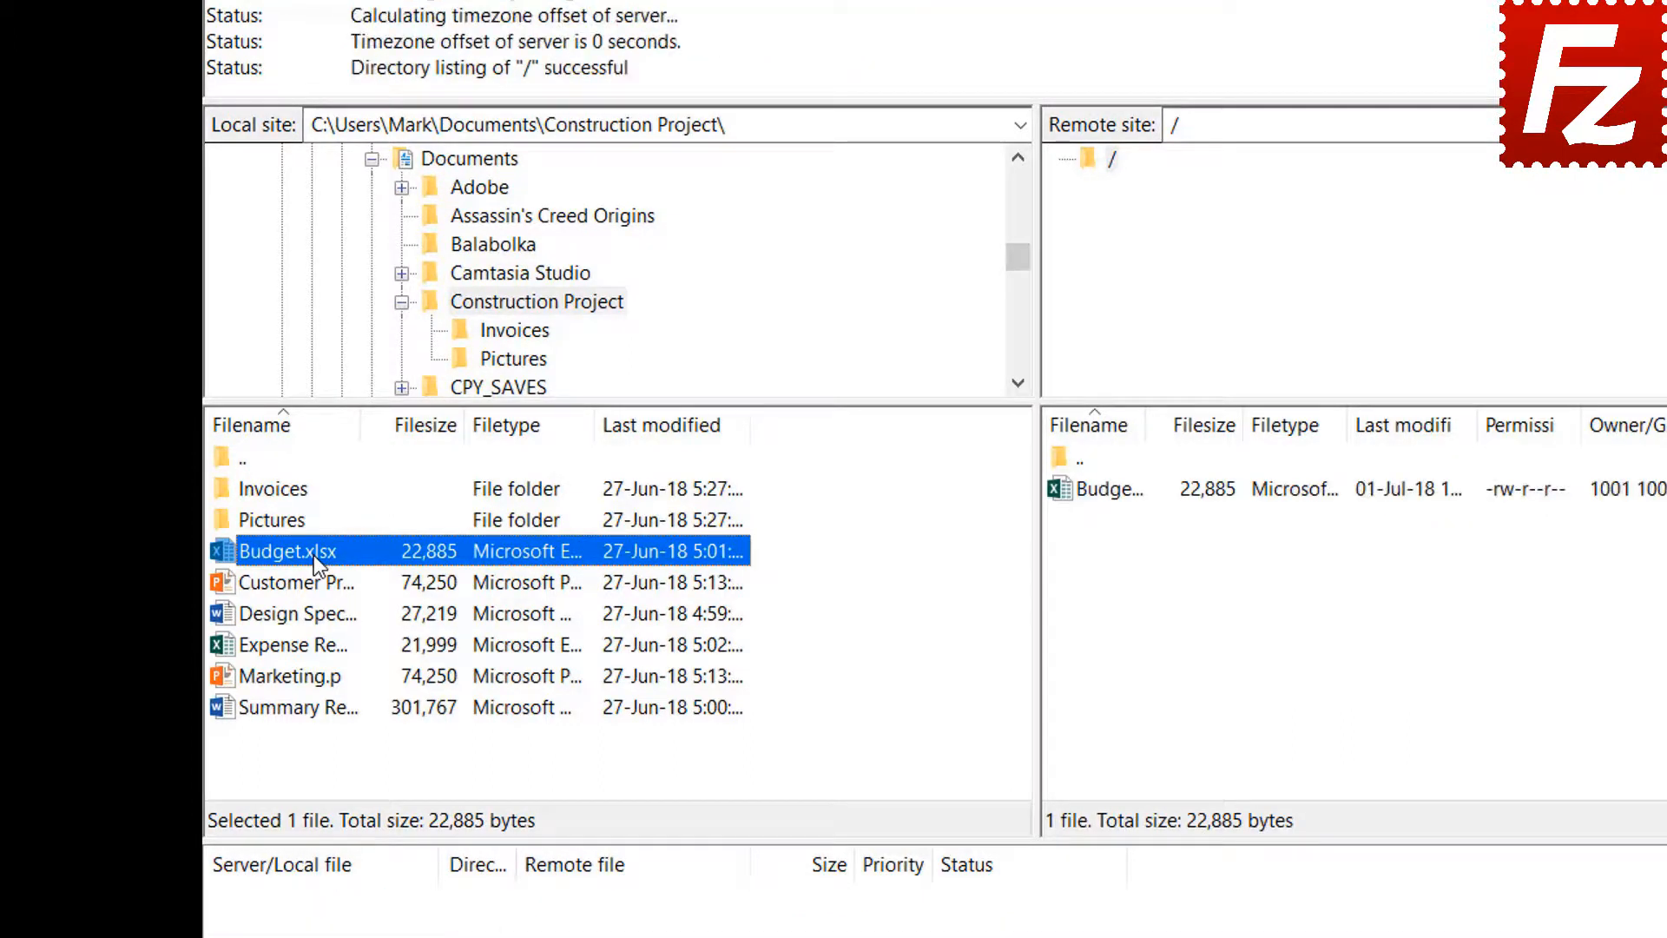
- Upload Customer Presentation, then Design Specs.docx, Expense Report.xlsx and Marketing.pptx, to the server root
{"action": "right_click", "coordinate": [317, 586]}
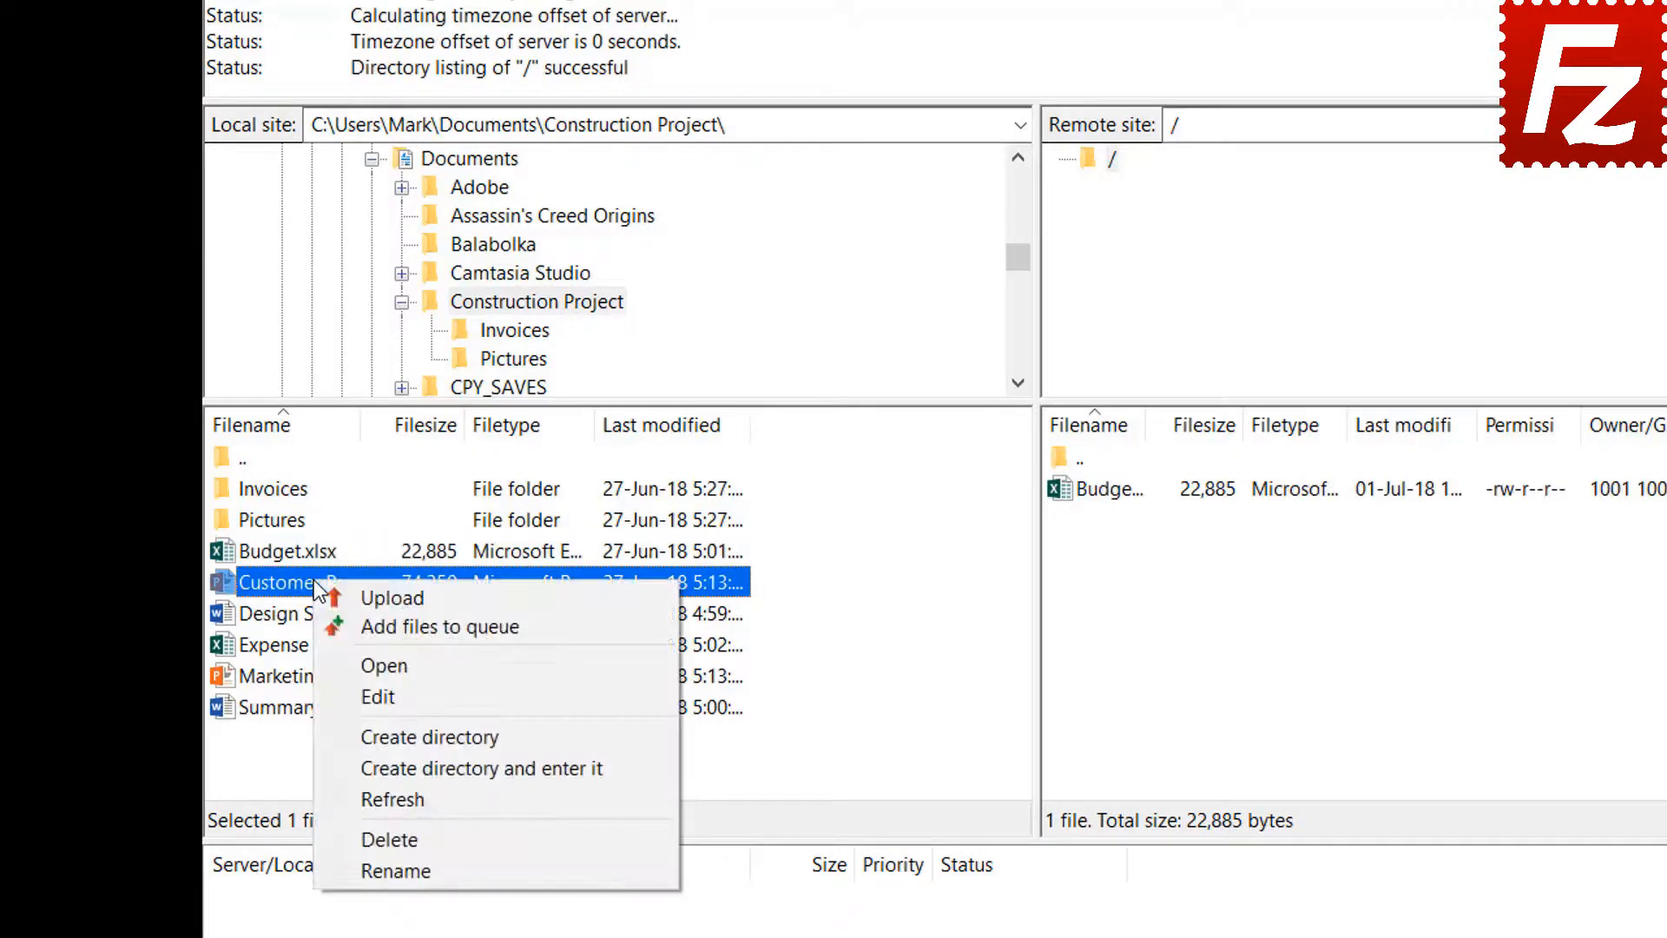
{"action": "left_click", "coordinate": [362, 592]}
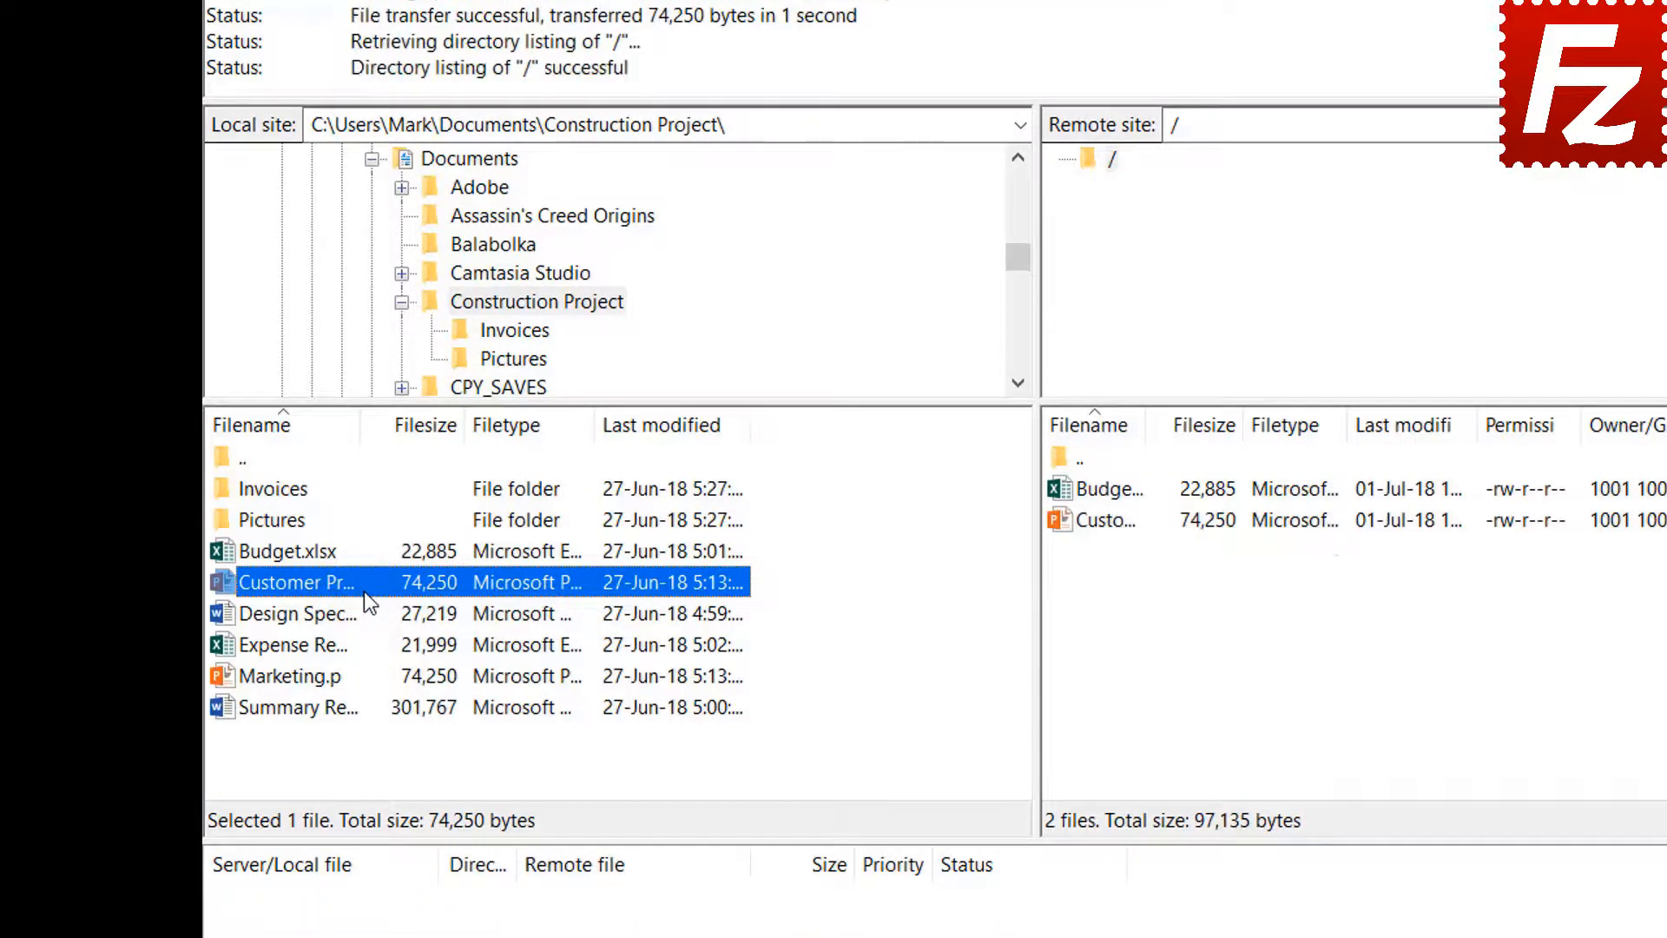
{"action": "left_click", "coordinate": [328, 615]}
{"action": "left_click", "coordinate": [323, 644], "text": "ctrl"}
{"action": "left_click", "coordinate": [320, 675], "text": "ctrl"}
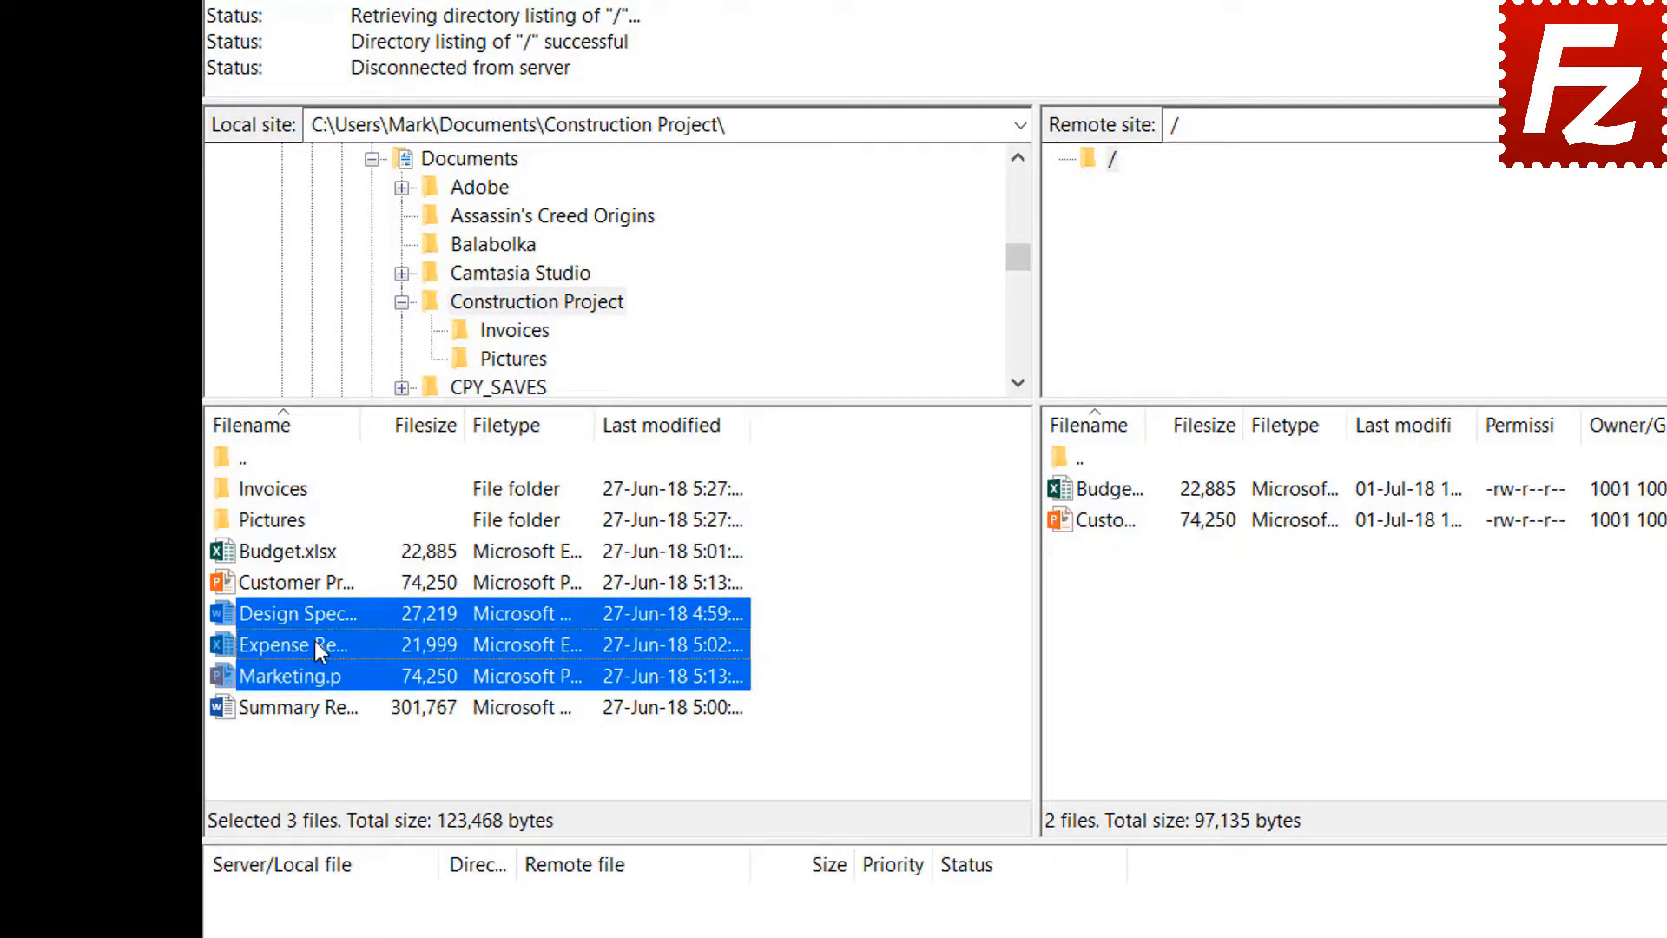
{"action": "right_click", "coordinate": [314, 641]}
{"action": "left_click", "coordinate": [358, 658]}
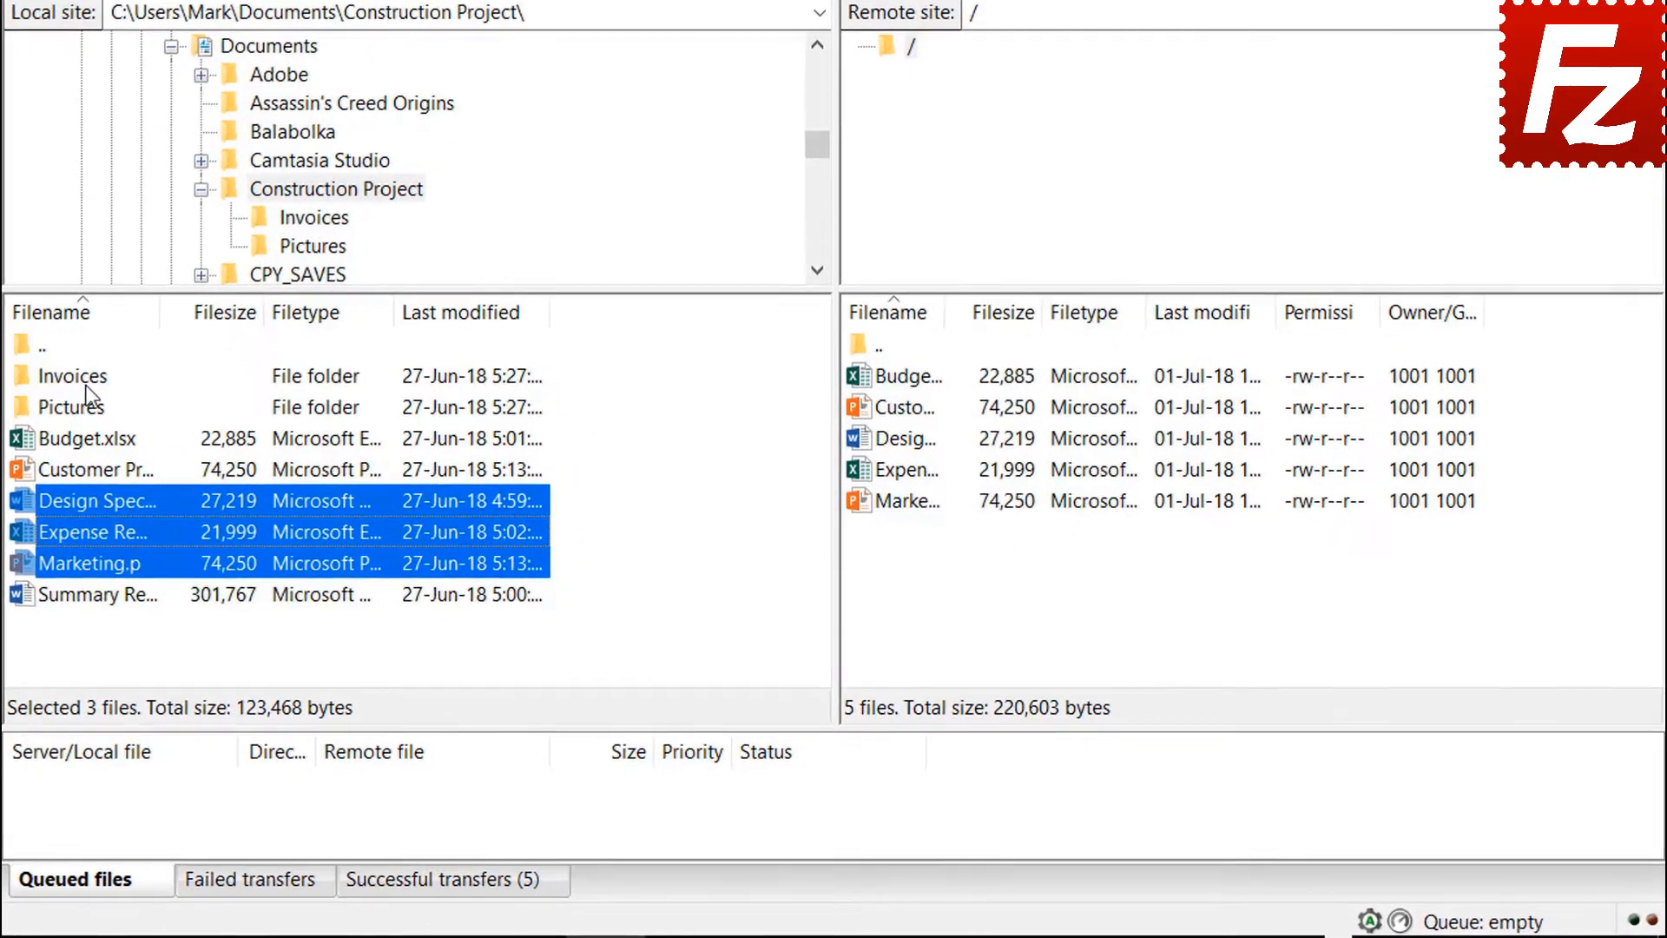
- Queue the Invoices and Pictures folders and Summary Report.docx for upload, then process the queue
{"action": "right_click", "coordinate": [85, 384]}
{"action": "left_click", "coordinate": [139, 424]}
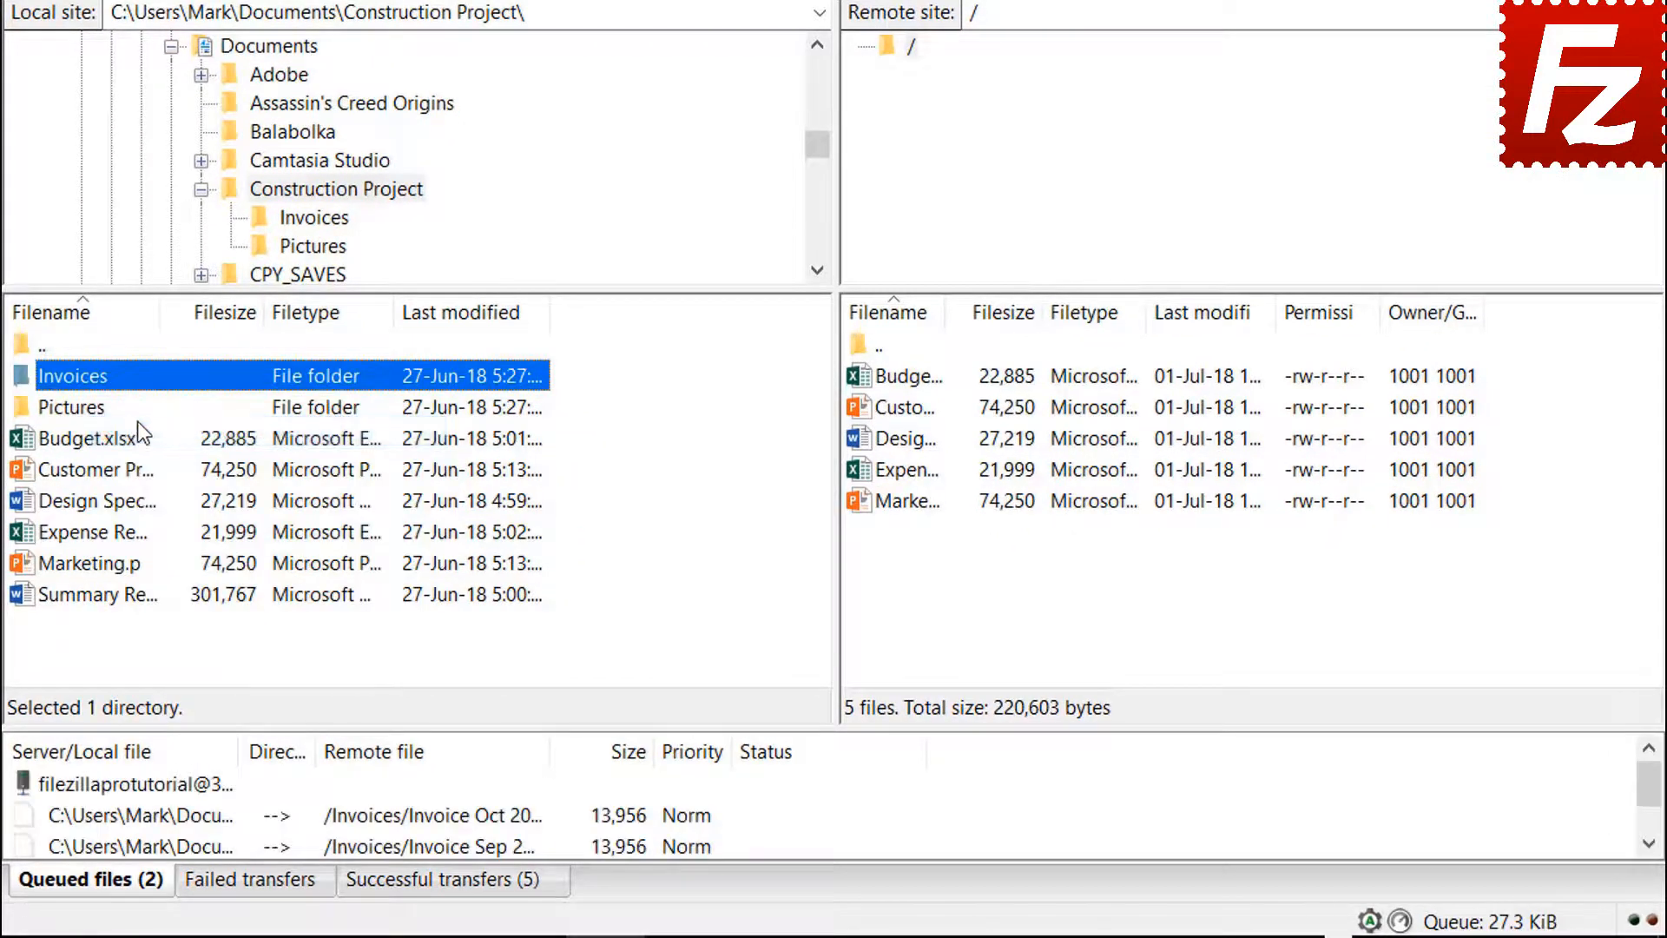
{"action": "right_click", "coordinate": [96, 415]}
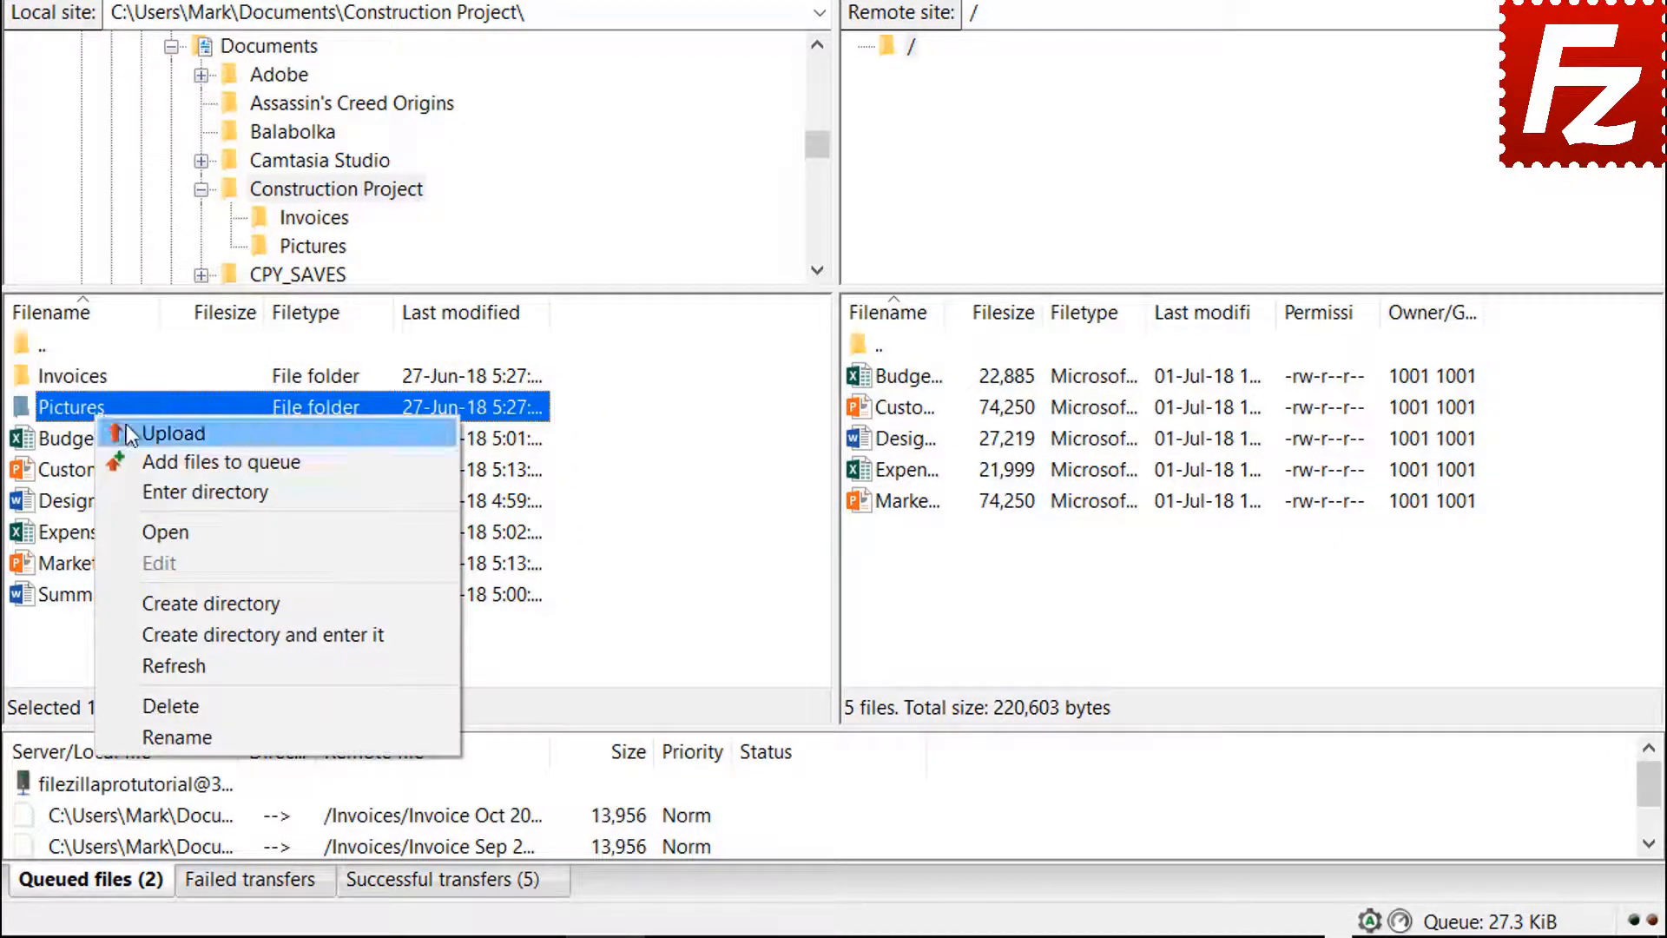
{"action": "left_click", "coordinate": [148, 461]}
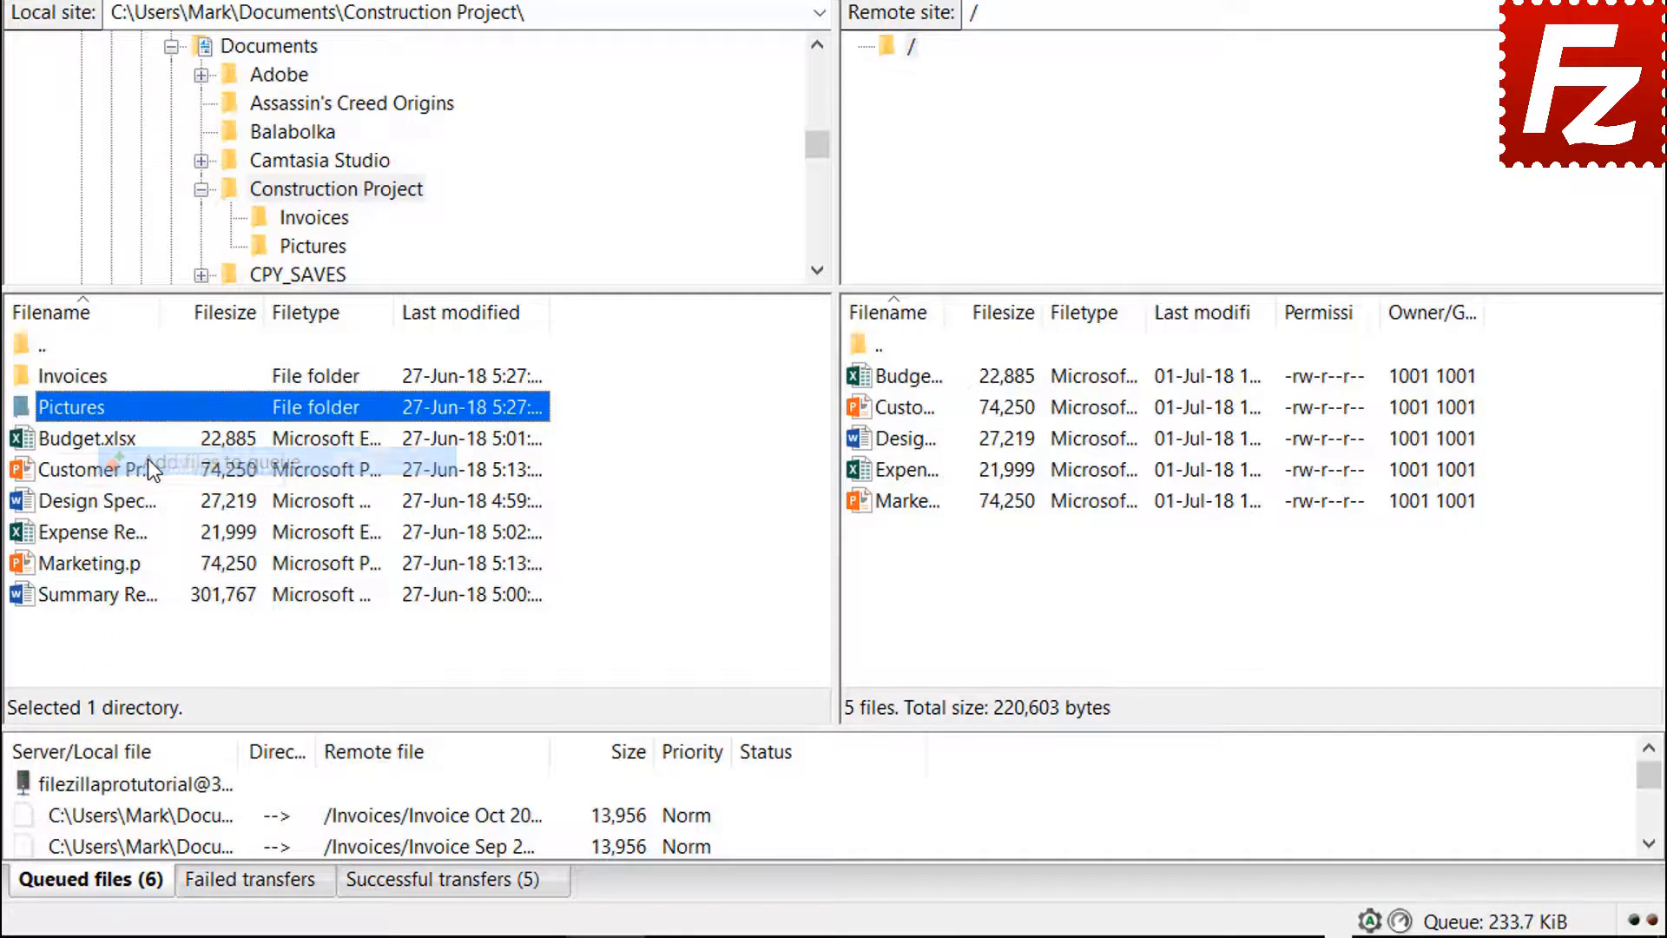
{"action": "left_click", "coordinate": [127, 599]}
{"action": "right_click", "coordinate": [127, 599]}
{"action": "left_click", "coordinate": [175, 650]}
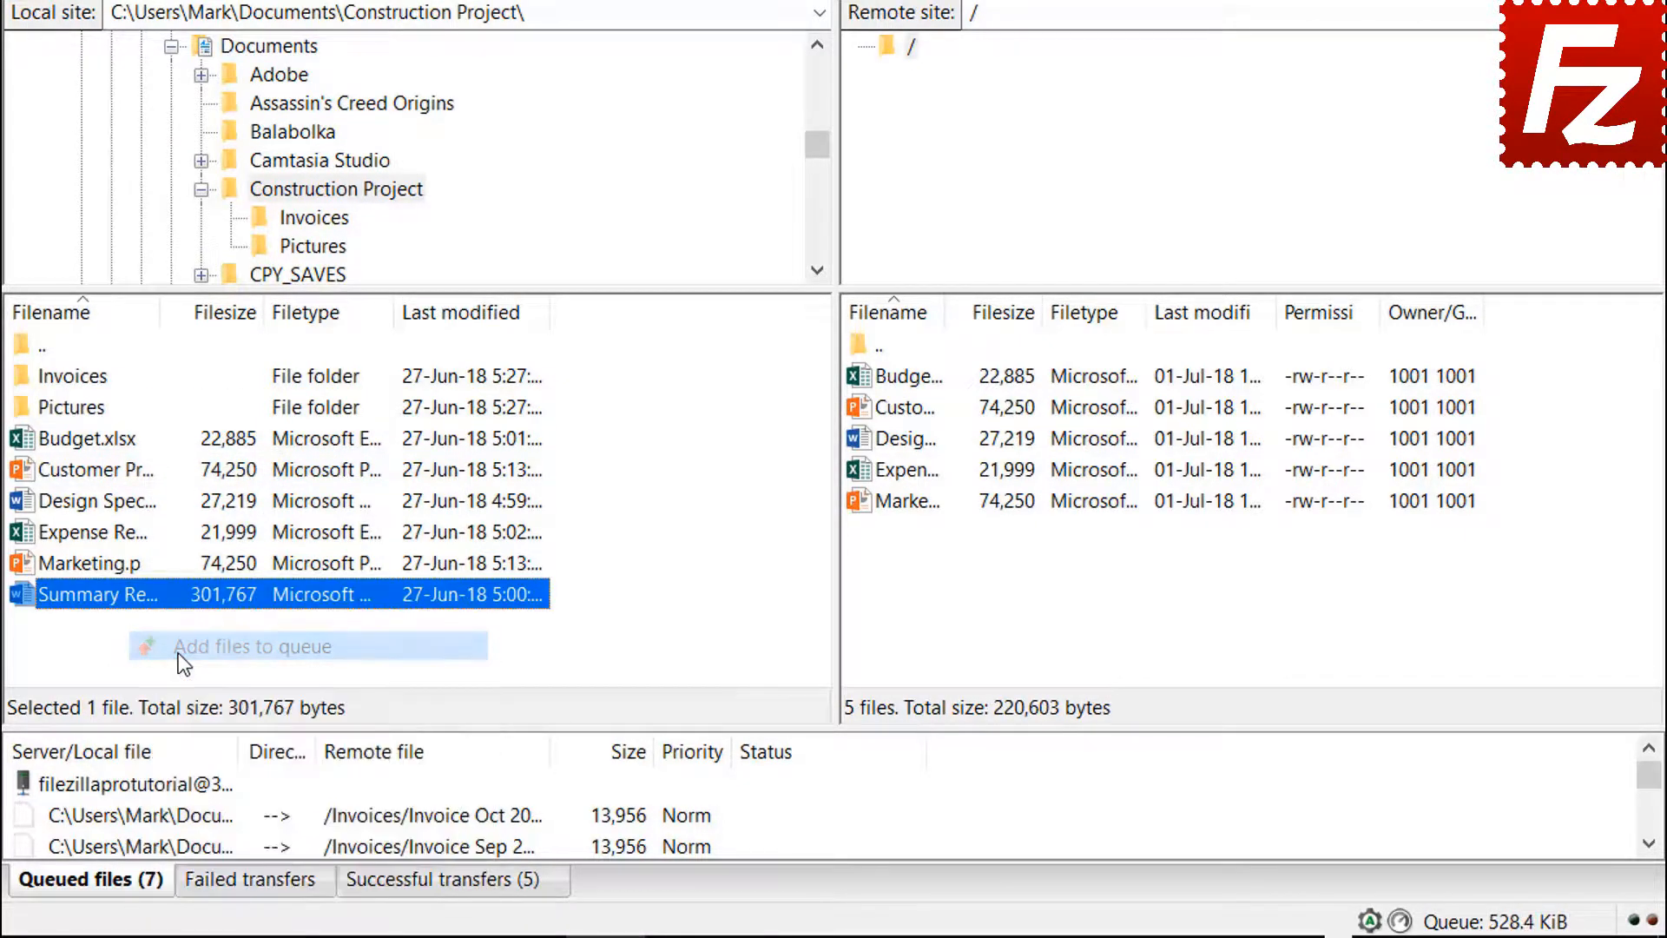
{"action": "right_click", "coordinate": [176, 785]}
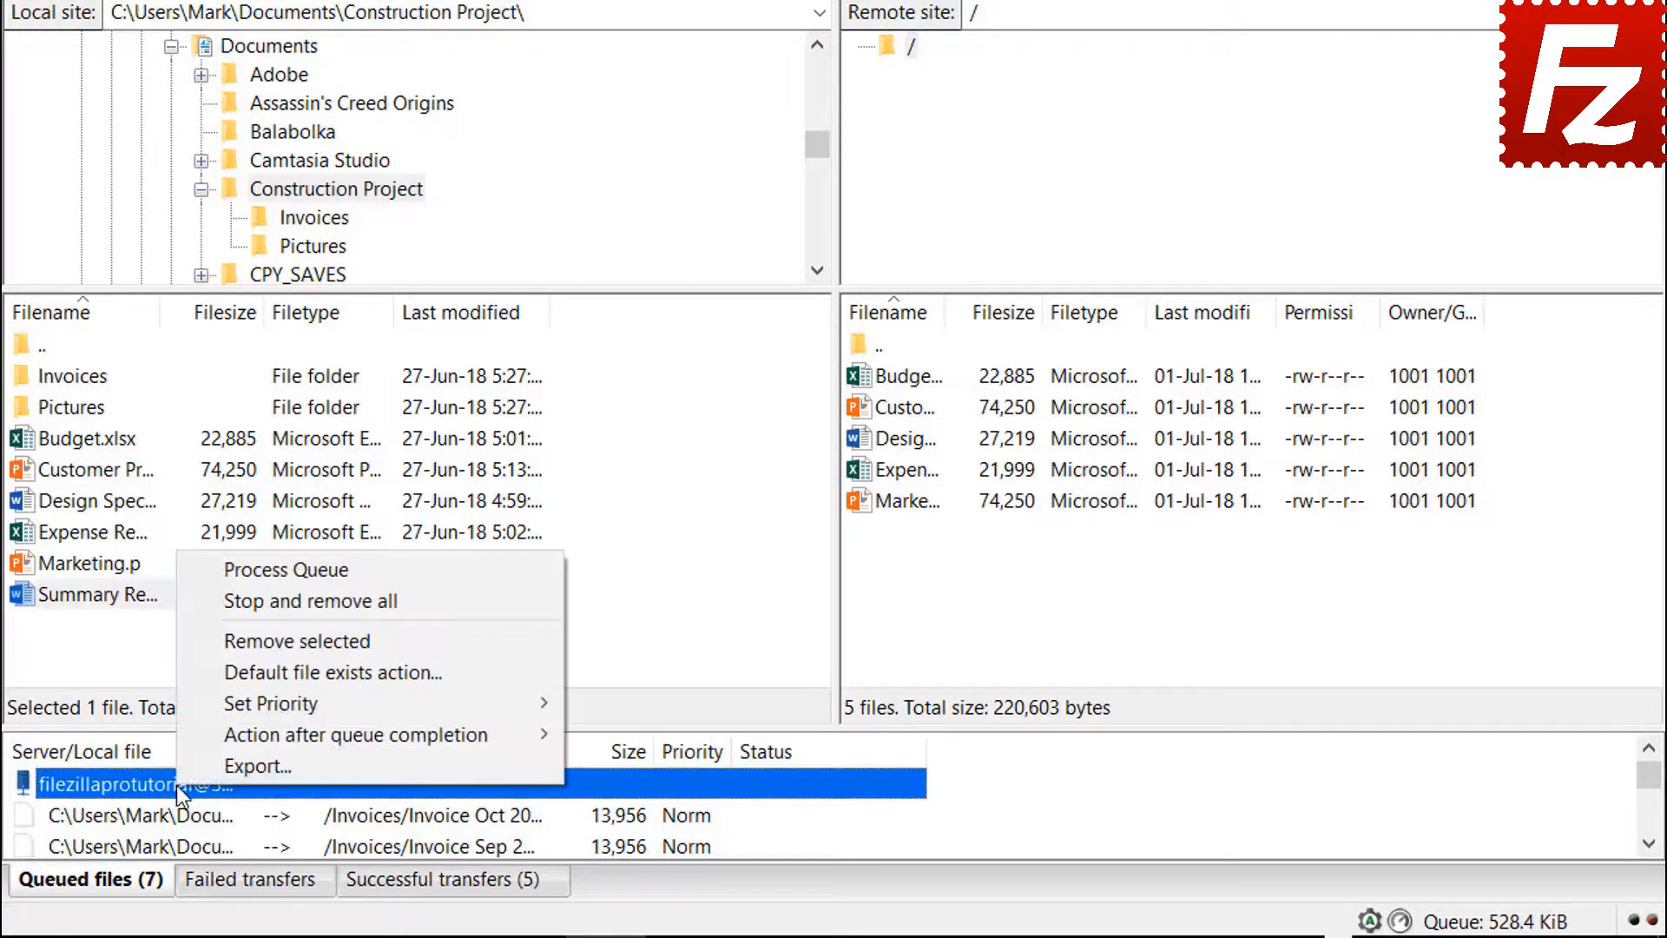
{"action": "left_click", "coordinate": [236, 573]}
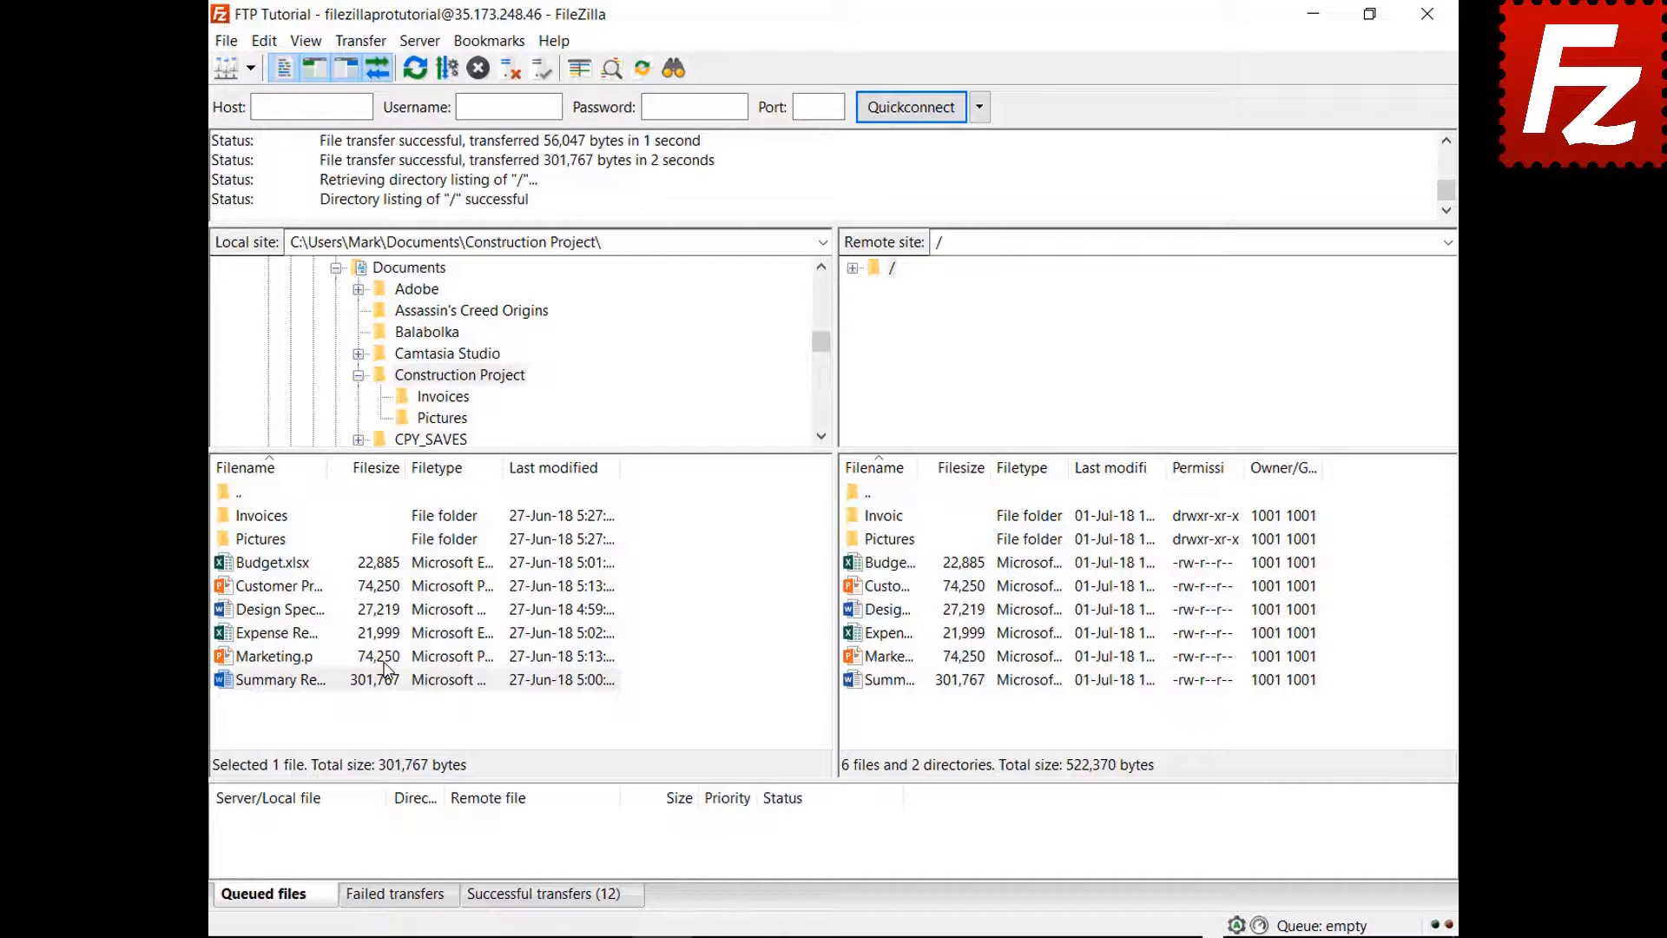
- In the local Documents folder, create and enter a new directory named Backup
{"action": "left_click", "coordinate": [393, 271]}
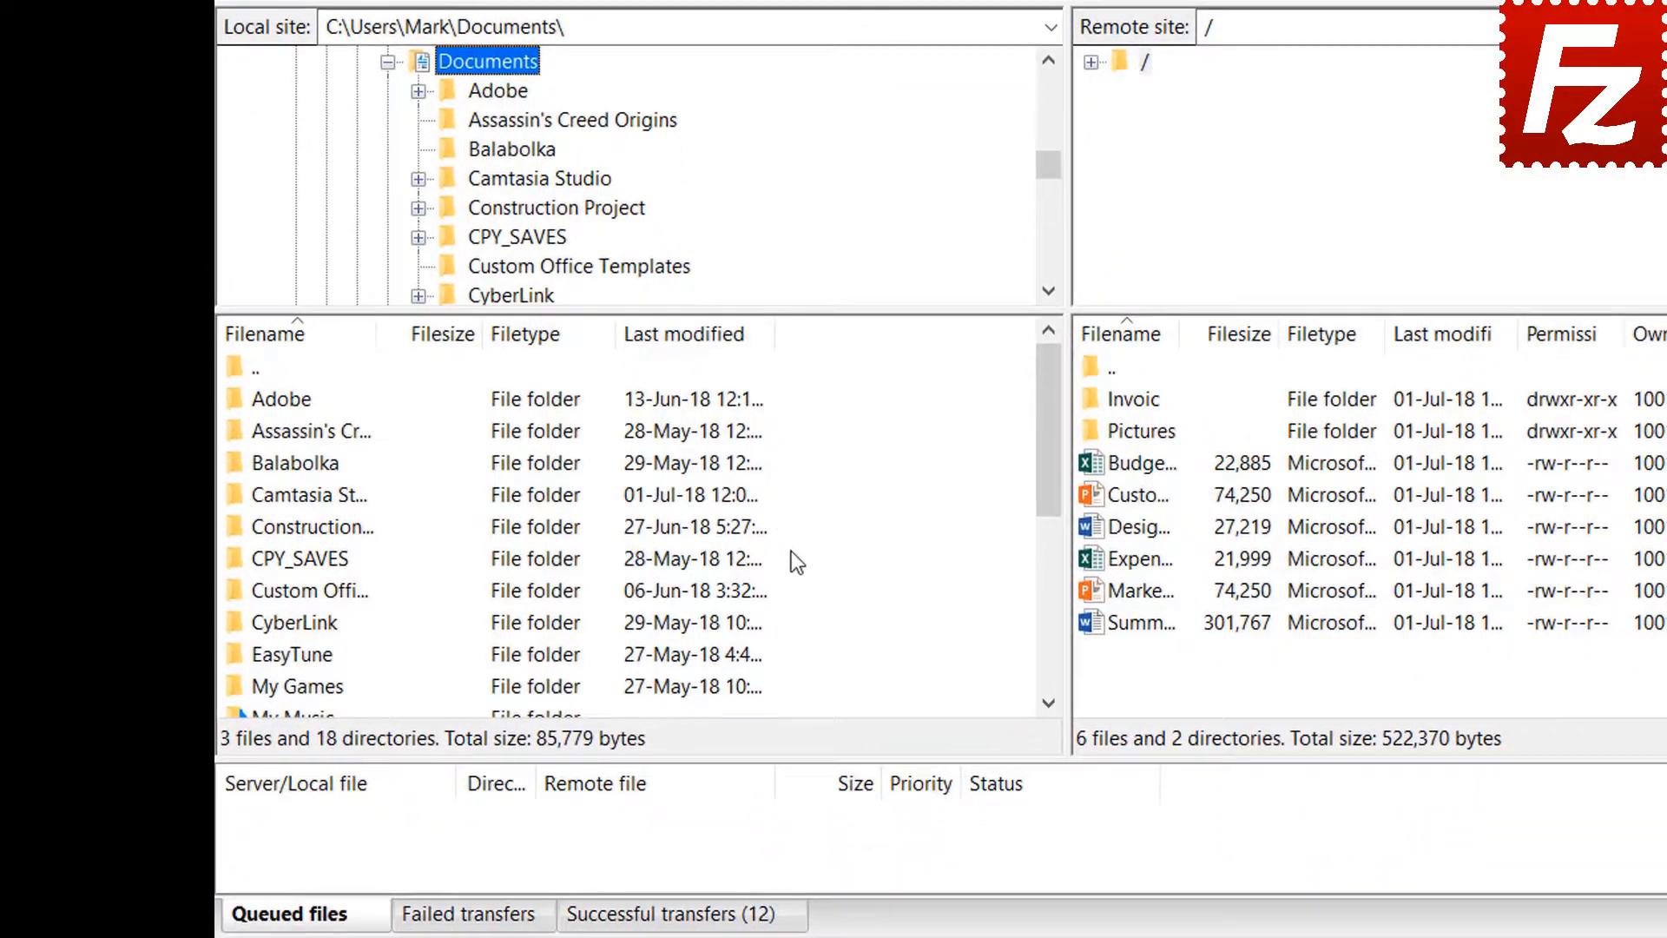
{"action": "right_click", "coordinate": [821, 623]}
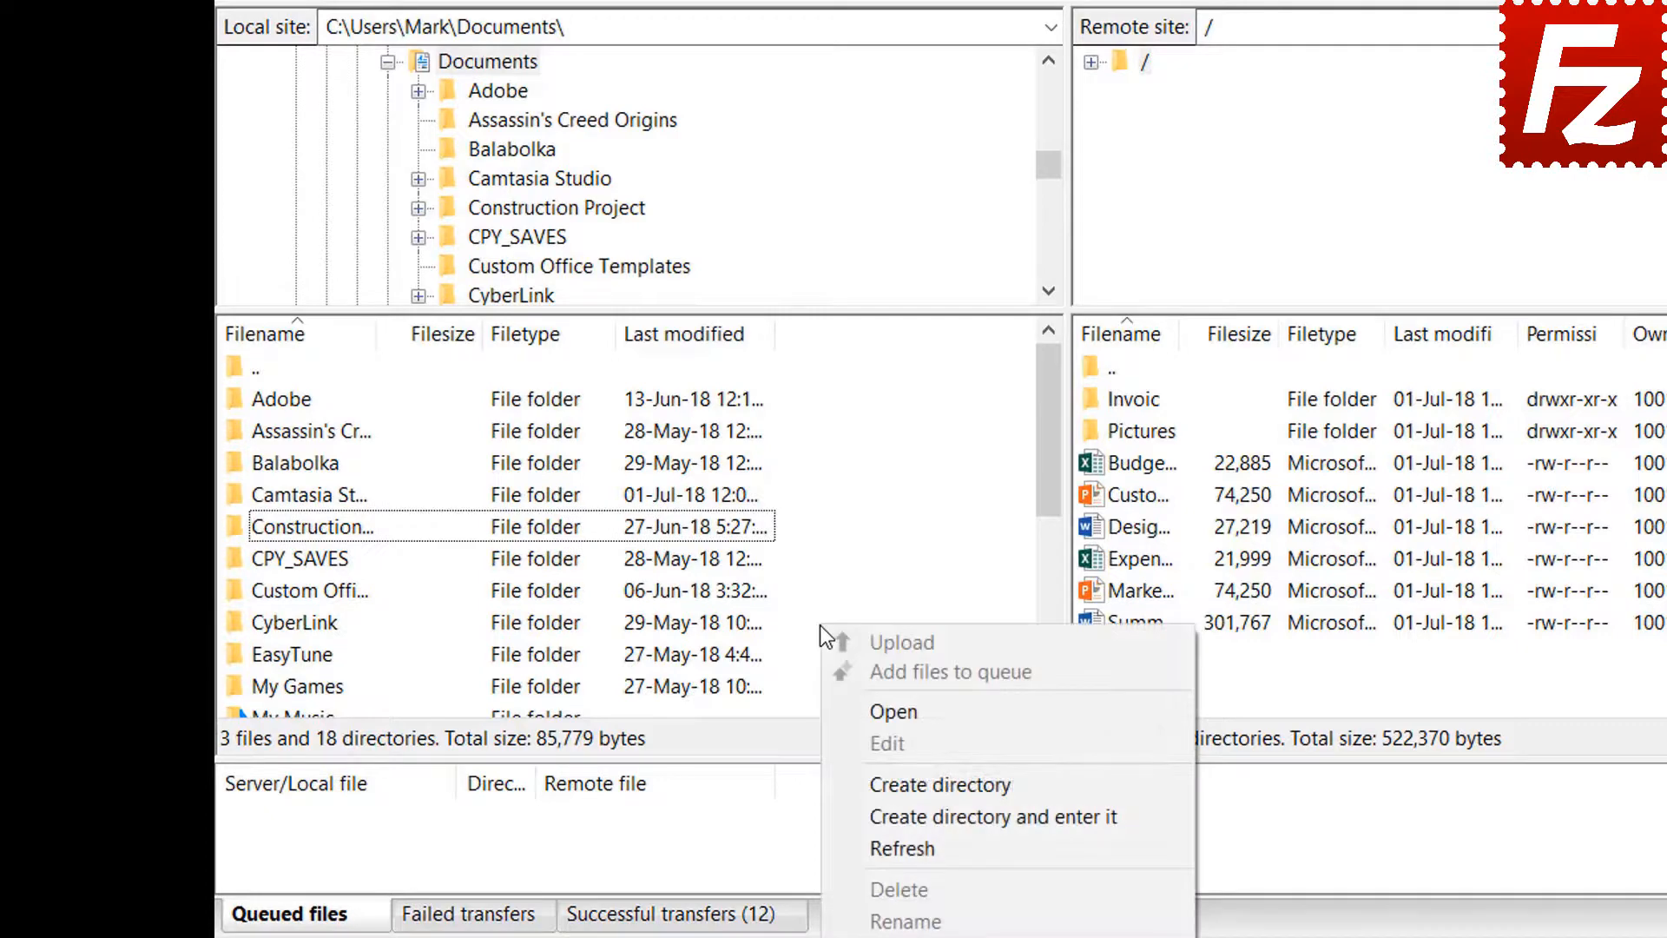
{"action": "left_click", "coordinate": [908, 814]}
{"action": "type", "text": "Back"}
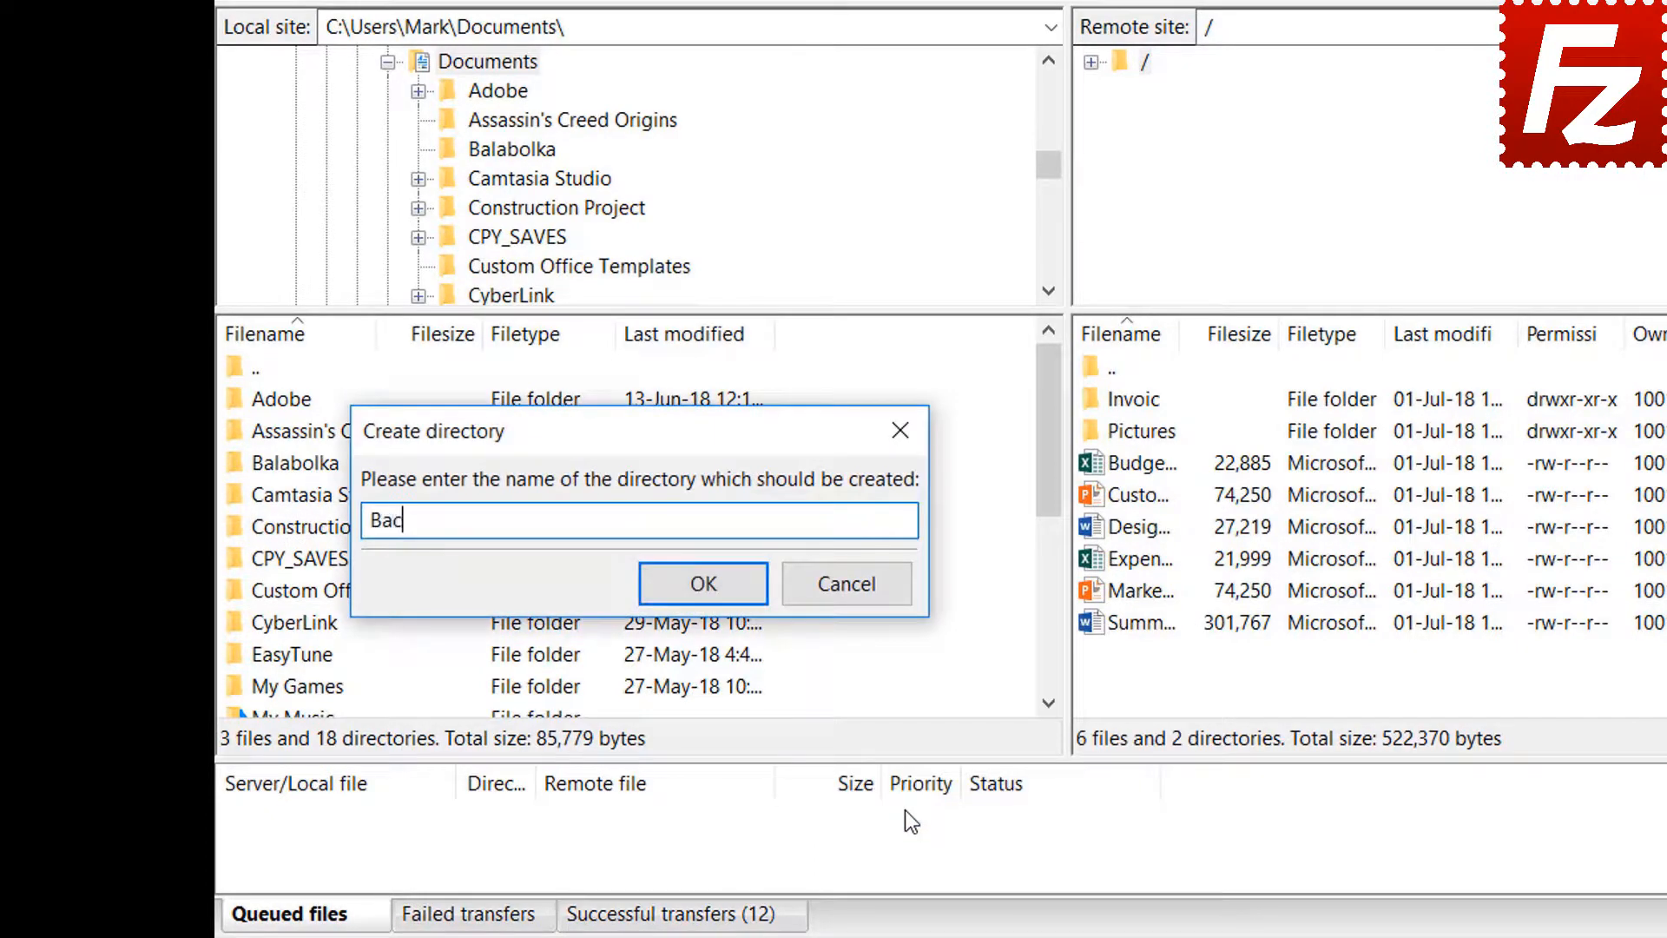
{"action": "type", "text": "up"}
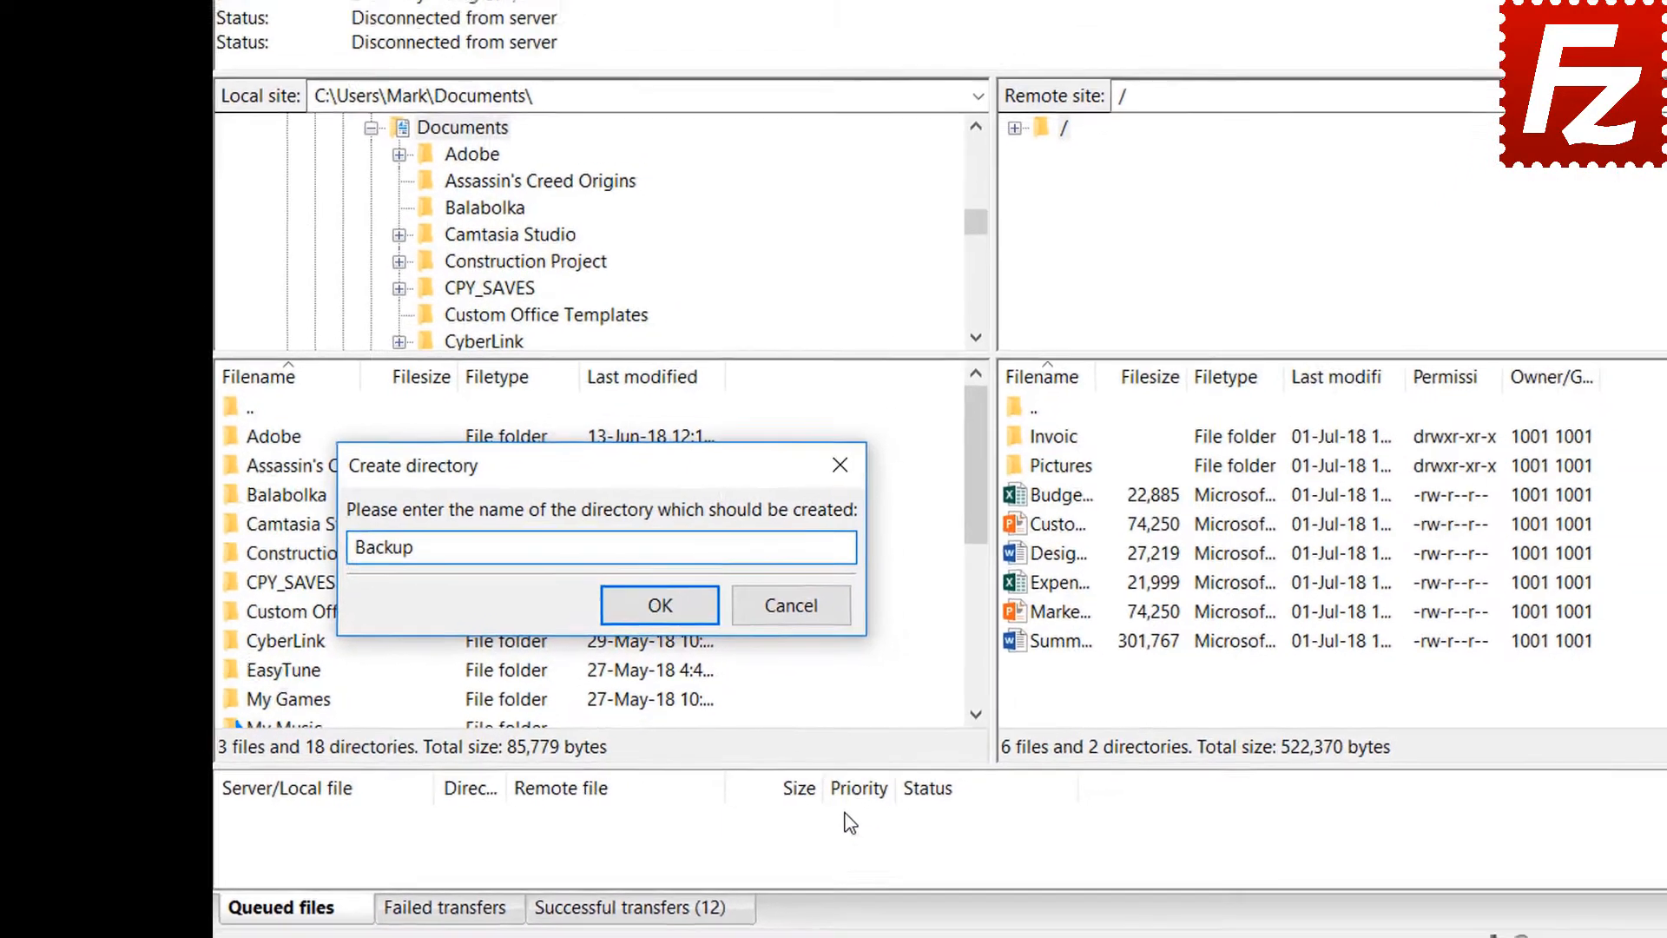
{"action": "key", "text": "Return"}
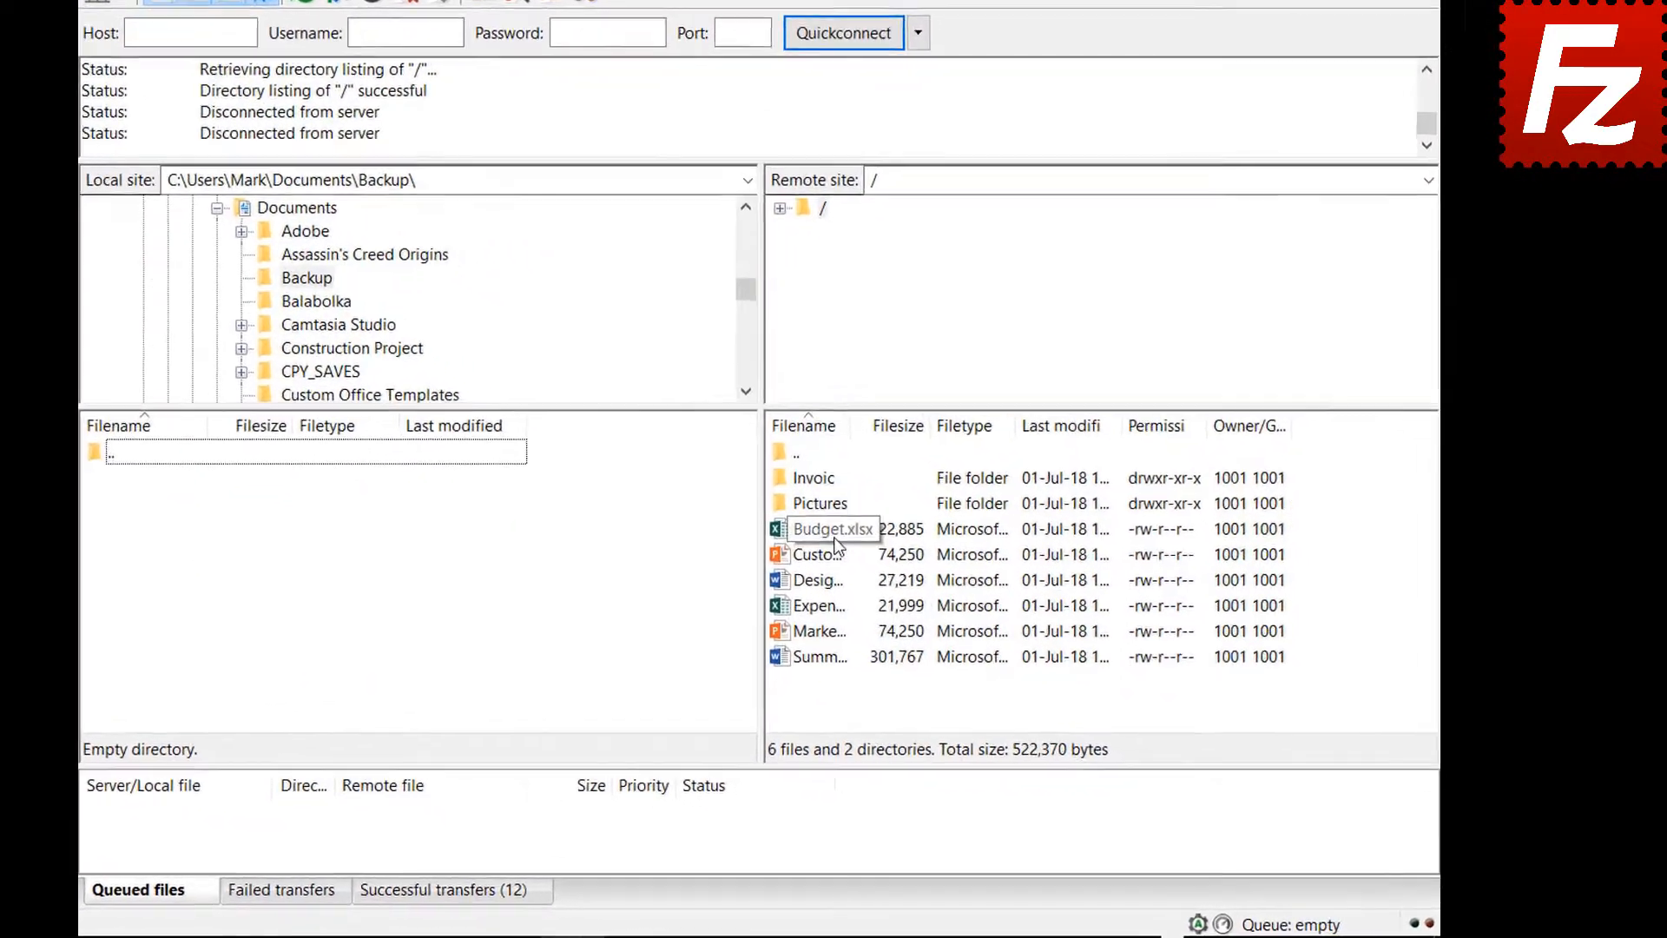
- Download Budget.xlsx, then Customer Presentation, Design Specs, Expense Report and Marketing.pptx, into Backup
{"action": "left_click", "coordinate": [906, 563]}
{"action": "double_click", "coordinate": [794, 513]}
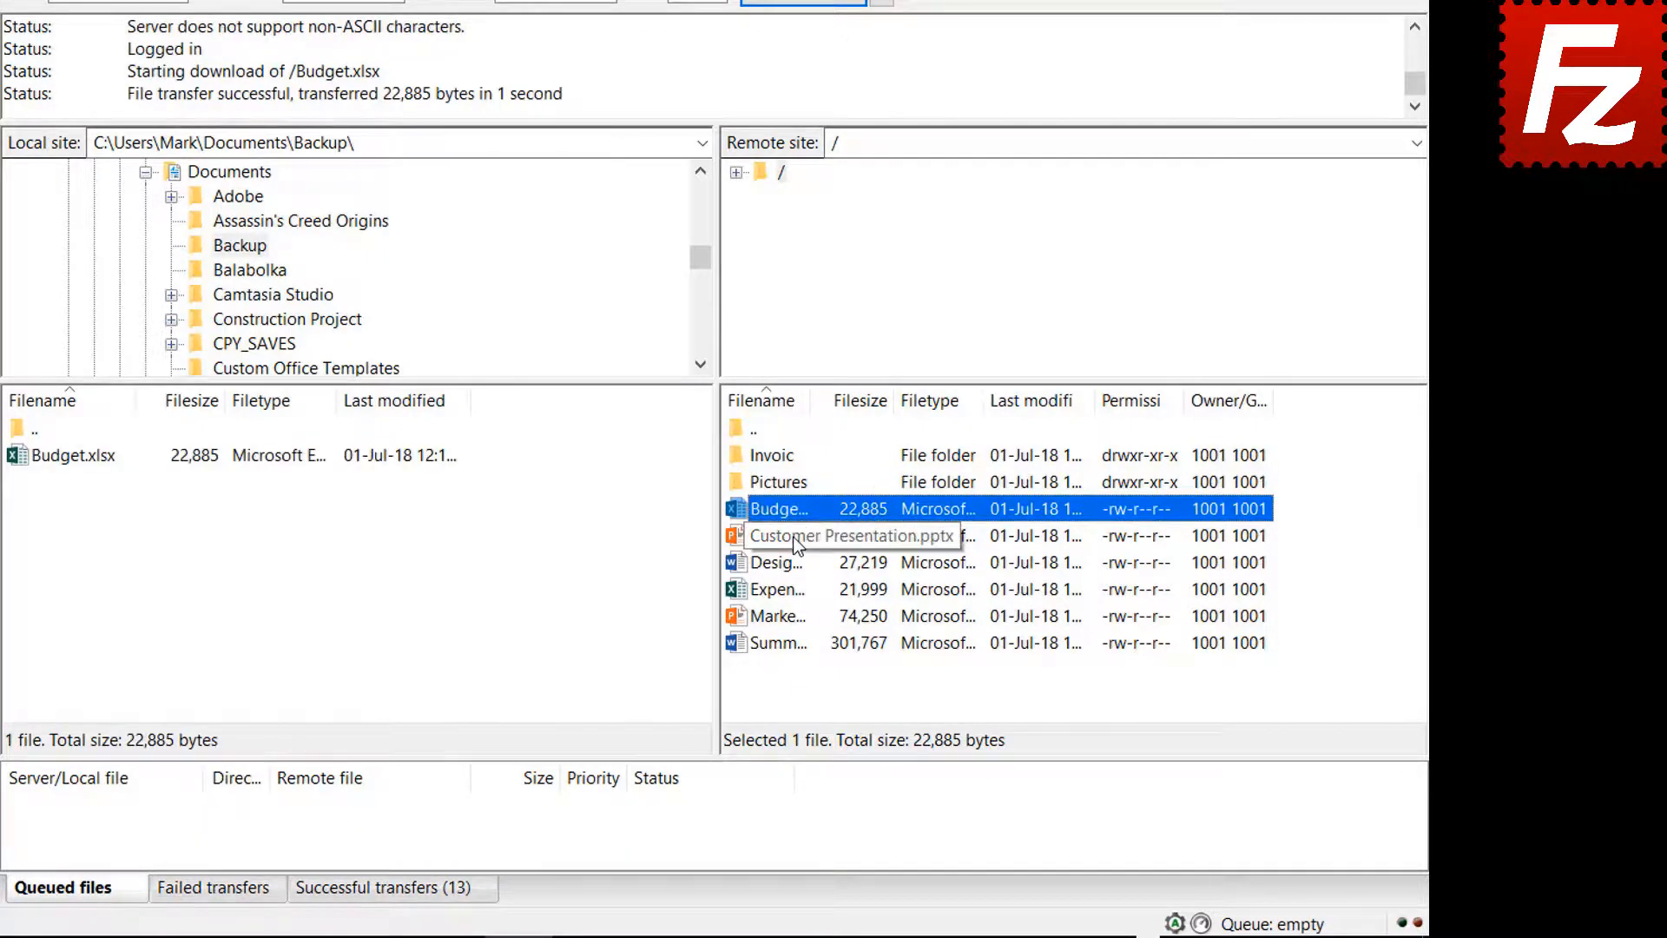
{"action": "left_click", "coordinate": [793, 538]}
{"action": "left_click", "coordinate": [792, 563], "text": "ctrl"}
{"action": "left_click", "coordinate": [790, 590], "text": "ctrl"}
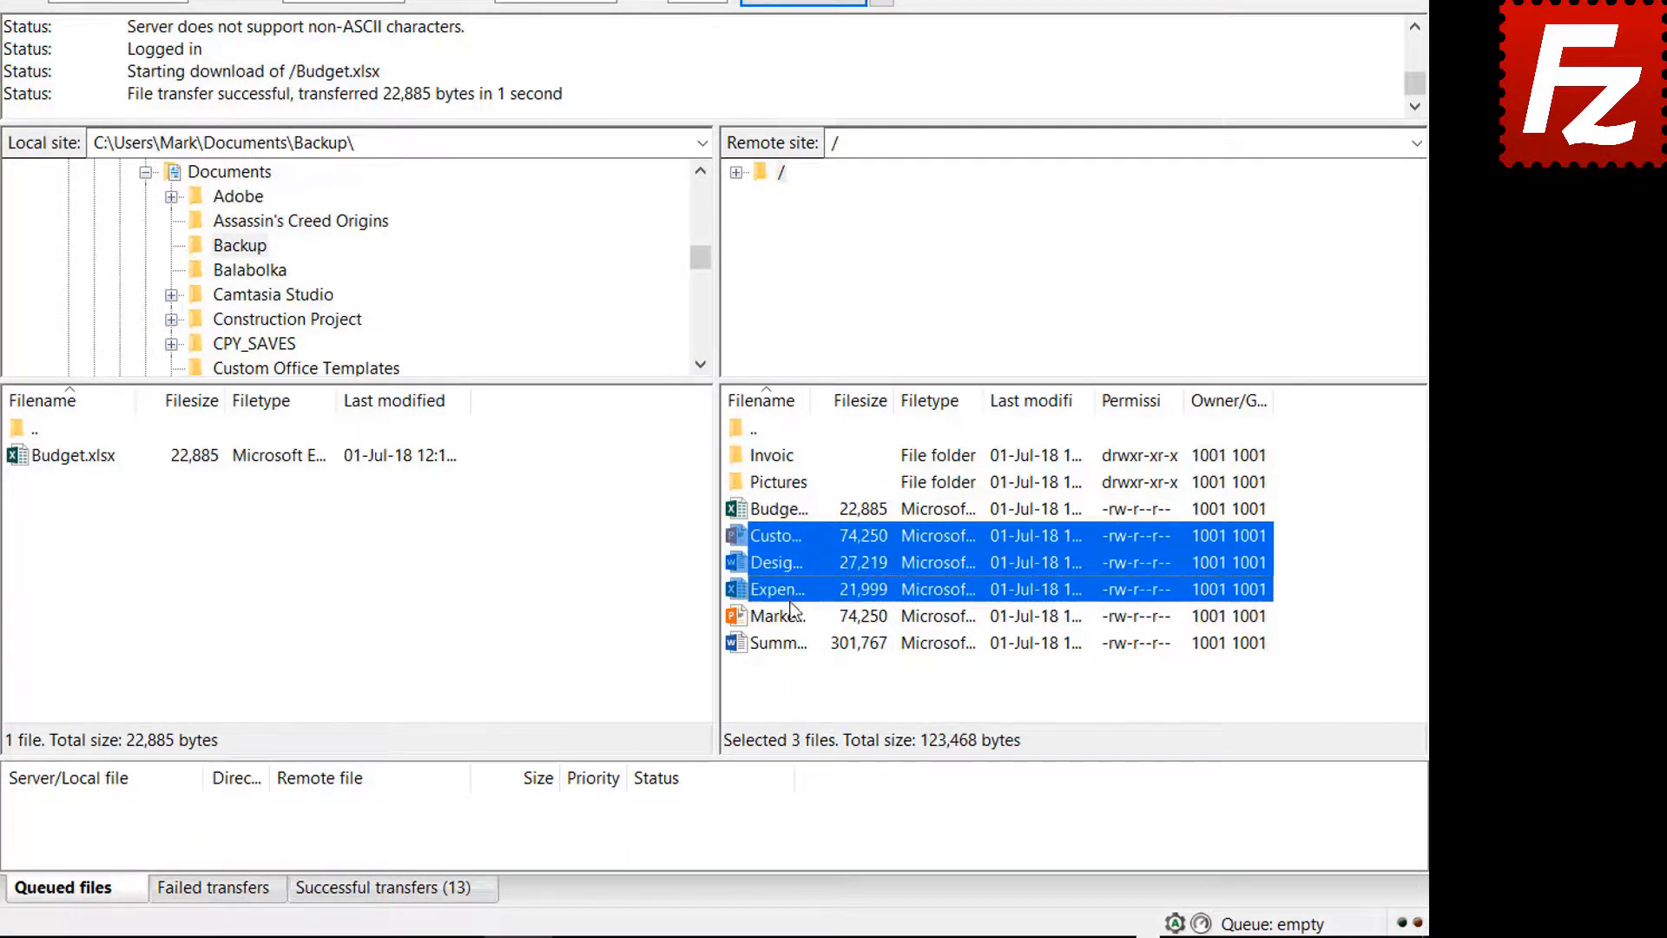
{"action": "left_click", "coordinate": [790, 610], "text": "ctrl"}
{"action": "right_click", "coordinate": [788, 607]}
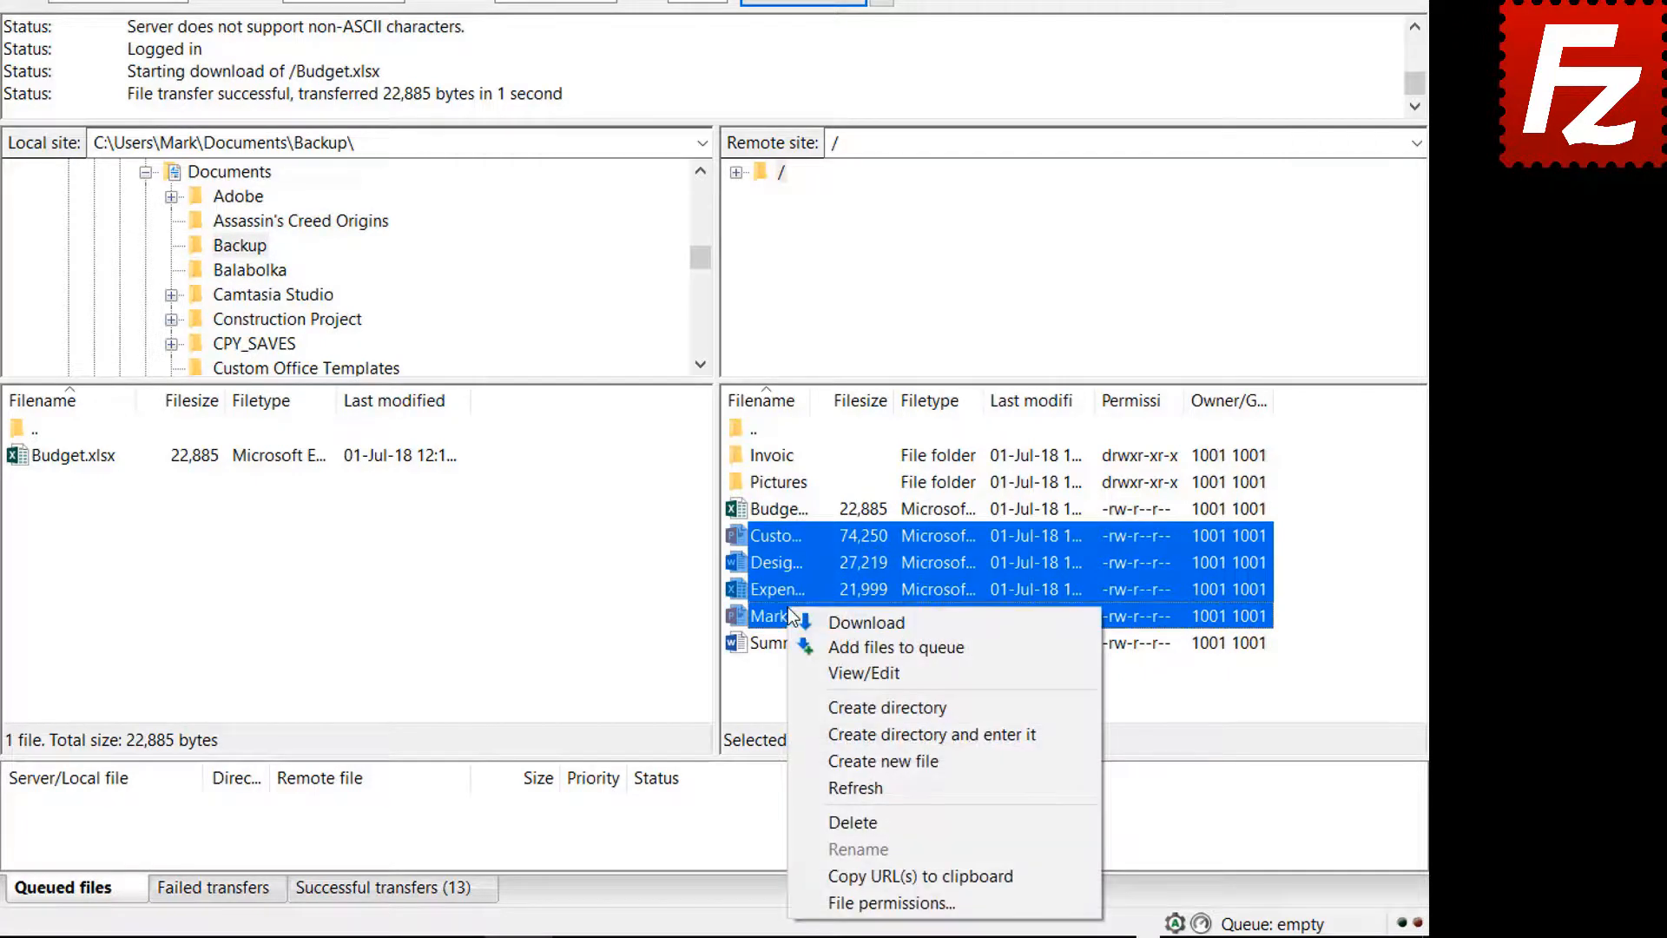
{"action": "left_click", "coordinate": [838, 620]}
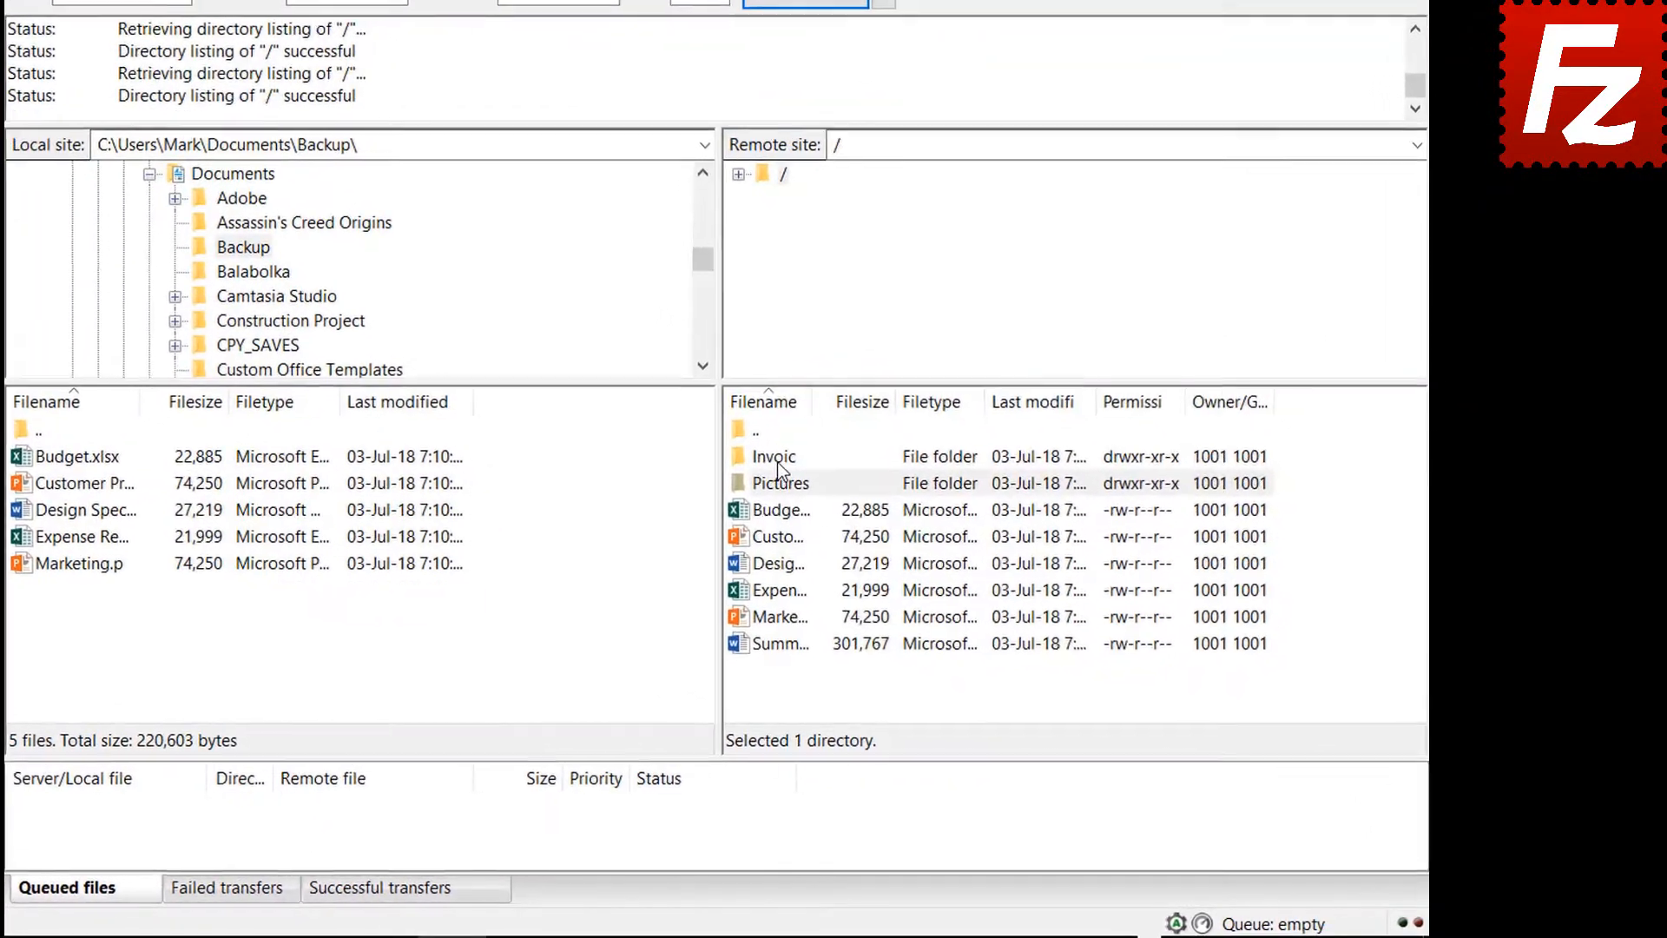
- Queue the server's Invoices and Pictures folders and Summary Report for download, then process the queue
{"action": "right_click", "coordinate": [887, 519]}
{"action": "left_click", "coordinate": [806, 501]}
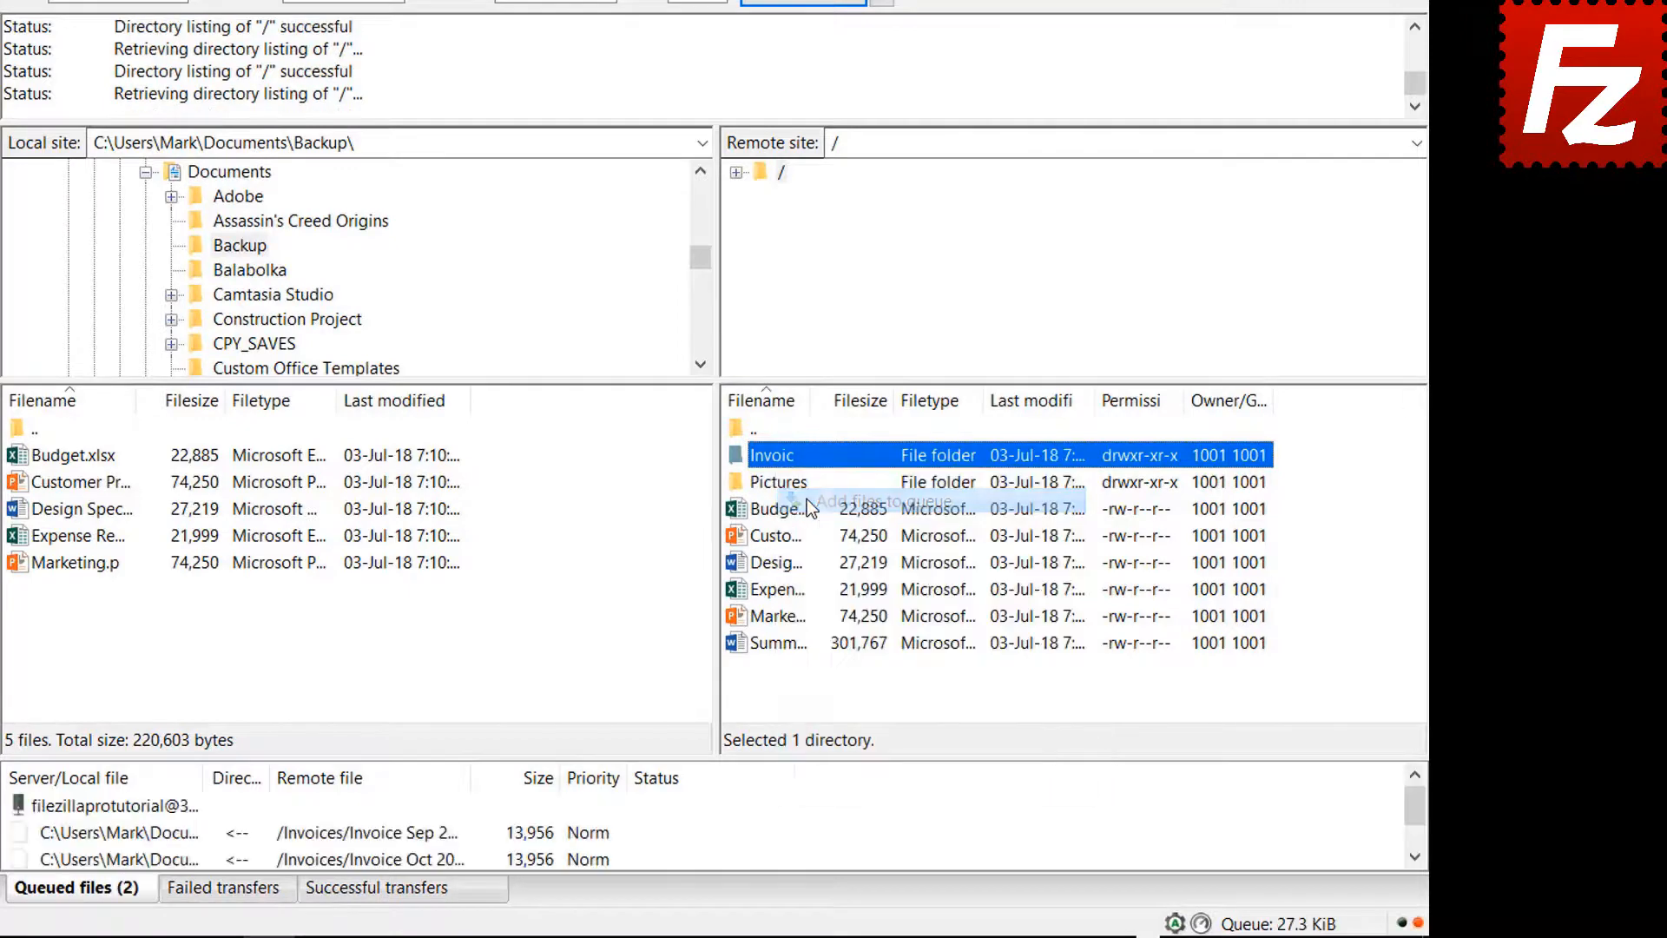
{"action": "right_click", "coordinate": [779, 486]}
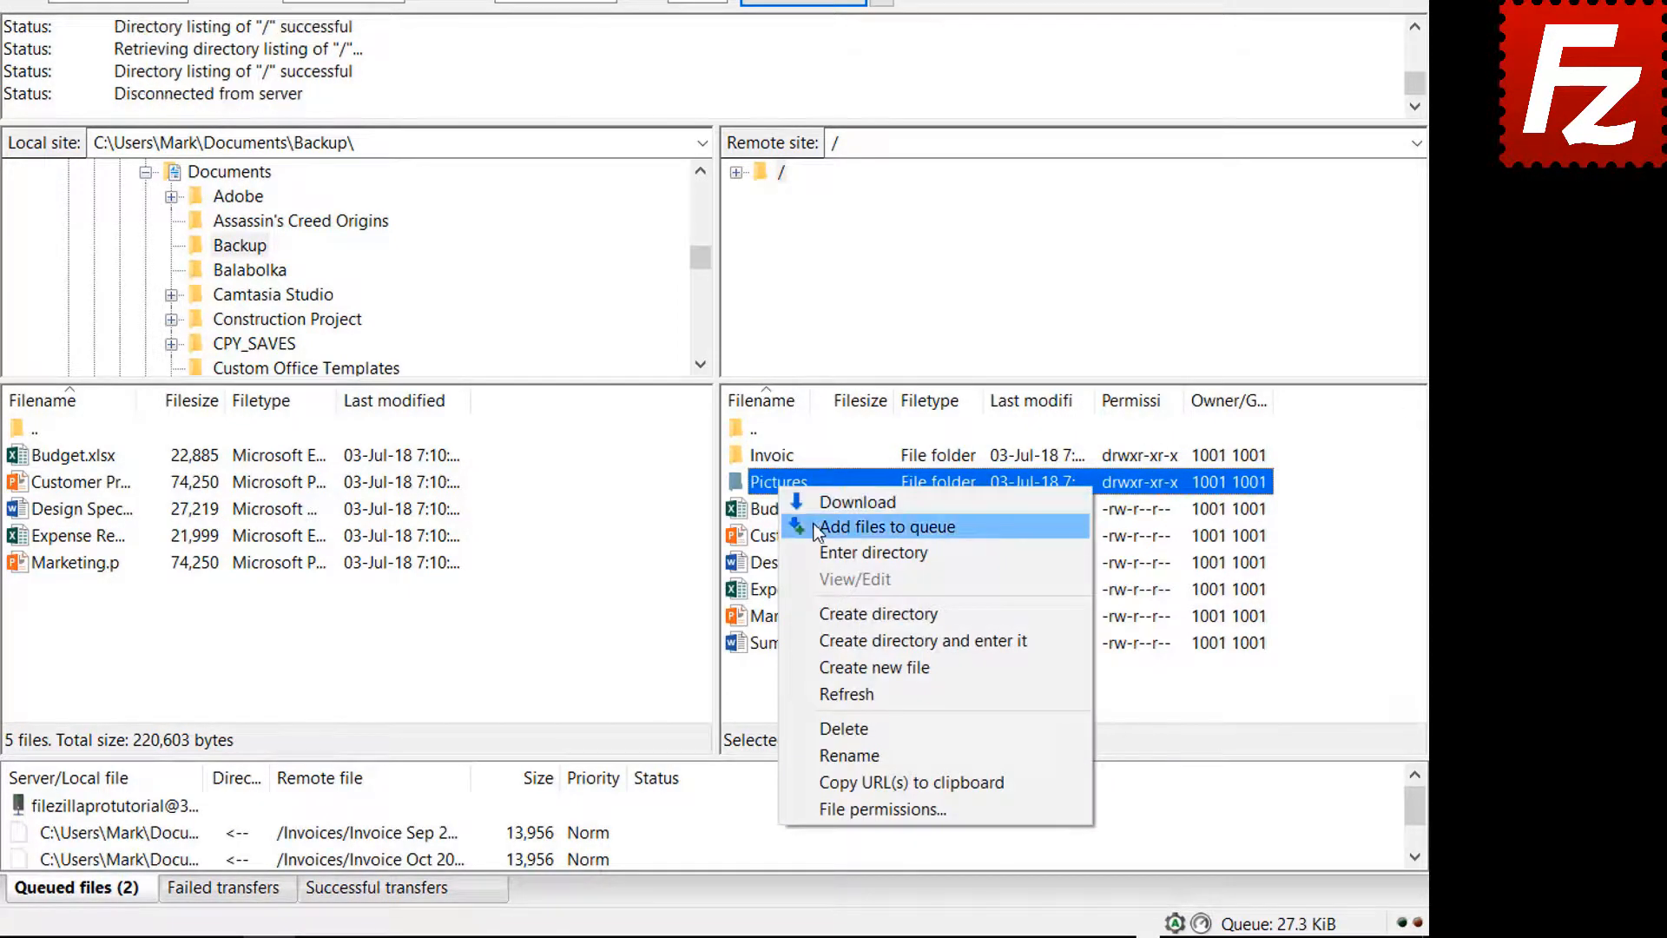
{"action": "left_click", "coordinate": [816, 524]}
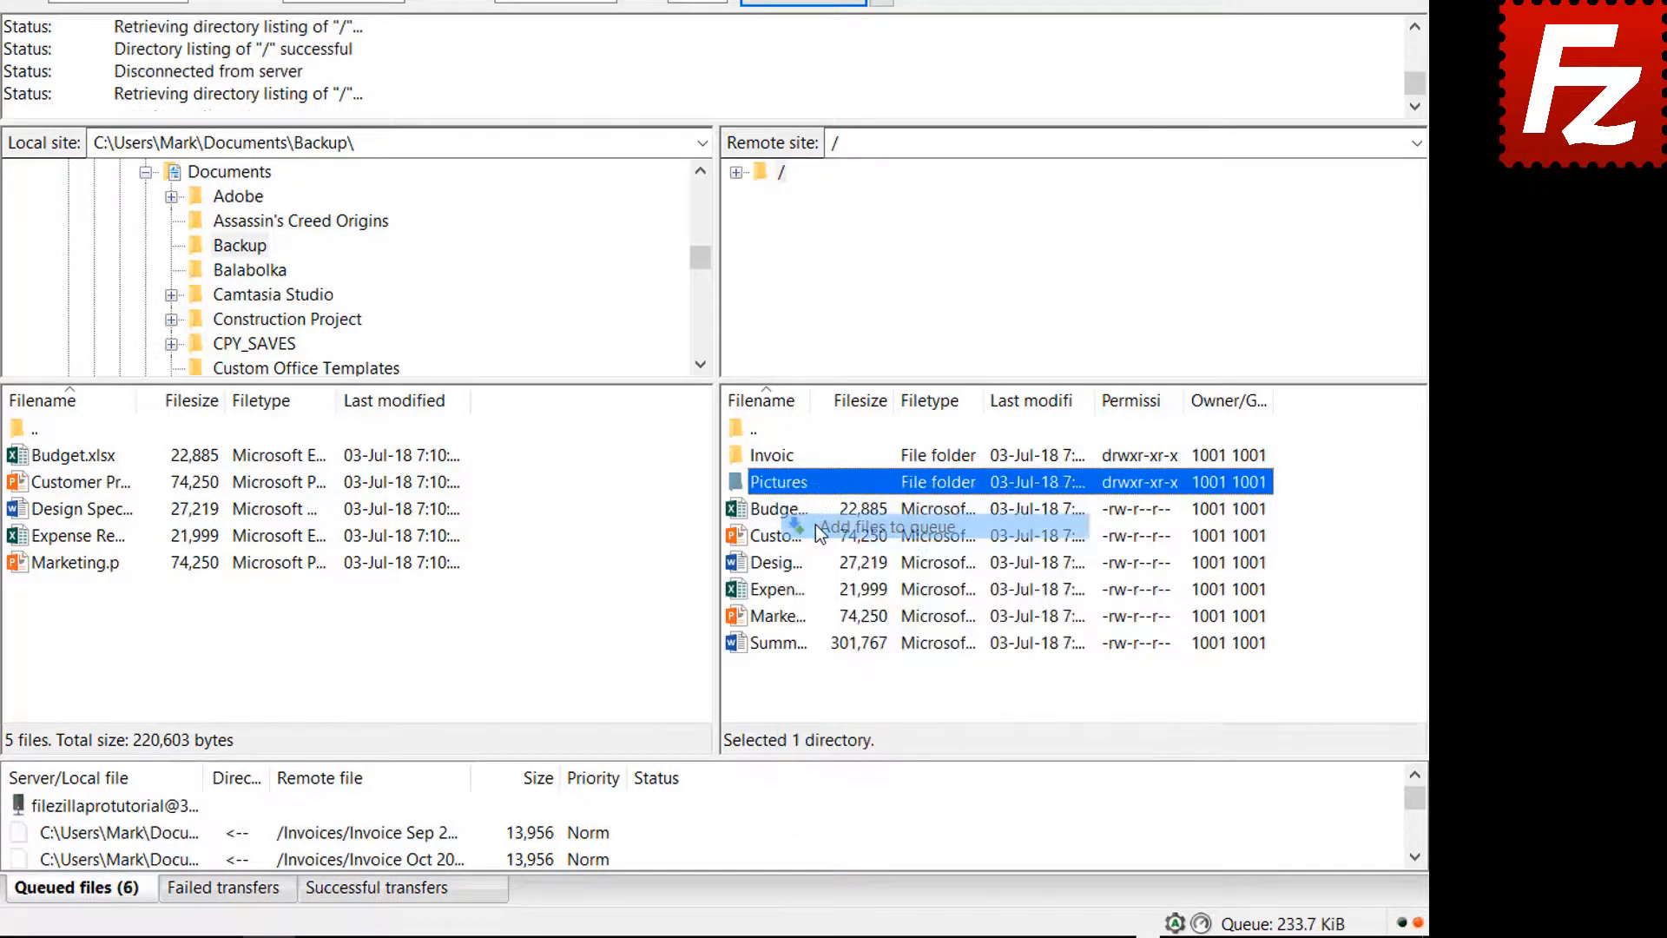
{"action": "right_click", "coordinate": [786, 643]}
{"action": "left_click", "coordinate": [842, 382]}
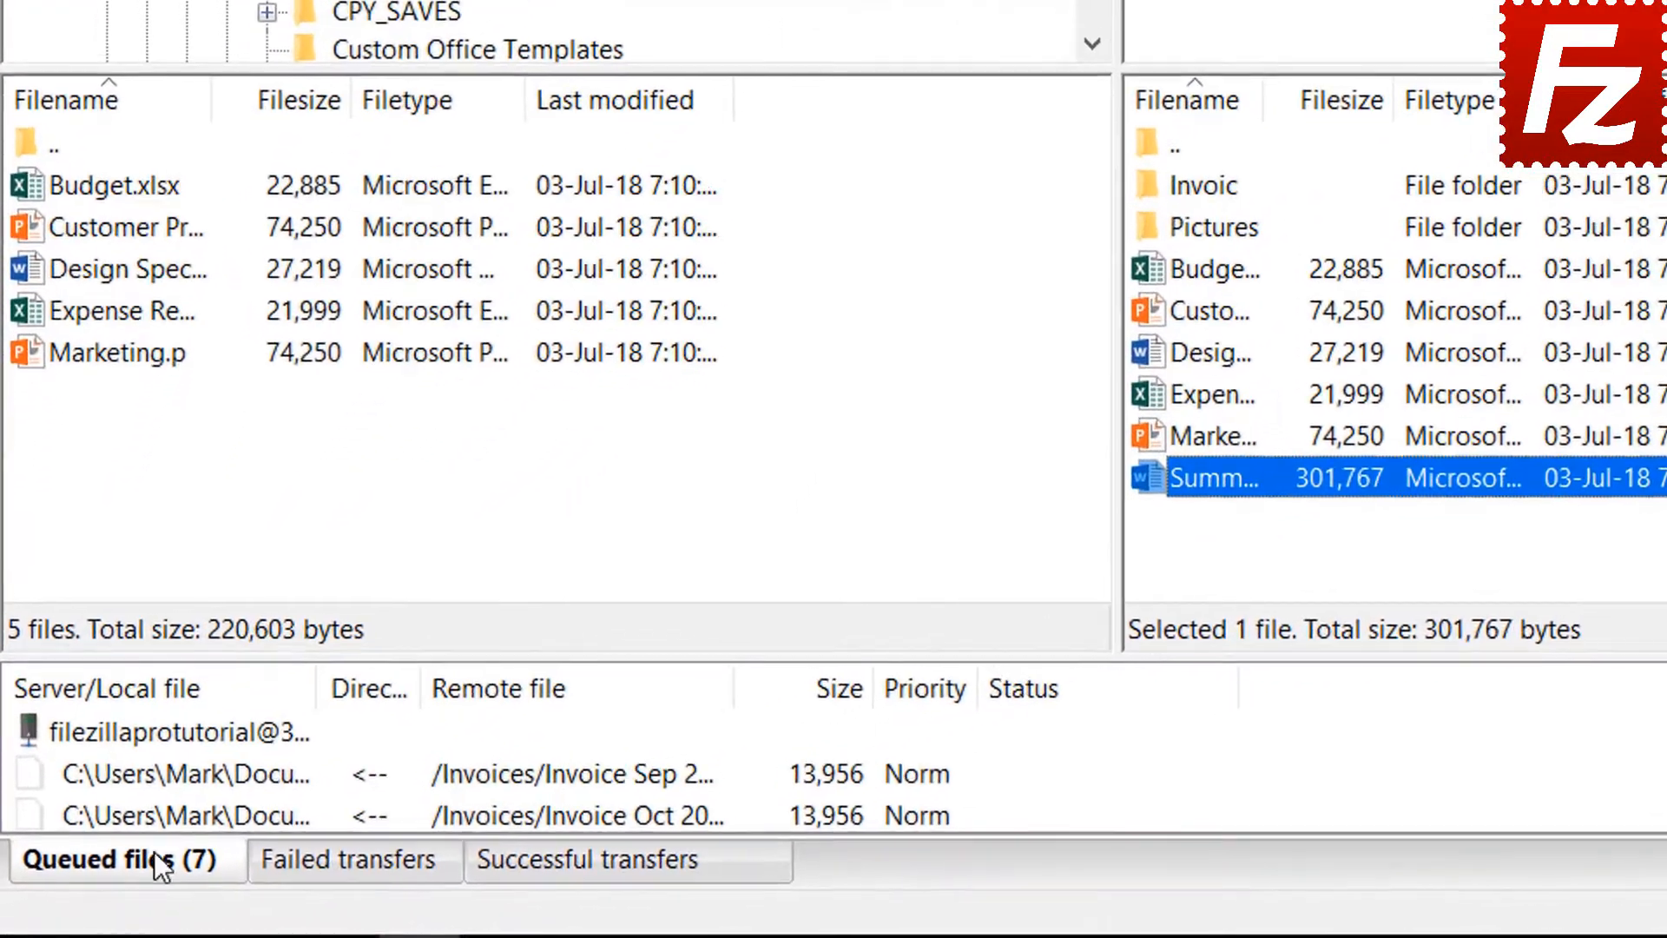
{"action": "right_click", "coordinate": [154, 729]}
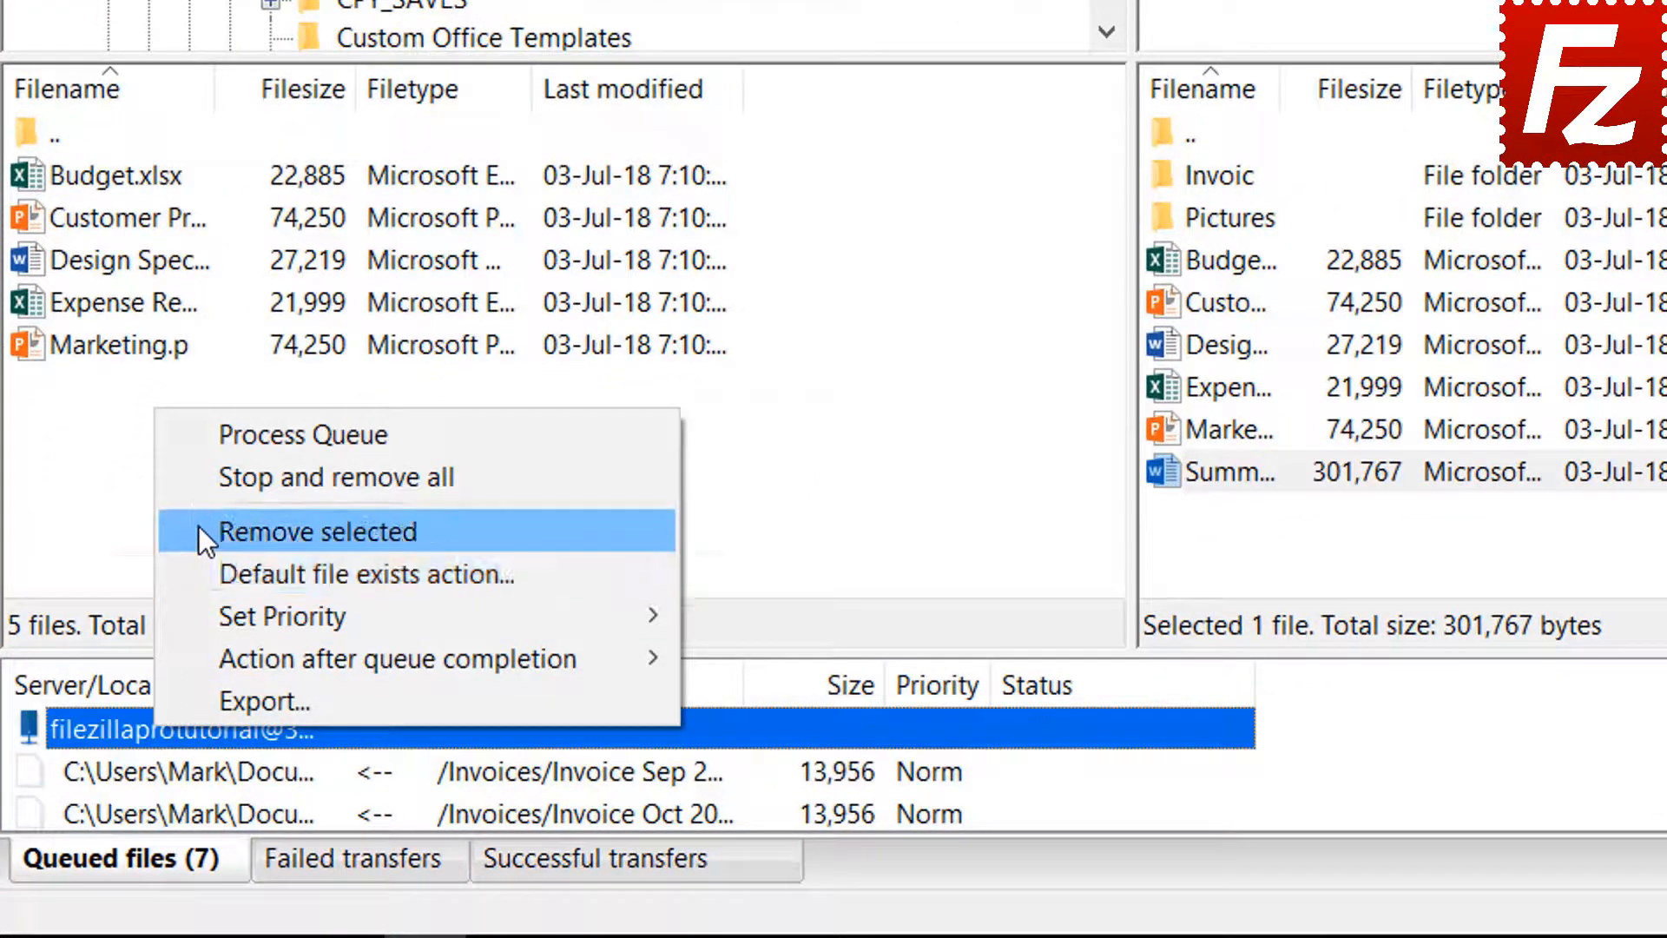
{"action": "left_click", "coordinate": [237, 434]}
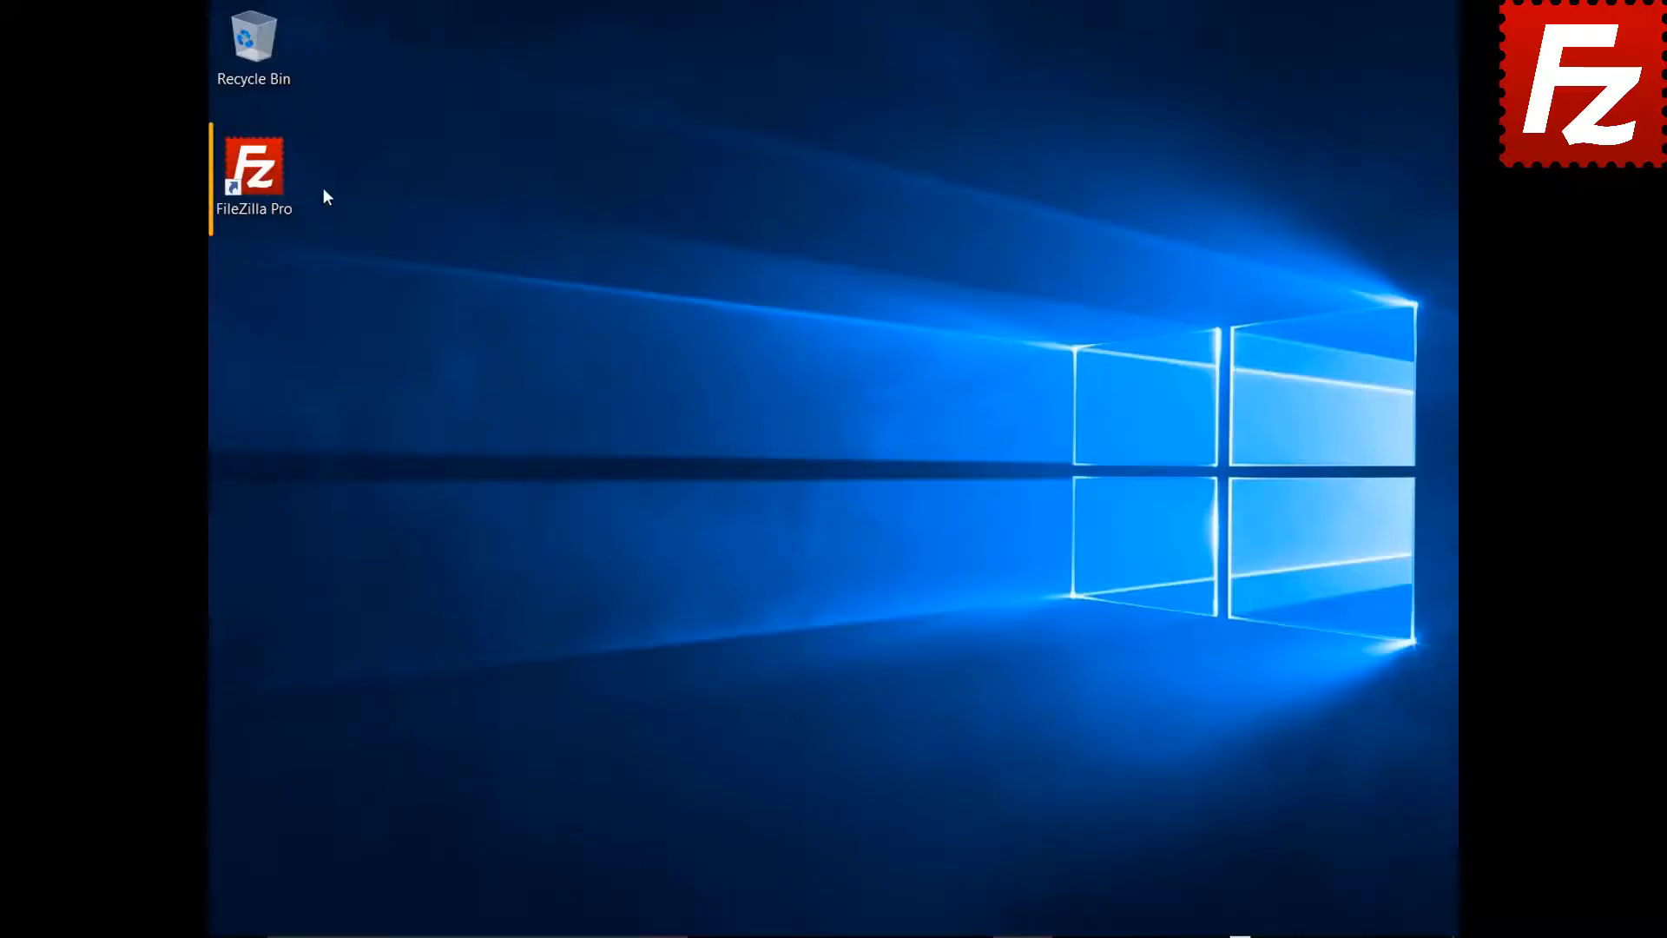
- Launch FileZilla Pro and look over the saved sites in the Site Manager
{"action": "double_click", "coordinate": [260, 178]}
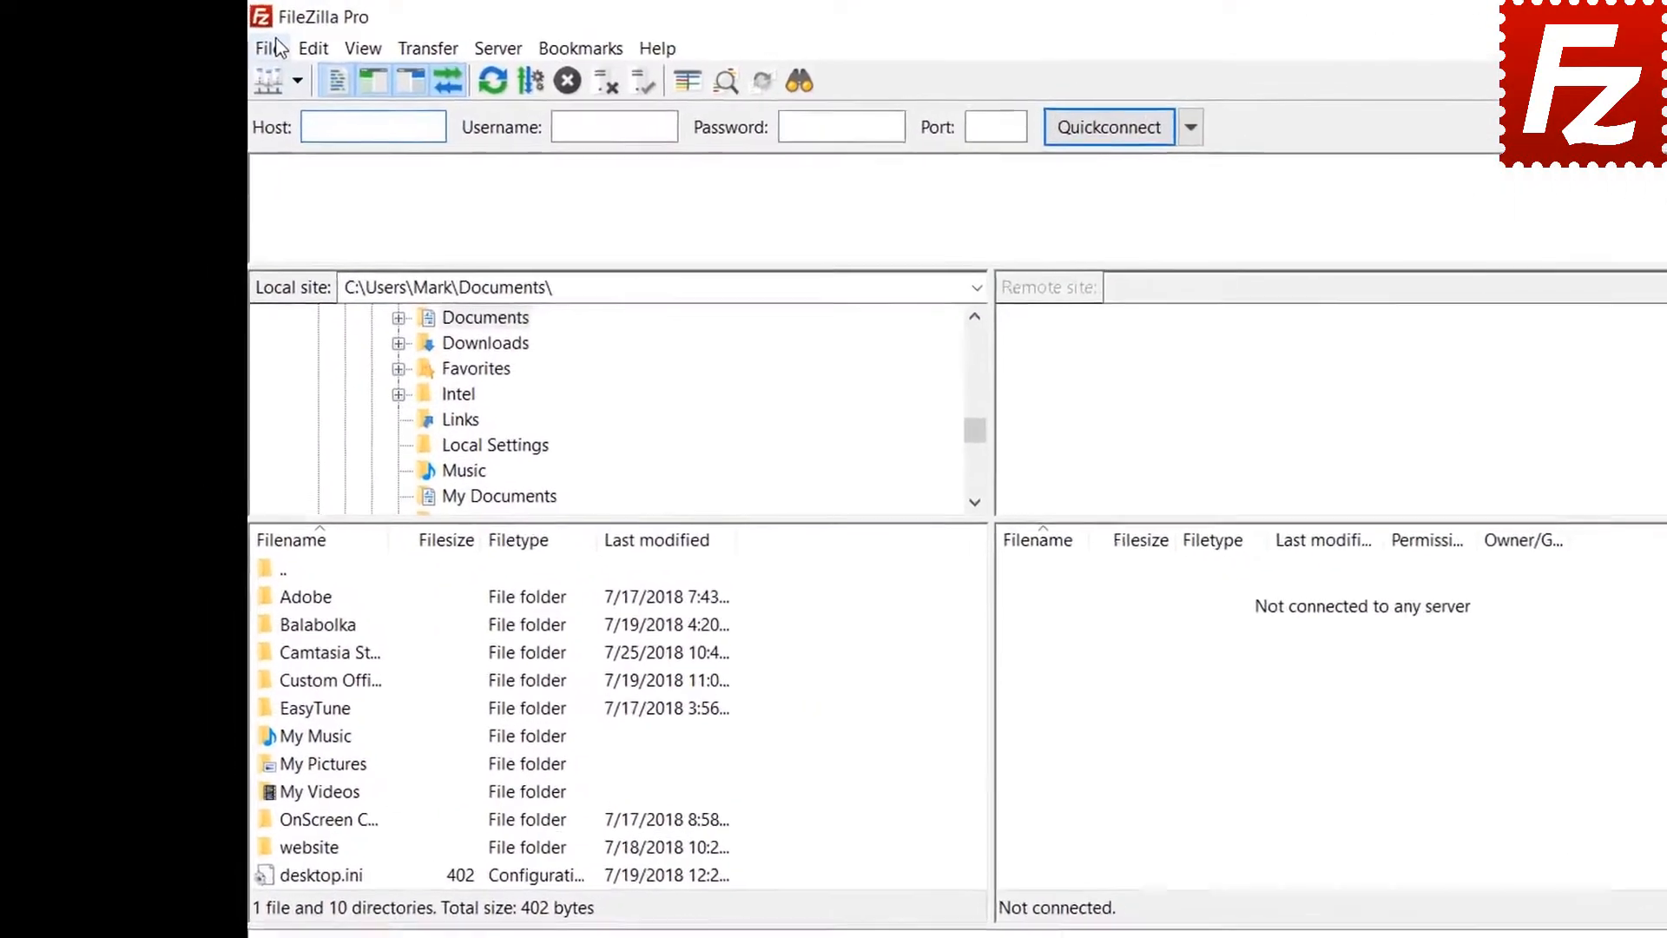
{"action": "left_click", "coordinate": [230, 41]}
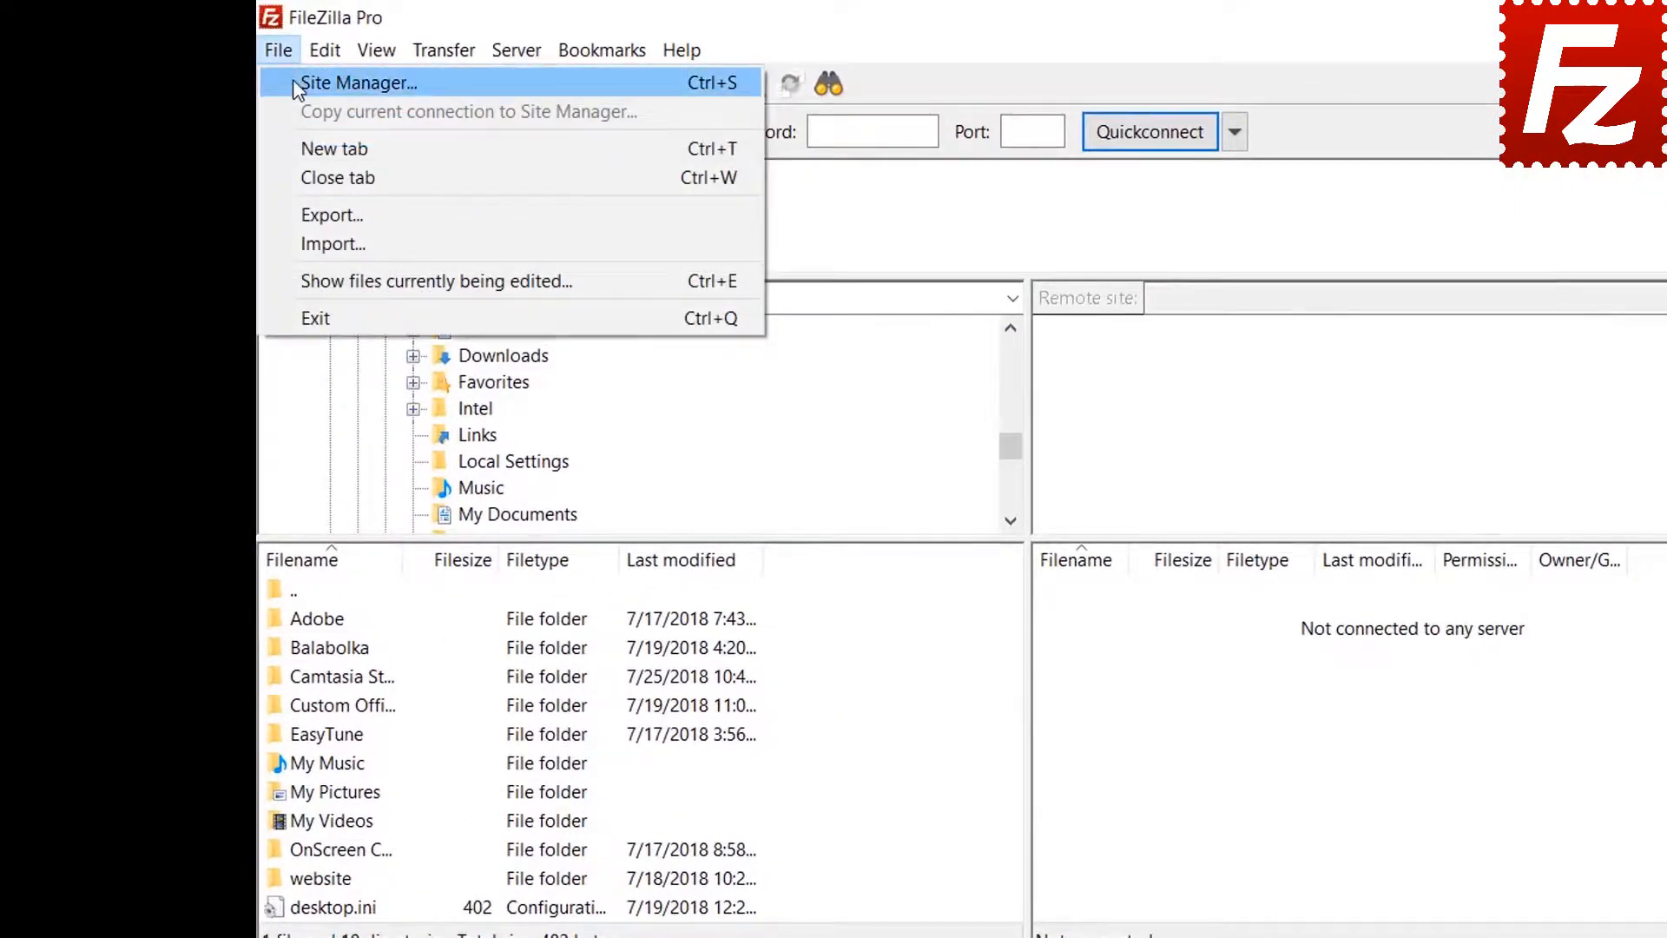
{"action": "left_click", "coordinate": [293, 80]}
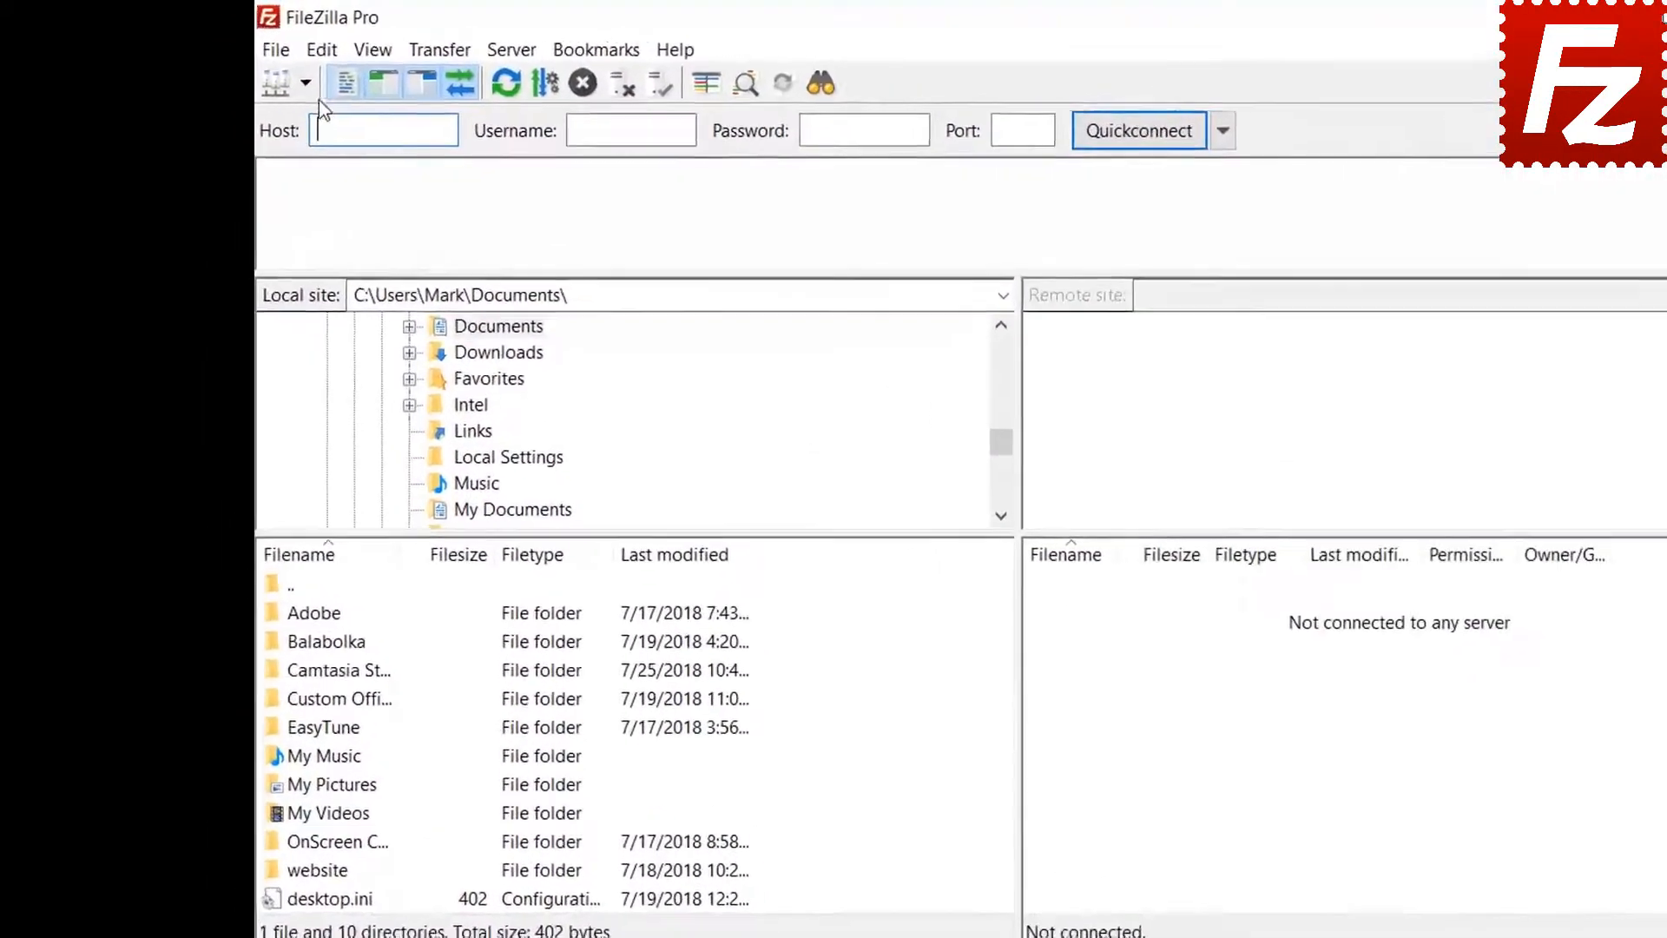
{"action": "left_click", "coordinate": [322, 50]}
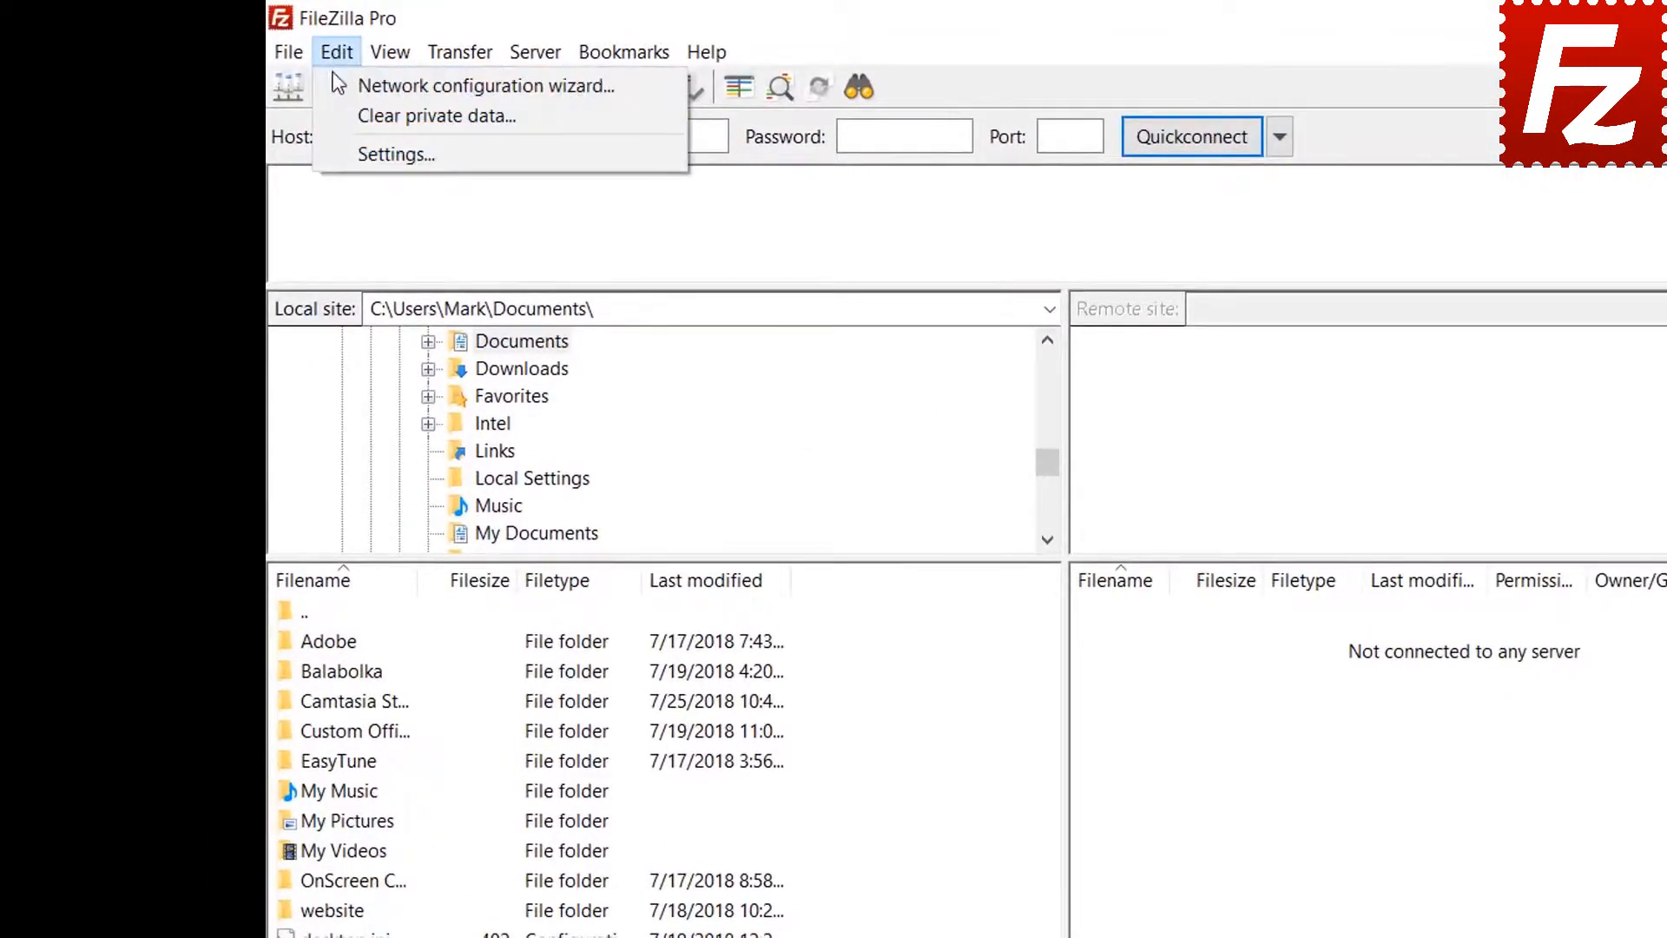
- Open Edit > Settings at the Interface > Passwords page
{"action": "left_click", "coordinate": [351, 152]}
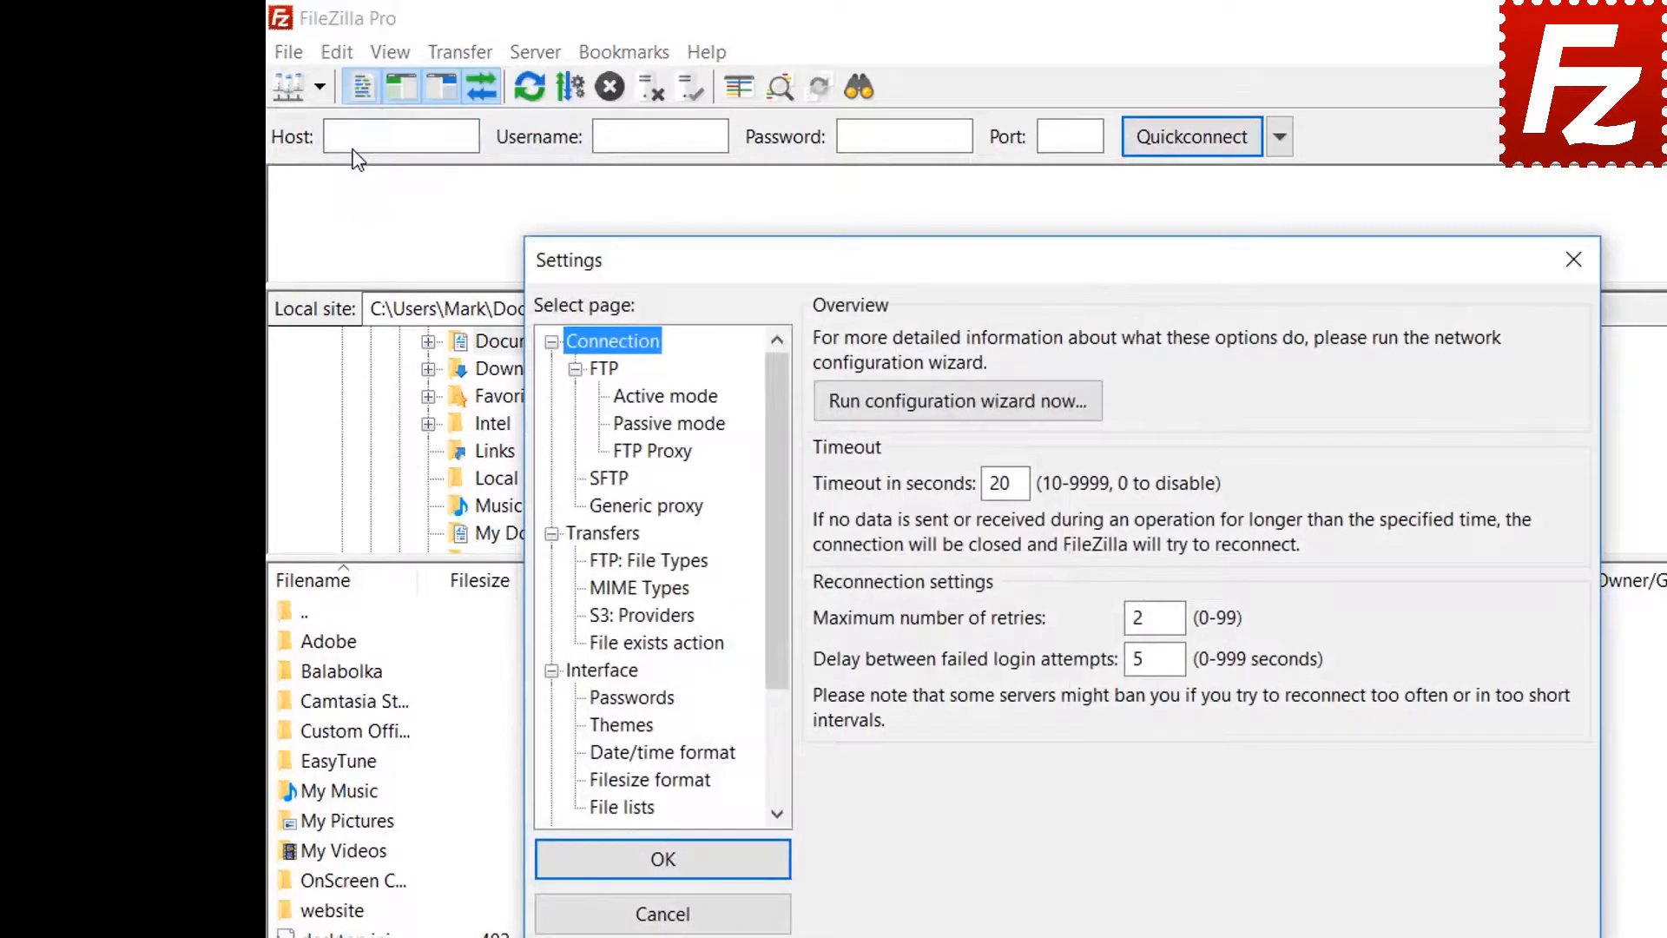
{"action": "left_click", "coordinate": [642, 700]}
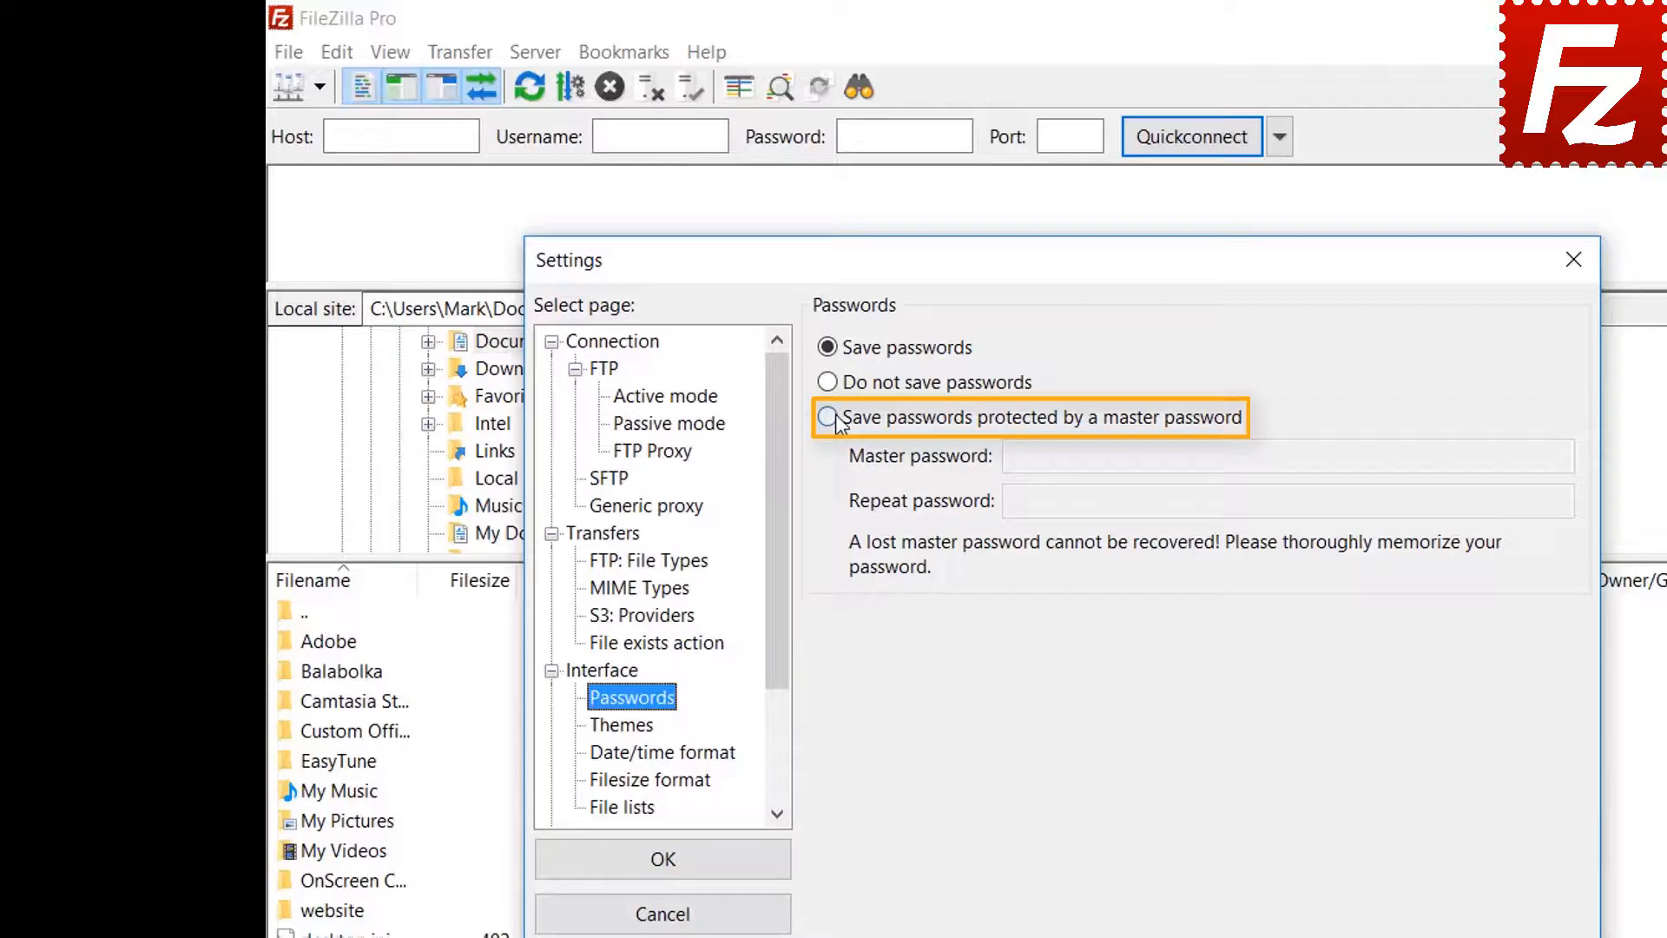
- Choose 'Save passwords protected by a master password', enter the master password twice, and confirm
{"action": "left_click", "coordinate": [829, 419]}
{"action": "left_click", "coordinate": [1358, 455]}
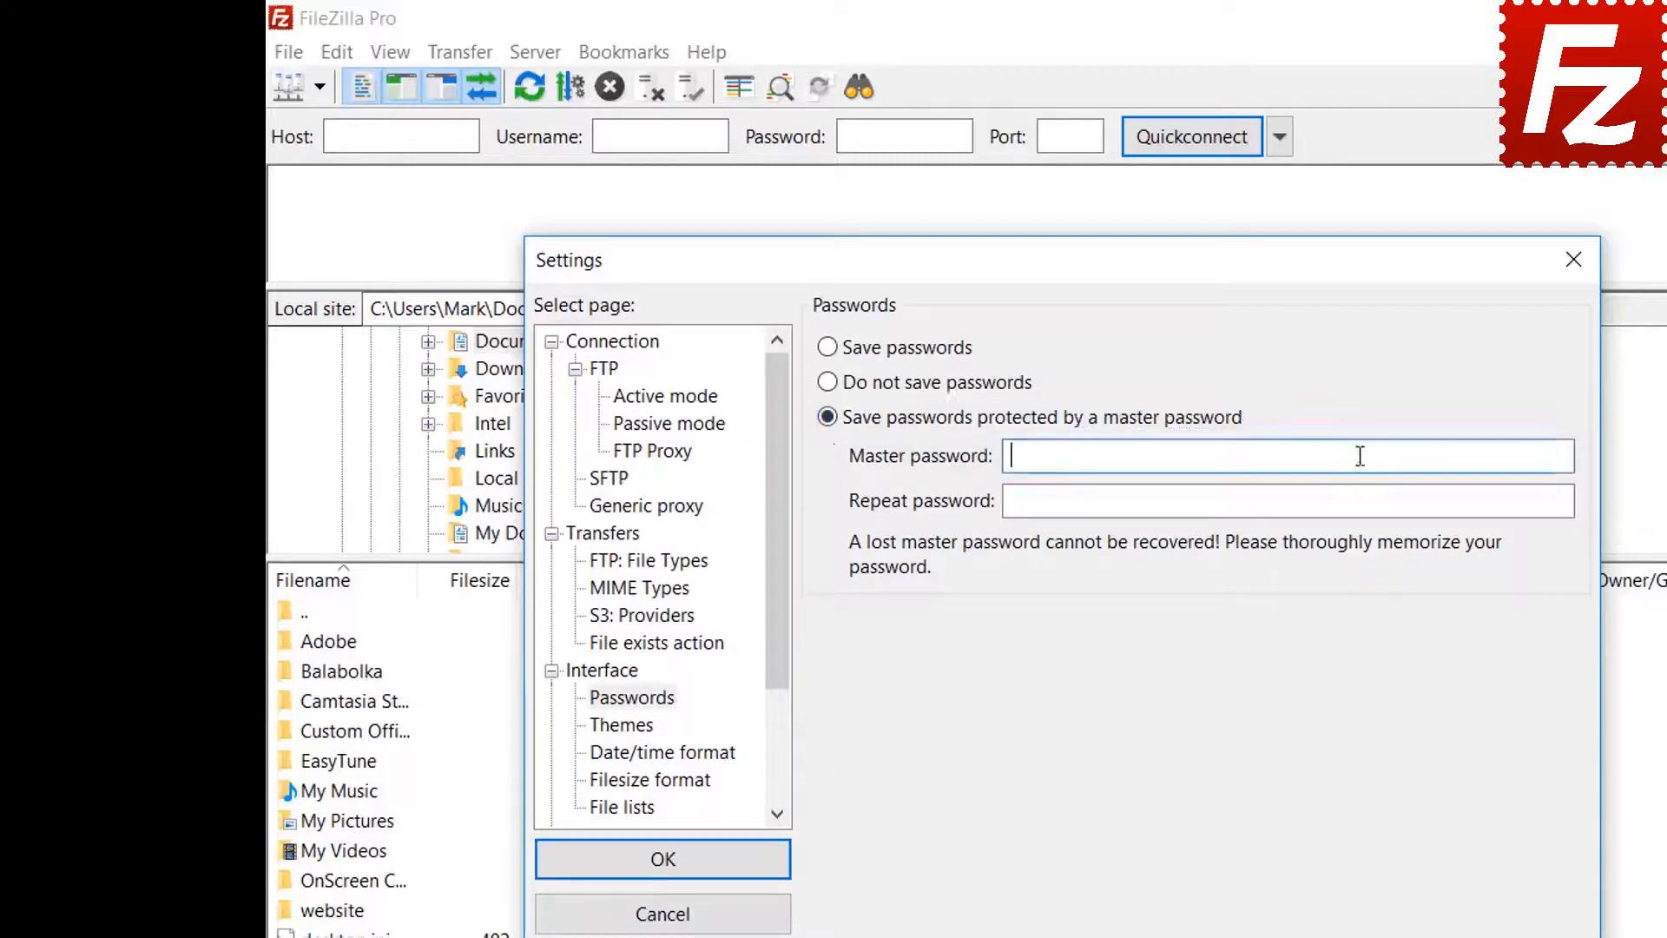
{"action": "type", "text": "••••••••••"}
{"action": "left_click", "coordinate": [1325, 503]}
{"action": "type", "text": "••••••"}
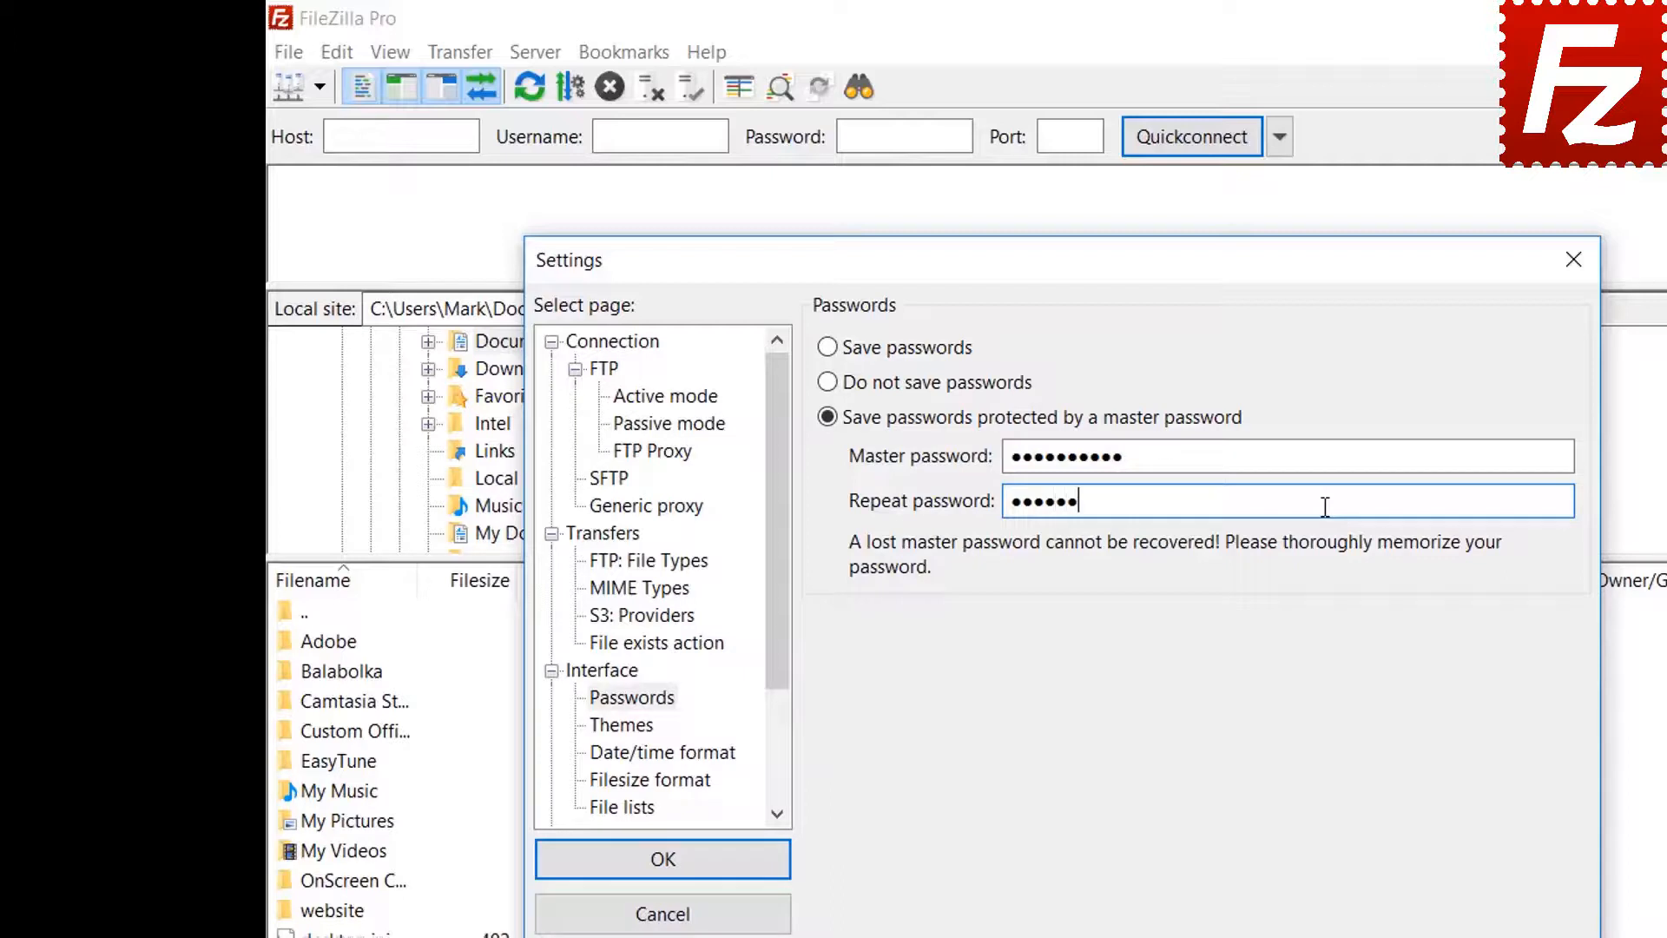
{"action": "type", "text": "••••"}
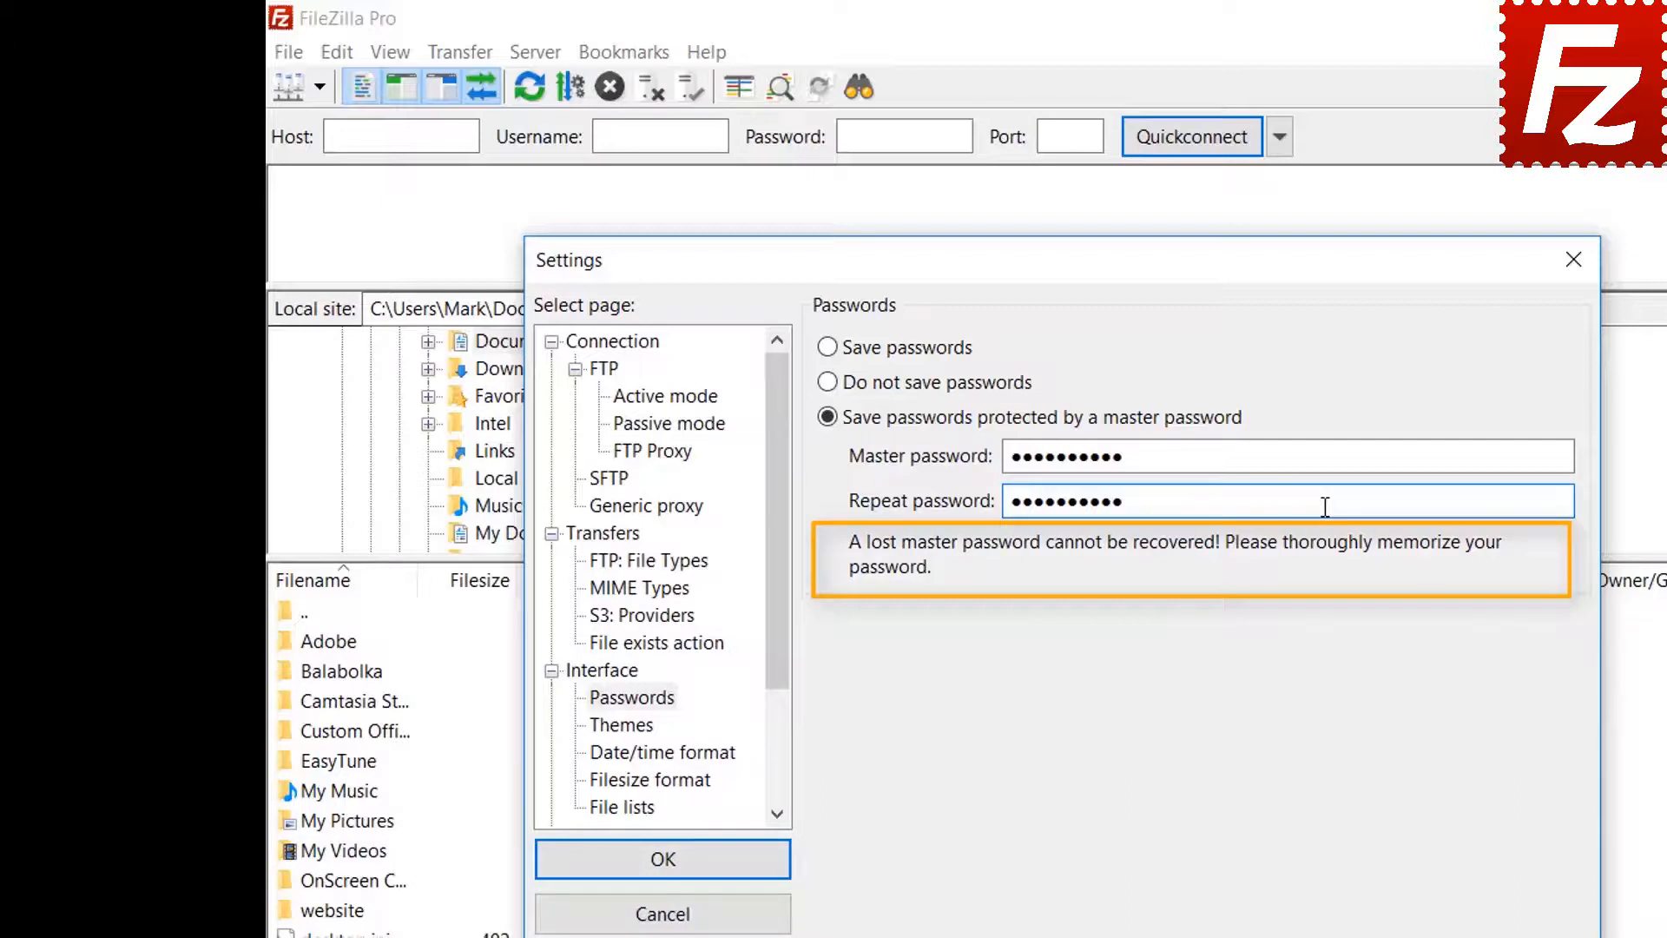
{"action": "left_click", "coordinate": [664, 862]}
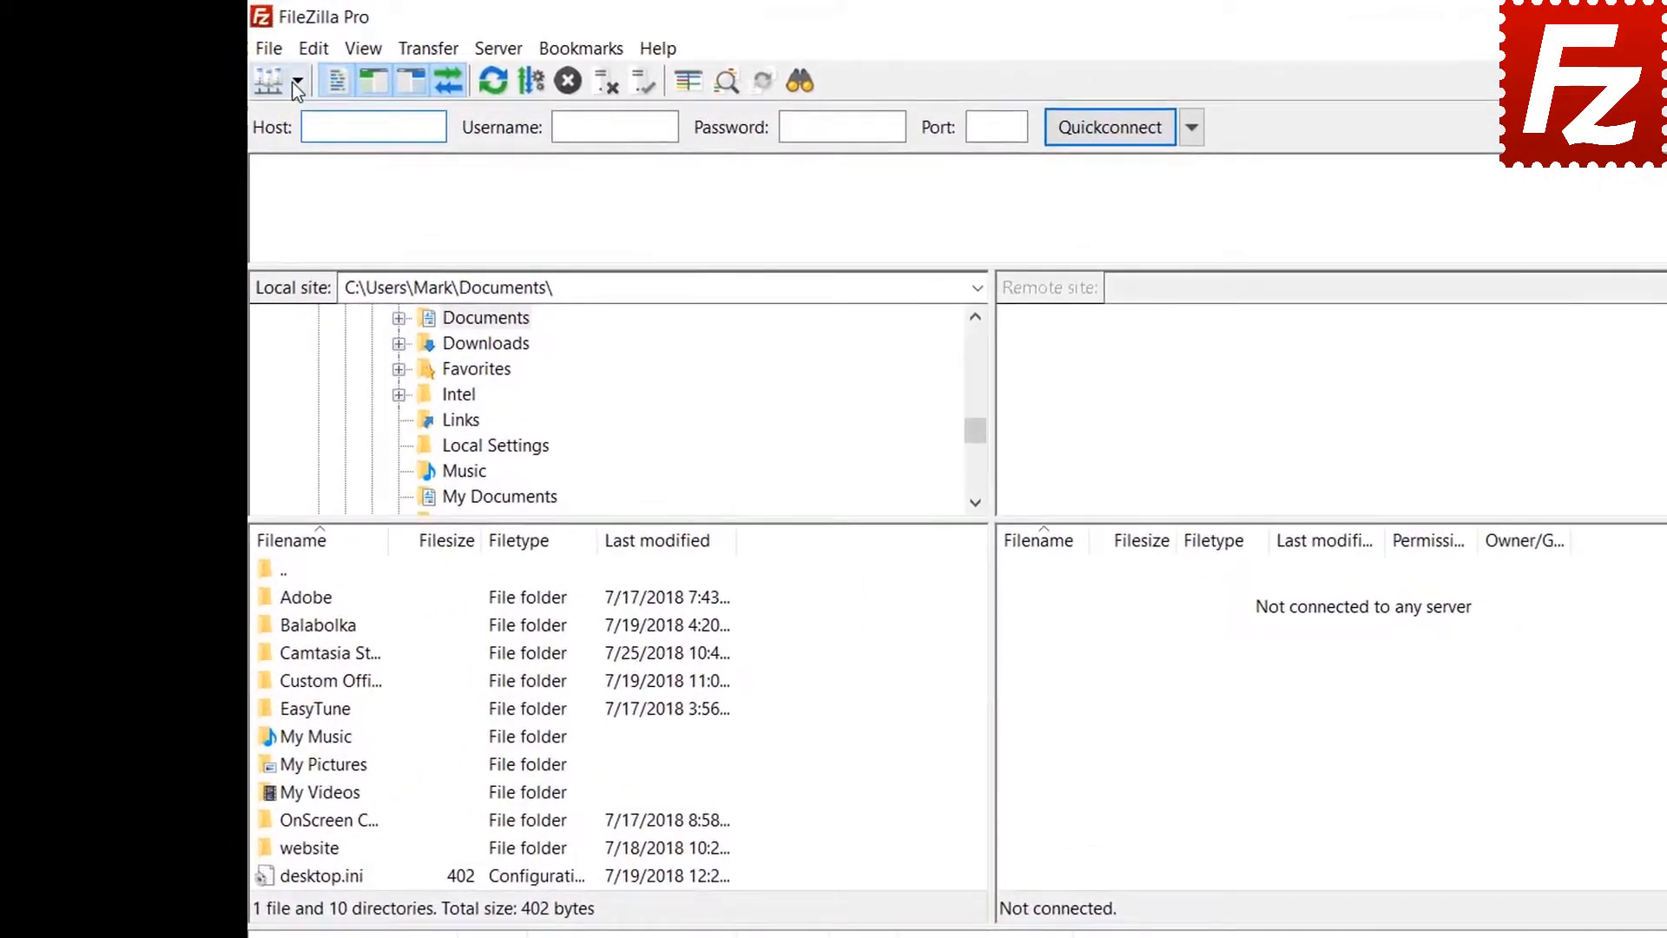
- Connect to the FTP Tutorial site from the Site Manager list, entering the master password
{"action": "left_click", "coordinate": [296, 82]}
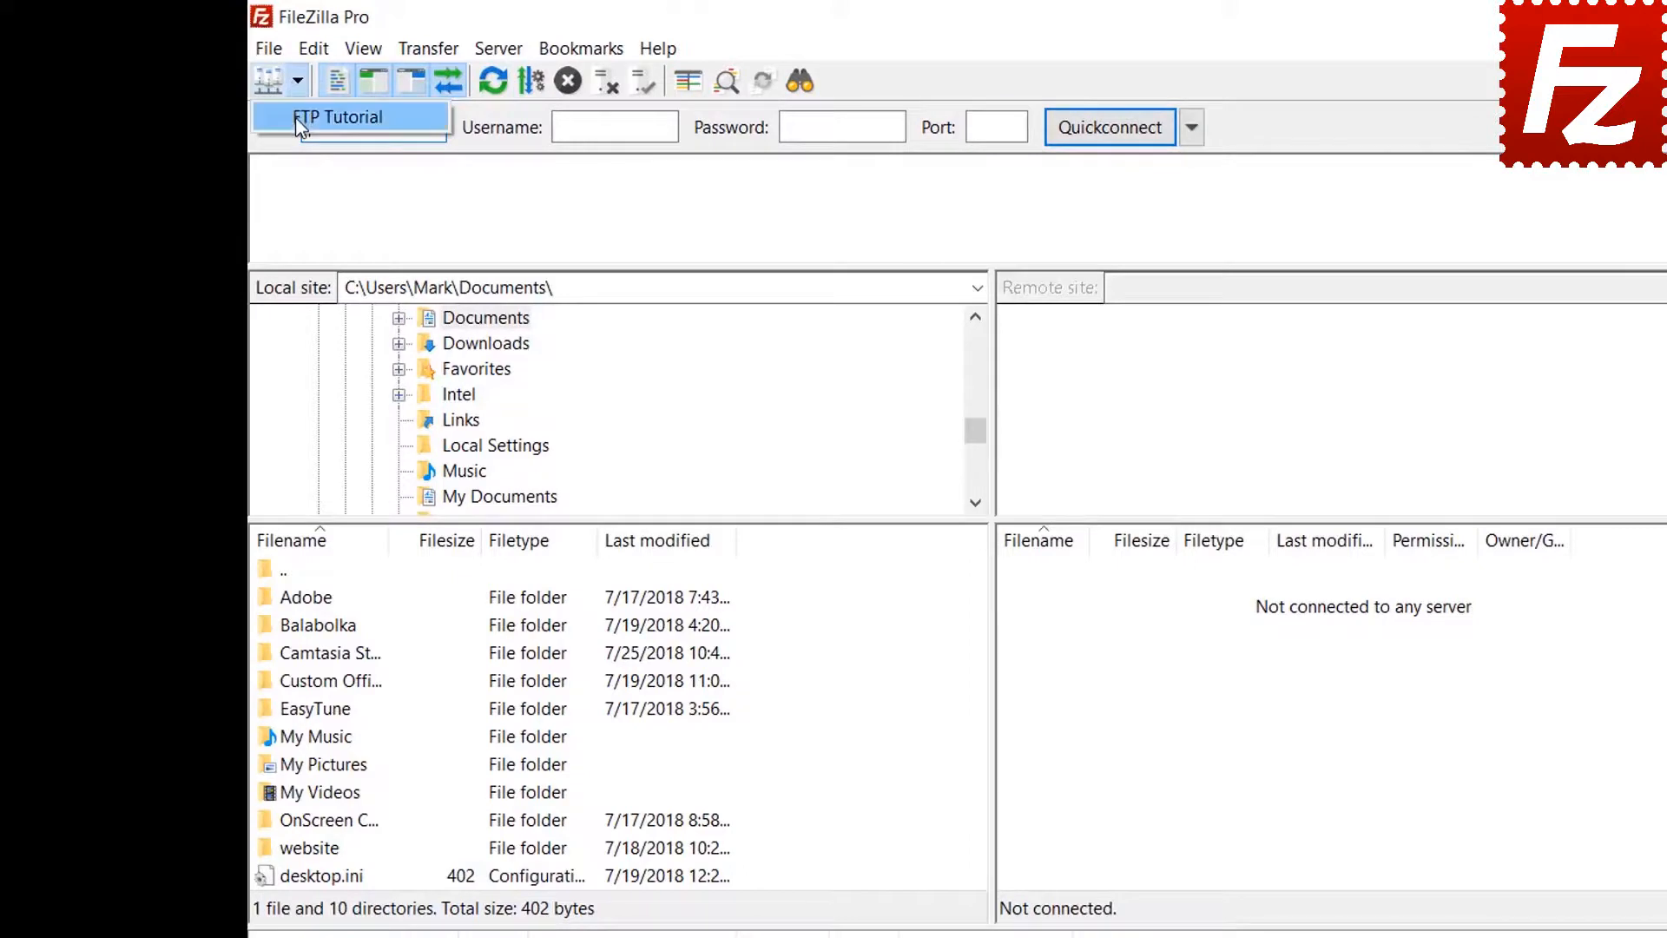
{"action": "left_click", "coordinate": [295, 118]}
{"action": "type", "text": "****"}
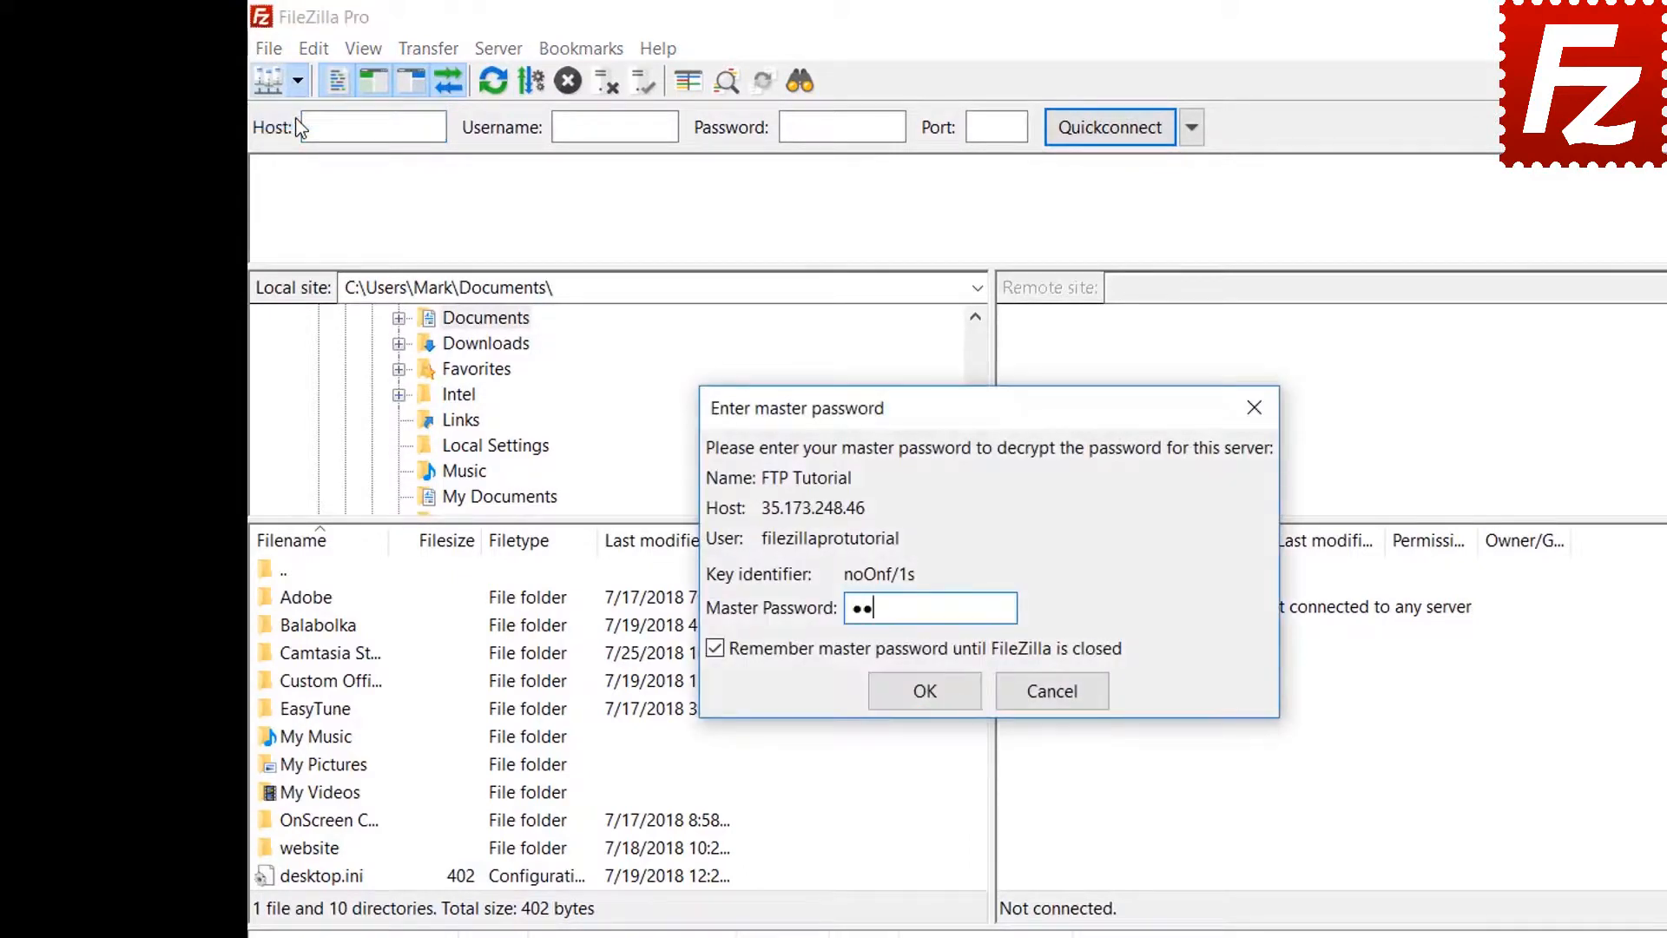
{"action": "type", "text": "*******"}
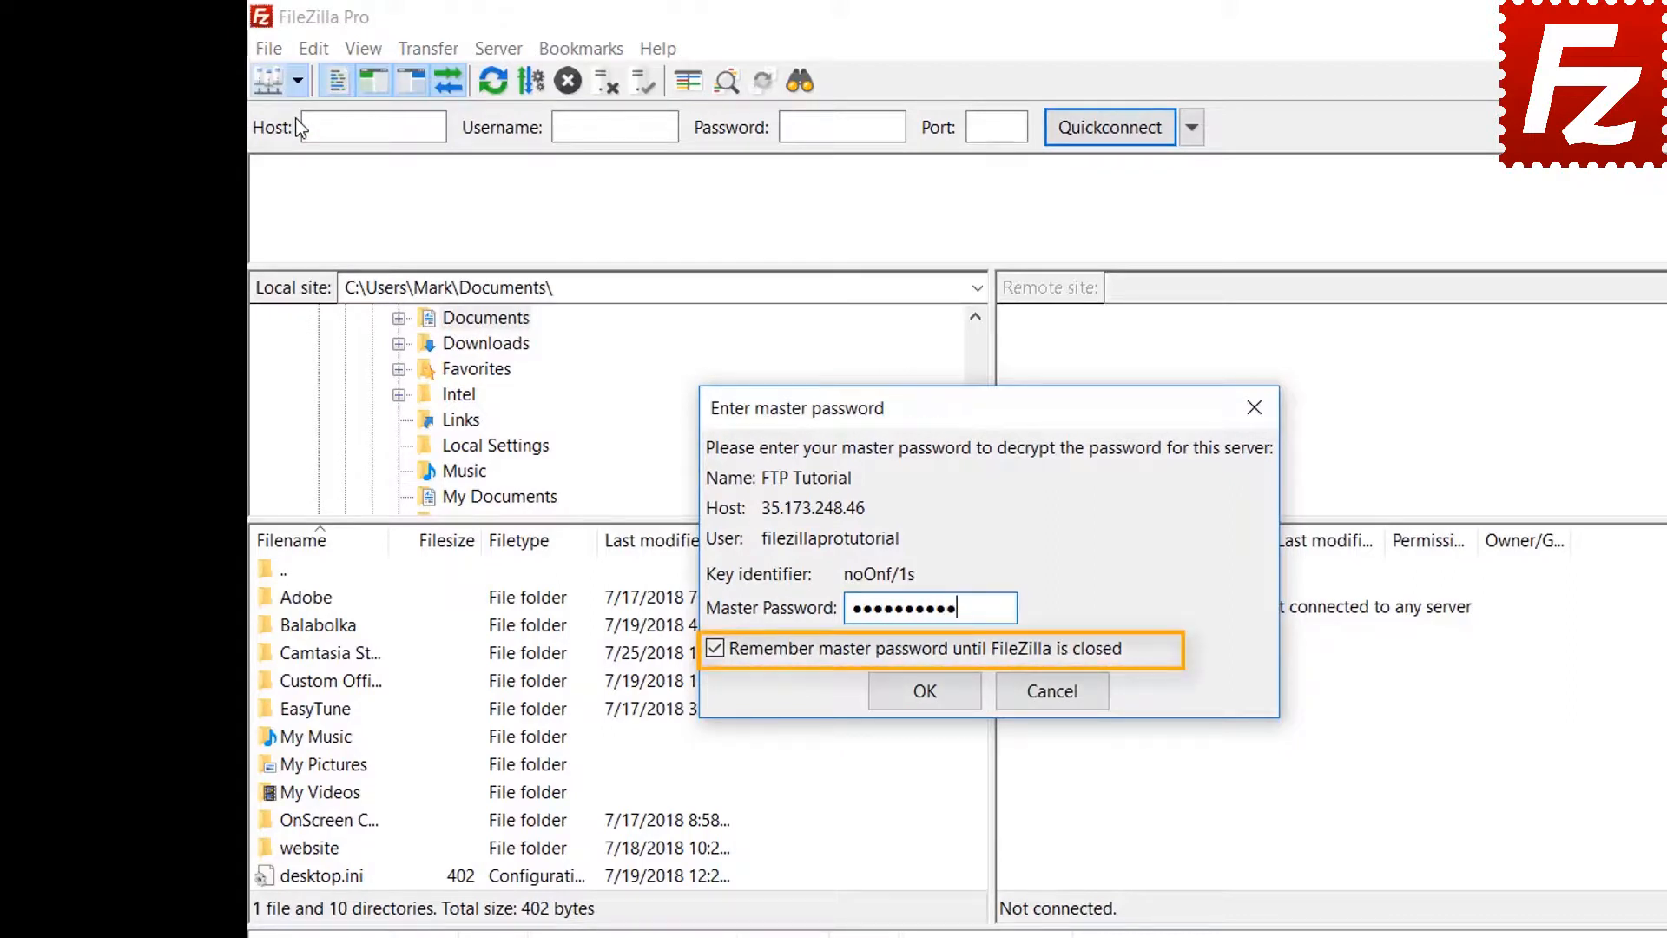
{"action": "left_click", "coordinate": [923, 693]}
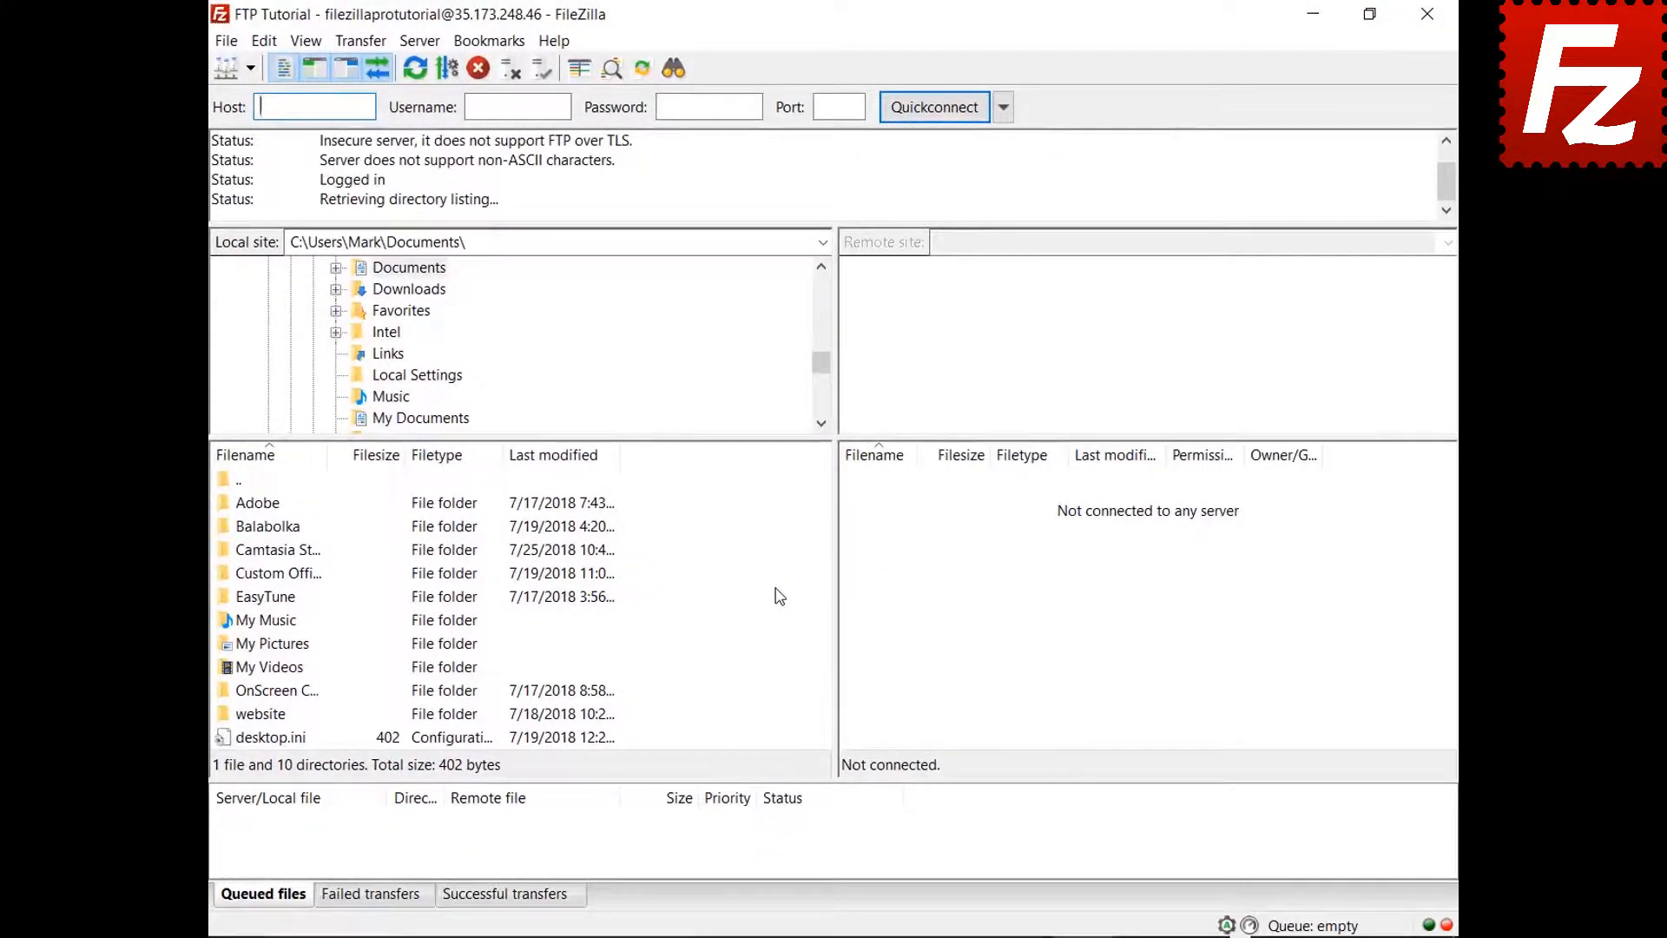
{"action": "left_click", "coordinate": [774, 599]}
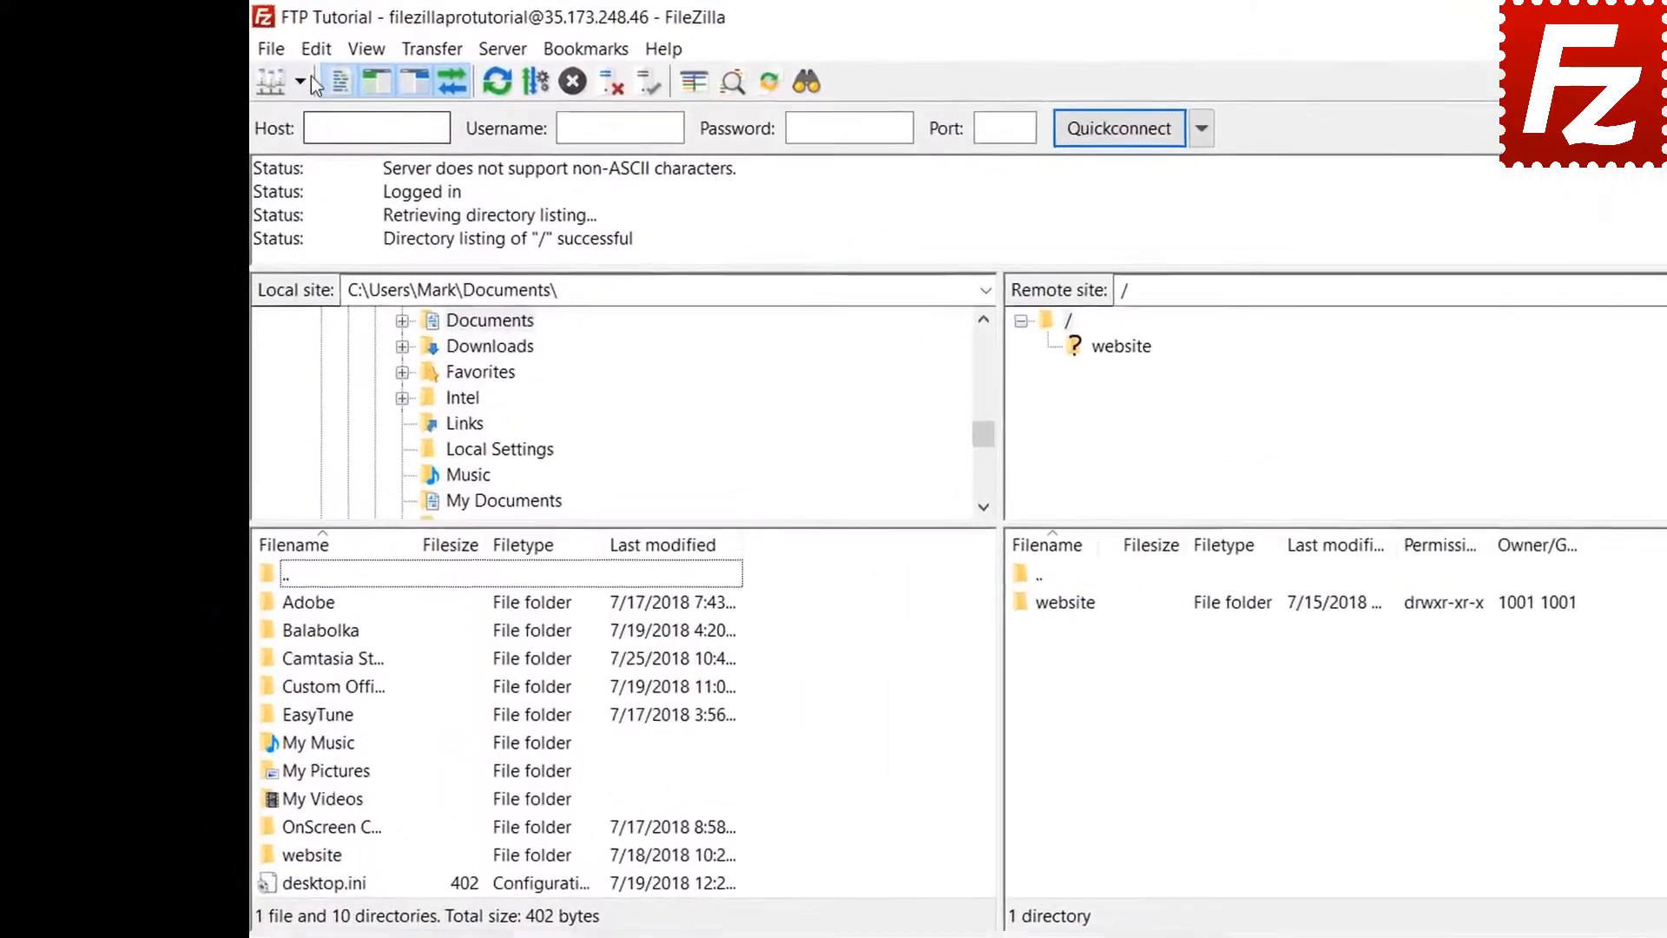
{"action": "left_click", "coordinate": [264, 42]}
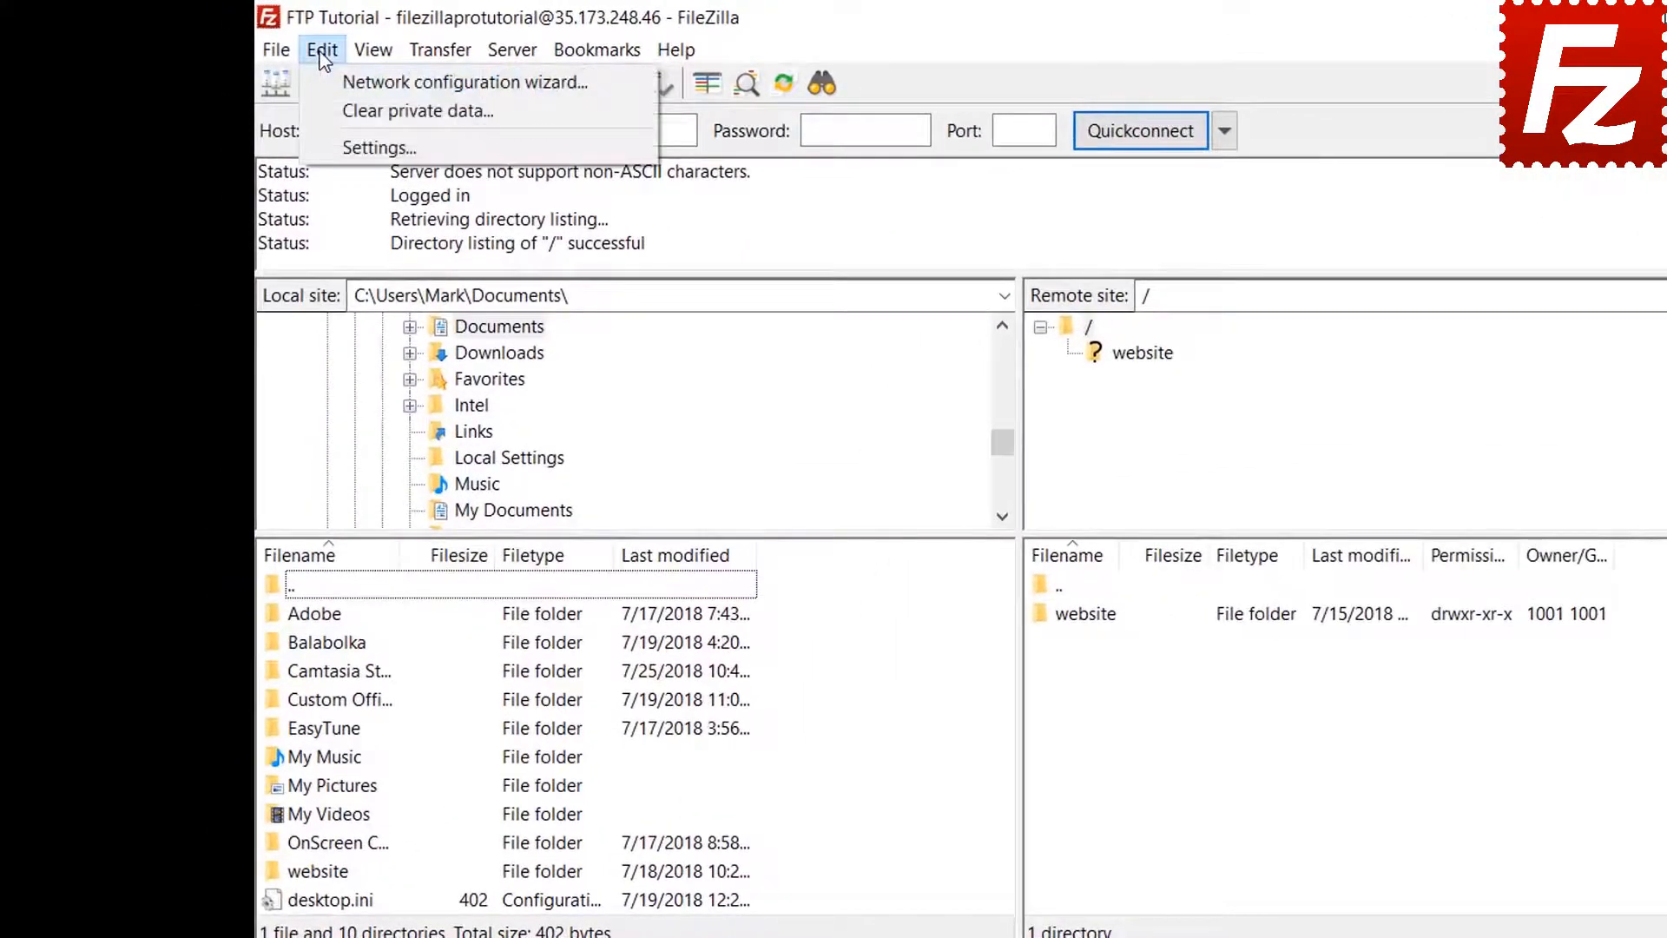
{"action": "left_click", "coordinate": [331, 146]}
{"action": "left_click", "coordinate": [605, 667]}
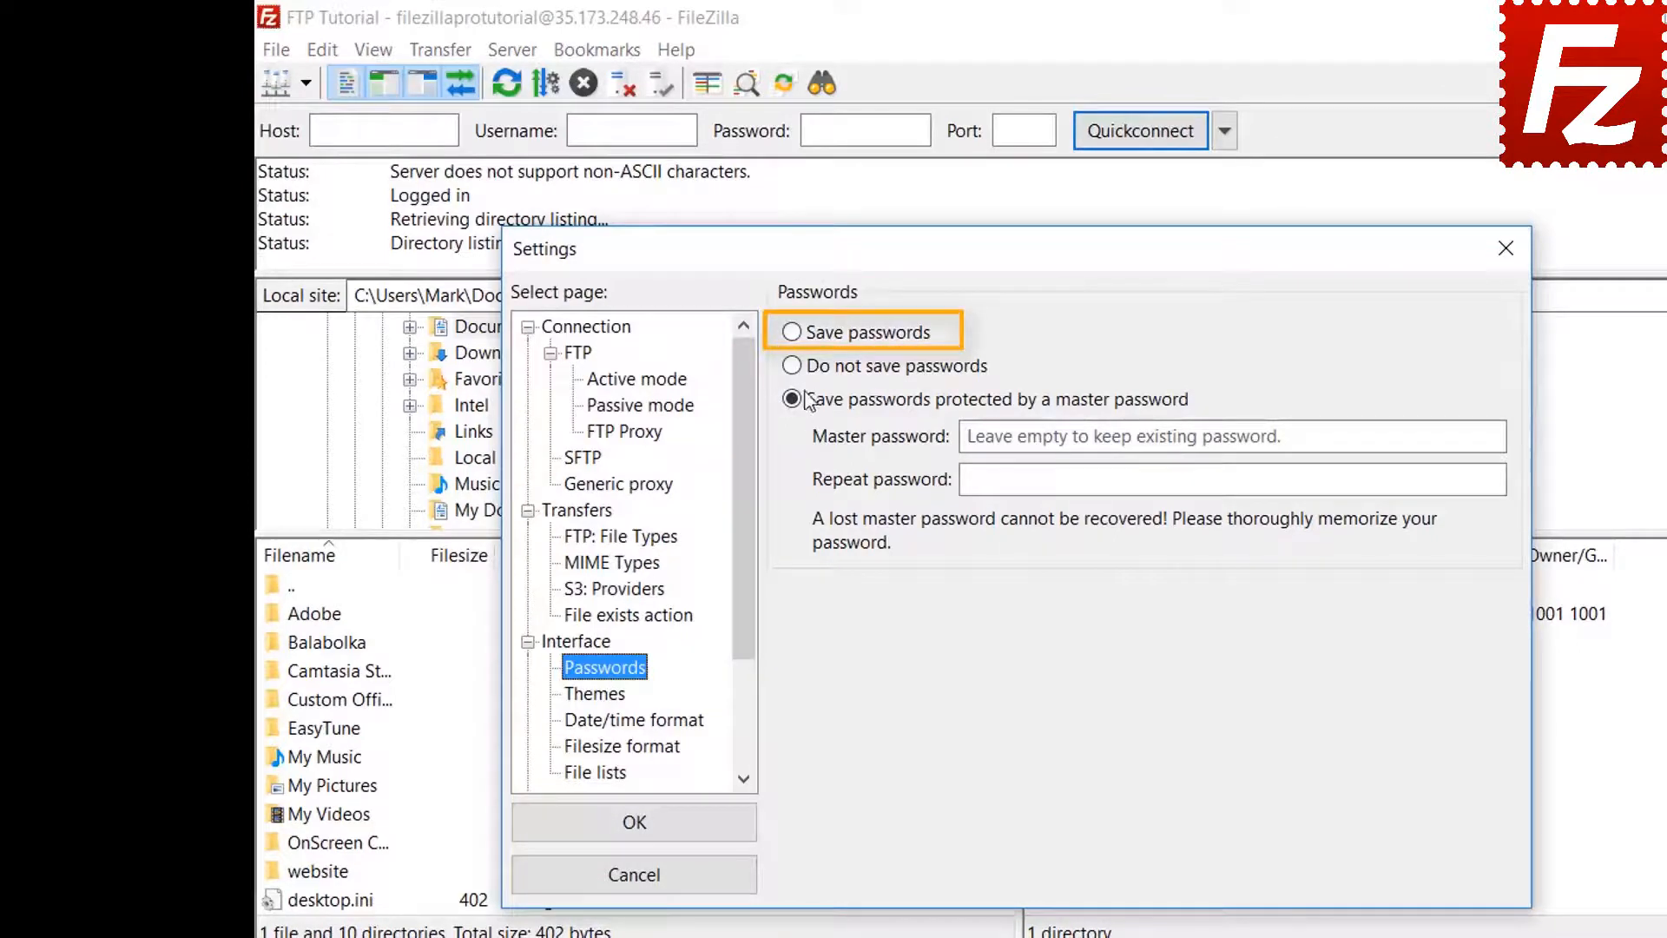
{"action": "left_click", "coordinate": [792, 335]}
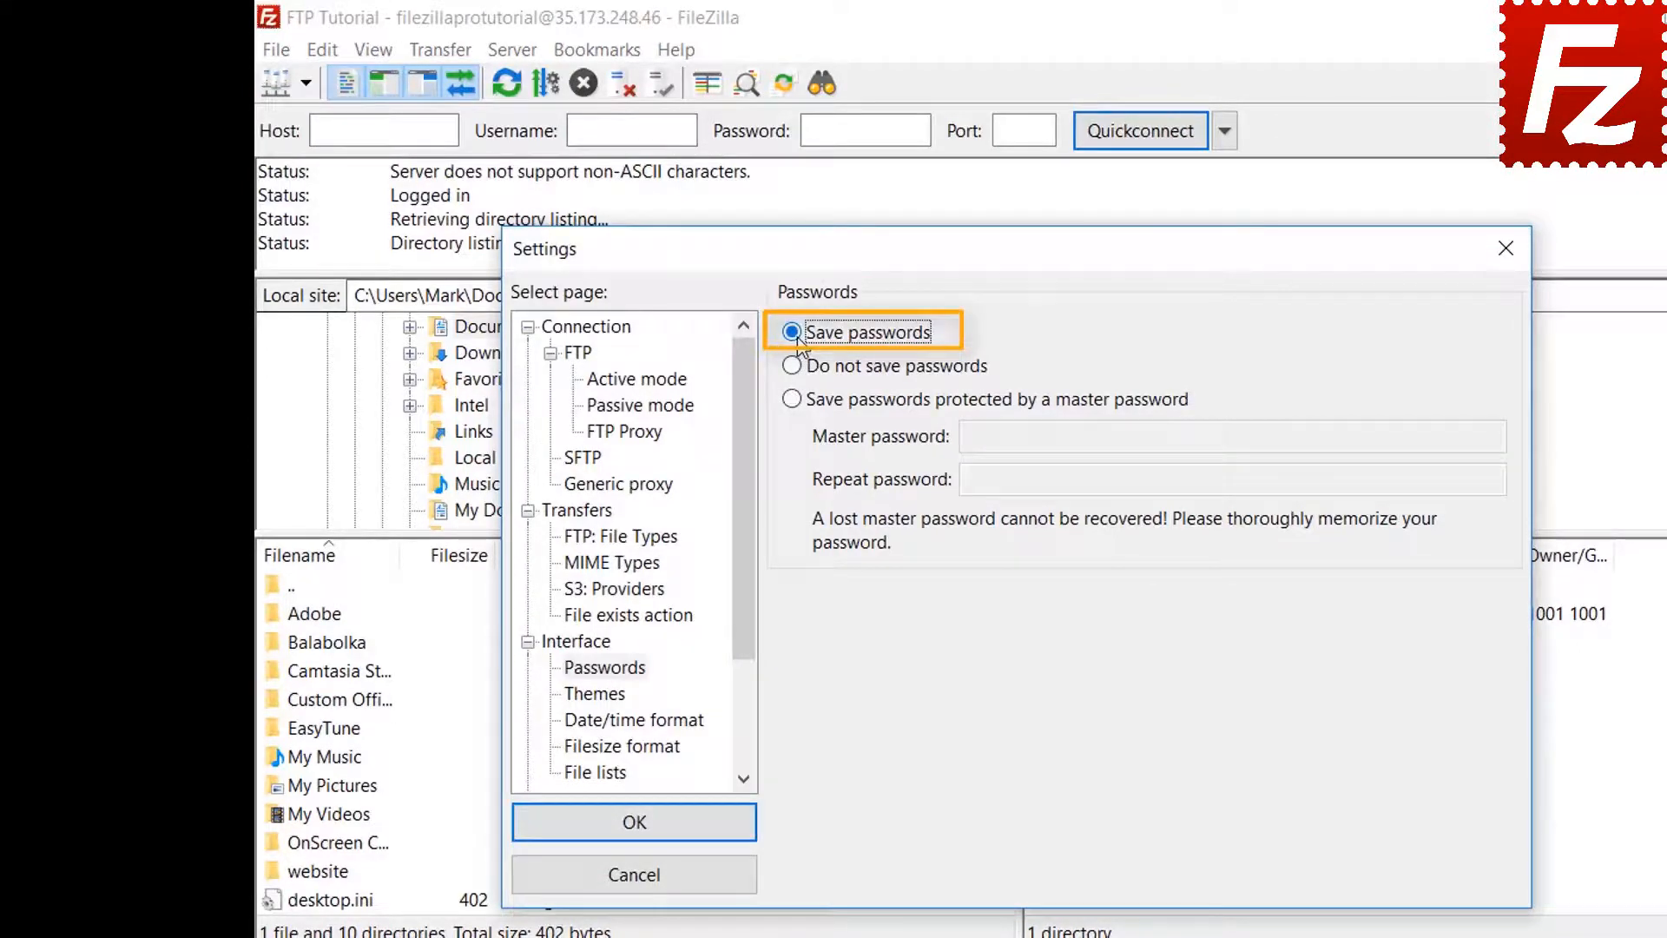
{"action": "left_click", "coordinate": [654, 834]}
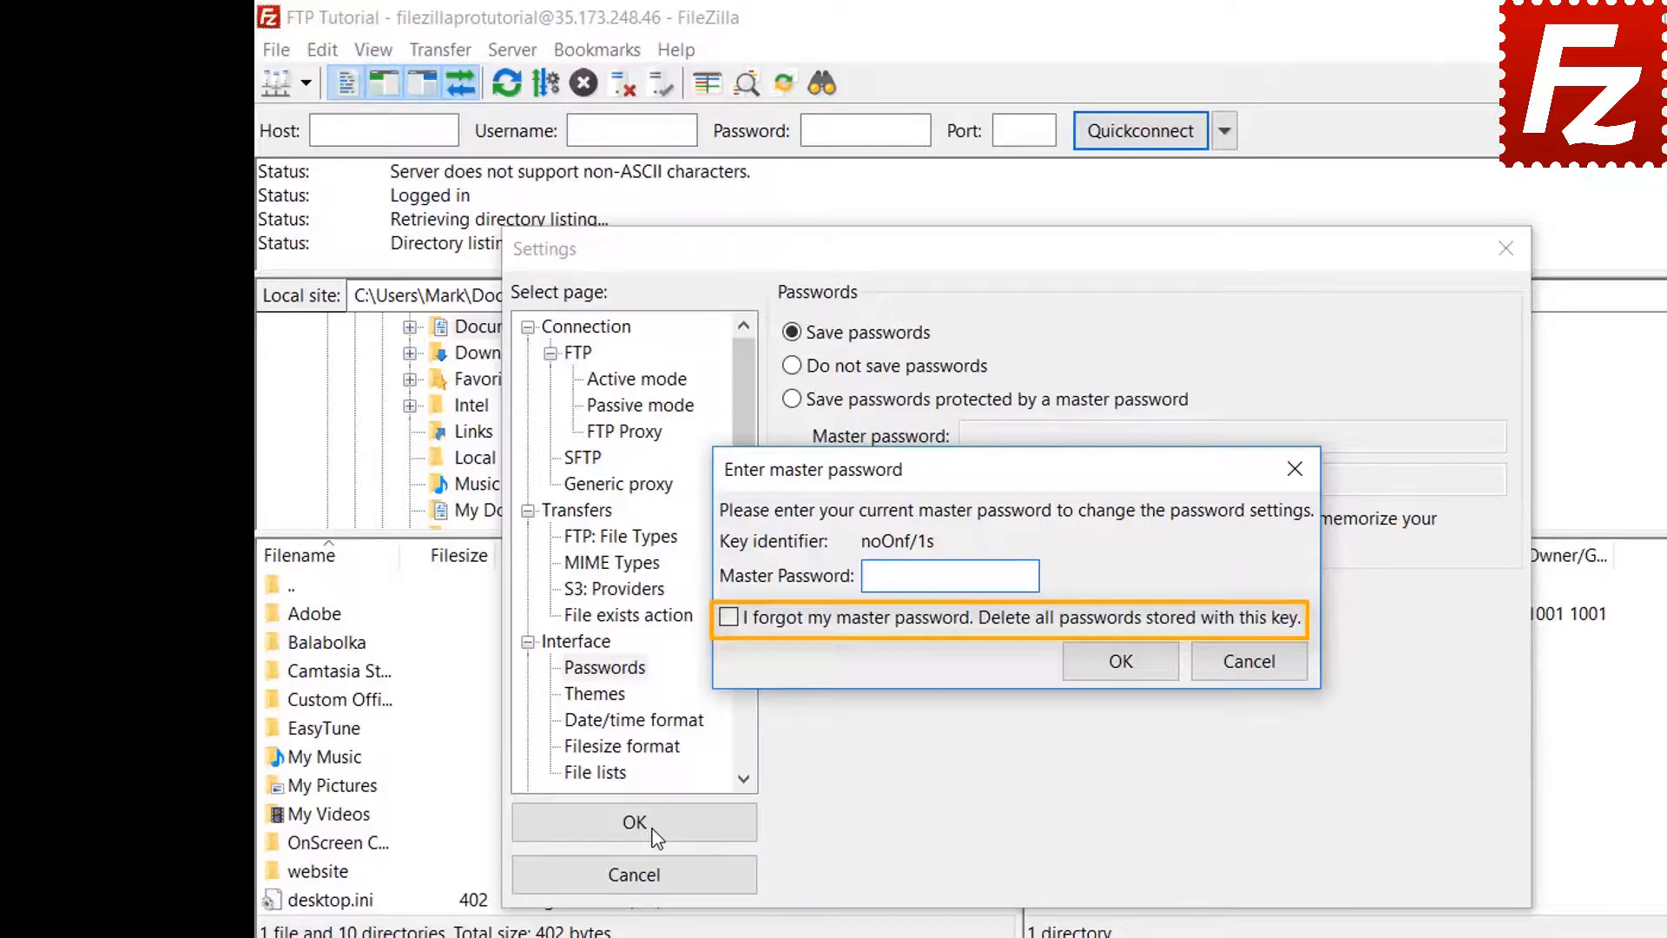
{"action": "left_click", "coordinate": [1249, 662]}
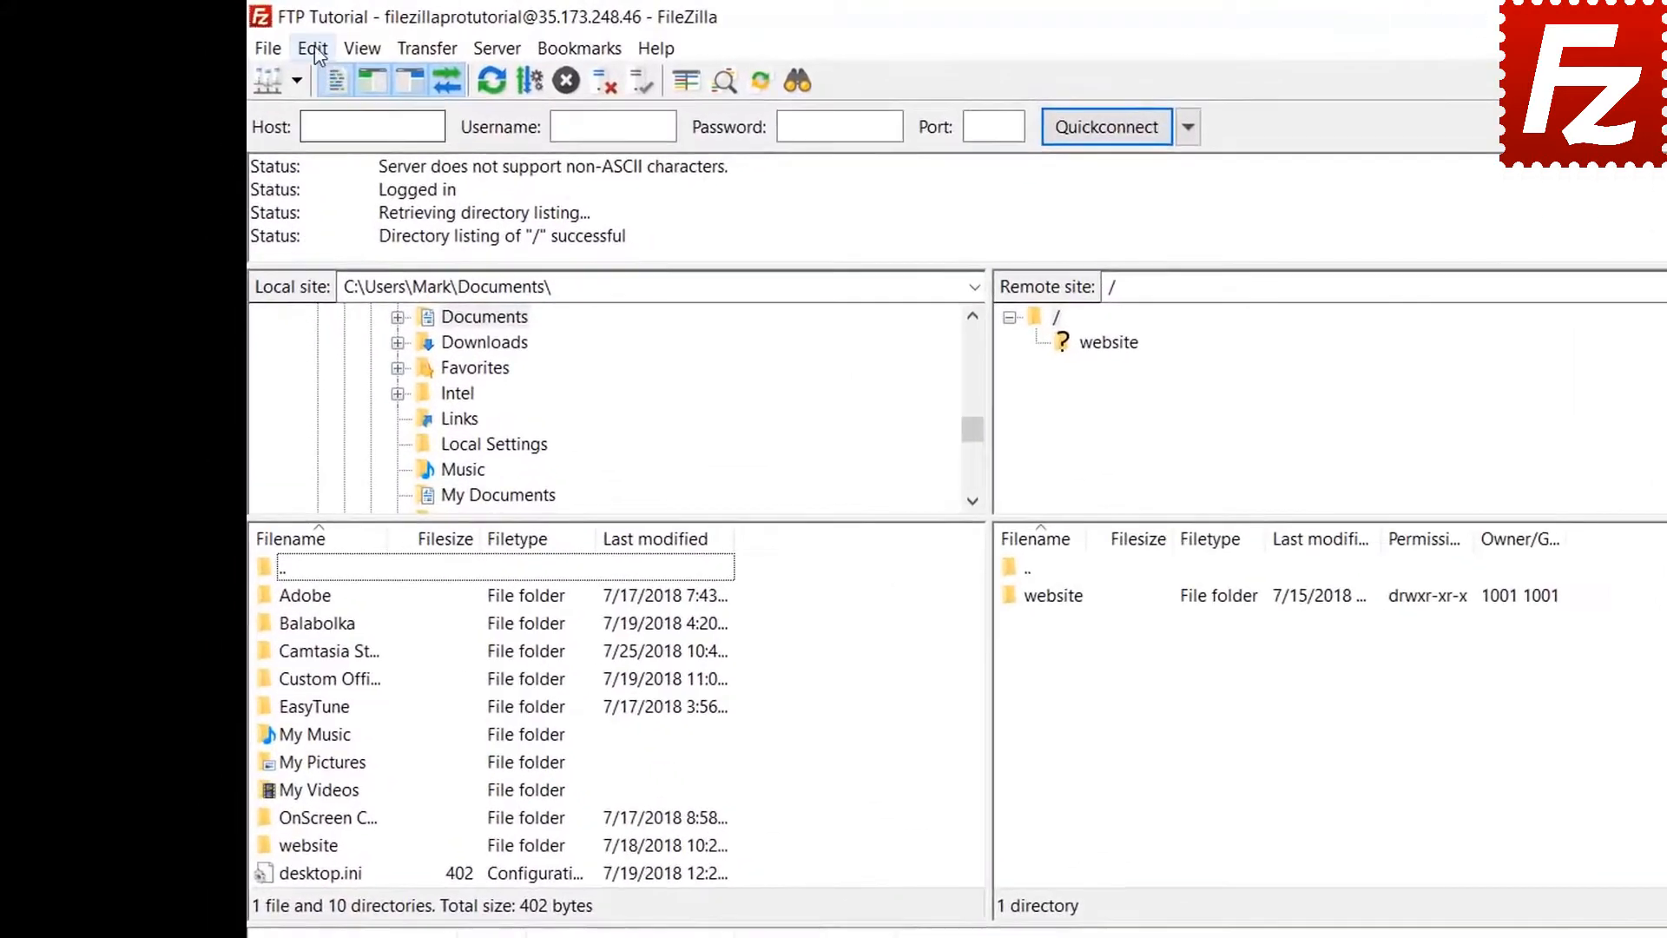
- Clear private data with Quickconnect history and Reconnect information selected
{"action": "left_click", "coordinate": [290, 44]}
{"action": "left_click", "coordinate": [321, 107]}
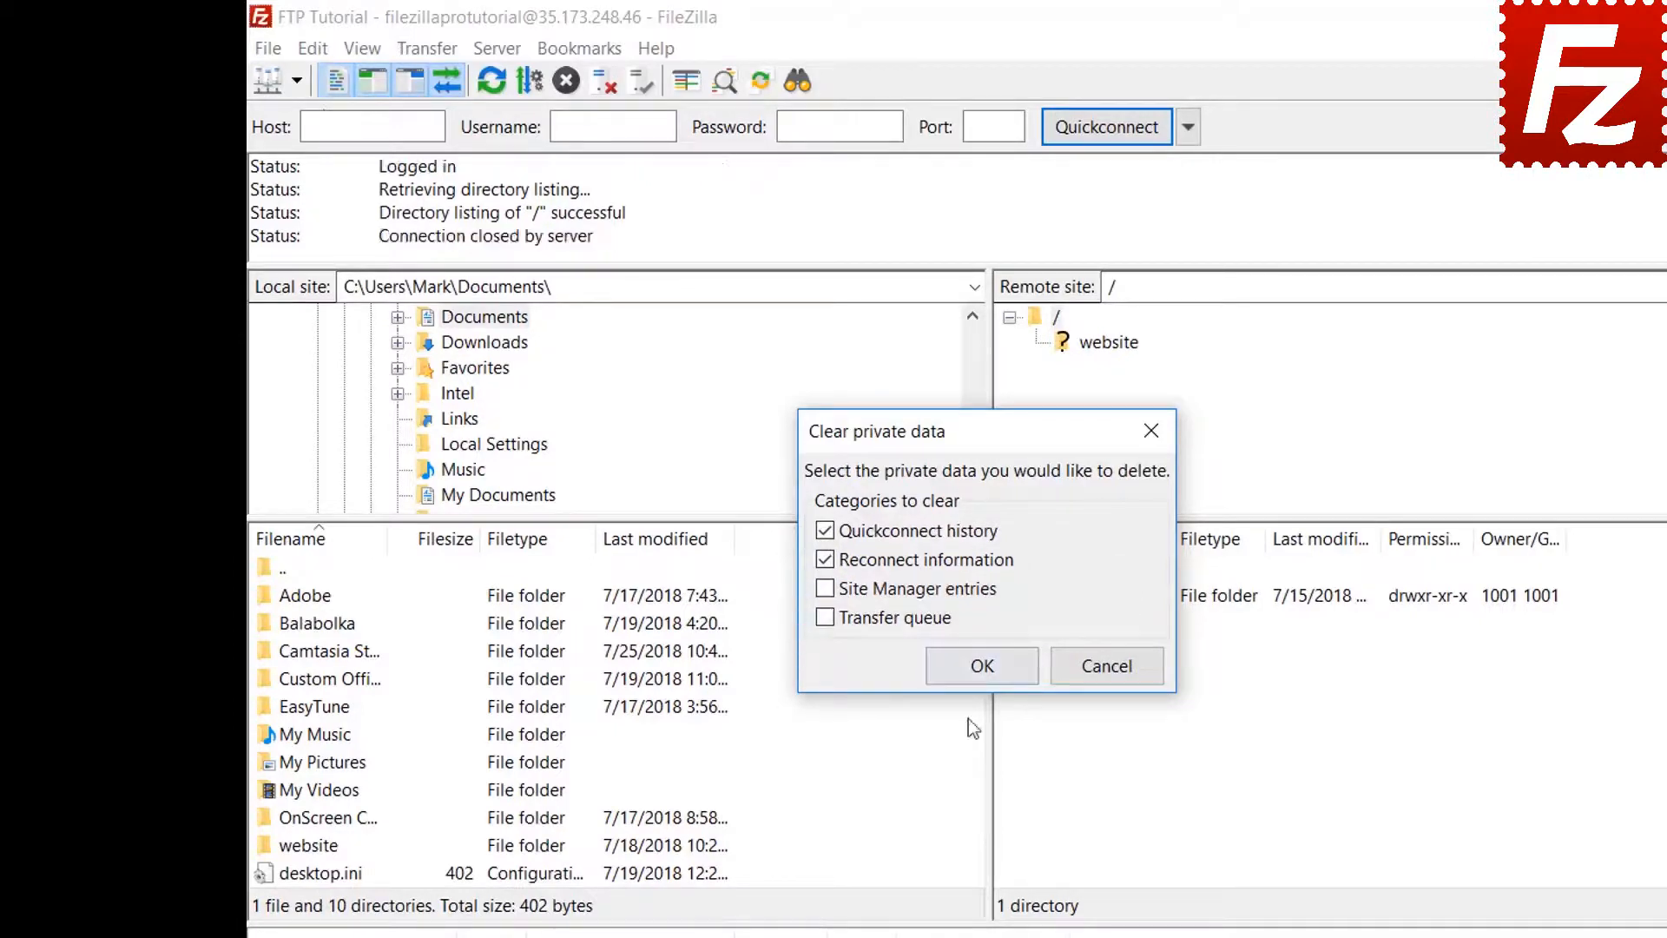
{"action": "left_click", "coordinate": [982, 666]}
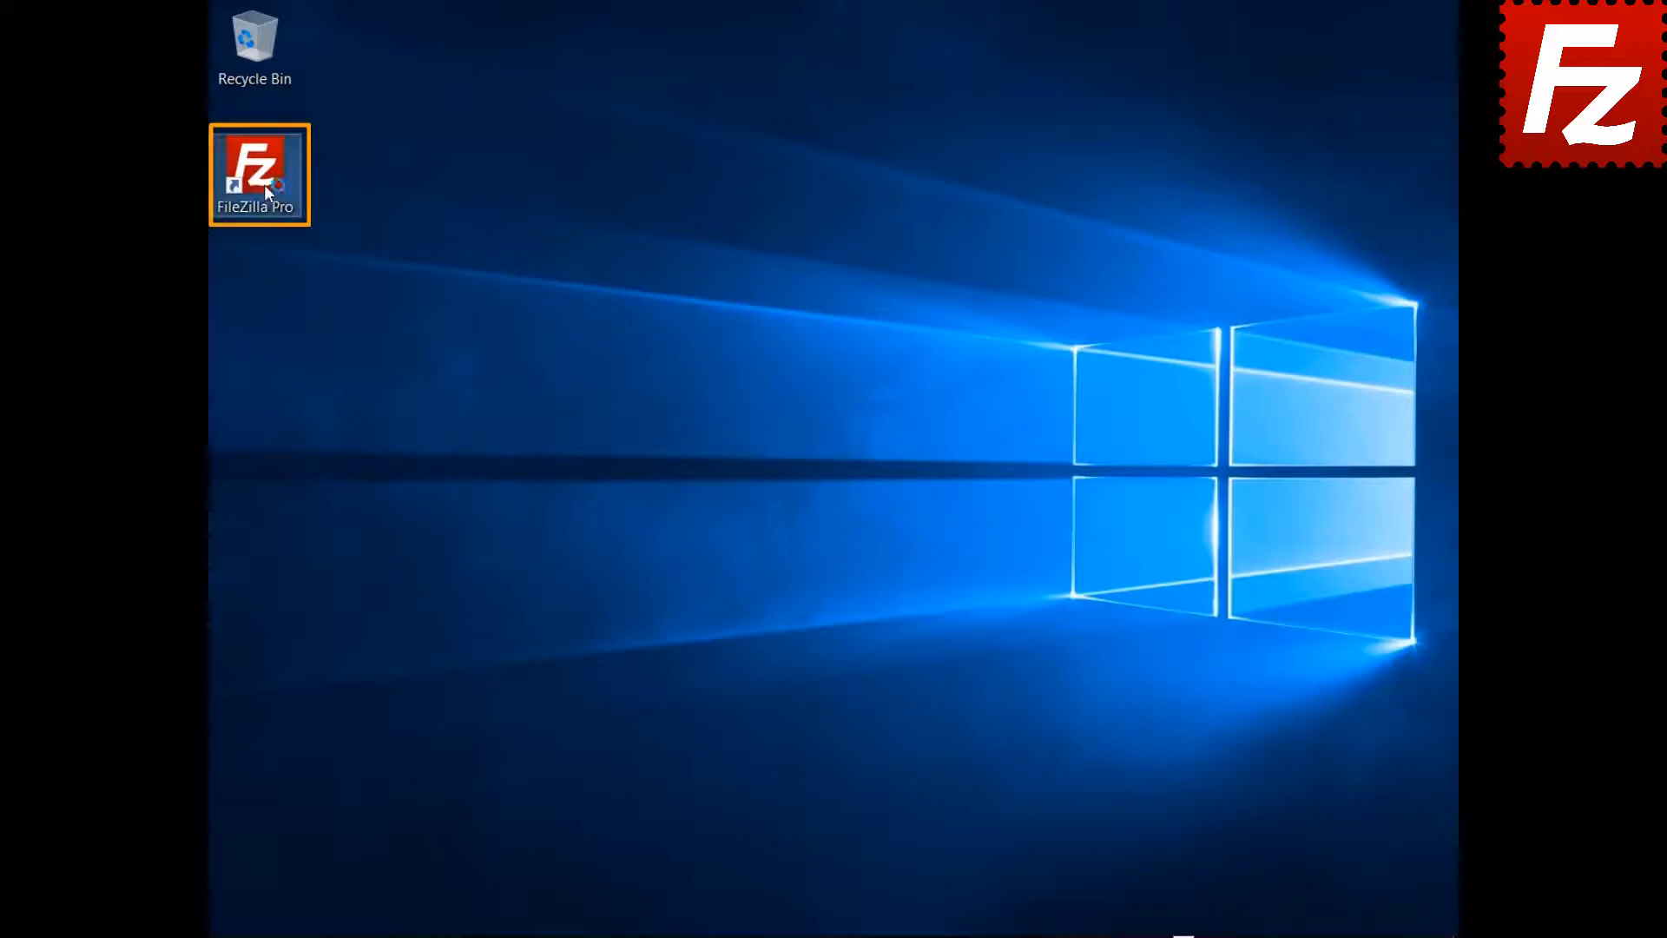
- Relaunch FileZilla Pro, reconnect to the saved FTP Tutorial site and open remote File search
{"action": "double_click", "coordinate": [264, 184]}
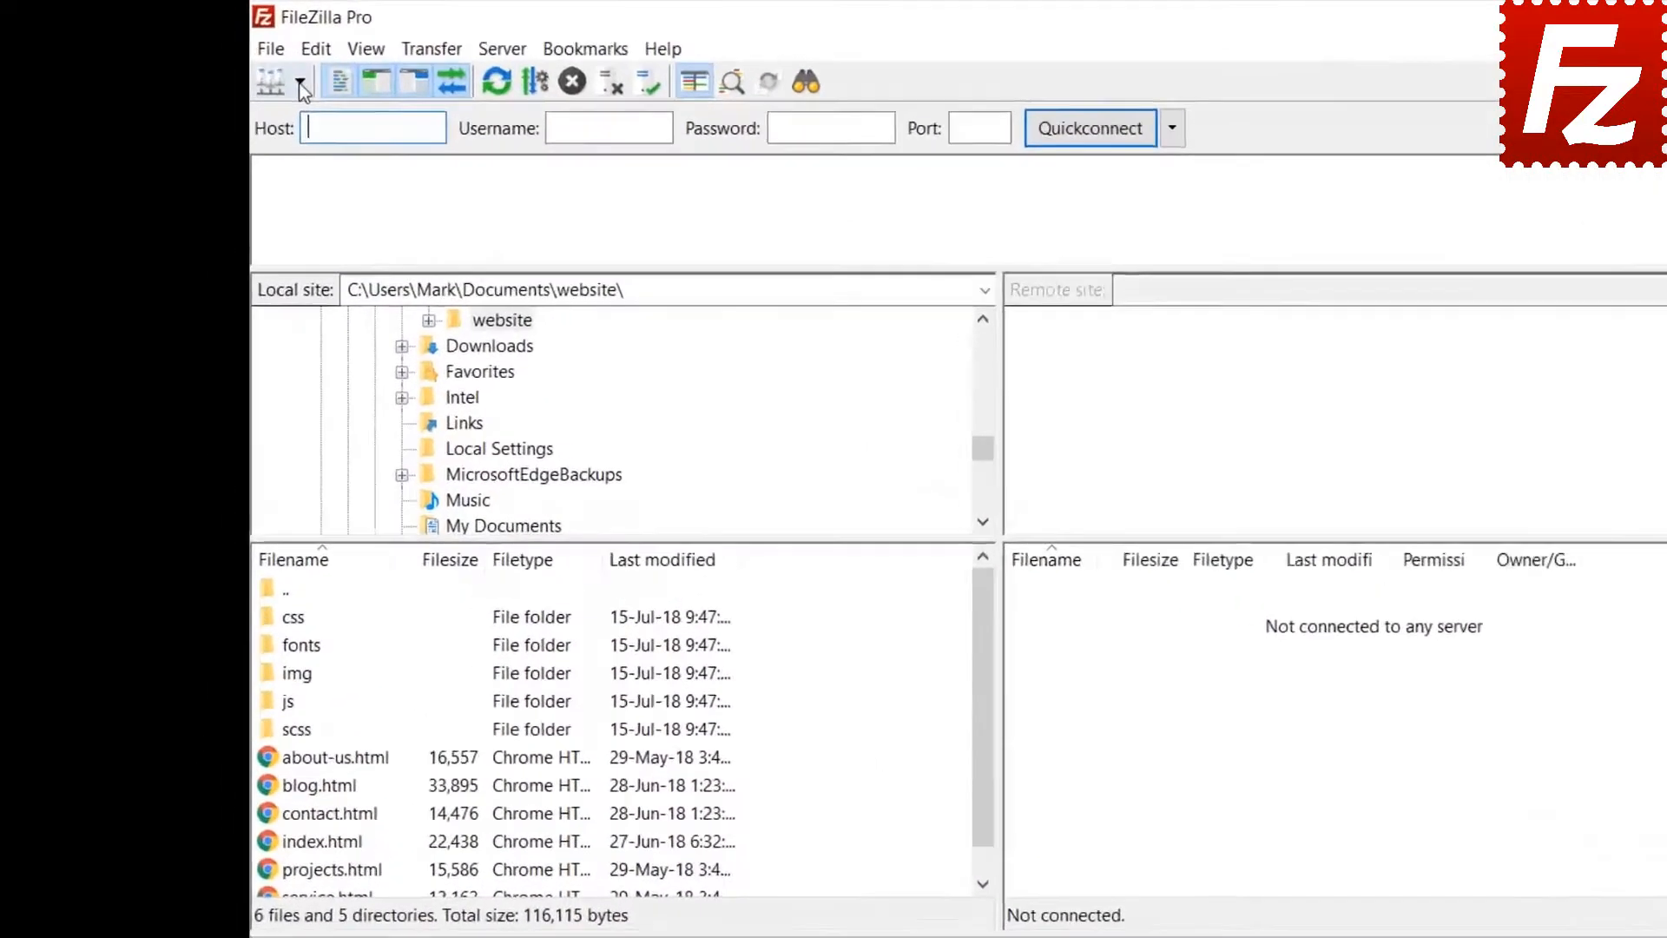
{"action": "left_click", "coordinate": [300, 86]}
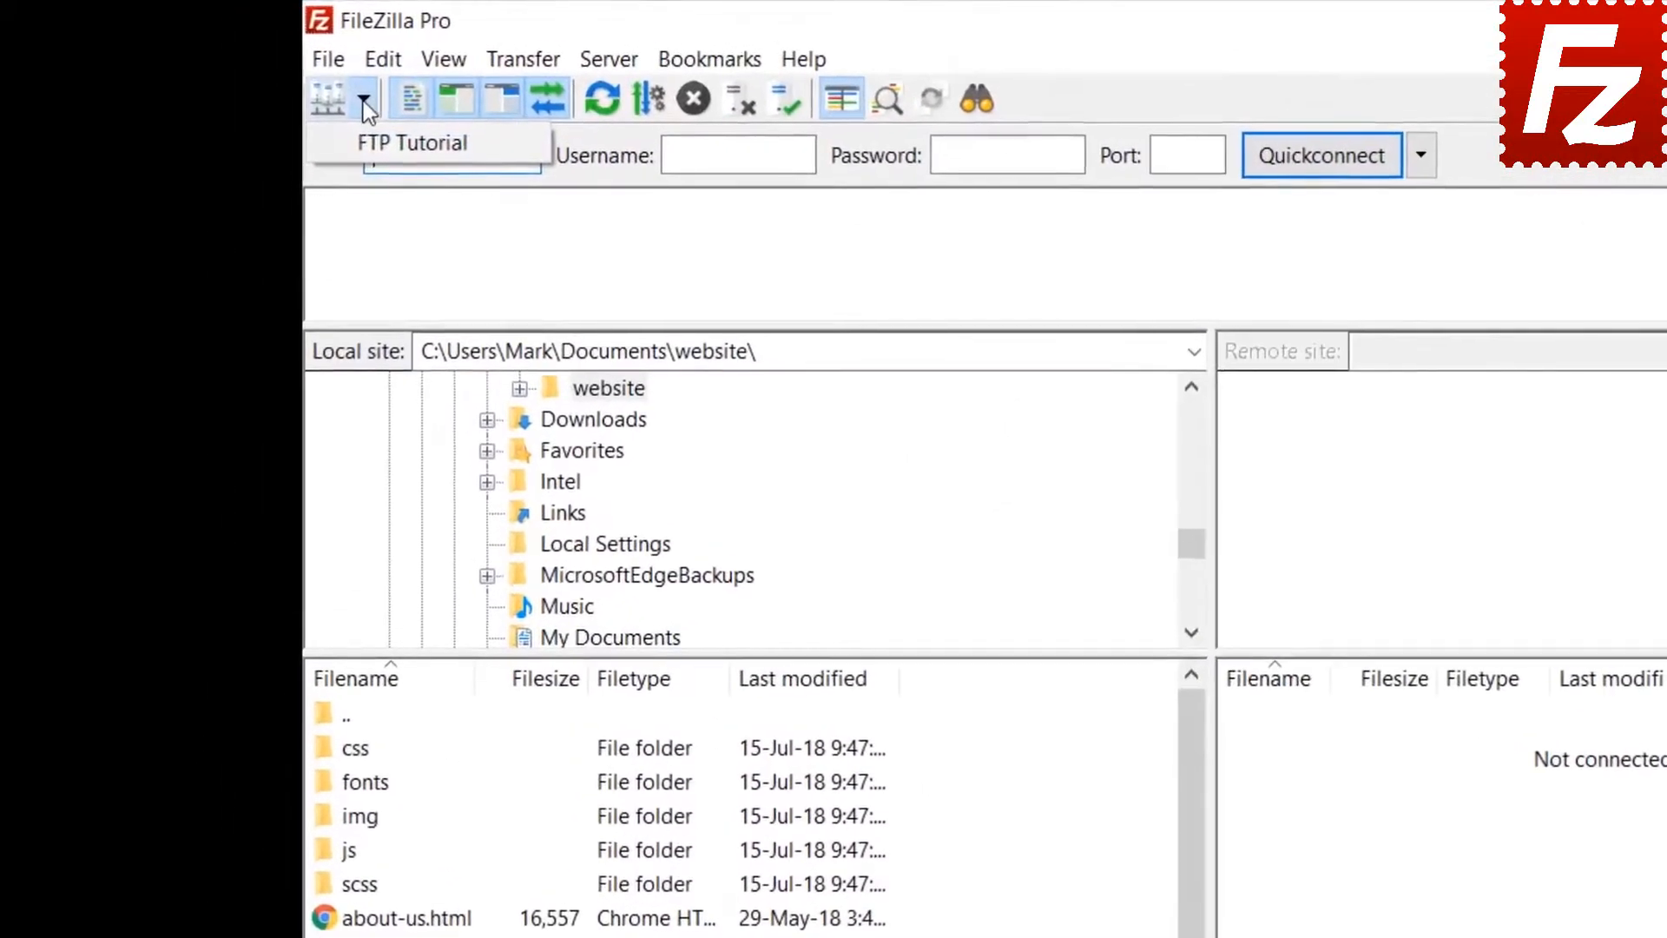
{"action": "left_click", "coordinate": [314, 122]}
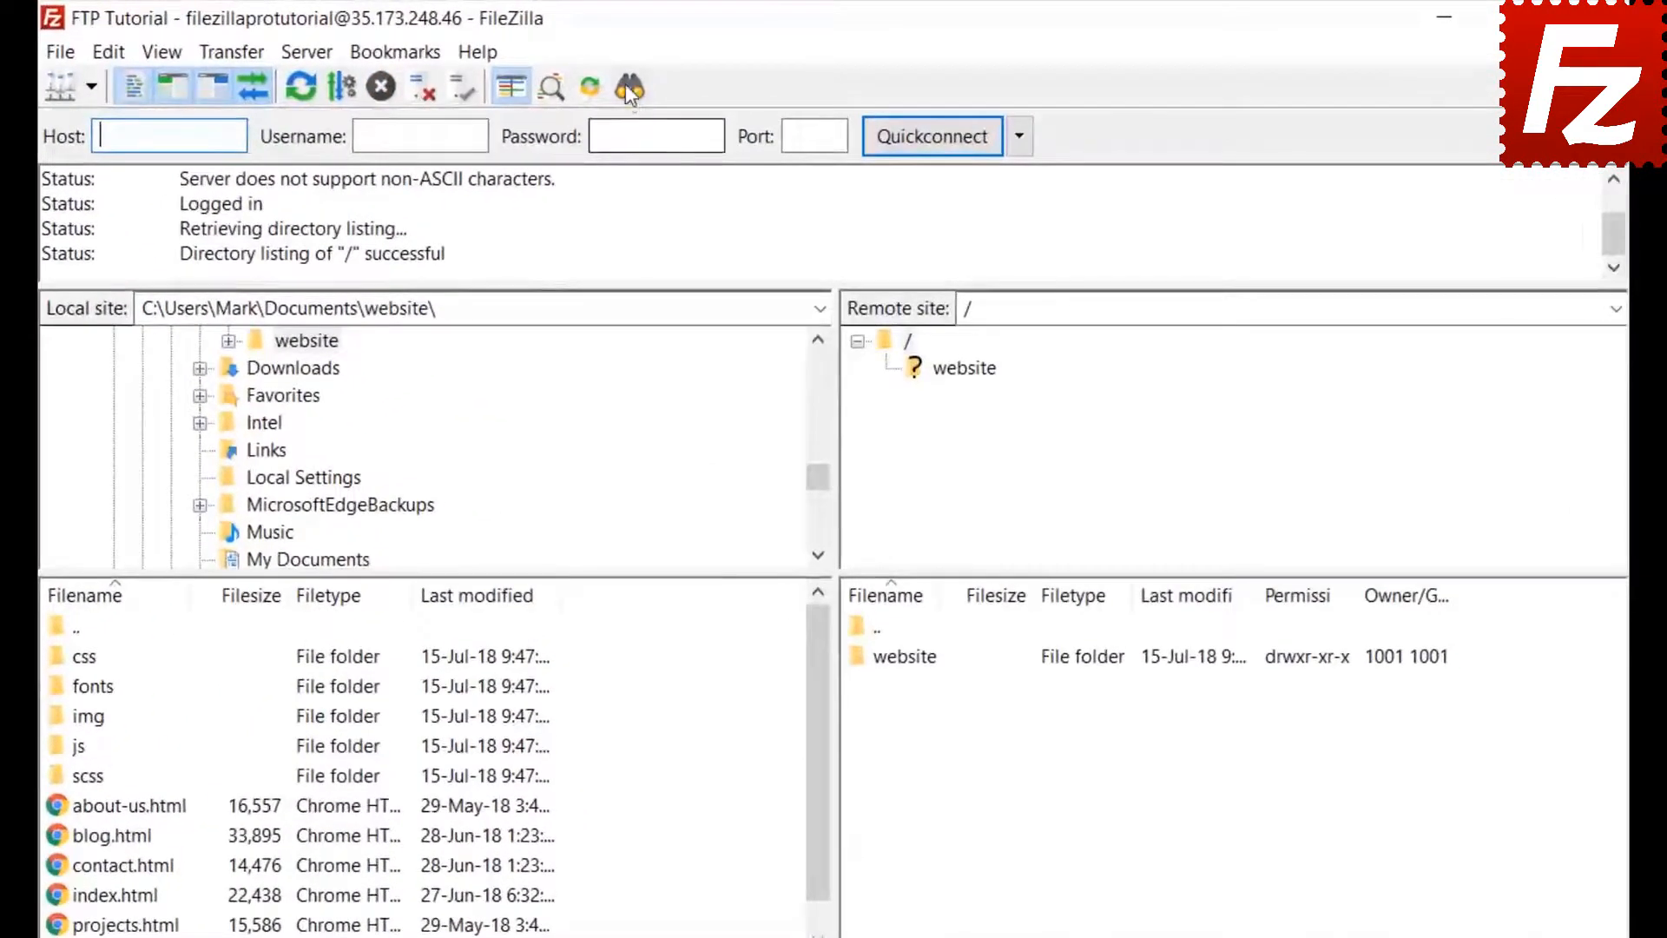
{"action": "left_click", "coordinate": [629, 87]}
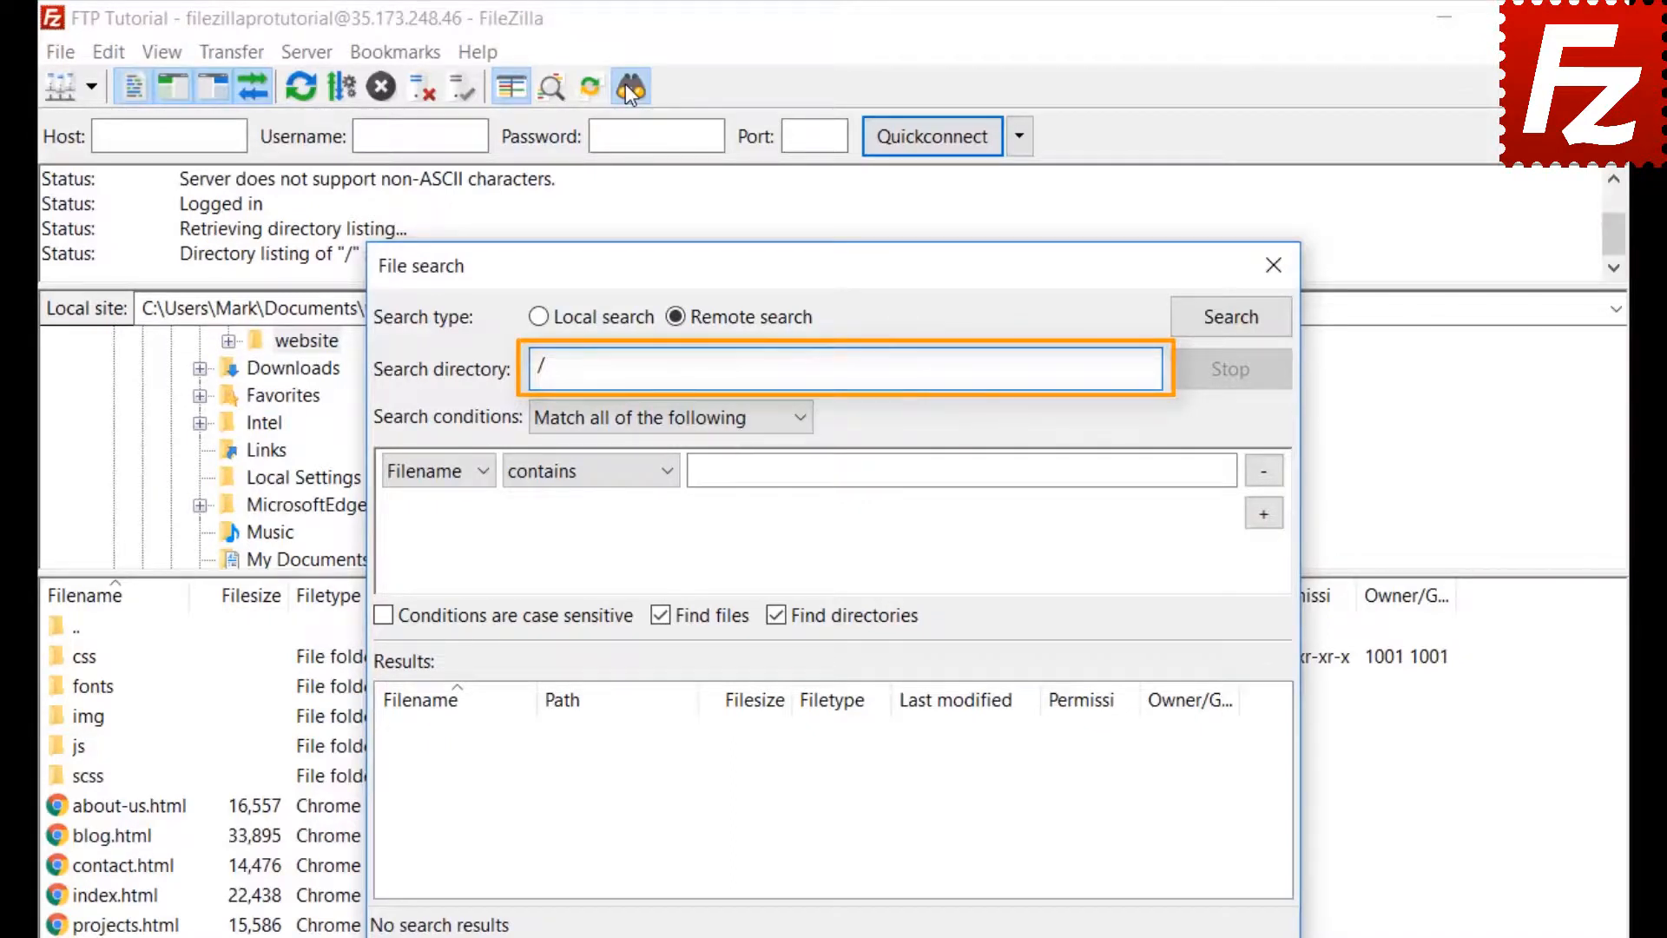
- Set the first search condition to Filename contains '.jpg', matching all conditions
{"action": "left_click", "coordinate": [611, 418]}
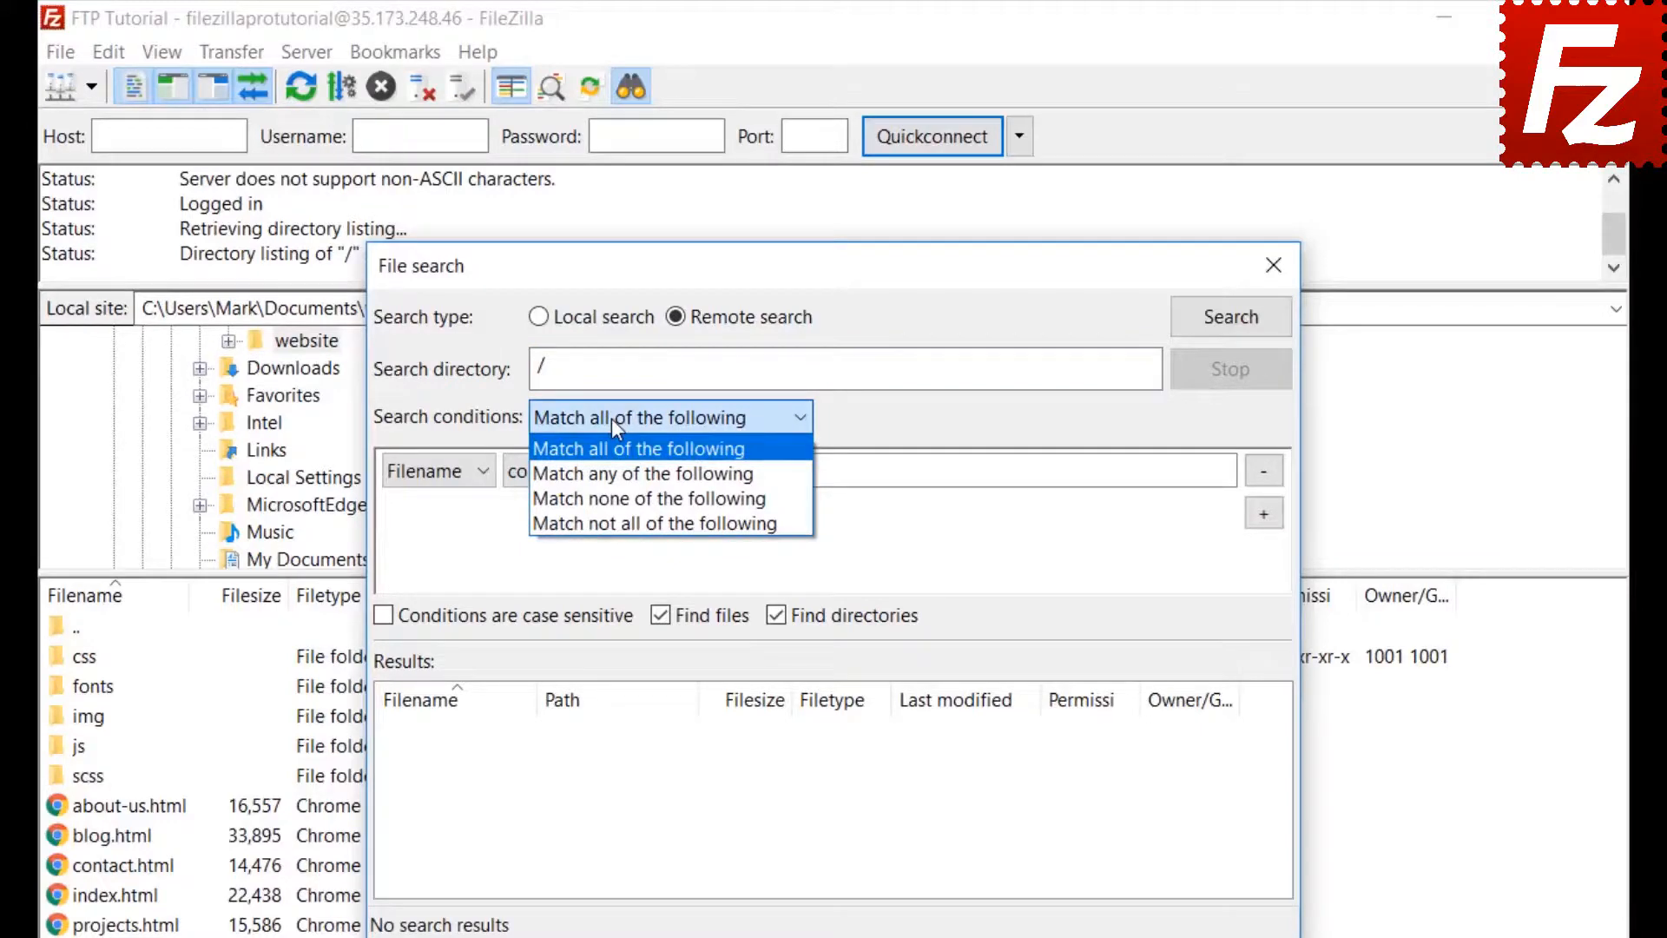
{"action": "left_click", "coordinate": [611, 418]}
{"action": "left_click", "coordinate": [427, 478]}
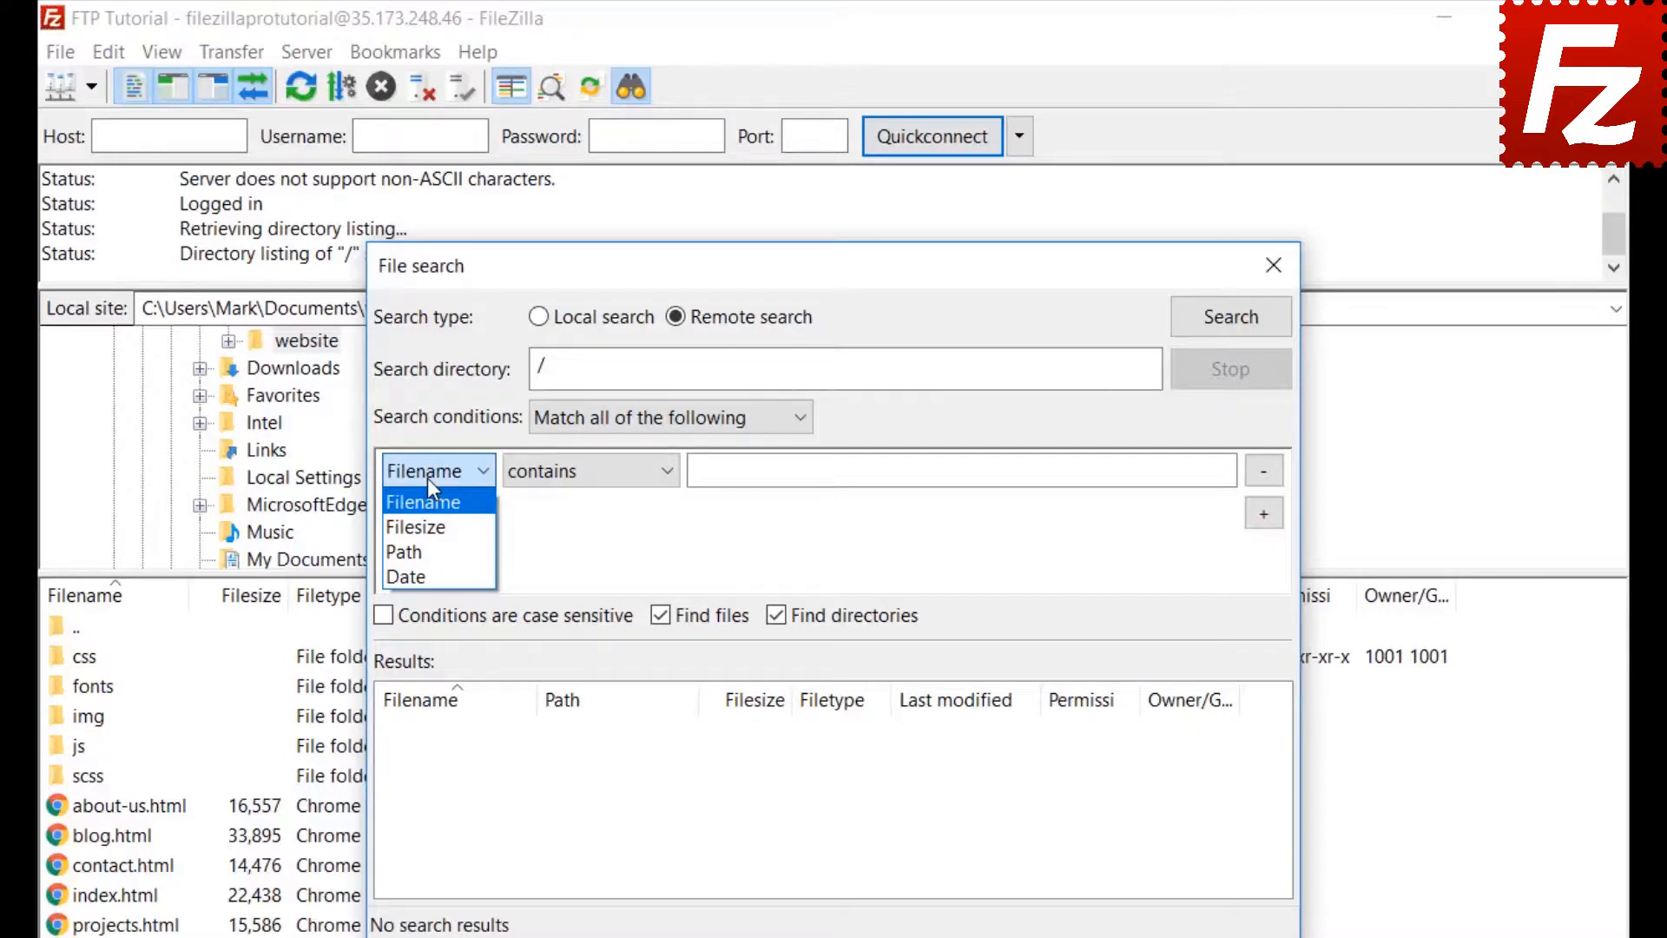
{"action": "left_click", "coordinate": [427, 478]}
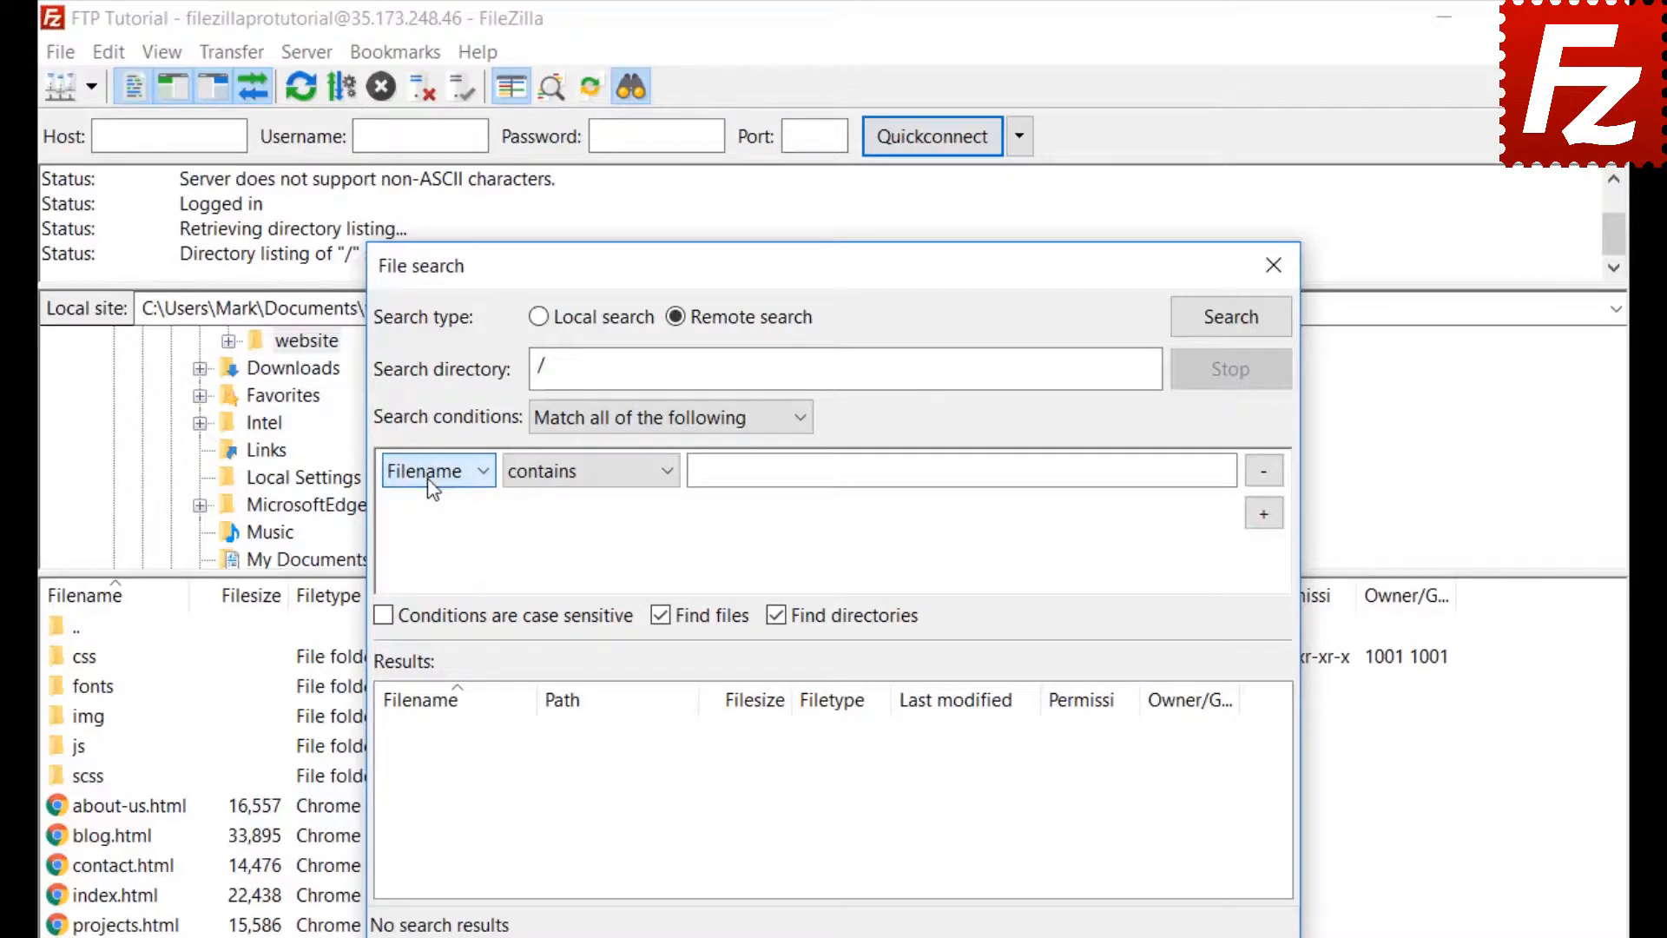
{"action": "left_click", "coordinate": [590, 480]}
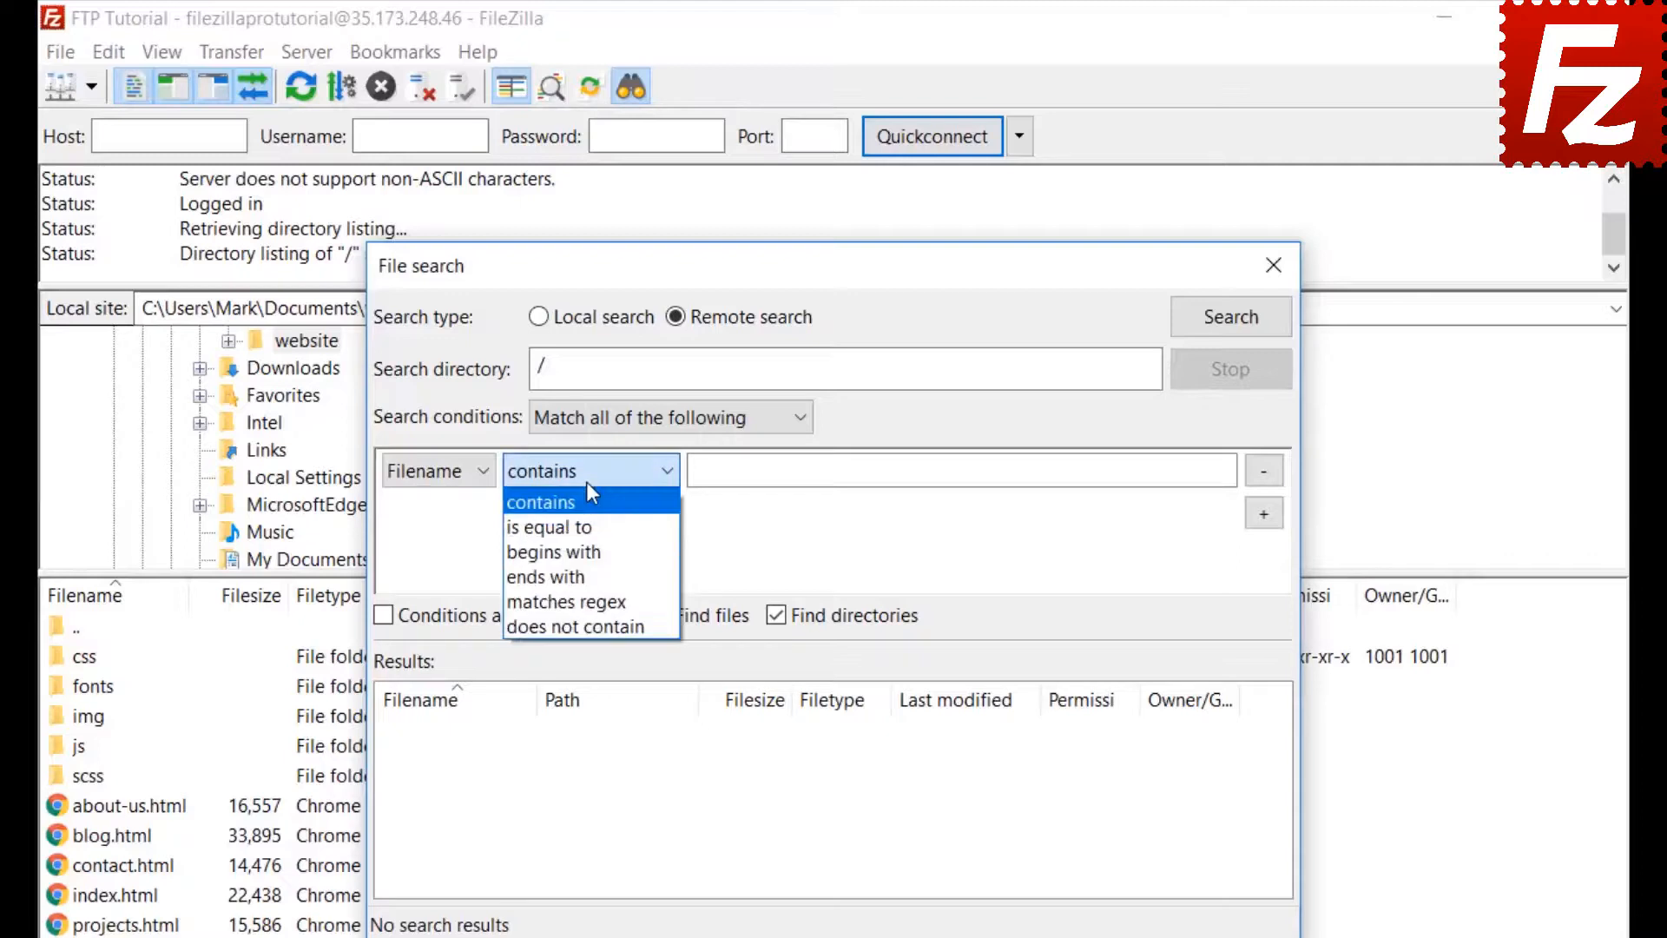
{"action": "left_click", "coordinate": [589, 496]}
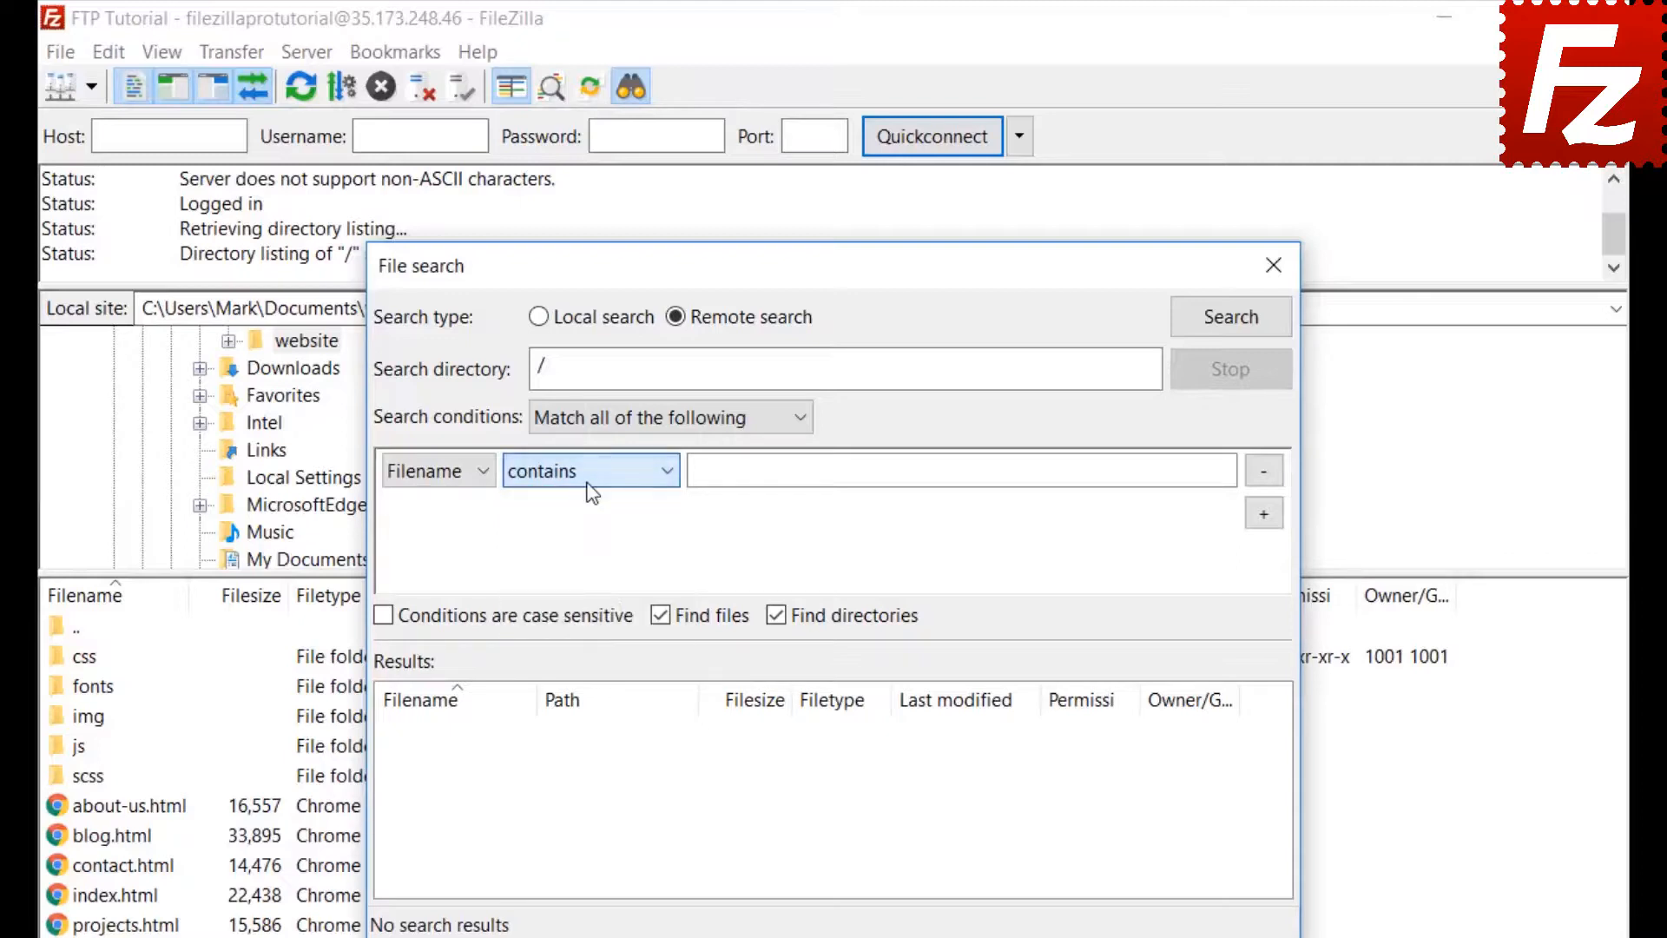
{"action": "left_click", "coordinate": [462, 474]}
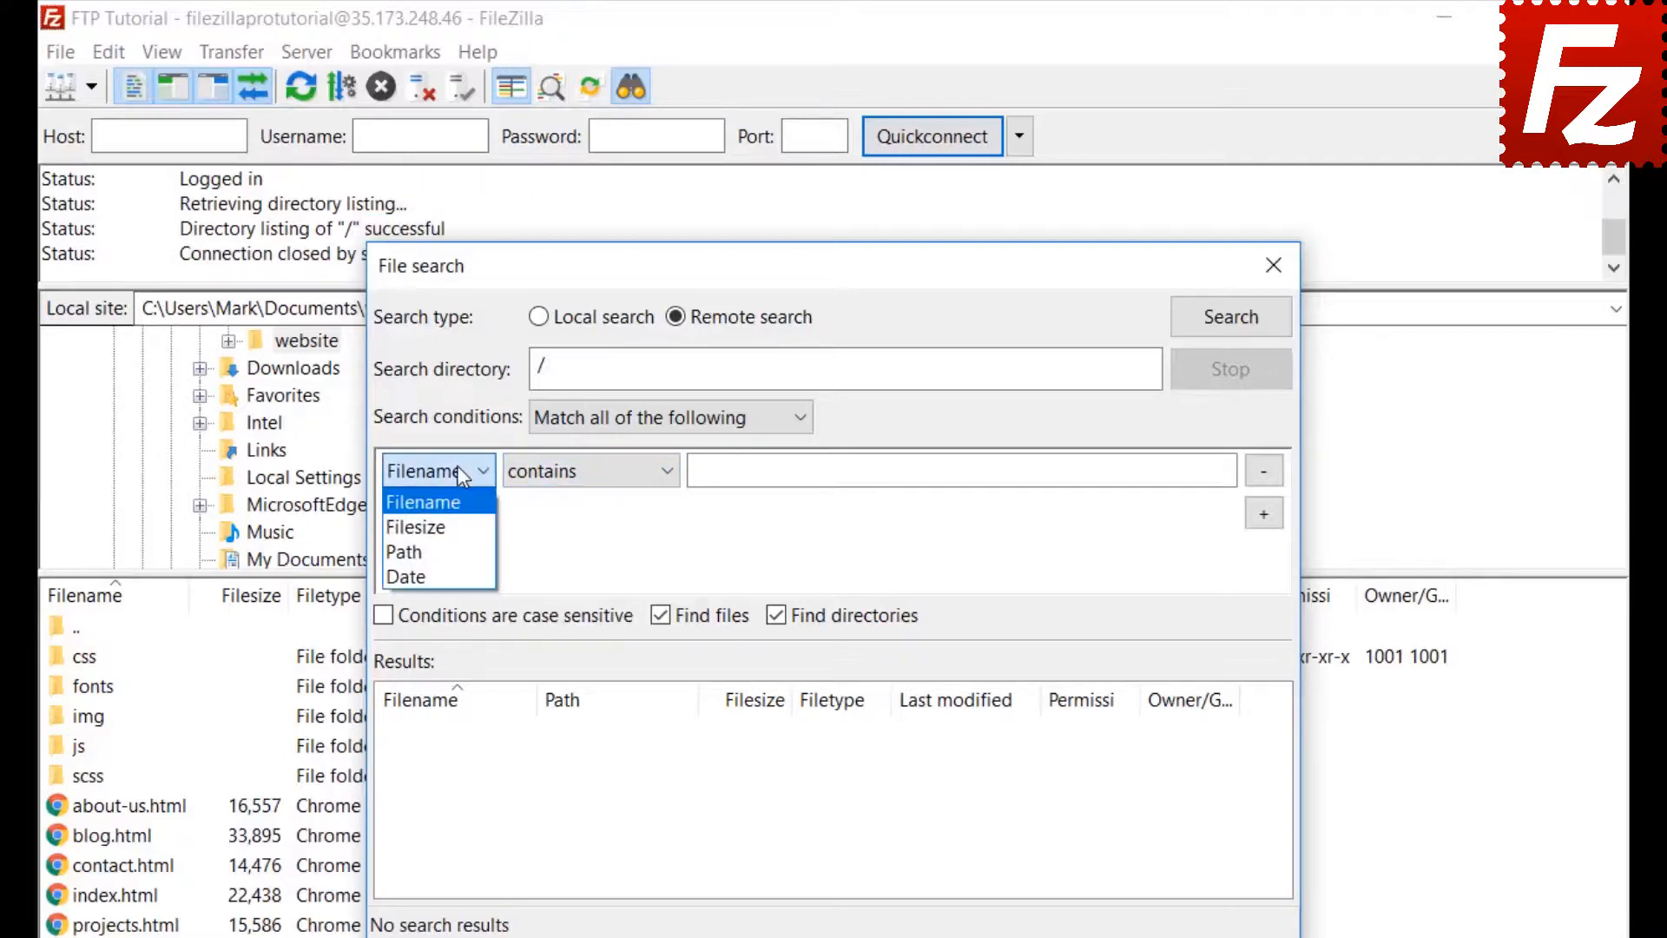
{"action": "left_click", "coordinate": [461, 503]}
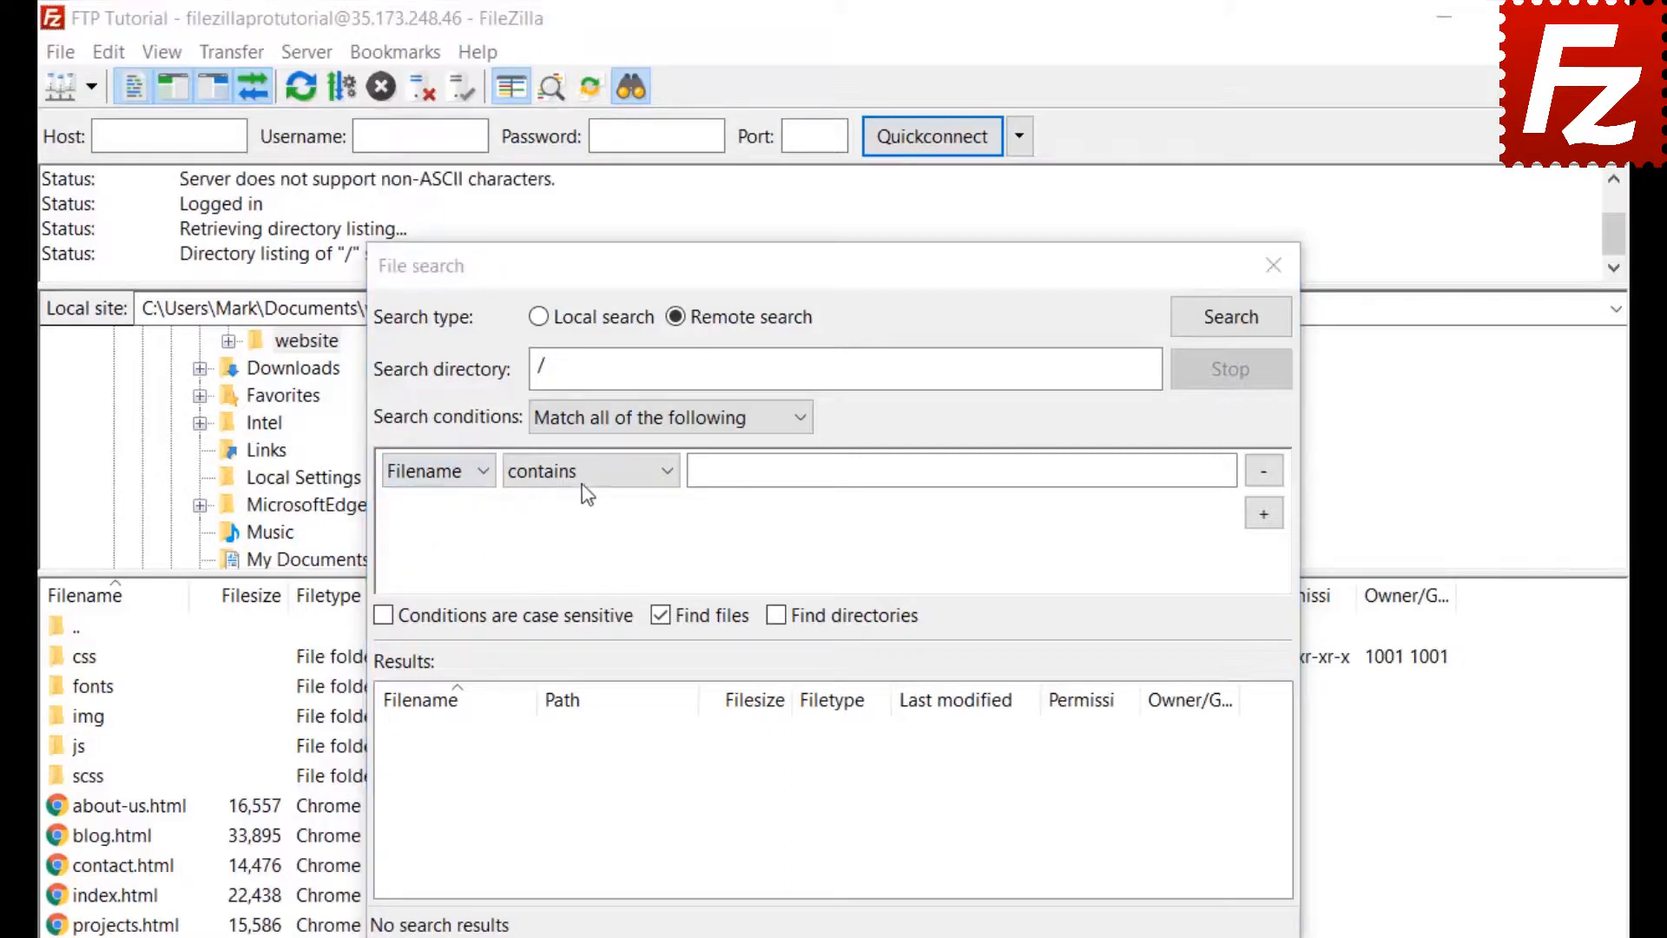
{"action": "left_click", "coordinate": [581, 471]}
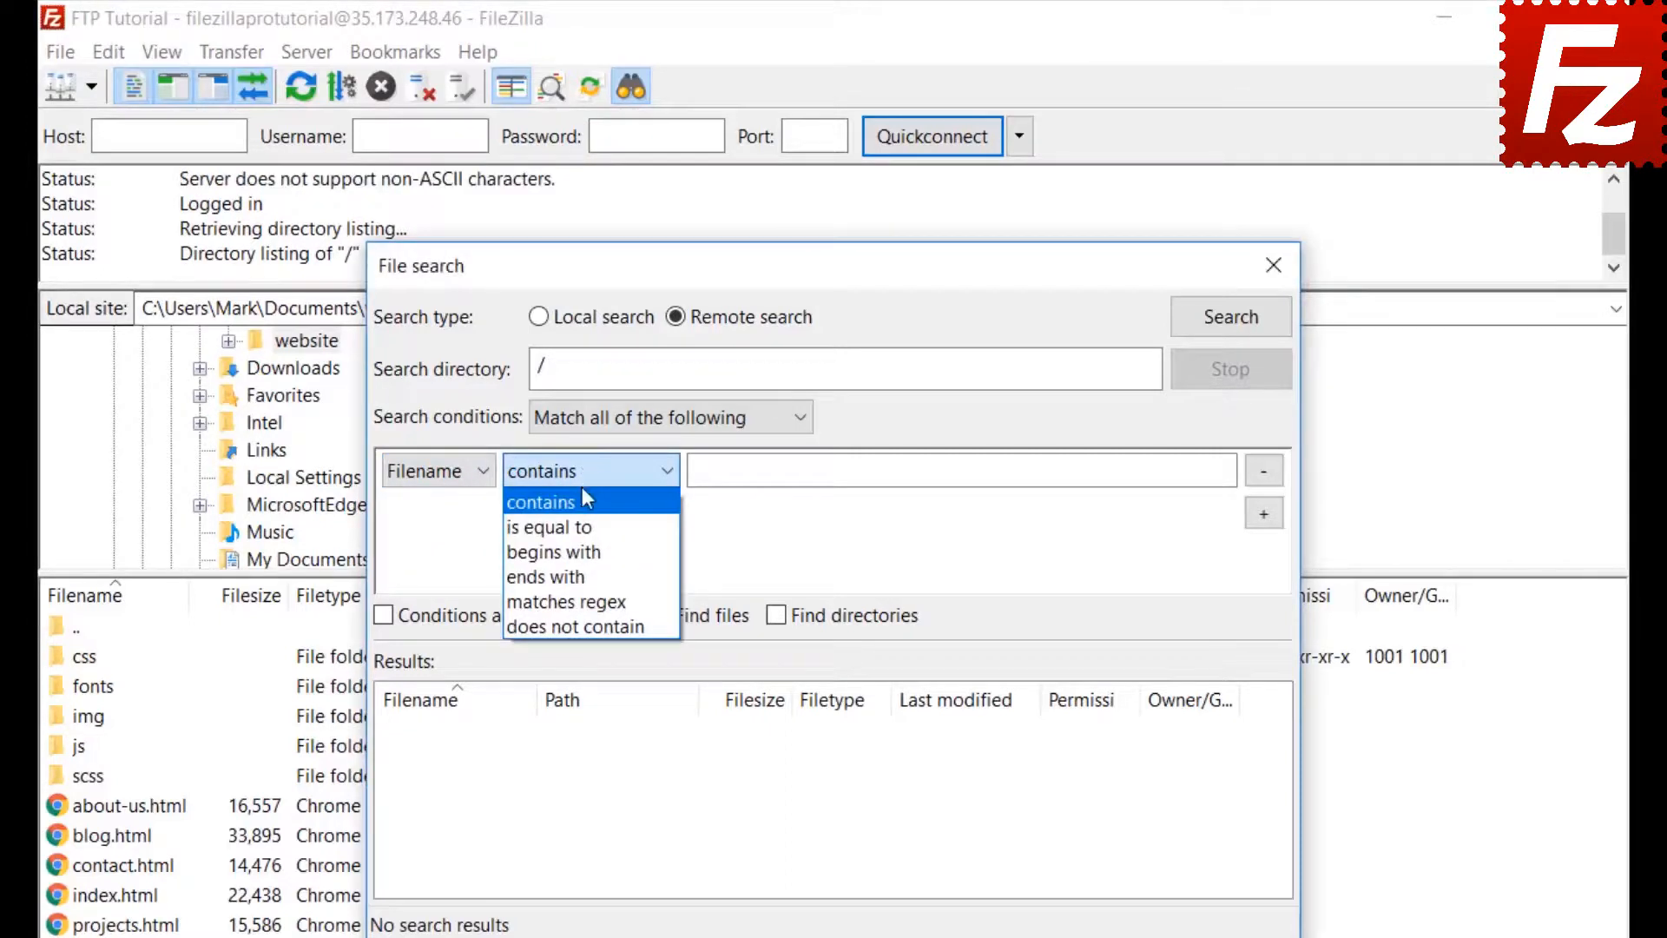
{"action": "left_click", "coordinate": [583, 491]}
{"action": "left_click", "coordinate": [761, 473]}
{"action": "type", "text": ".jpg"}
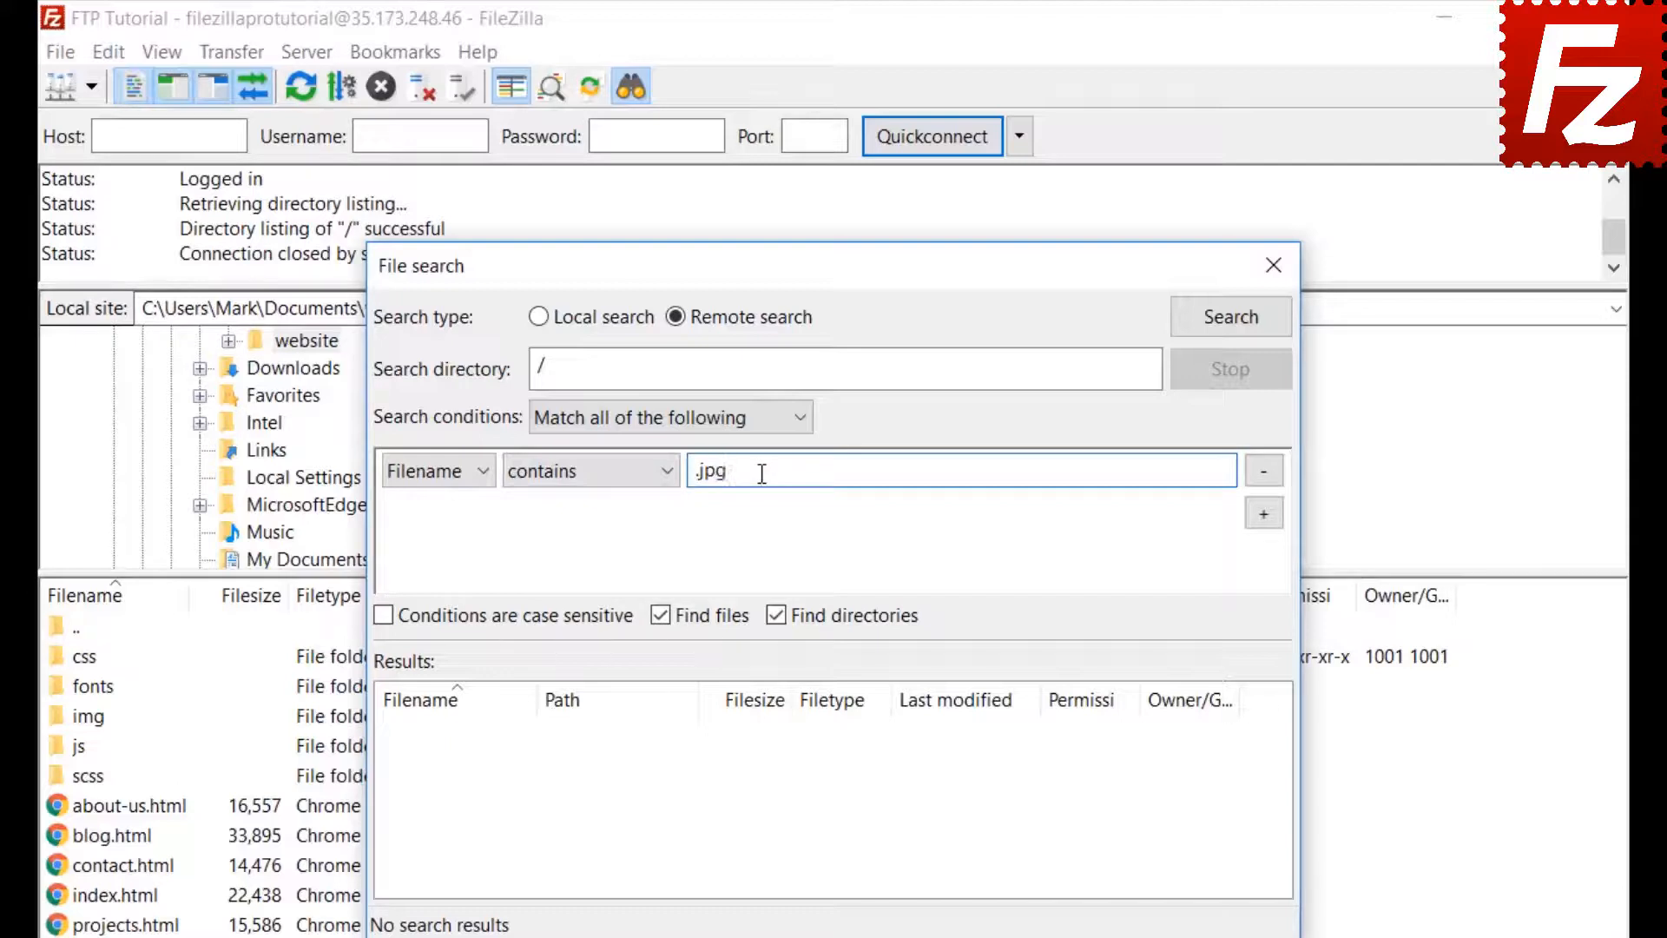
- Add a second condition, Filesize greater than 500000, and exclude directories from the results
{"action": "left_click", "coordinate": [1264, 514]}
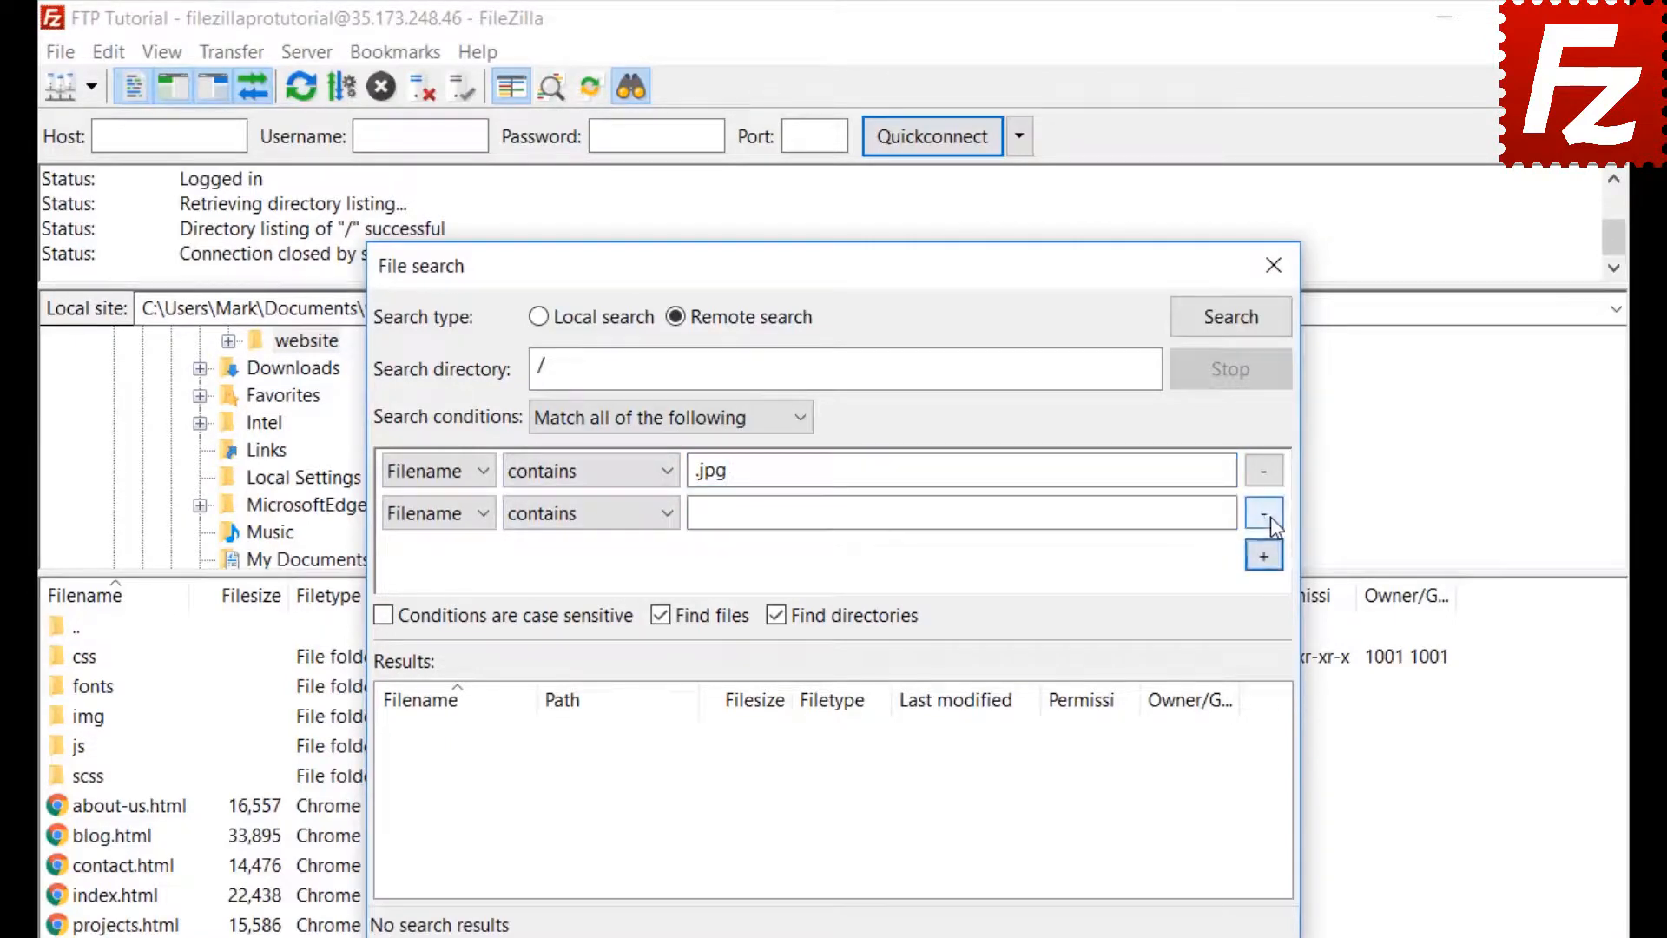
{"action": "left_click", "coordinate": [436, 510]}
{"action": "left_click", "coordinate": [428, 571]}
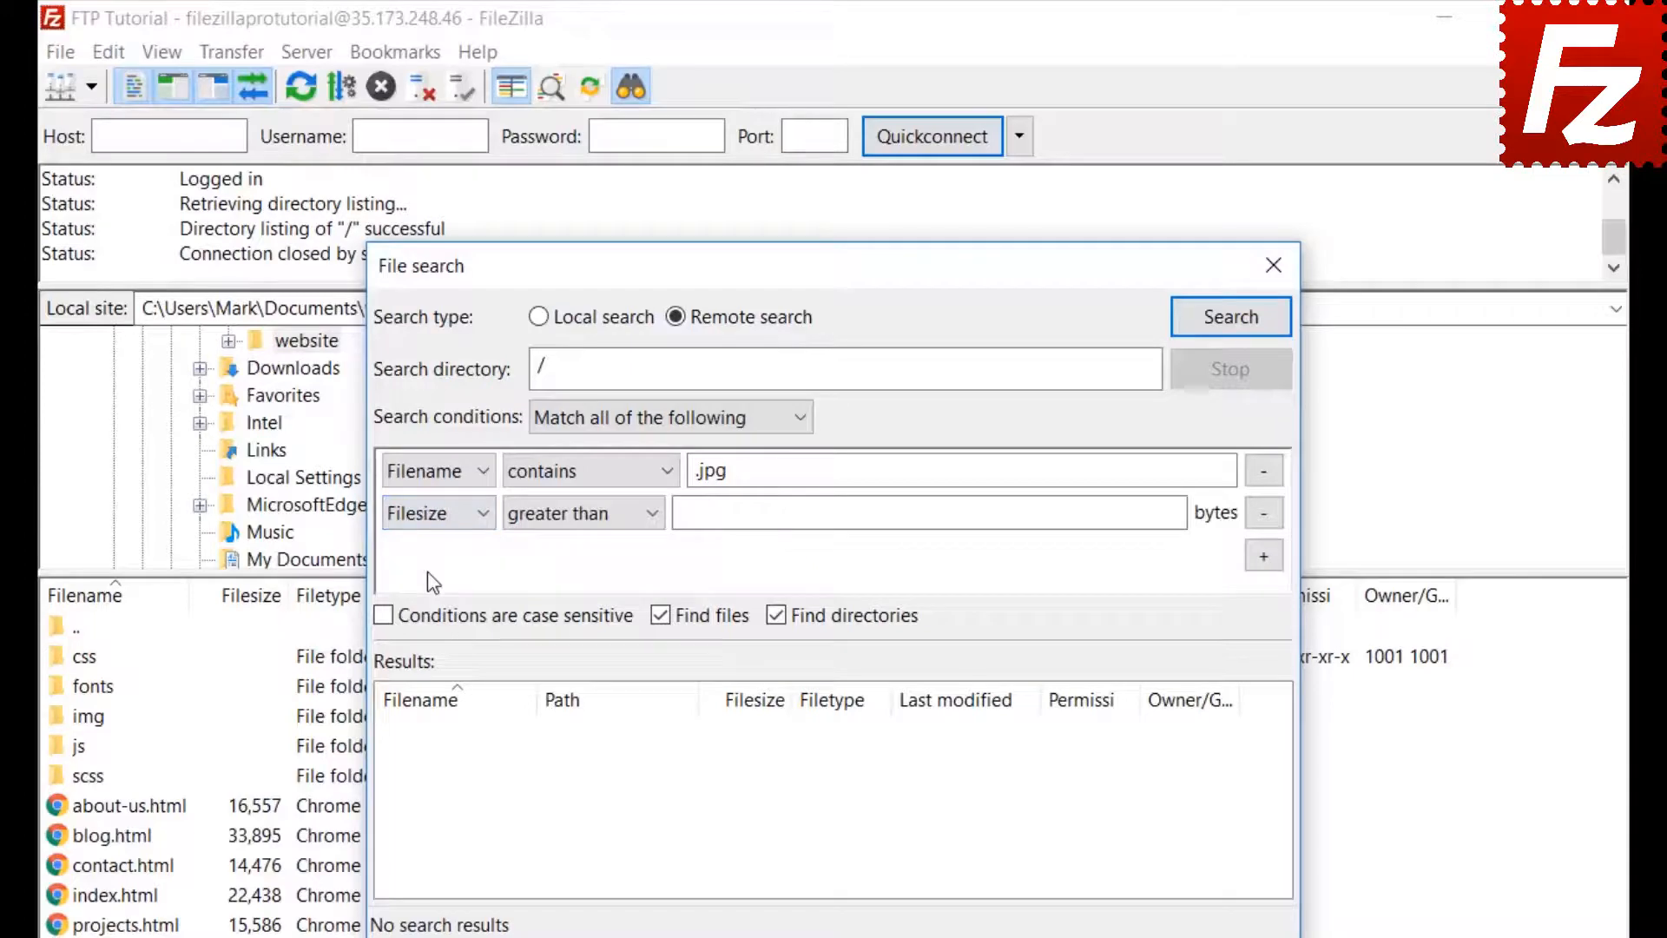
{"action": "left_click", "coordinate": [563, 517]}
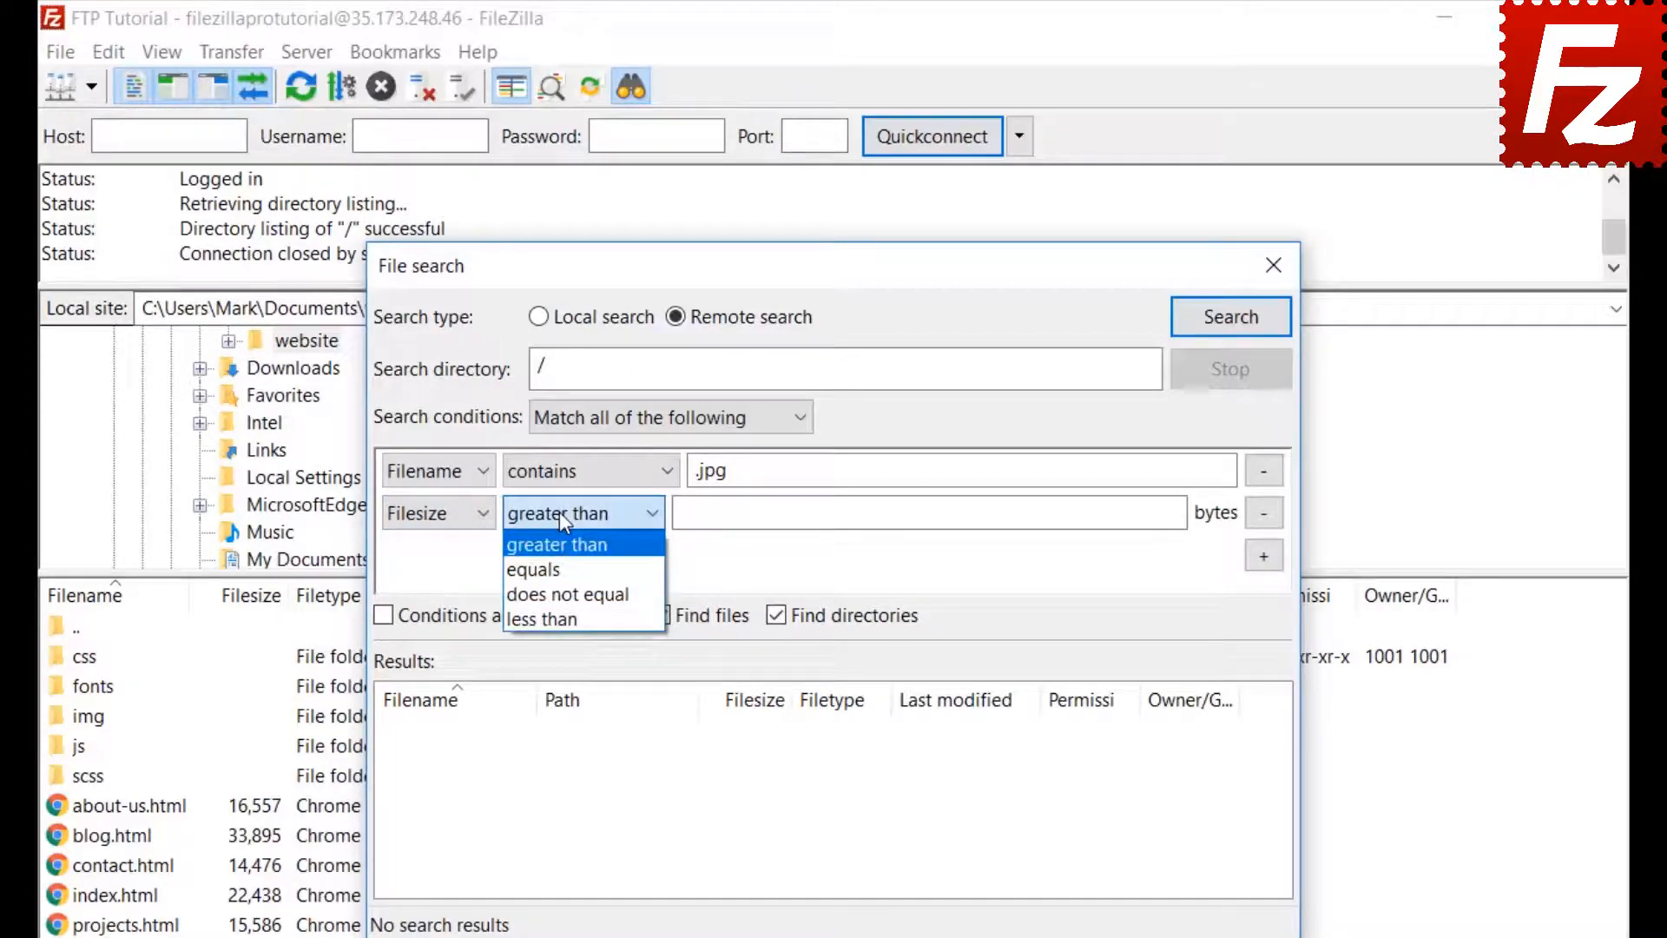
{"action": "left_click", "coordinate": [559, 512]}
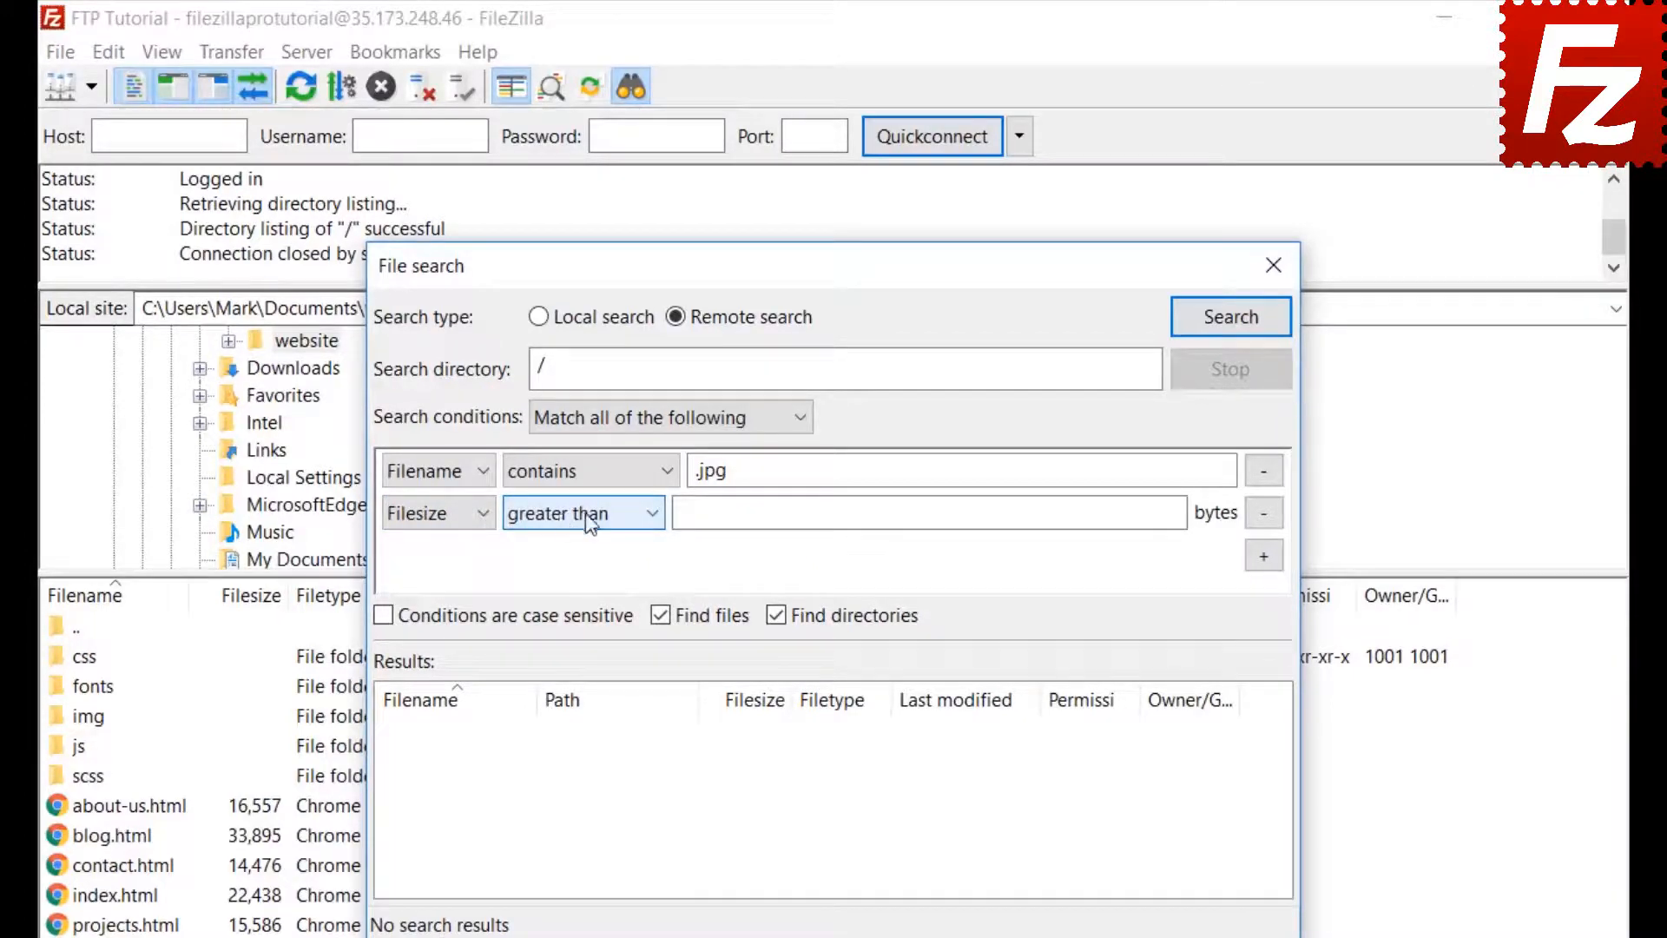
{"action": "left_click", "coordinate": [690, 513]}
{"action": "type", "text": "50"}
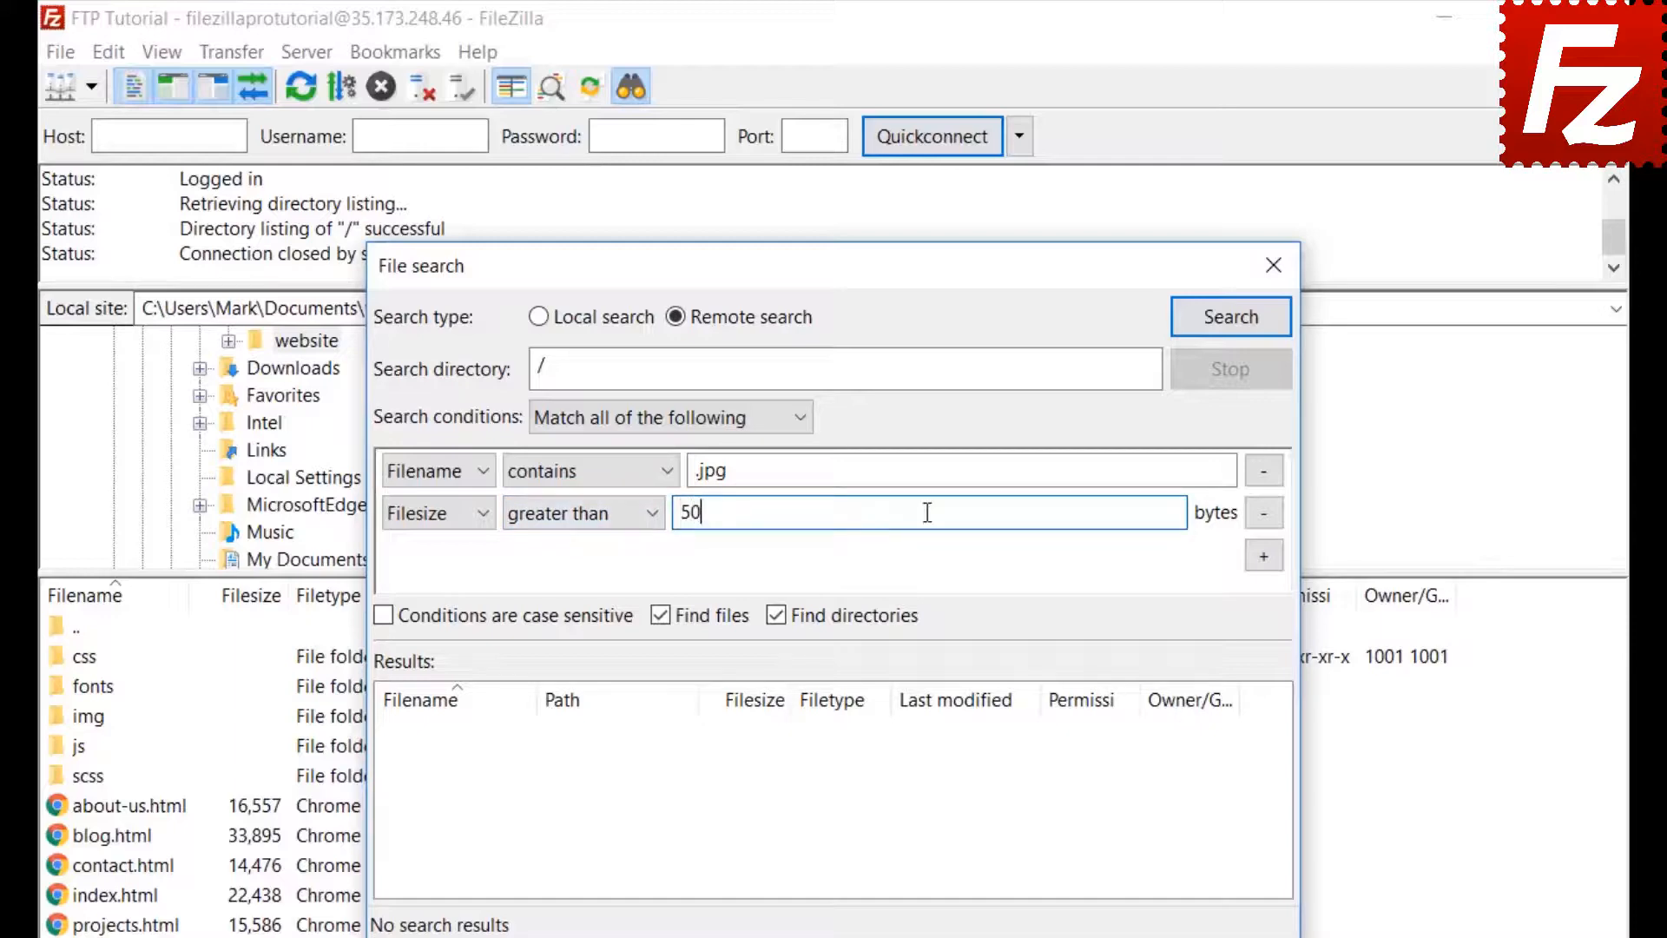
{"action": "type", "text": "0000"}
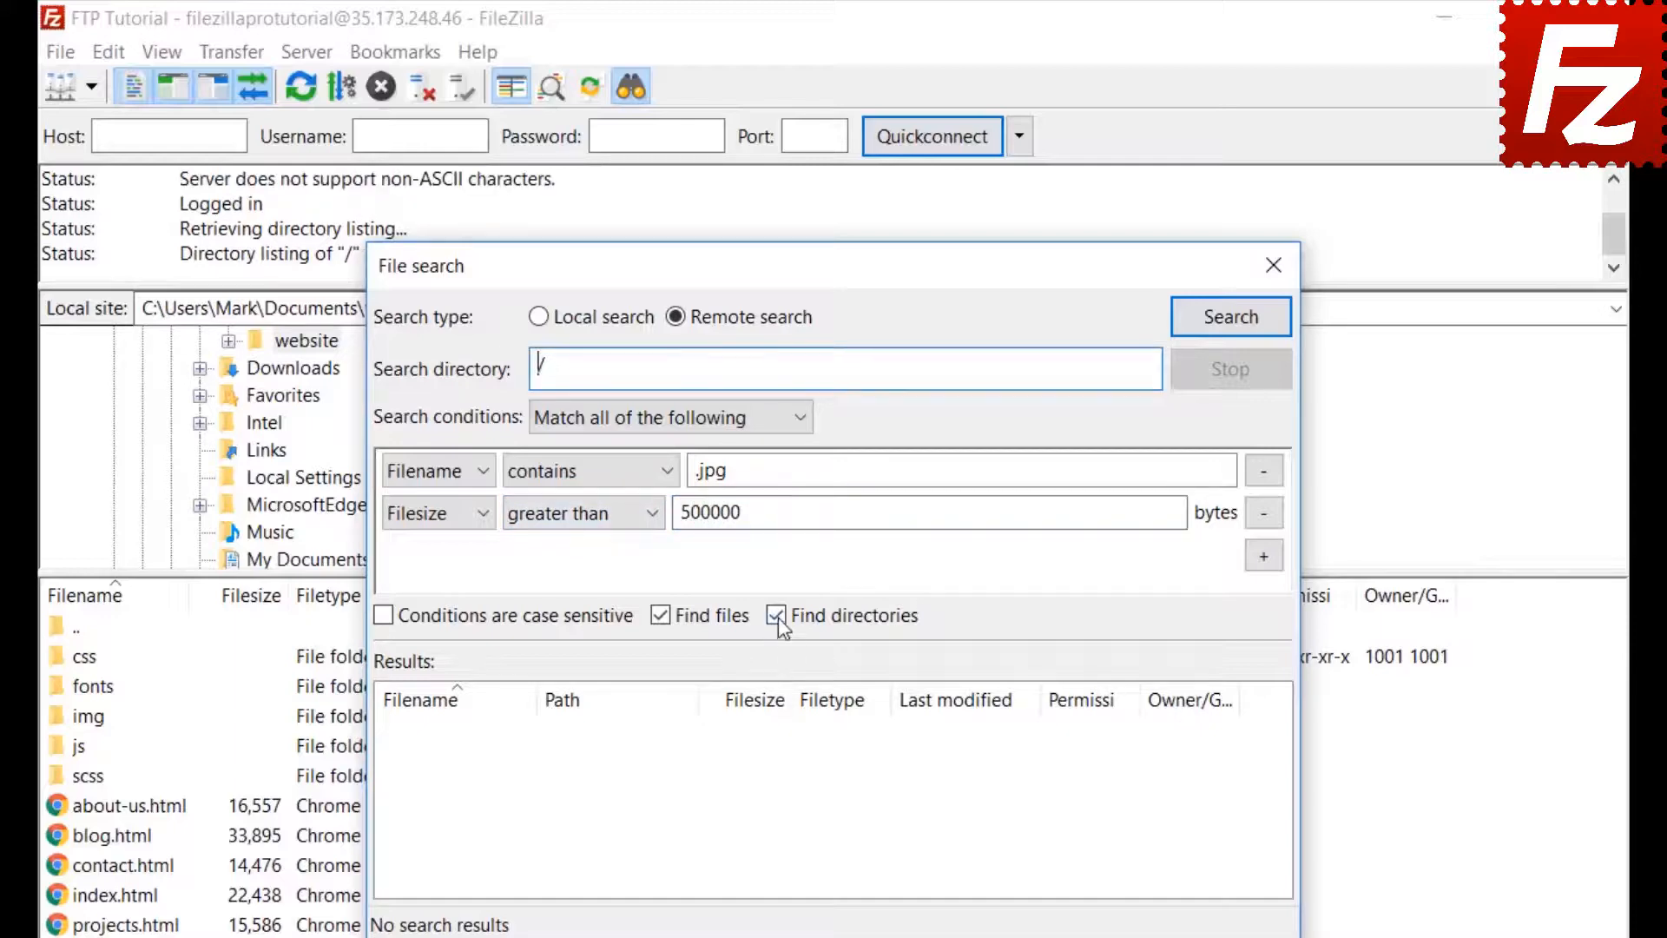
{"action": "left_click", "coordinate": [776, 616]}
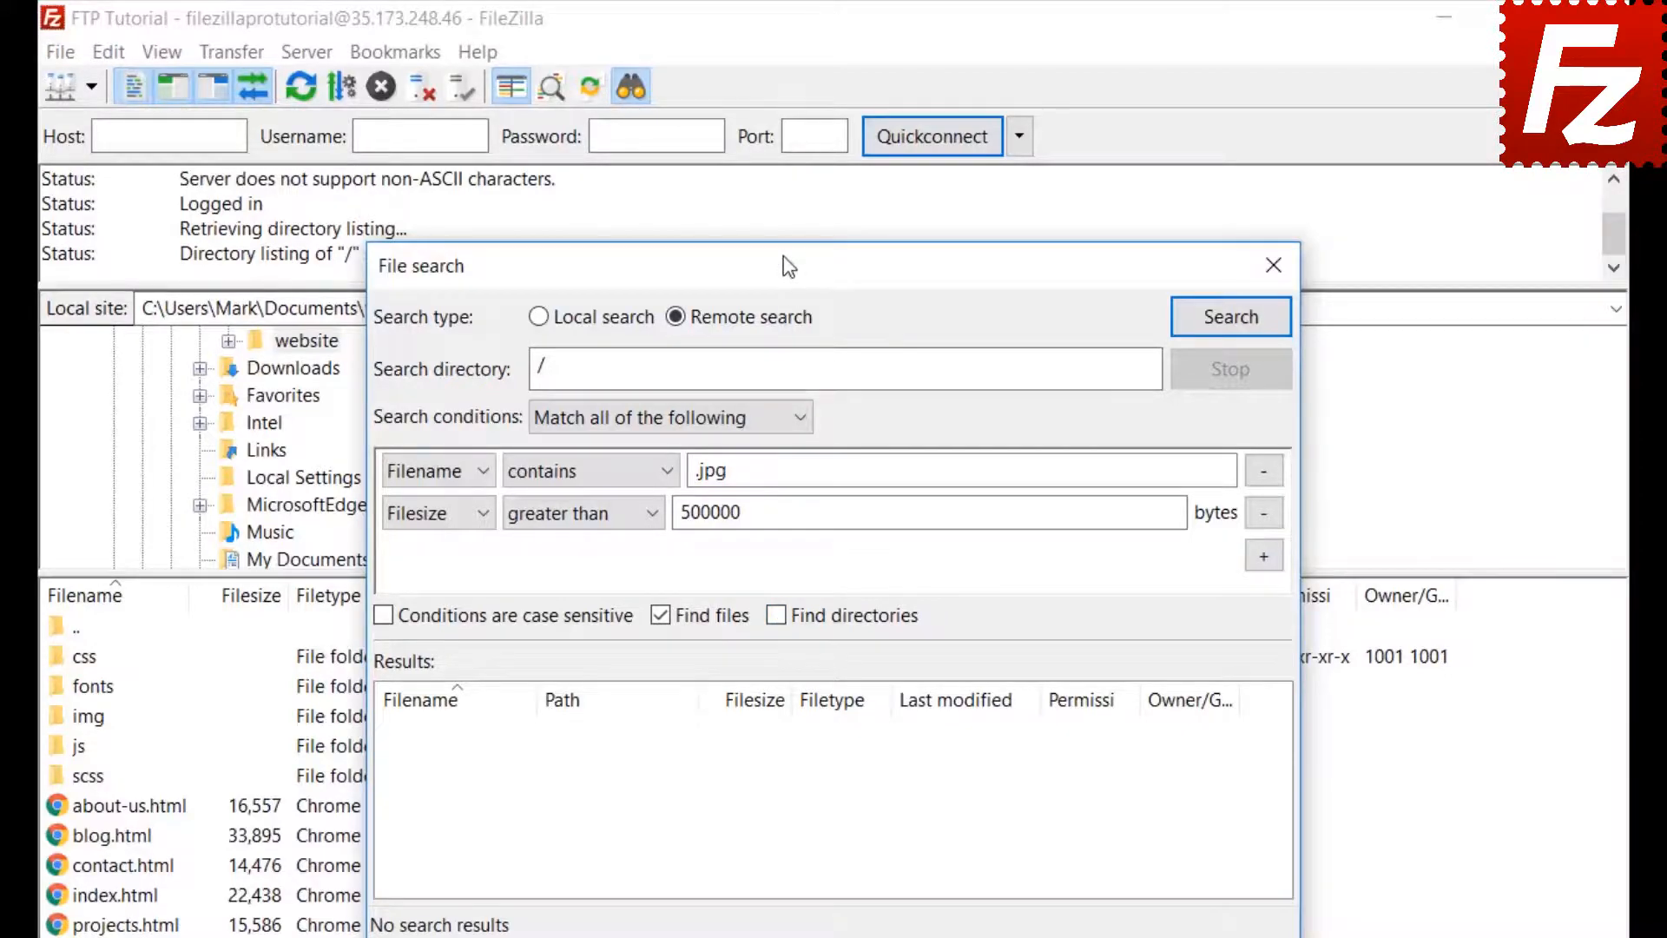
{"action": "left_click_drag", "start_coordinate": [840, 265], "coordinate": [1098, 264]}
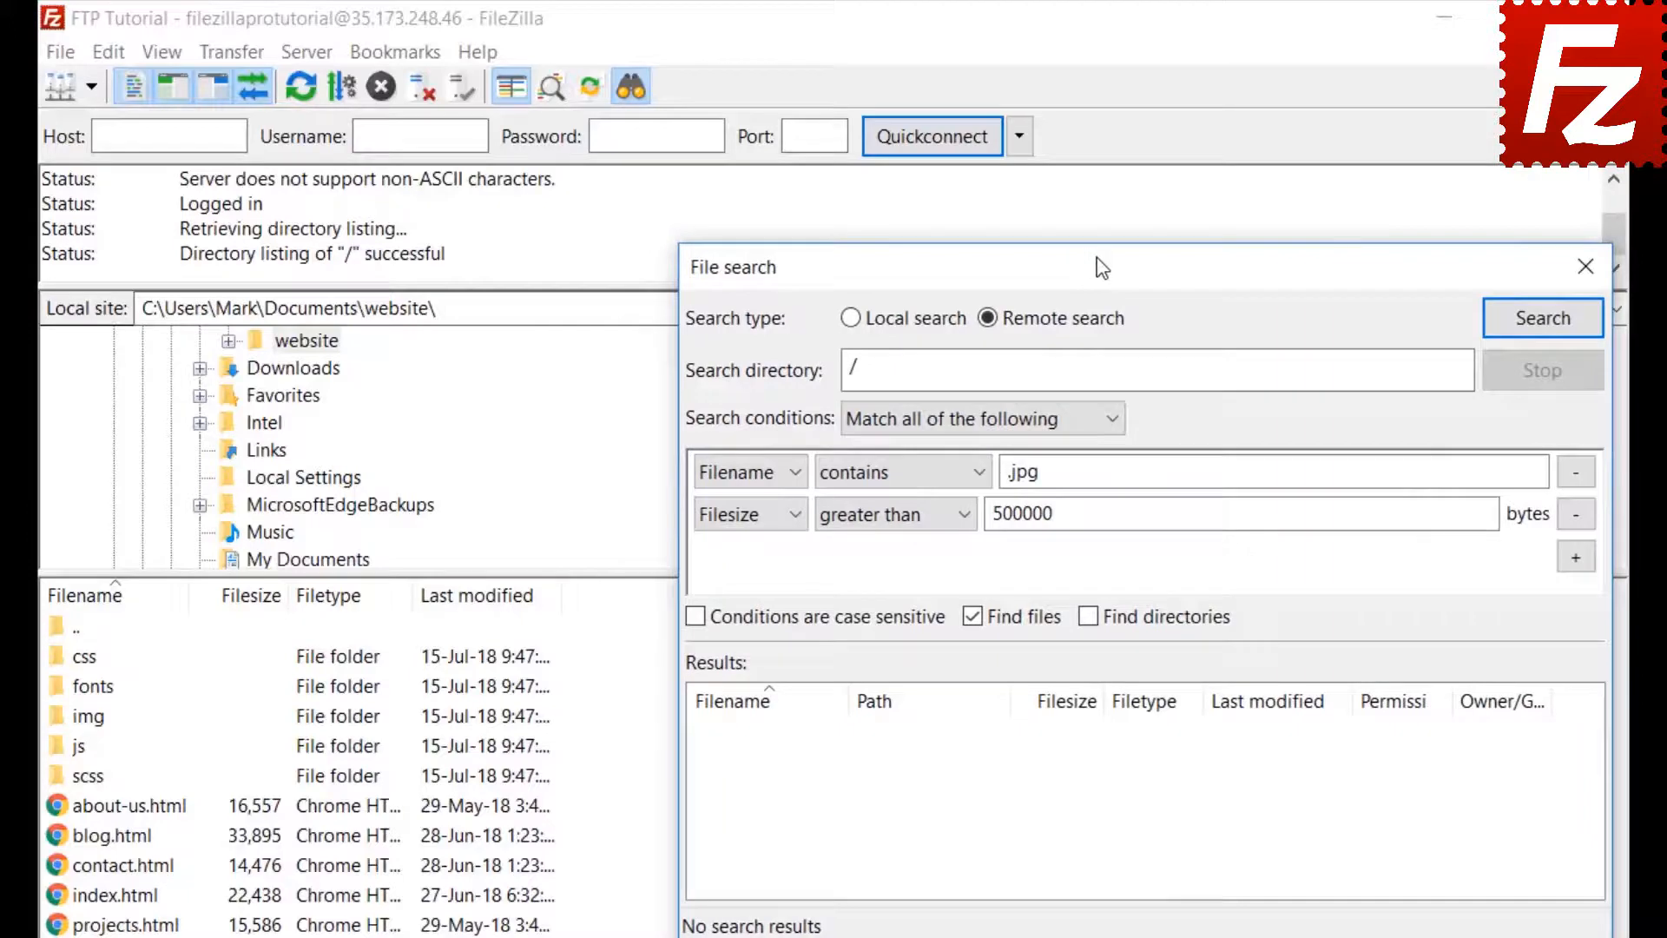
- Run the search and add the found feature-bg.jpg to the download queue without transferring it
{"action": "left_click", "coordinate": [1542, 319]}
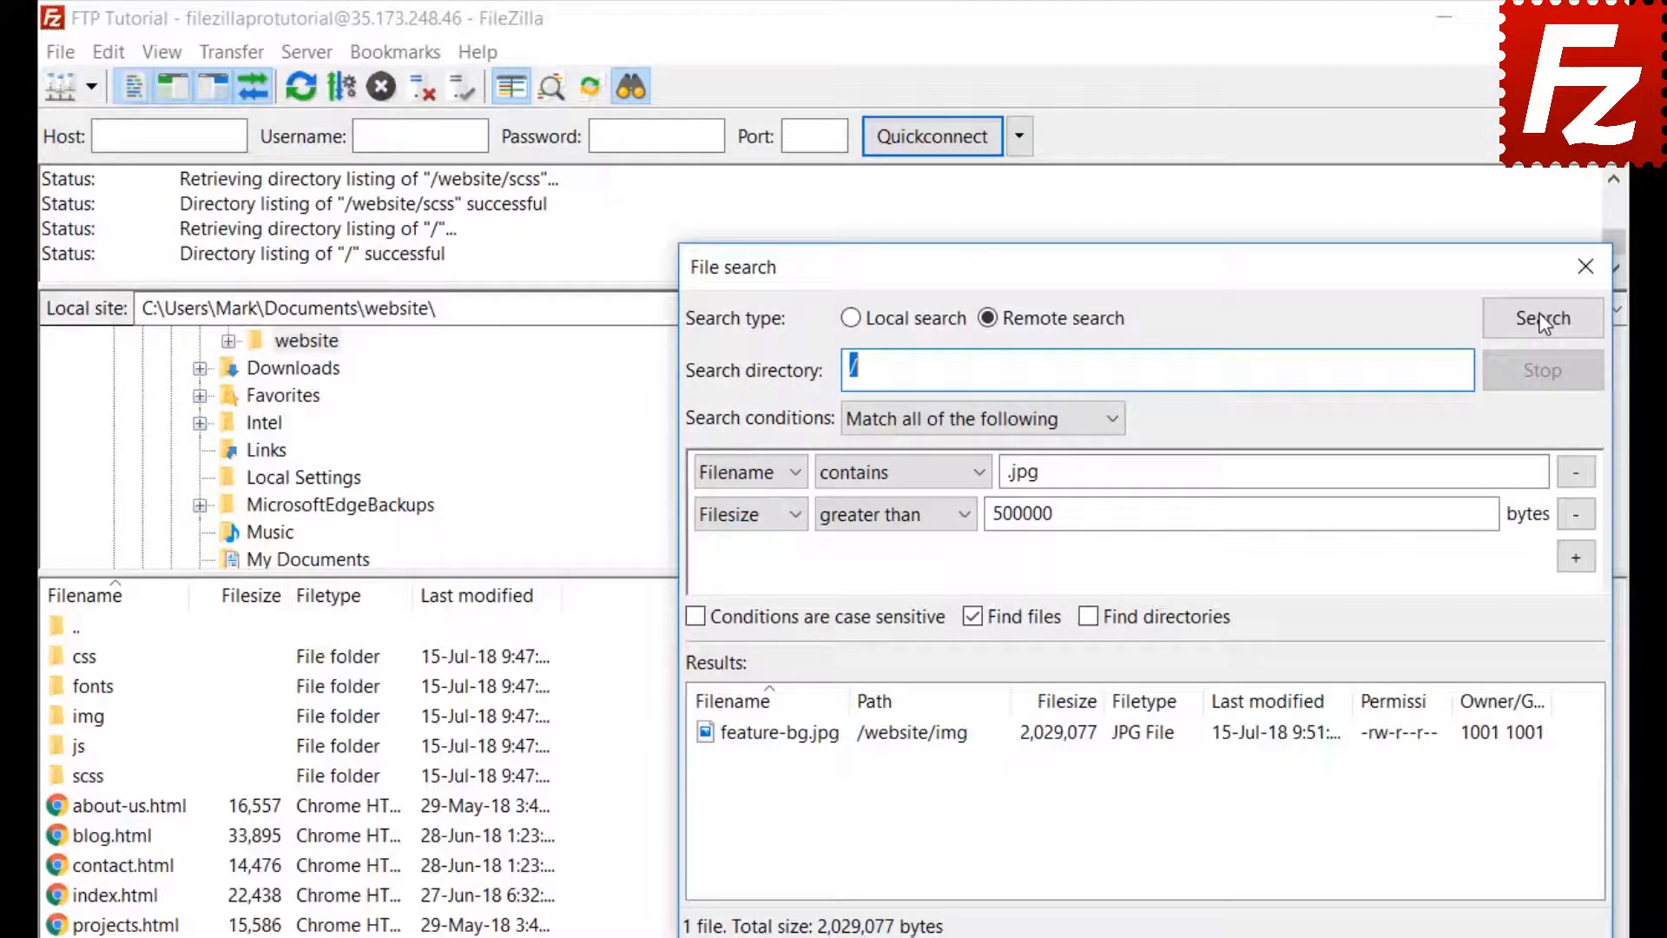
{"action": "right_click", "coordinate": [833, 743]}
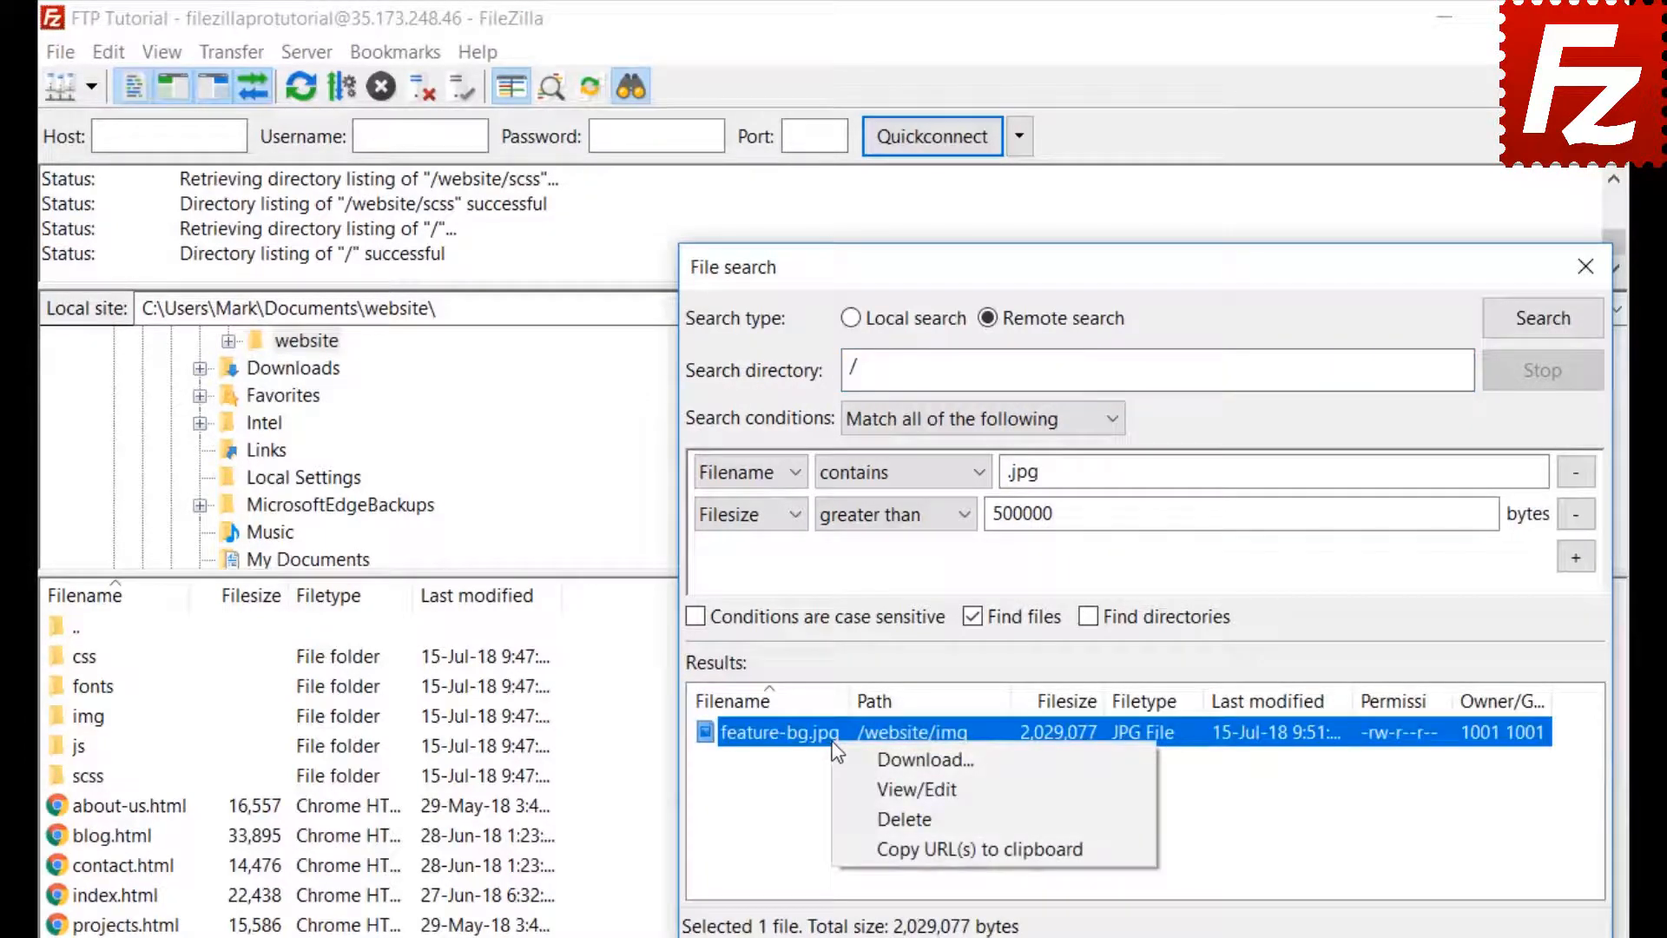
{"action": "left_click", "coordinate": [851, 759]}
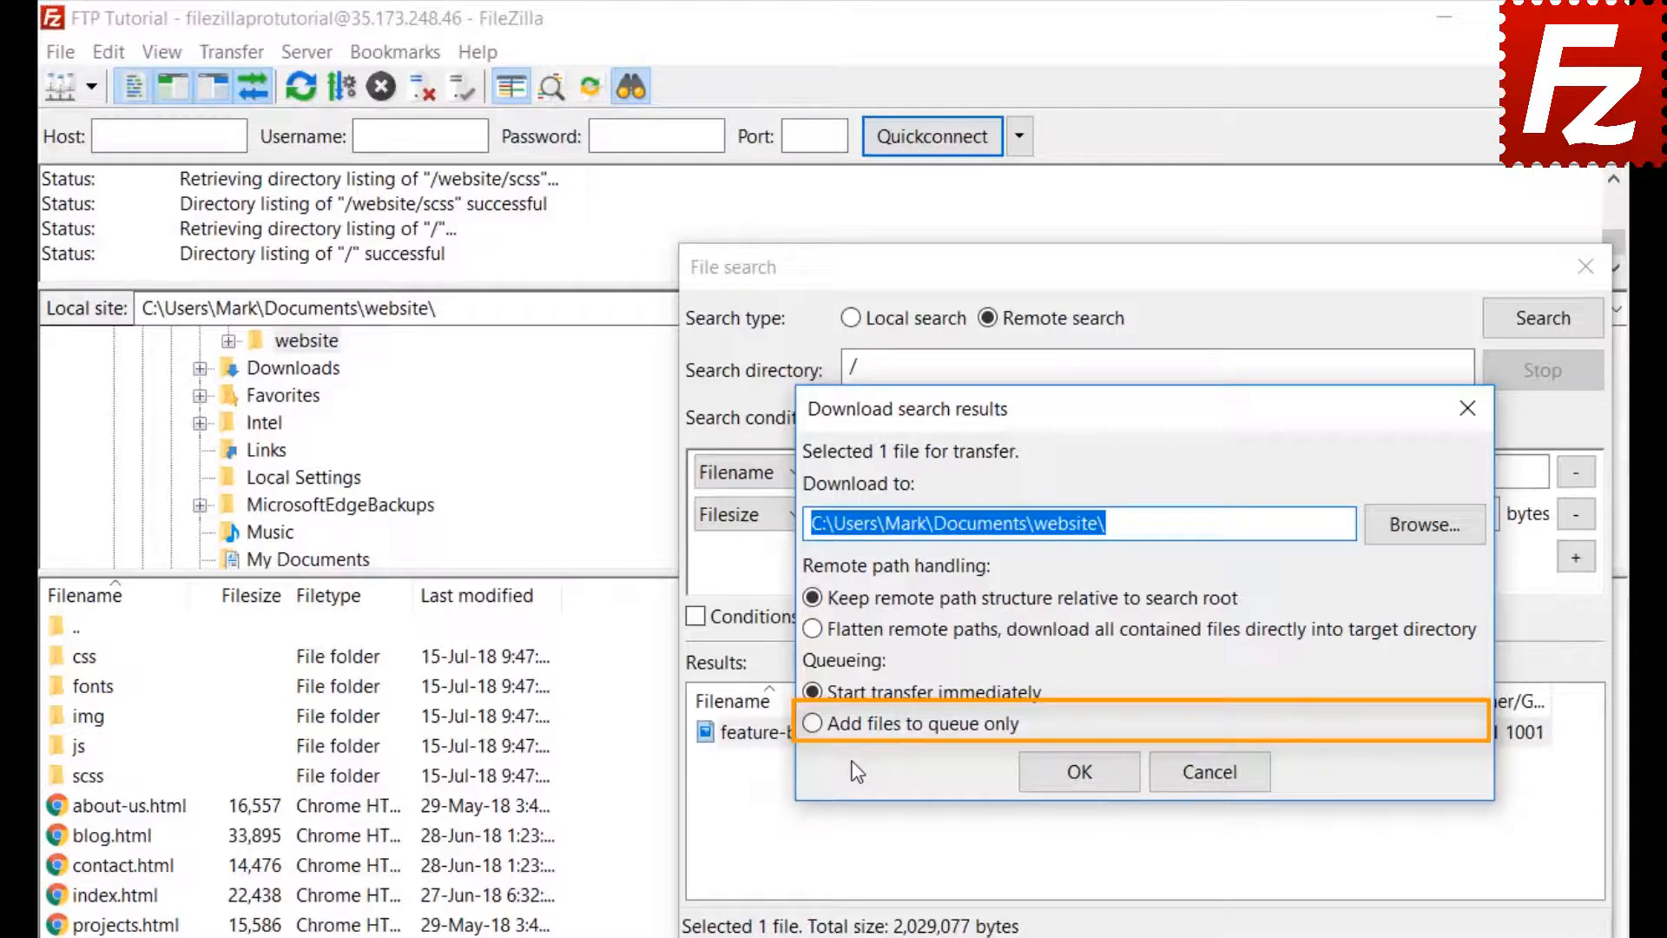
{"action": "left_click", "coordinate": [812, 724]}
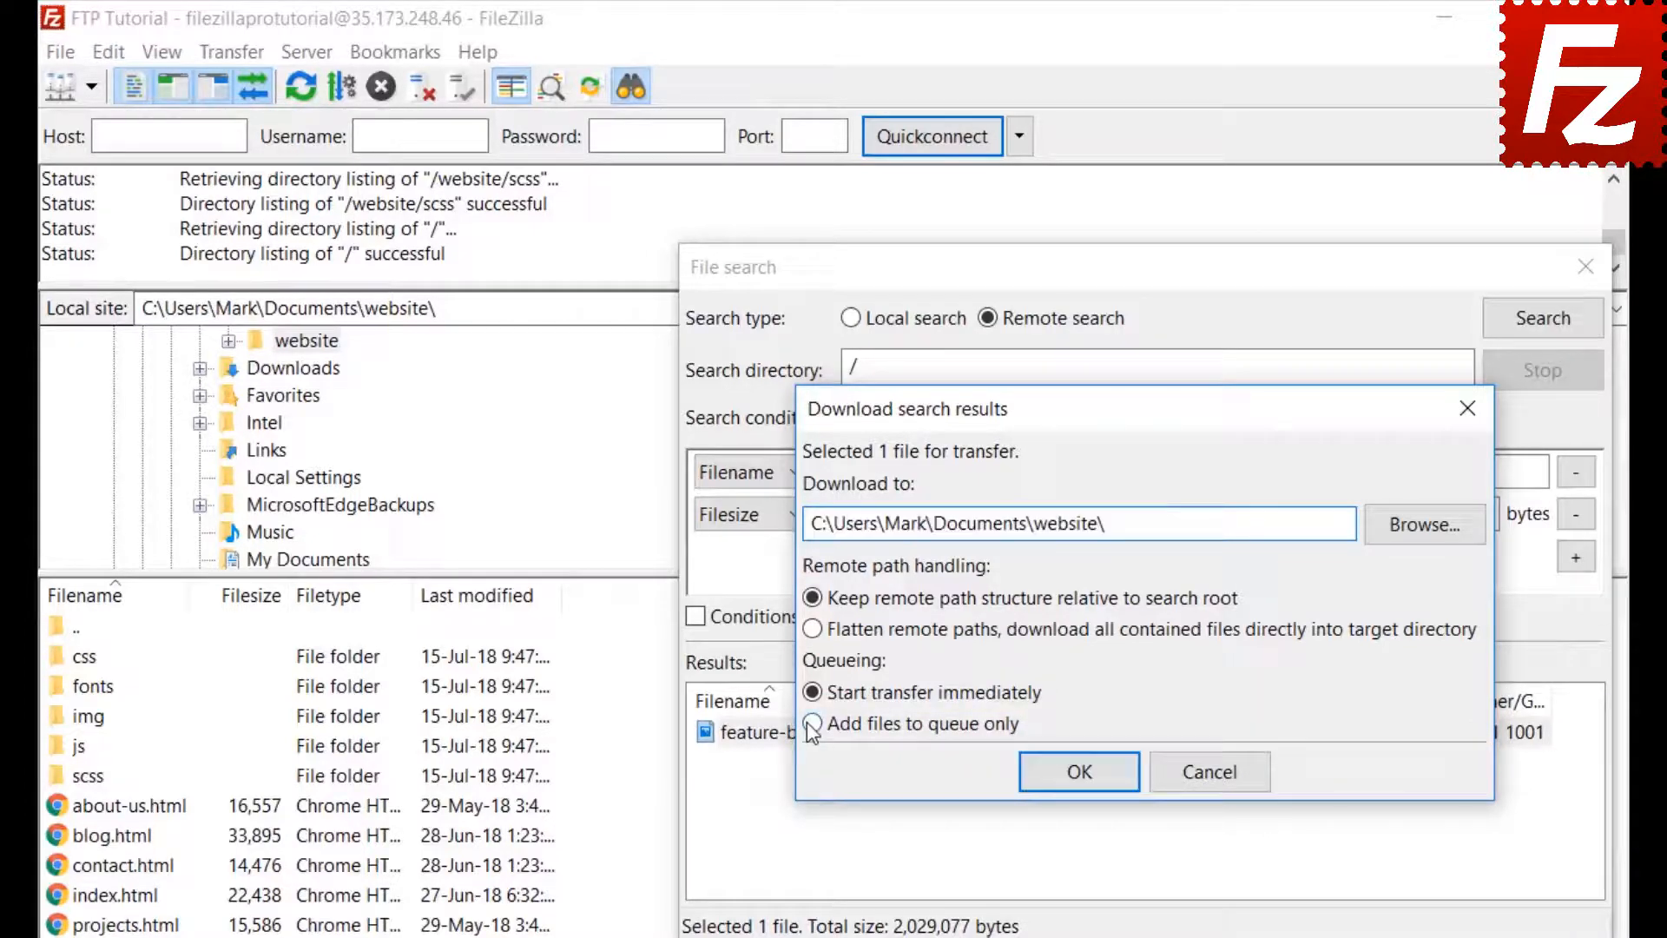
{"action": "left_click", "coordinate": [1086, 780]}
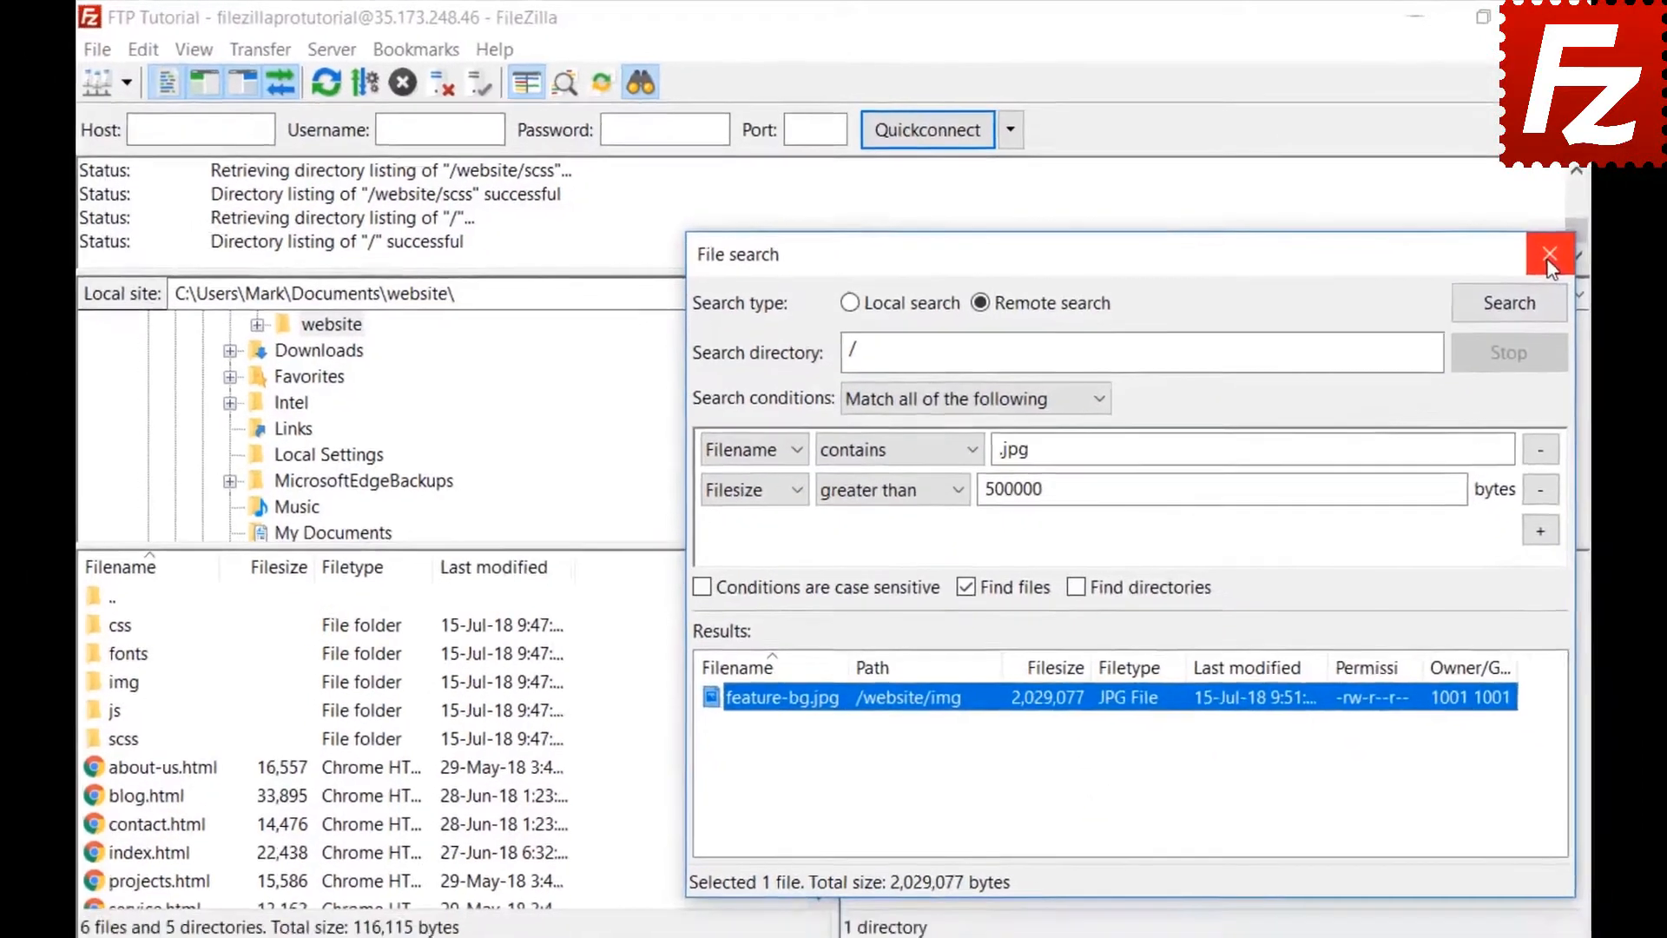
{"action": "left_click", "coordinate": [1586, 266]}
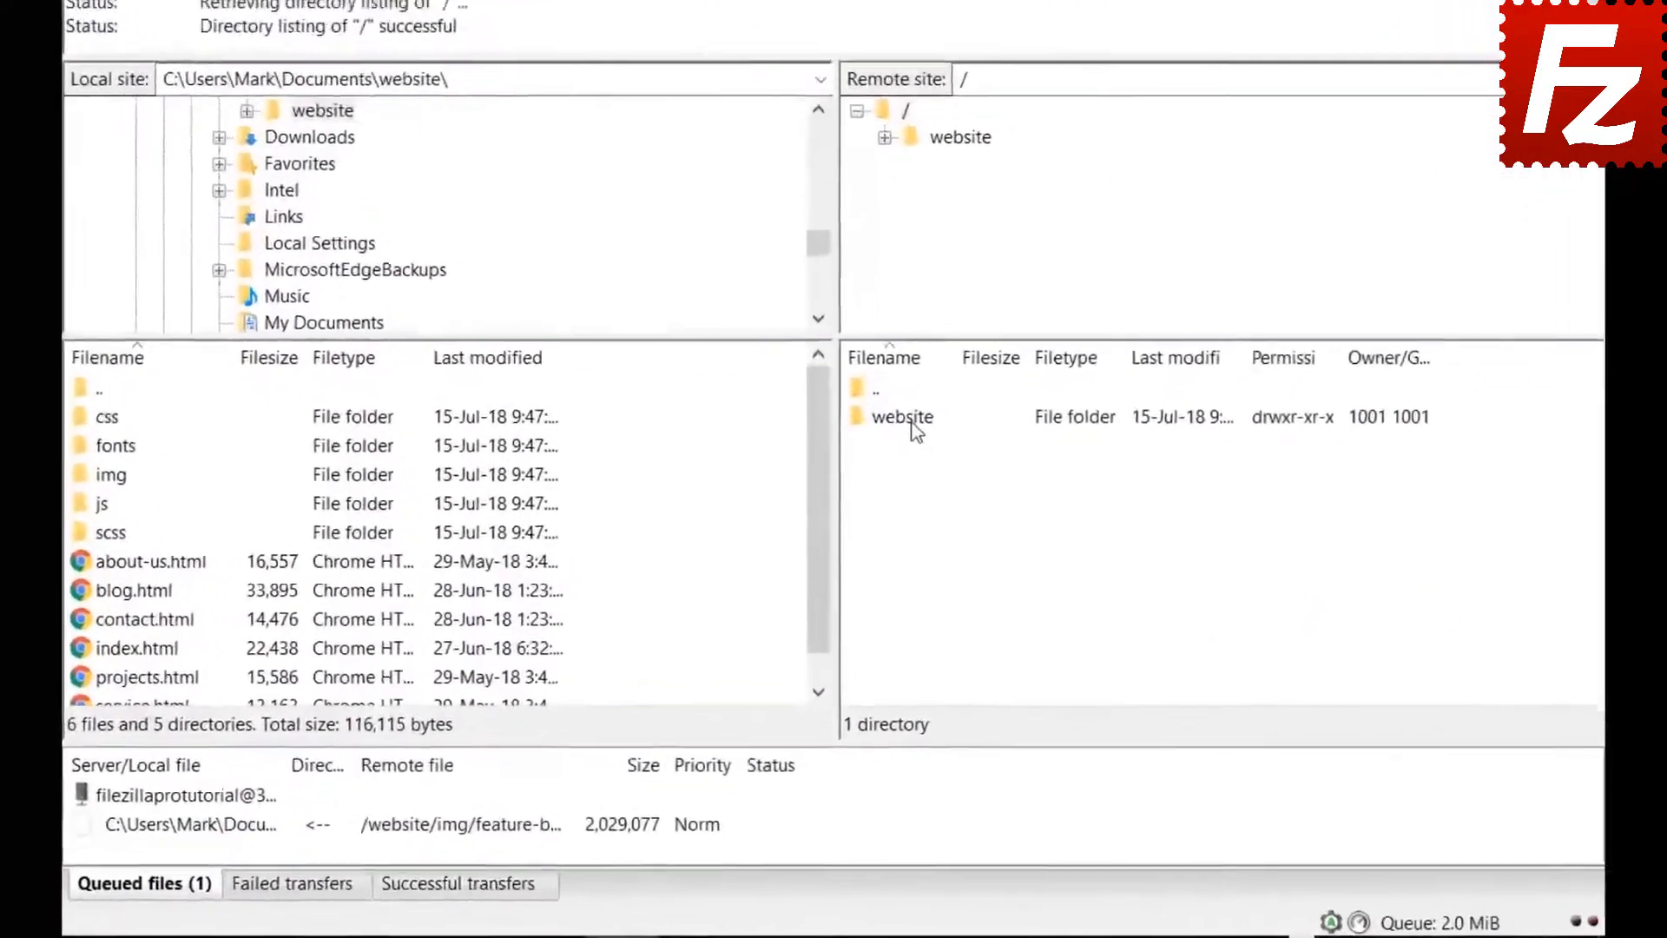
- Browse into the remote /website/css folder and step through its files from bootstrap.css
{"action": "double_click", "coordinate": [903, 508]}
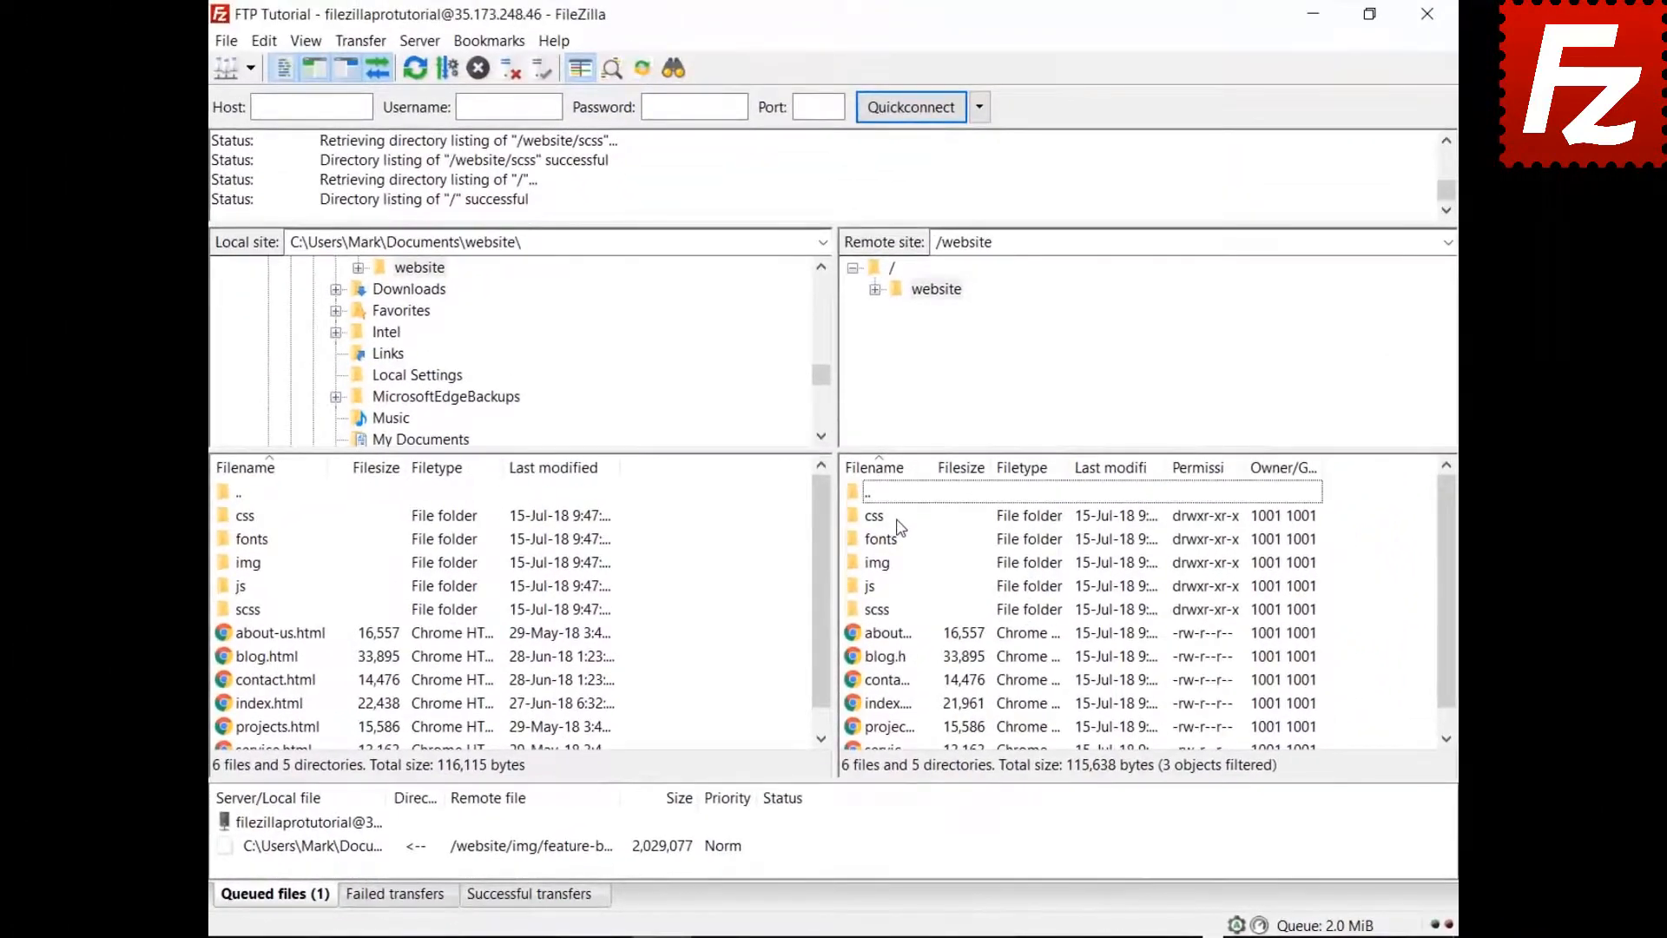
{"action": "double_click", "coordinate": [875, 516]}
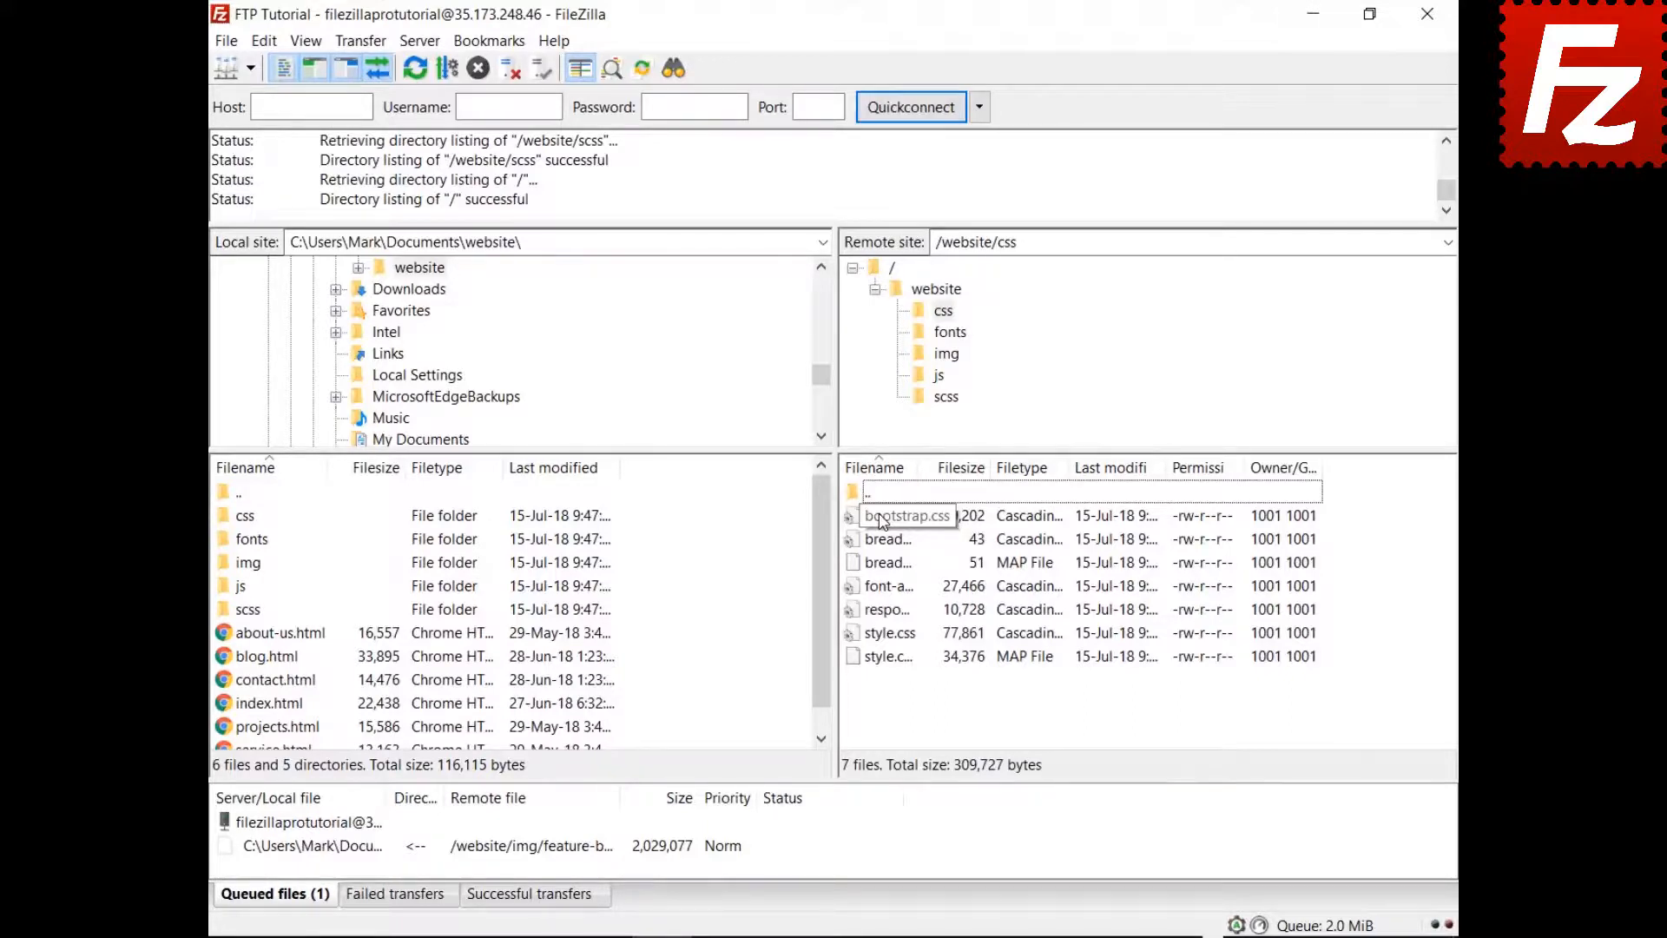
{"action": "left_click", "coordinate": [881, 519]}
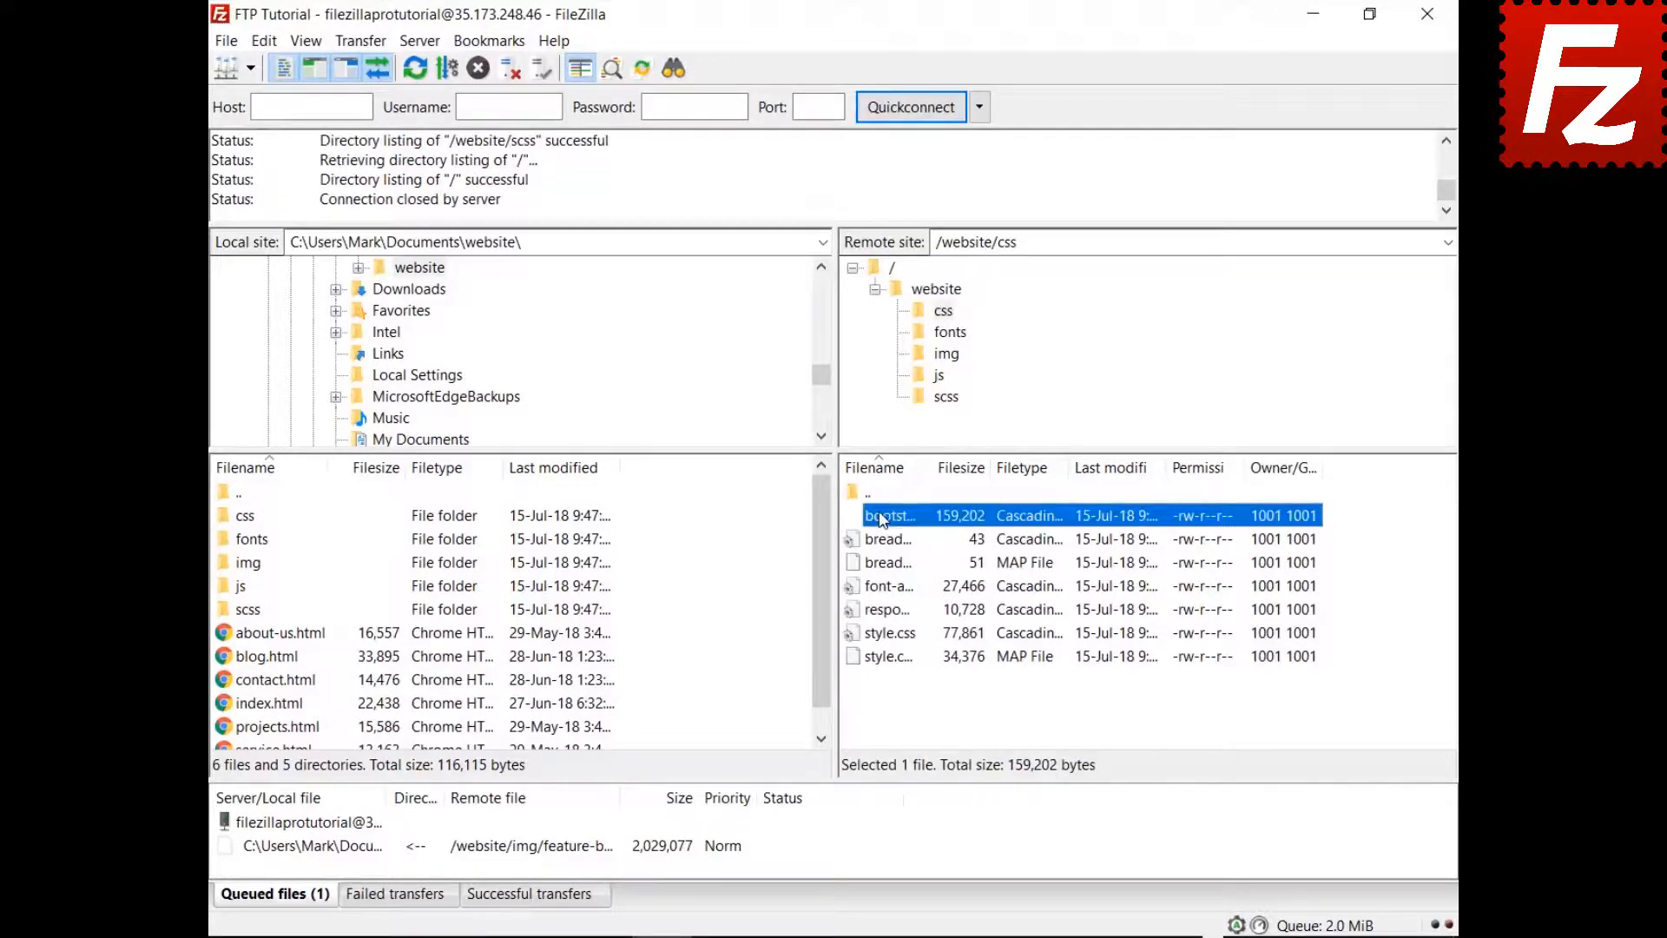
{"action": "key", "text": "Down"}
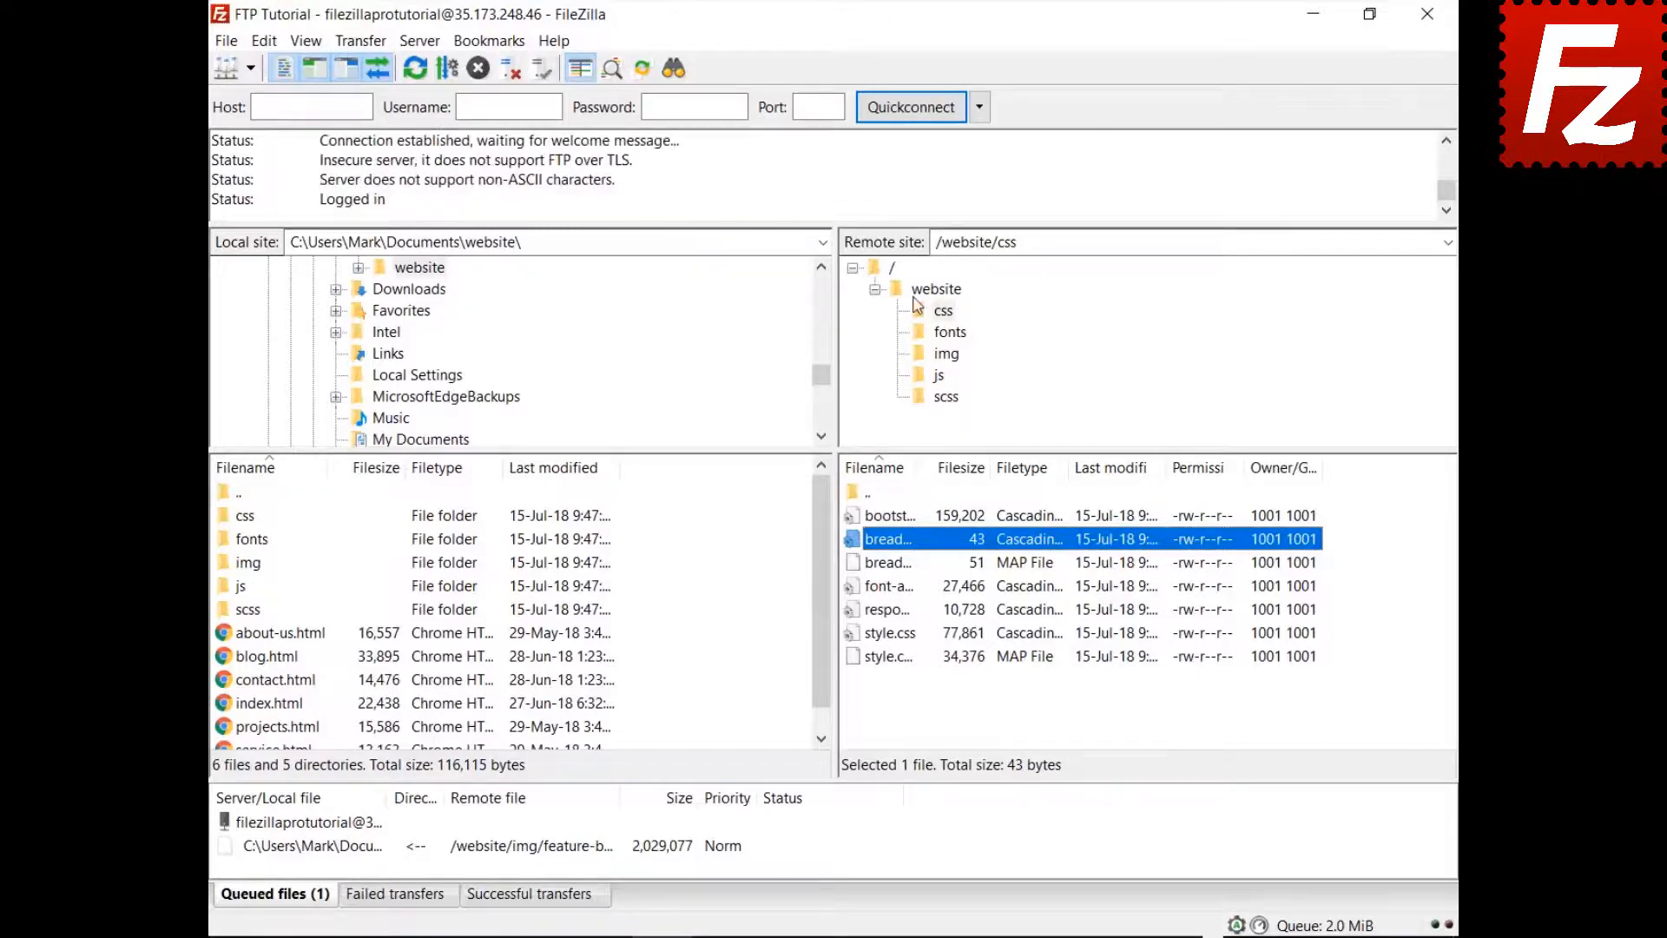
{"action": "key", "text": "ctrl+f"}
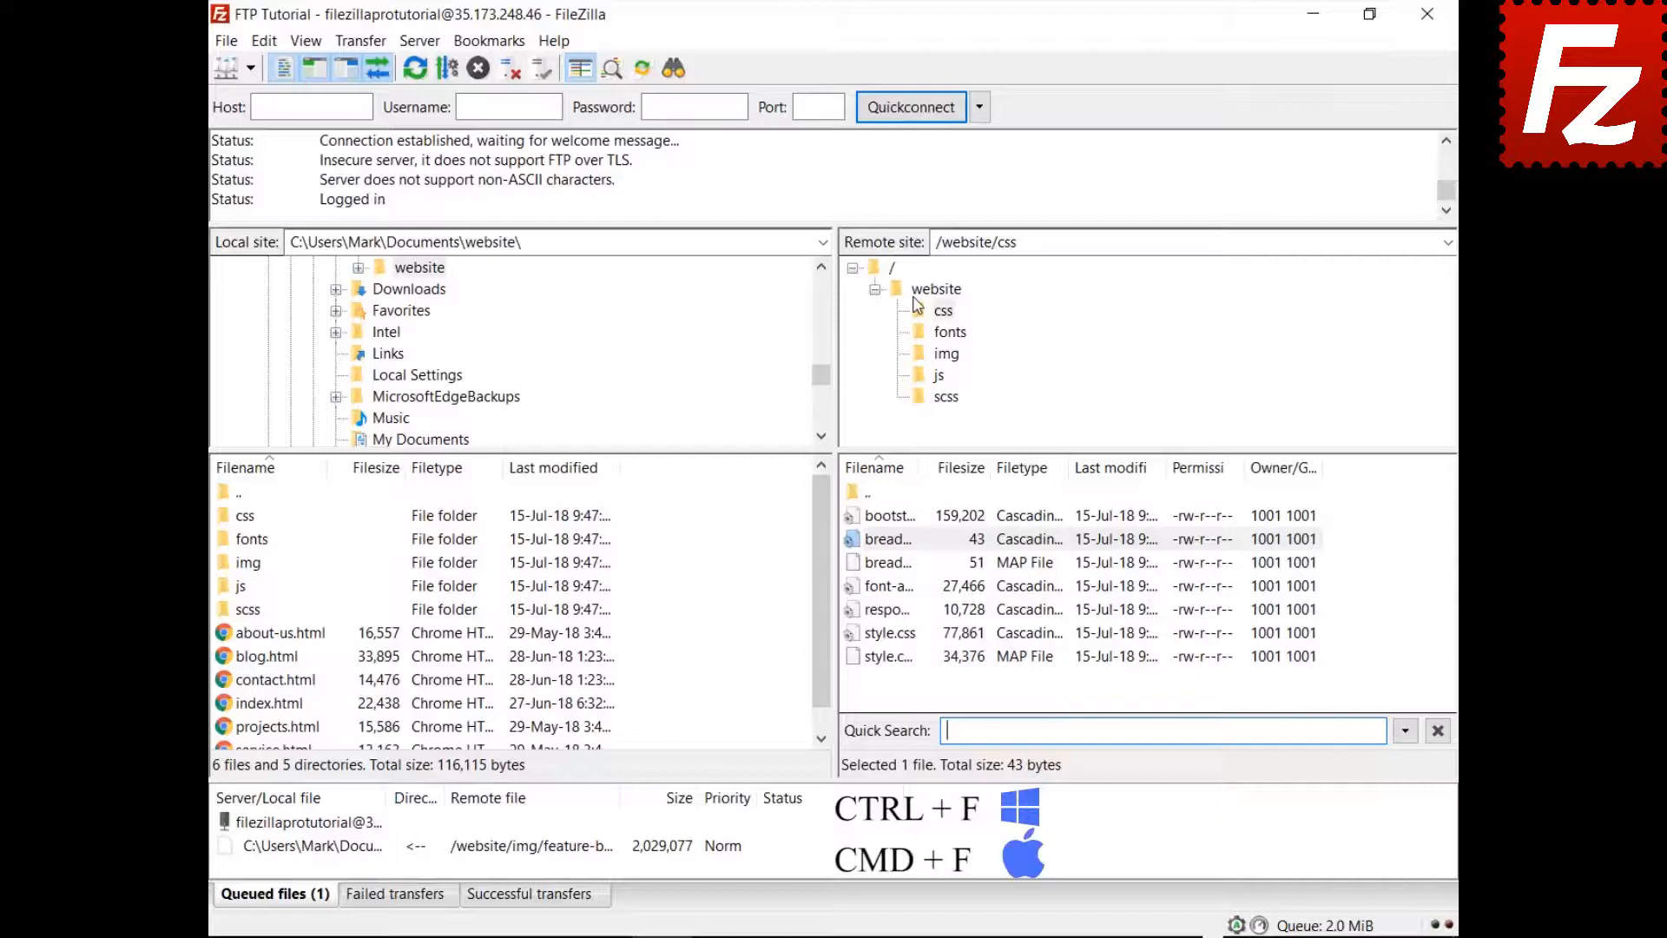
- Quick-filter the css listing by 'style', then switch on Invert Filter
{"action": "type", "text": "style"}
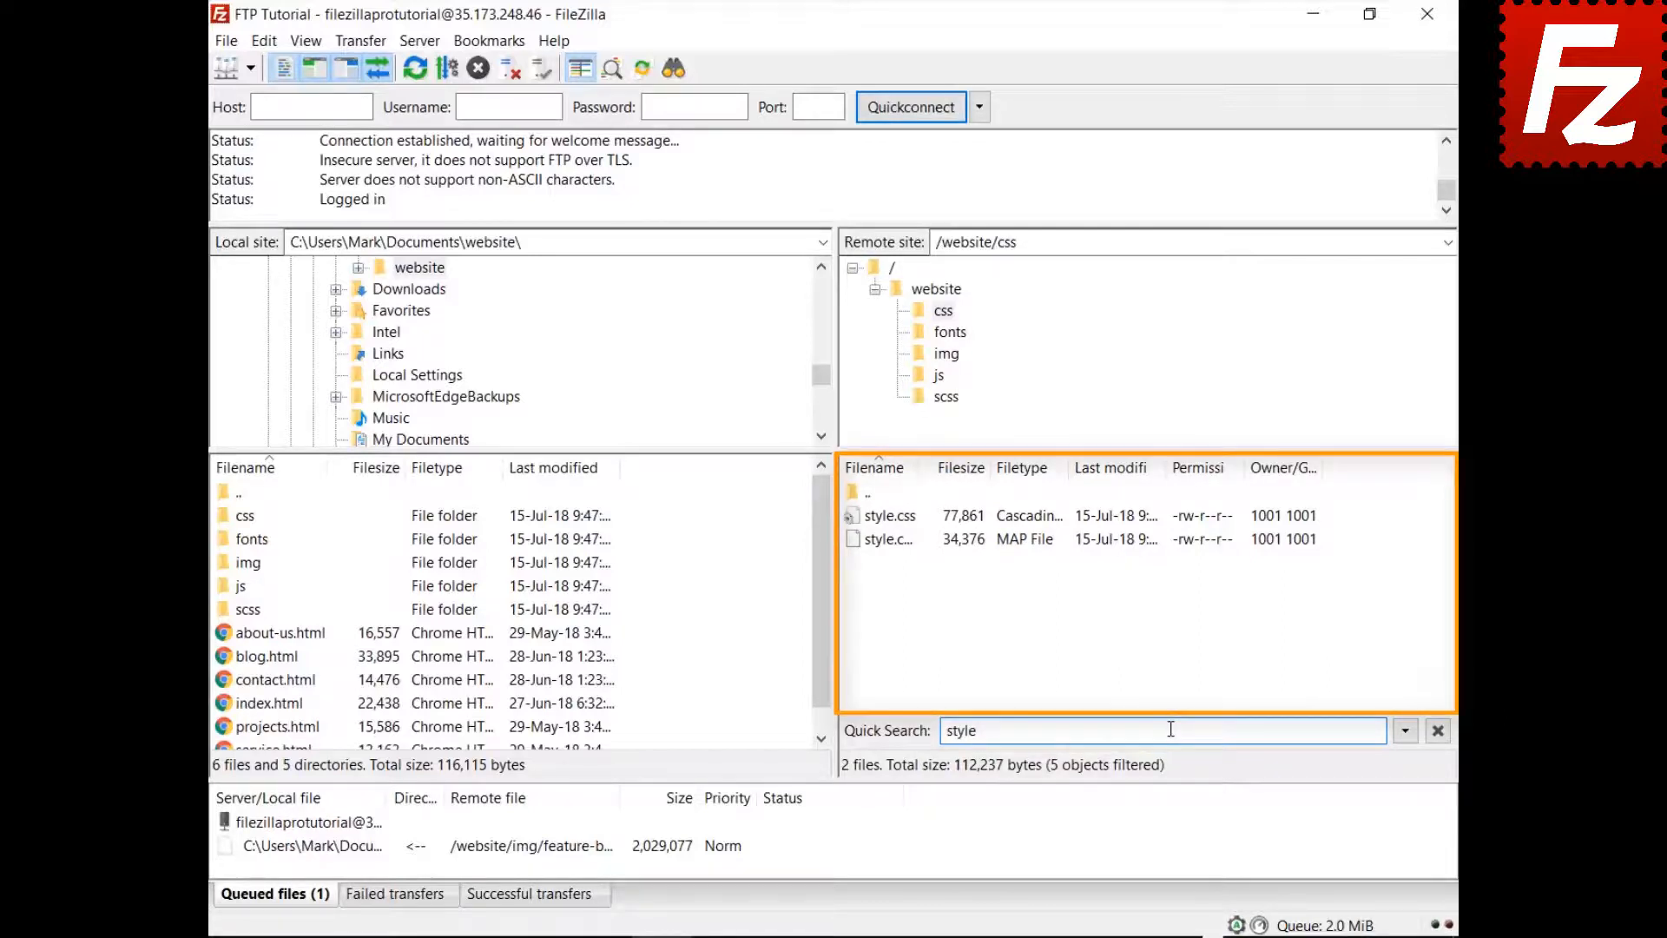
{"action": "left_click", "coordinate": [1405, 732]}
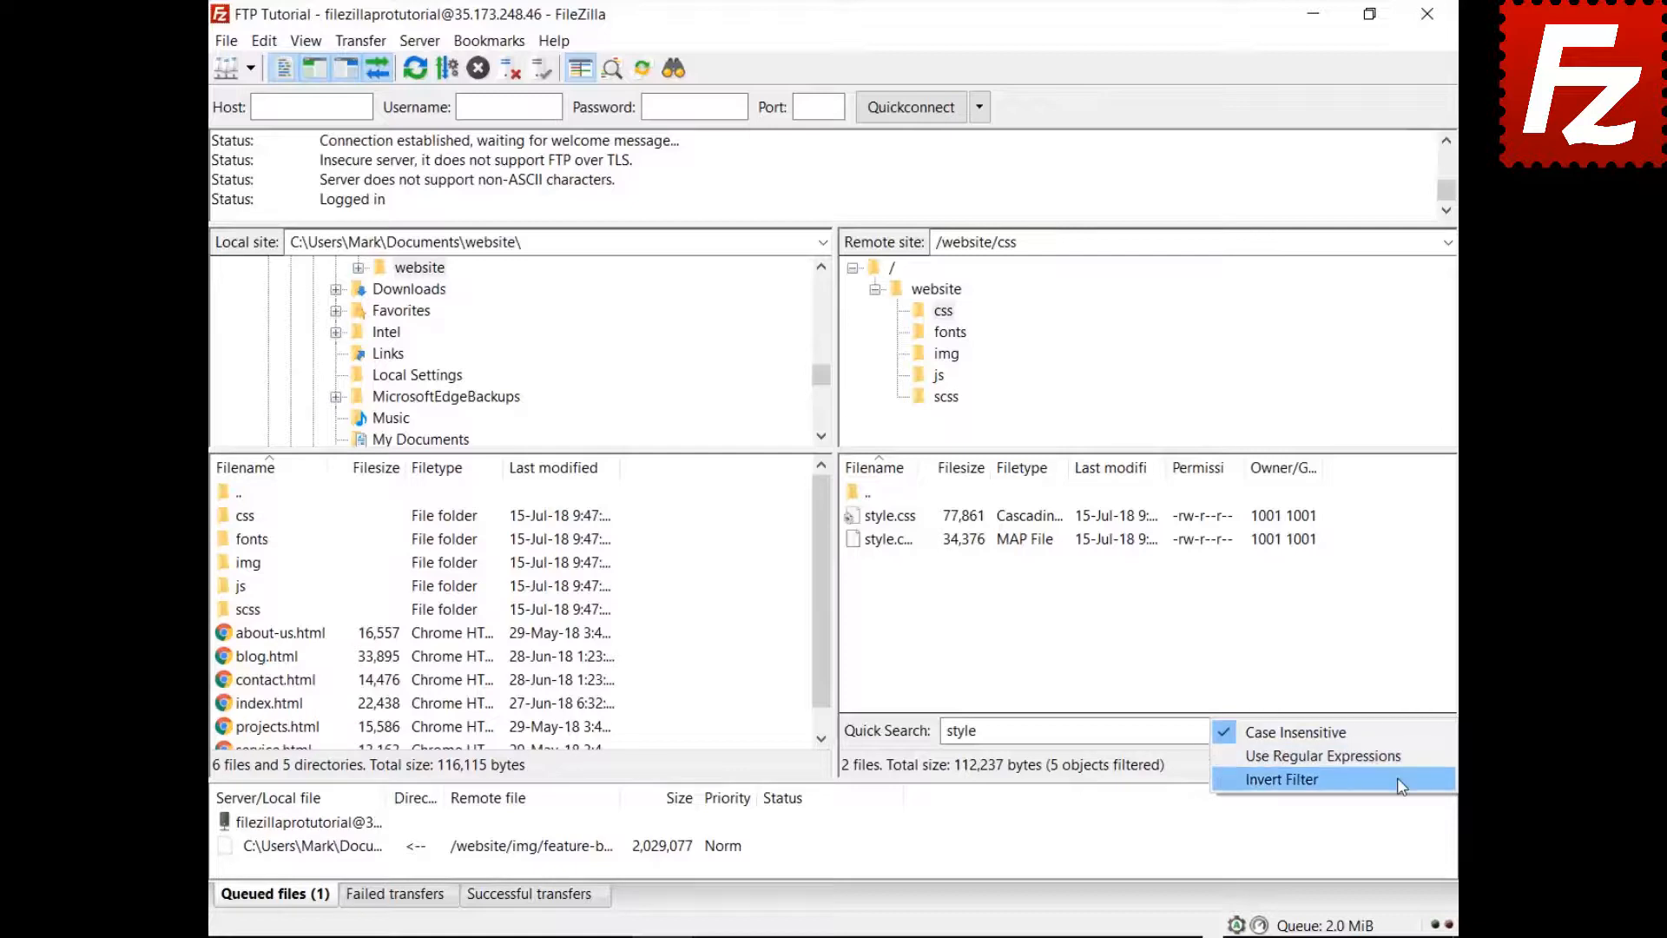
{"action": "left_click", "coordinate": [1398, 777]}
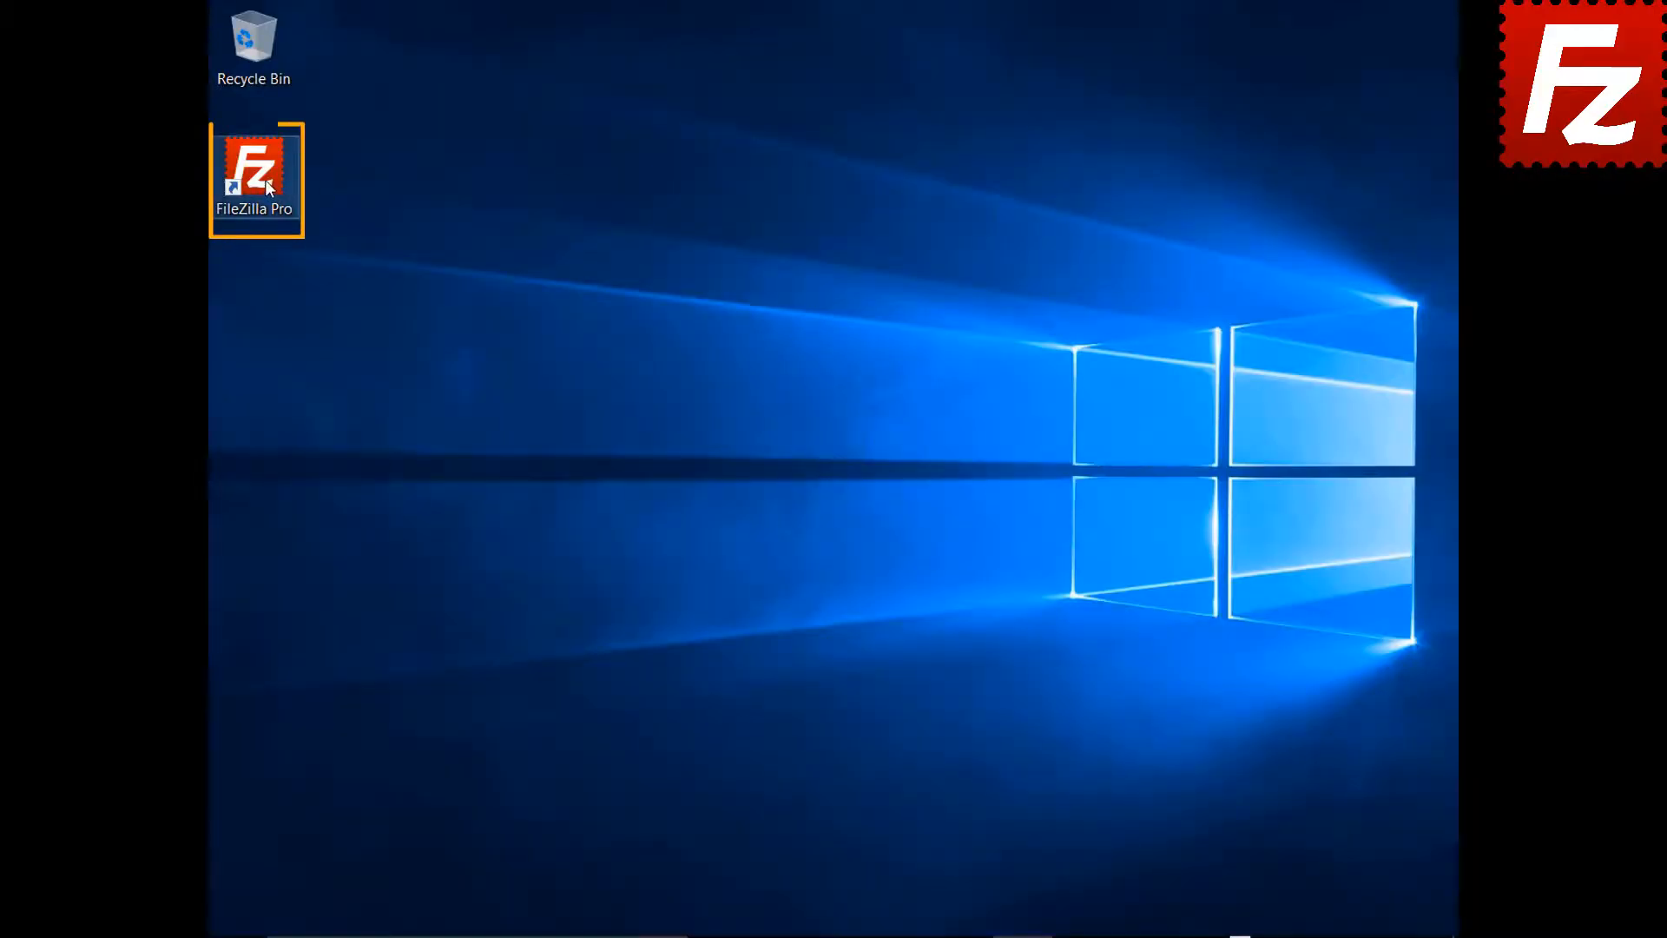
- Relaunch FileZilla Pro and connect to the saved FTP Tutorial site
{"action": "double_click", "coordinate": [264, 180]}
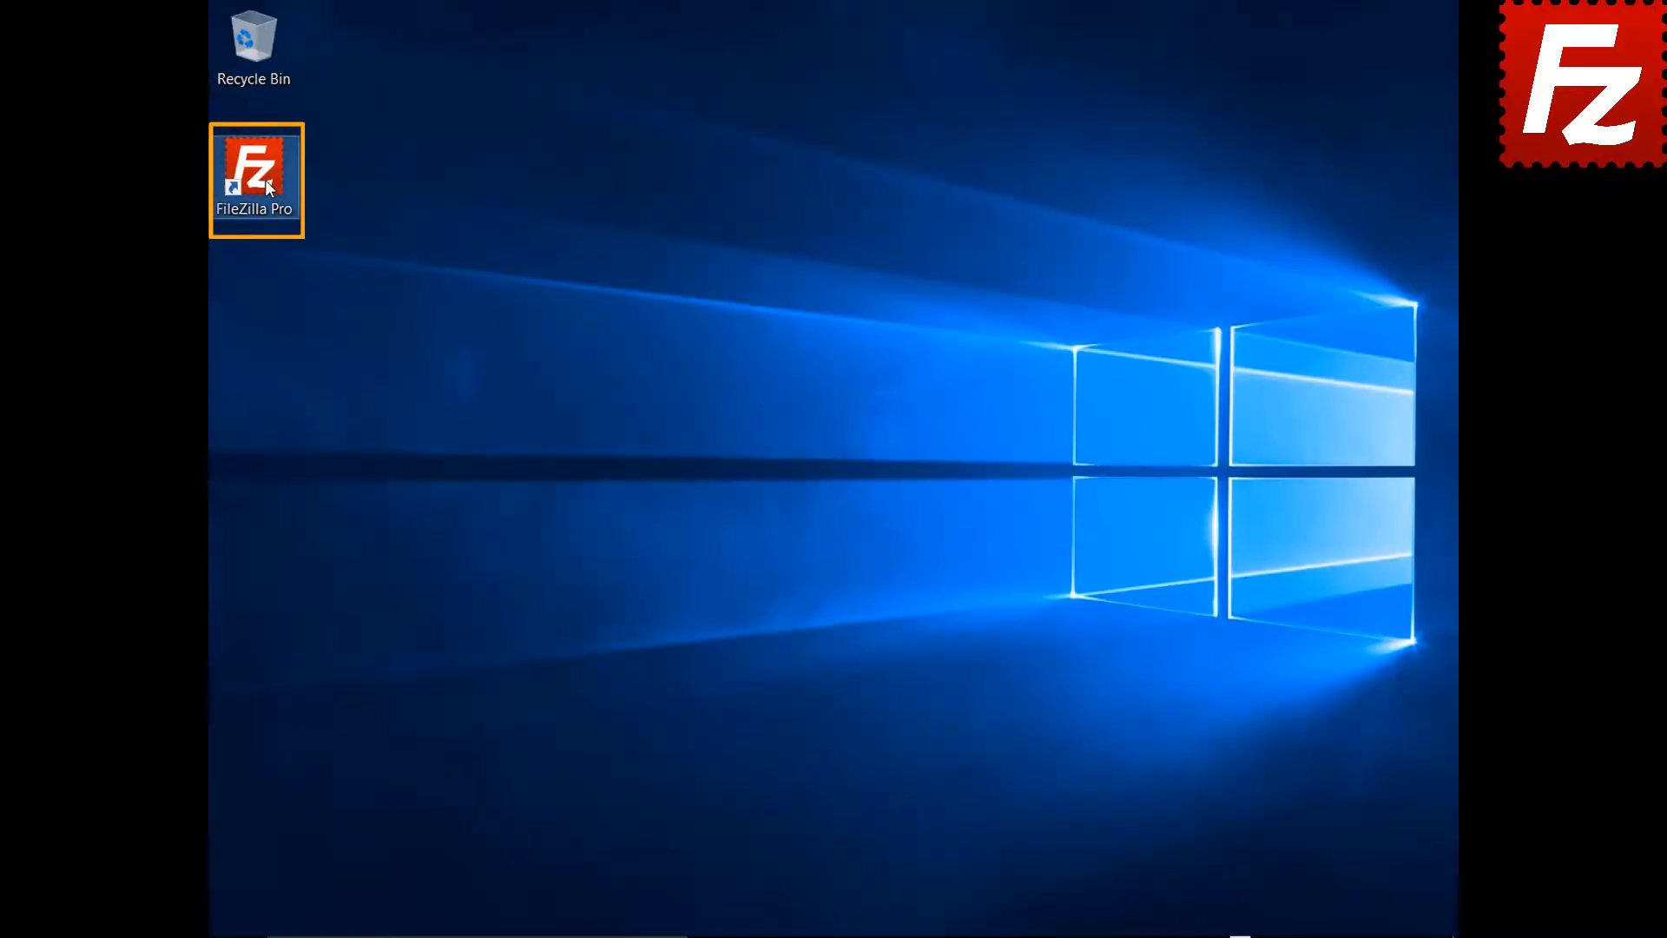
{"action": "left_click", "coordinate": [282, 81]}
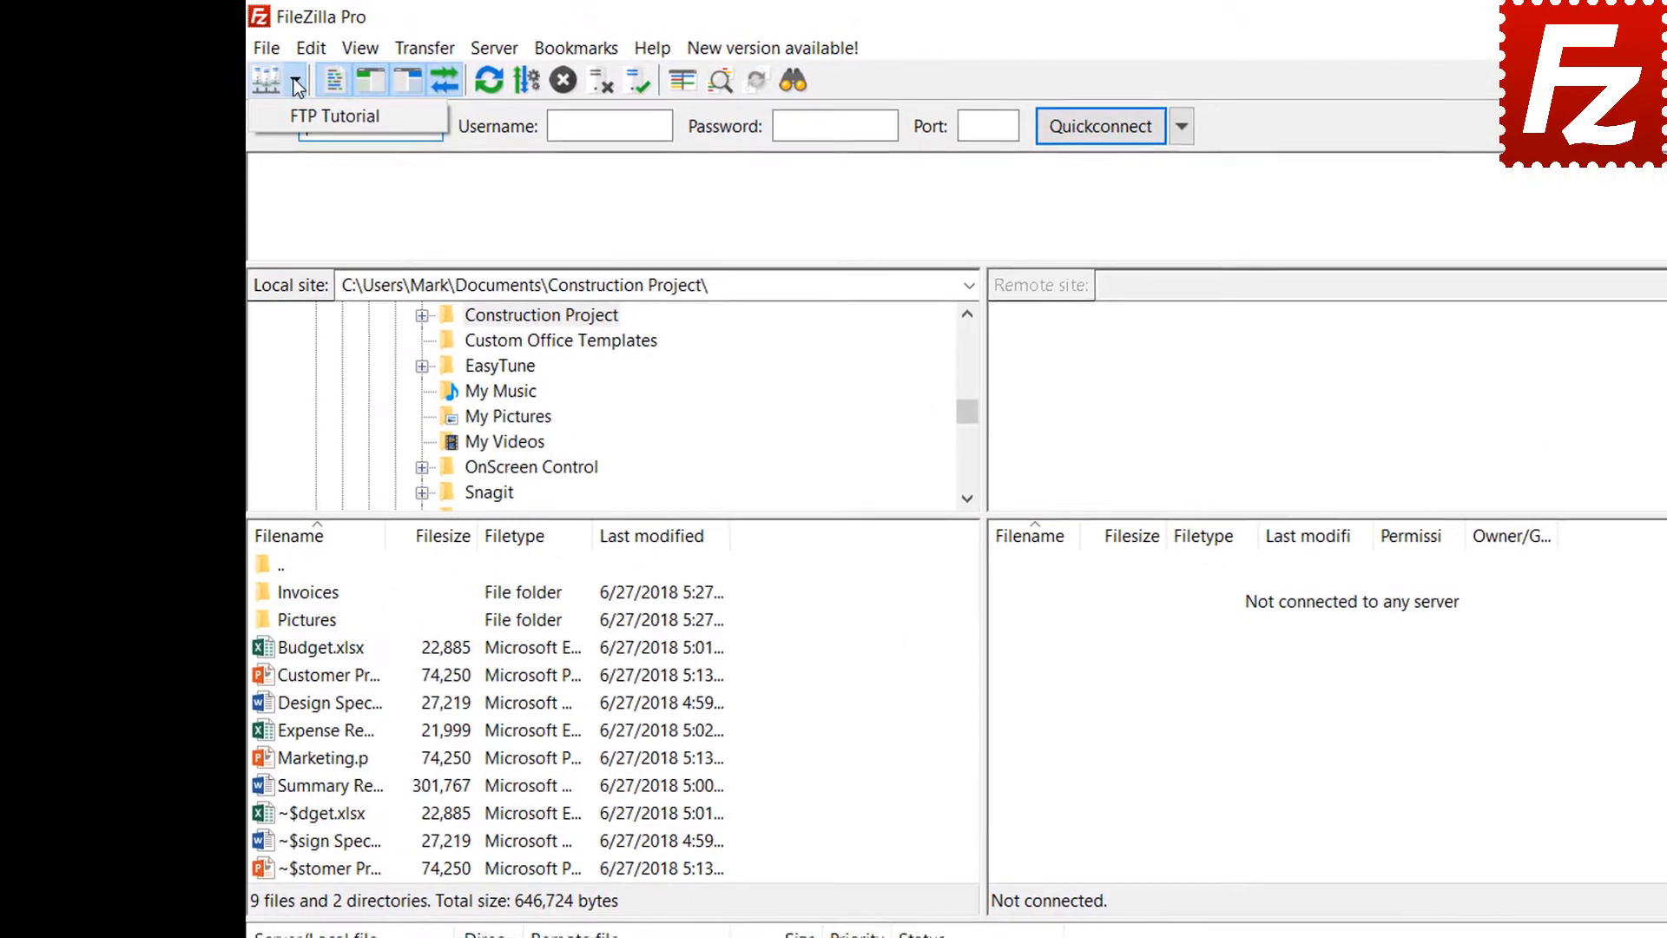
{"action": "left_click", "coordinate": [281, 108]}
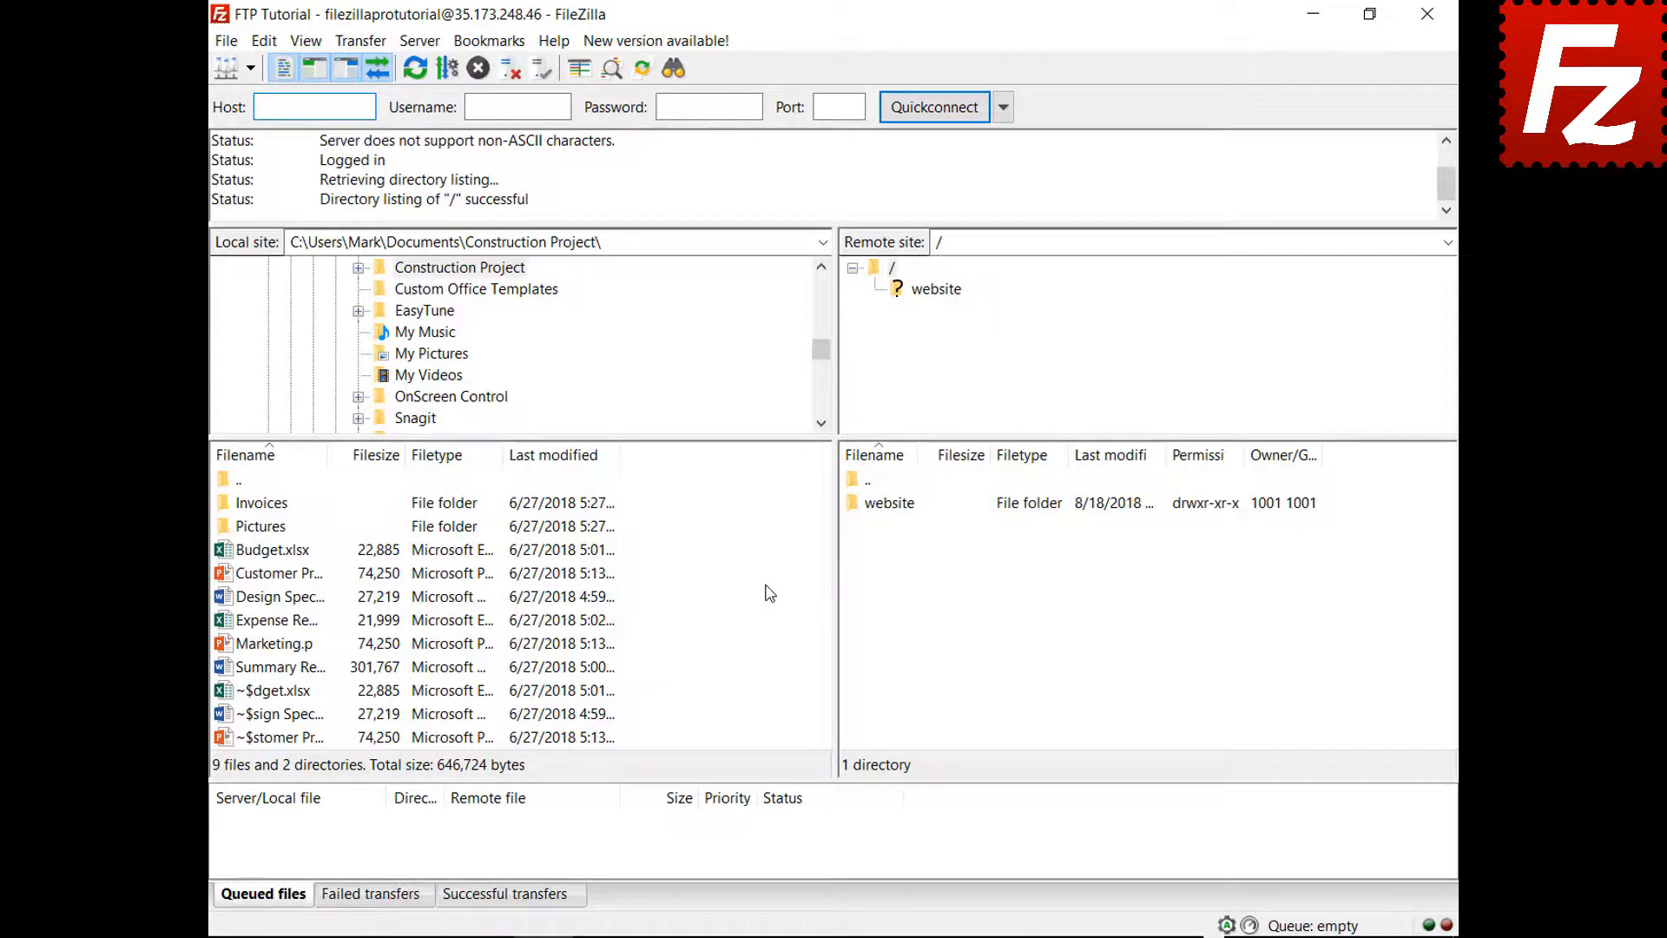
- Upload Summary Report.docx from the Construction Project folder to the server root
{"action": "right_click", "coordinate": [280, 667]}
{"action": "left_click", "coordinate": [316, 686]}
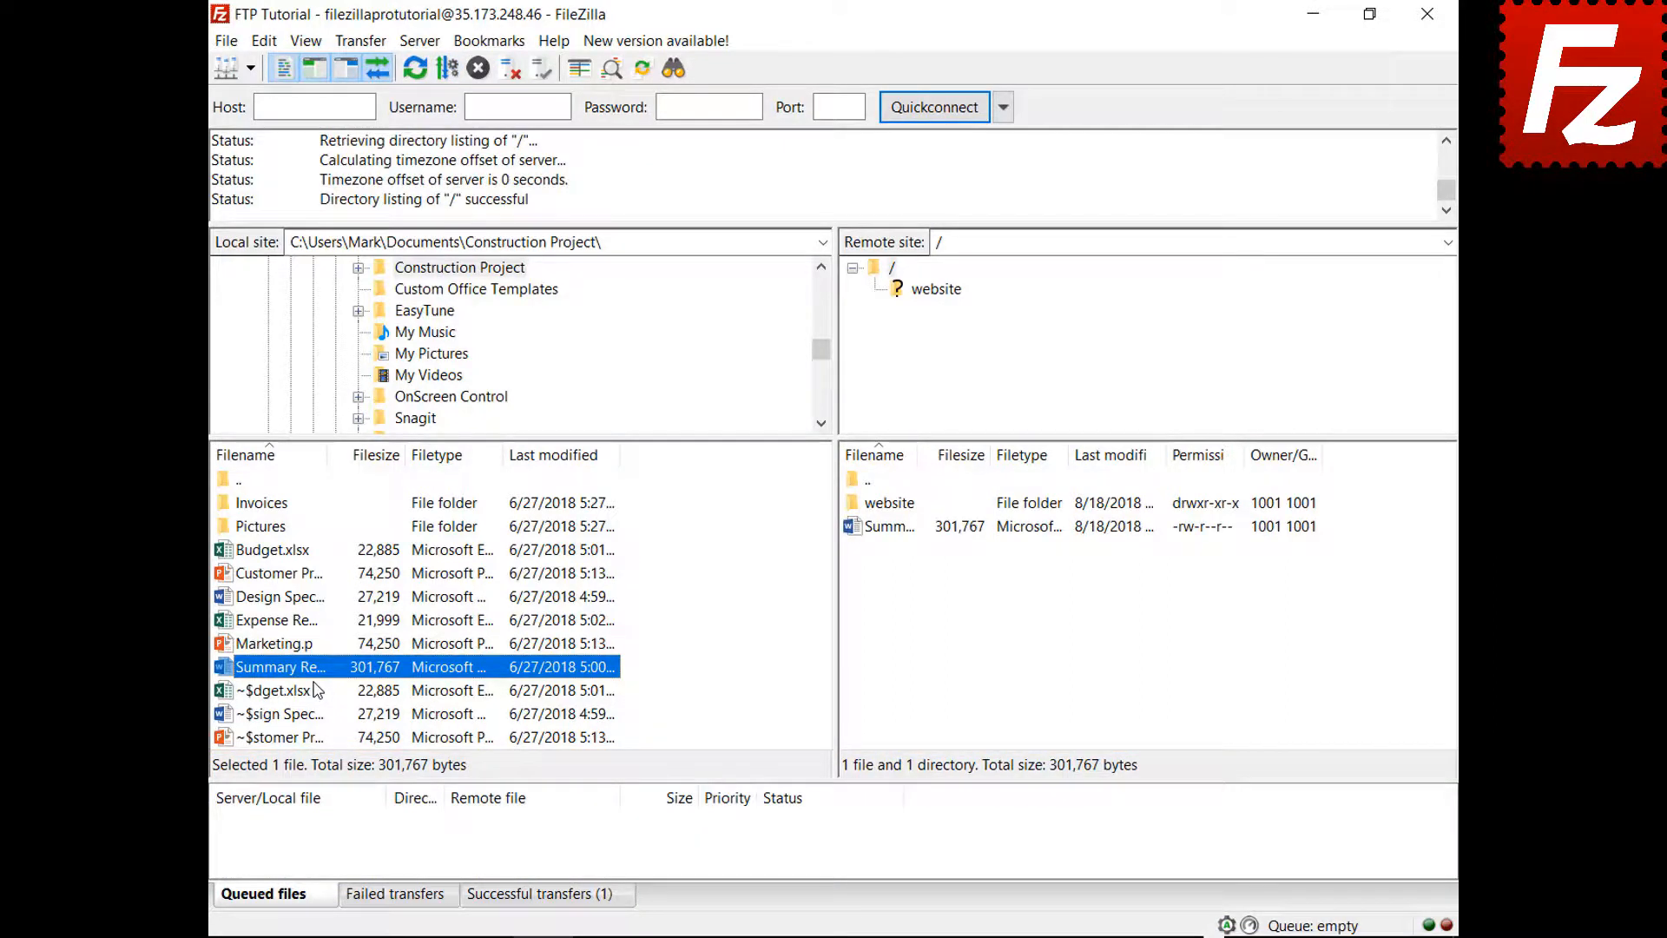
- Queue Budget.xlsx and the Invoices folder for upload, then process the queue
{"action": "right_click", "coordinate": [280, 550]}
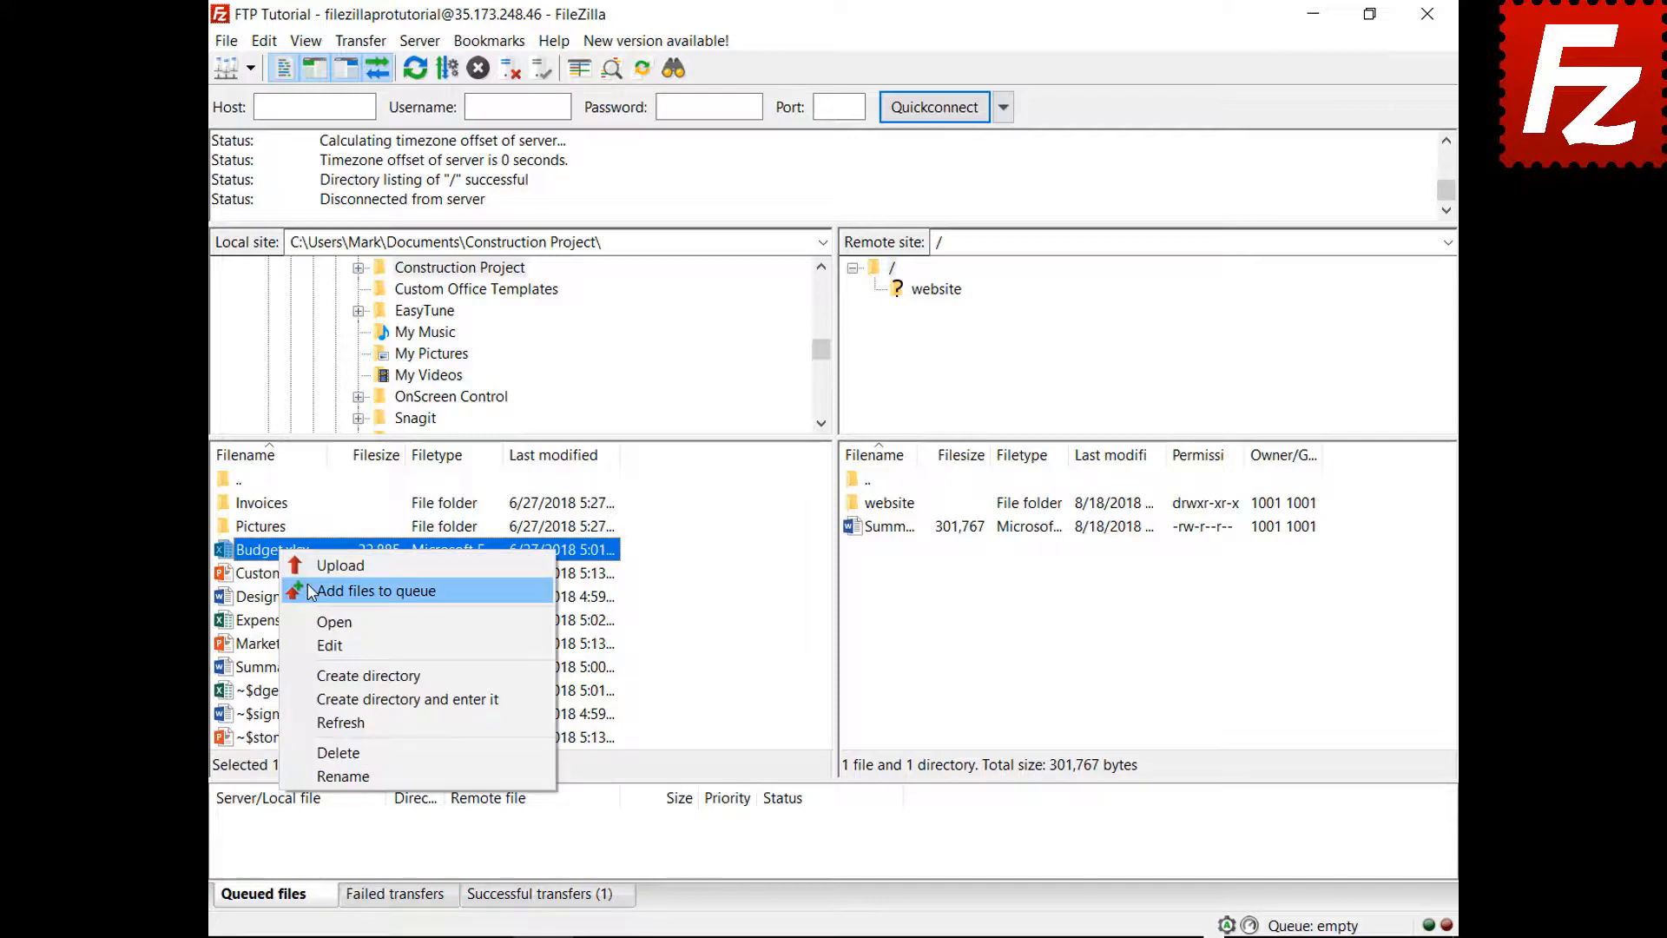
{"action": "left_click", "coordinate": [311, 592]}
{"action": "right_click", "coordinate": [276, 503]}
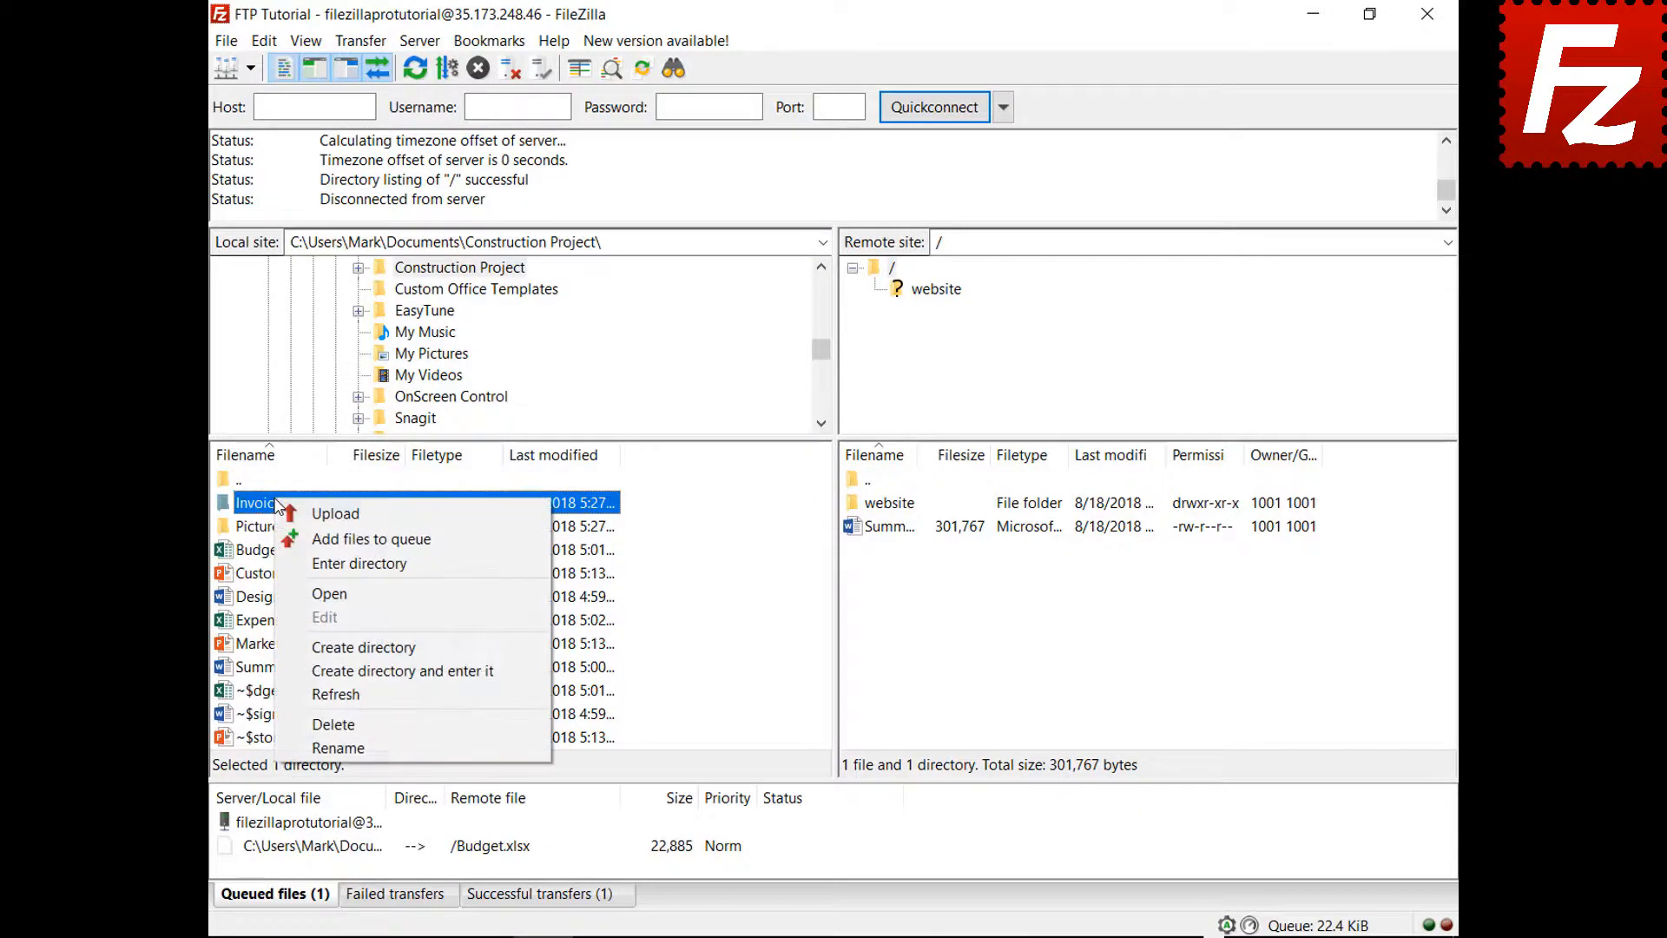
{"action": "left_click", "coordinate": [293, 538]}
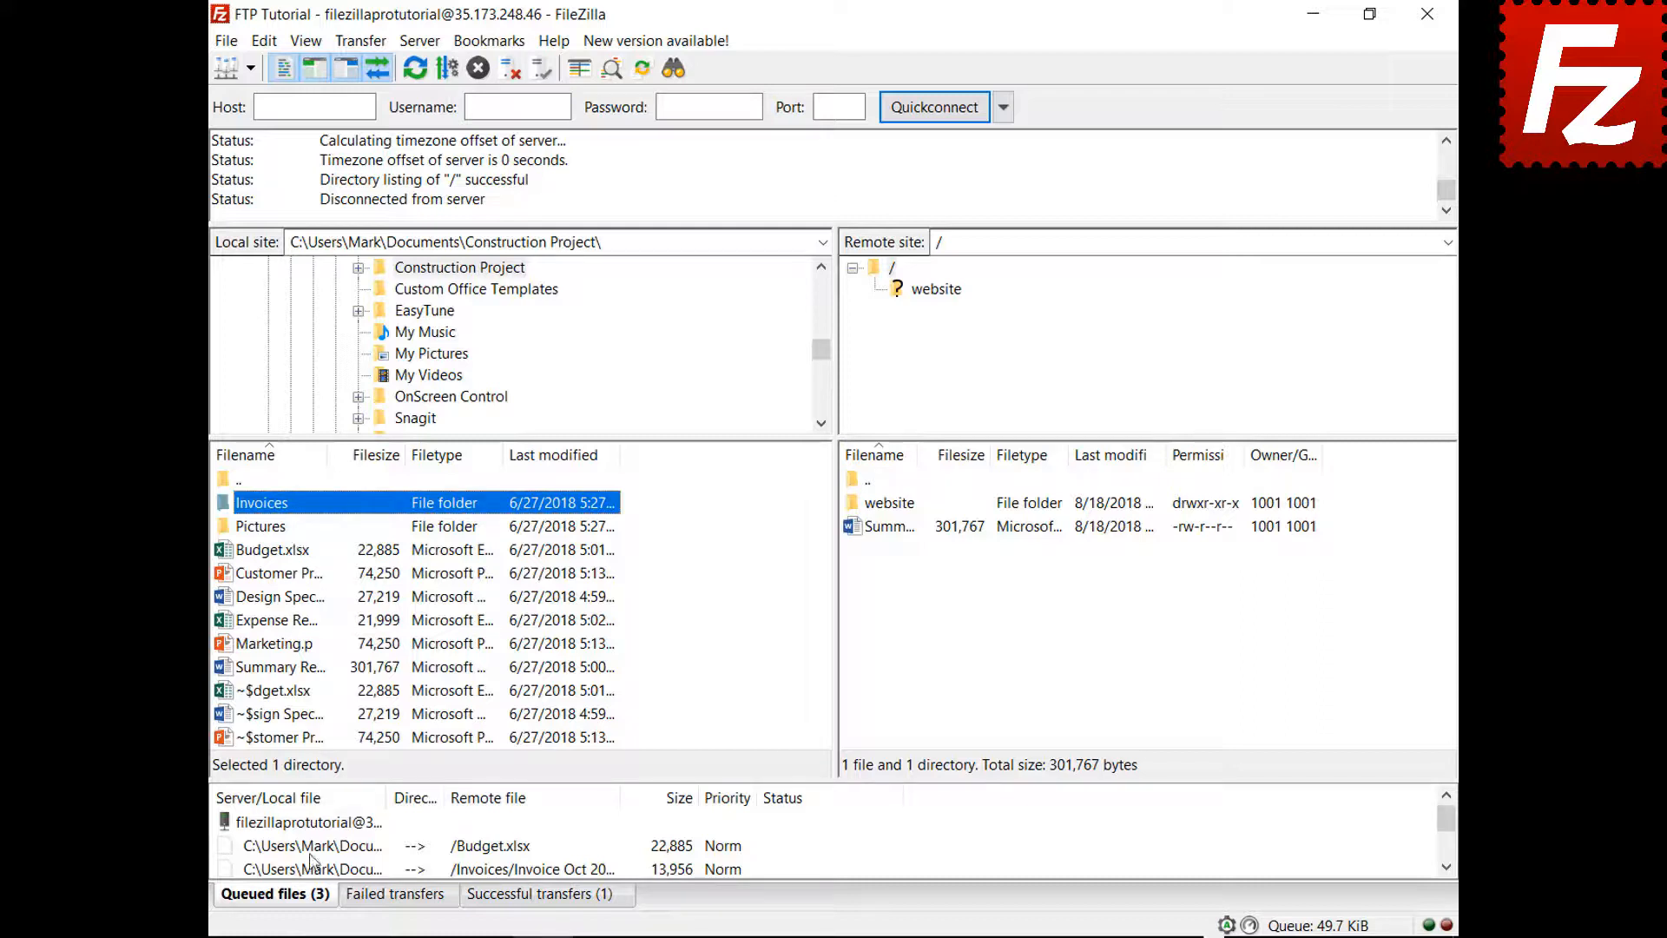
{"action": "right_click", "coordinate": [320, 823]}
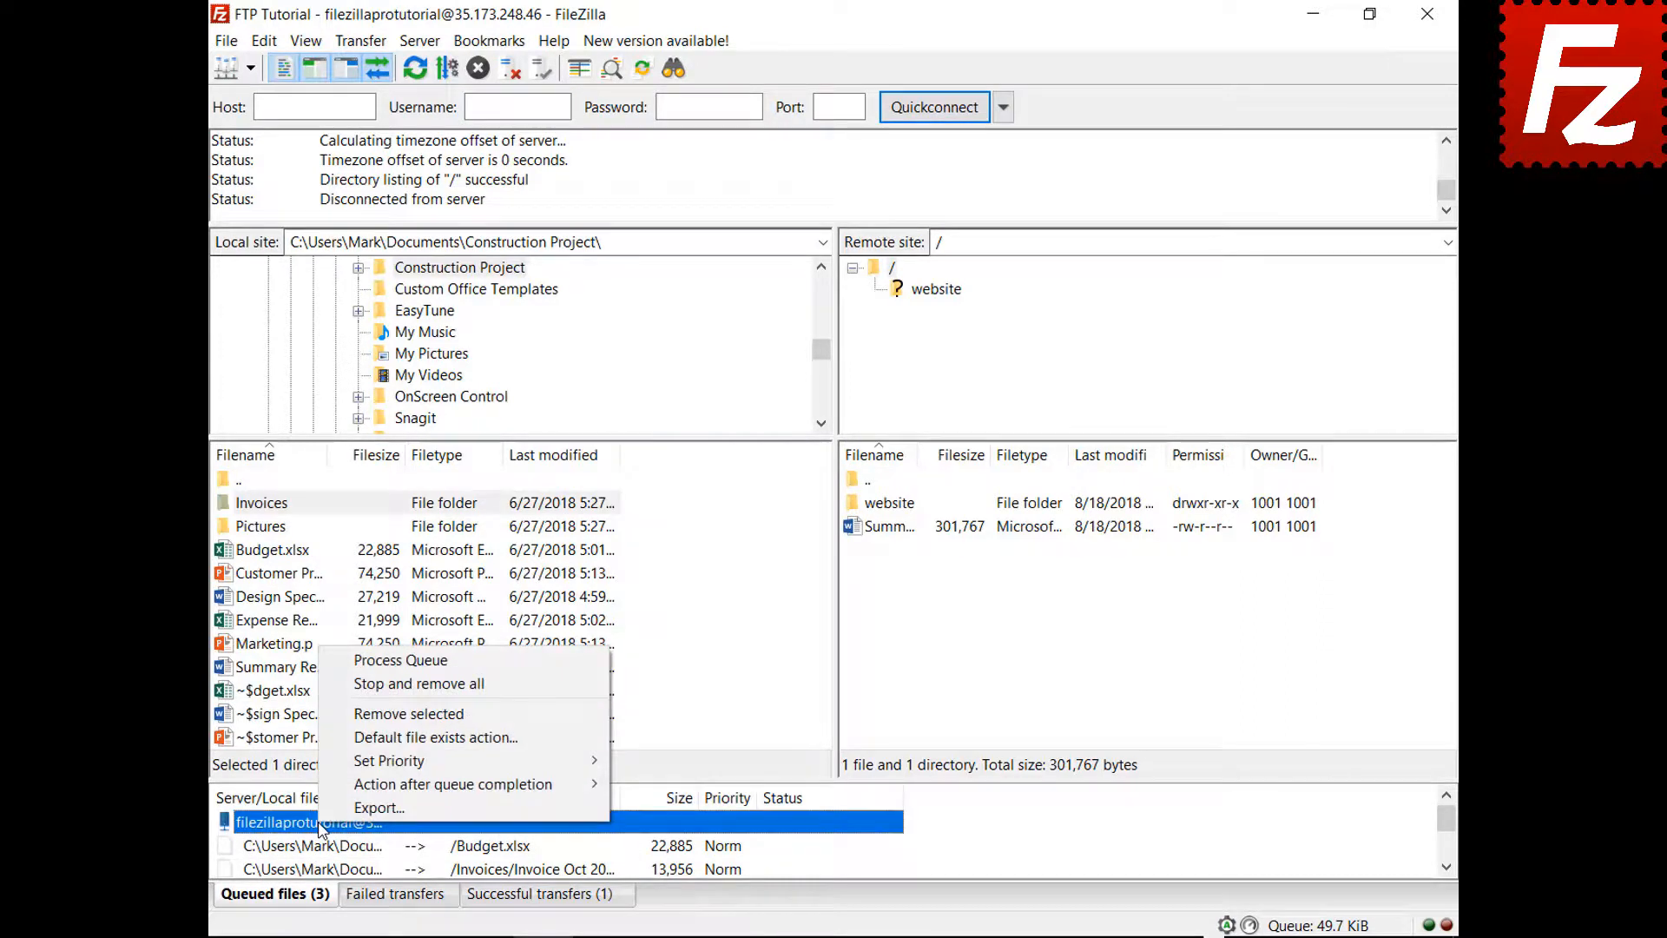
{"action": "left_click", "coordinate": [361, 665]}
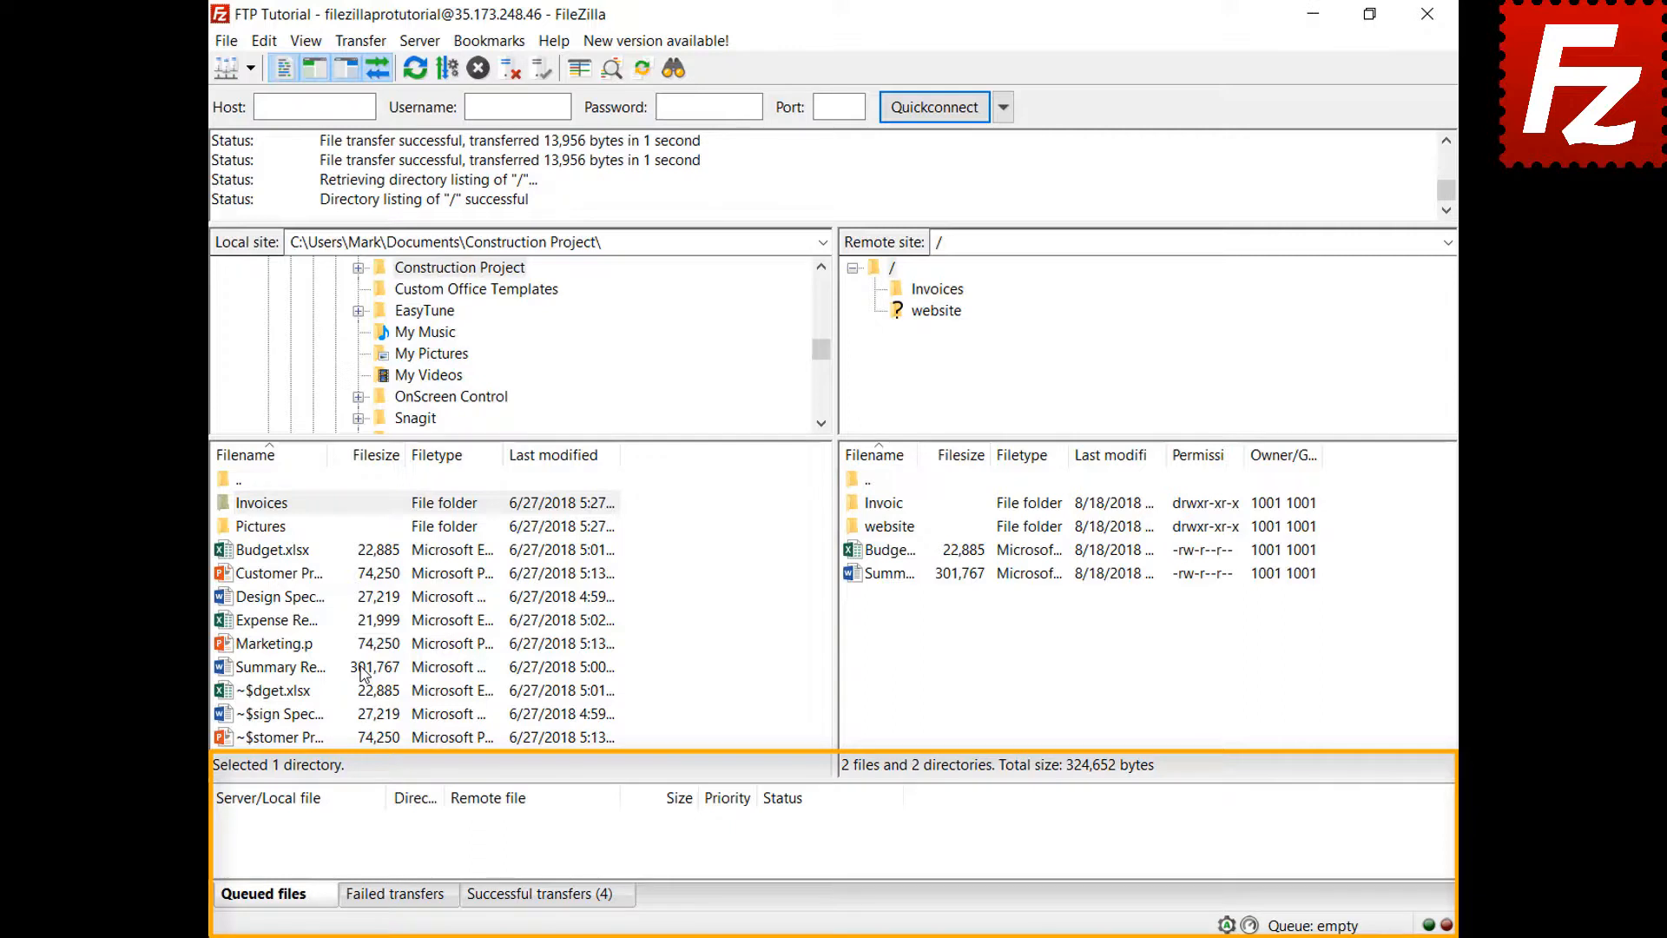
- Queue Design Specs.docx and Expense Report.xlsx for upload and sort the queue by size
{"action": "right_click", "coordinate": [288, 599]}
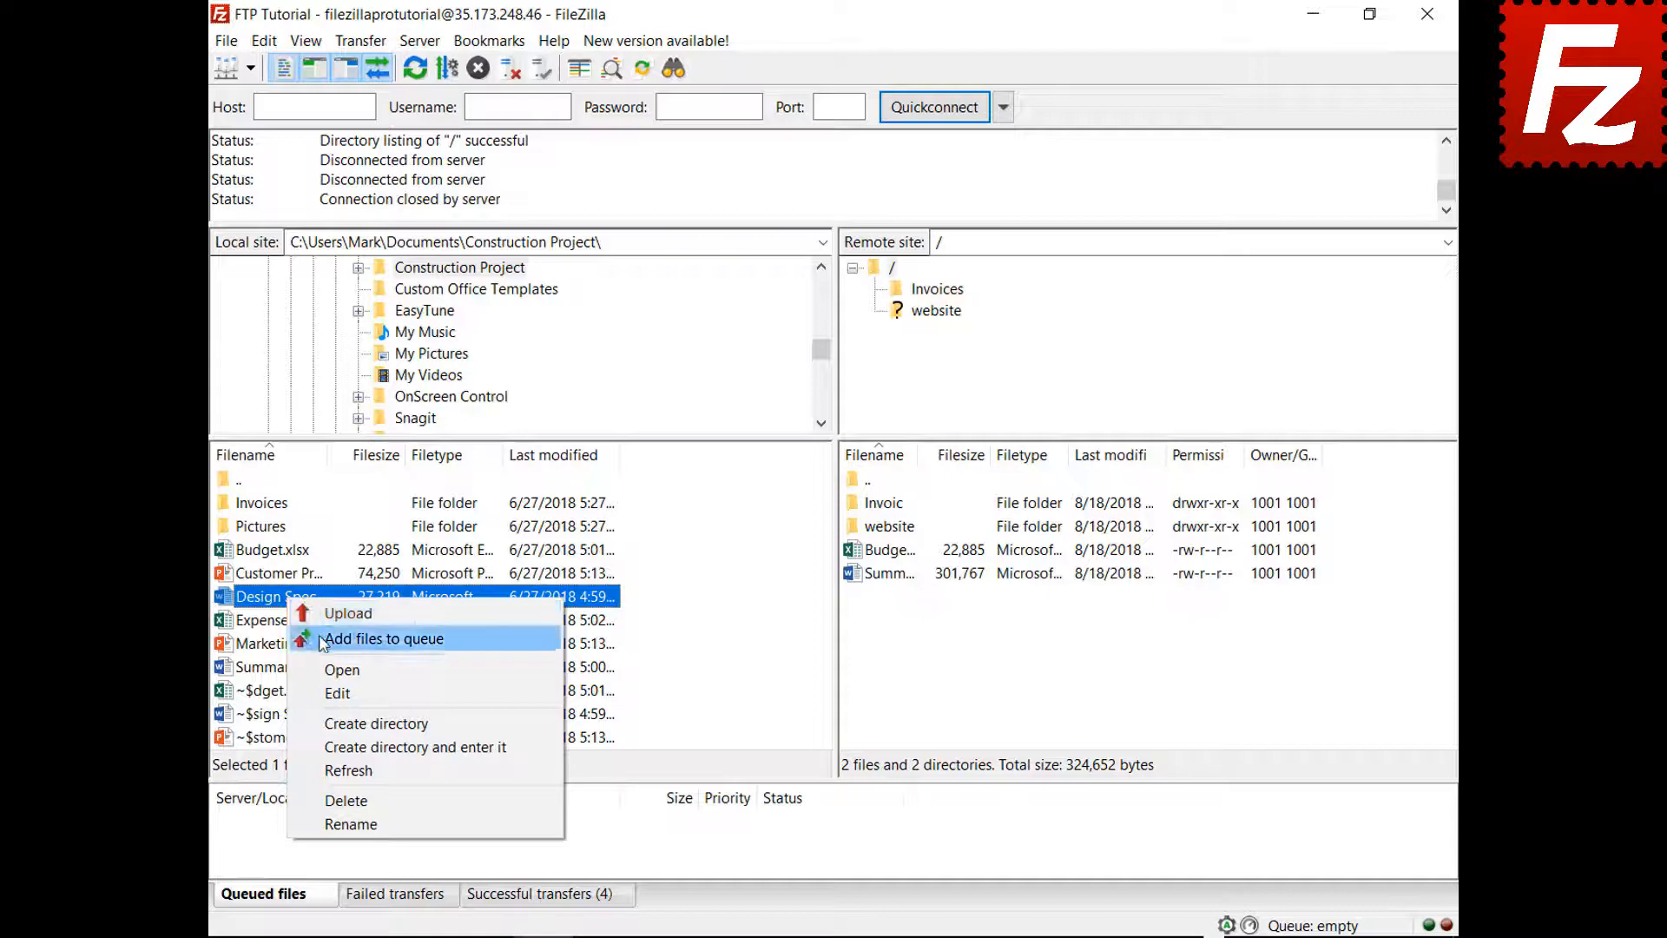
{"action": "left_click", "coordinate": [302, 638]}
{"action": "right_click", "coordinate": [298, 623]}
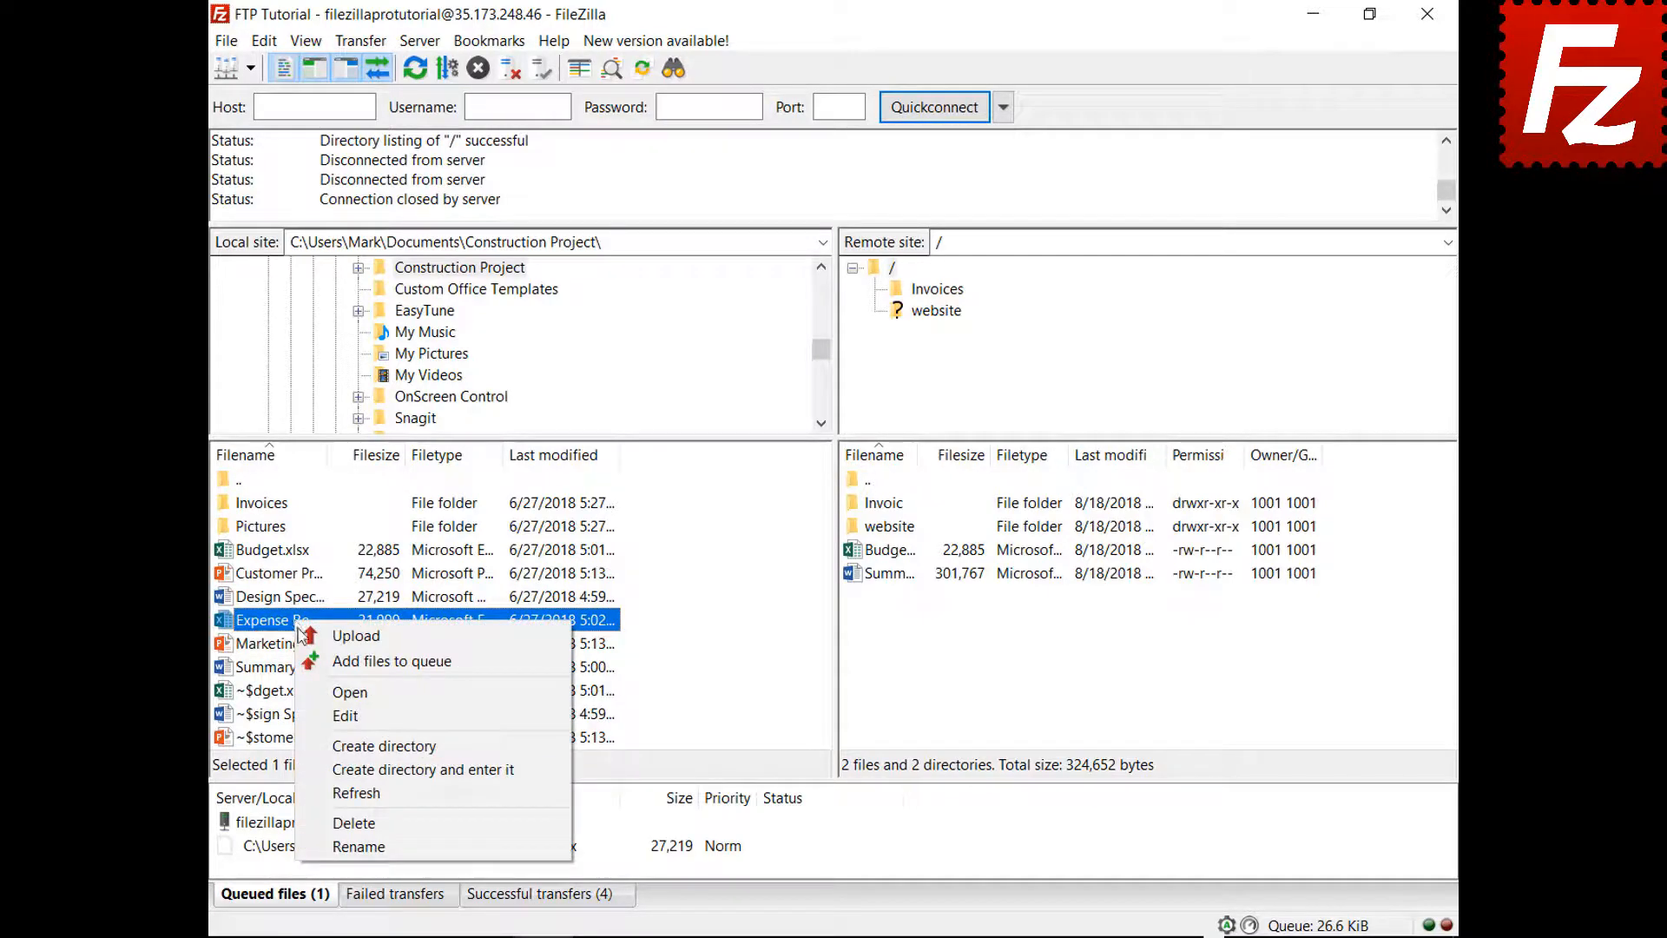
{"action": "left_click", "coordinate": [321, 657]}
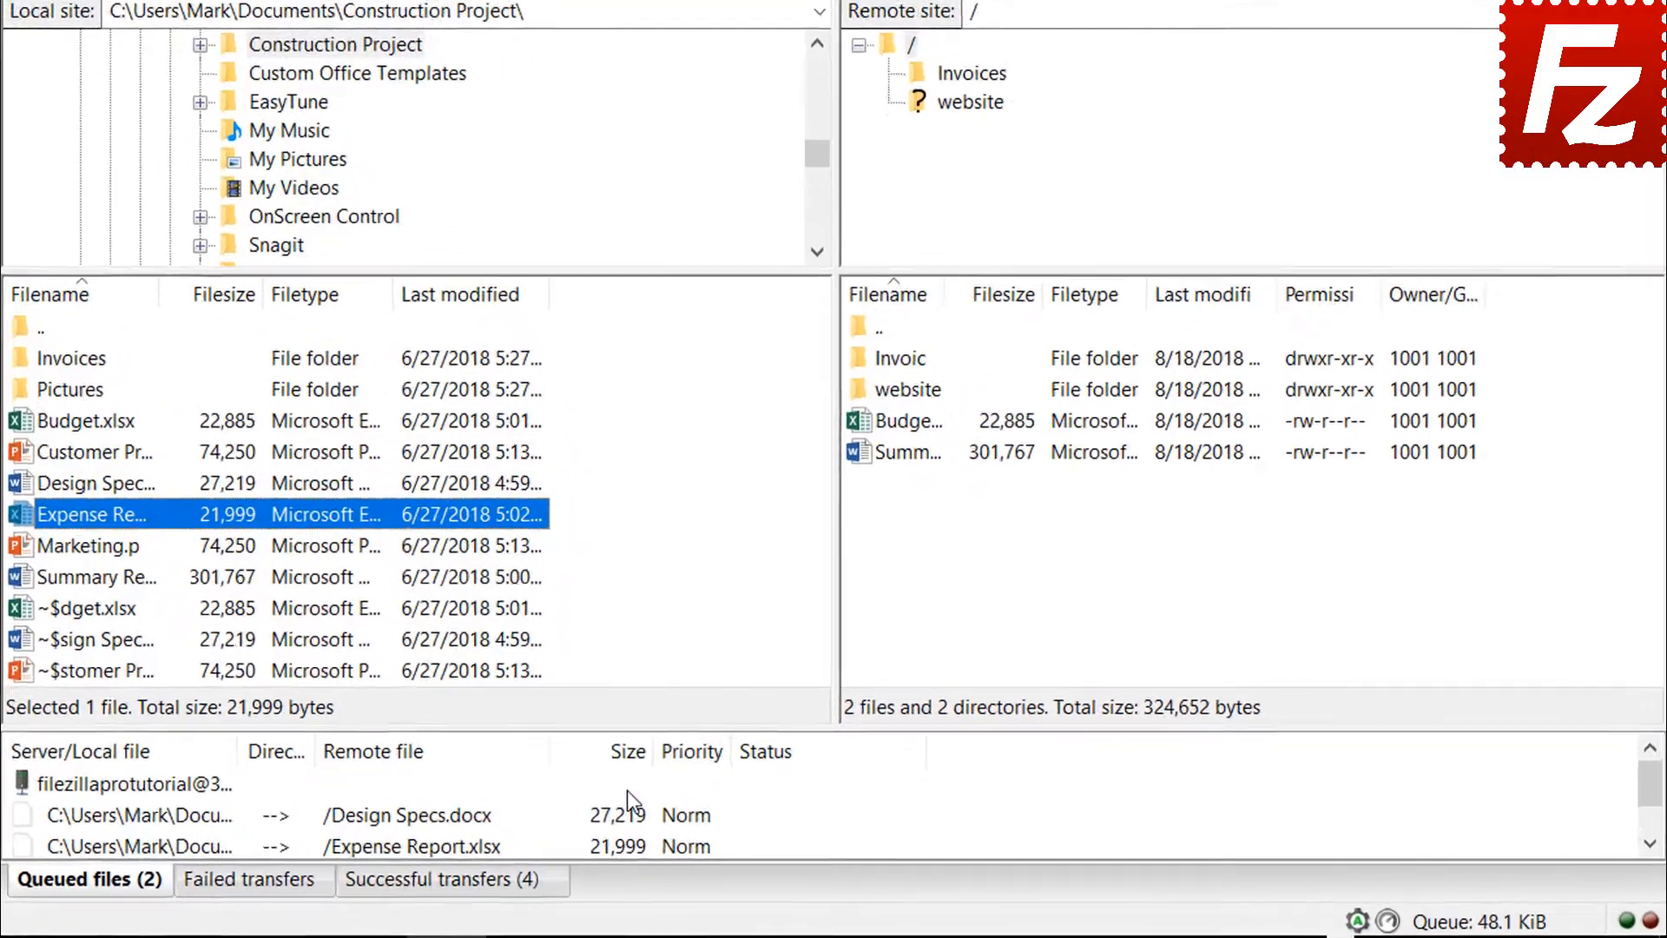
{"action": "left_click", "coordinate": [611, 747]}
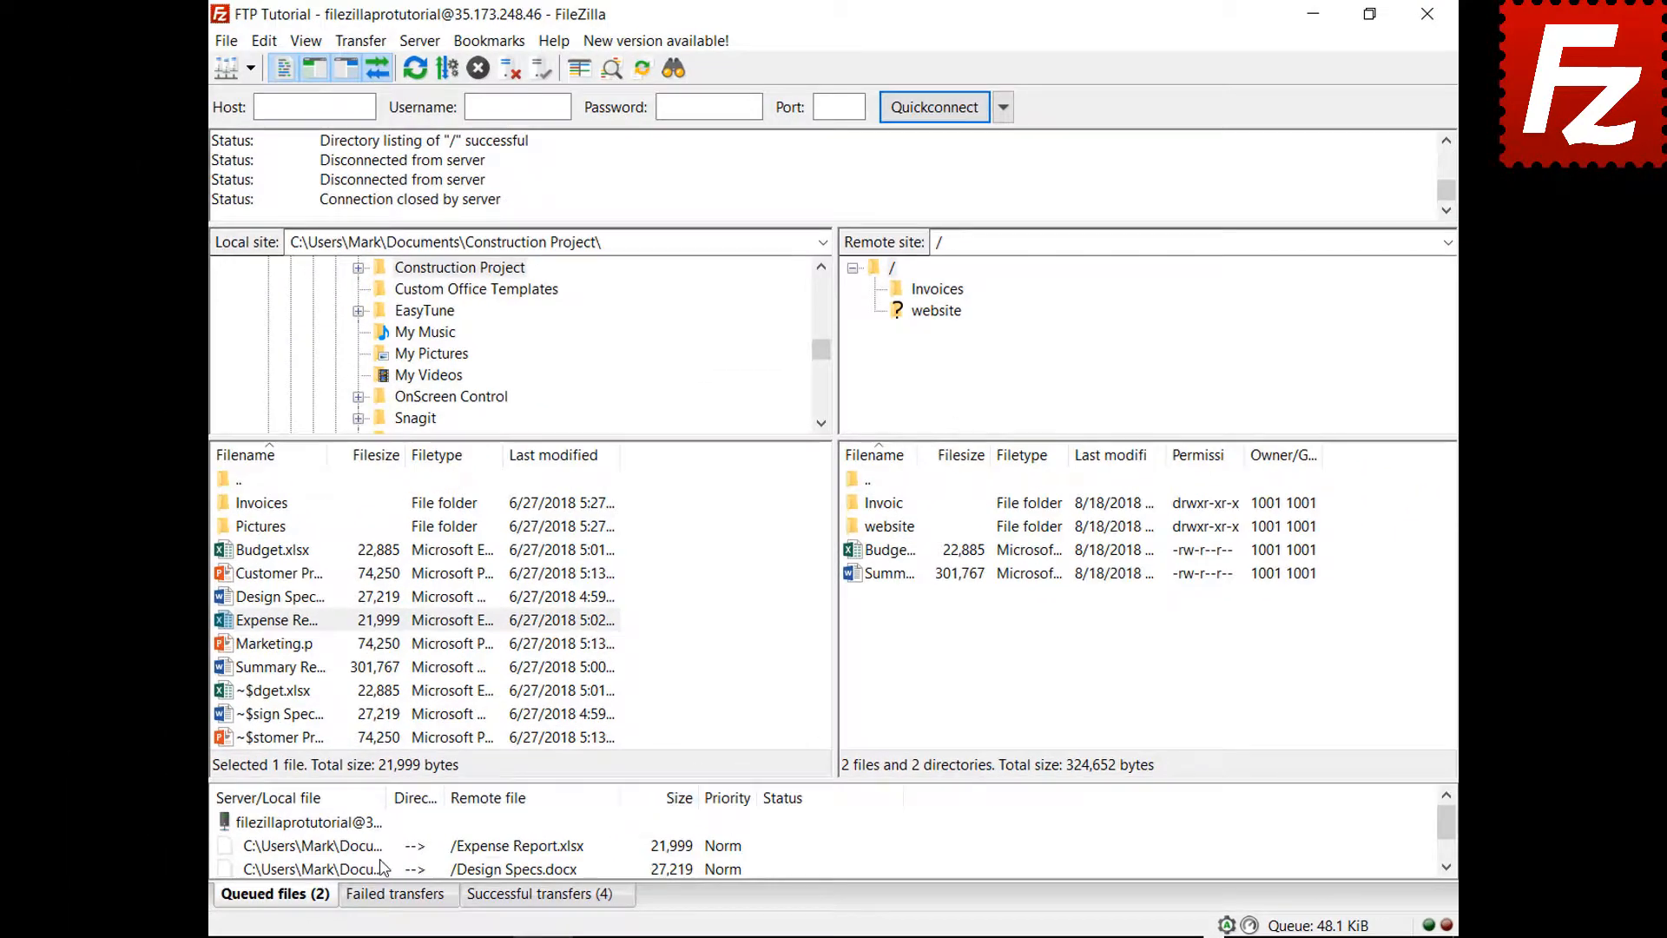
- Give Expense Report.xlsx the highest transfer priority and process the upload queue
{"action": "left_click", "coordinate": [380, 846]}
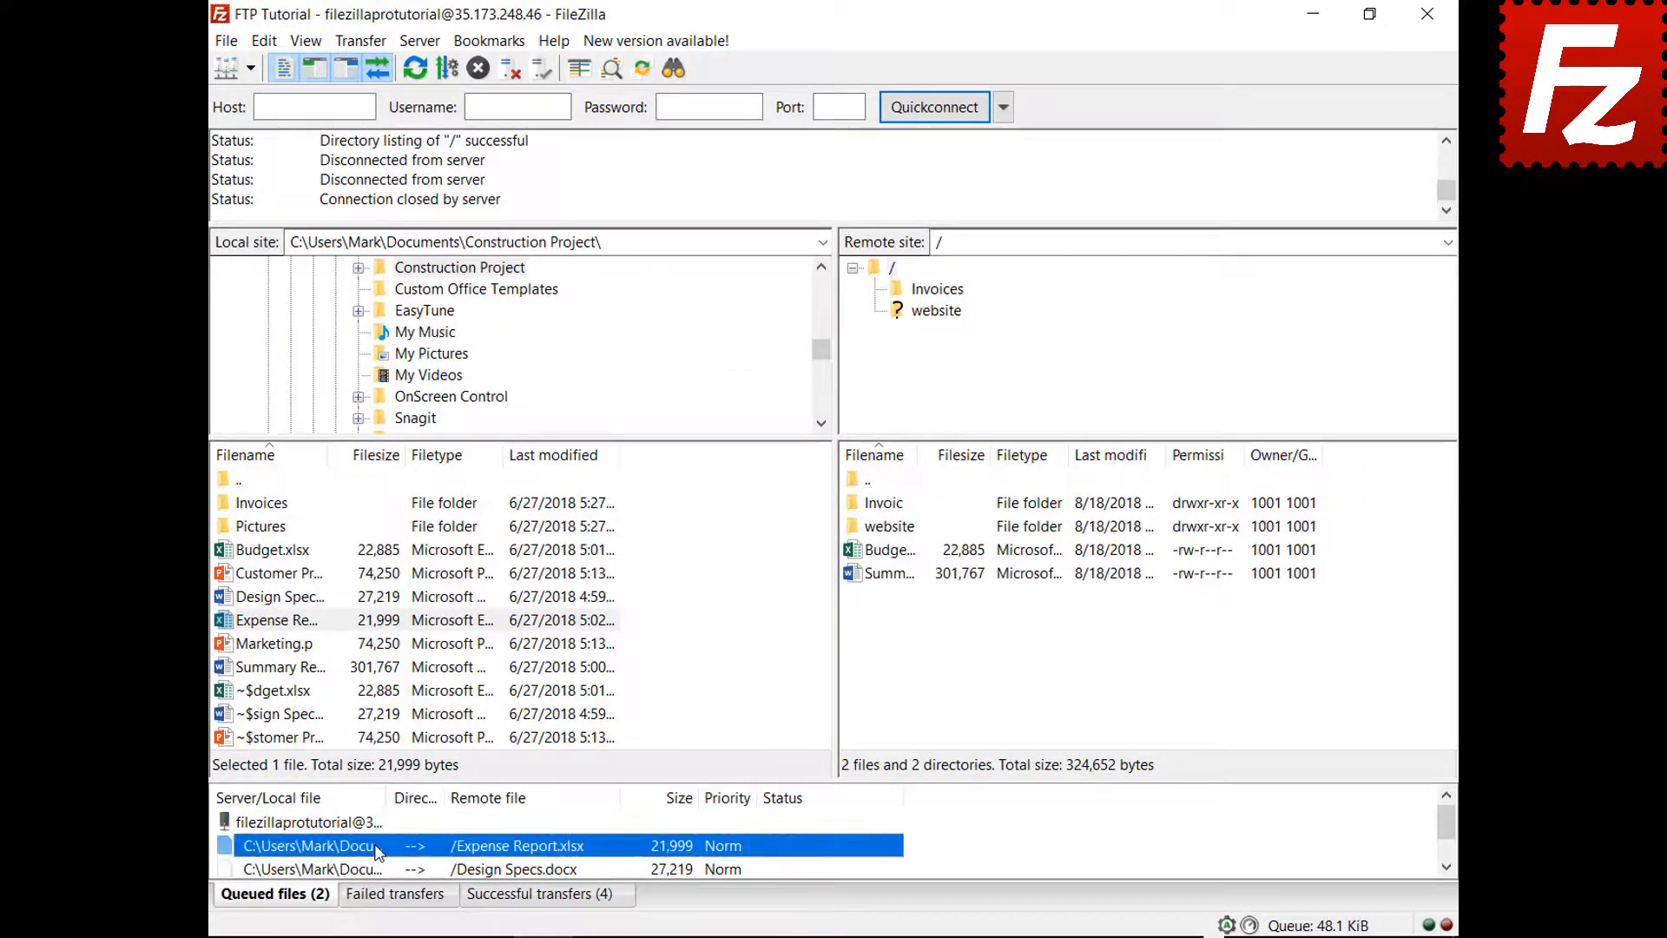
{"action": "right_click", "coordinate": [379, 844]}
{"action": "mouse_move", "coordinate": [426, 795]}
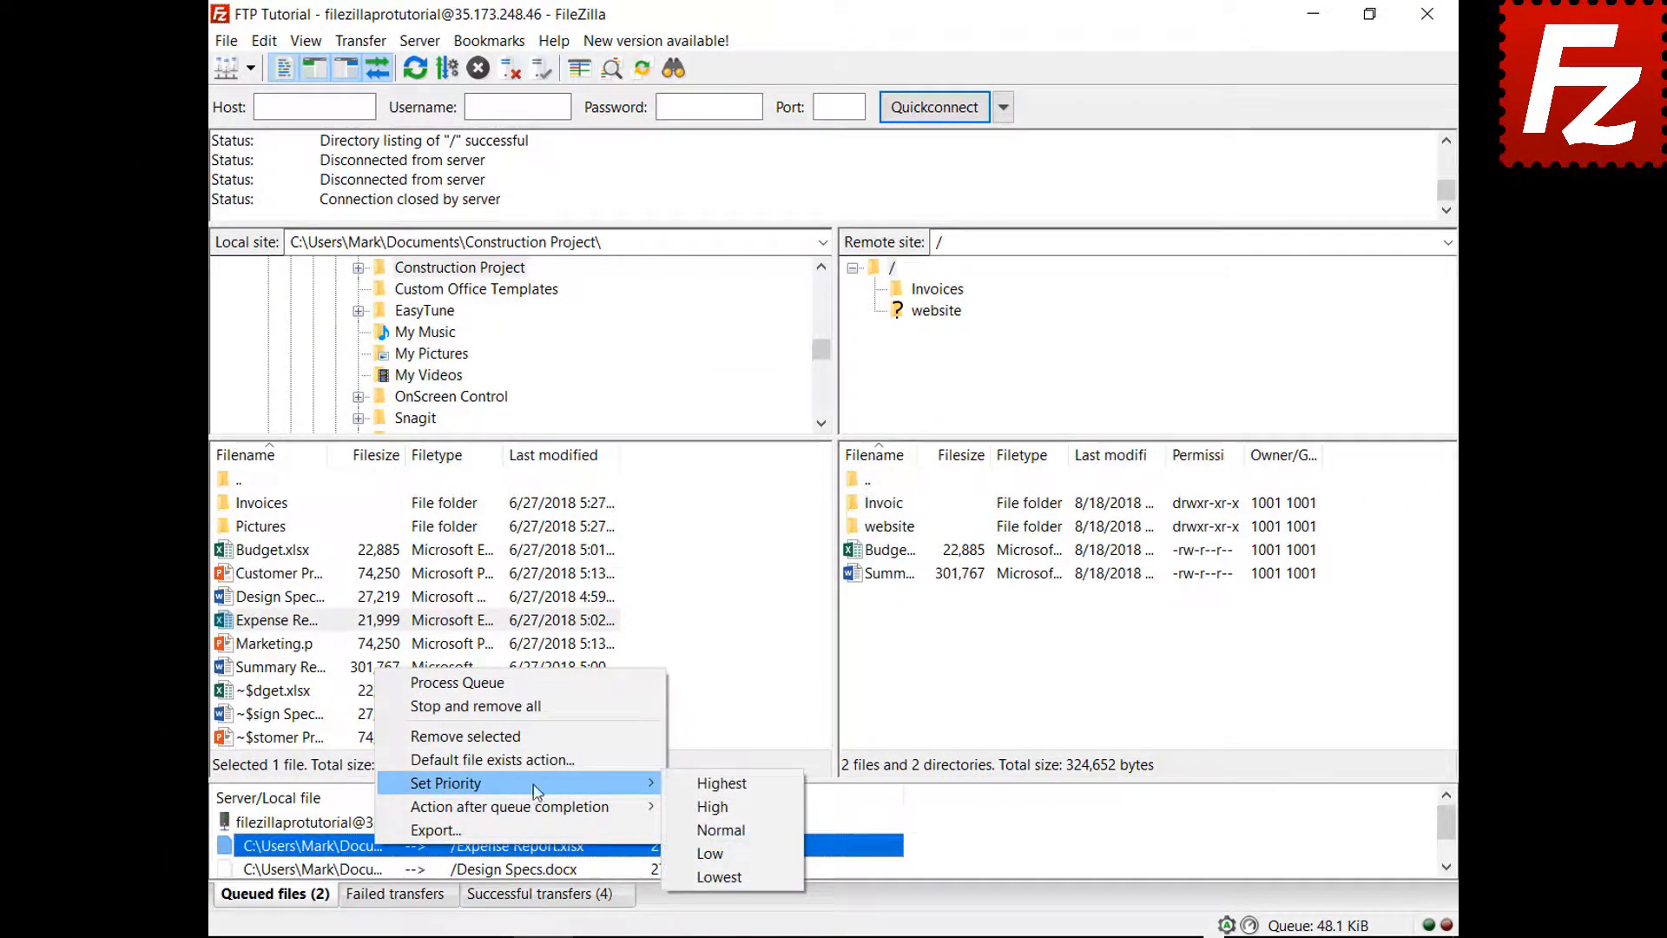
{"action": "left_click", "coordinate": [710, 784]}
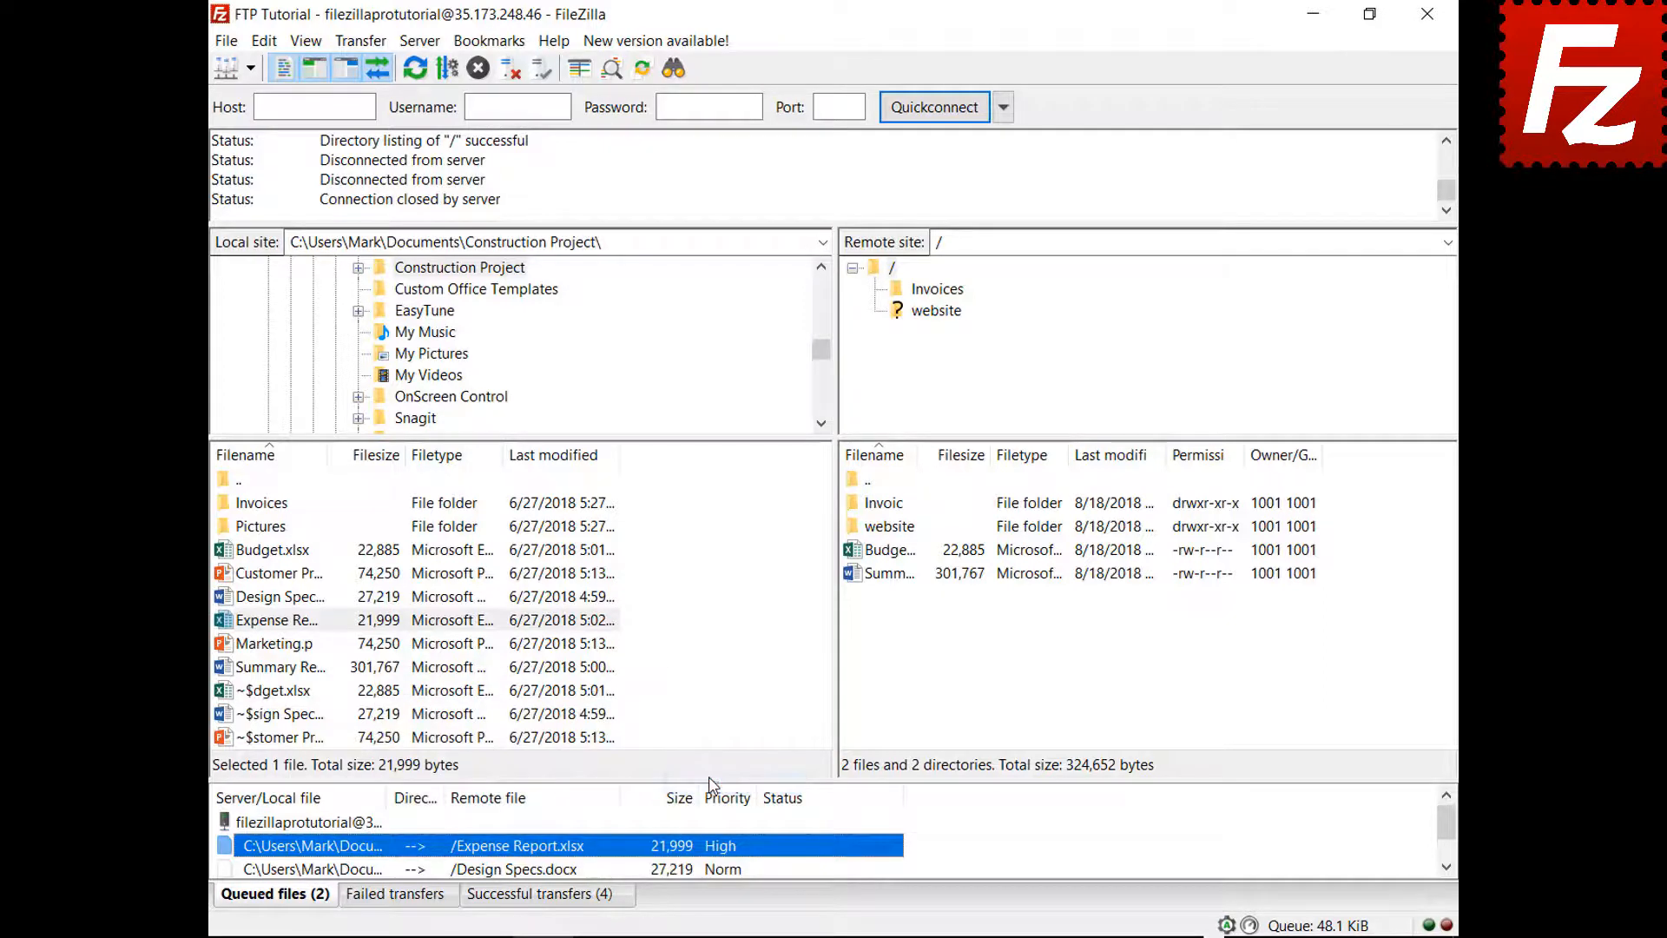
{"action": "right_click", "coordinate": [351, 821]}
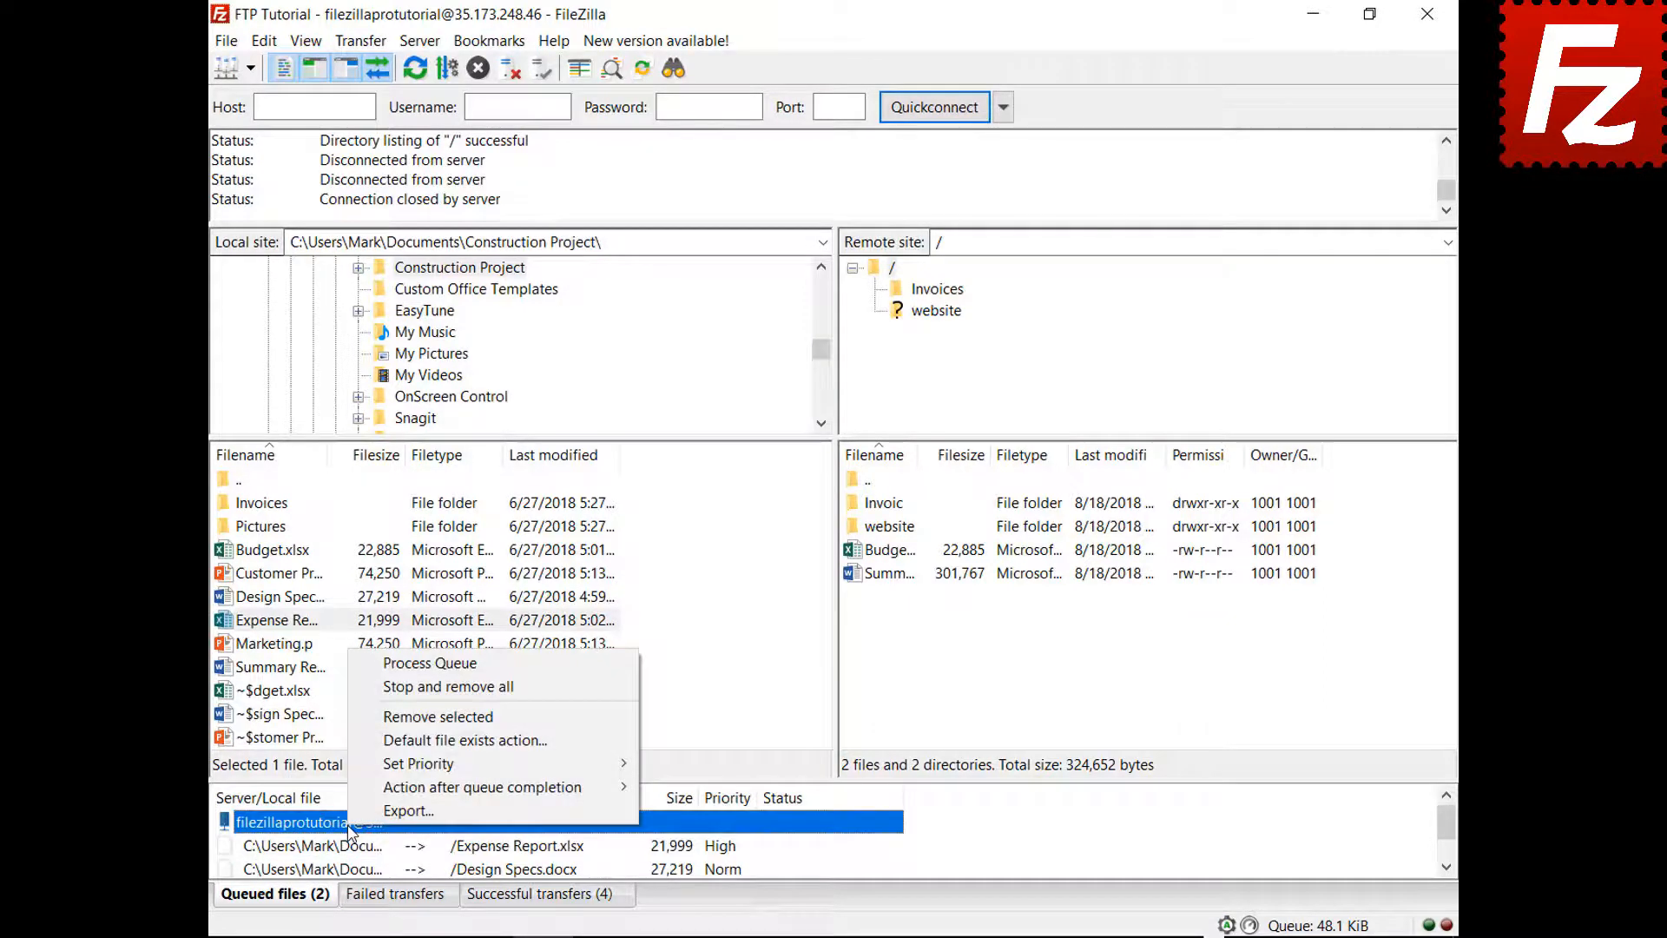
{"action": "left_click", "coordinate": [447, 665]}
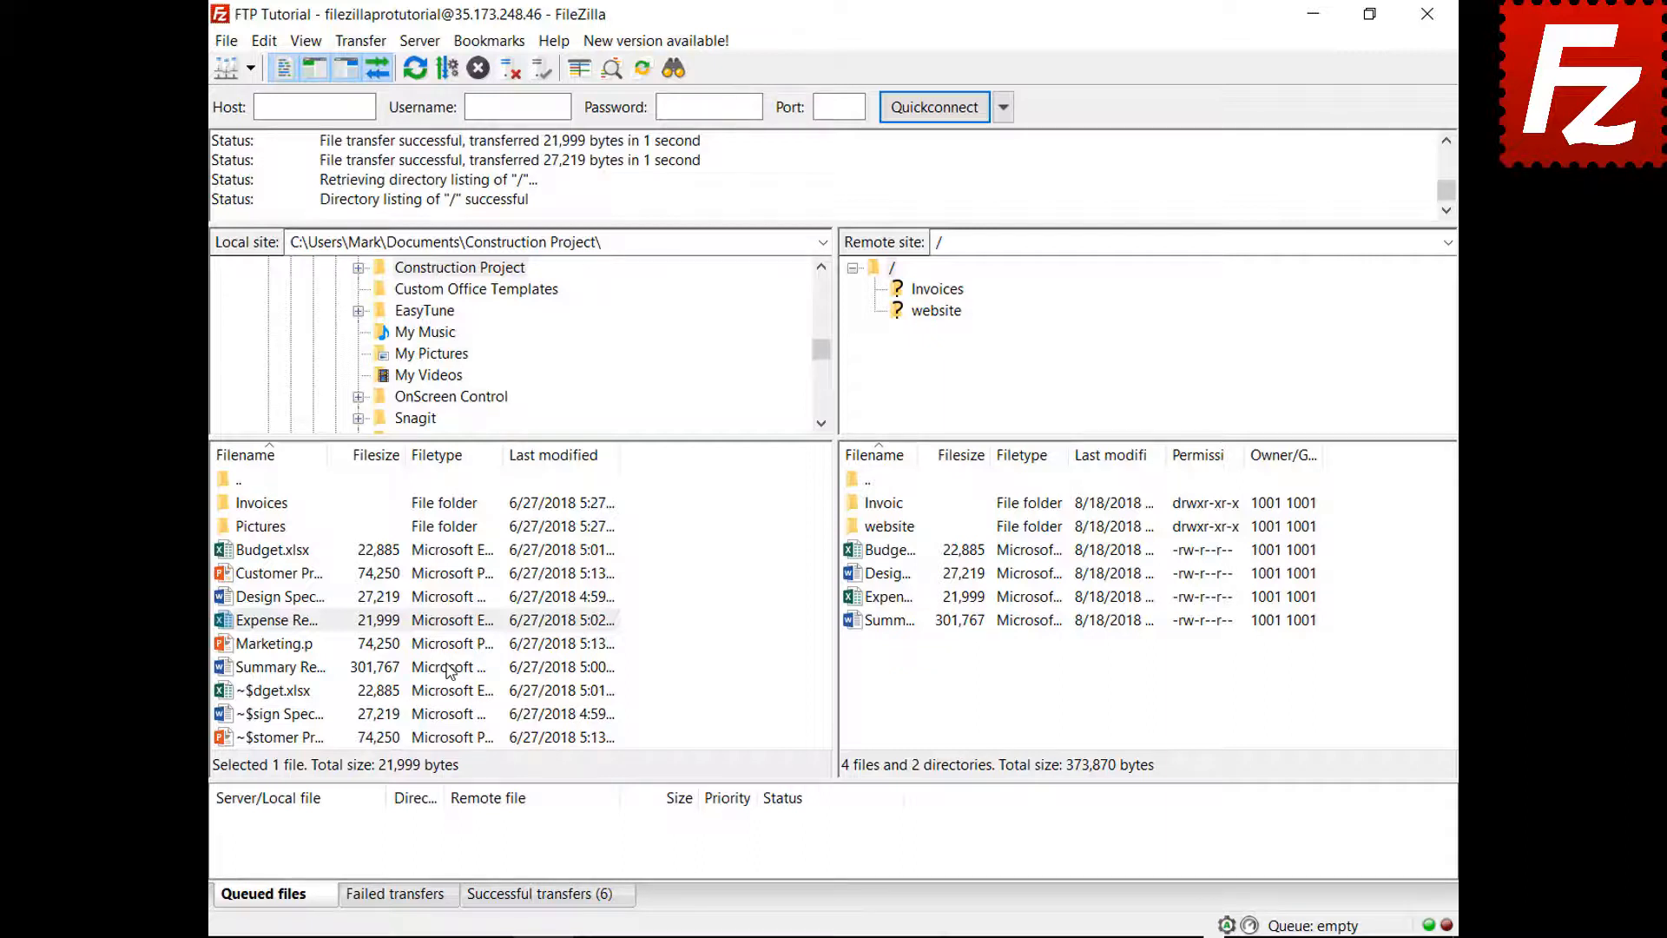
- Queue Budget.xlsx again and review the Transfers File exists action settings without changing them
{"action": "right_click", "coordinate": [301, 554]}
{"action": "left_click", "coordinate": [322, 595]}
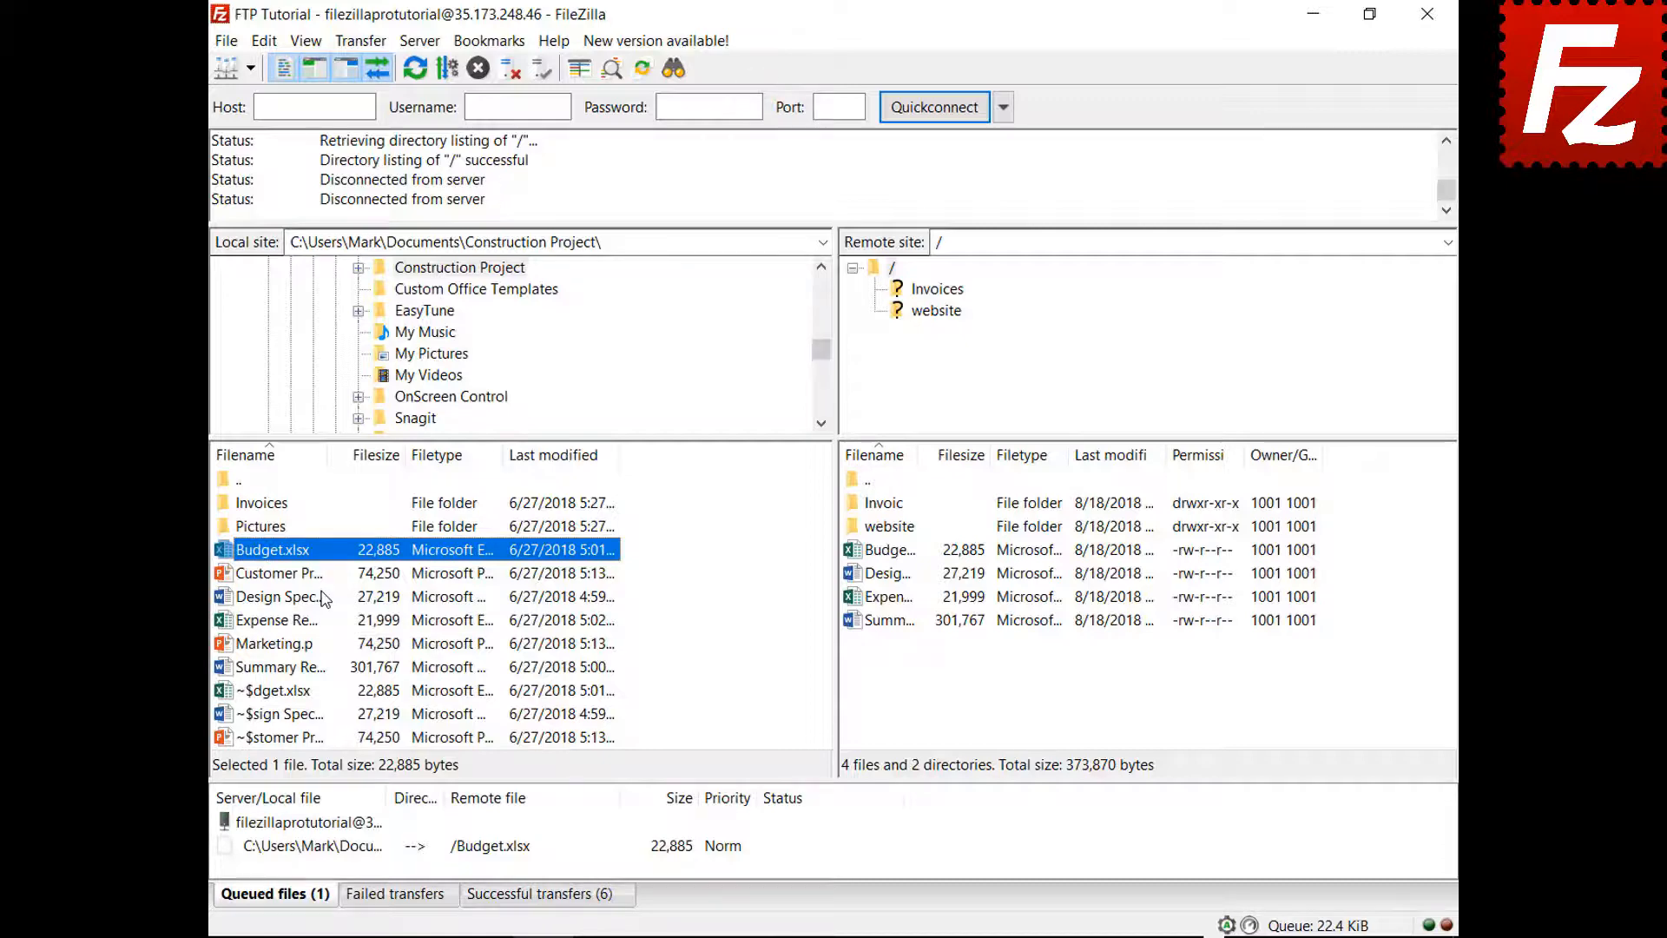
{"action": "left_click", "coordinate": [263, 43]}
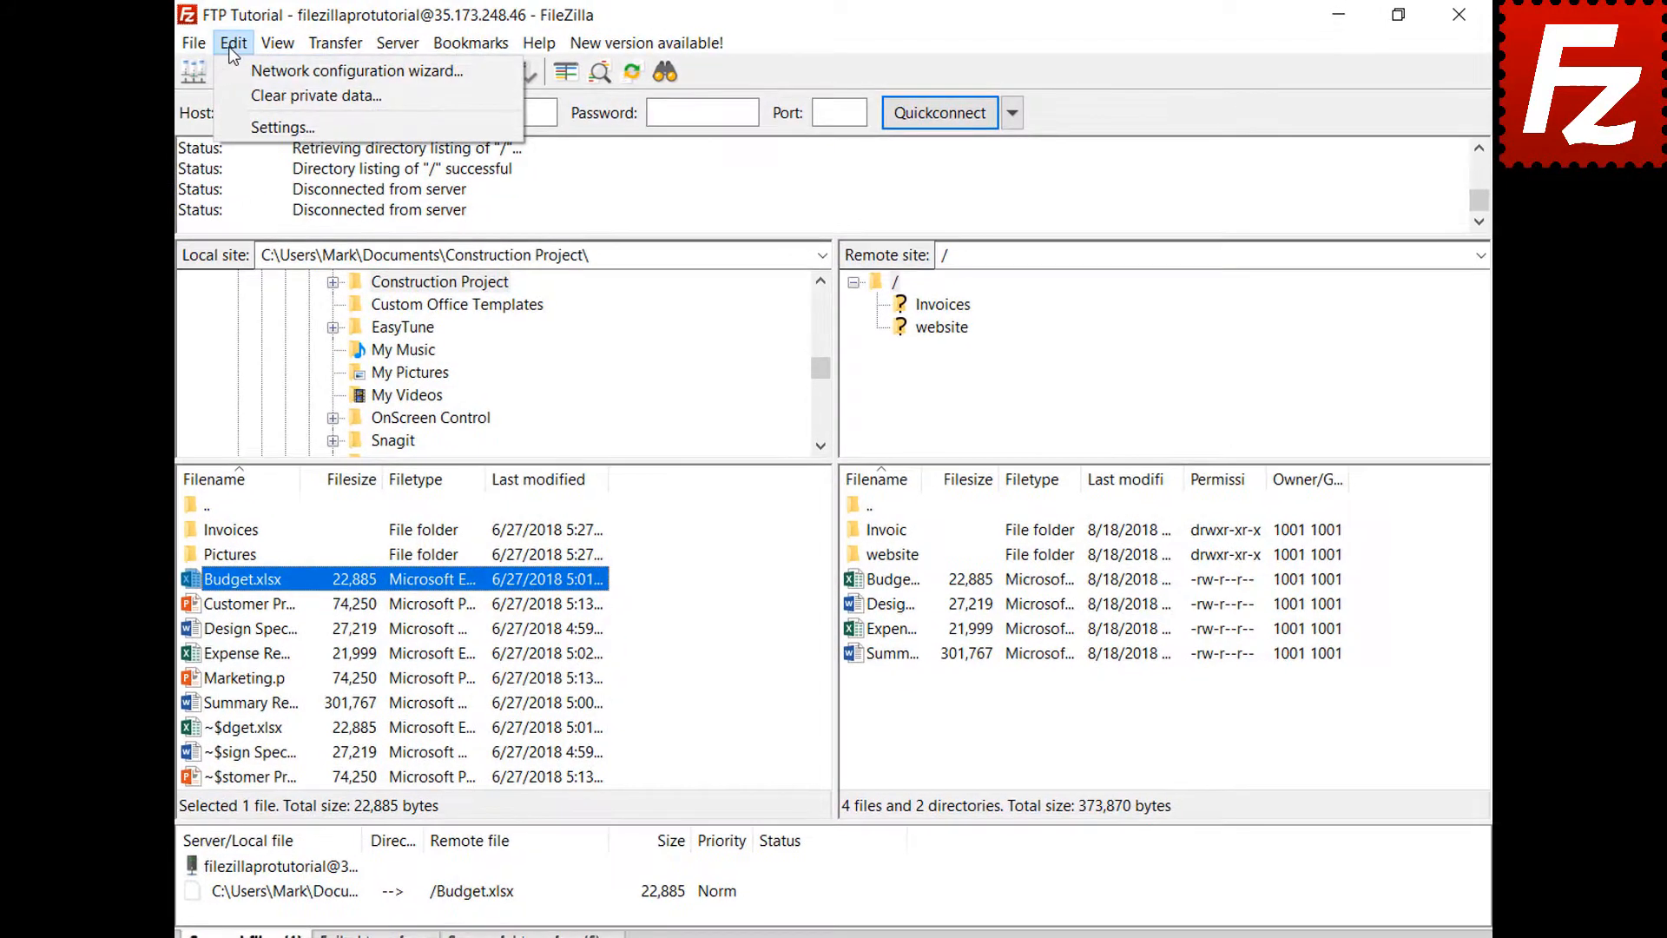
{"action": "left_click", "coordinate": [231, 124]}
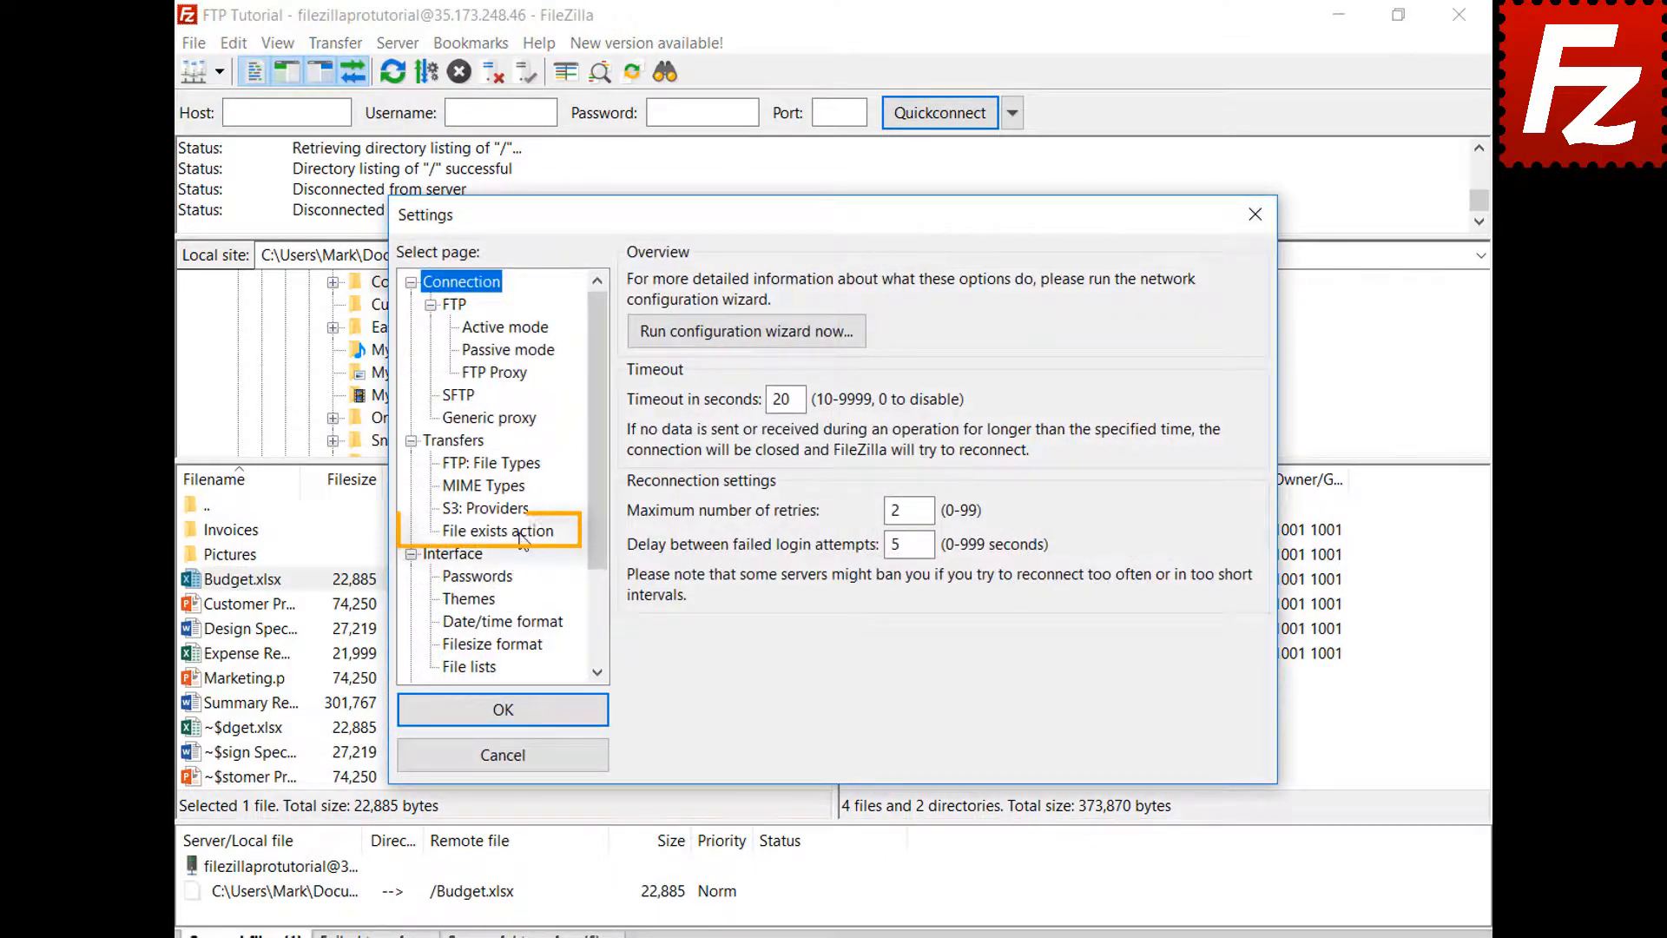
{"action": "left_click", "coordinate": [521, 533]}
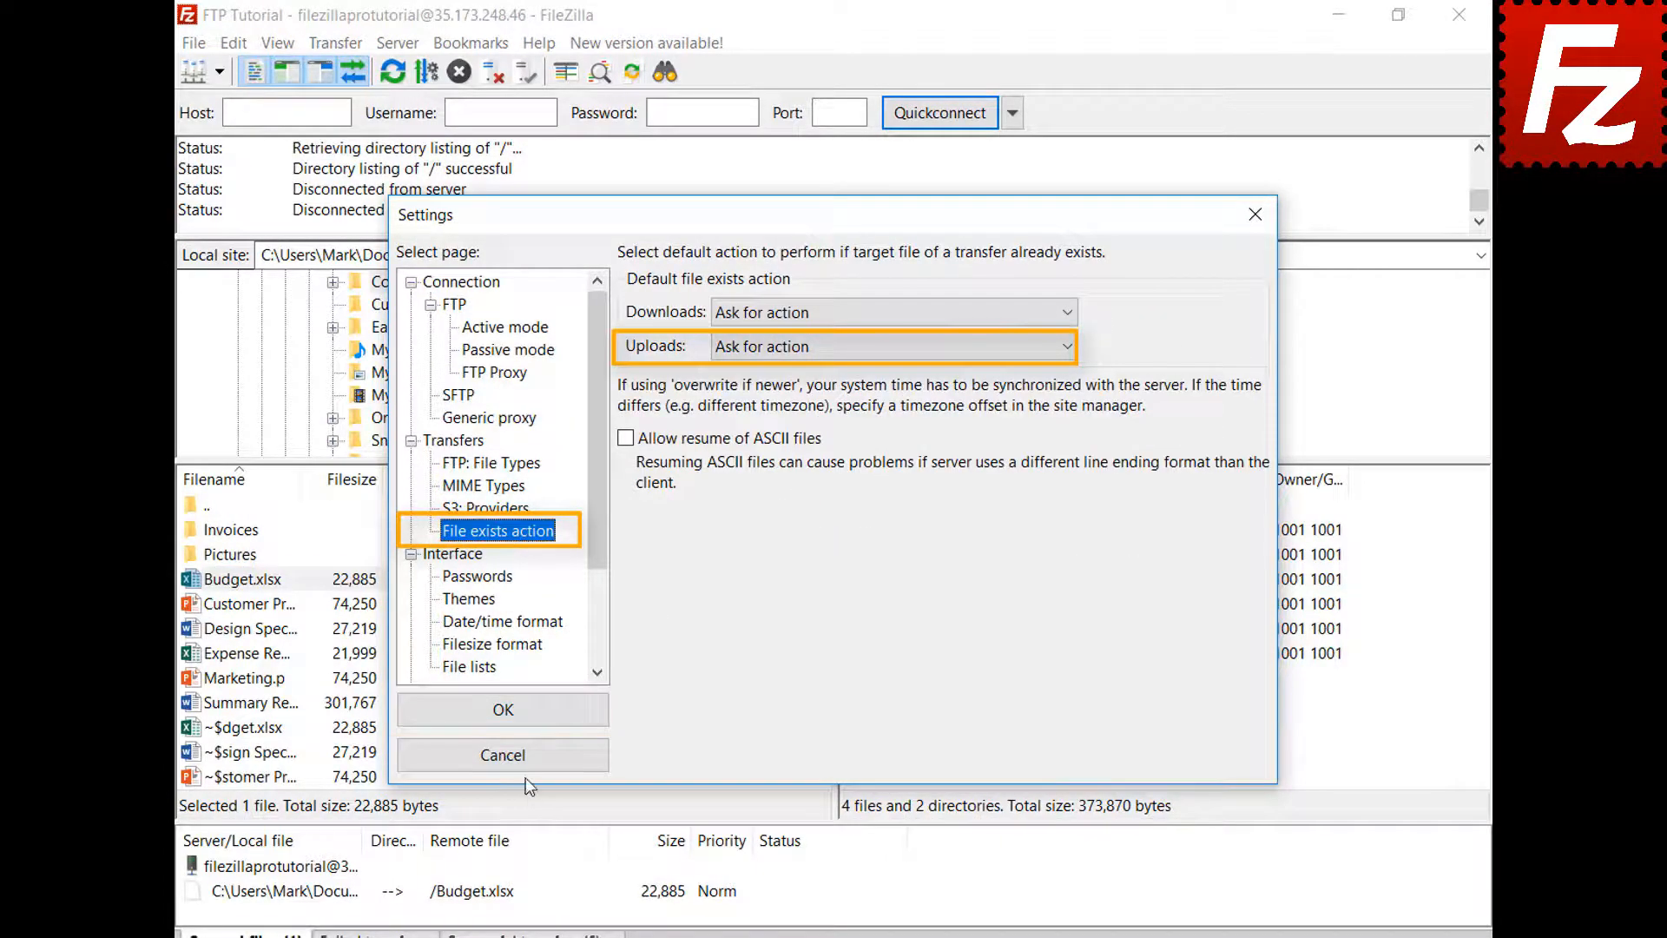
{"action": "left_click", "coordinate": [526, 763]}
{"action": "right_click", "coordinate": [380, 857]}
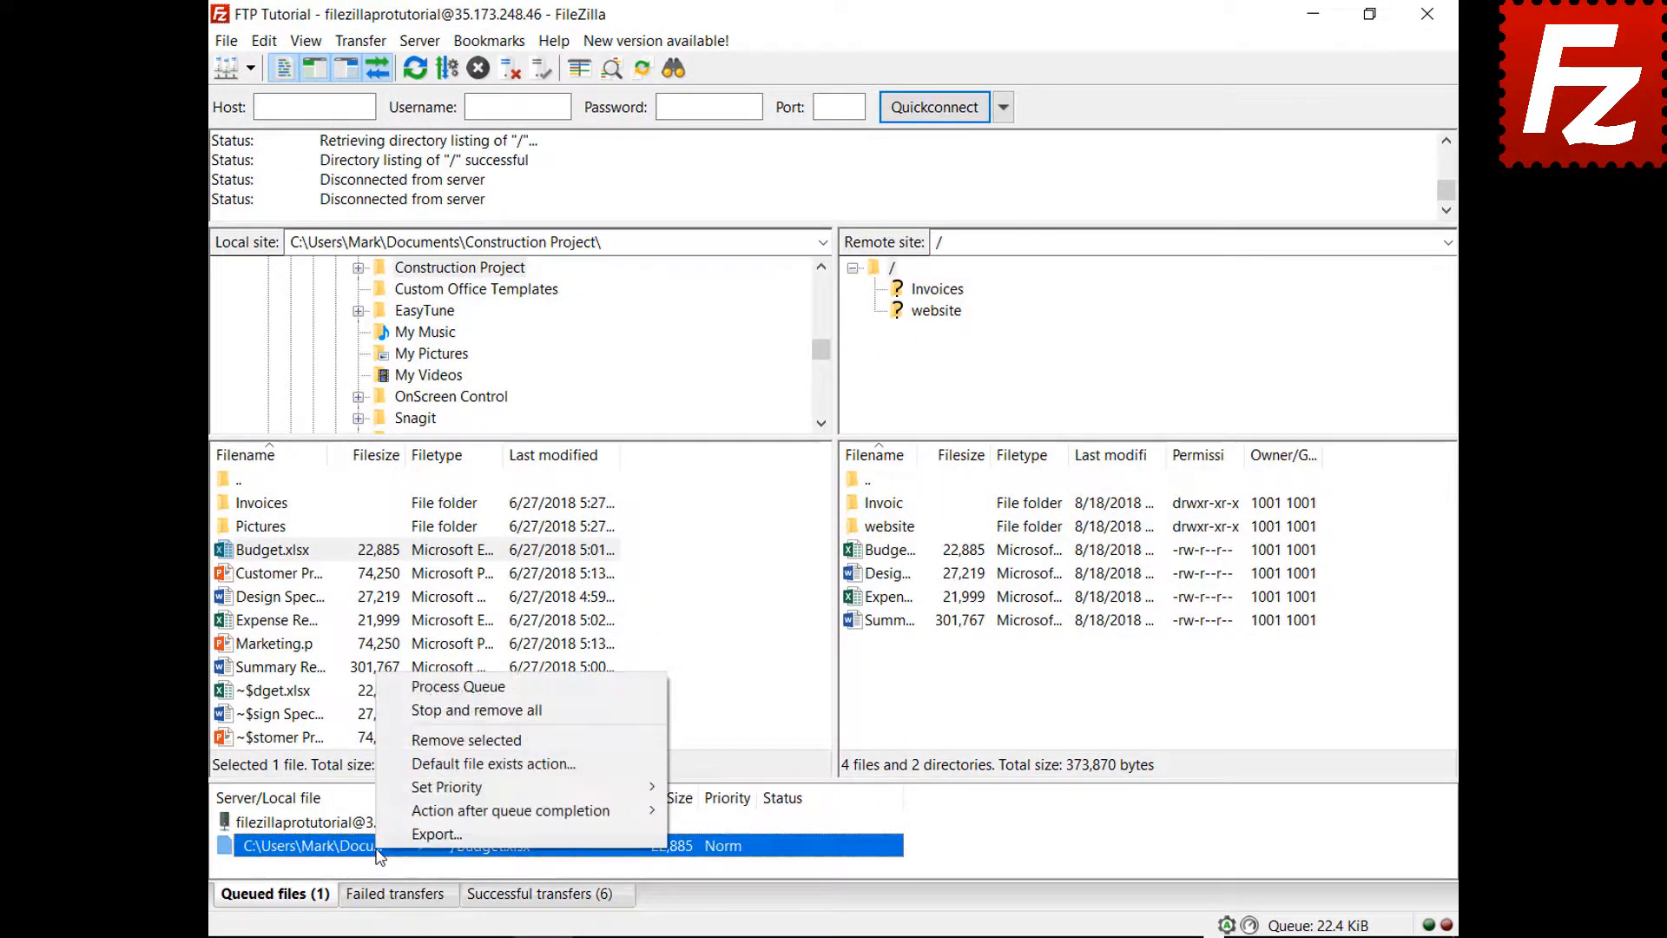
- Set queued Budget.xlsx's file-exists action to Overwrite file, then process the queue to re-upload it
{"action": "left_click", "coordinate": [493, 763]}
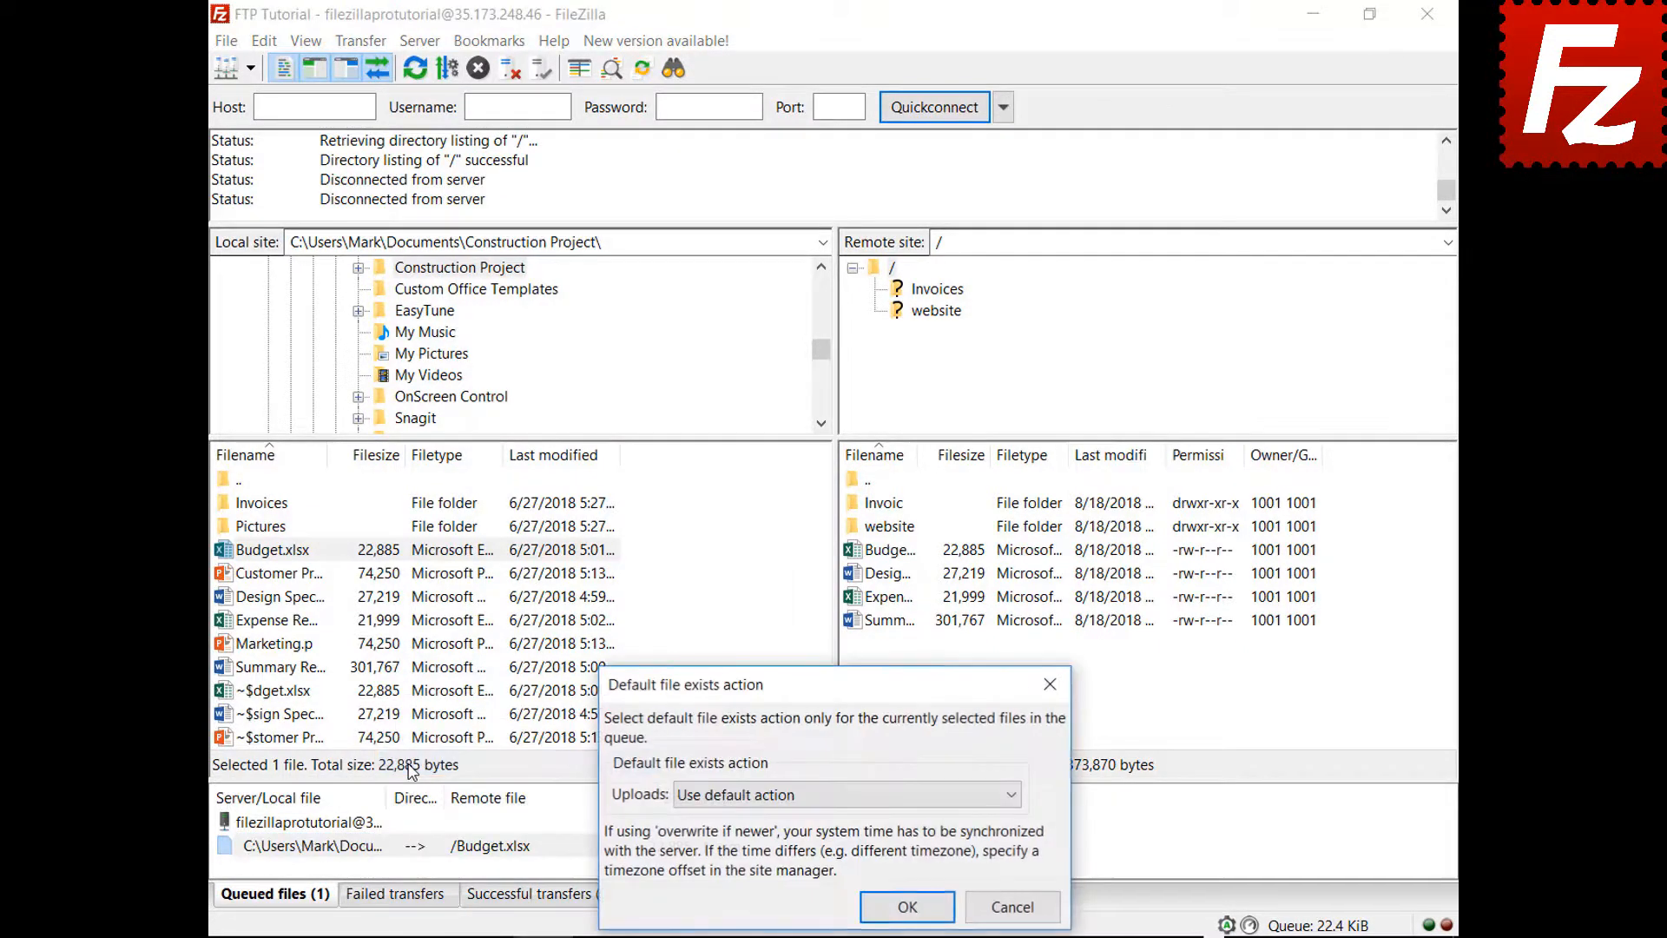
{"action": "left_click", "coordinate": [727, 806]}
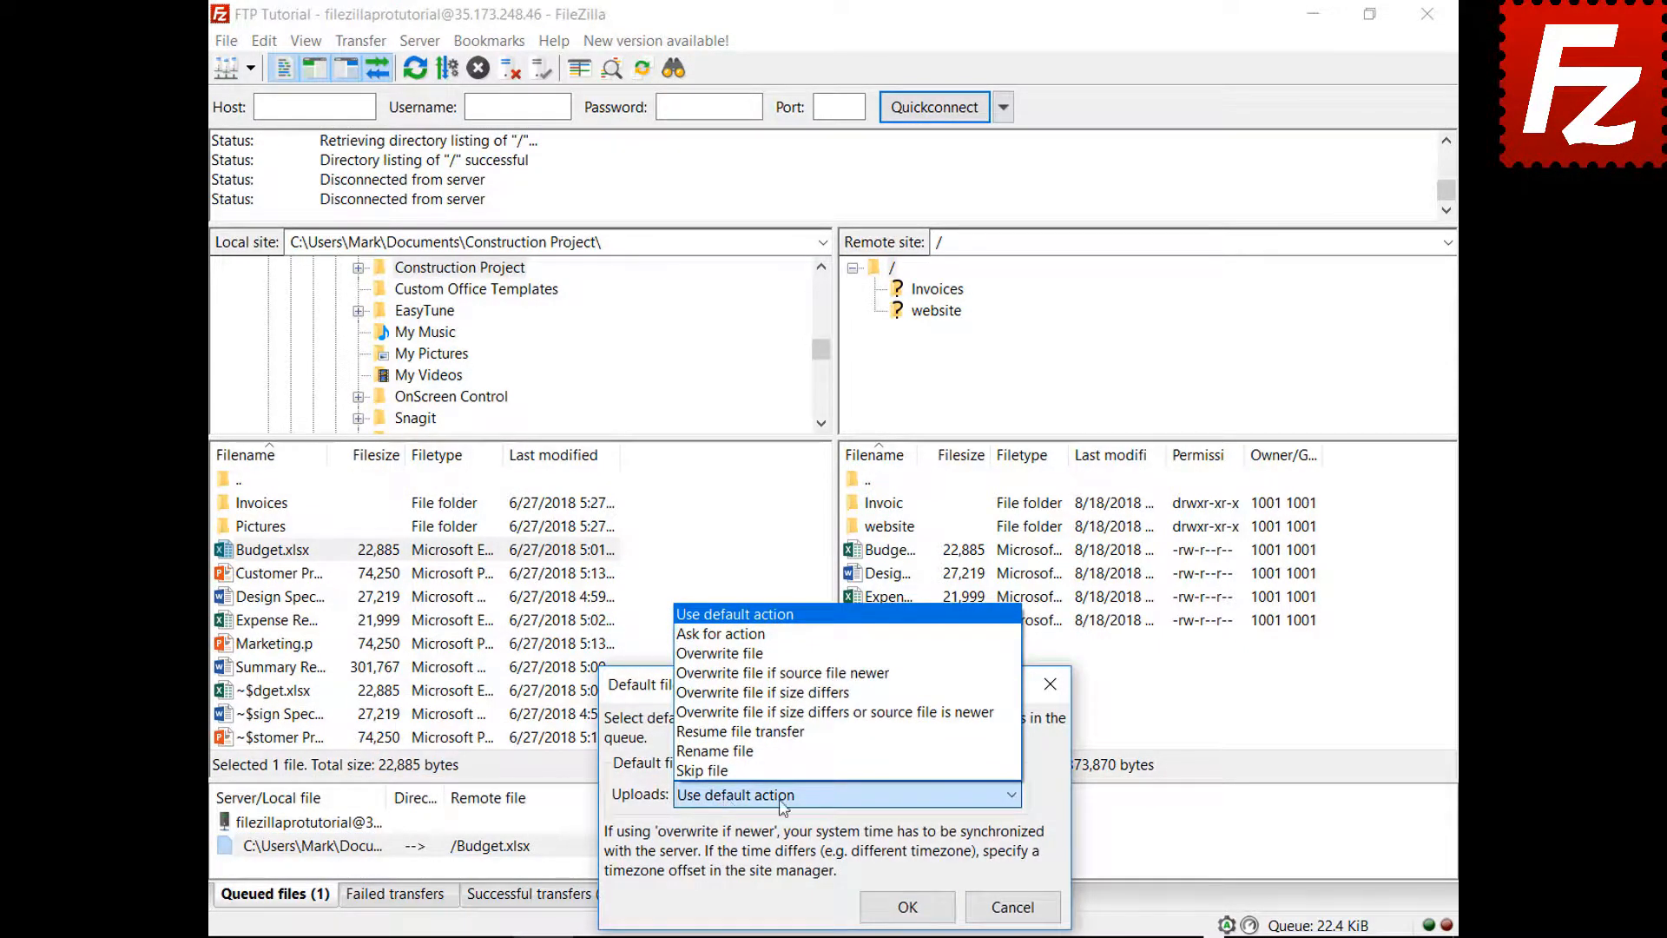
{"action": "left_click", "coordinate": [765, 653]}
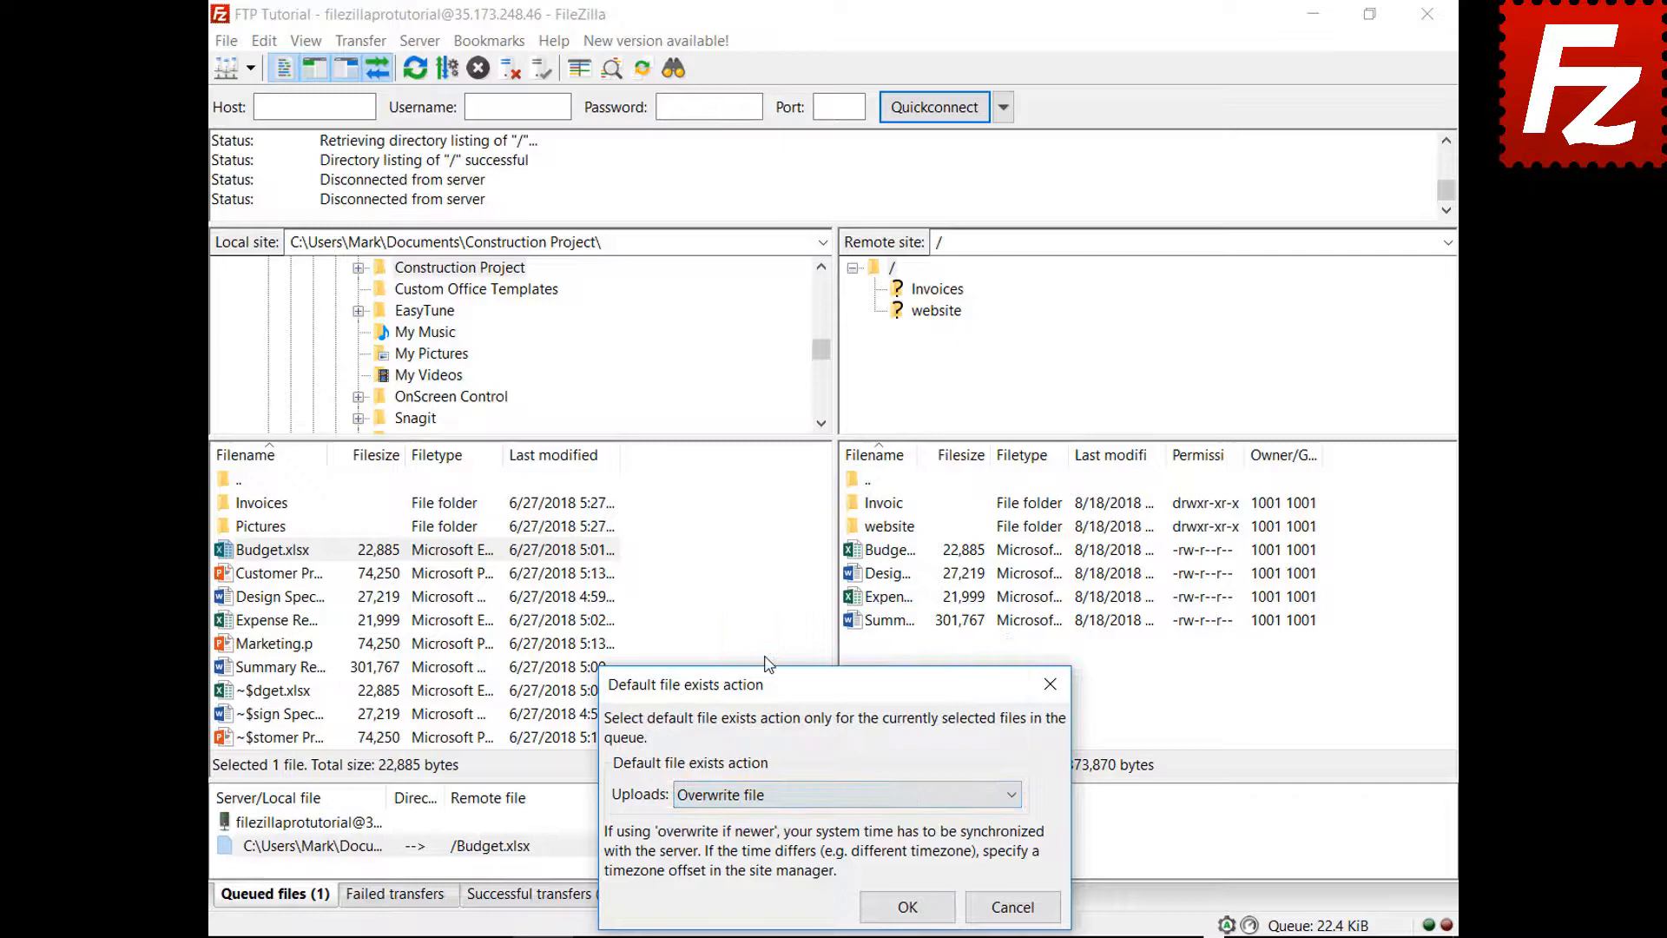
{"action": "left_click", "coordinate": [906, 907]}
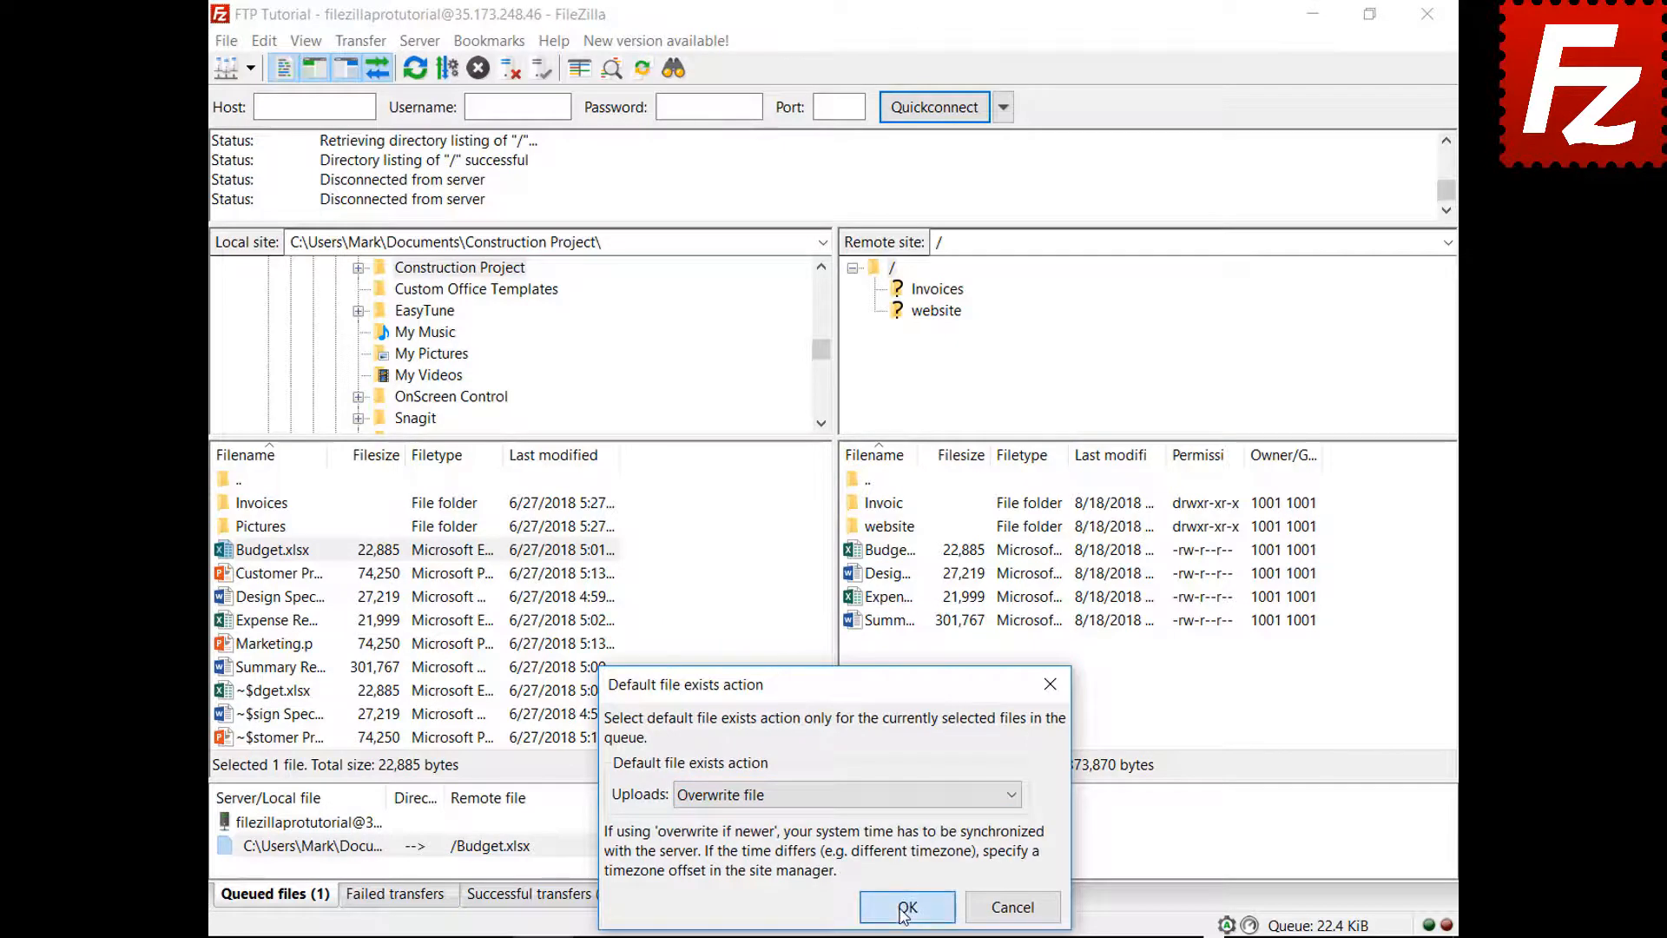
{"action": "right_click", "coordinate": [316, 824]}
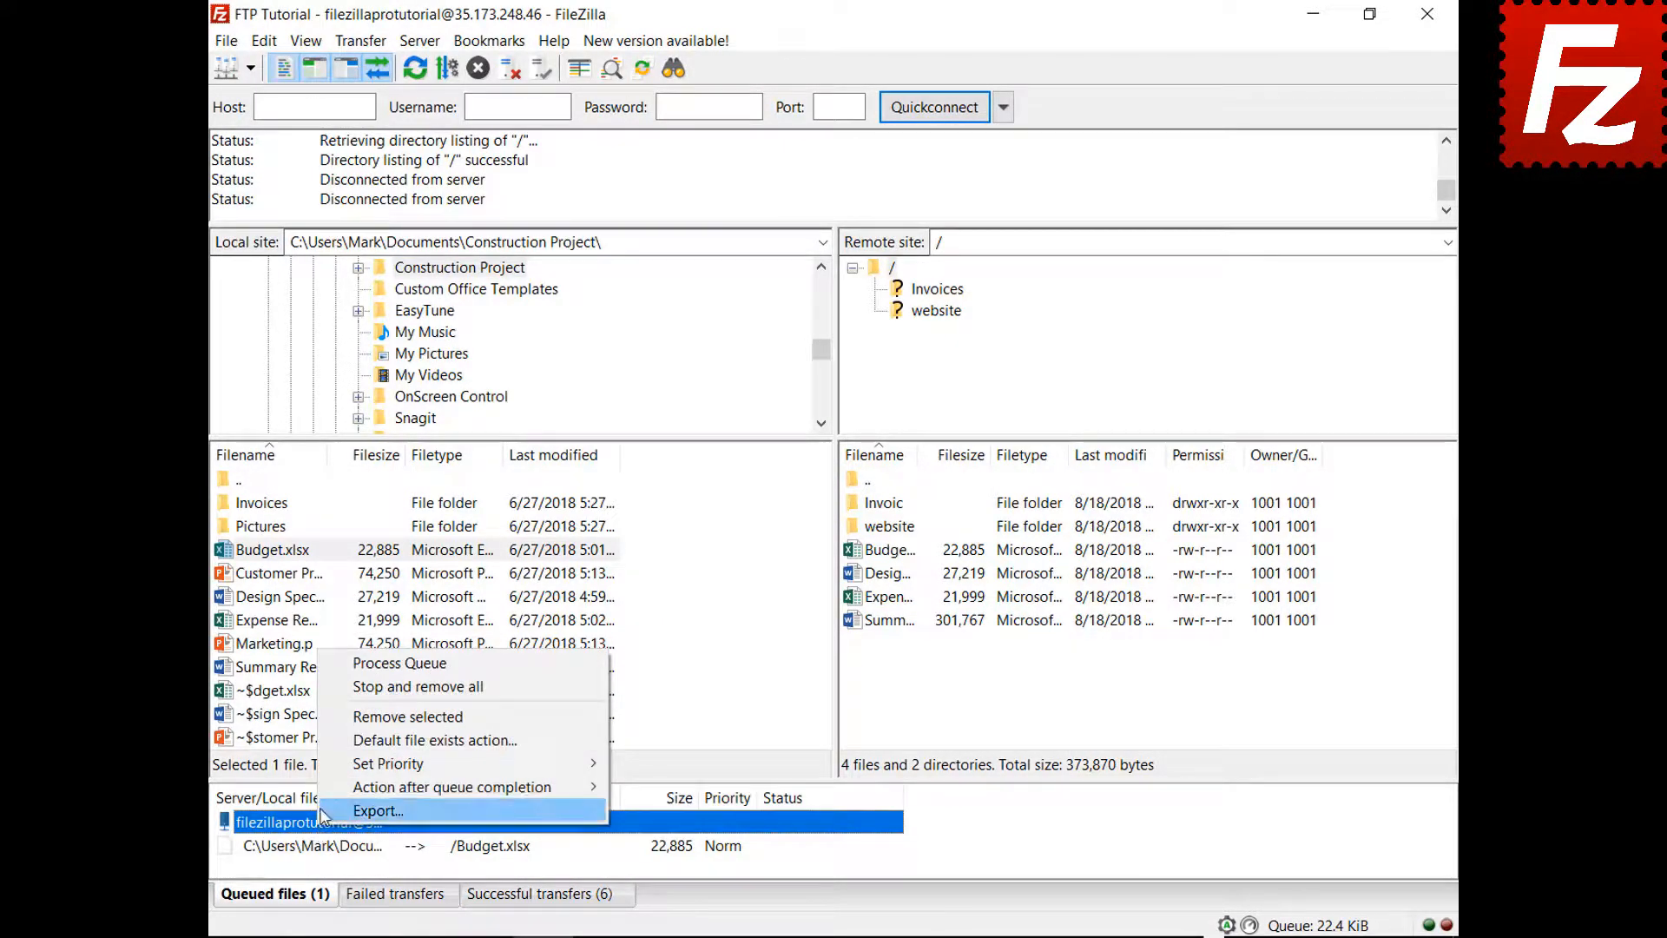
{"action": "left_click", "coordinate": [332, 665]}
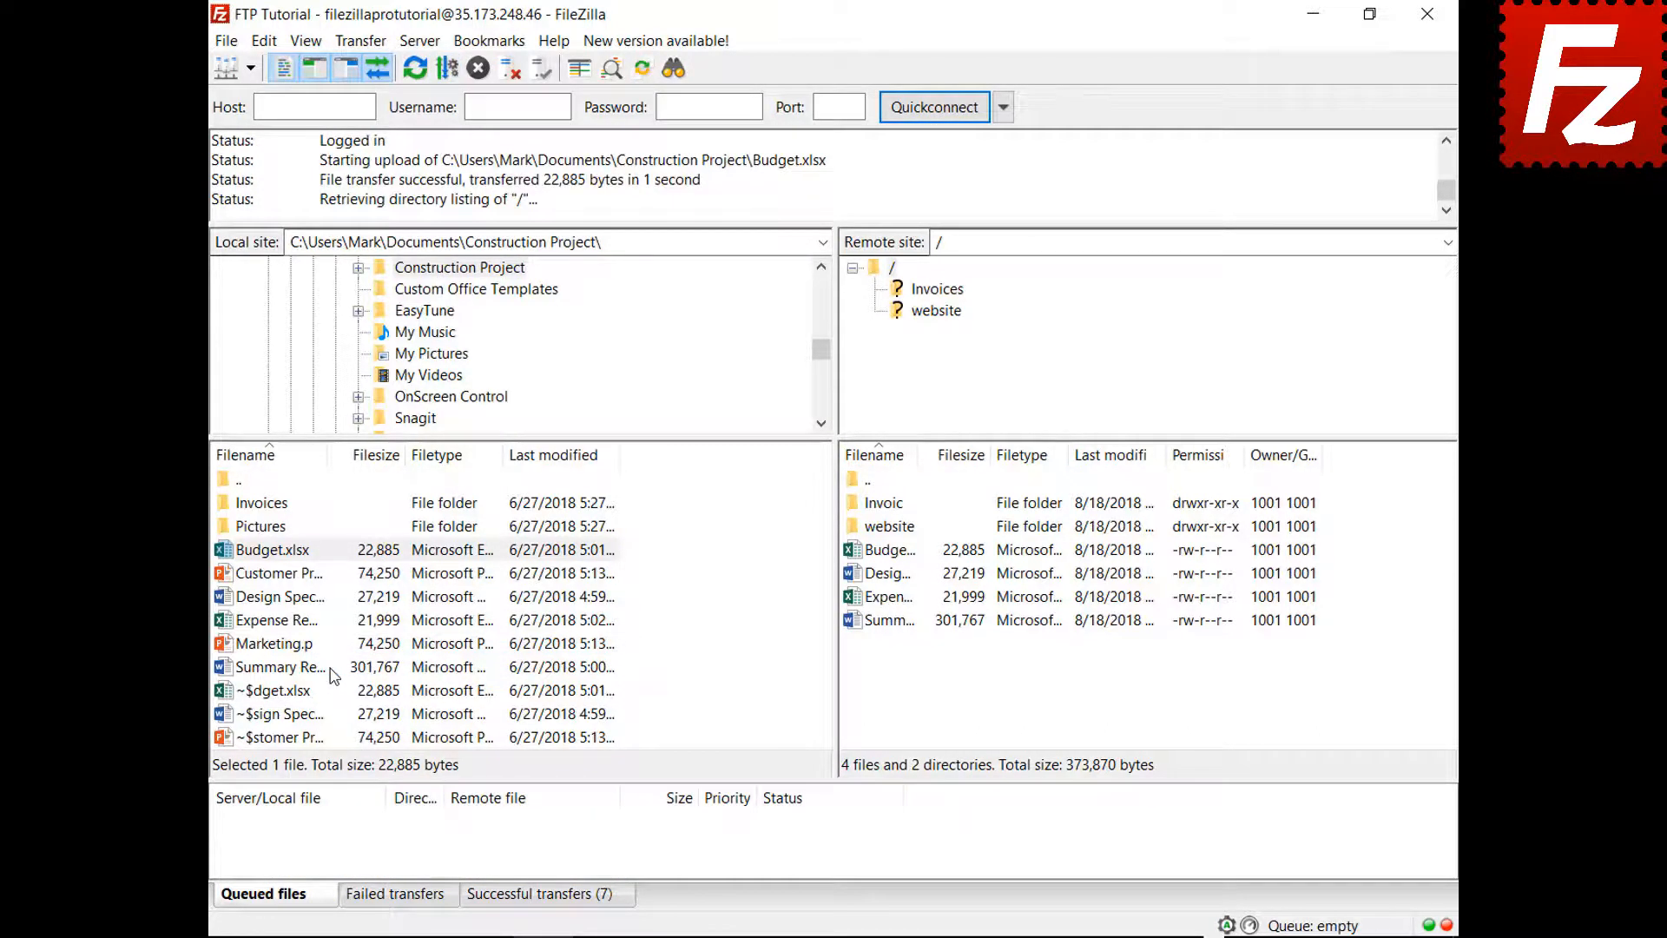
- Queue Marketing.pptx for upload and set the after-queue-completion action to Close FileZilla
{"action": "right_click", "coordinate": [290, 646]}
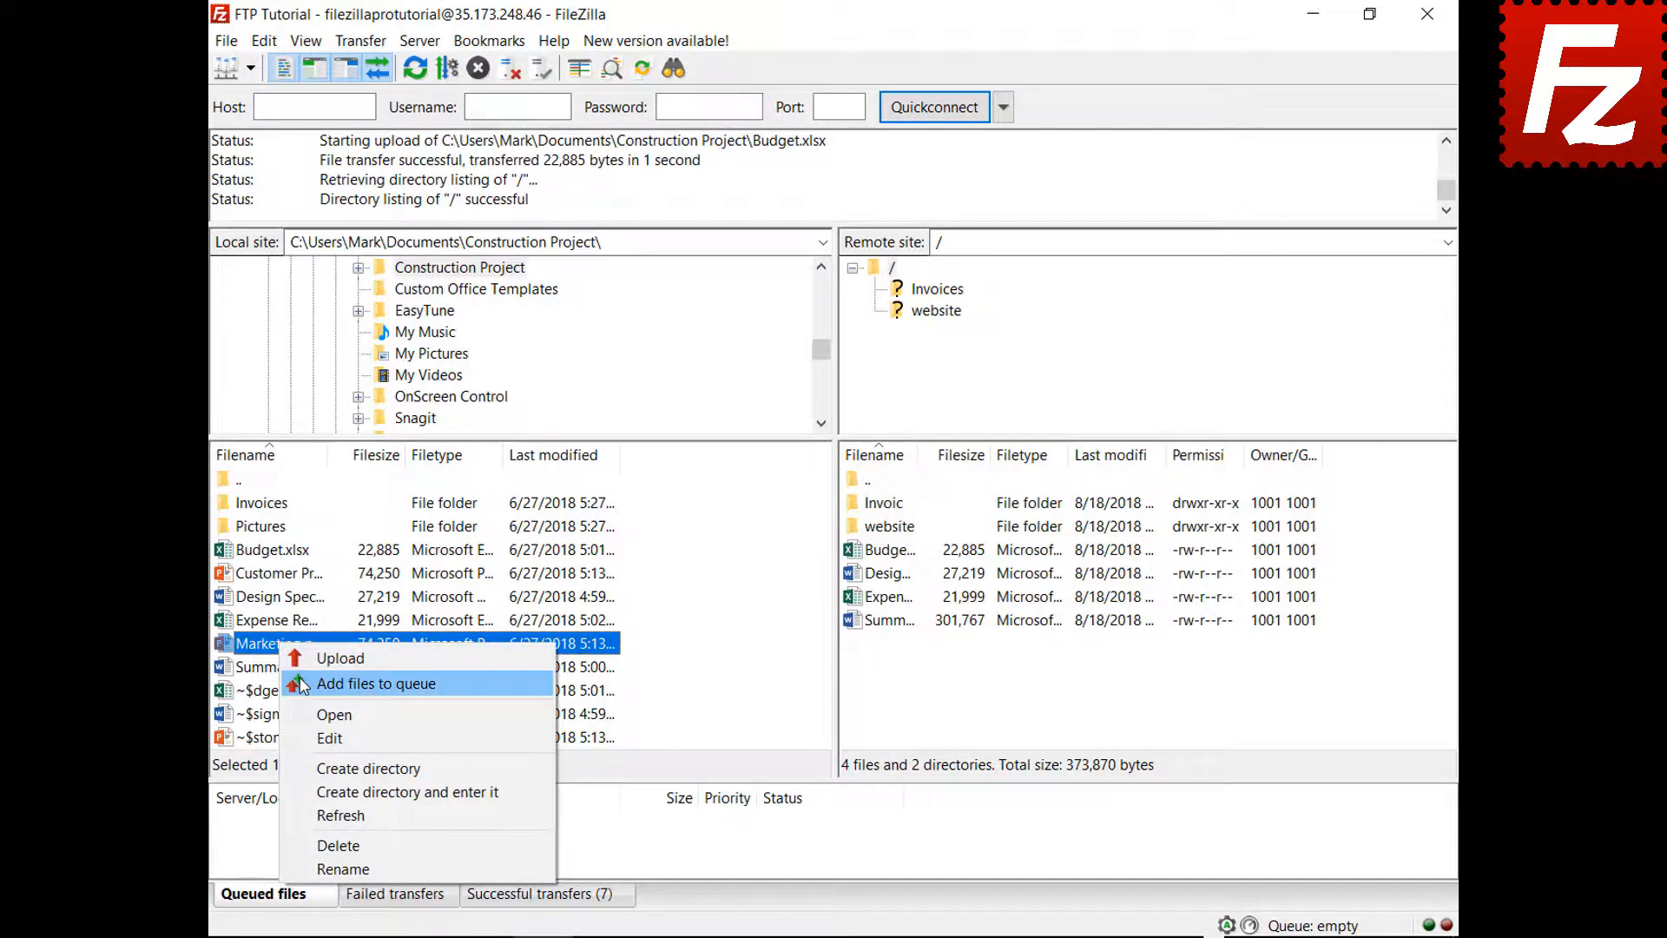
{"action": "left_click", "coordinate": [365, 683]}
{"action": "right_click", "coordinate": [331, 855]}
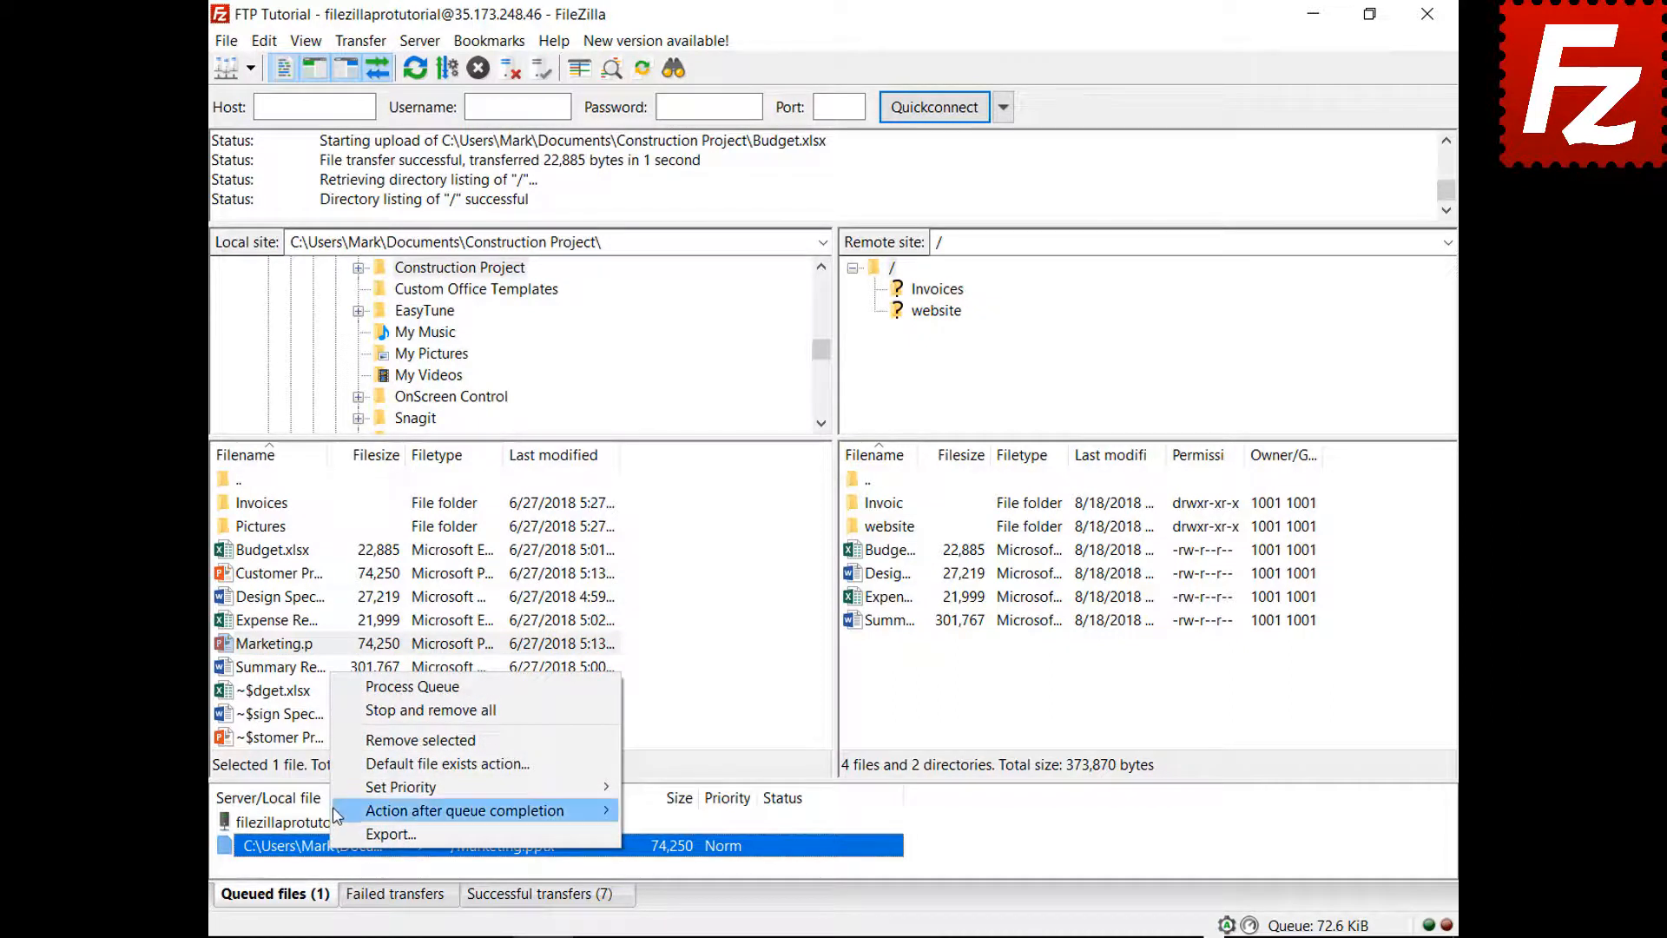
{"action": "mouse_move", "coordinate": [337, 813]}
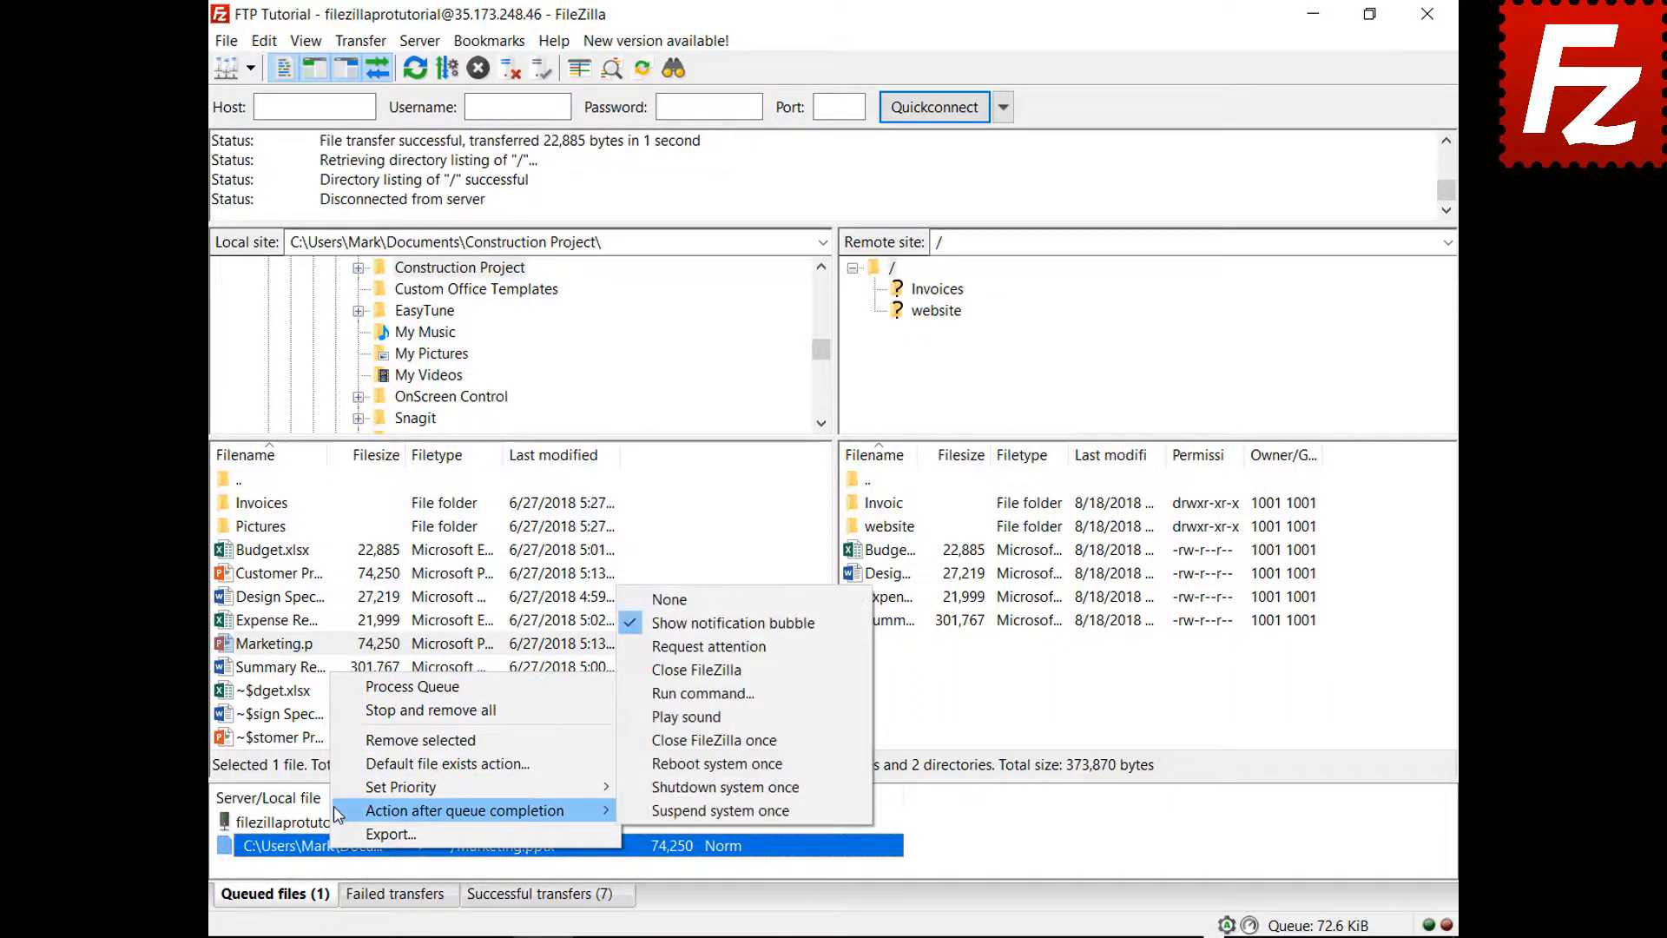
{"action": "left_click", "coordinate": [649, 670]}
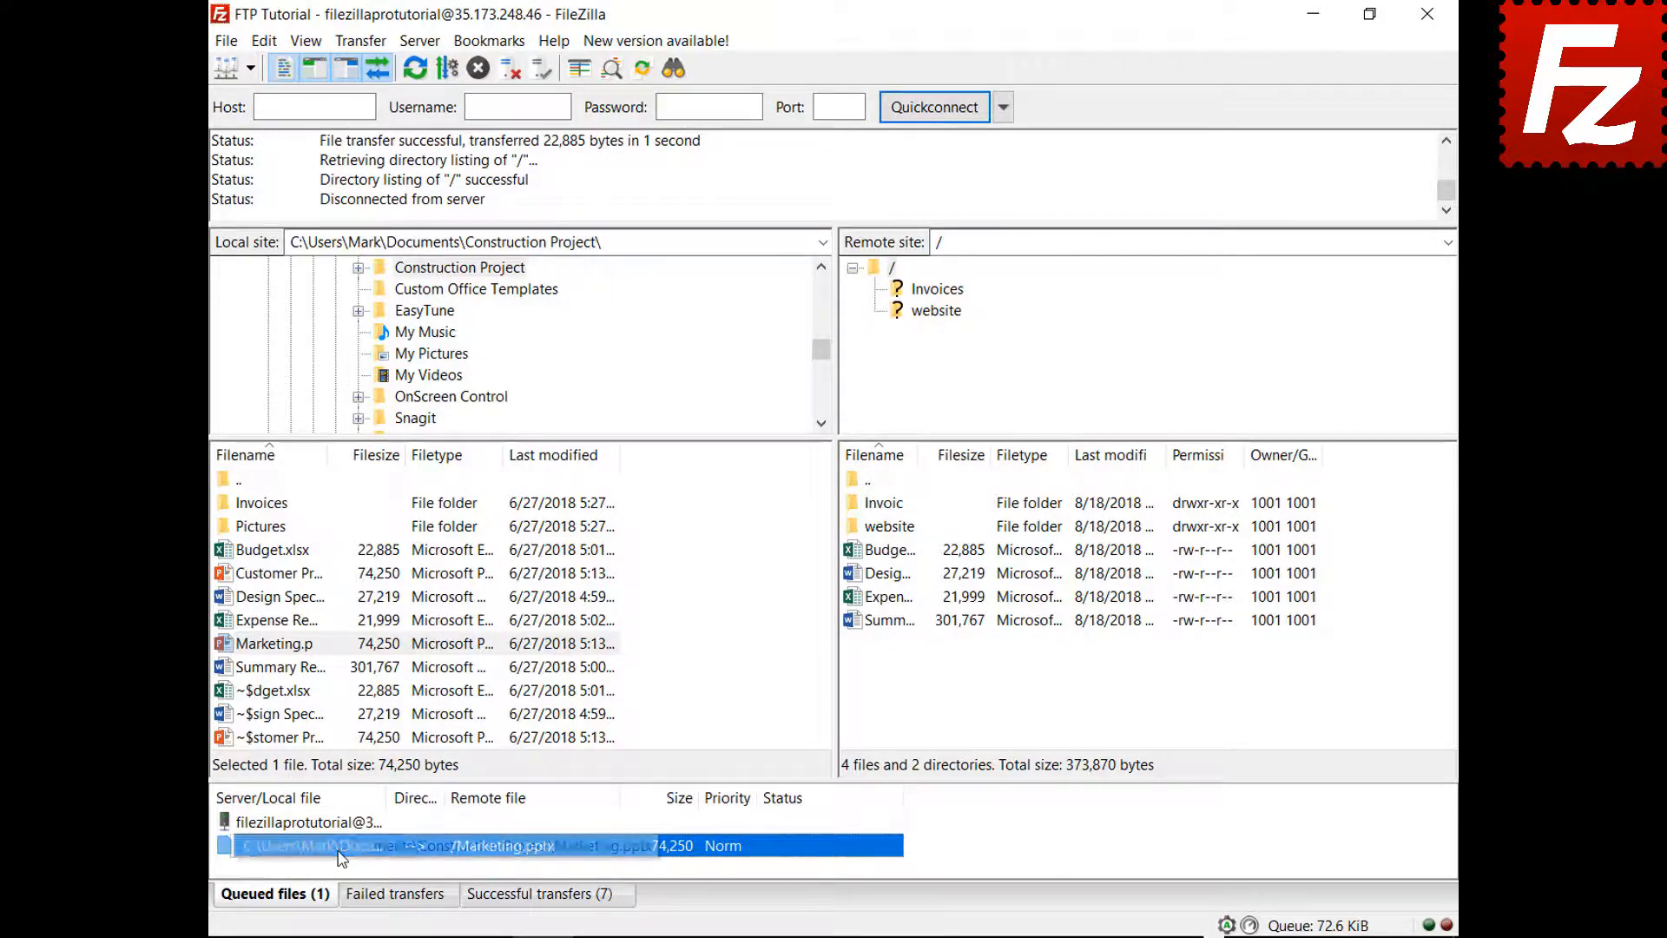
- Process the upload queue, then relaunch FileZilla Pro from the desktop
{"action": "left_click_drag", "start_coordinate": [340, 825], "coordinate": [341, 824]}
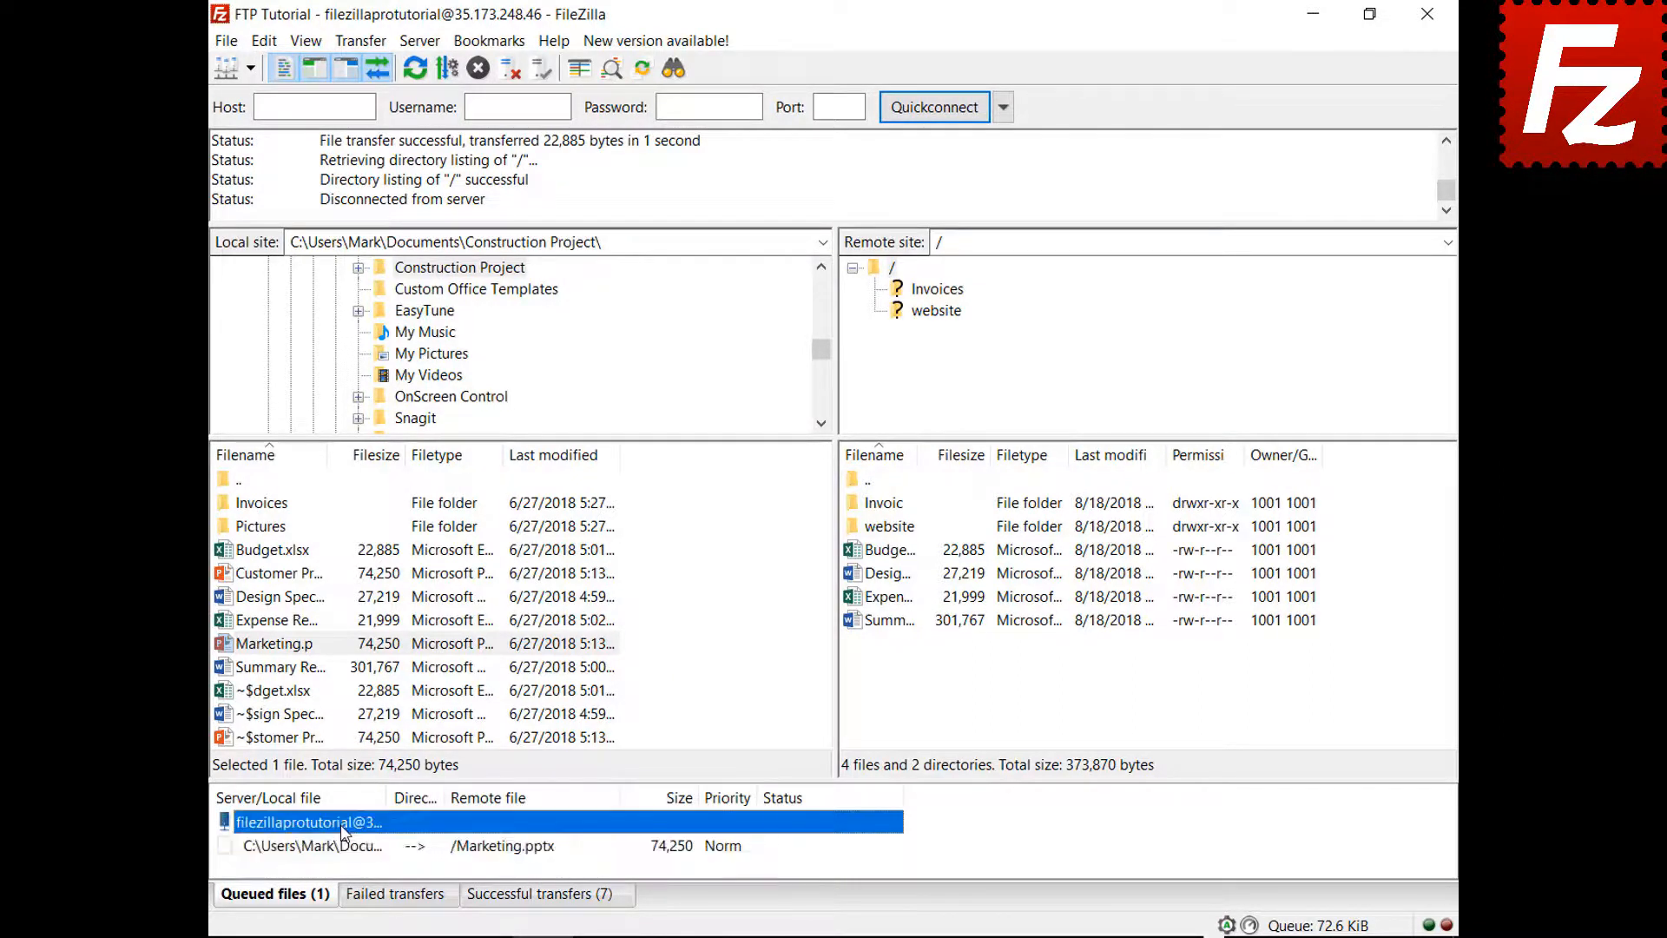
{"action": "right_click", "coordinate": [342, 824]}
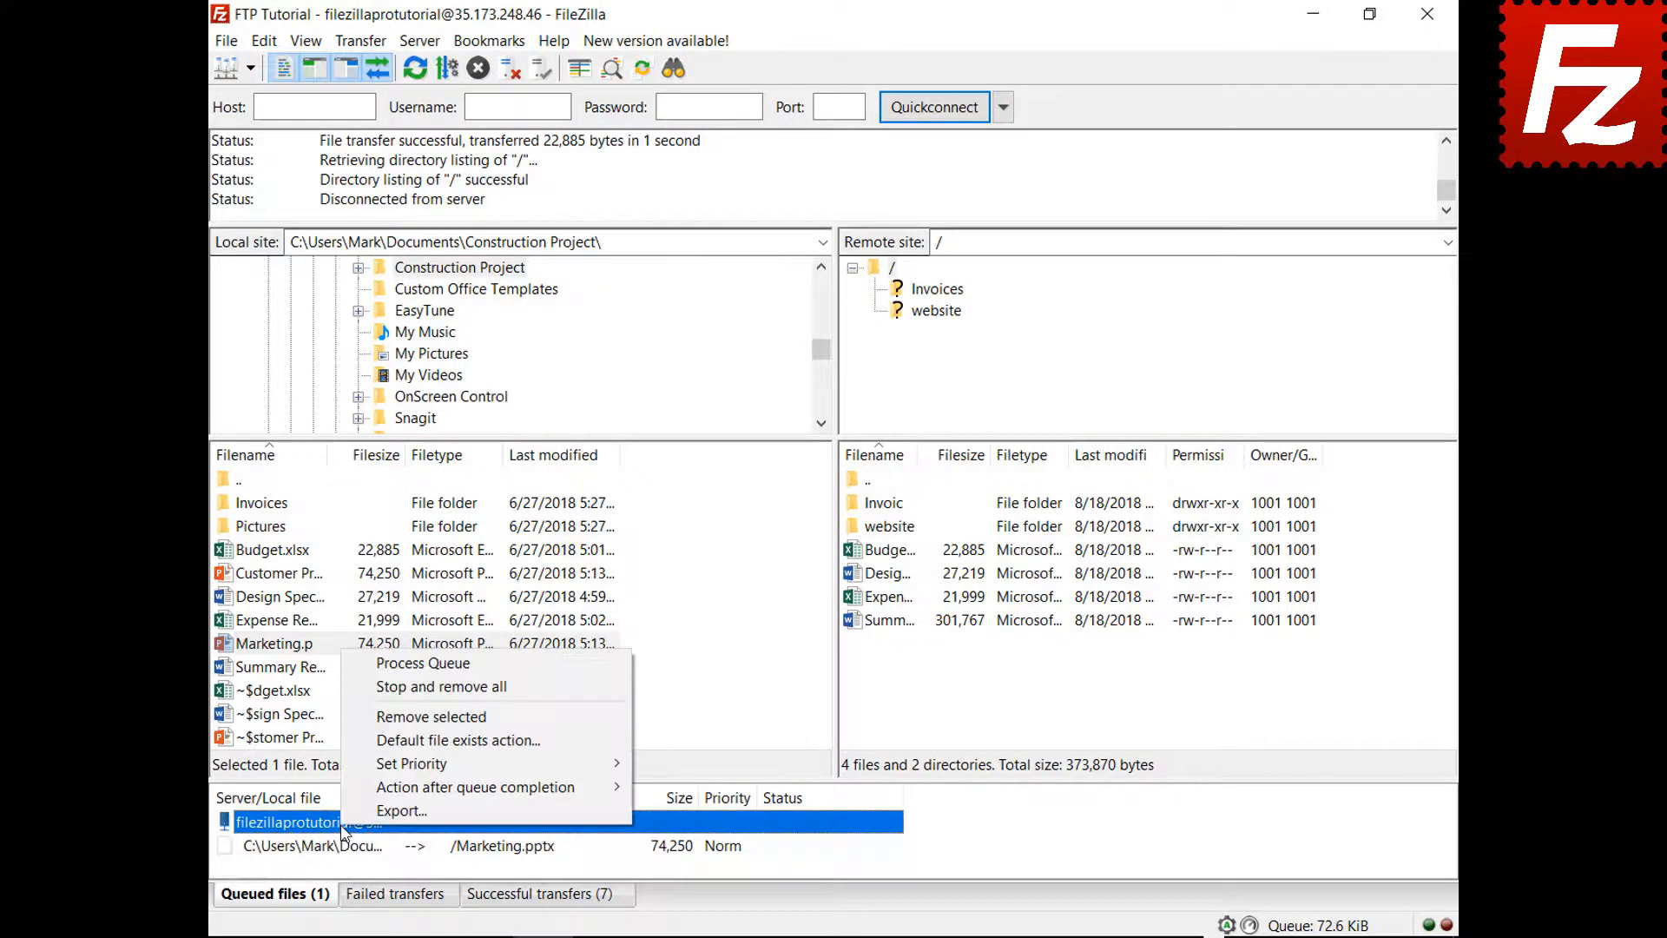
{"action": "left_click", "coordinate": [395, 663]}
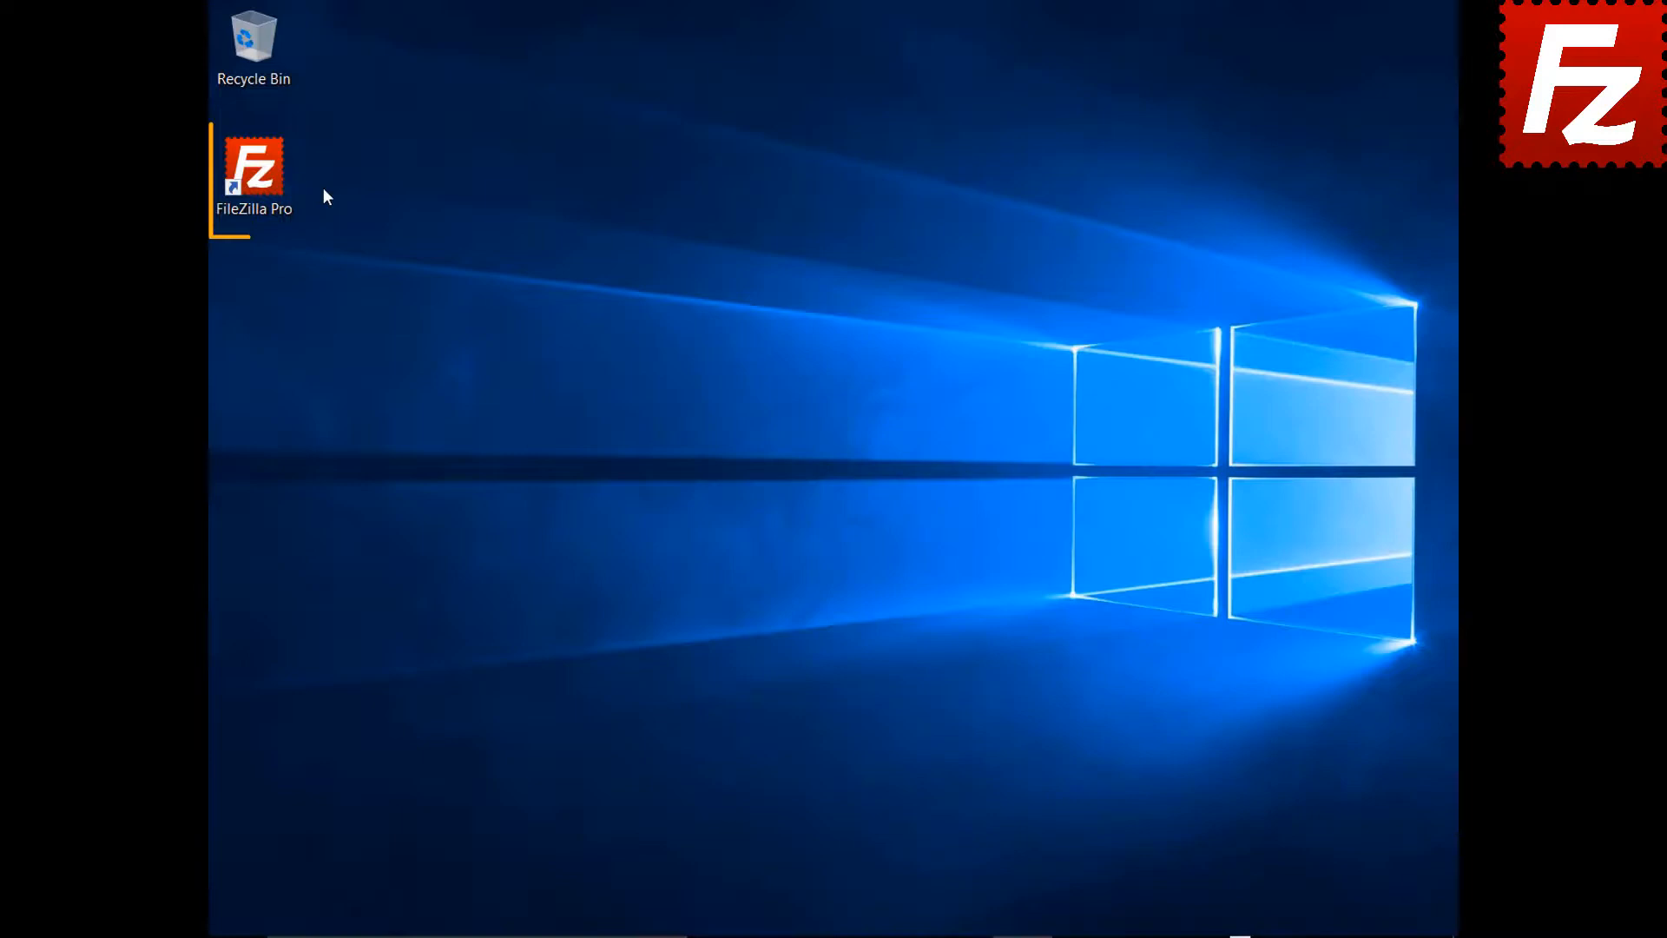
{"action": "double_click", "coordinate": [261, 178]}
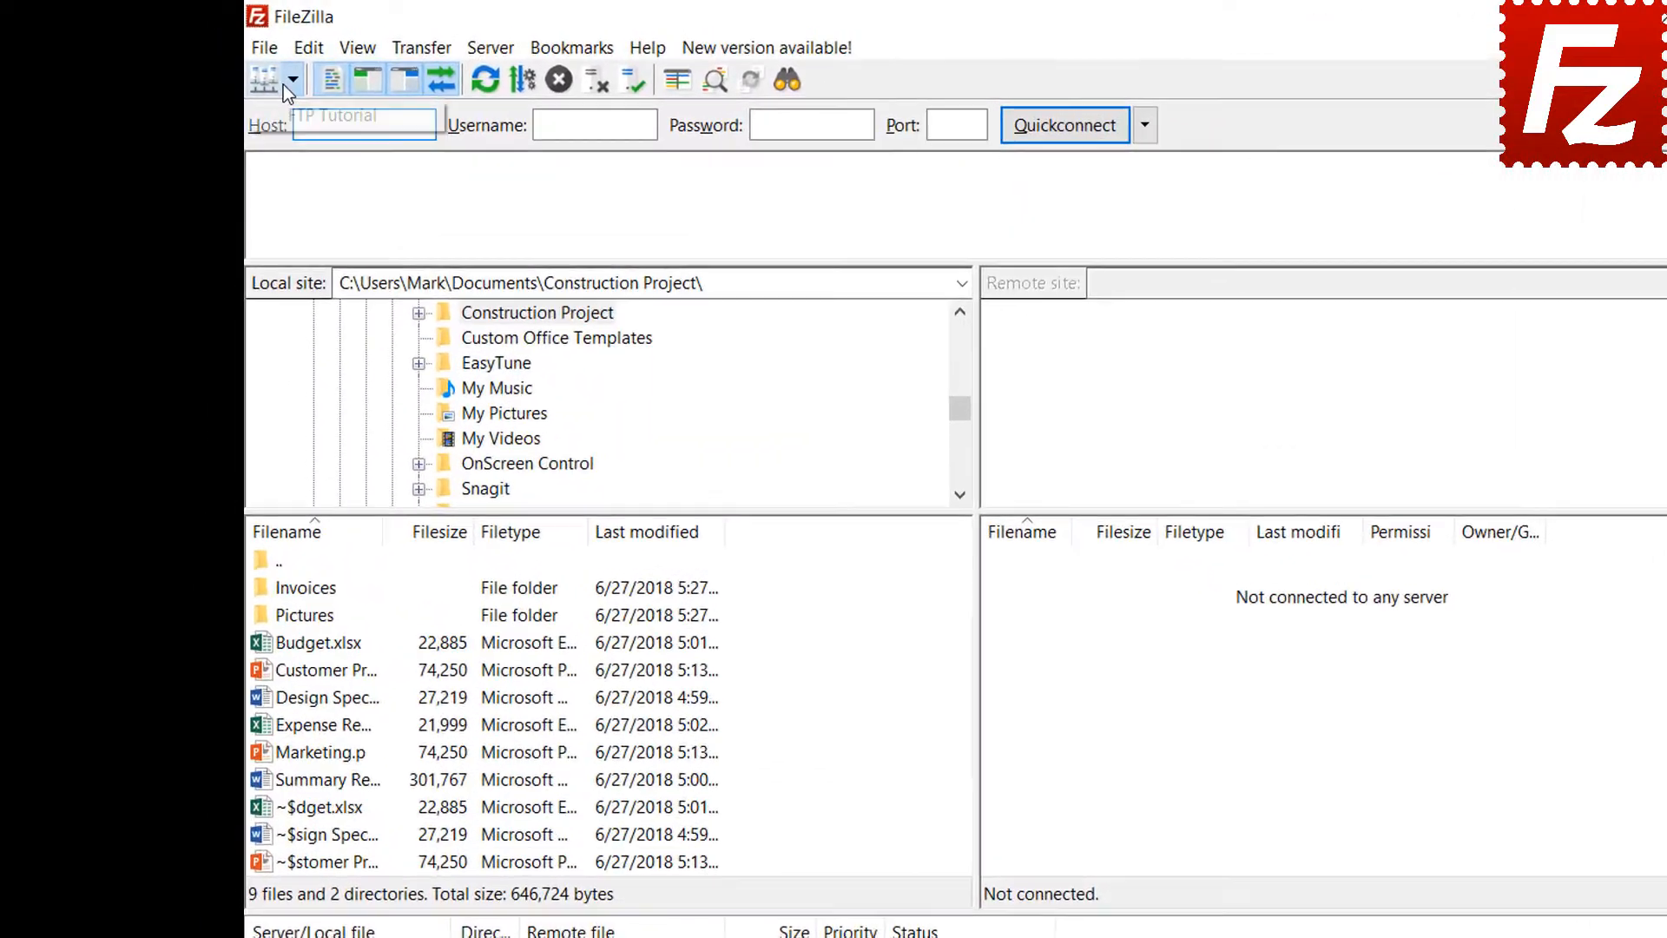
- Connect to the FTP Tutorial site and add the Pictures folder's files to the queue
{"action": "left_click", "coordinate": [254, 70]}
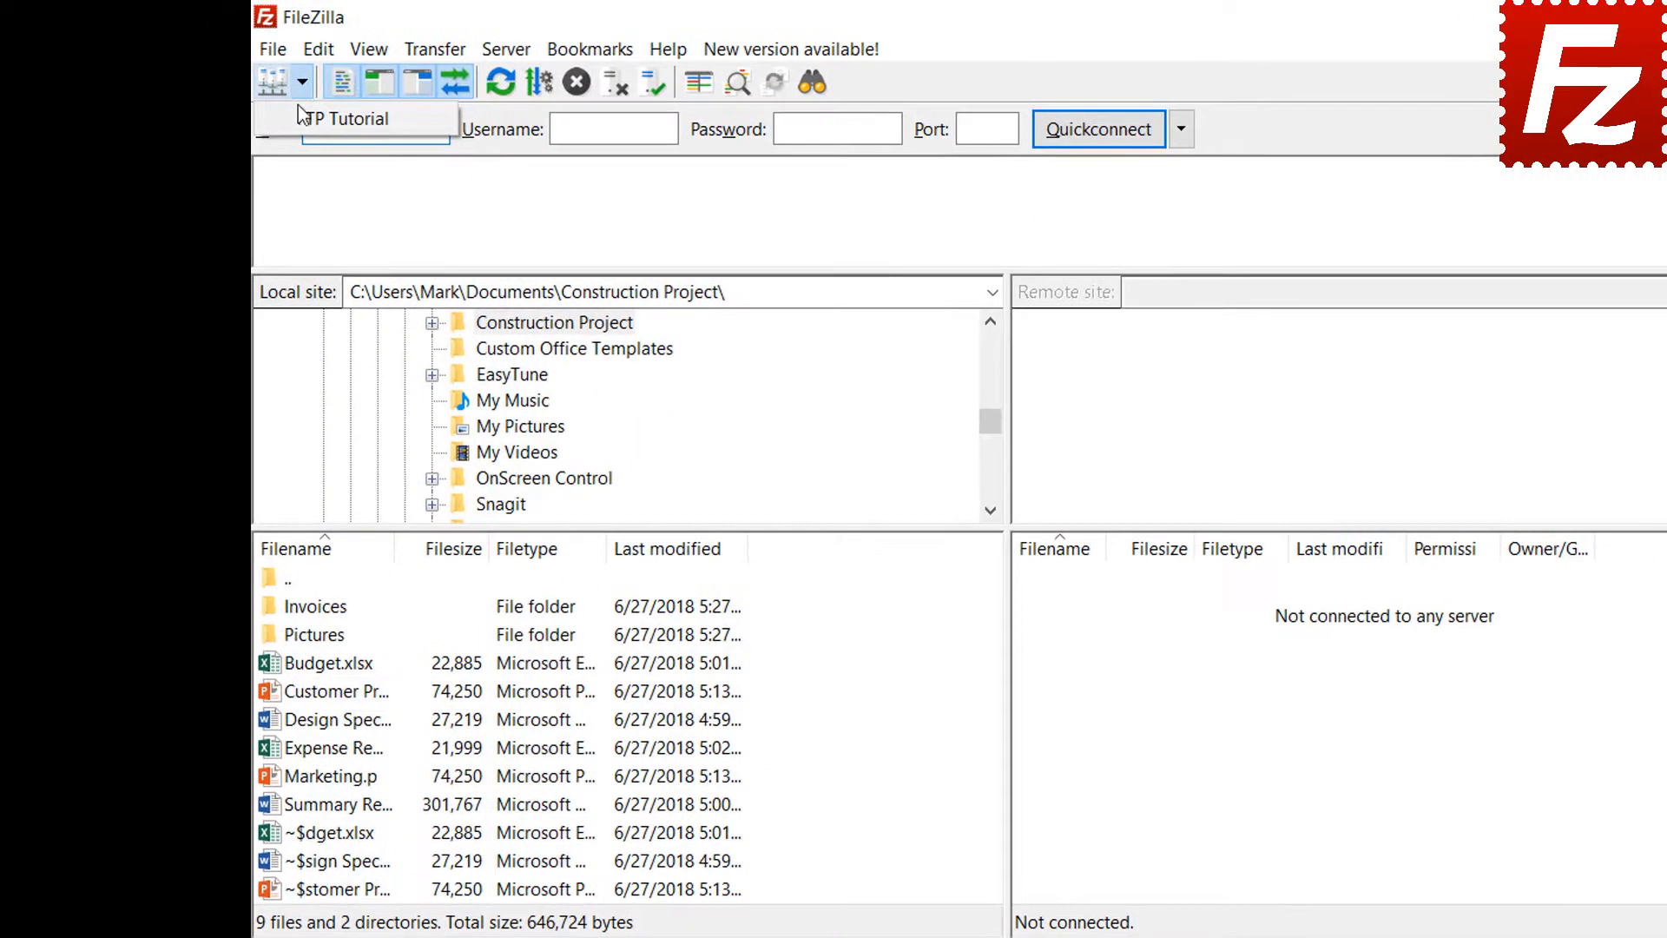
{"action": "left_click", "coordinate": [265, 102]}
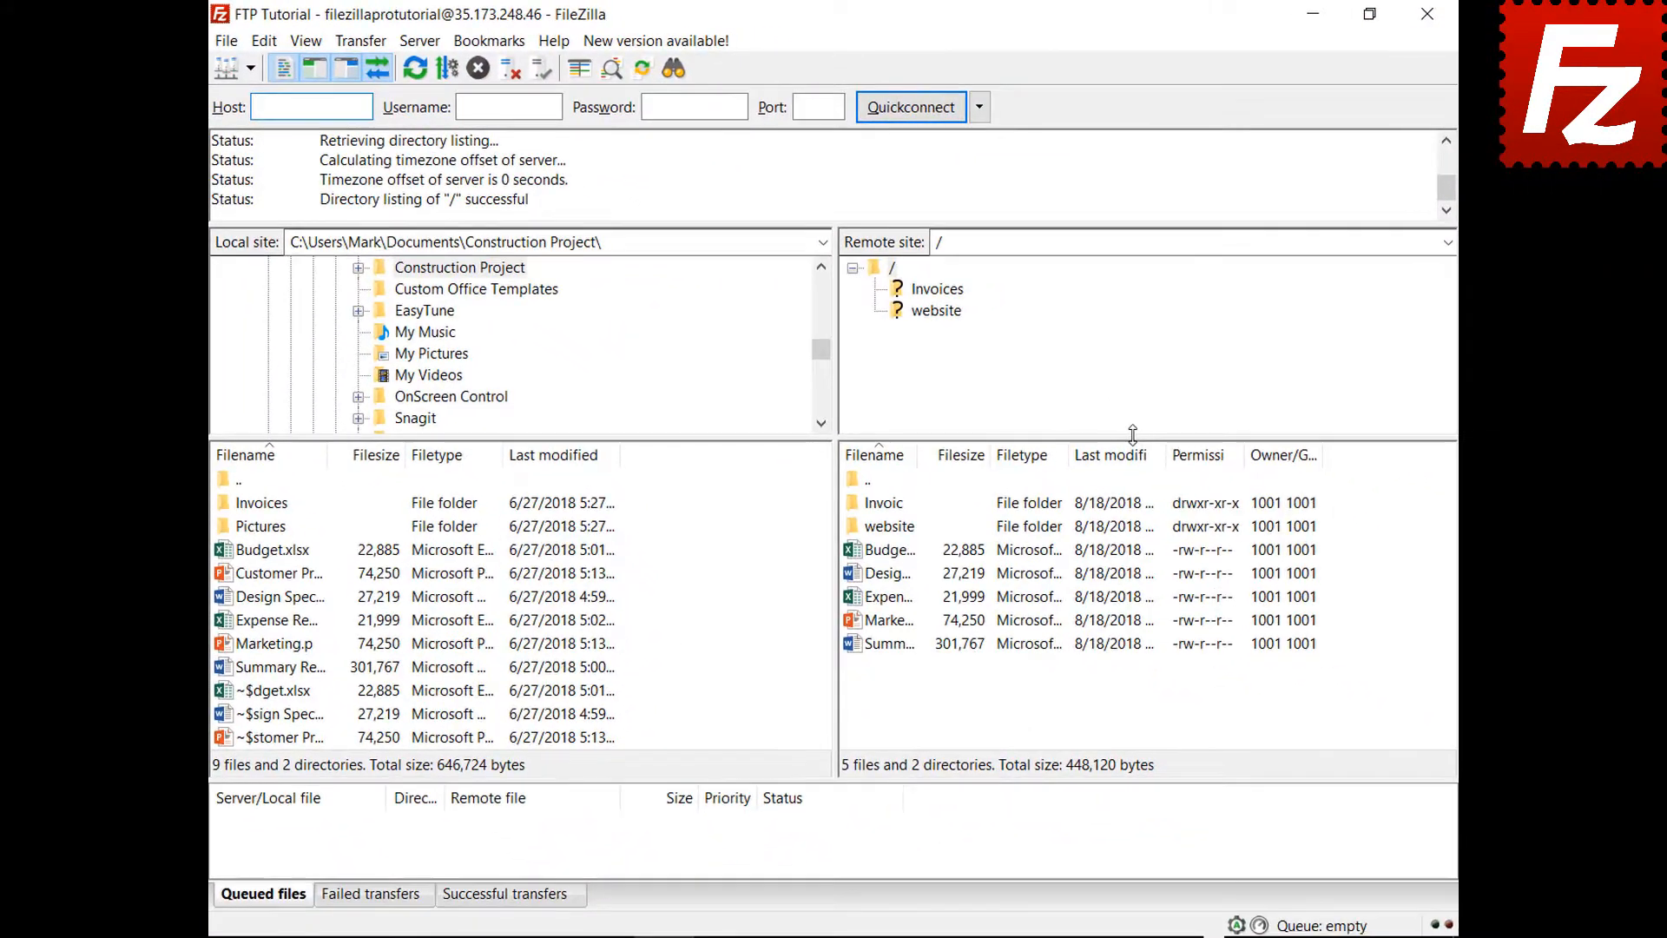
{"action": "right_click", "coordinate": [274, 533]}
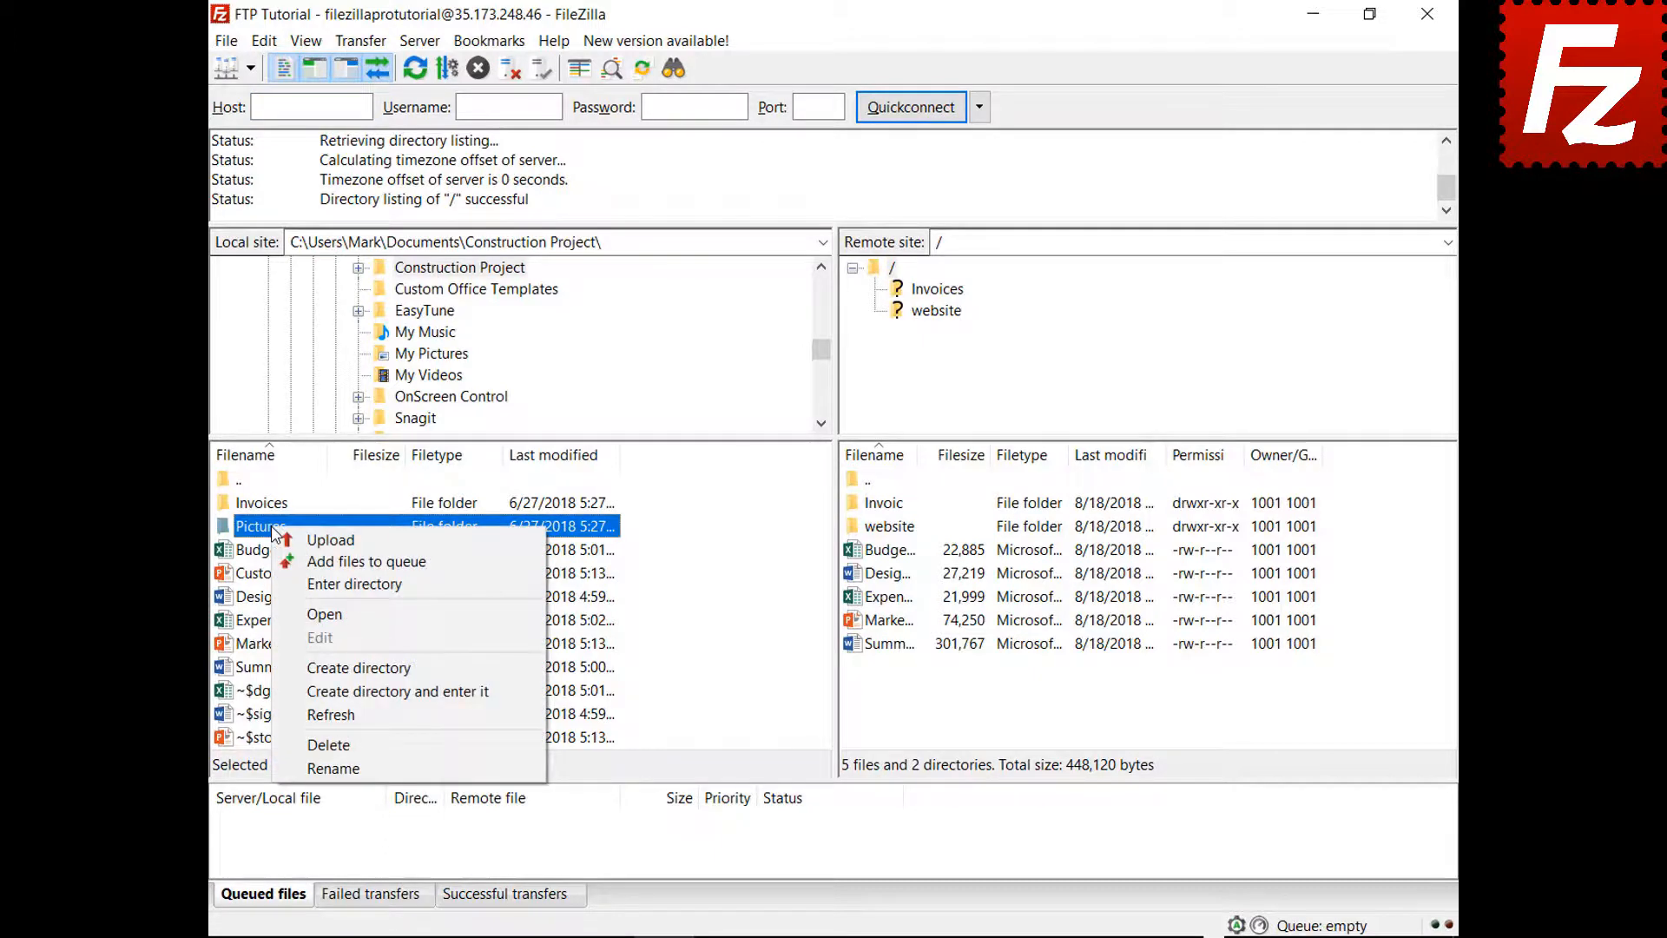
{"action": "left_click", "coordinate": [330, 561]}
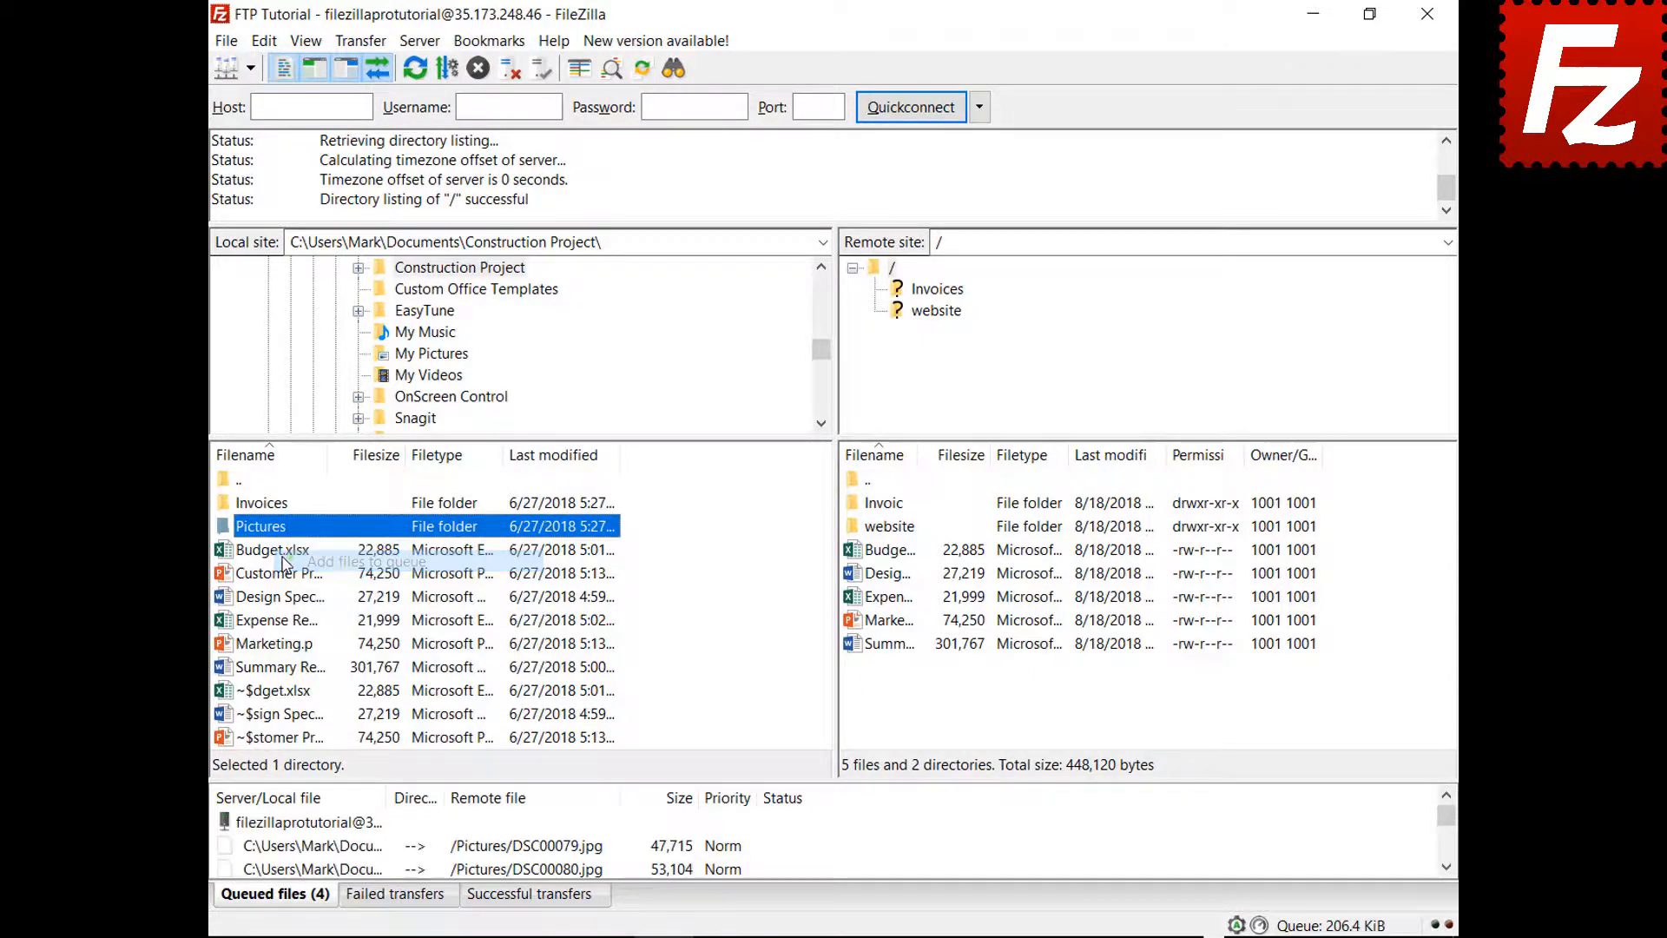
- Close and reopen FileZilla Pro, then process the still-queued Pictures files
{"action": "left_click", "coordinate": [1426, 16]}
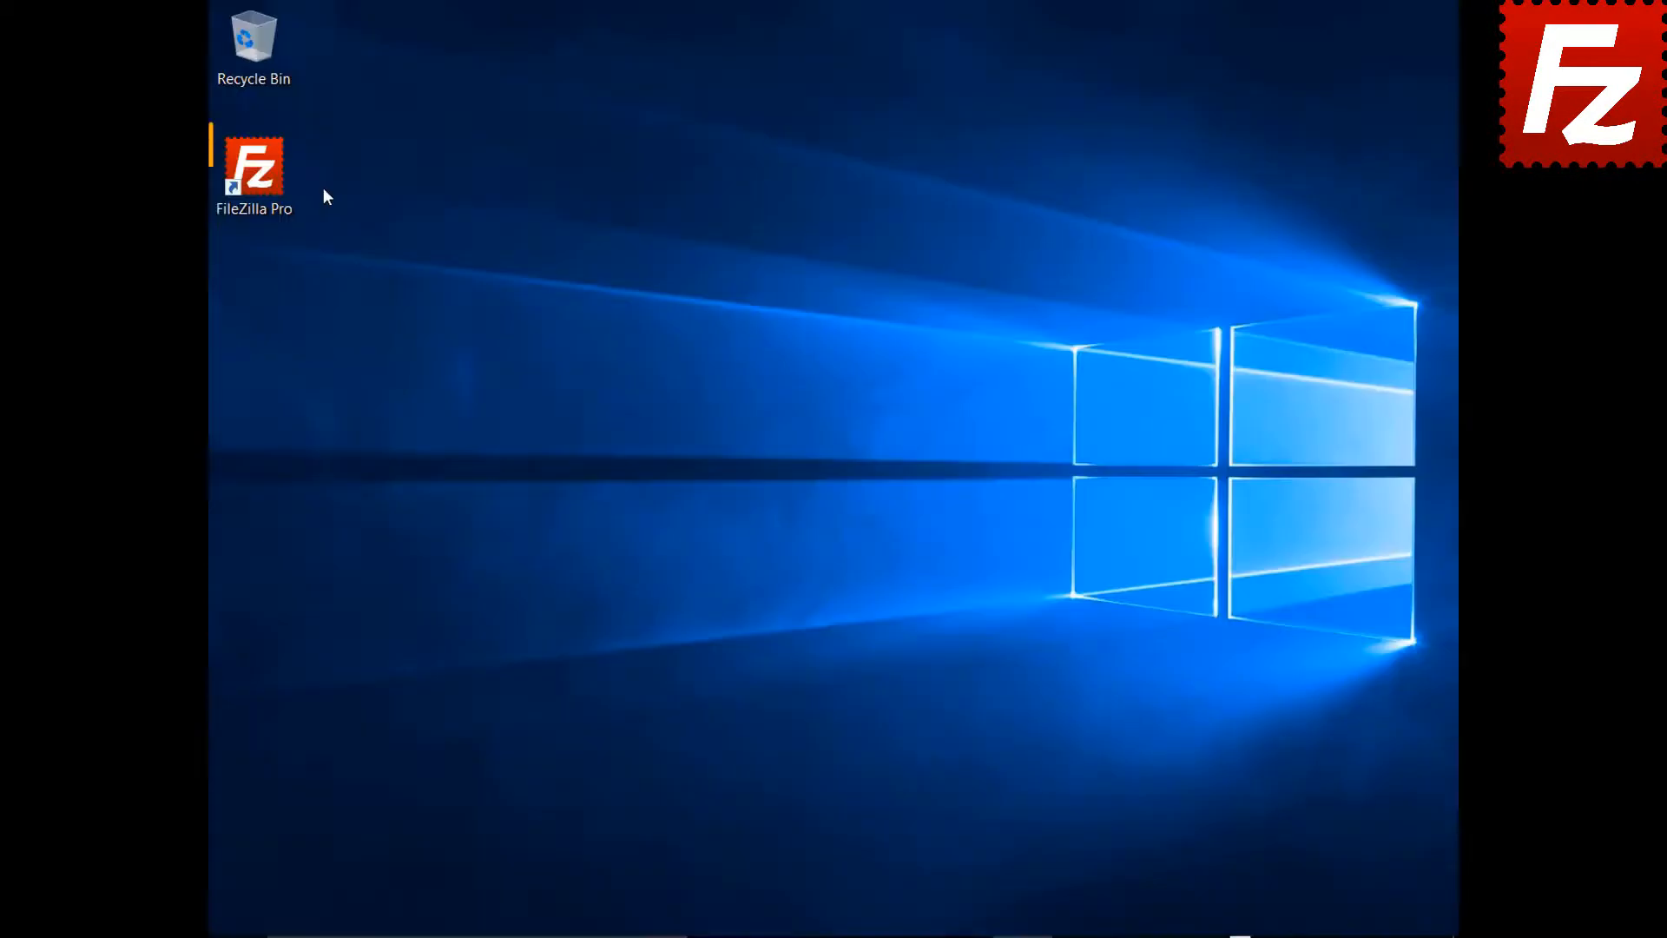
{"action": "double_click", "coordinate": [264, 180]}
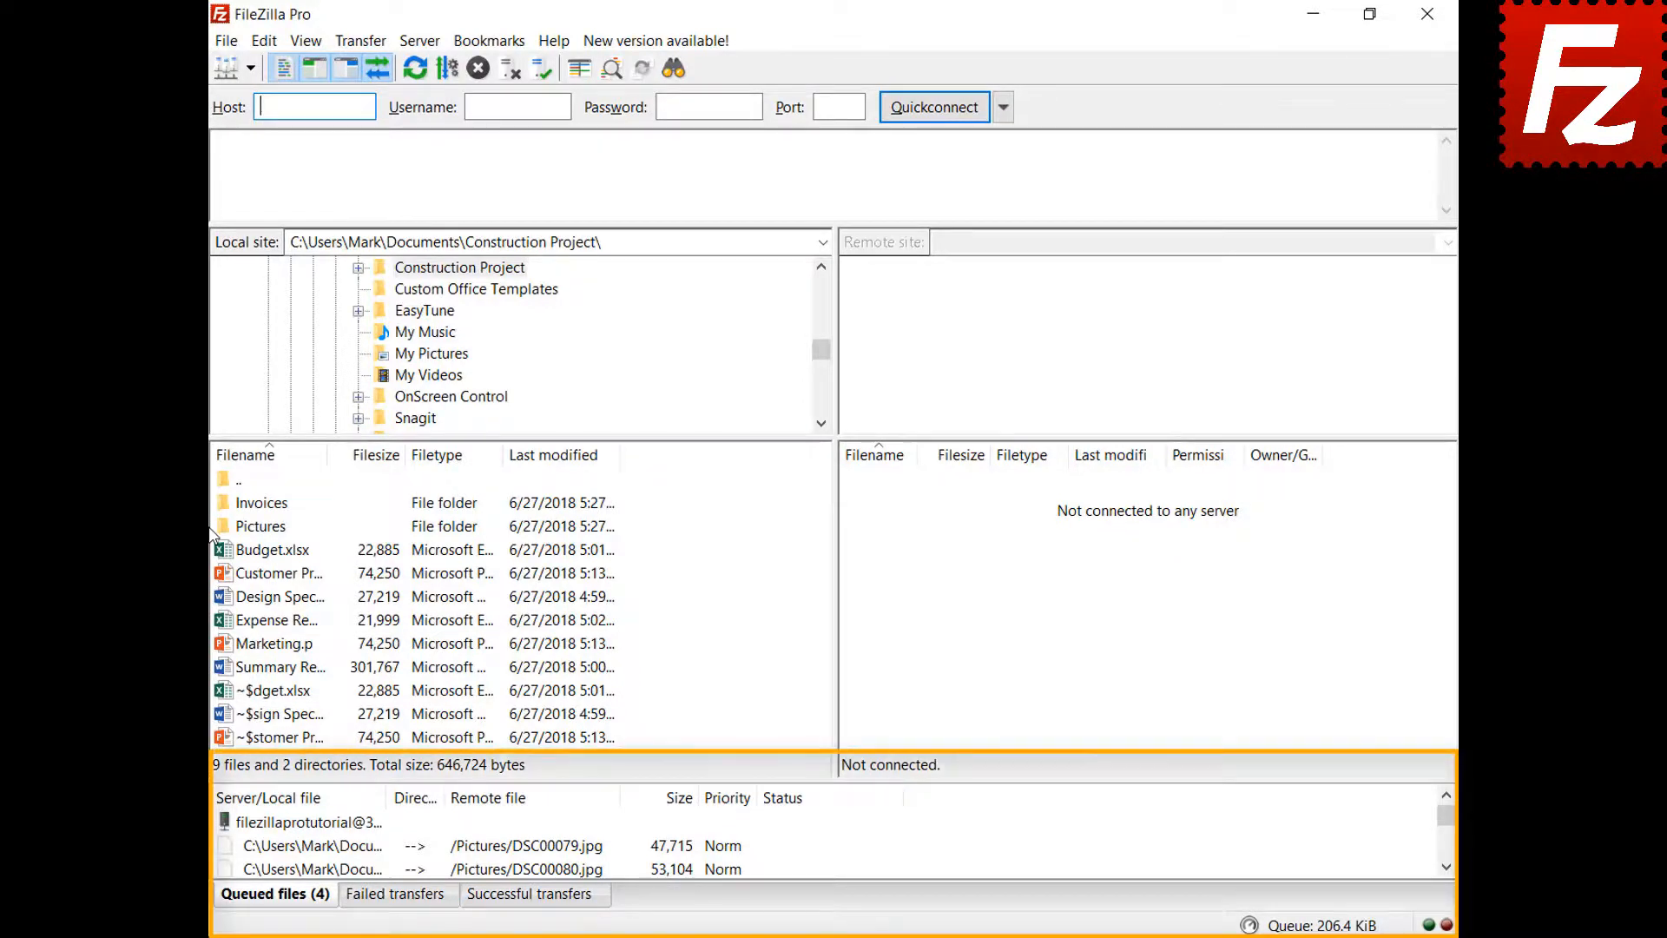
{"action": "right_click", "coordinate": [330, 825]}
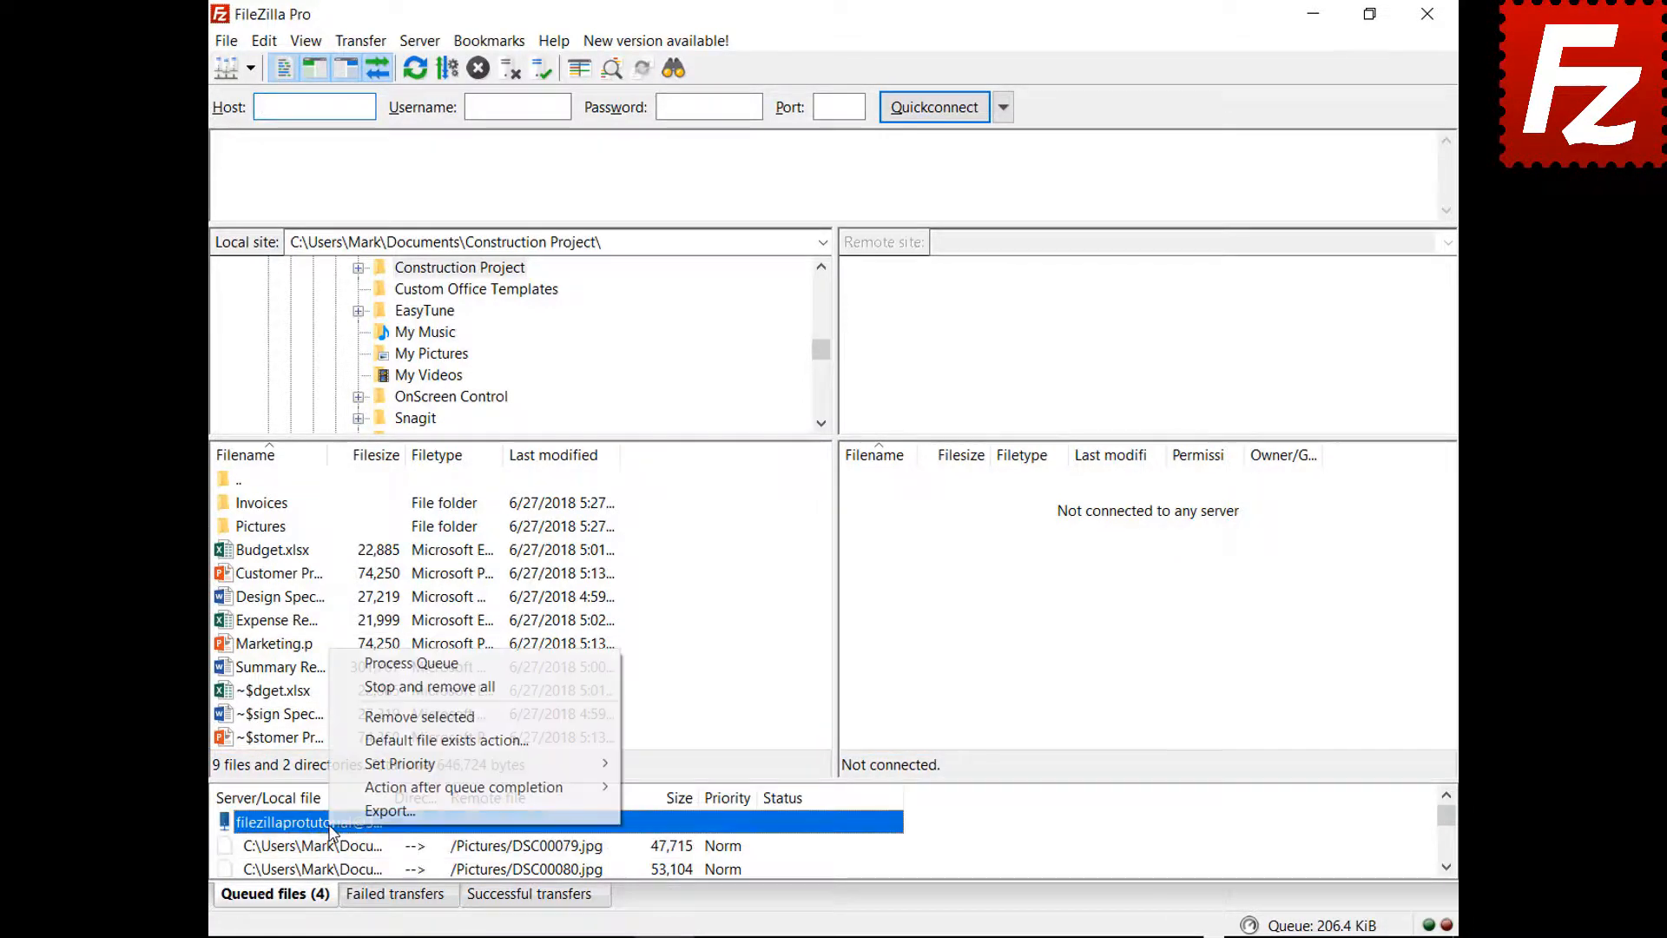
{"action": "left_click", "coordinate": [365, 664]}
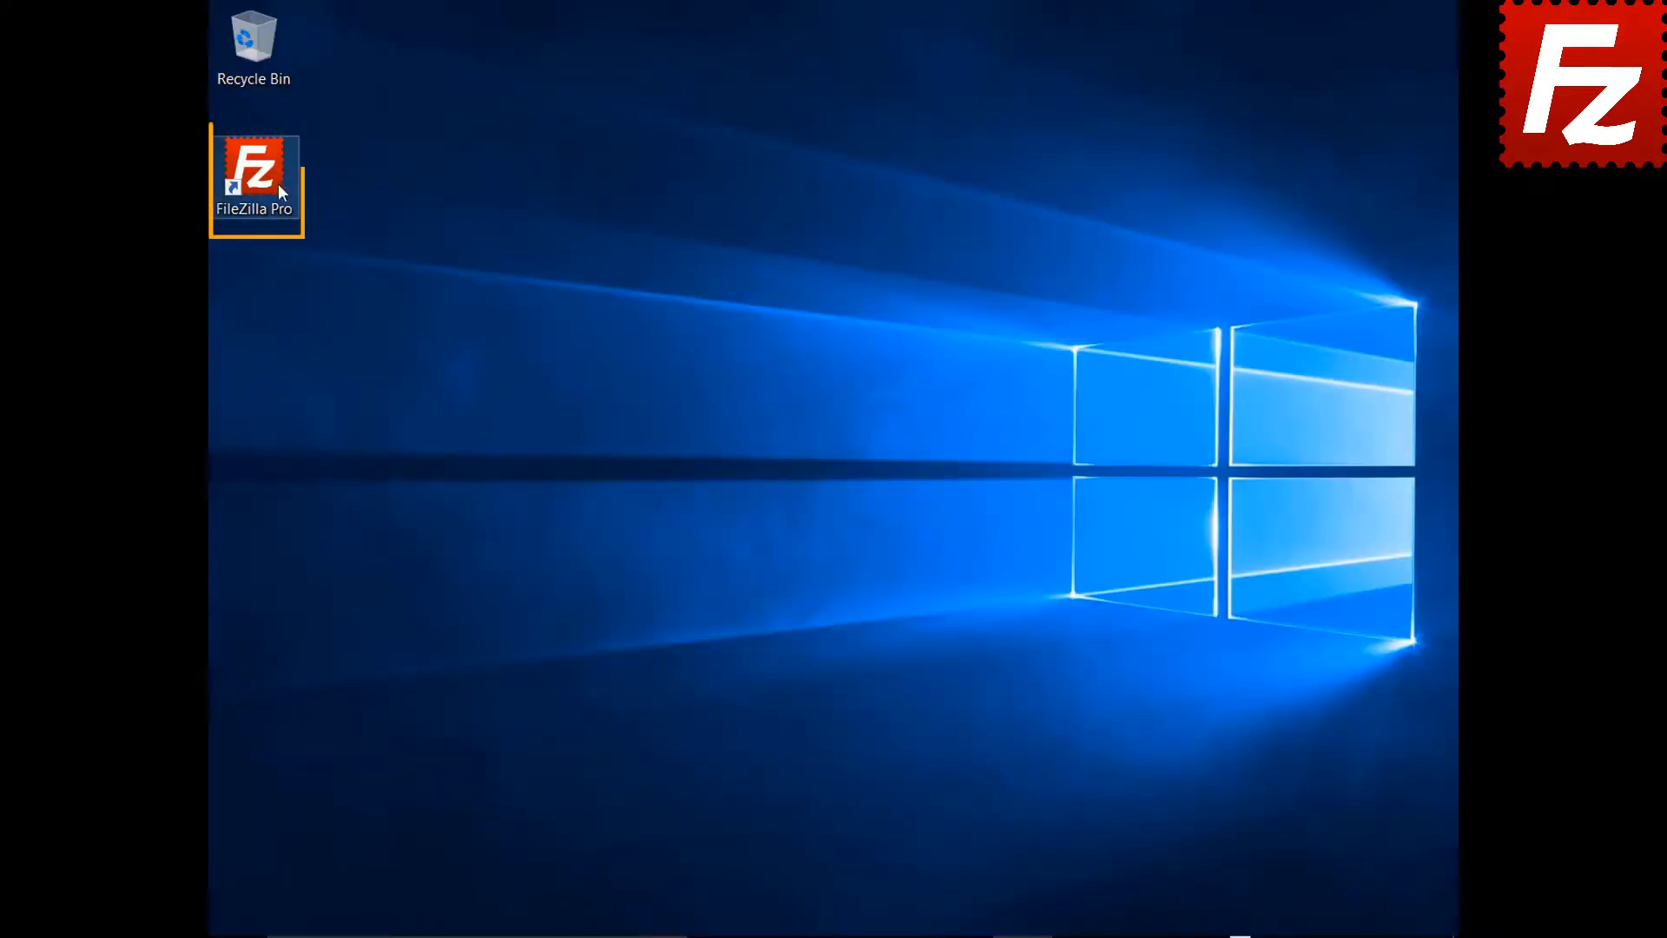
- Relaunch FileZilla Pro and reconnect to the FTP Tutorial site
{"action": "double_click", "coordinate": [264, 180]}
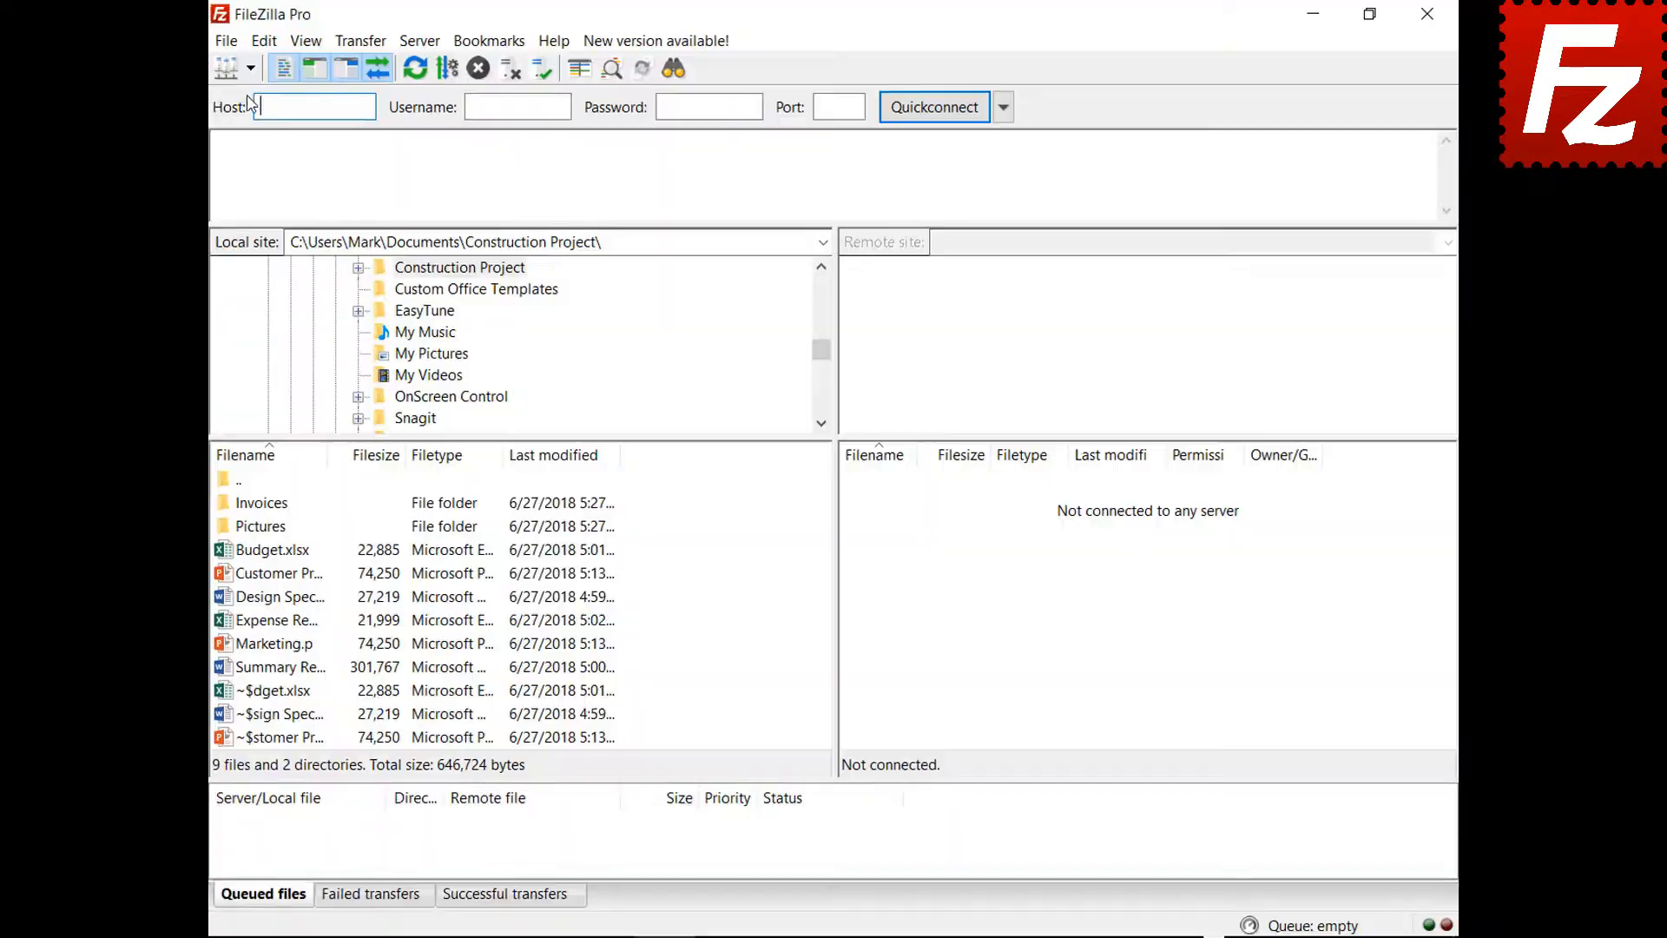
{"action": "left_click", "coordinate": [250, 67]}
{"action": "left_click", "coordinate": [261, 96]}
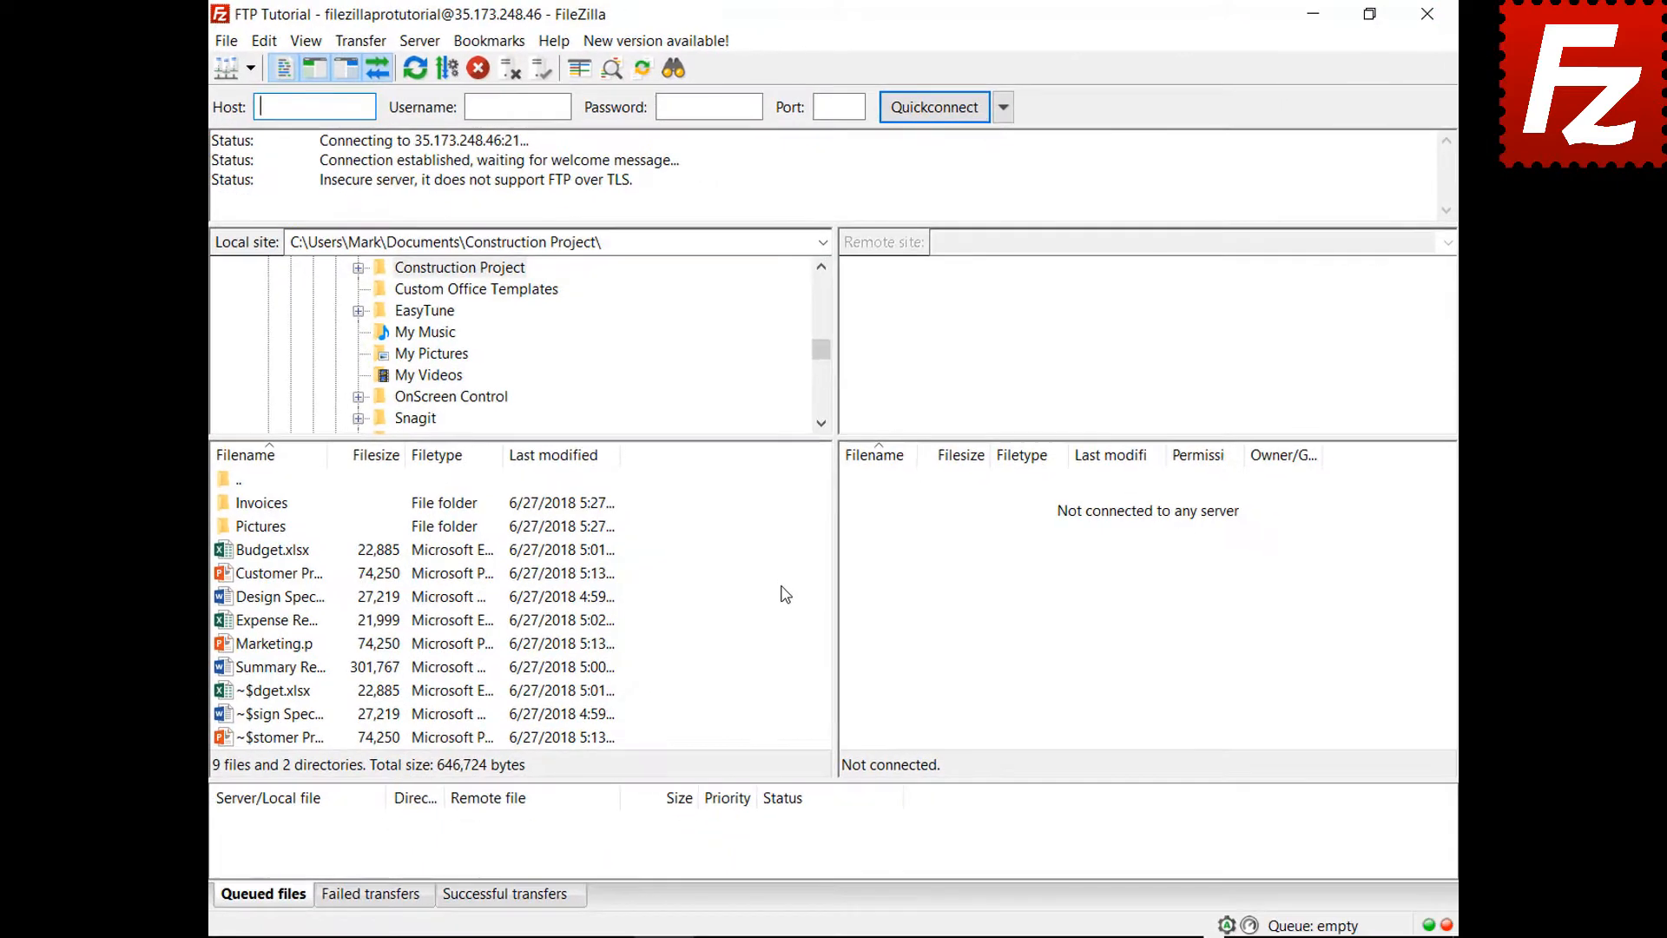
- Queue Marketing.pptx for upload, then remove it from the queue
{"action": "left_click", "coordinate": [268, 647]}
{"action": "right_click", "coordinate": [269, 649]}
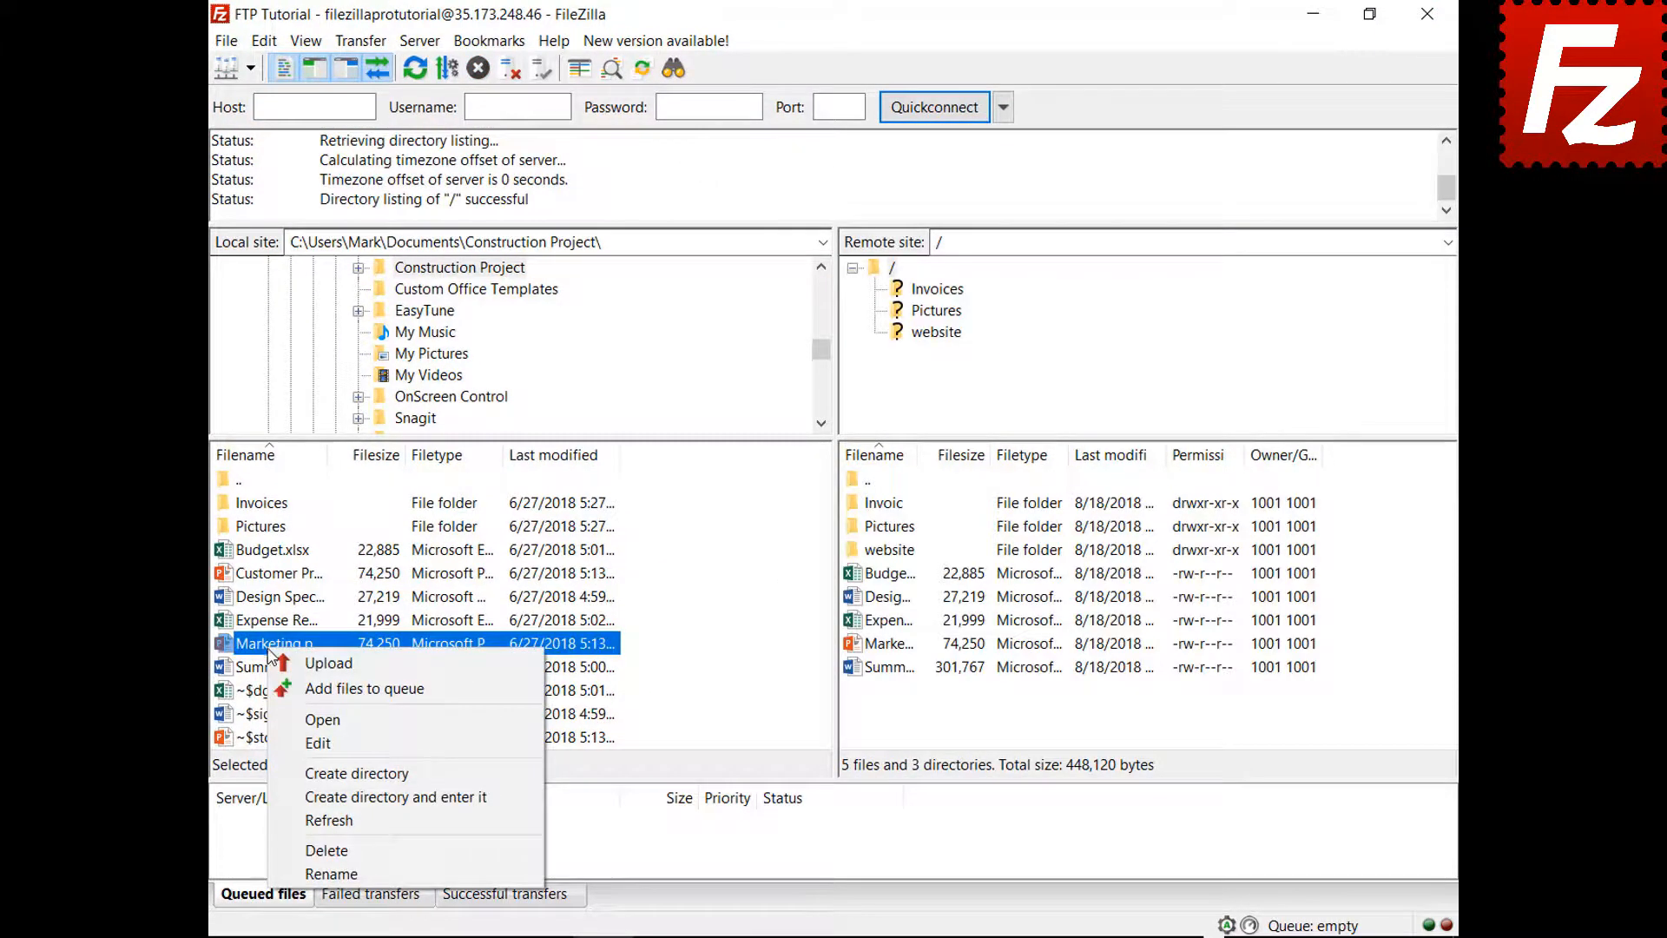
{"action": "left_click", "coordinate": [279, 688]}
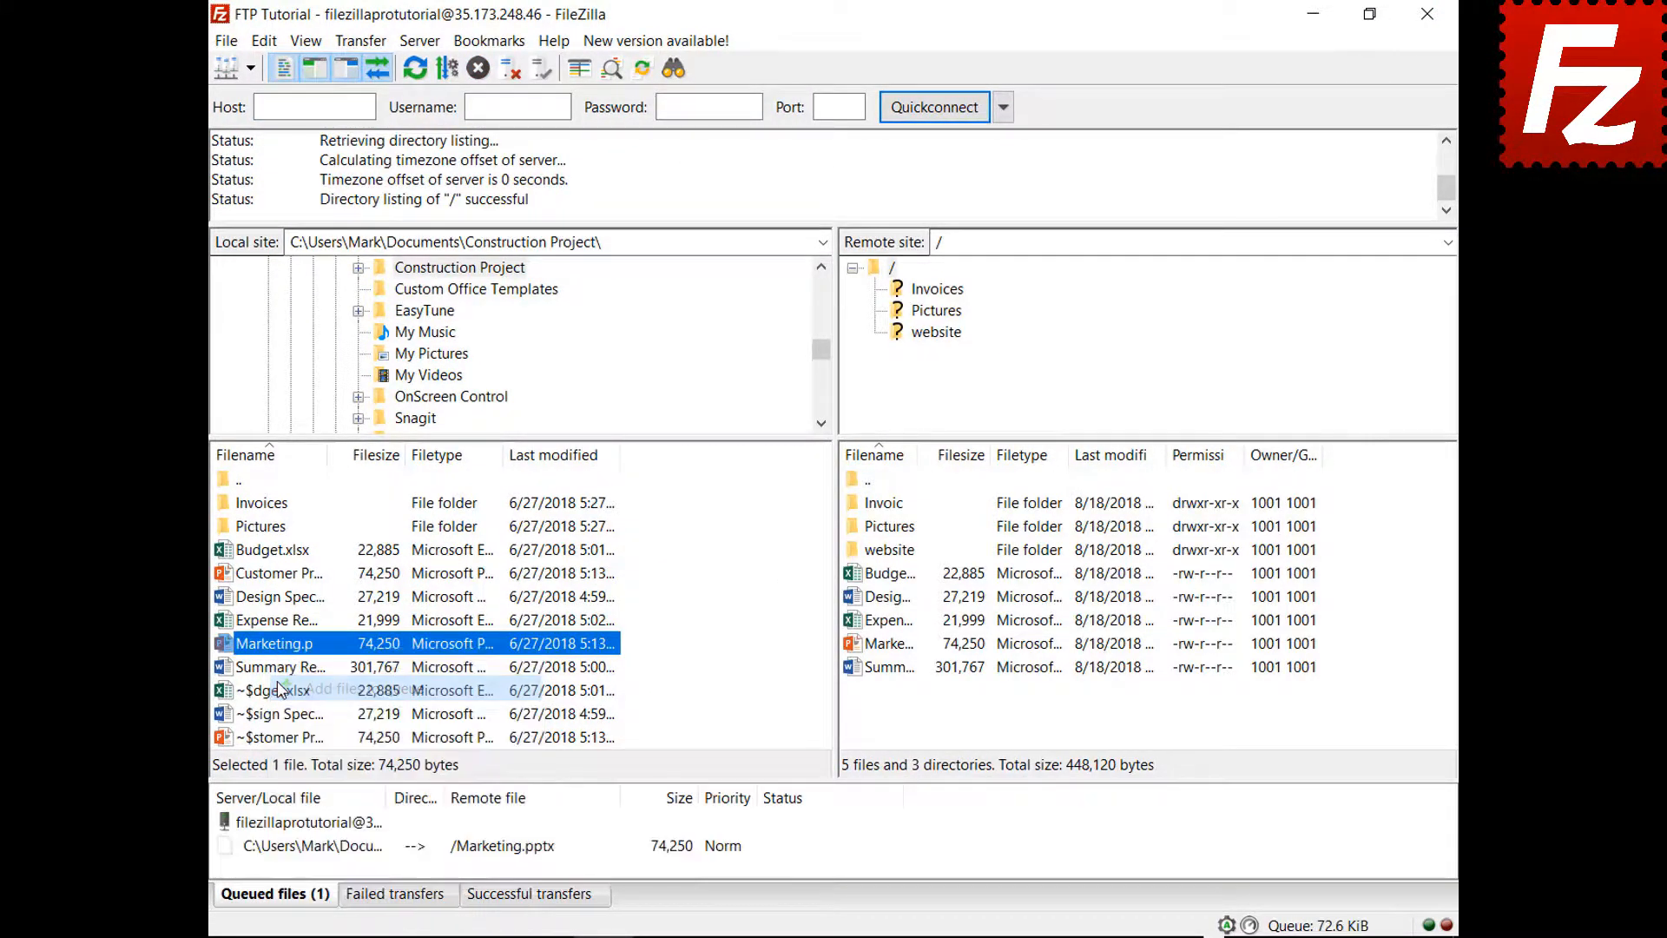
{"action": "right_click", "coordinate": [331, 855]}
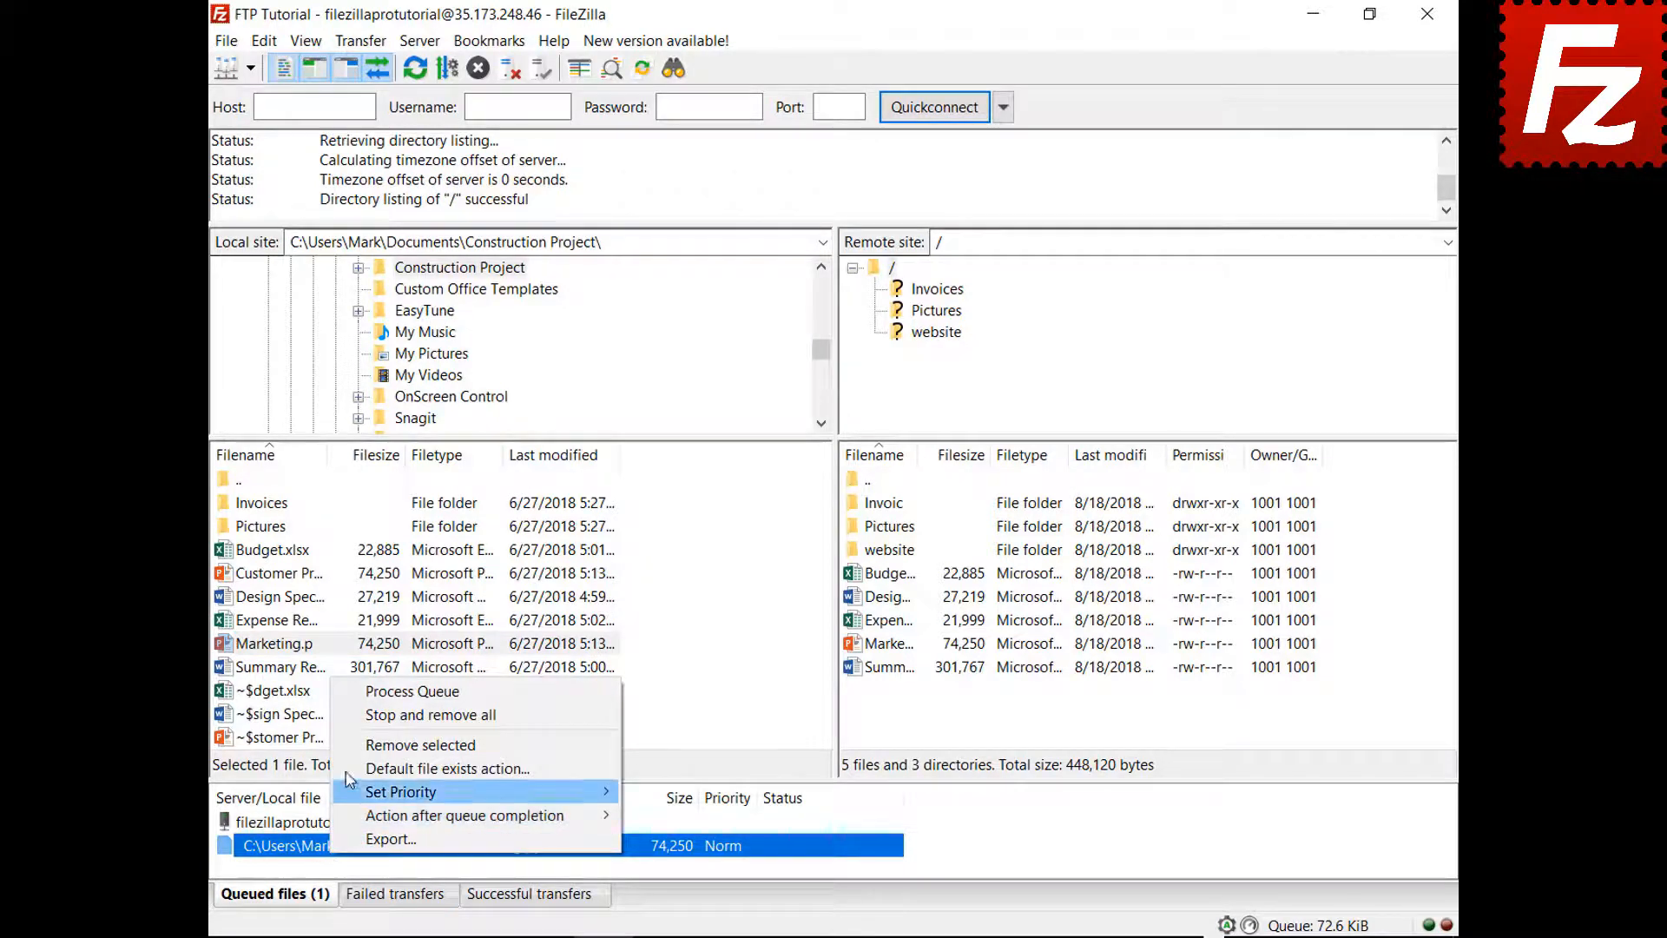
{"action": "left_click", "coordinate": [382, 716]}
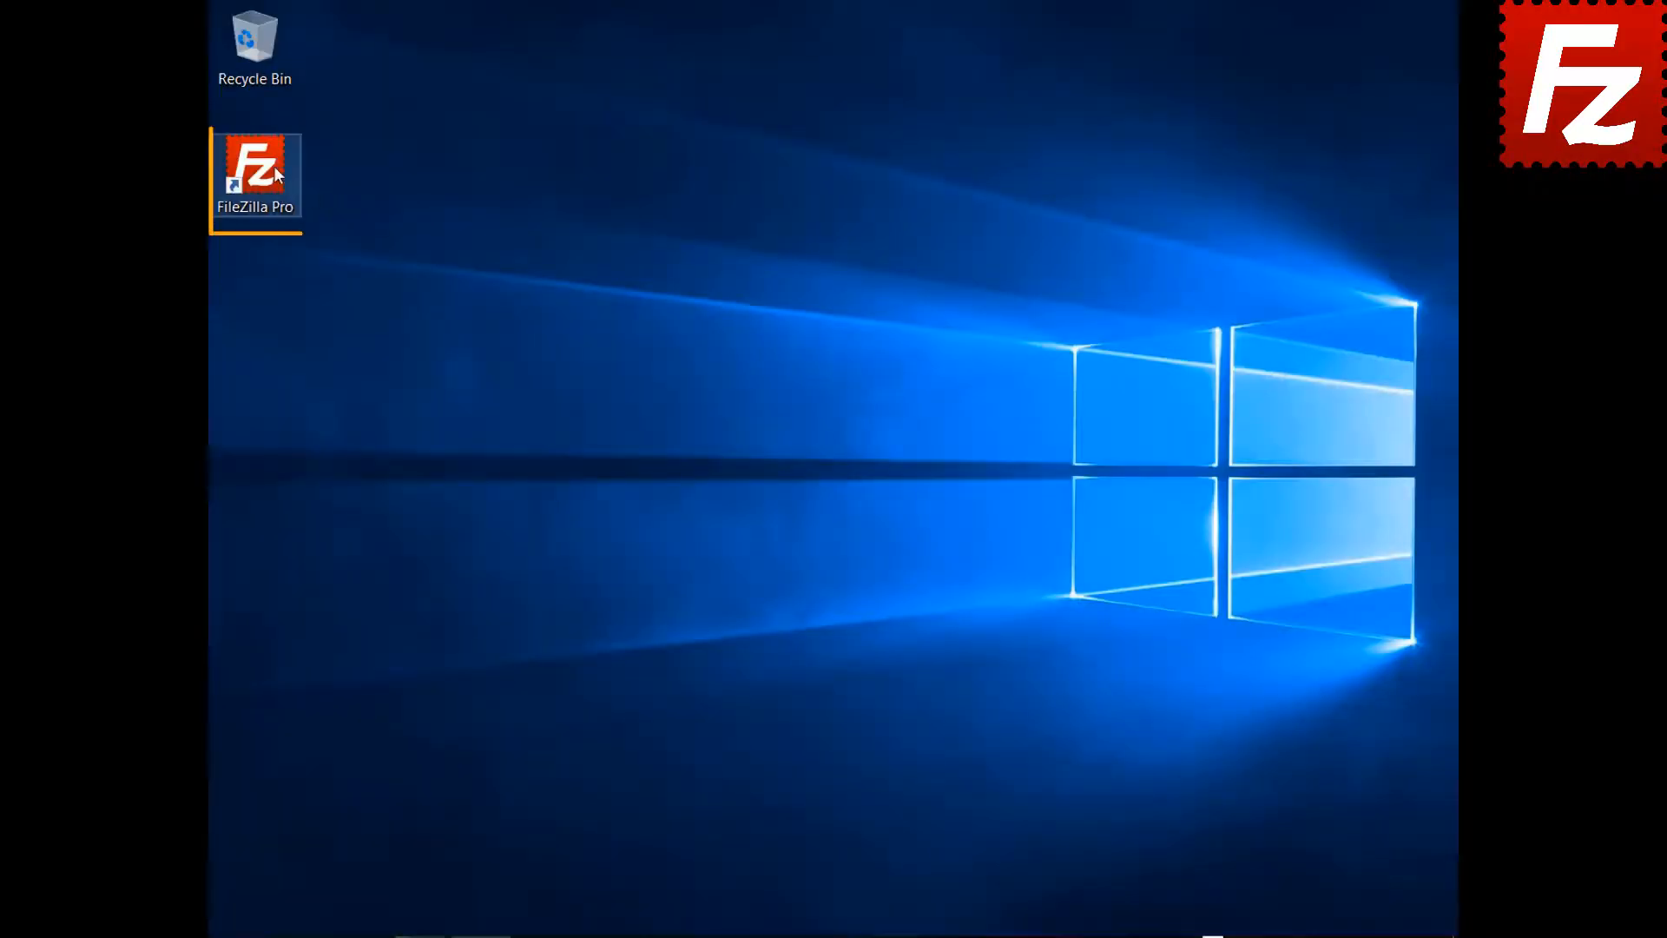
- Relaunch FileZilla Pro, connect to FTP Tutorial, and open local Documents\website and remote /website
{"action": "double_click", "coordinate": [275, 169]}
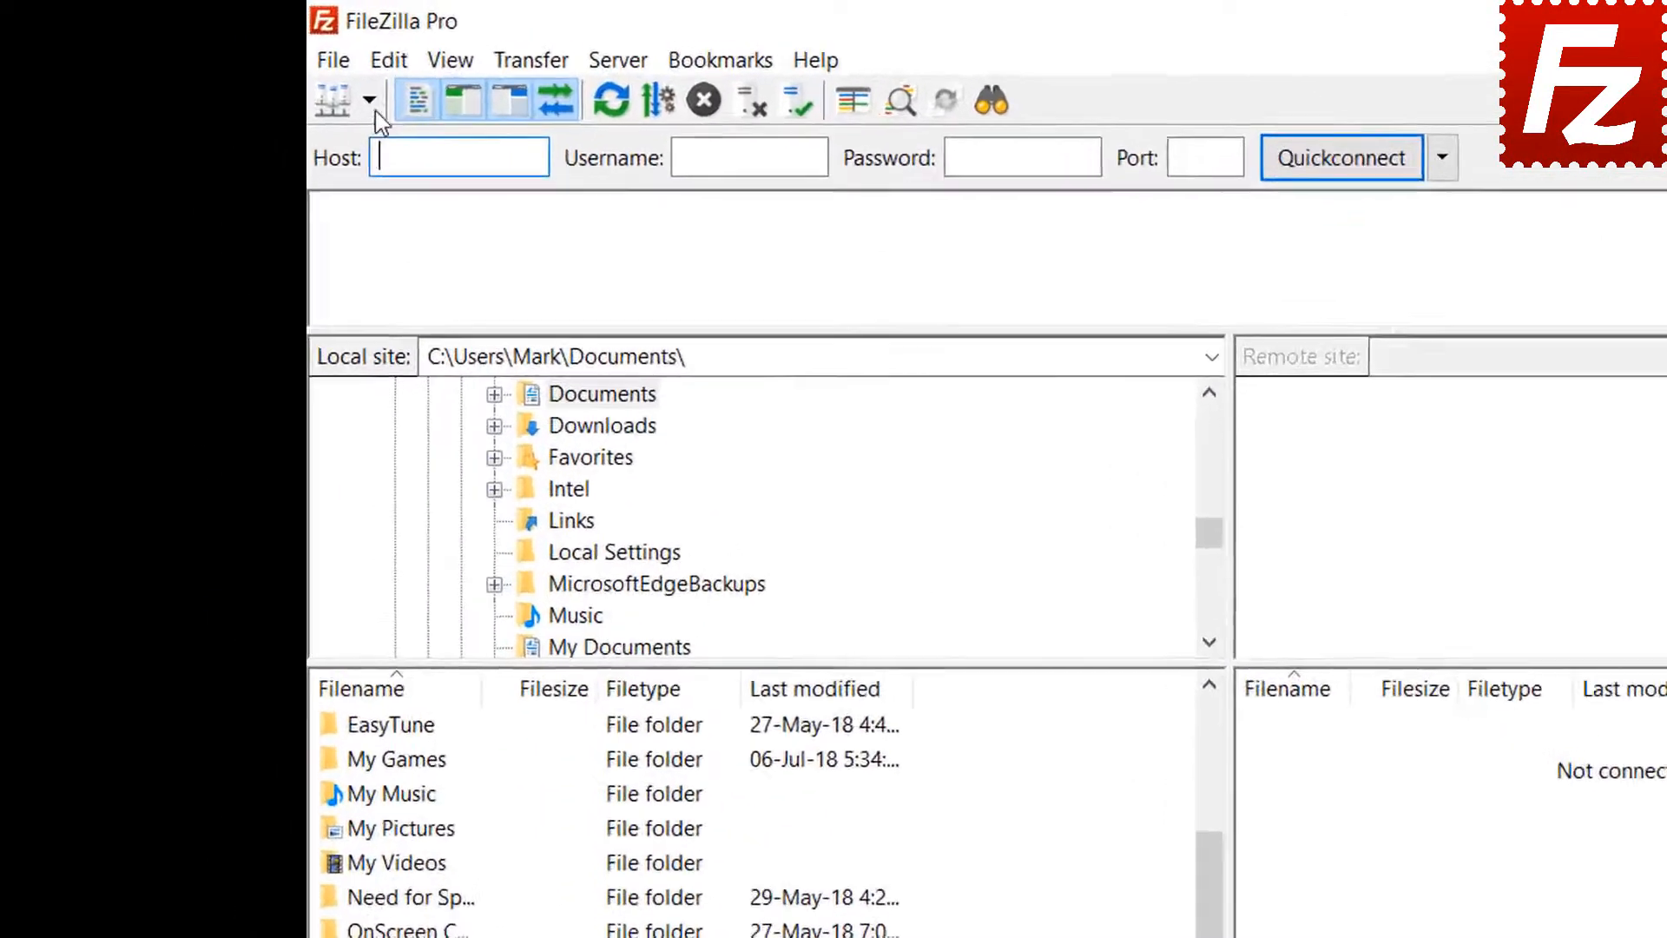
{"action": "left_click", "coordinate": [250, 68]}
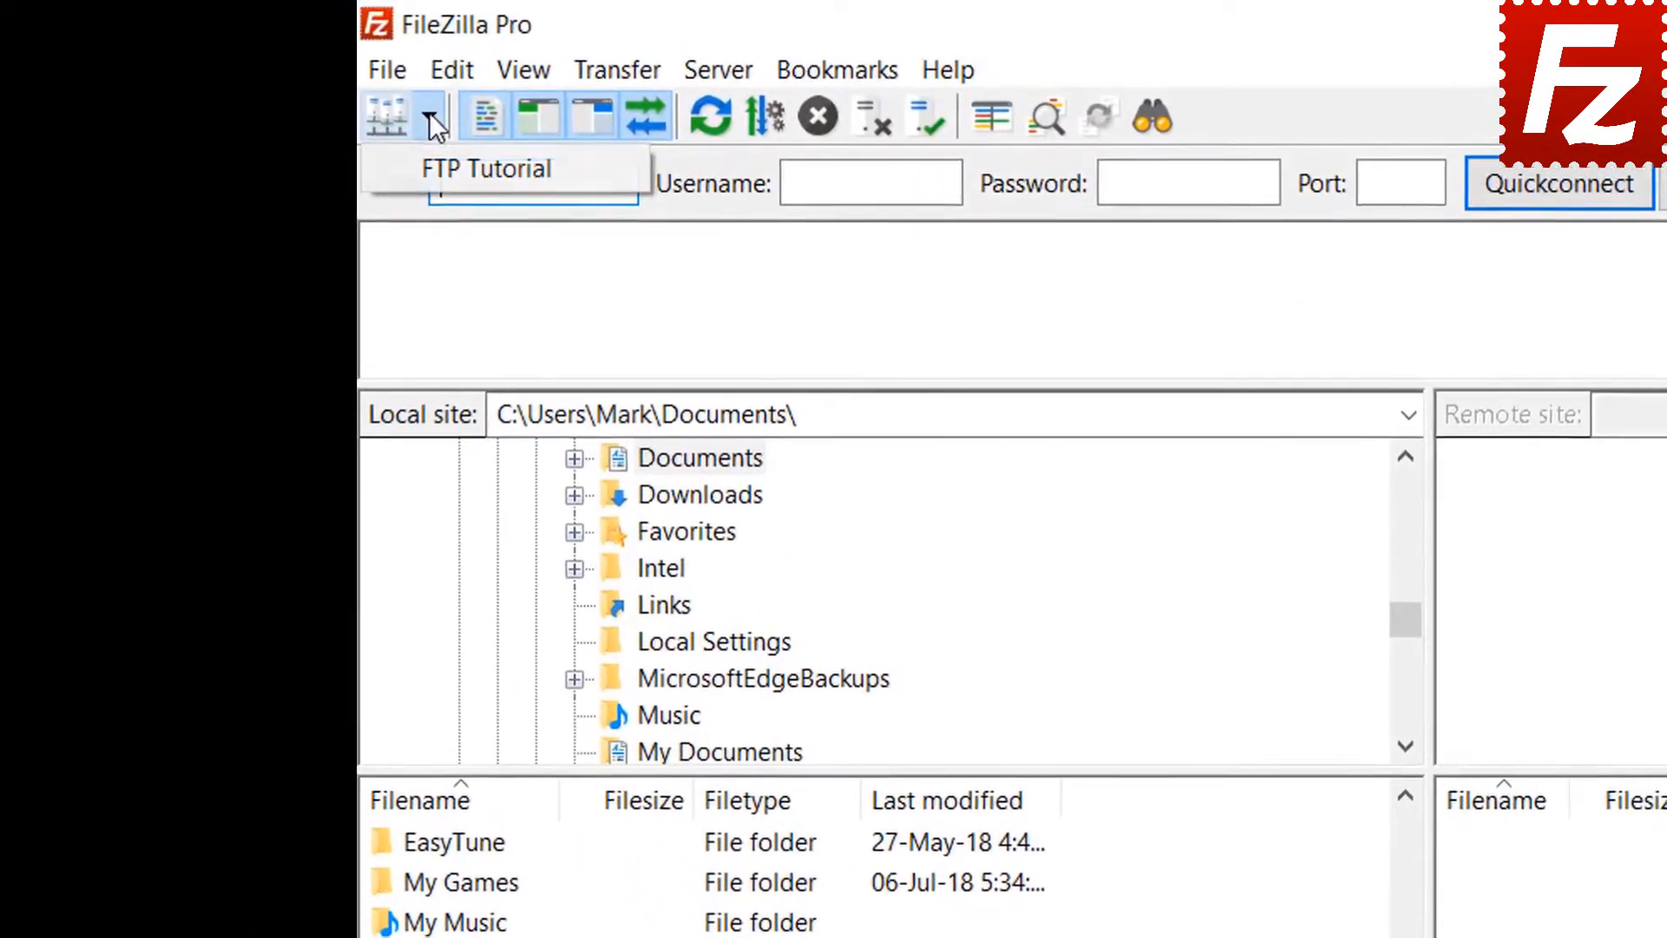
{"action": "left_click", "coordinate": [450, 165]}
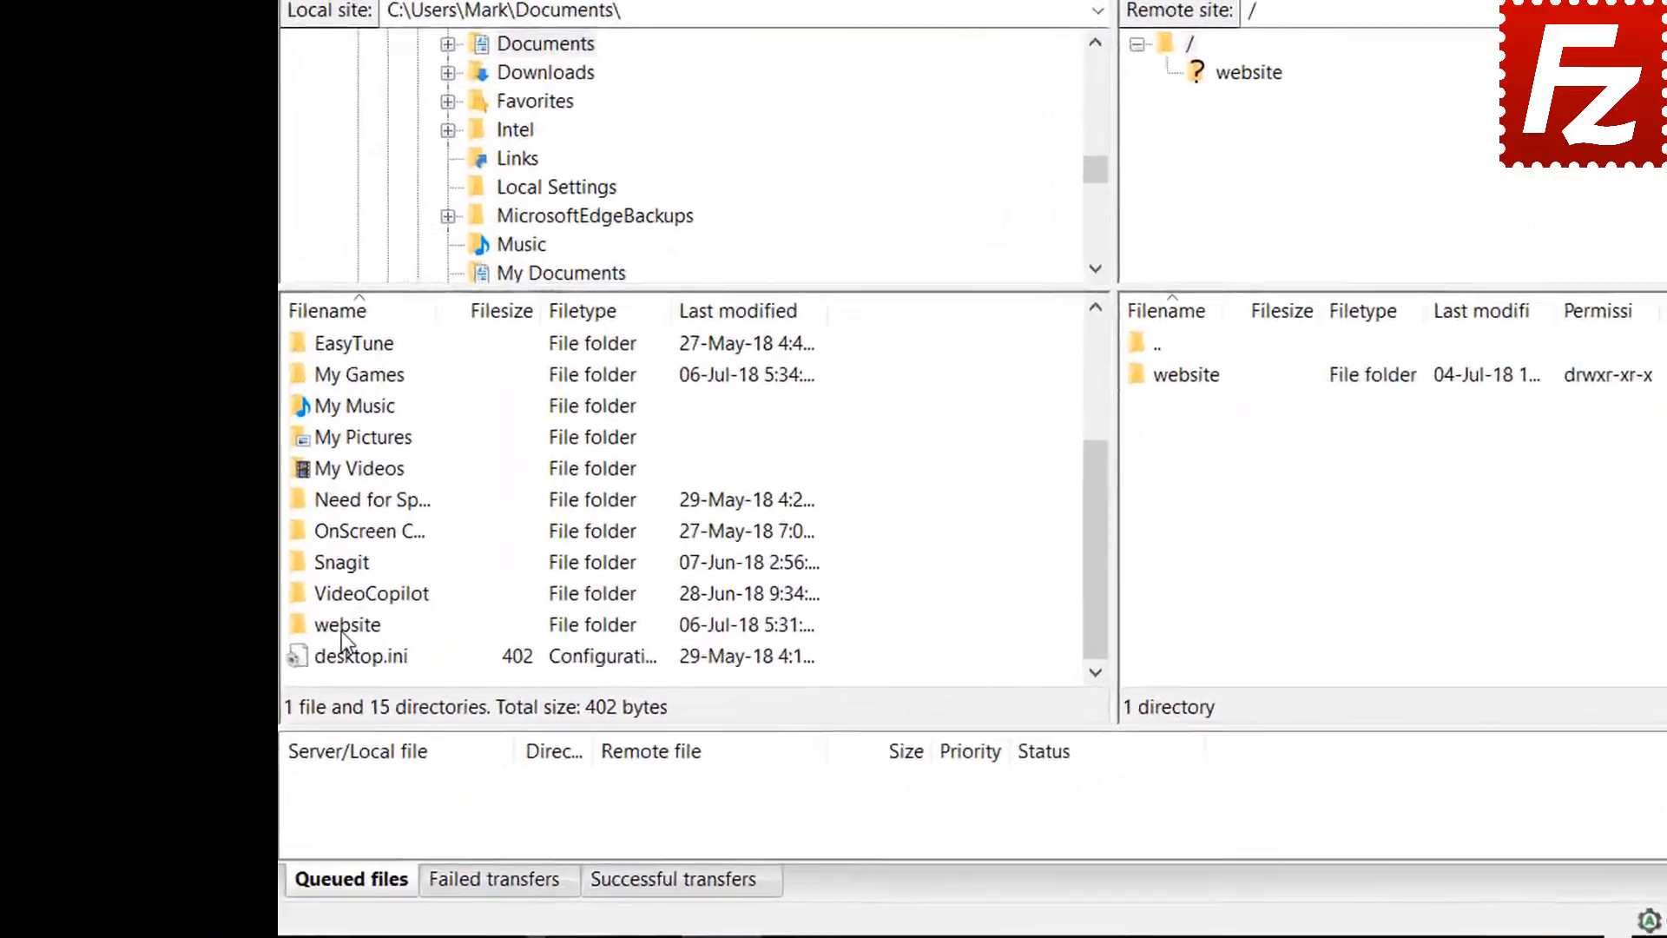
{"action": "double_click", "coordinate": [260, 702]}
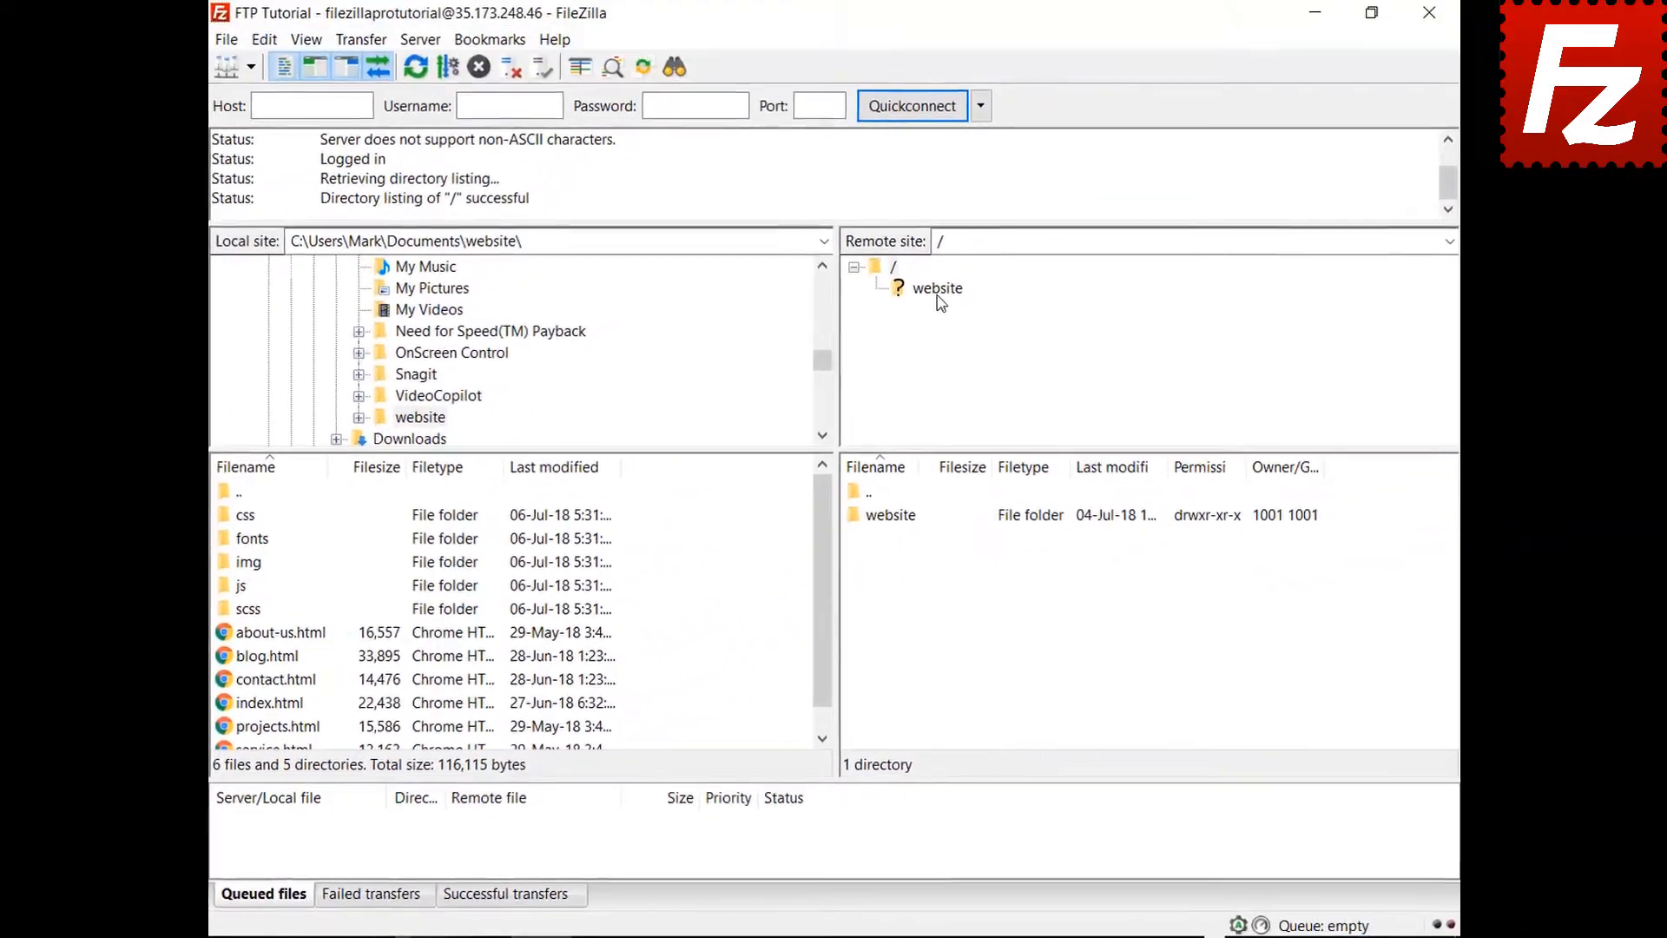
{"action": "left_click", "coordinate": [933, 288]}
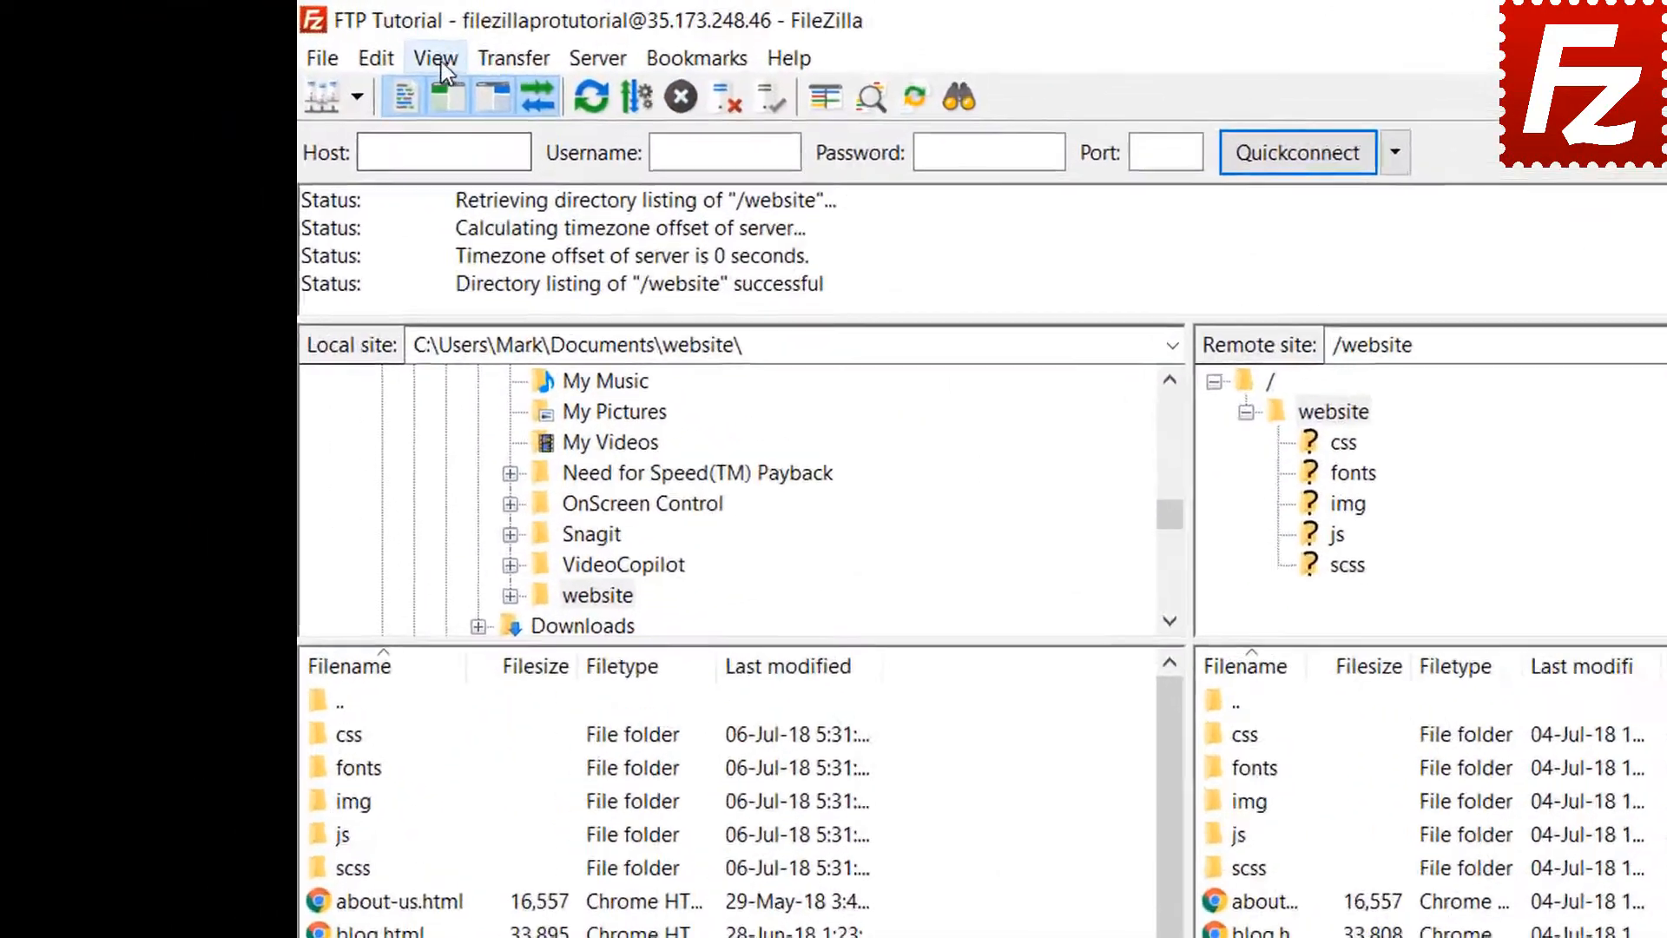
- Enable directory comparison from the View menu to flag differing website files
{"action": "left_click", "coordinate": [306, 41]}
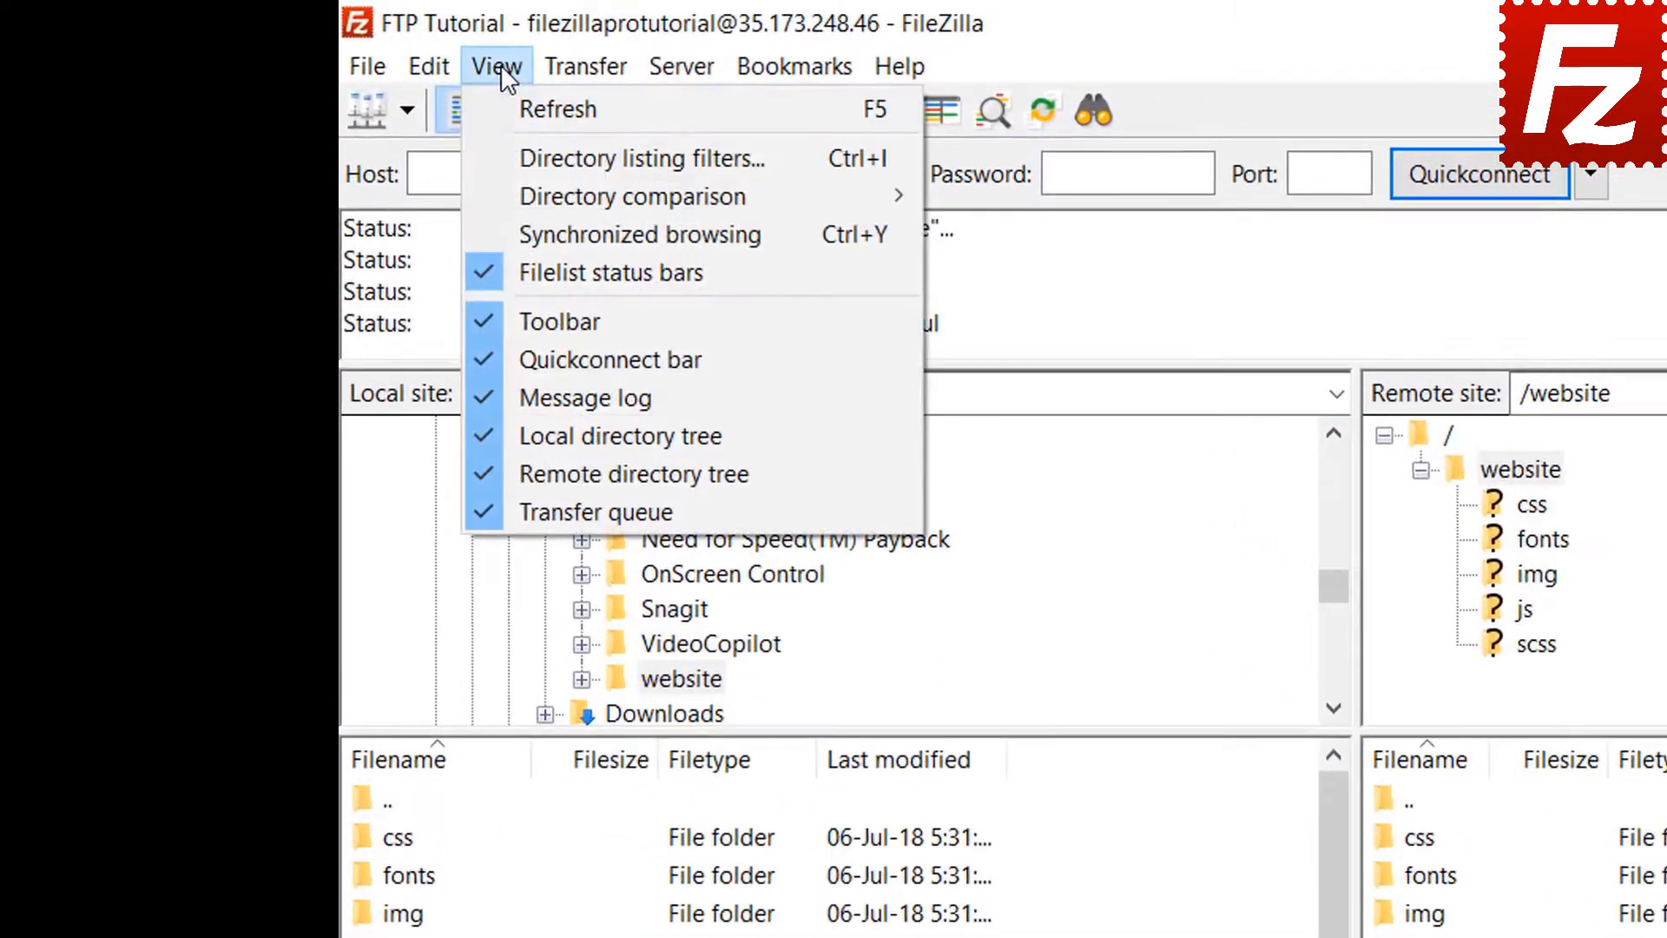
{"action": "mouse_move", "coordinate": [528, 196]}
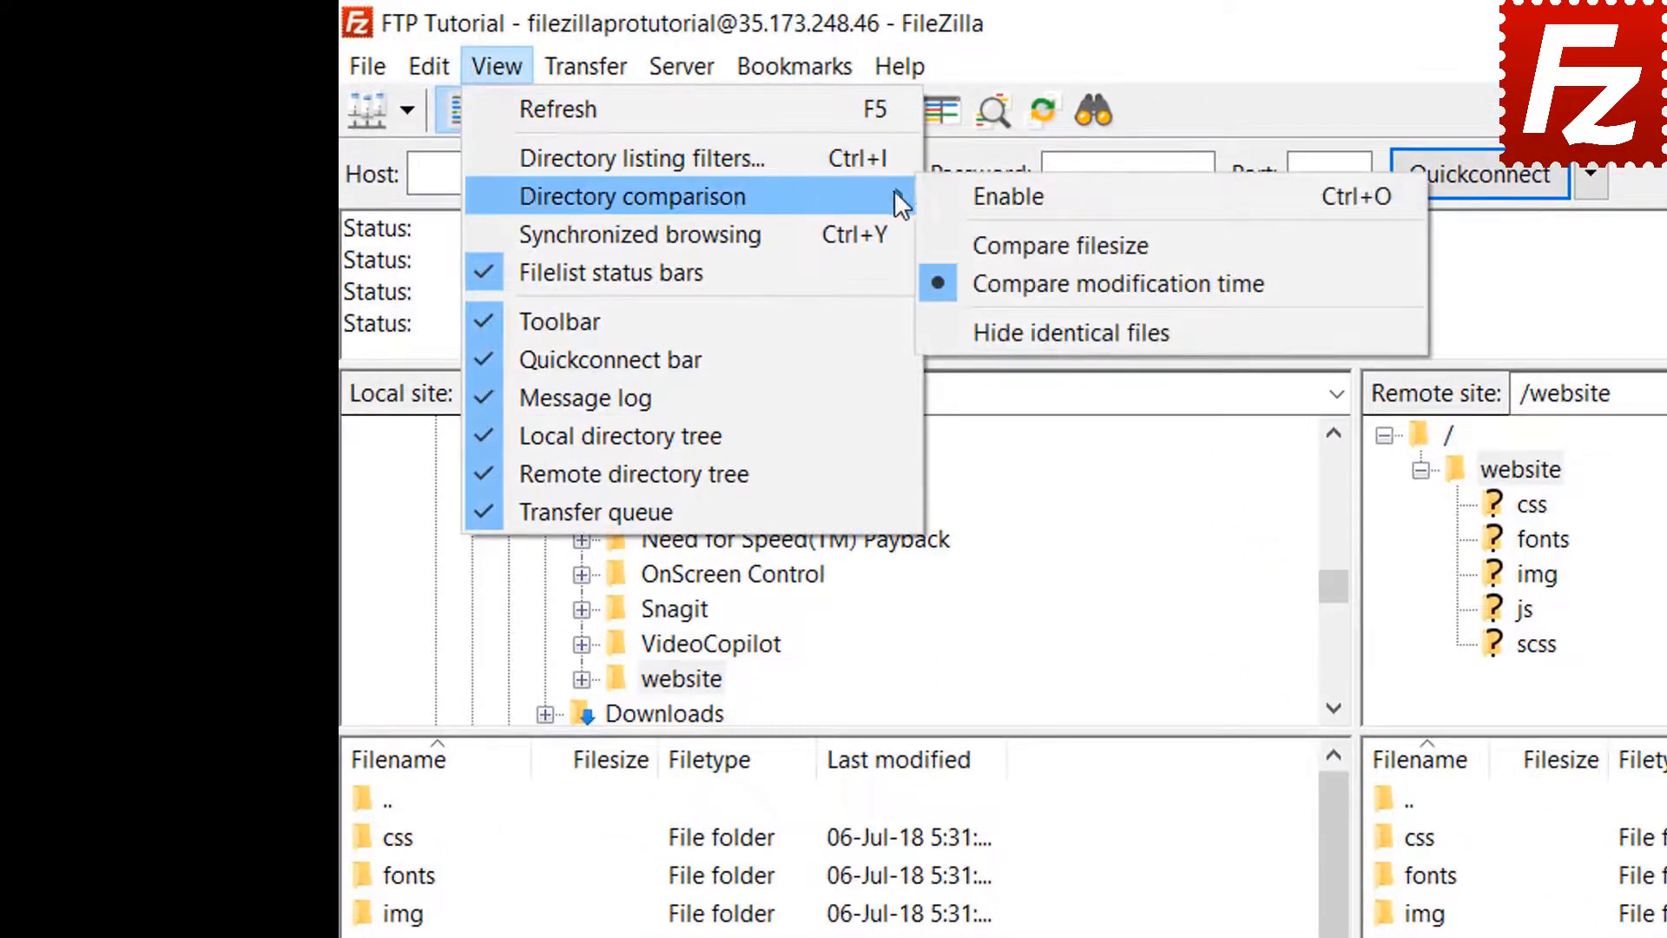
{"action": "left_click", "coordinate": [955, 196]}
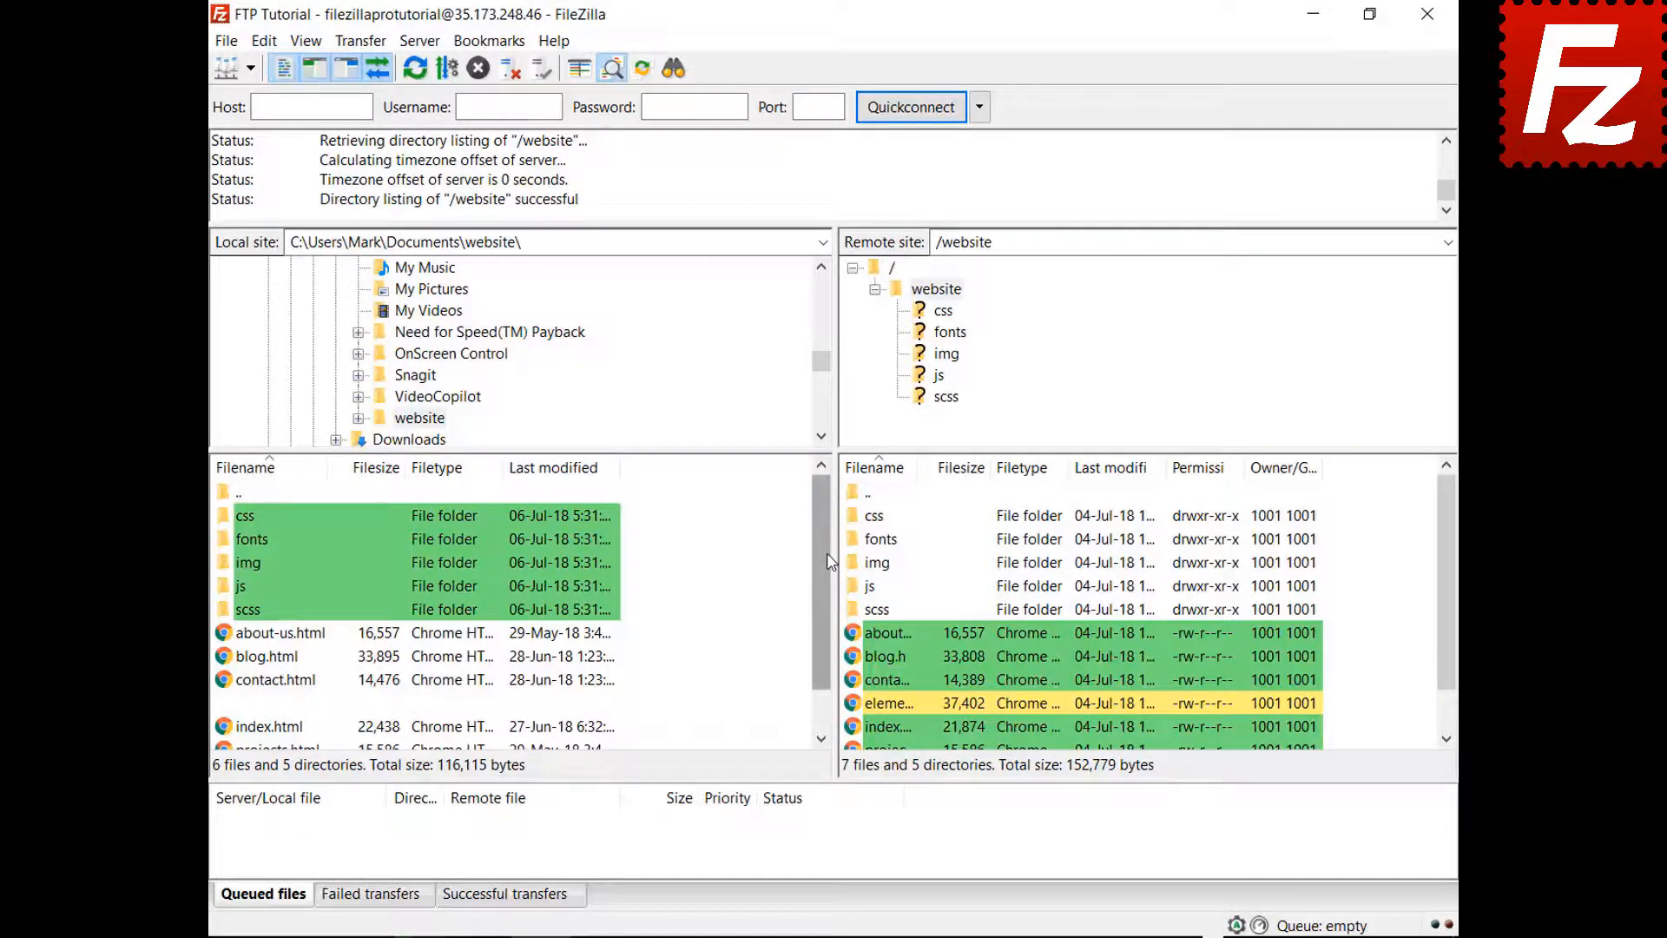
{"action": "left_click_drag", "start_coordinate": [825, 555], "coordinate": [819, 627]}
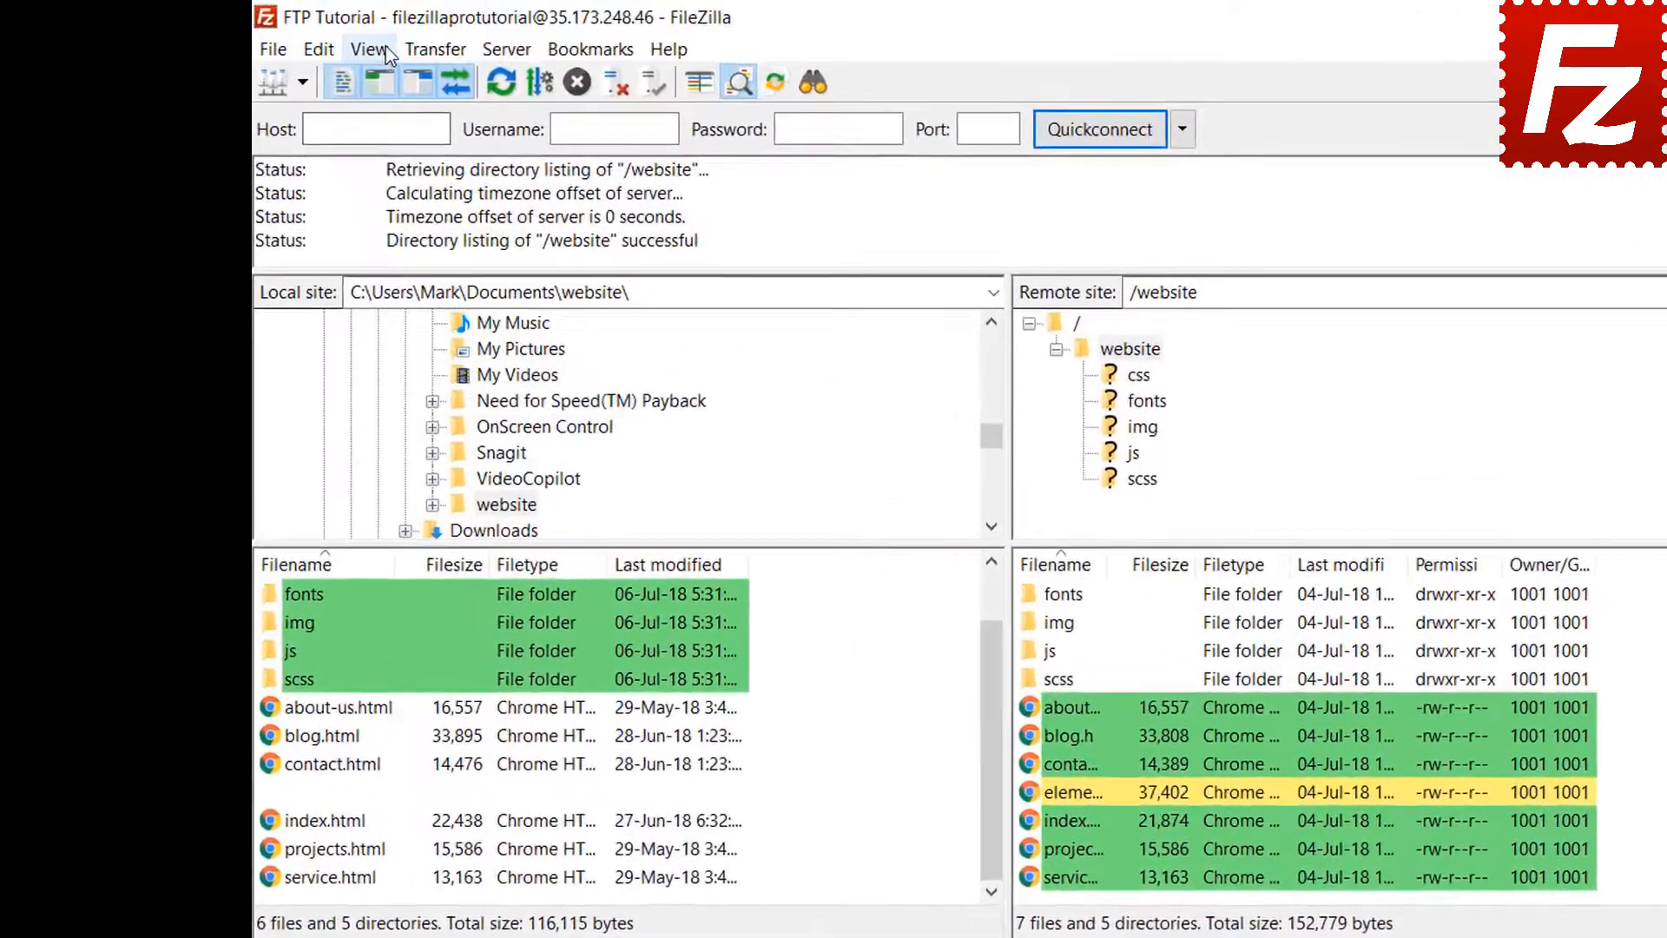
- Switch directory comparison to file size, flagging blog, contact and index as differing
{"action": "left_click", "coordinate": [306, 41]}
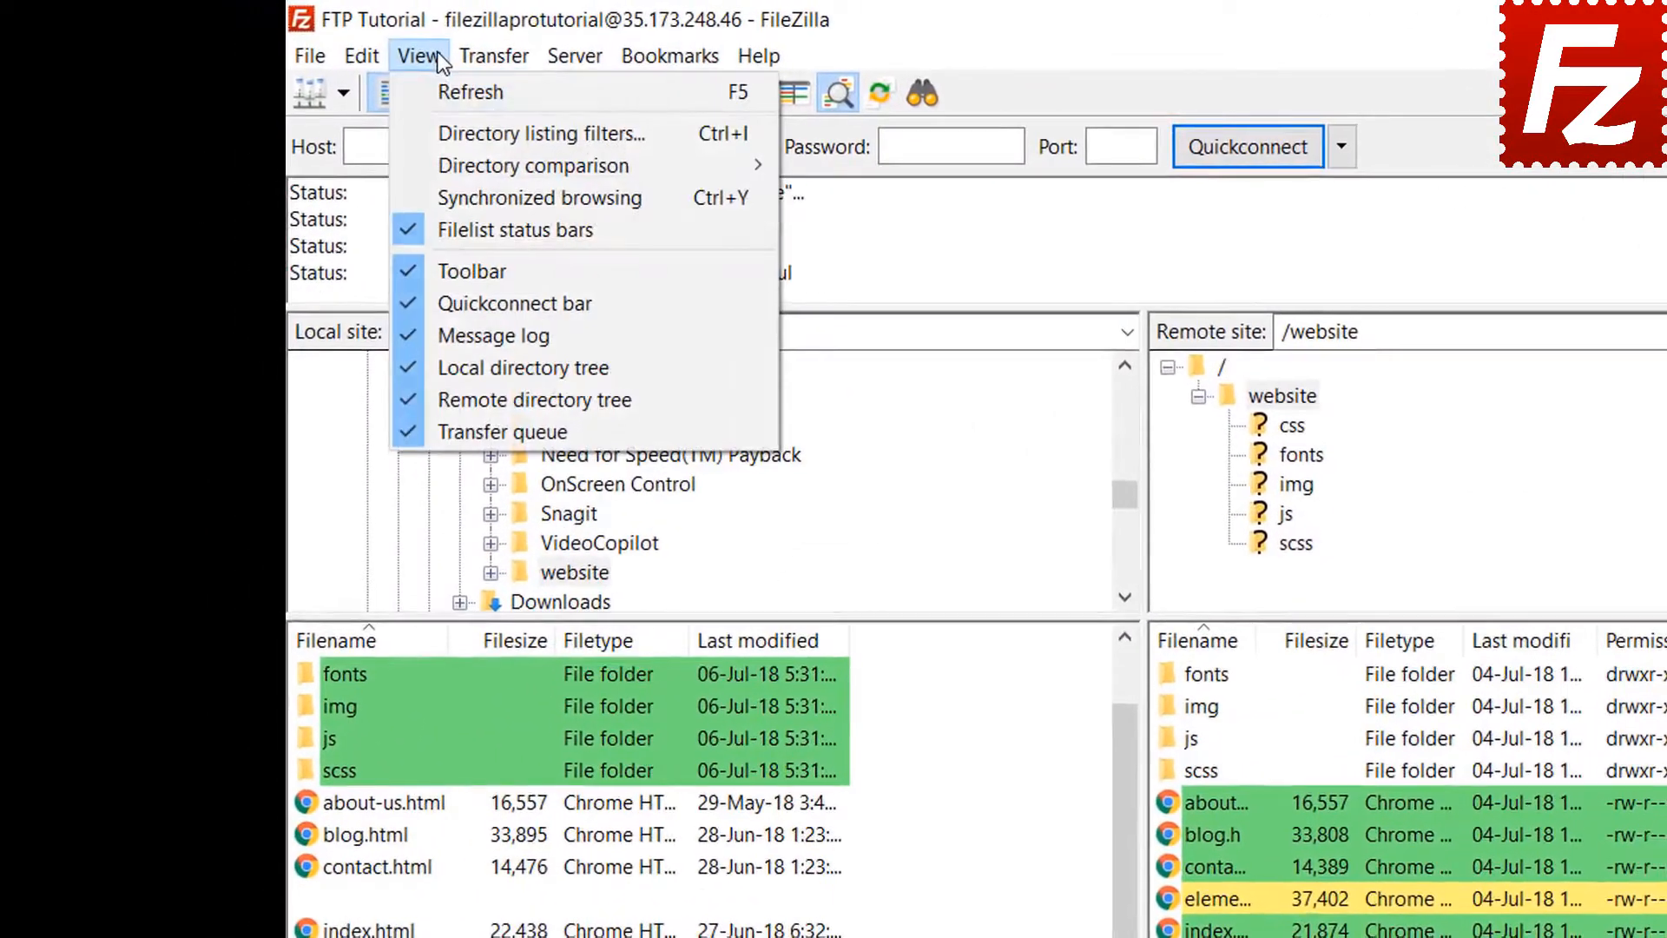
{"action": "mouse_move", "coordinate": [465, 161]}
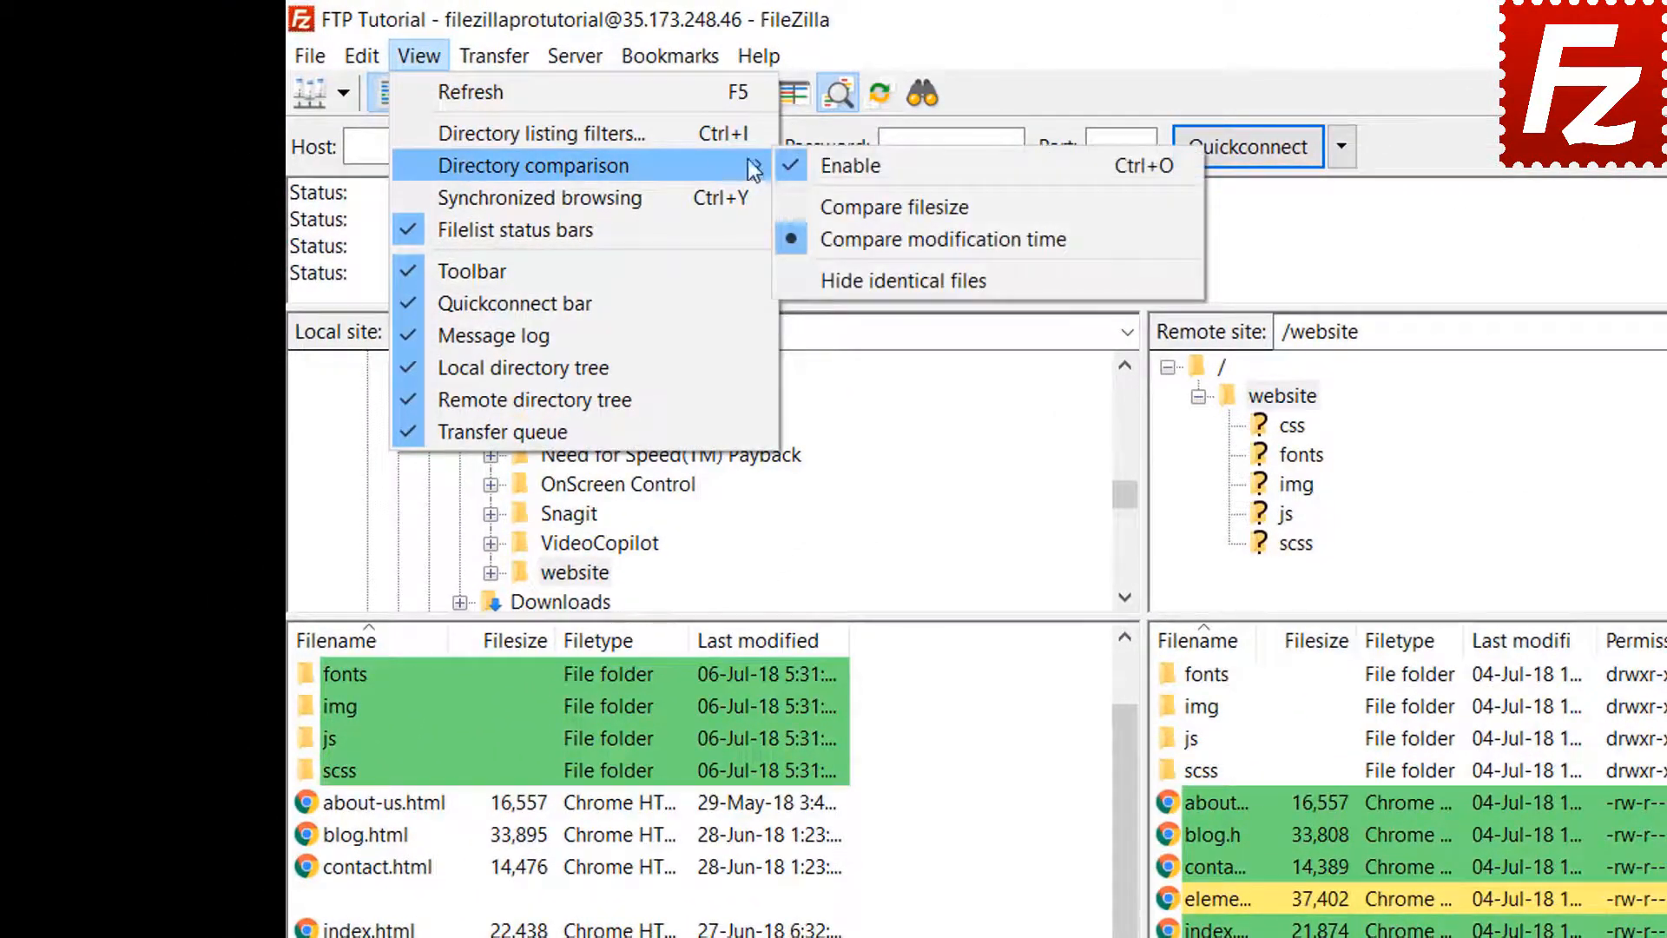
{"action": "left_click", "coordinate": [886, 205]}
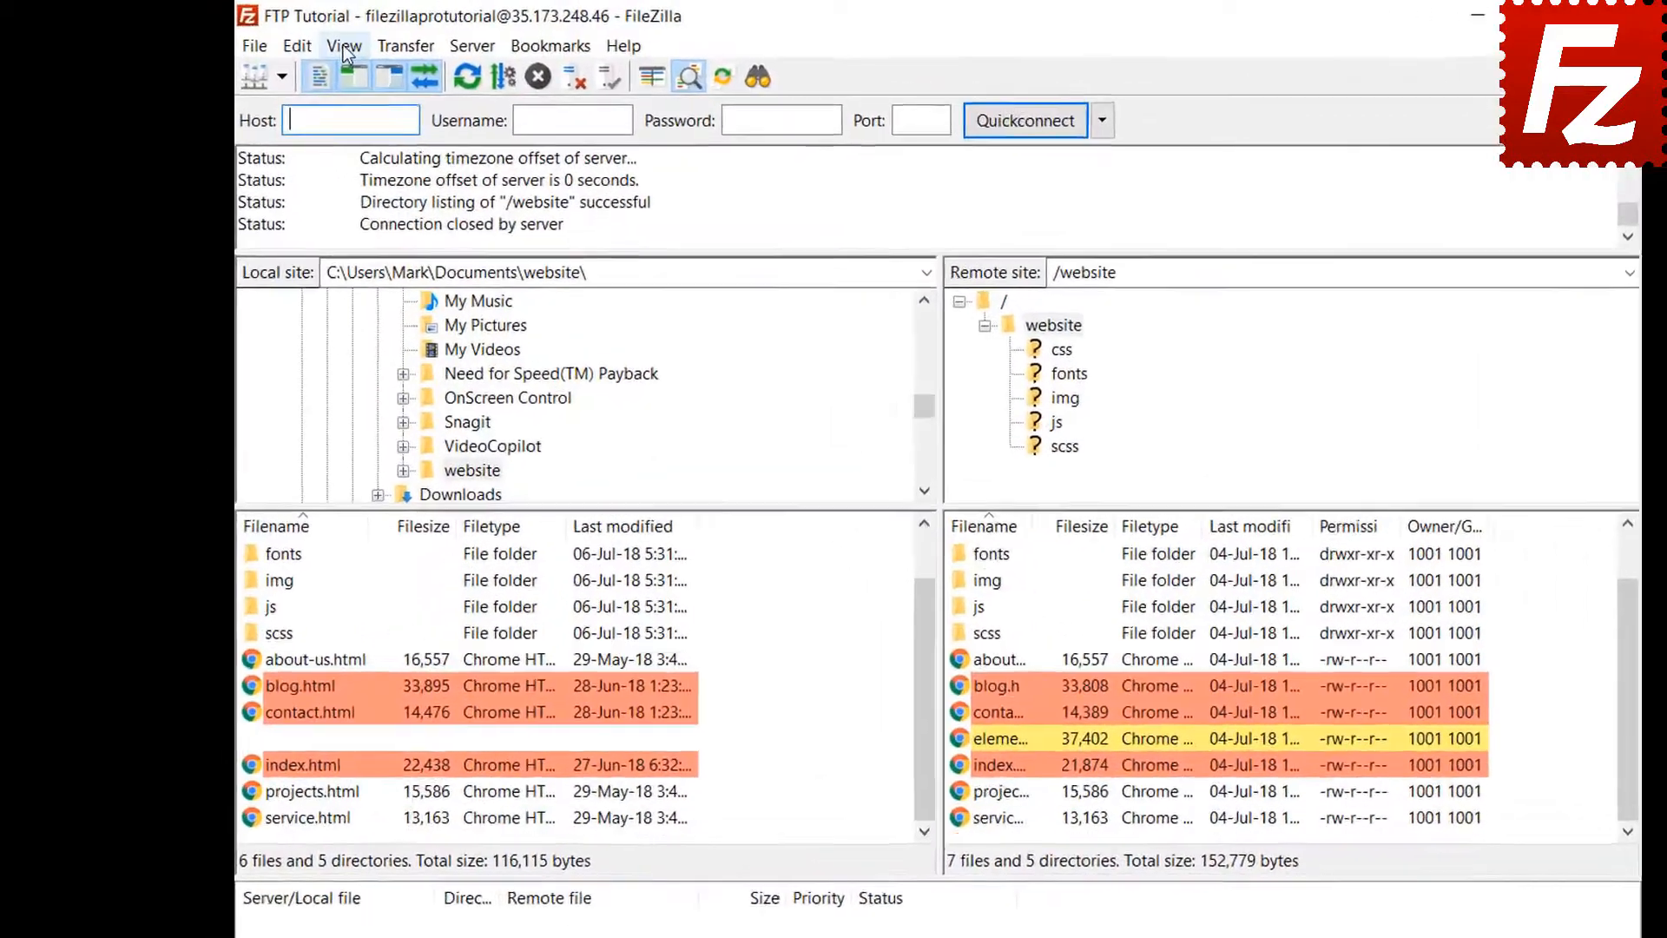
{"action": "left_click", "coordinate": [305, 40]}
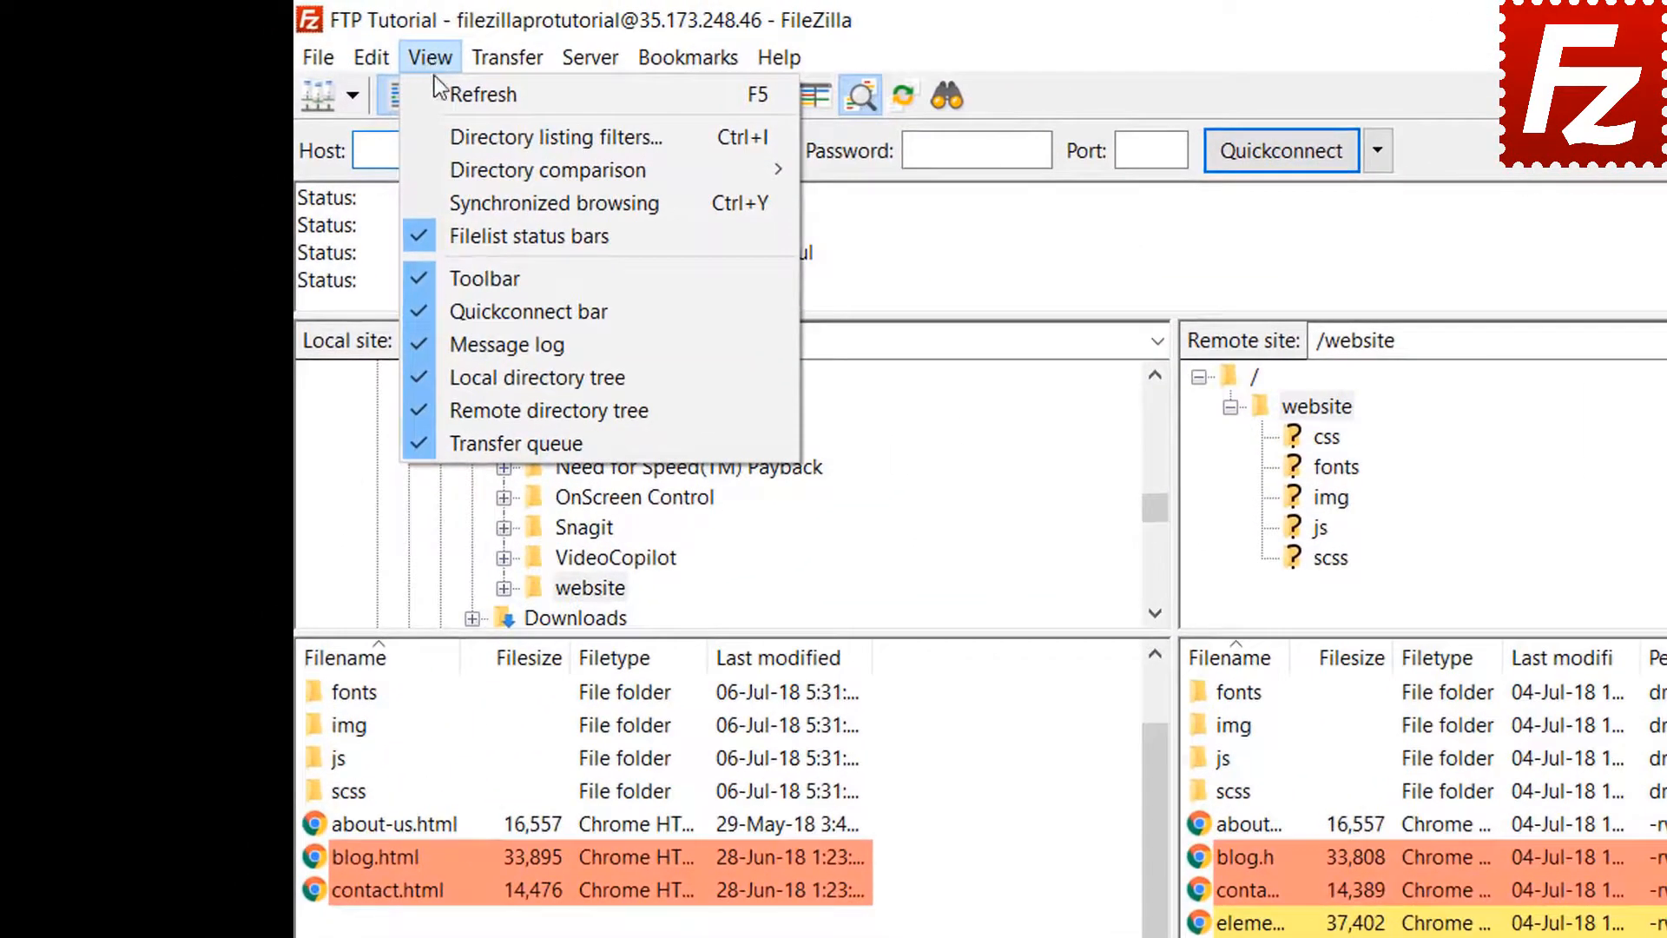
- Turn on synchronized browsing, open the css and img folders, then relaunch FileZilla Pro
{"action": "left_click", "coordinate": [481, 197]}
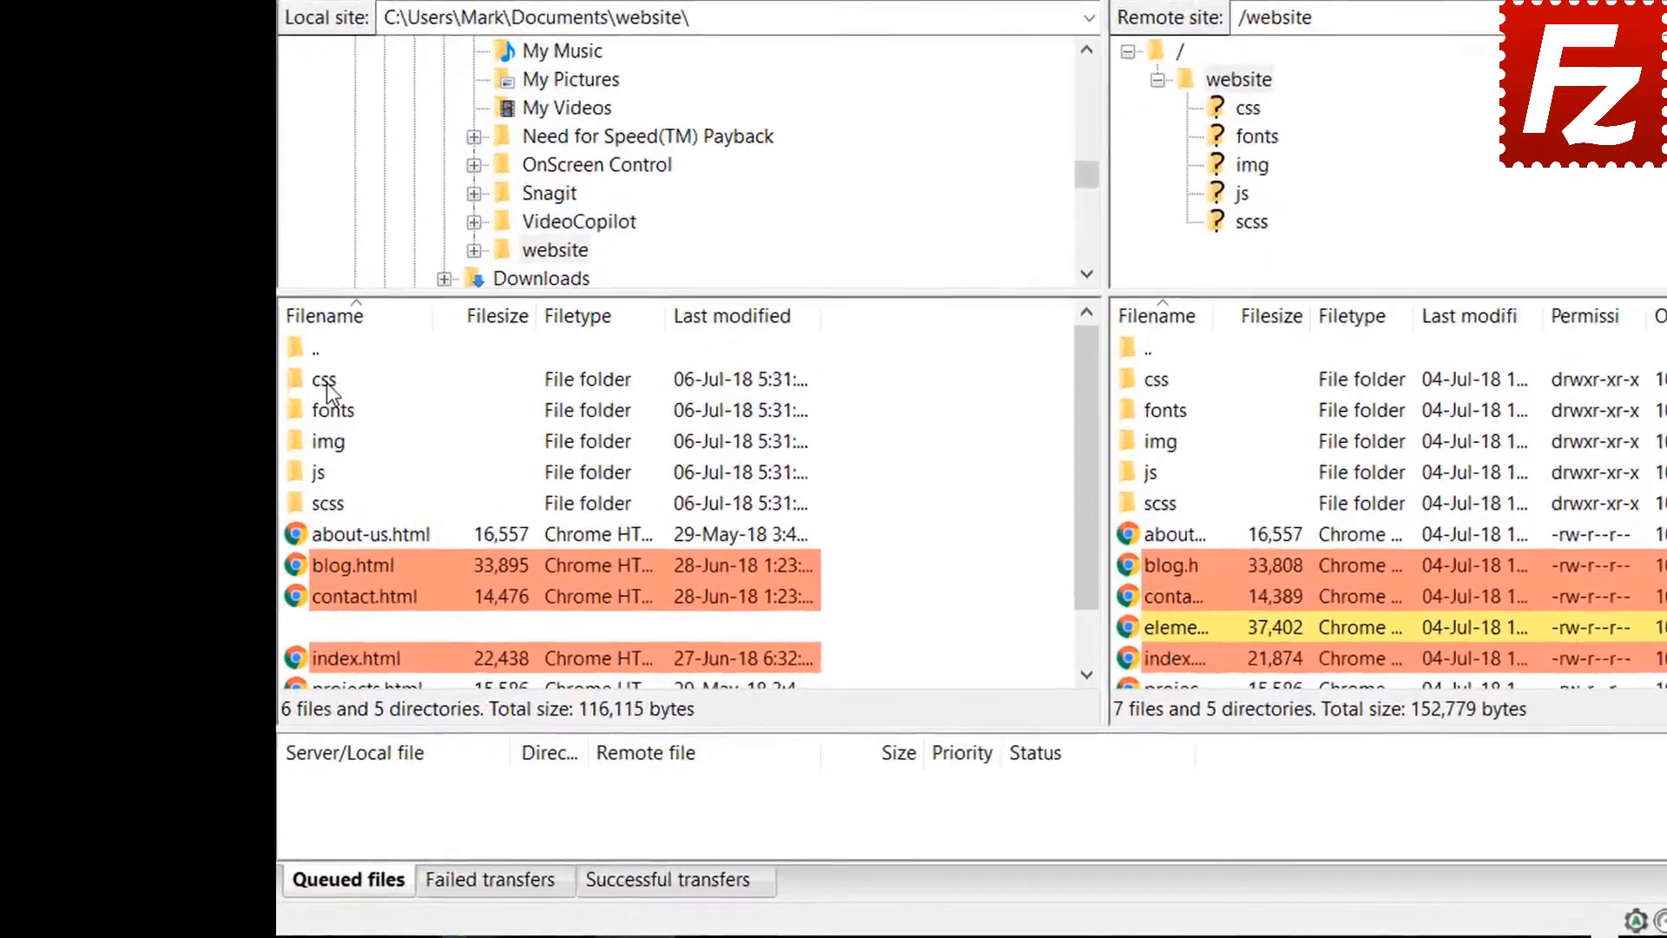
{"action": "left_click", "coordinate": [255, 503]}
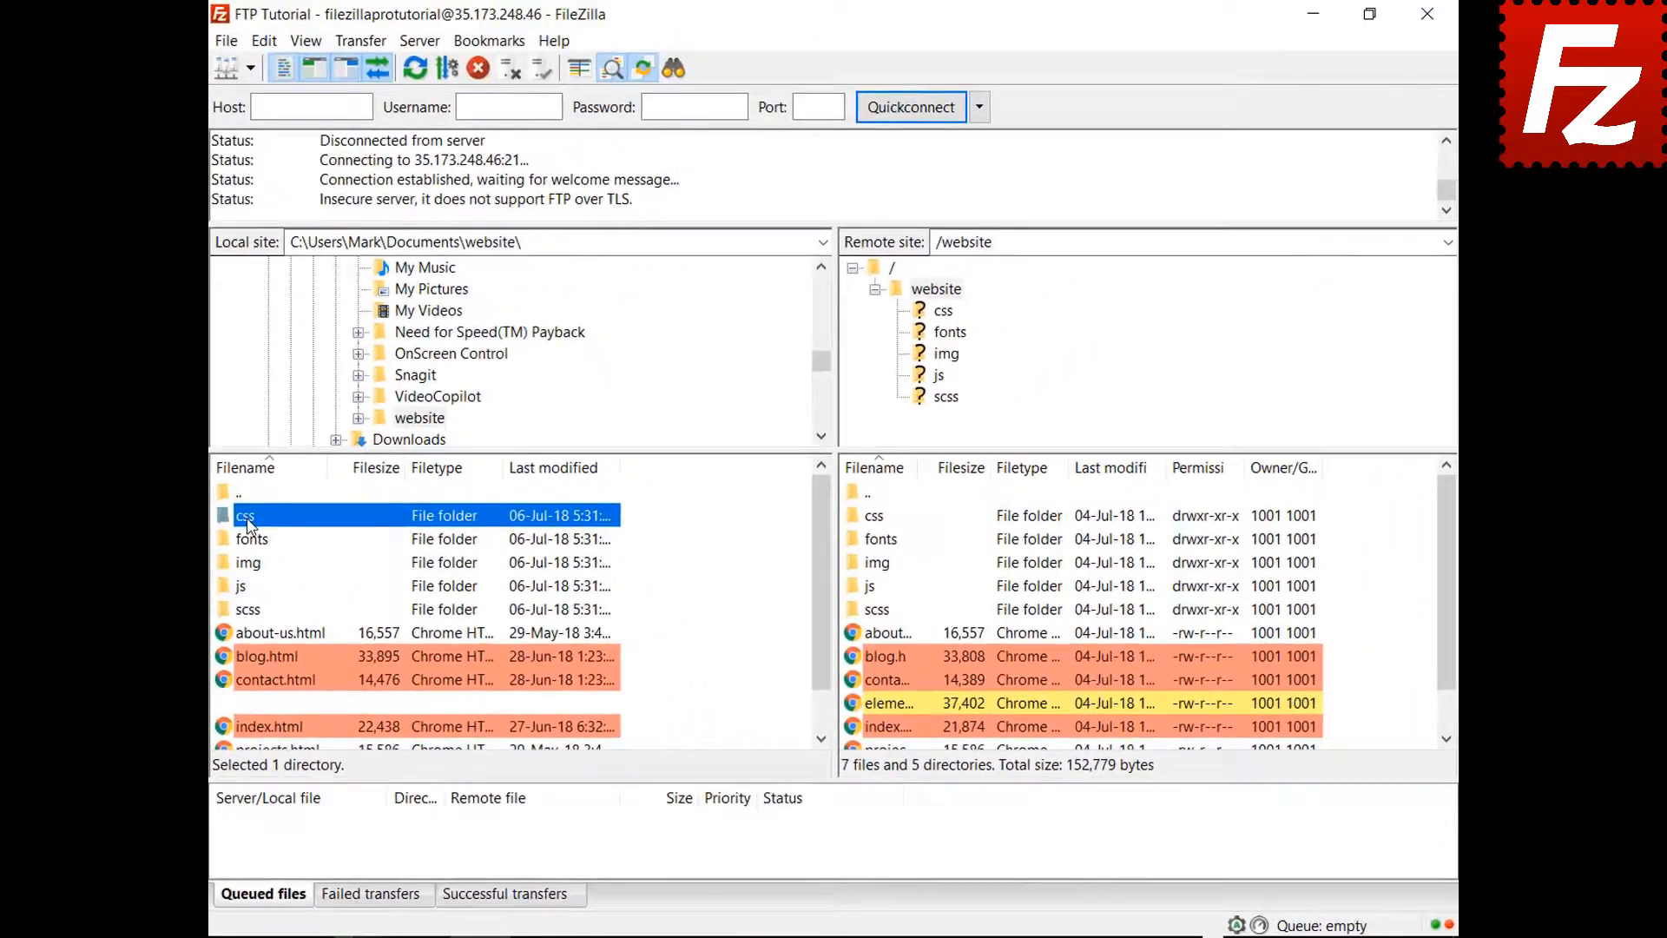
{"action": "double_click", "coordinate": [307, 425]}
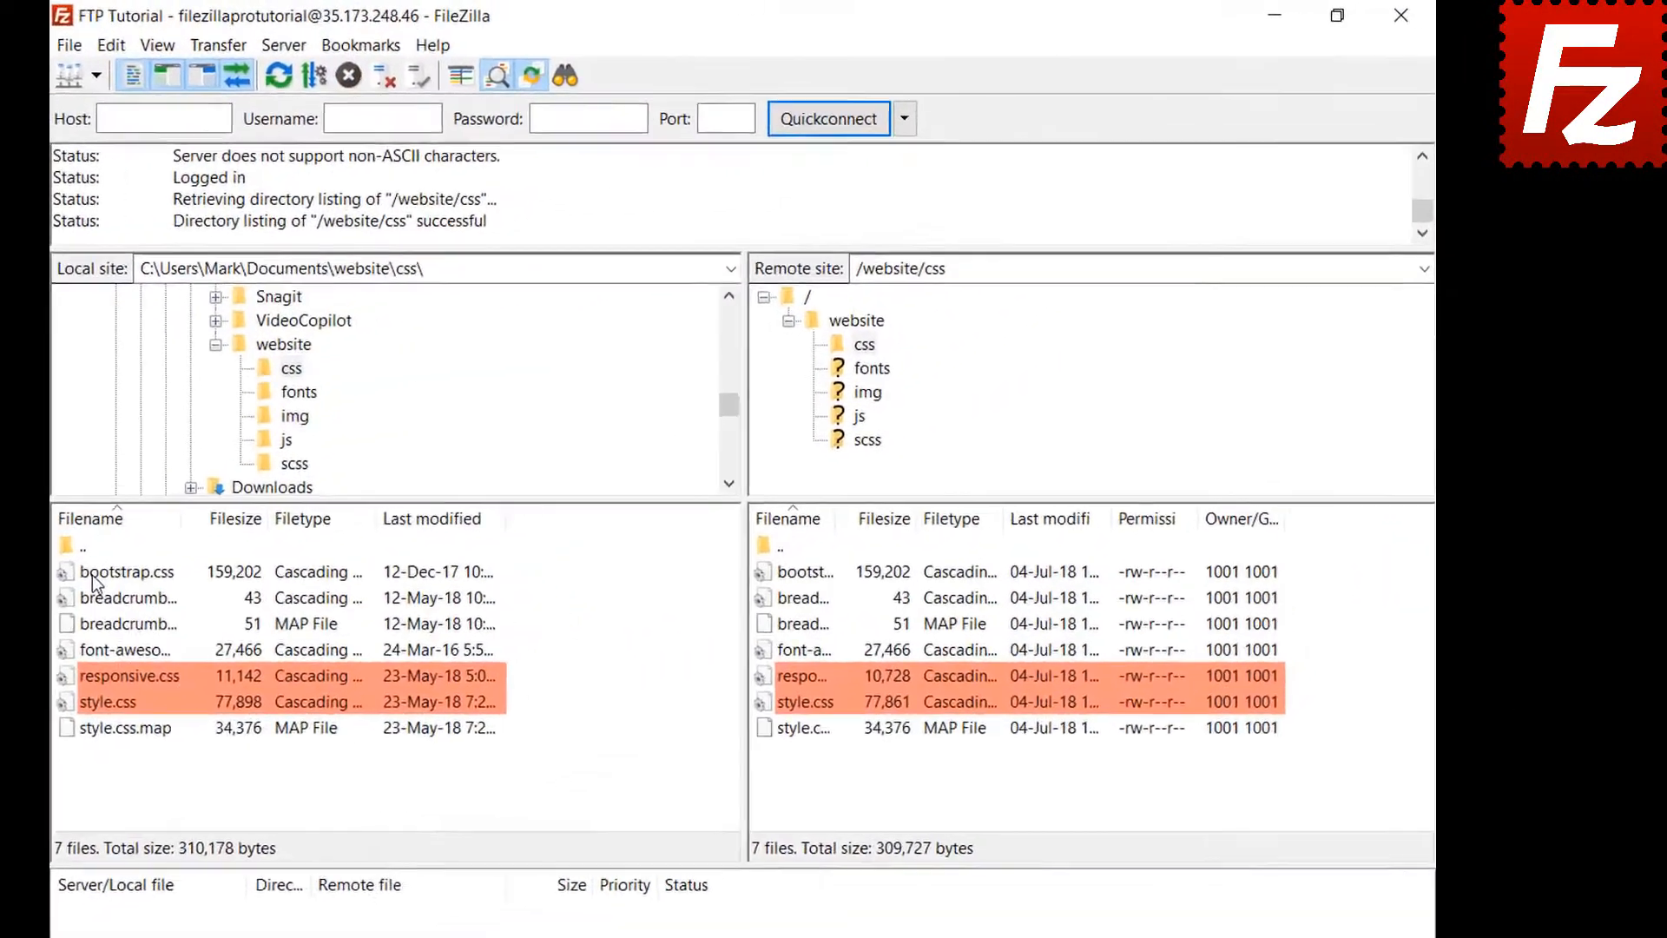
{"action": "left_click", "coordinate": [867, 395]}
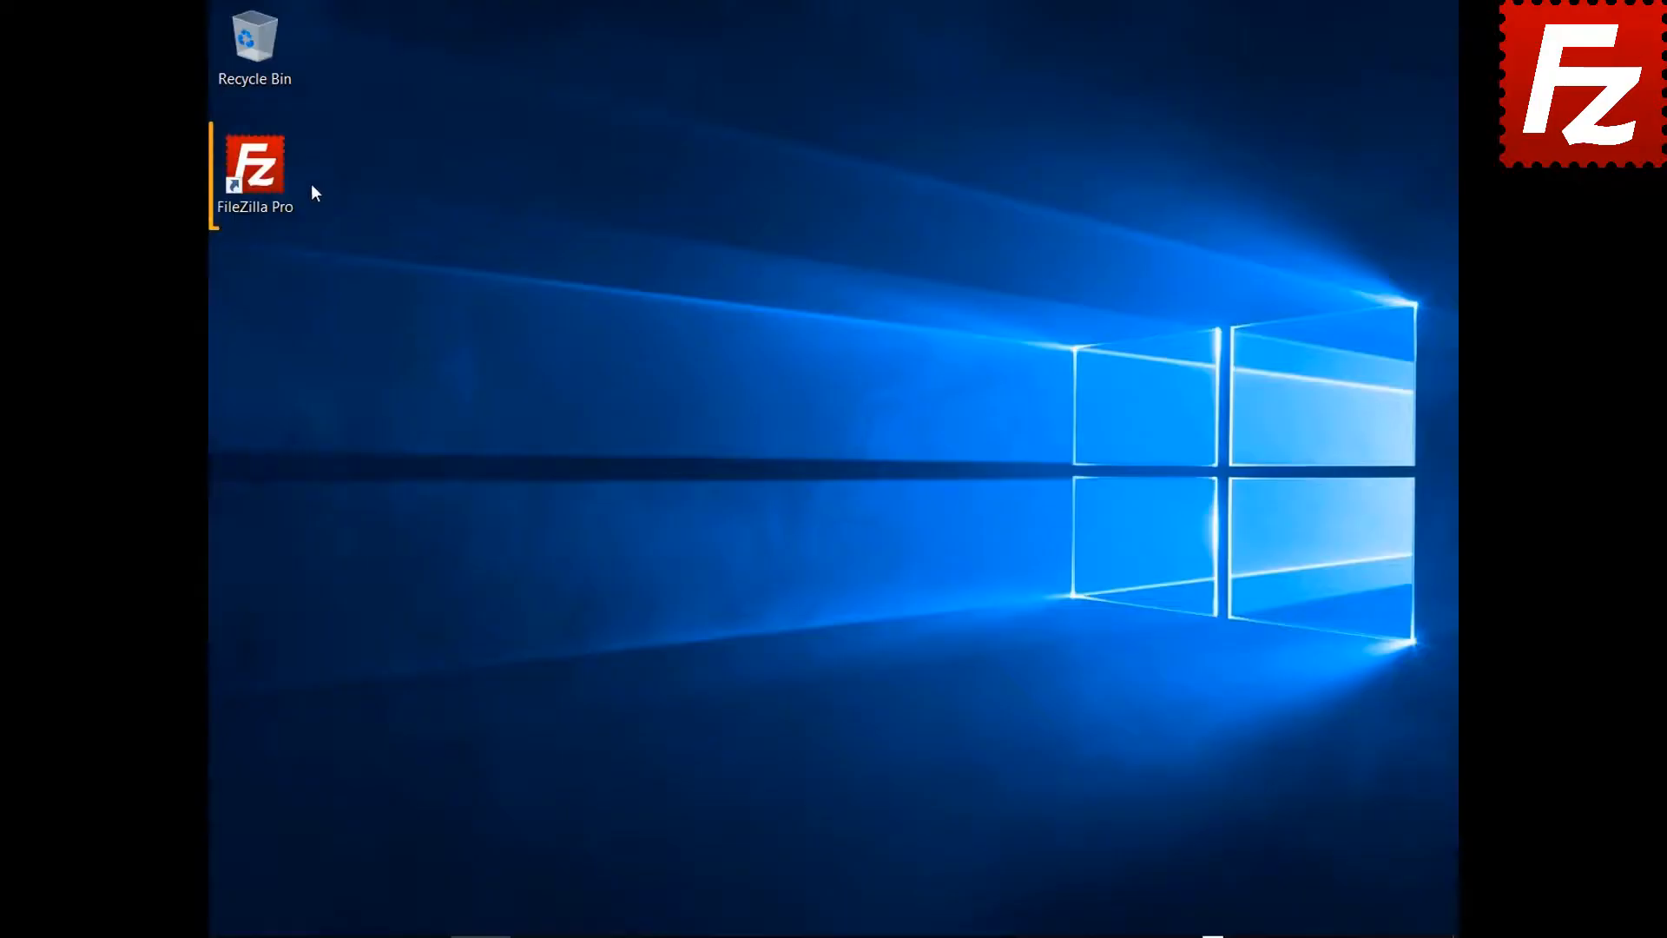
{"action": "double_click", "coordinate": [266, 174]}
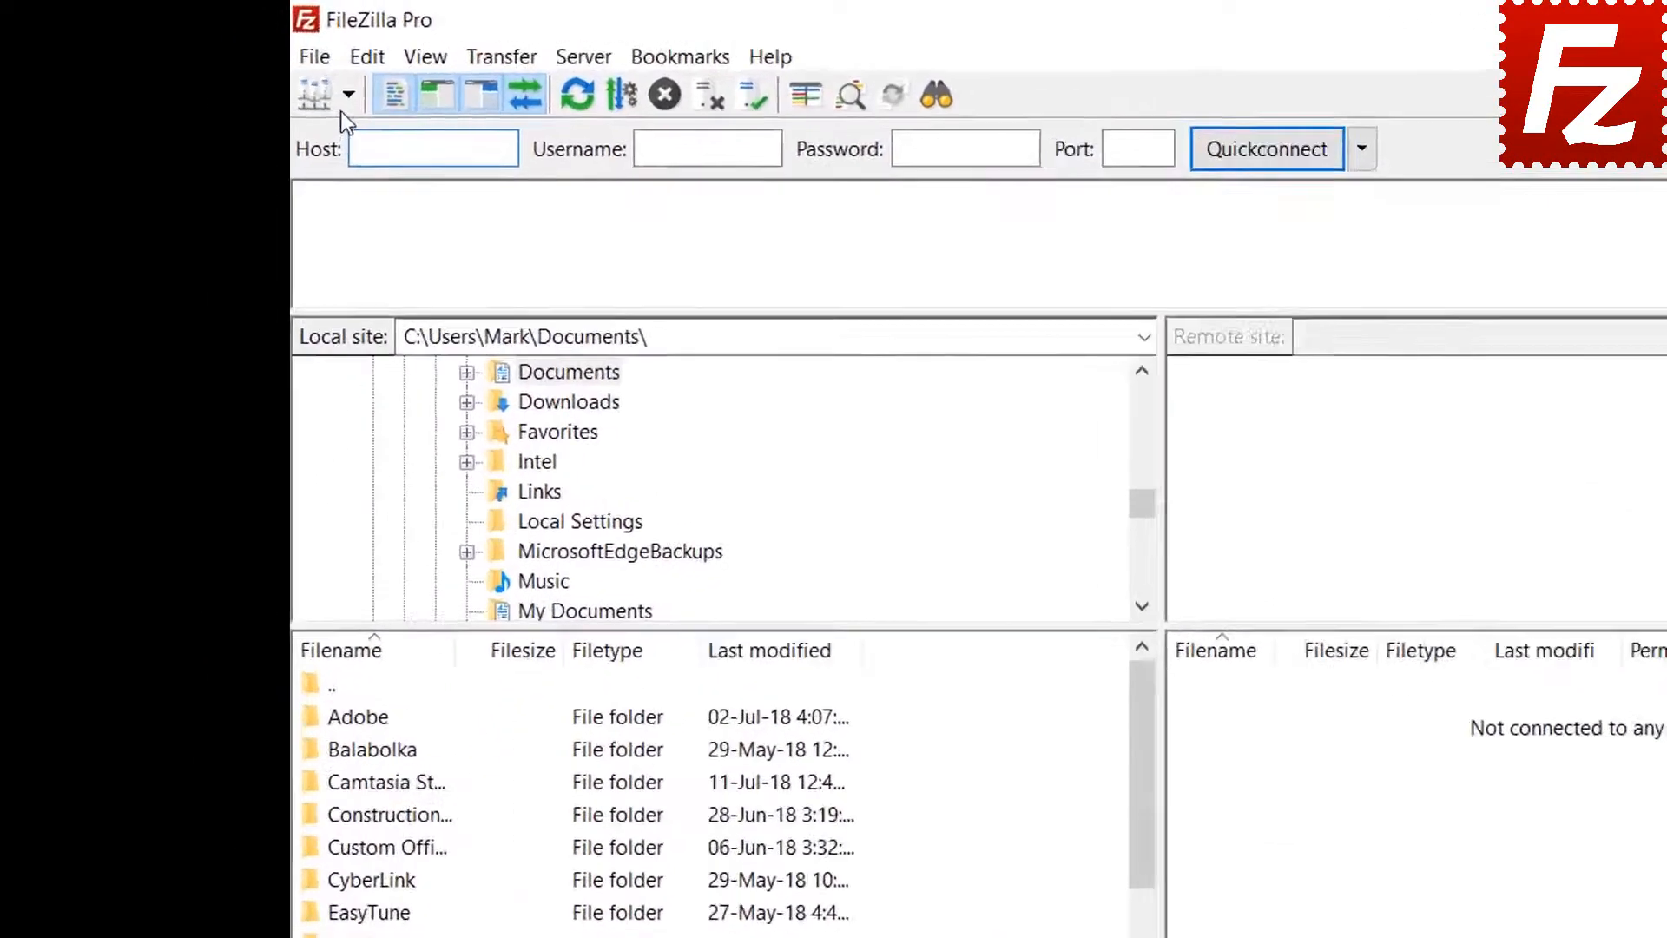
{"action": "left_click", "coordinate": [250, 68]}
- Connect to FTP Tutorial and open the Construction Project folder locally and remotely
{"action": "left_click", "coordinate": [283, 97]}
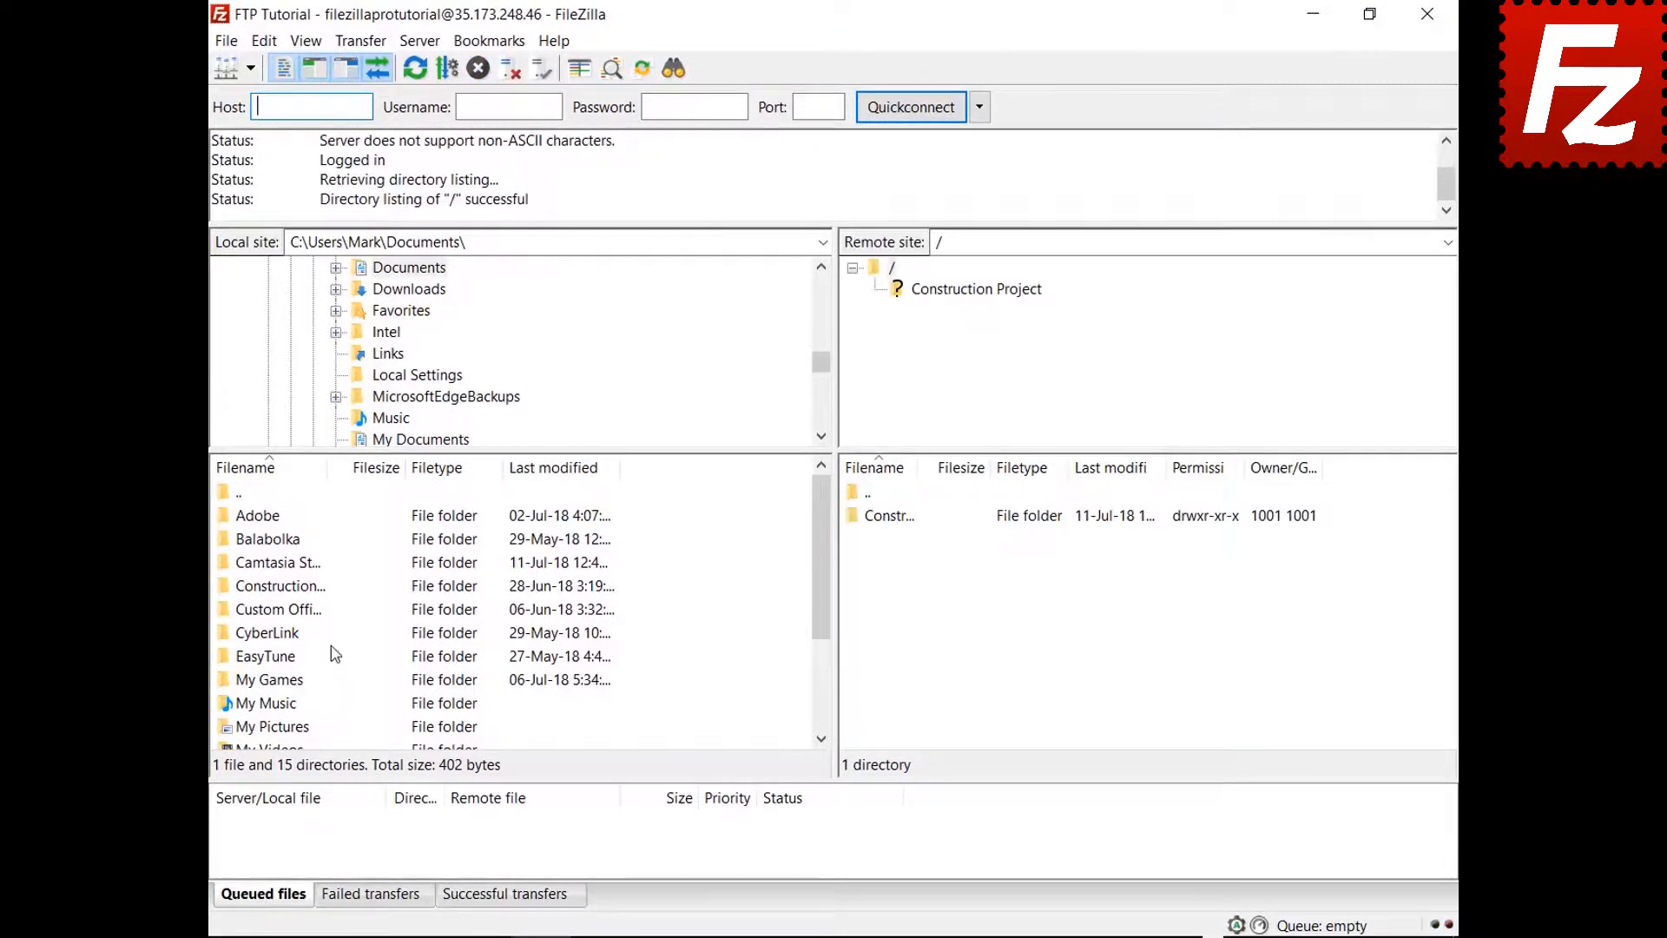
{"action": "double_click", "coordinate": [303, 588]}
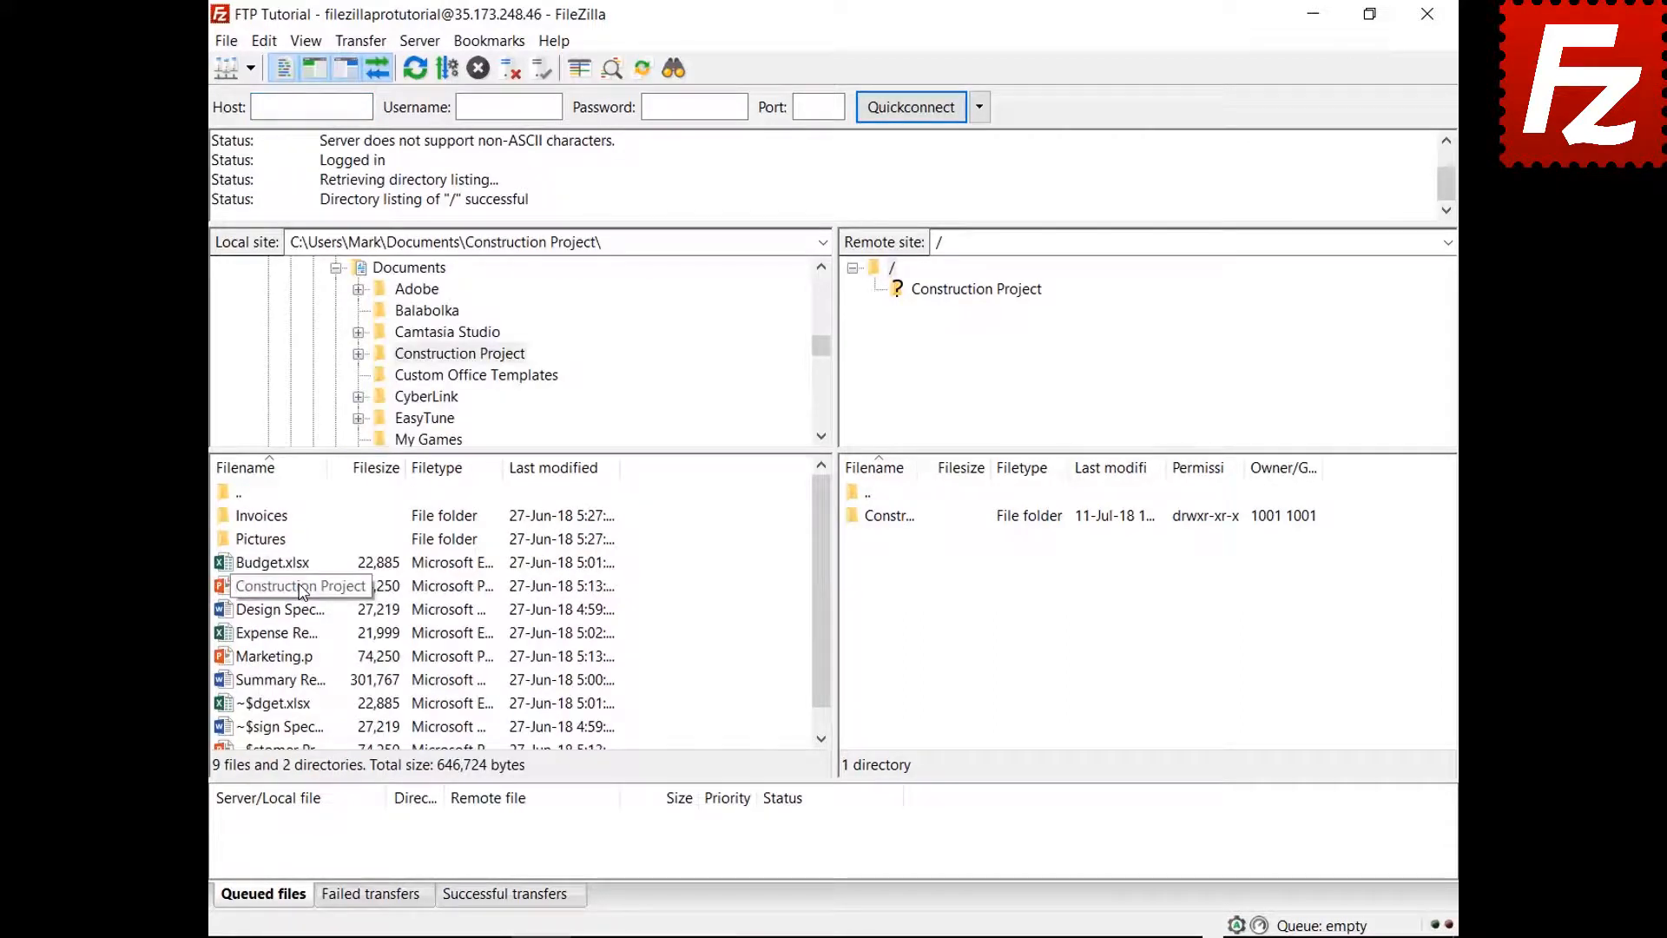
{"action": "double_click", "coordinate": [910, 521]}
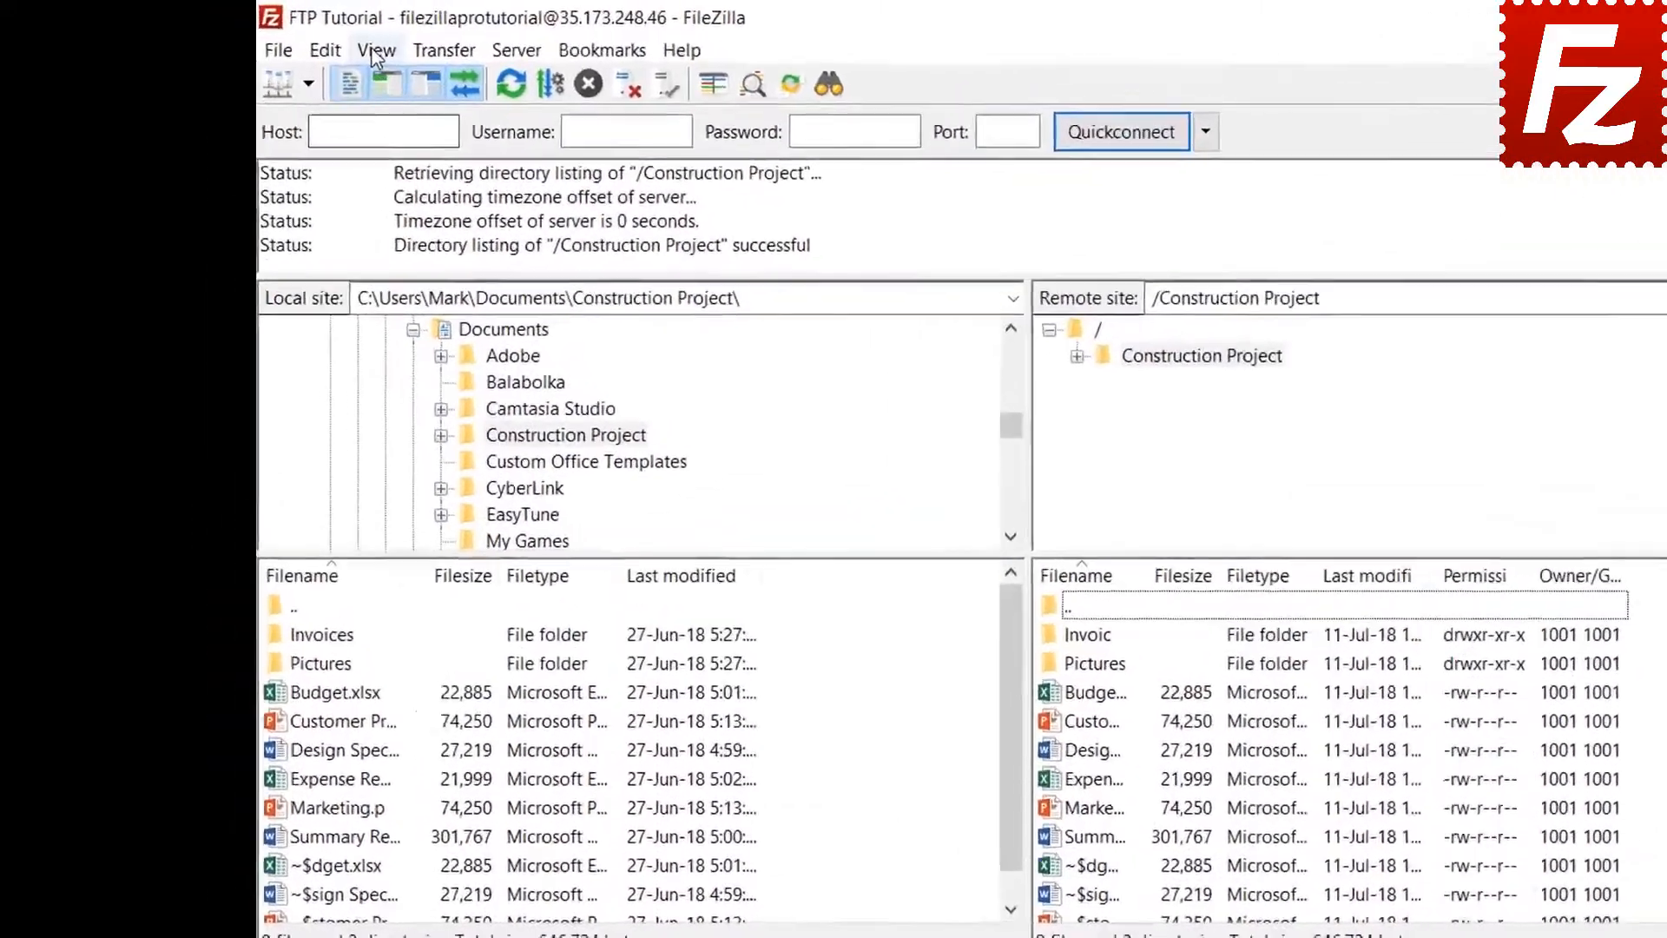
- Open the filter editor and create a new filter named 'Microsoft Office Temporaries'
{"action": "left_click", "coordinate": [306, 41]}
{"action": "left_click", "coordinate": [476, 148]}
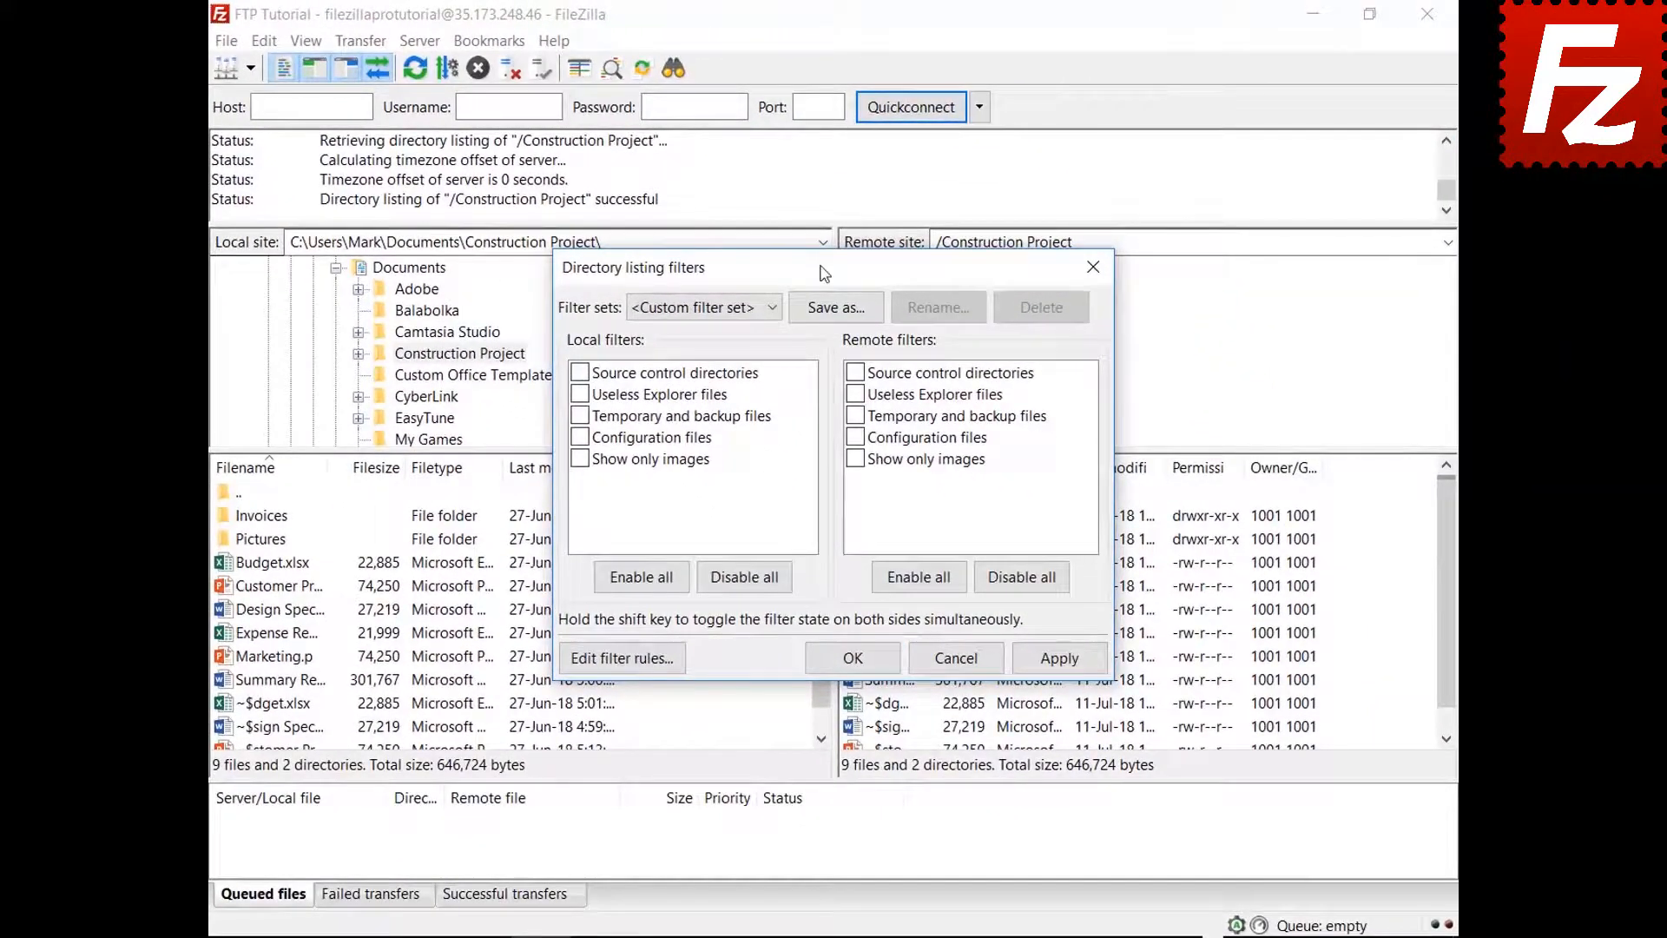
{"action": "left_click_drag", "start_coordinate": [825, 274], "coordinate": [821, 66]}
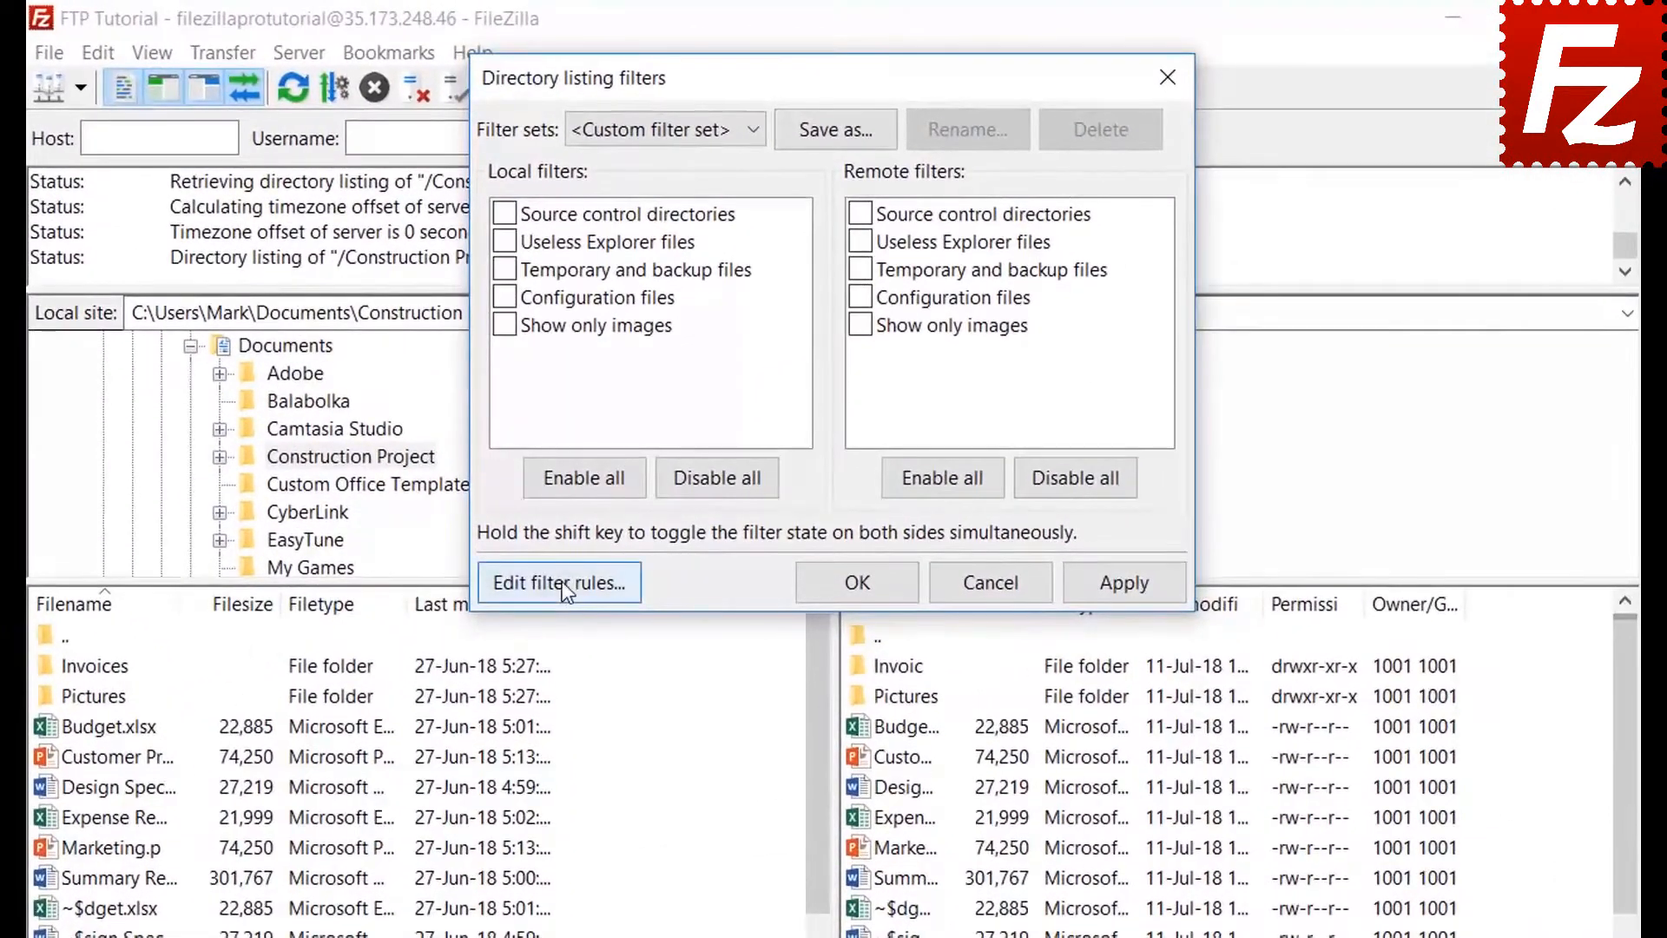
{"action": "left_click", "coordinate": [617, 450]}
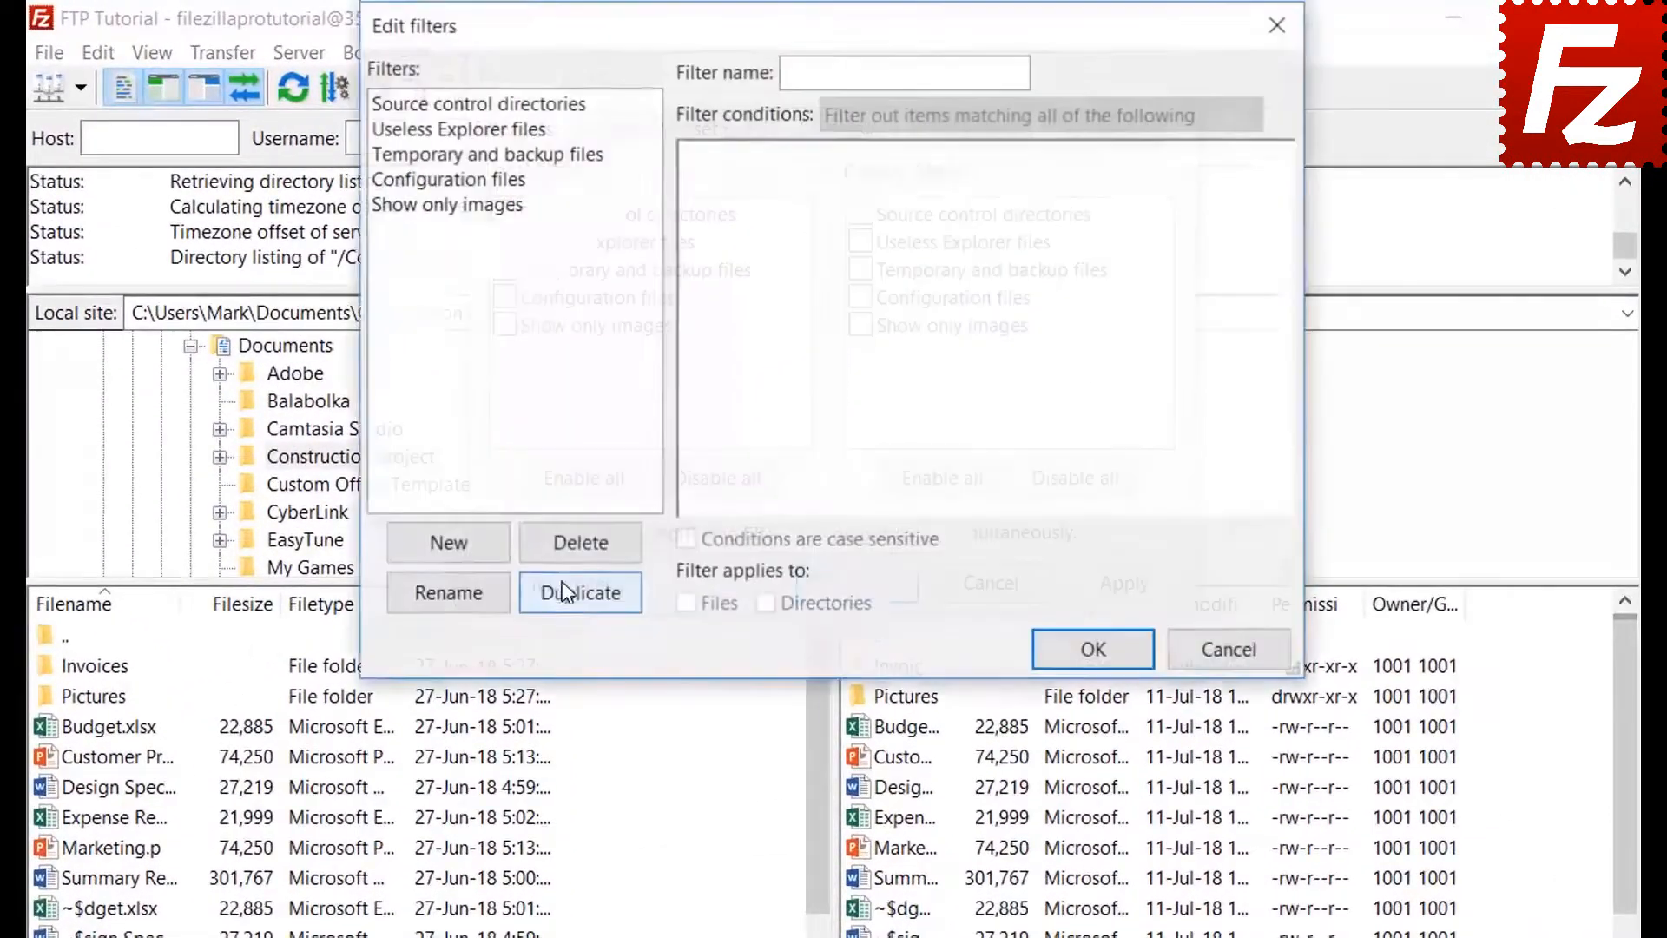
{"action": "left_click", "coordinate": [474, 549]}
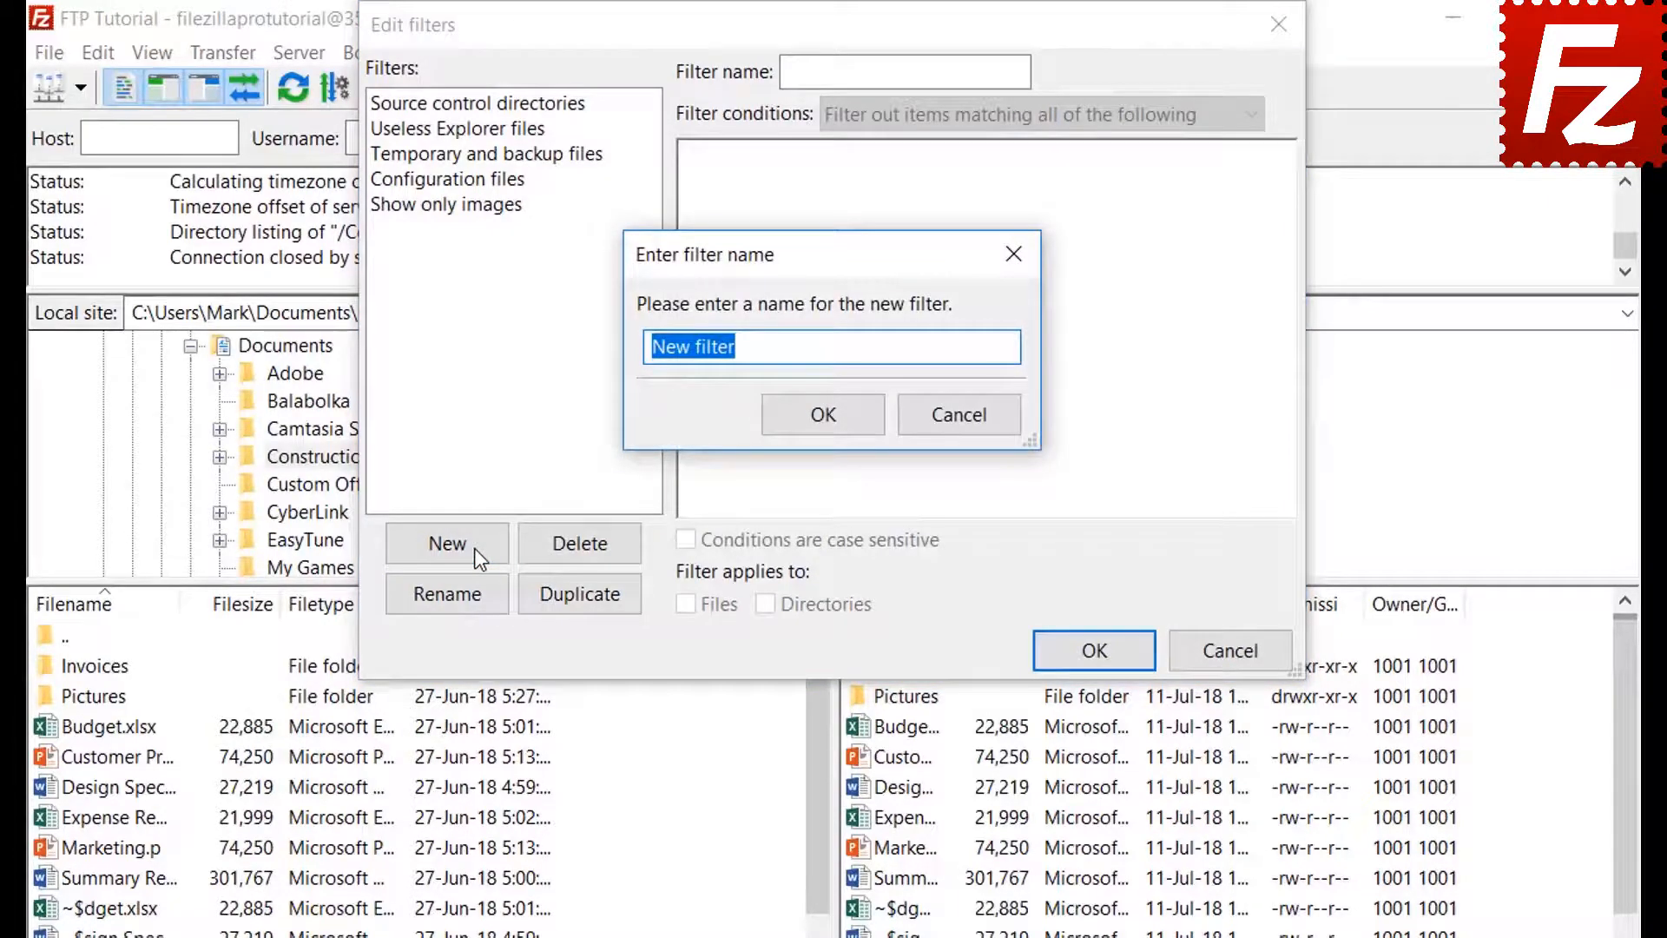
{"action": "key", "text": "BackSpace"}
{"action": "type", "text": "Microsof"}
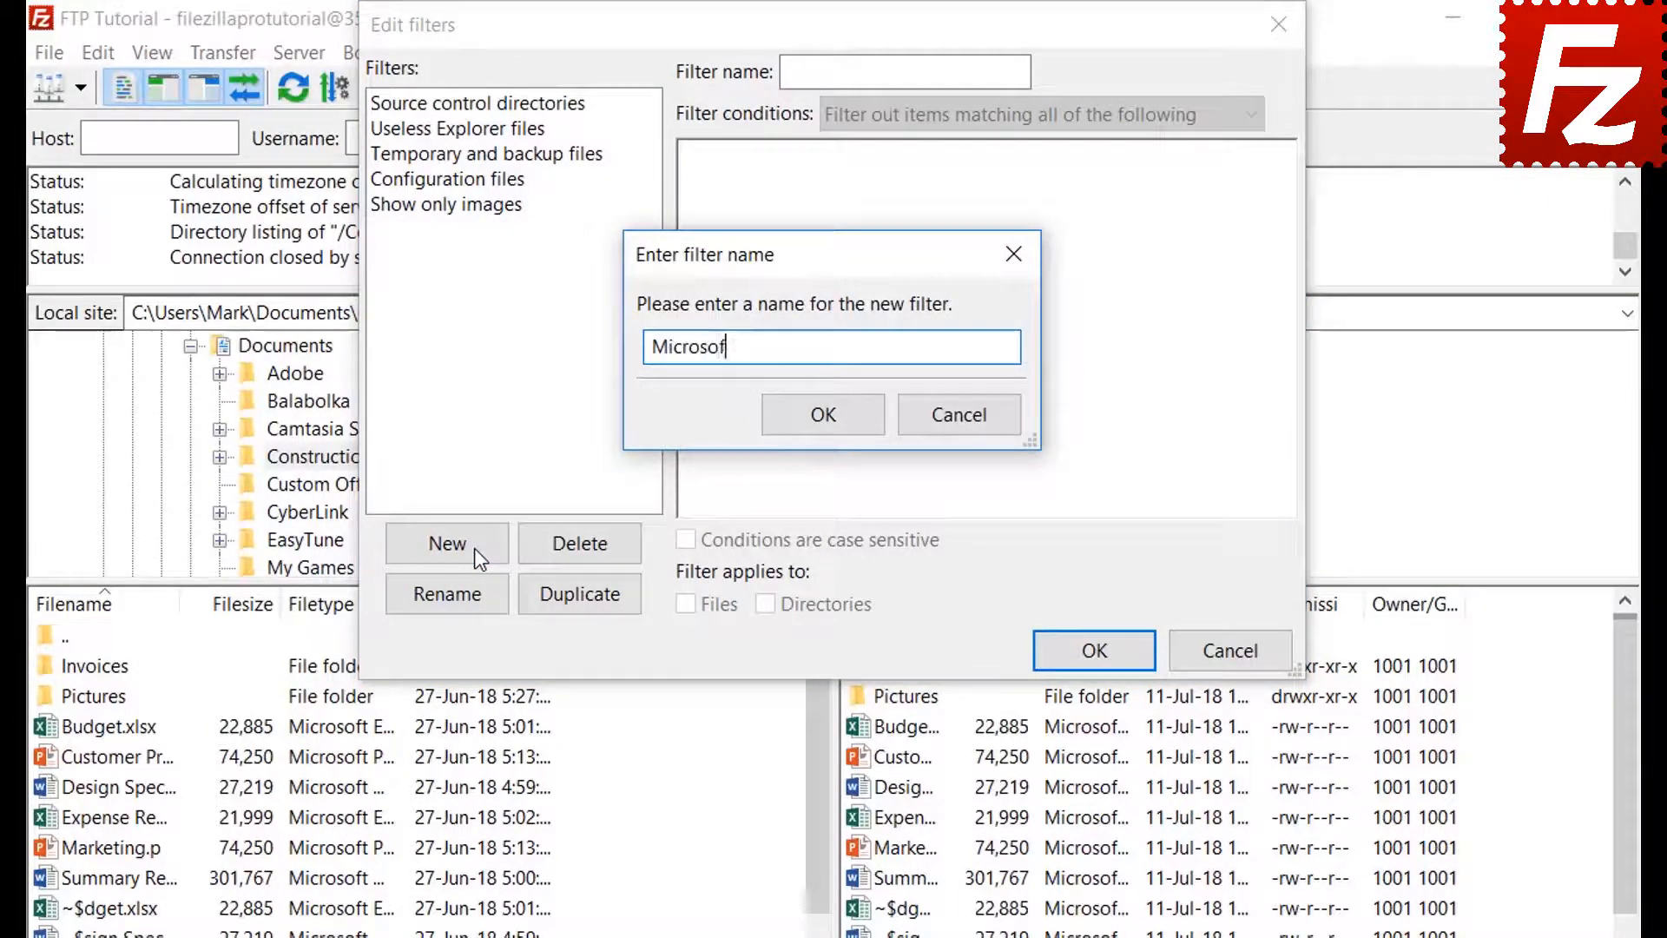
{"action": "type", "text": "t Office Tempo"}
{"action": "type", "text": "raries"}
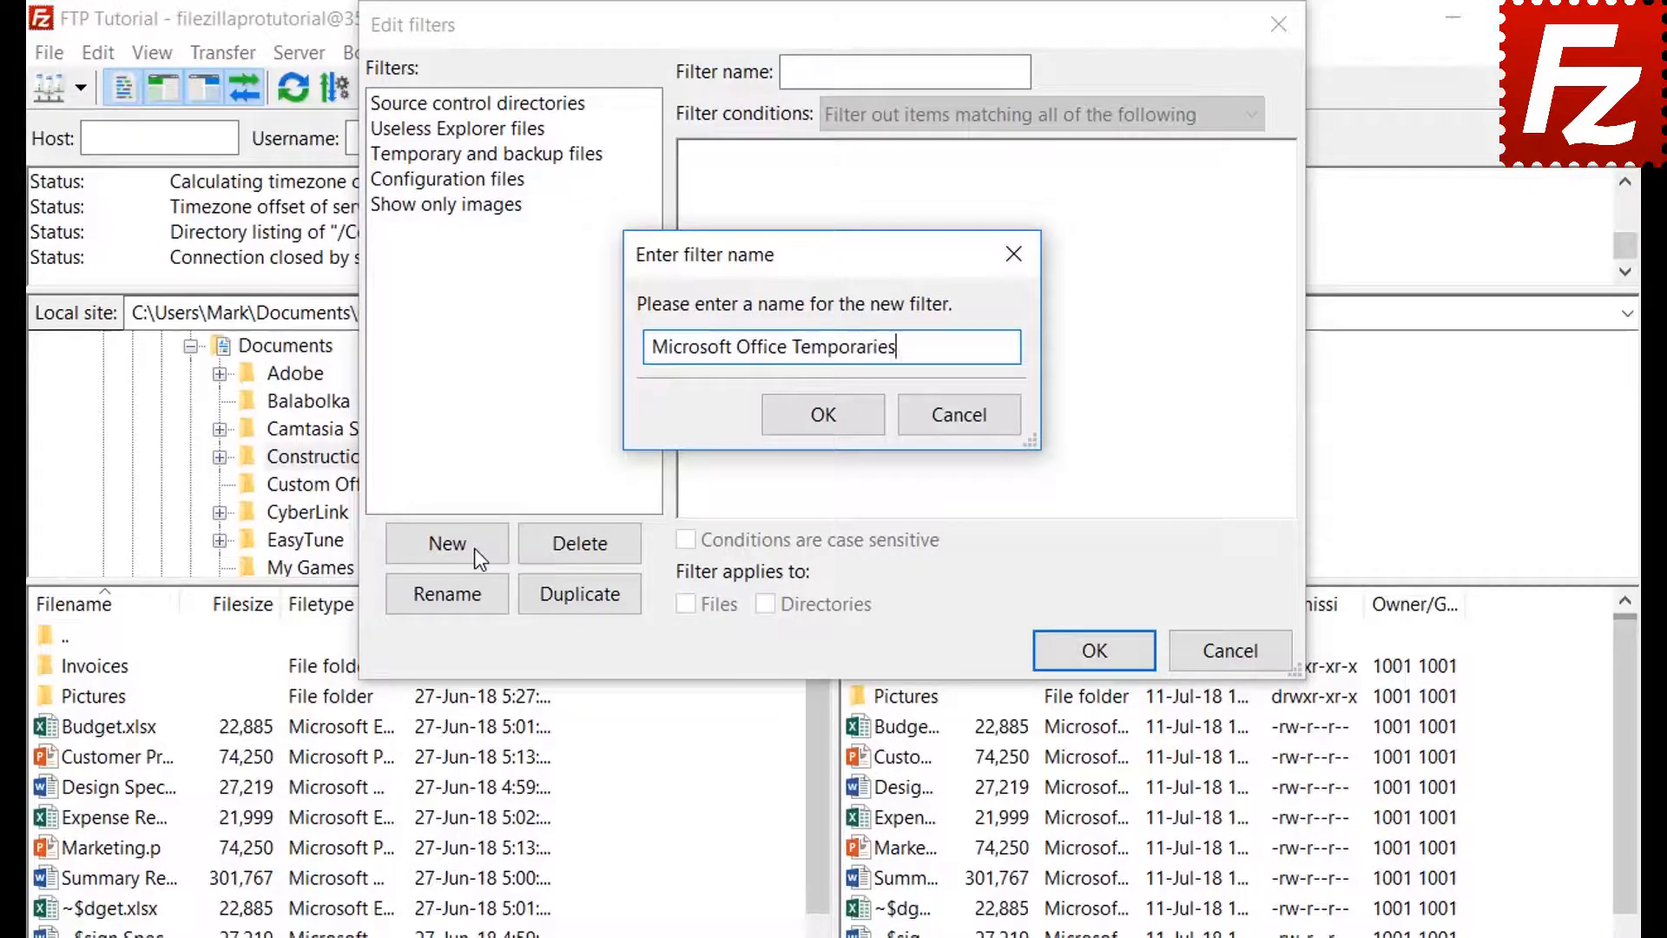
{"action": "left_click", "coordinate": [826, 414]}
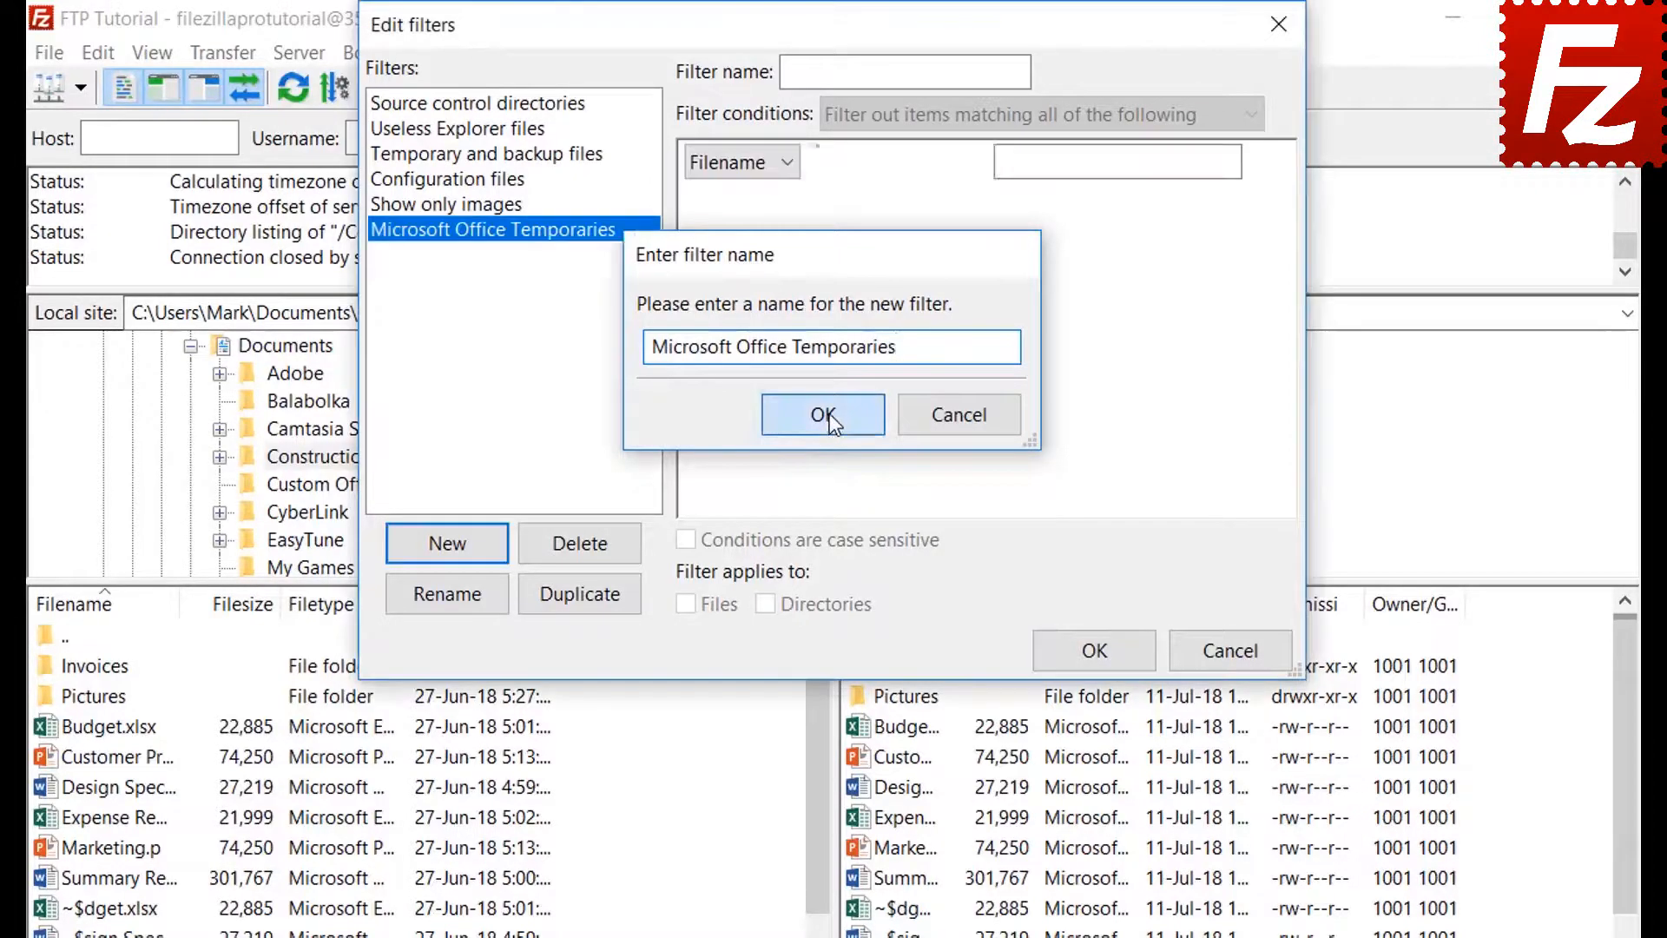
- Review condition options: match all, file size greater than, and Archive attribute is set
{"action": "left_click", "coordinate": [915, 114]}
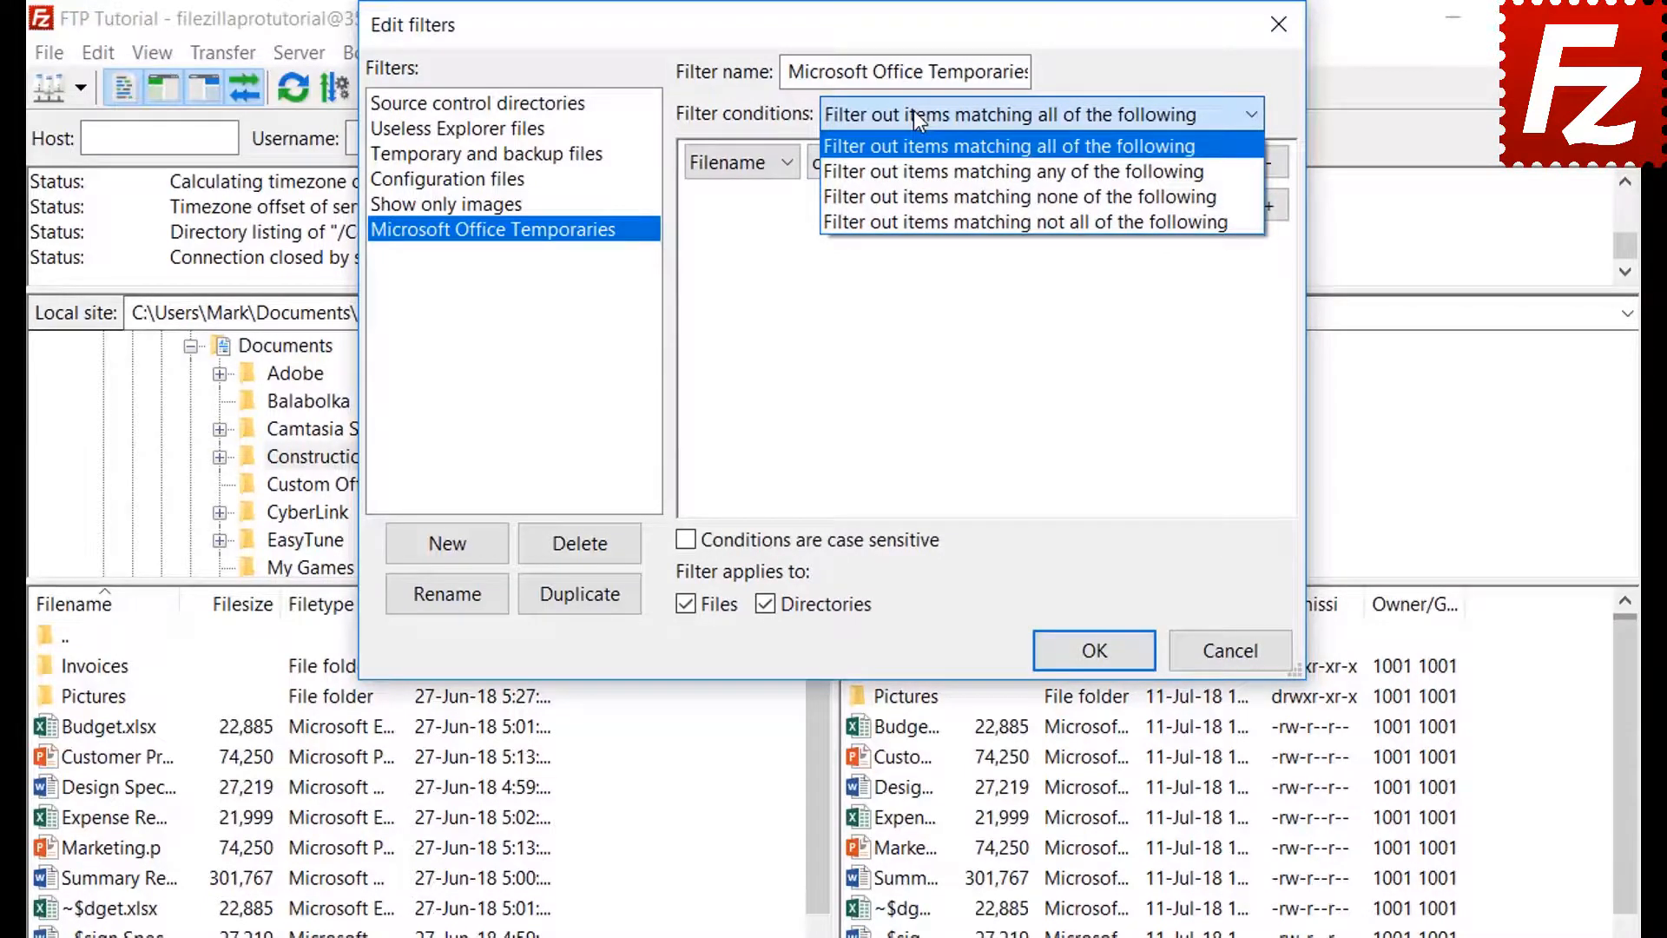
{"action": "left_click", "coordinate": [914, 111]}
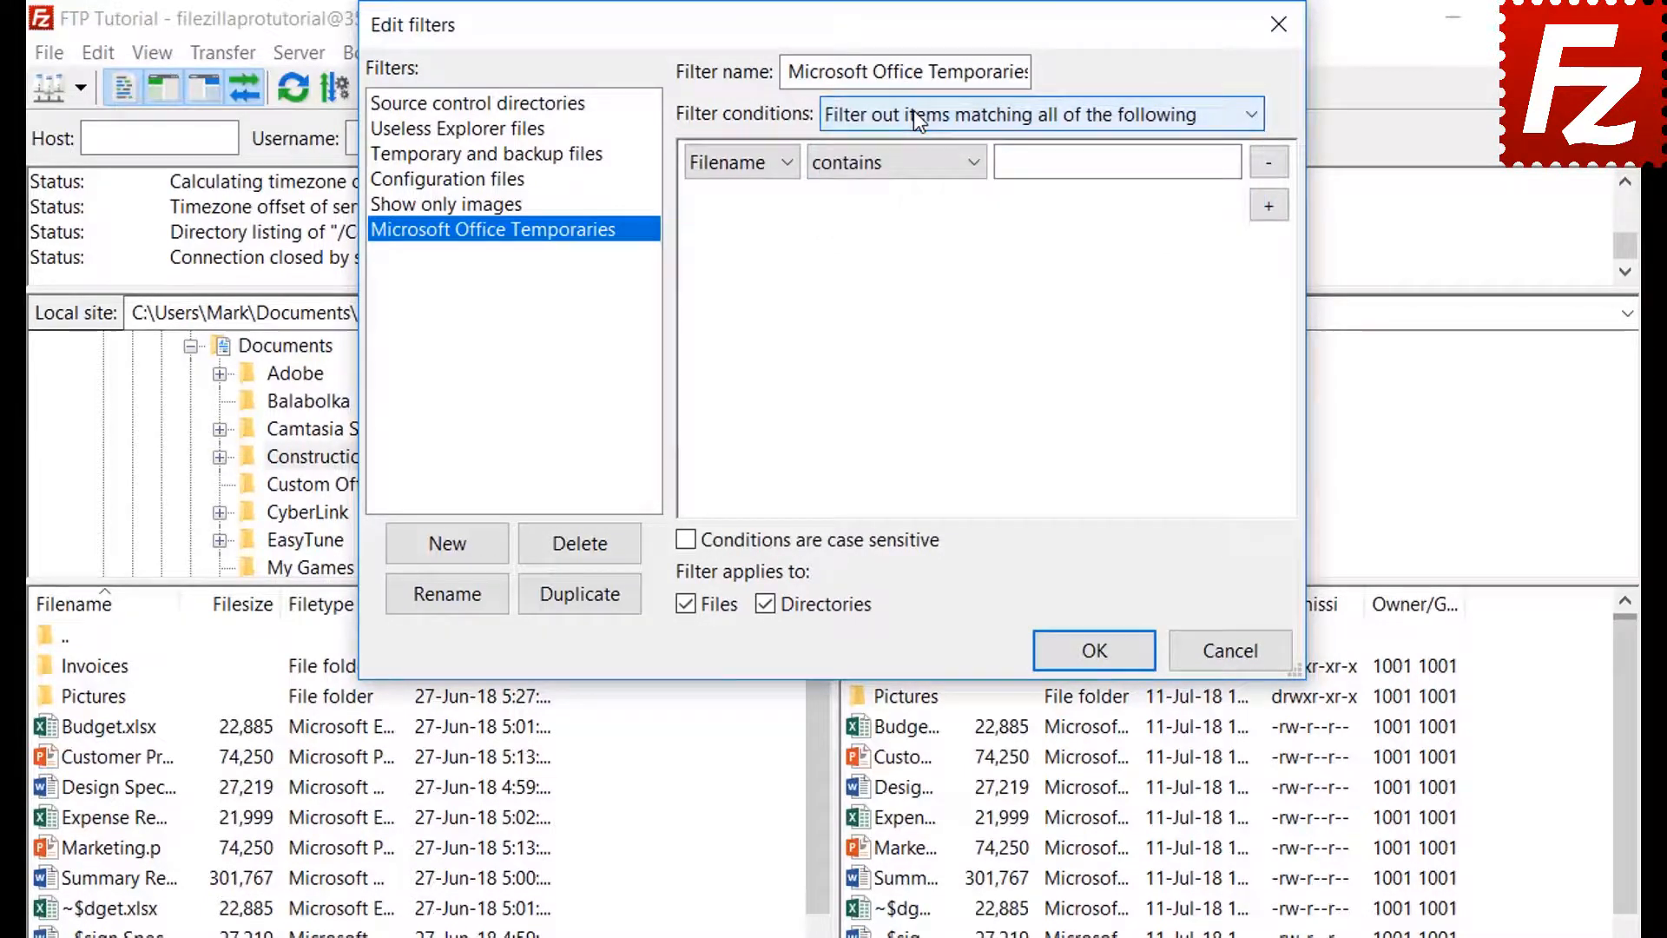
{"action": "left_click", "coordinate": [742, 162]}
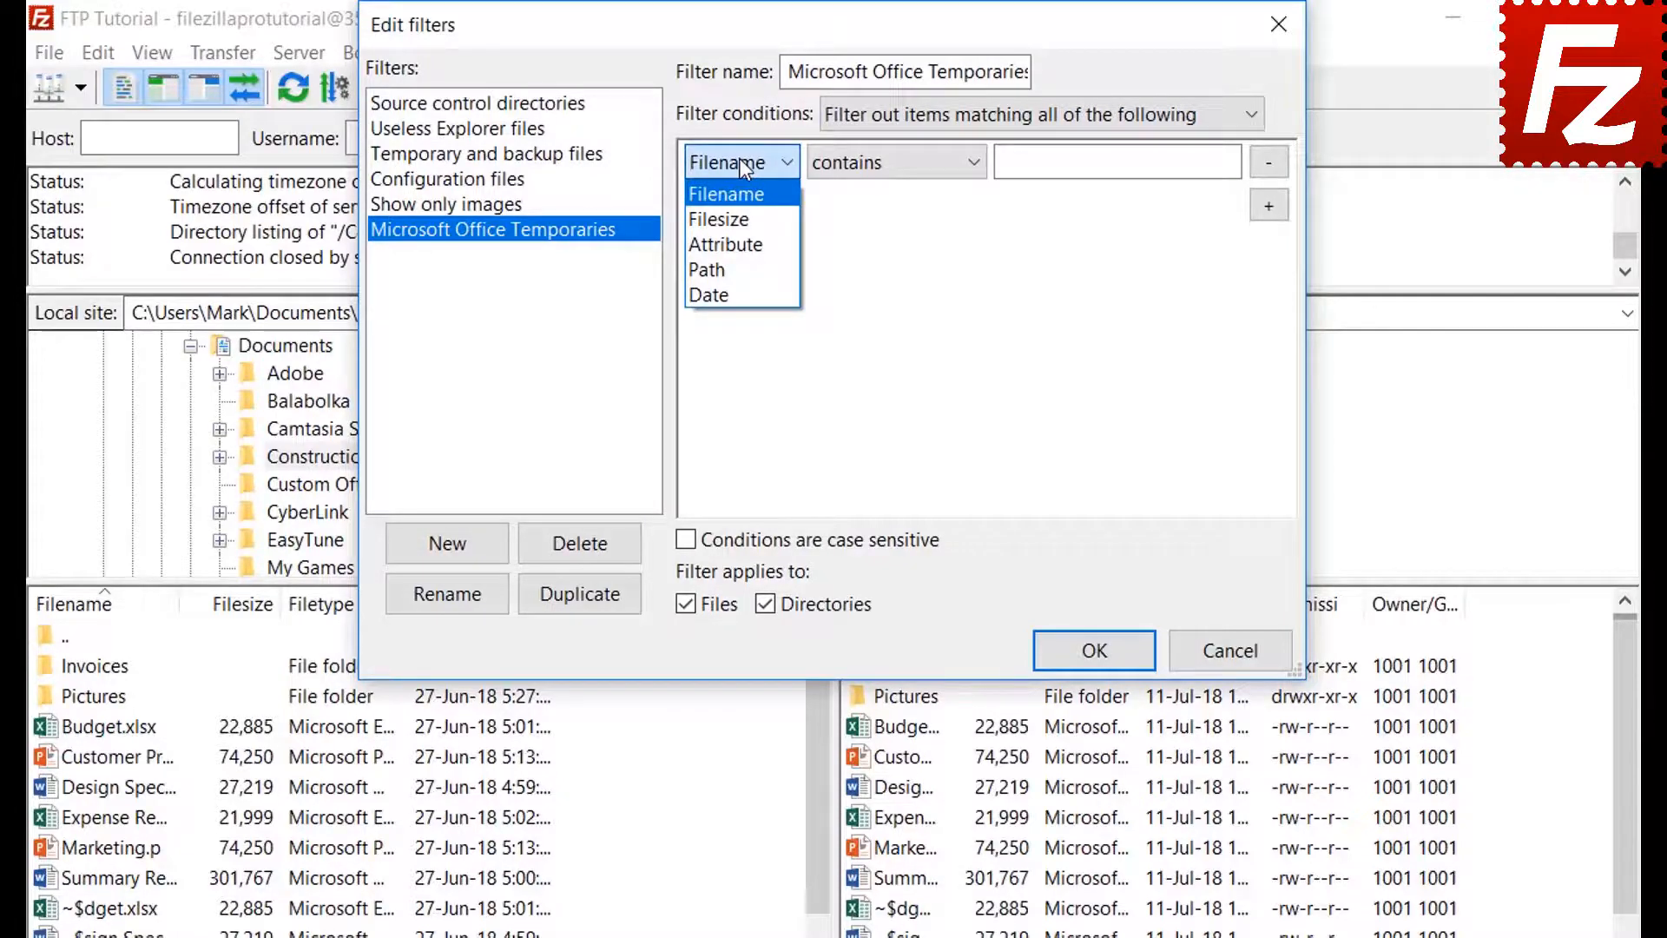
{"action": "left_click", "coordinate": [744, 218]}
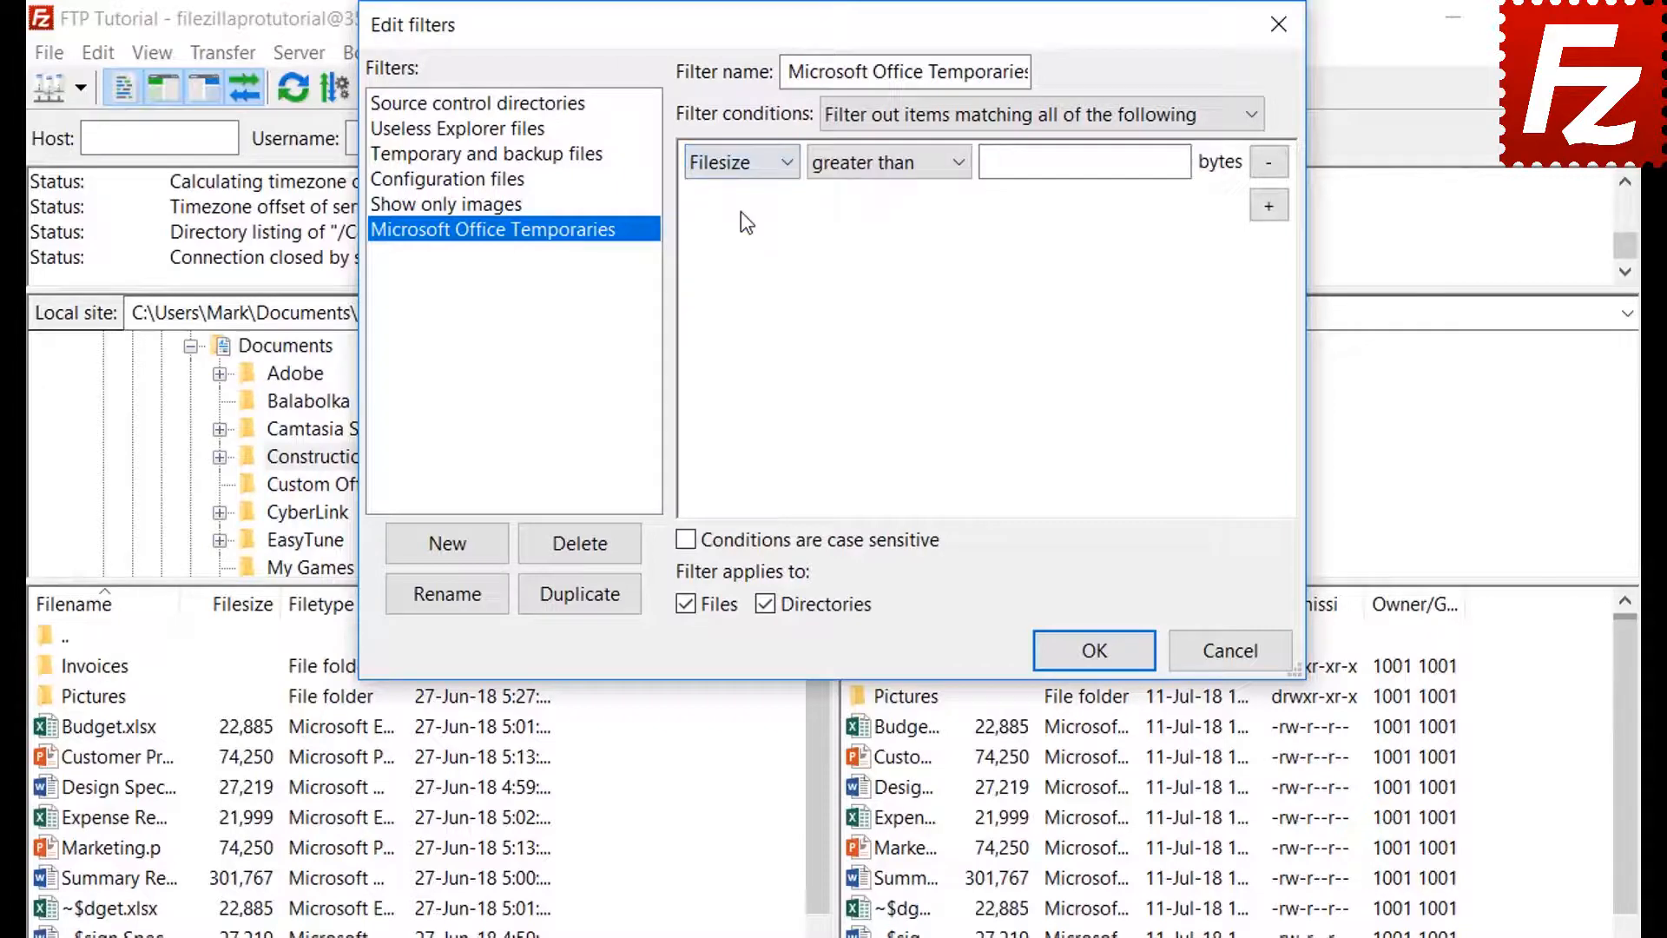
{"action": "left_click", "coordinate": [873, 166]}
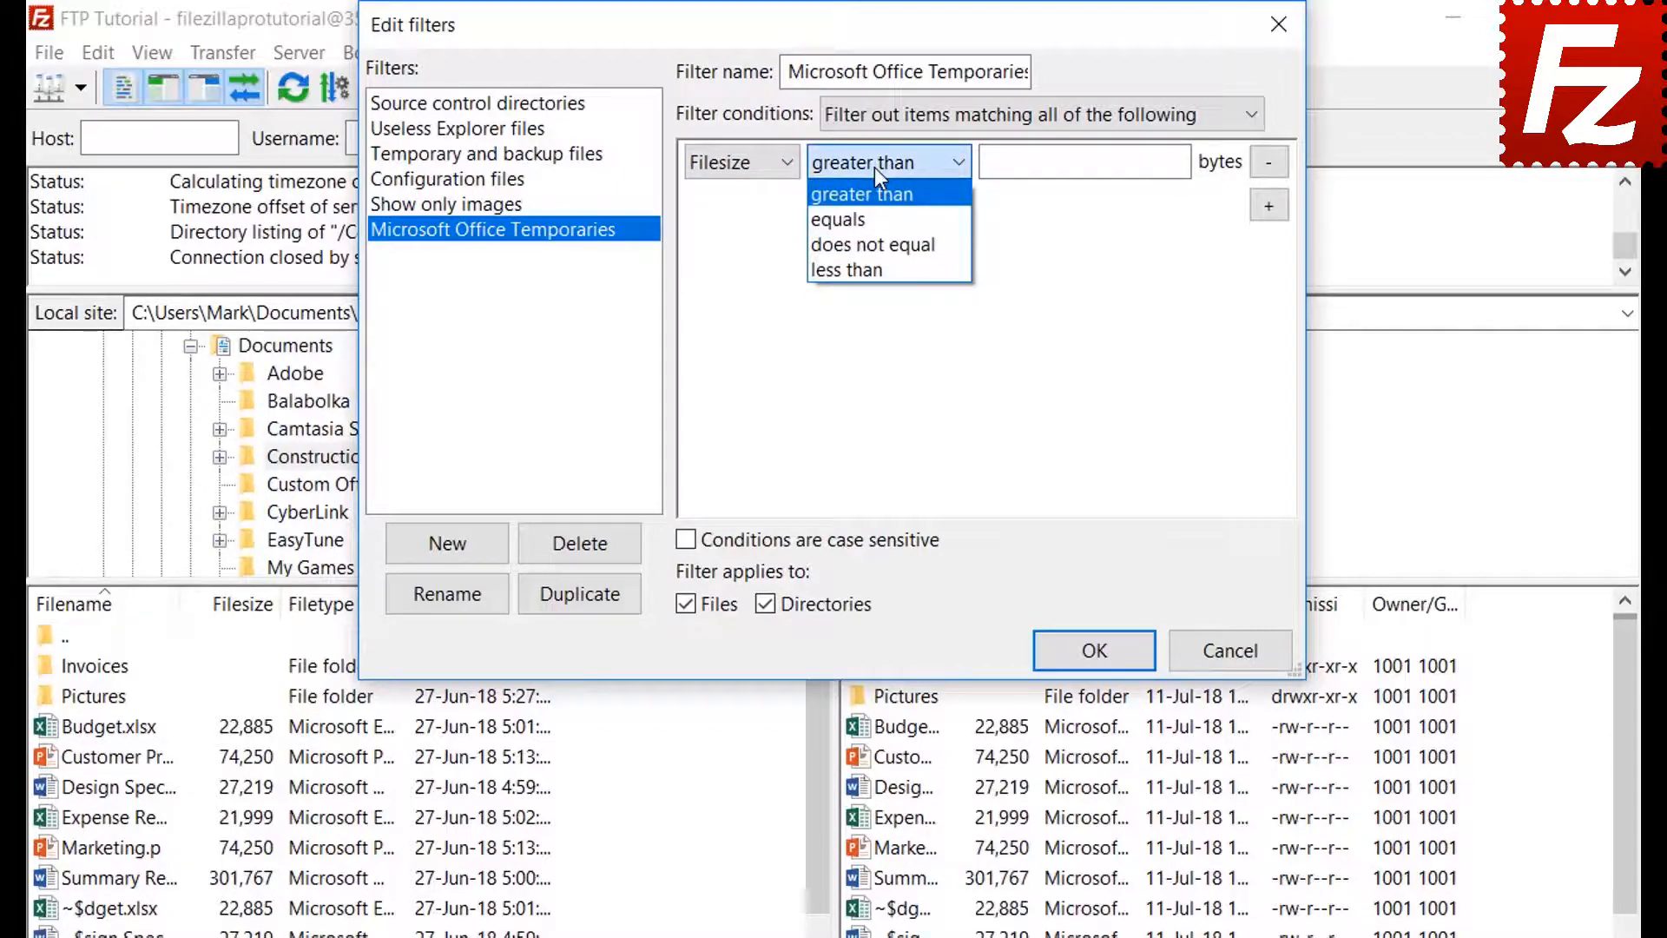
{"action": "left_click", "coordinate": [874, 167]}
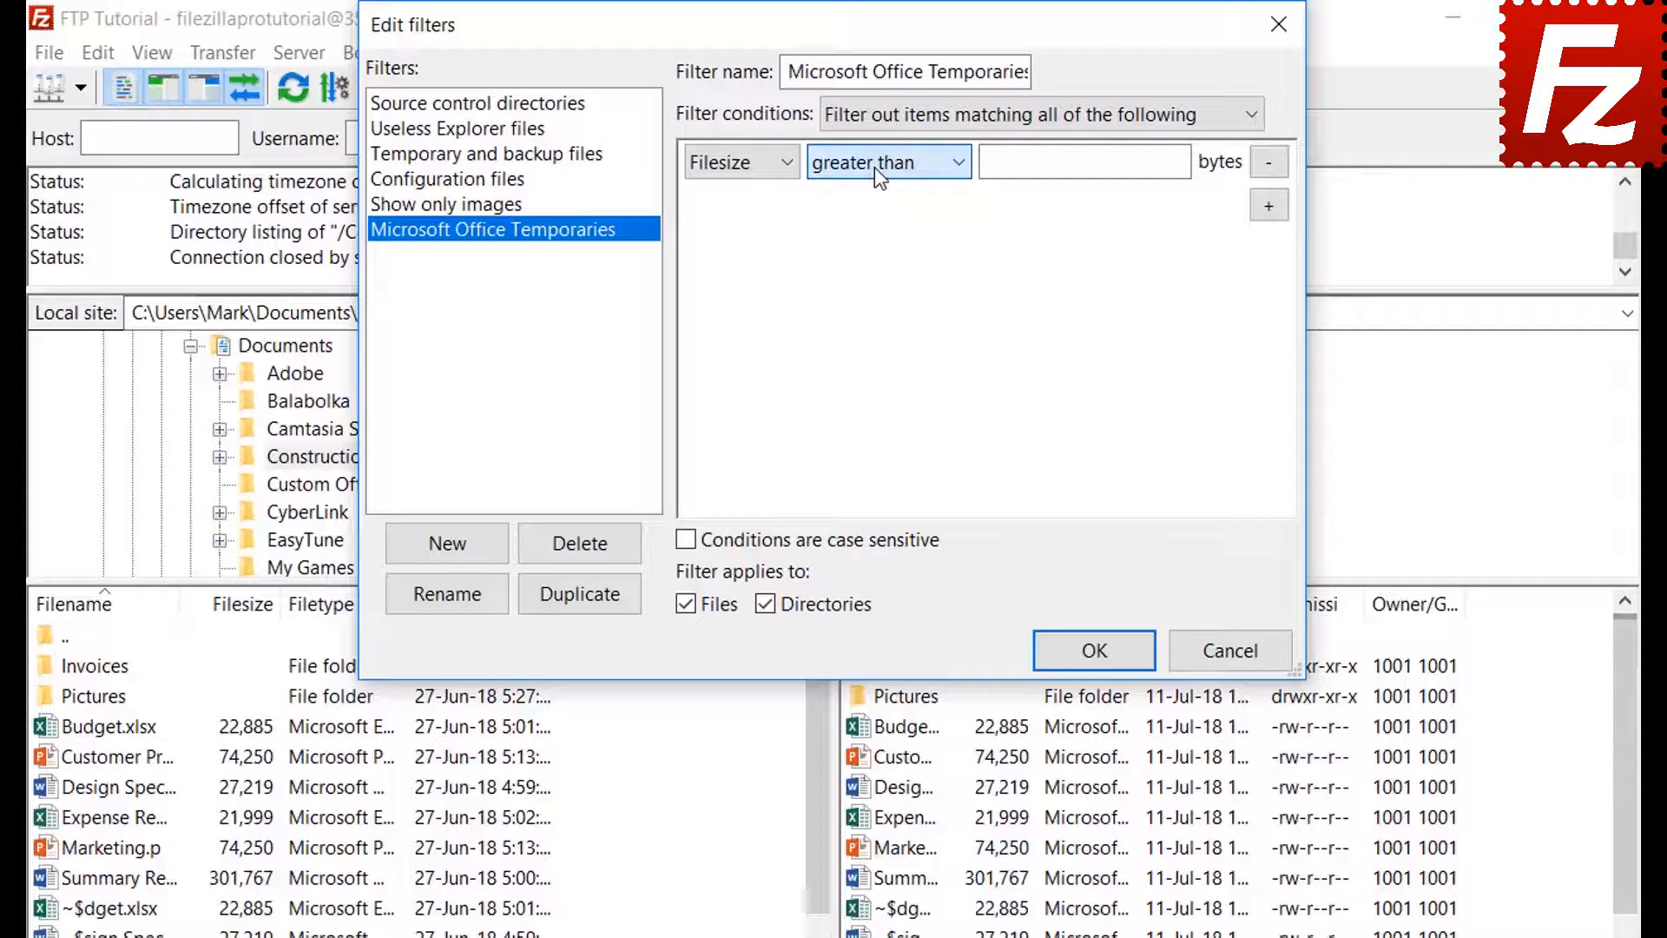
{"action": "left_click", "coordinate": [744, 174]}
{"action": "left_click", "coordinate": [749, 246]}
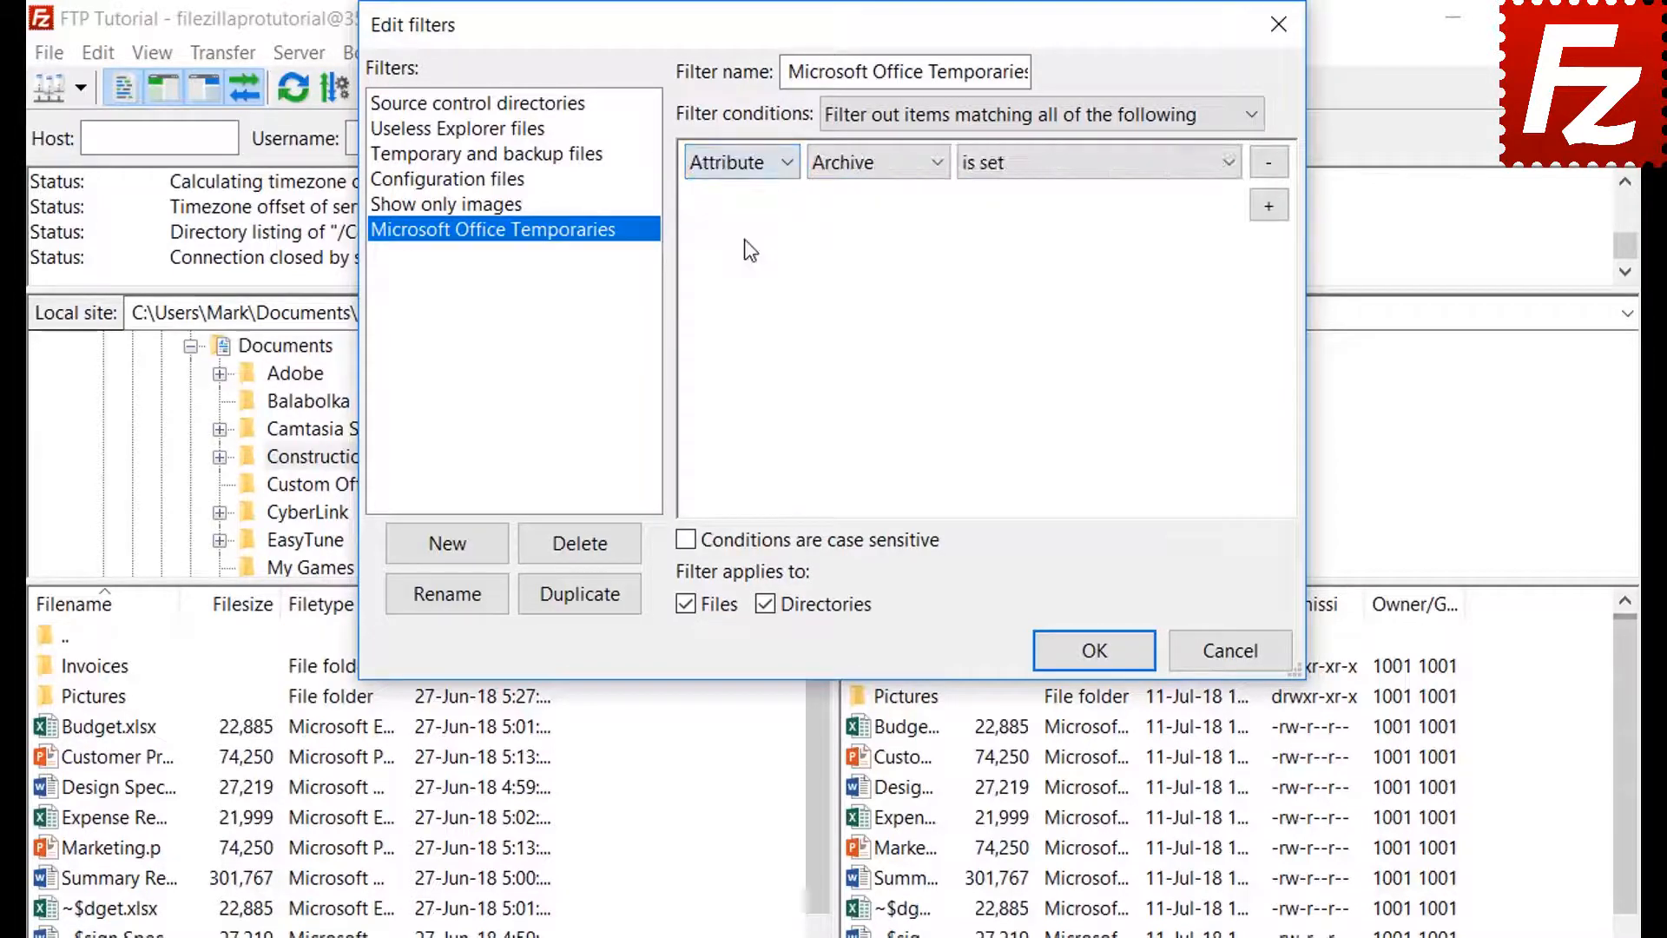
{"action": "left_click", "coordinate": [858, 169]}
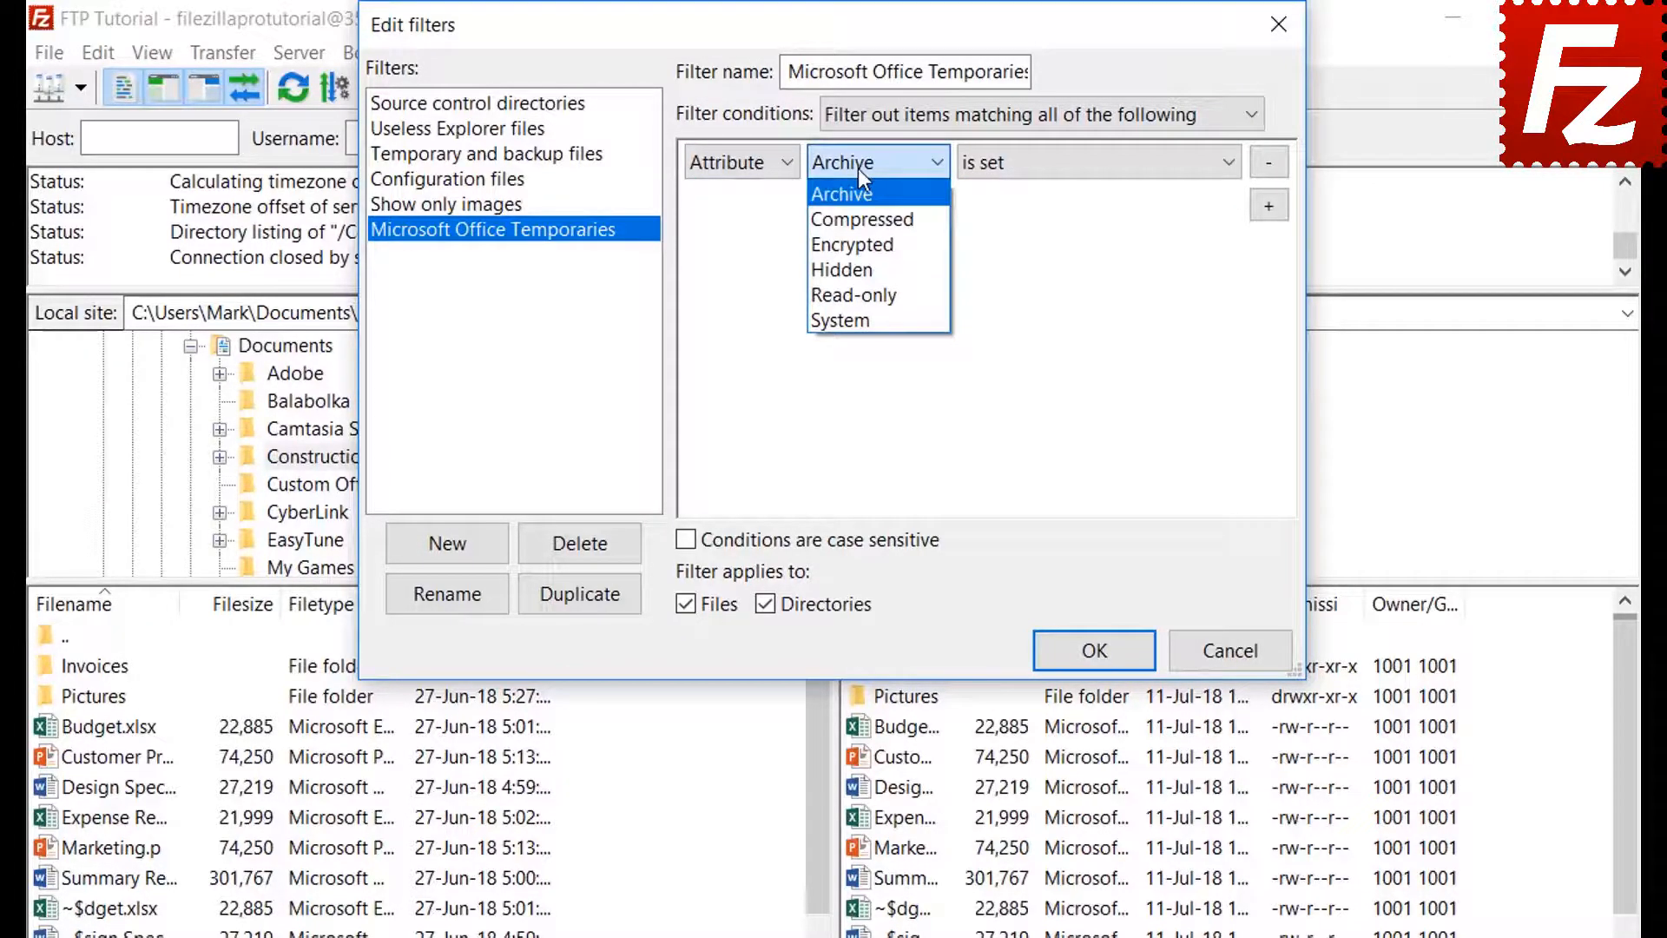
{"action": "left_click", "coordinate": [858, 168]}
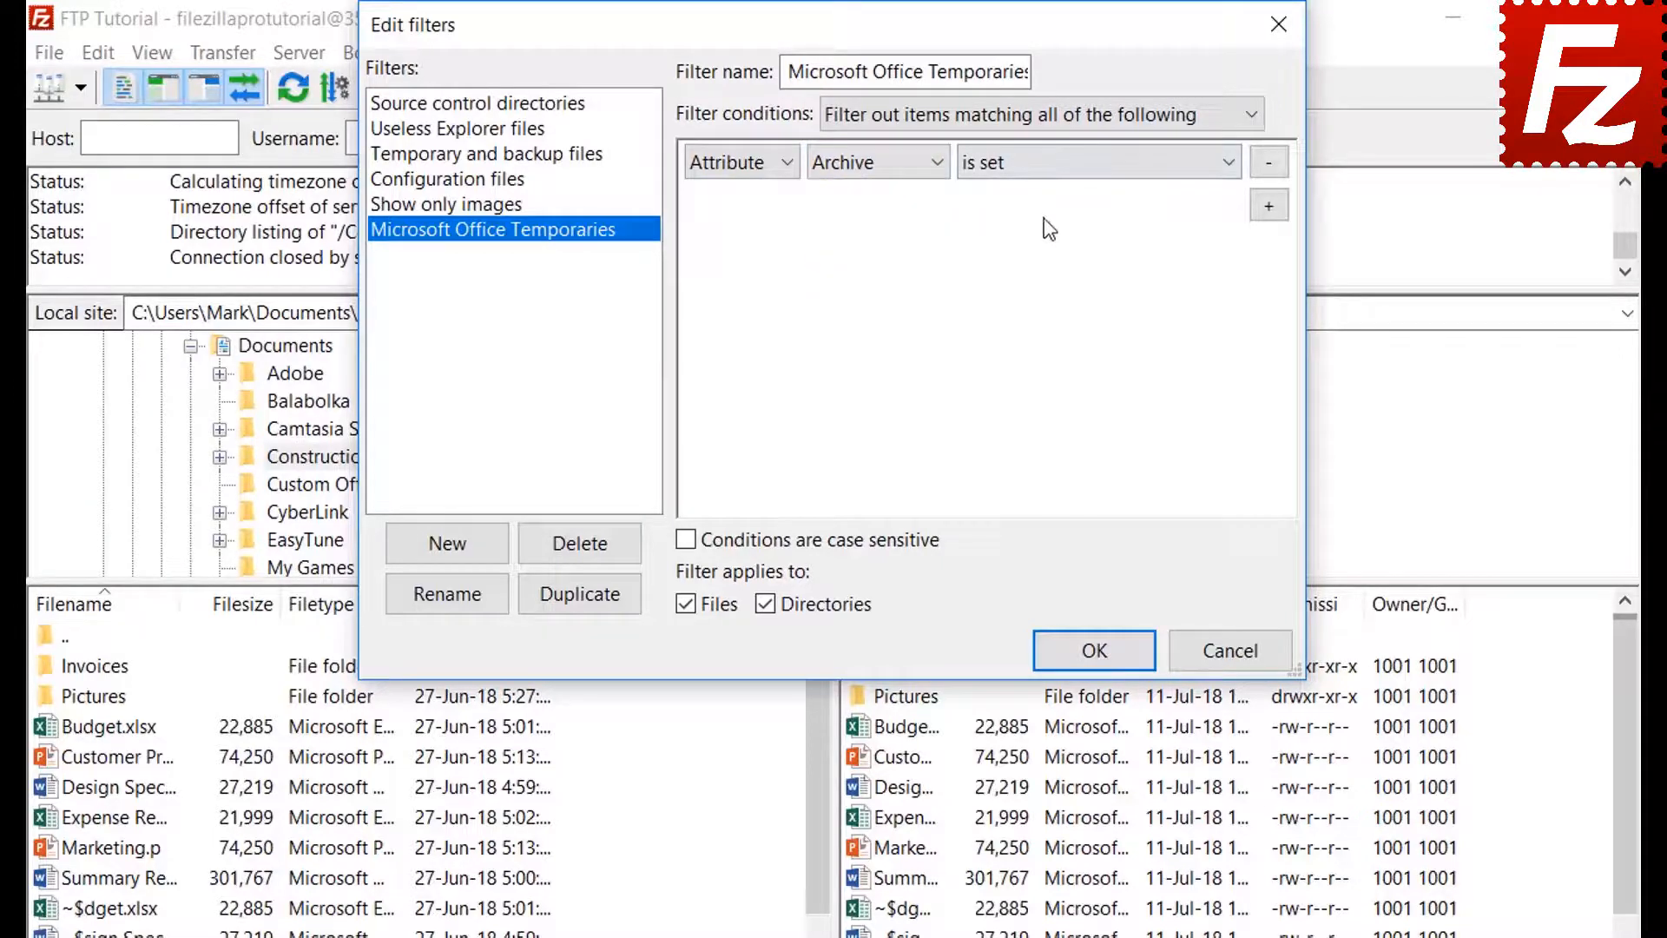
{"action": "left_click", "coordinate": [1042, 178]}
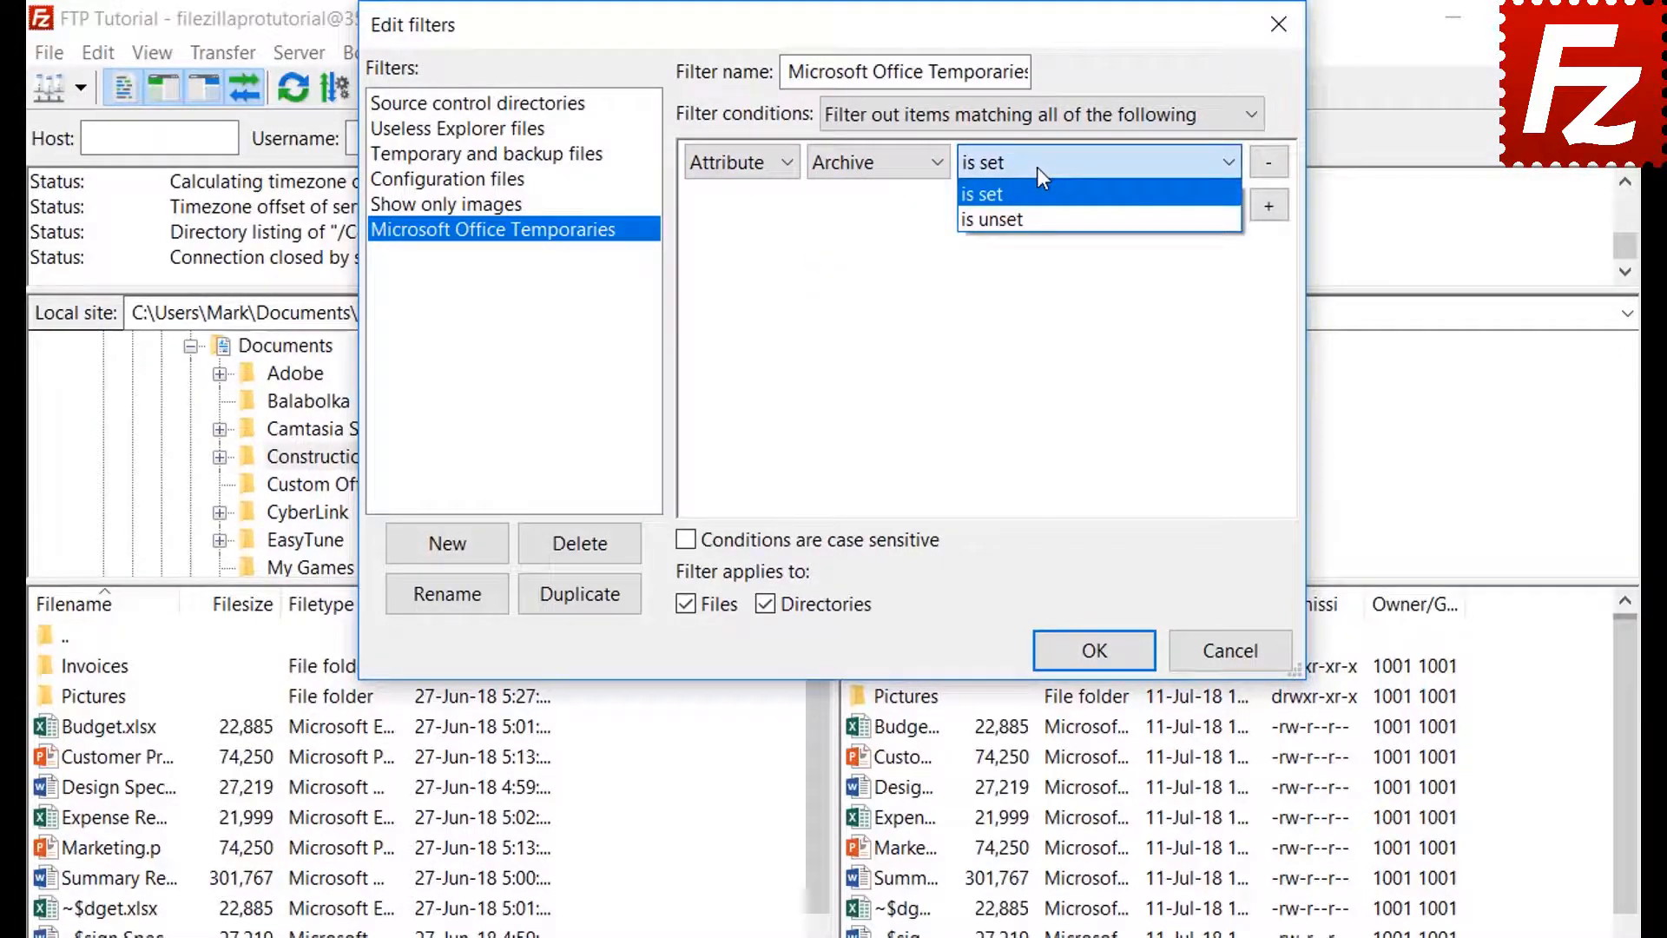
{"action": "left_click", "coordinate": [1036, 167]}
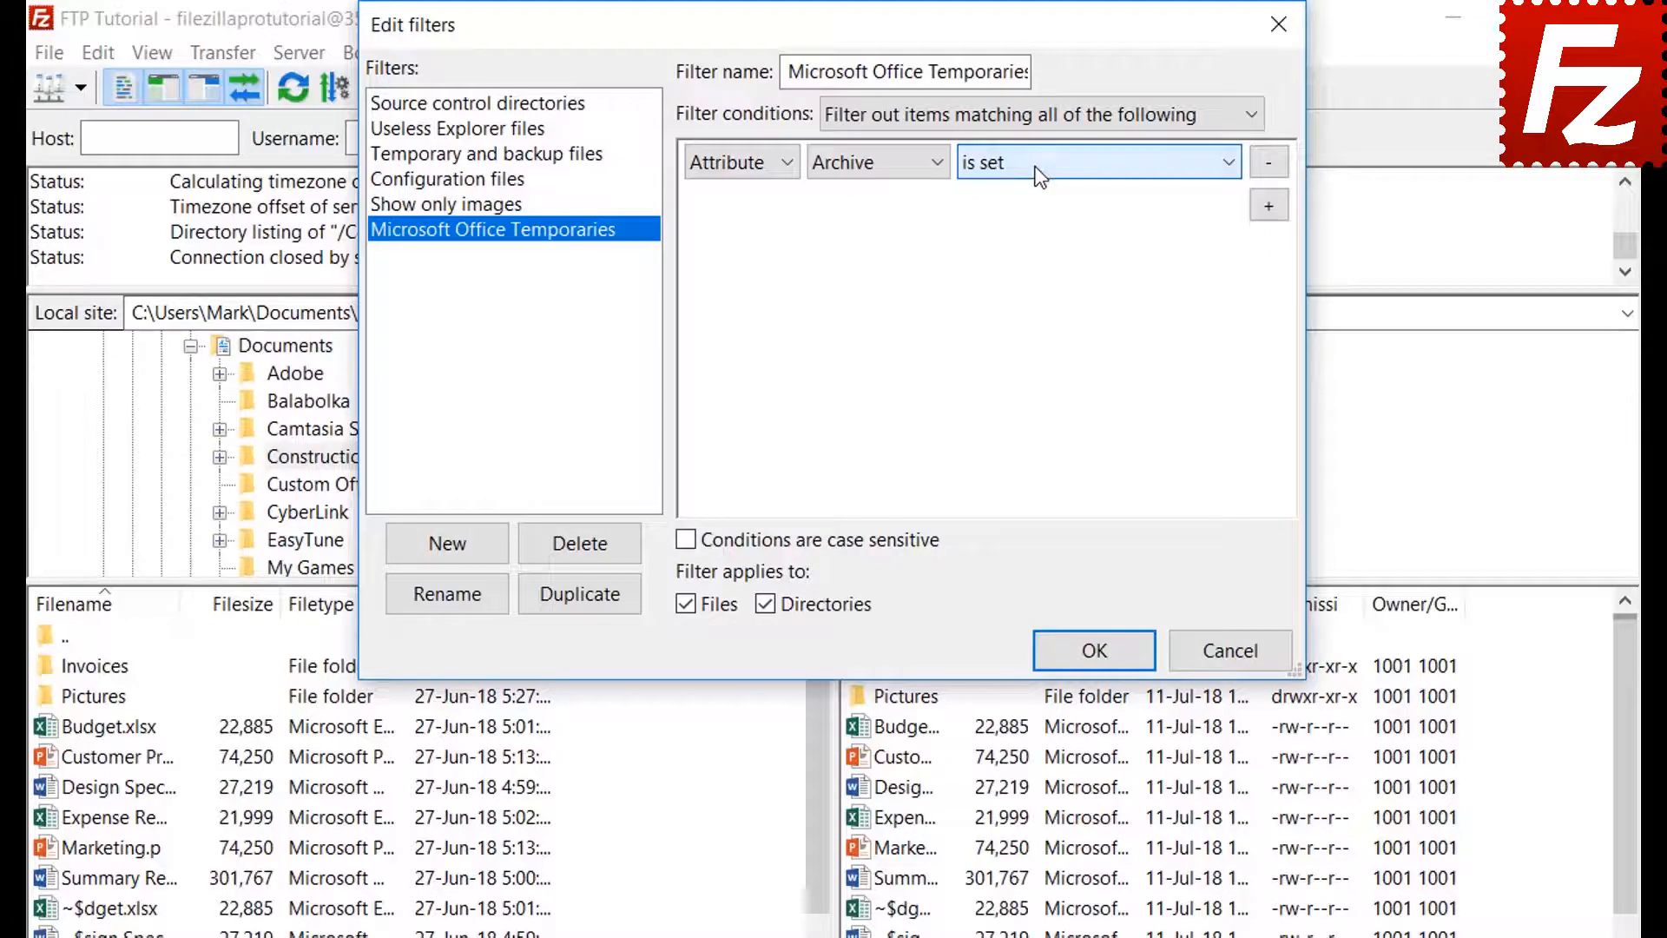
- Try the path contains and date before conditions, then return the condition to Filename
{"action": "left_click", "coordinate": [736, 174]}
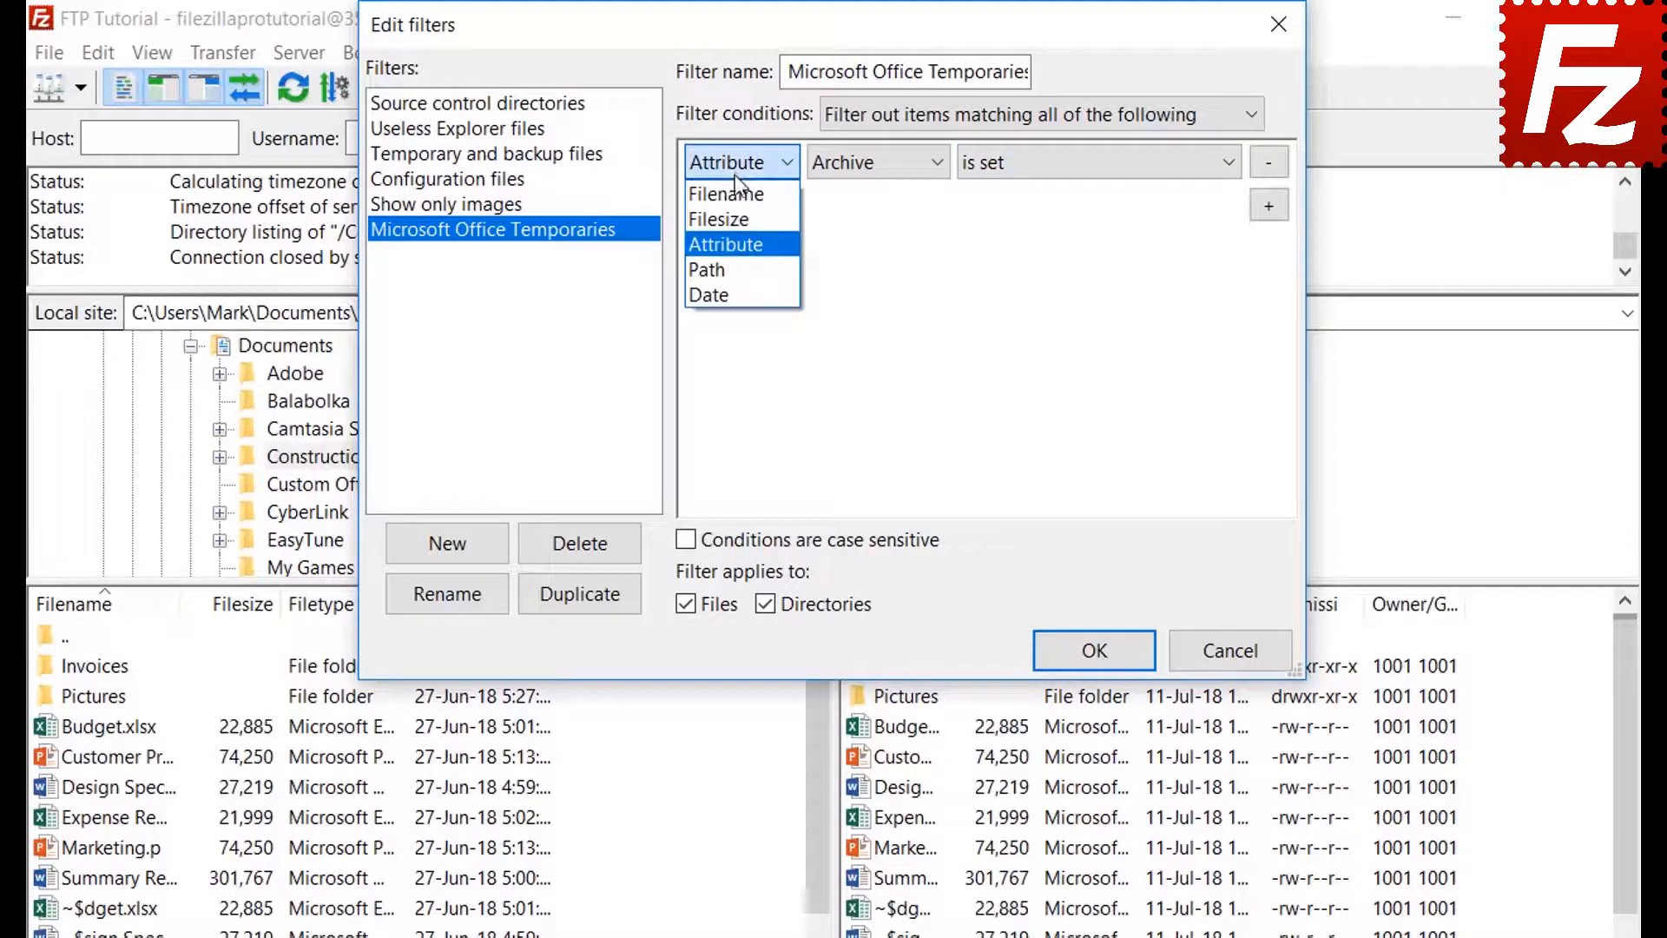
{"action": "left_click", "coordinate": [739, 261]}
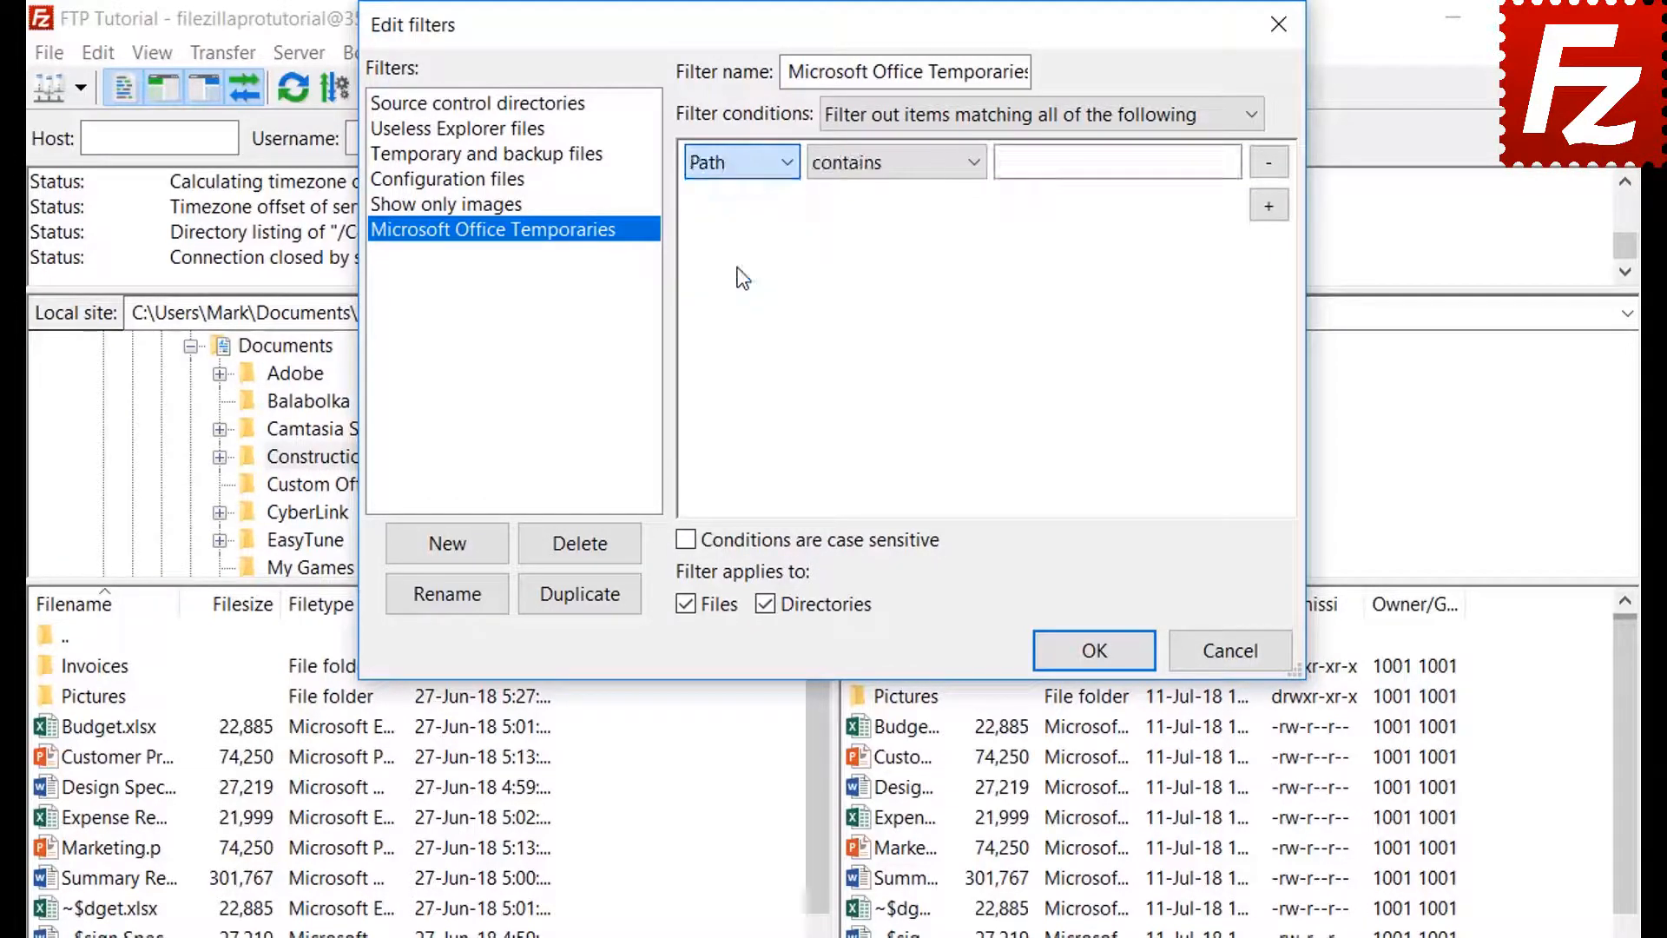
{"action": "left_click", "coordinate": [881, 162]}
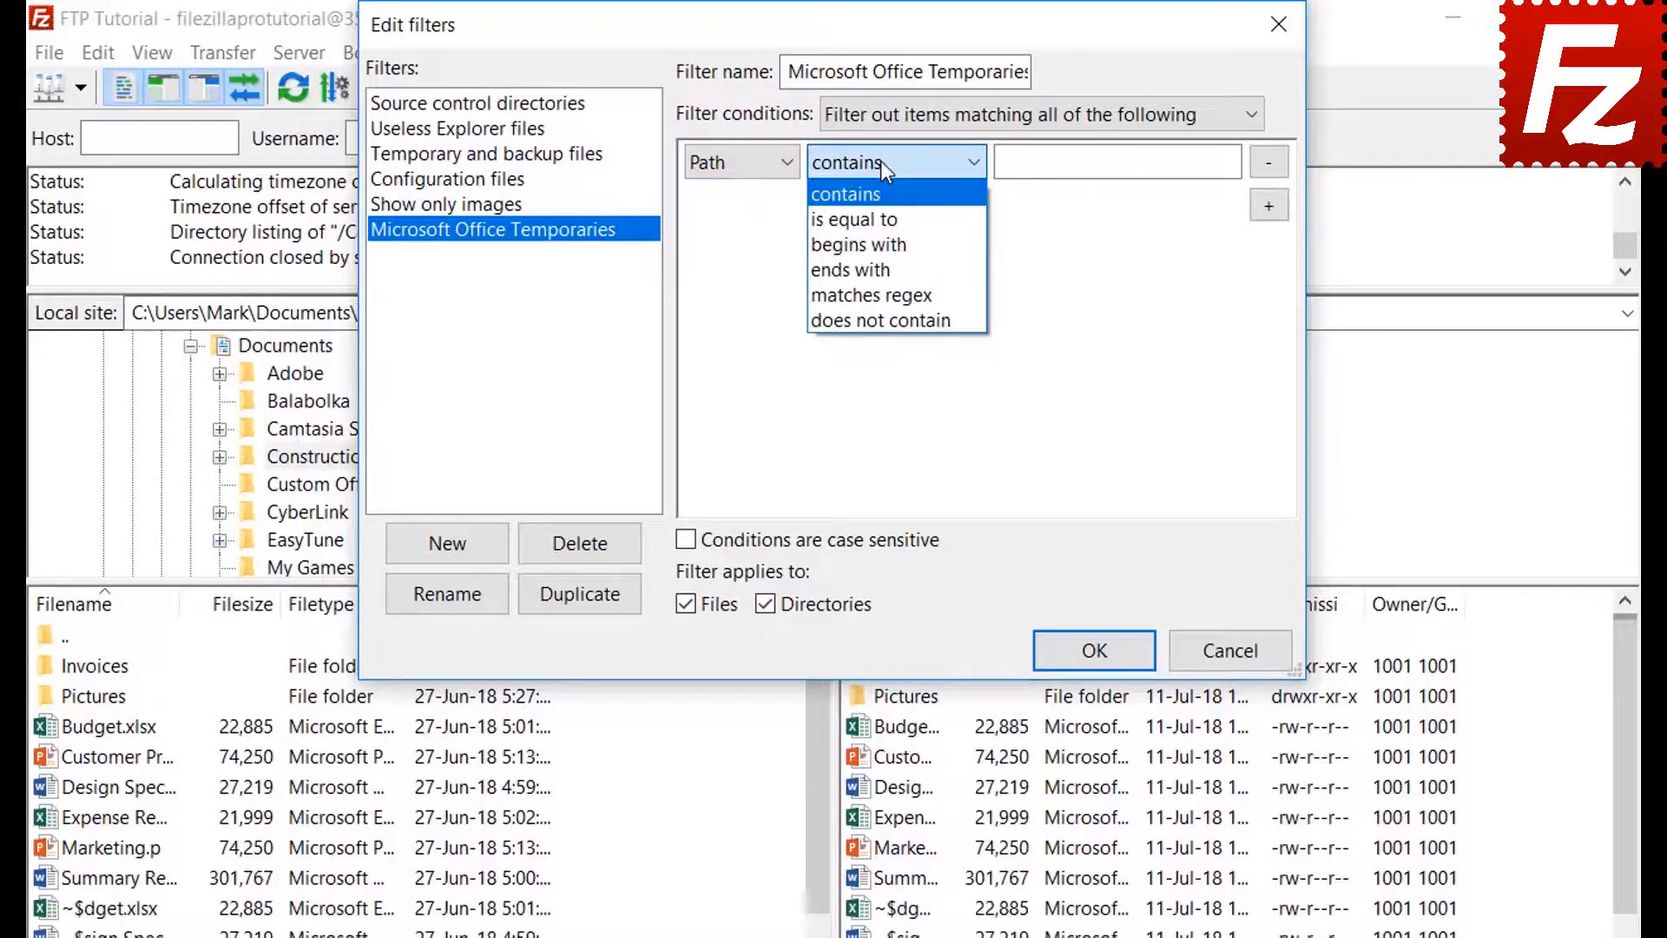
{"action": "left_click", "coordinate": [880, 160]}
{"action": "left_click", "coordinate": [733, 163]}
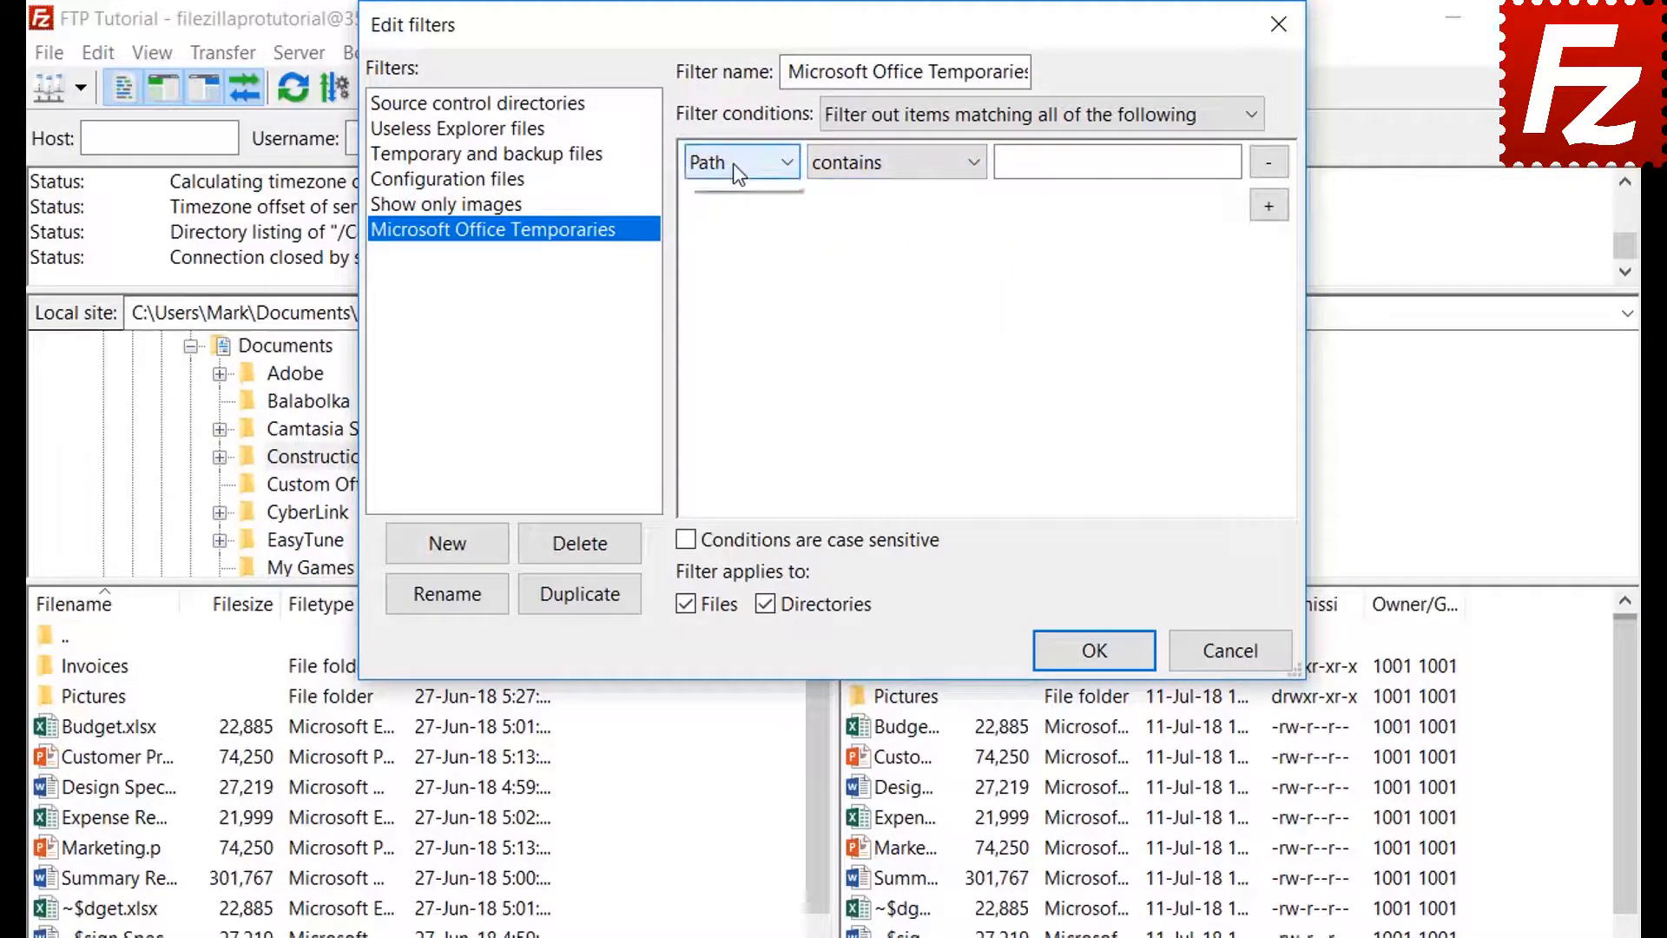
{"action": "left_click", "coordinate": [733, 293]}
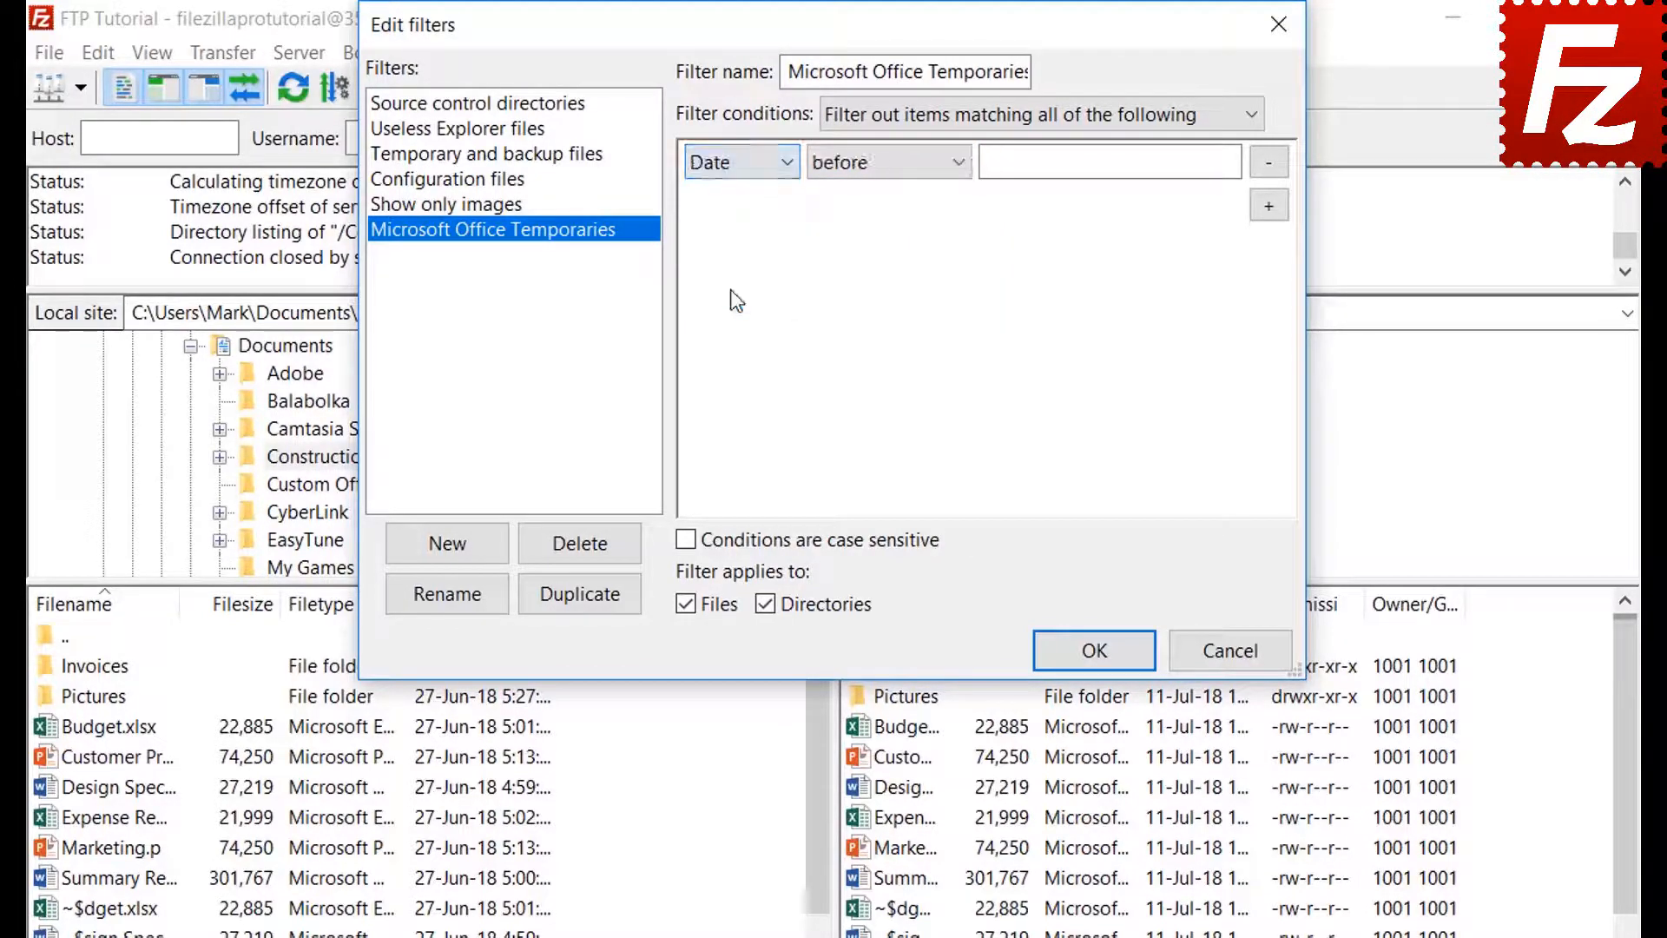
{"action": "left_click", "coordinate": [883, 165]}
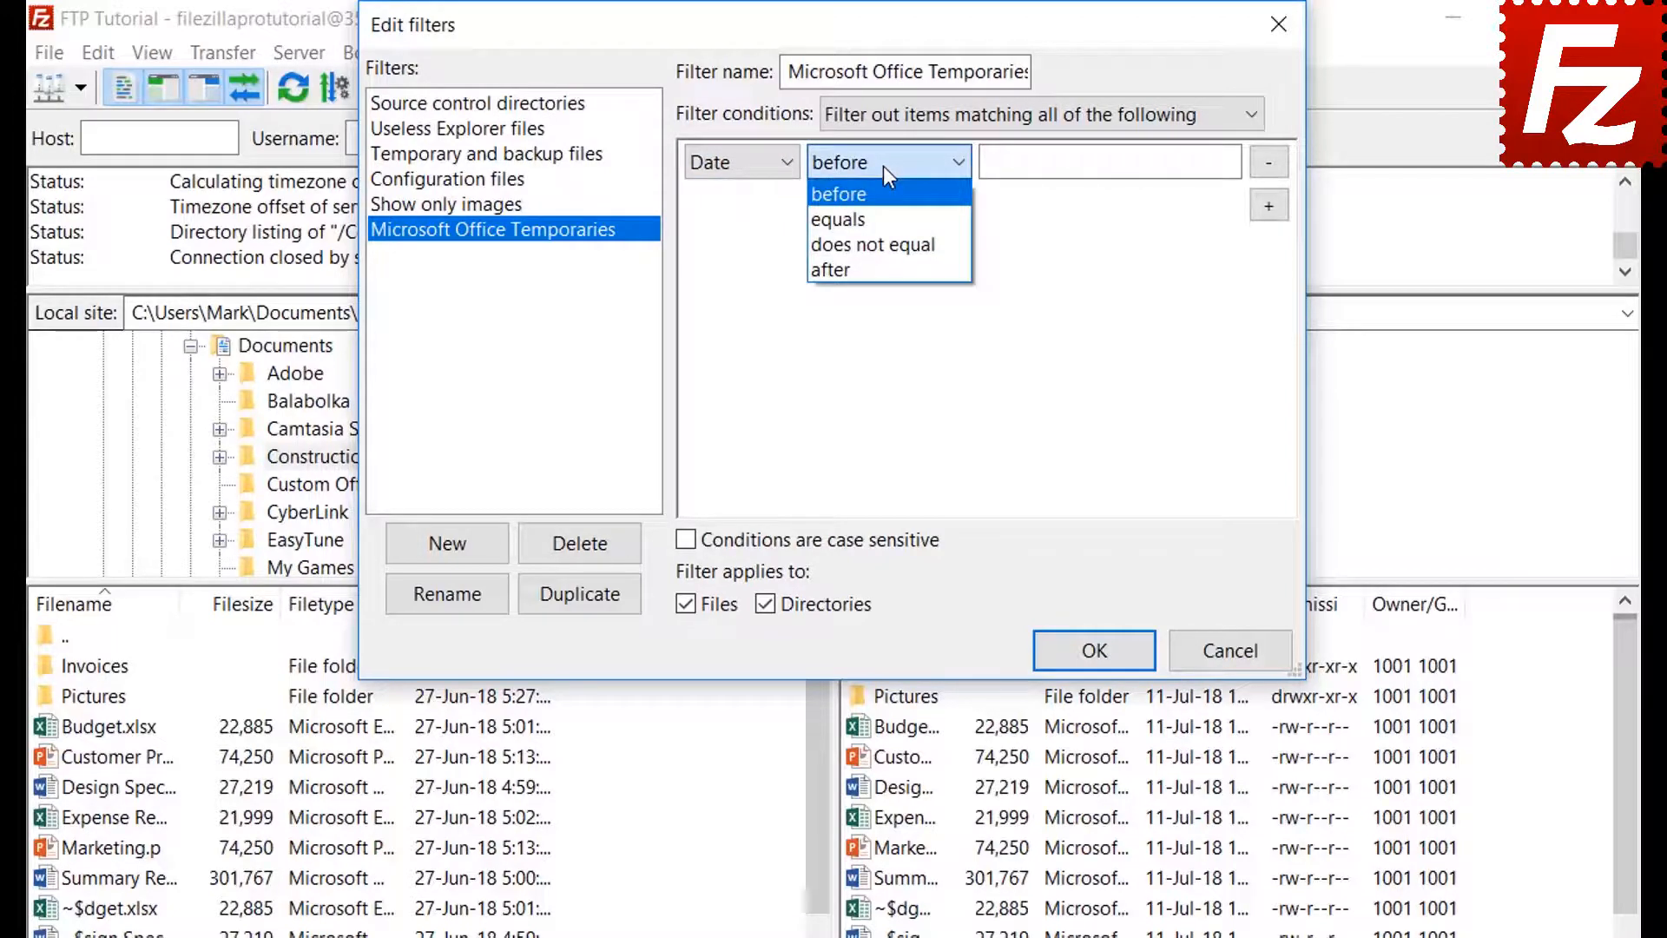
{"action": "left_click", "coordinate": [883, 164]}
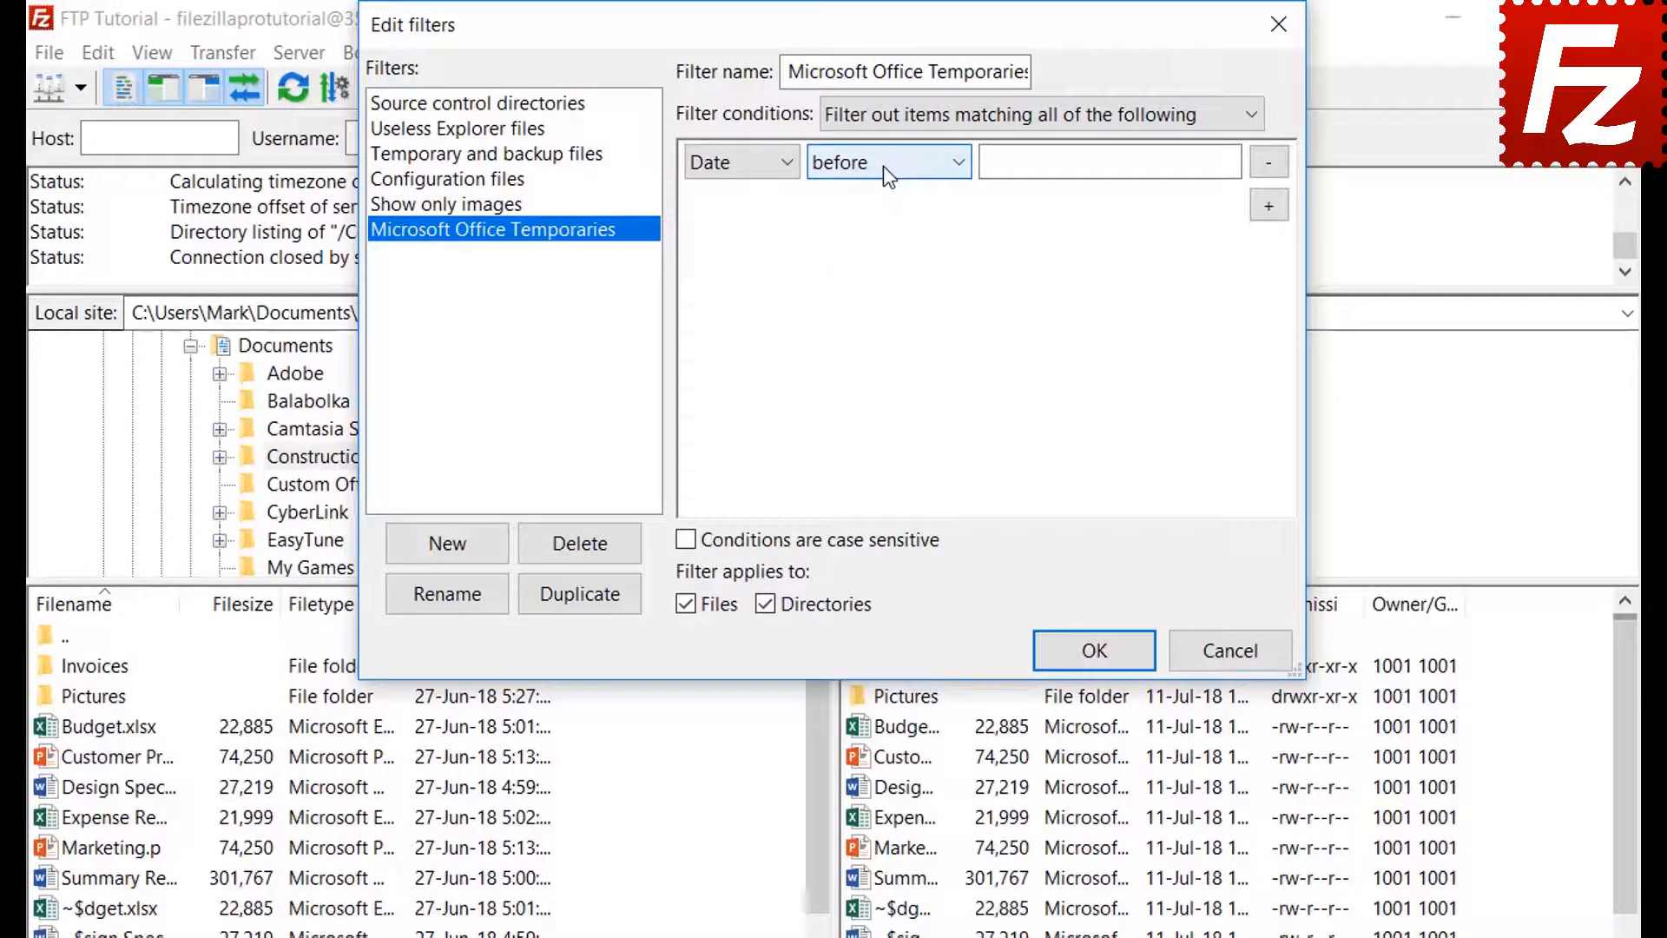
{"action": "left_click", "coordinate": [727, 166]}
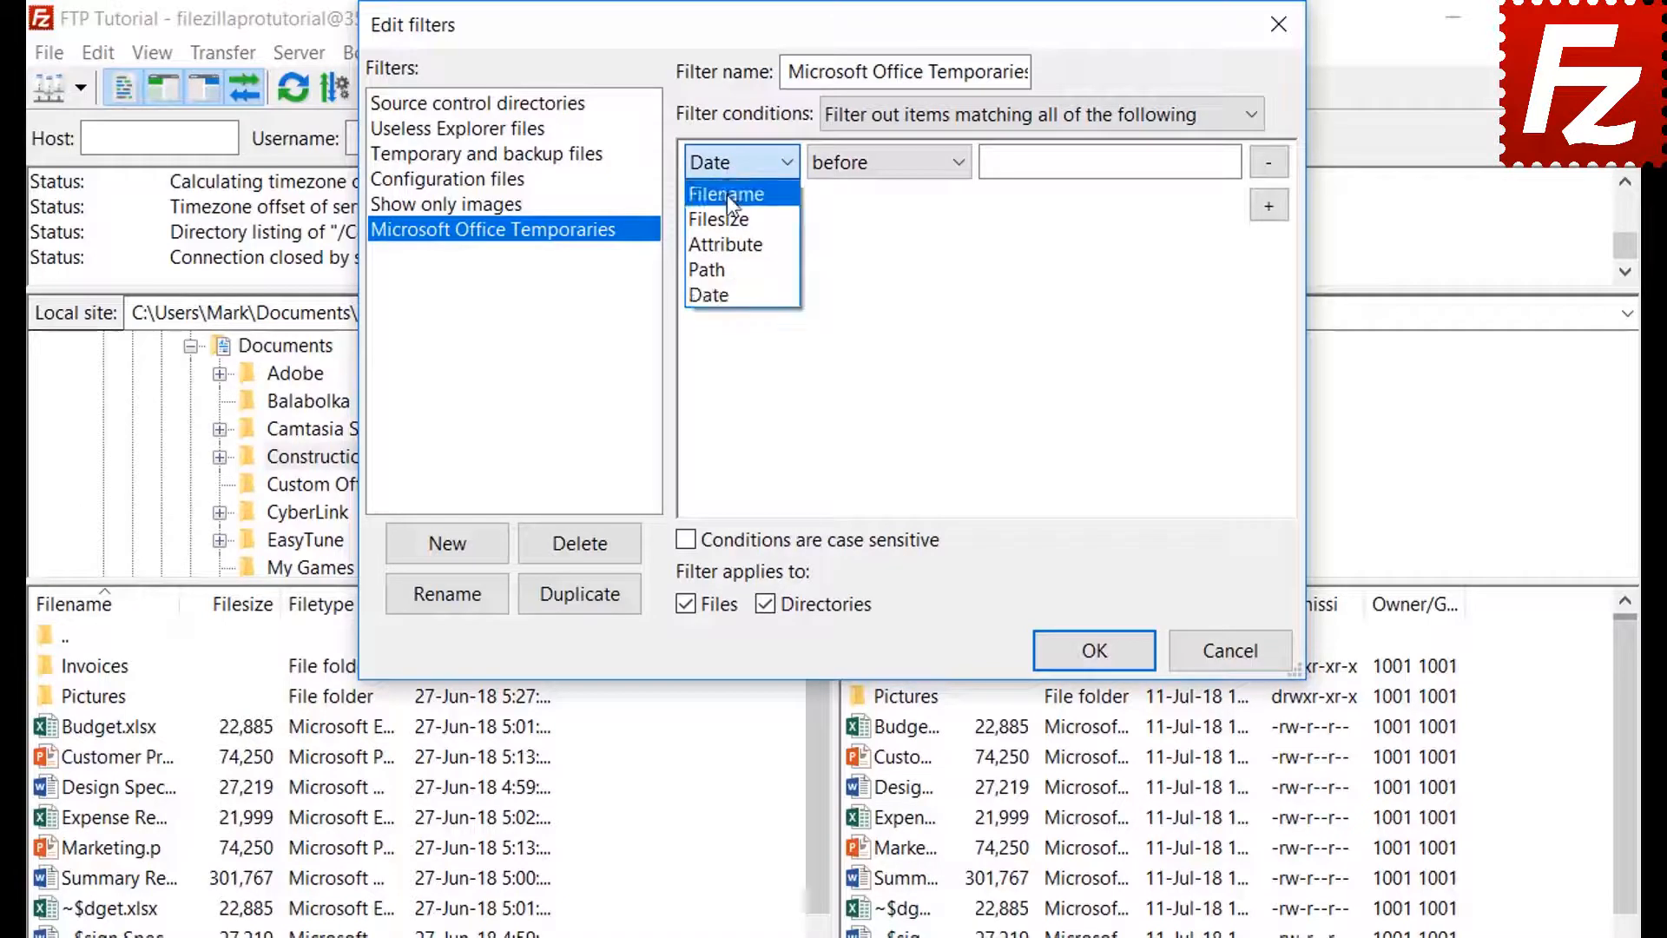
{"action": "left_click", "coordinate": [726, 195]}
- Set the condition to filename begins with ~$, exclude directories, and save the rule
{"action": "left_click", "coordinate": [868, 171]}
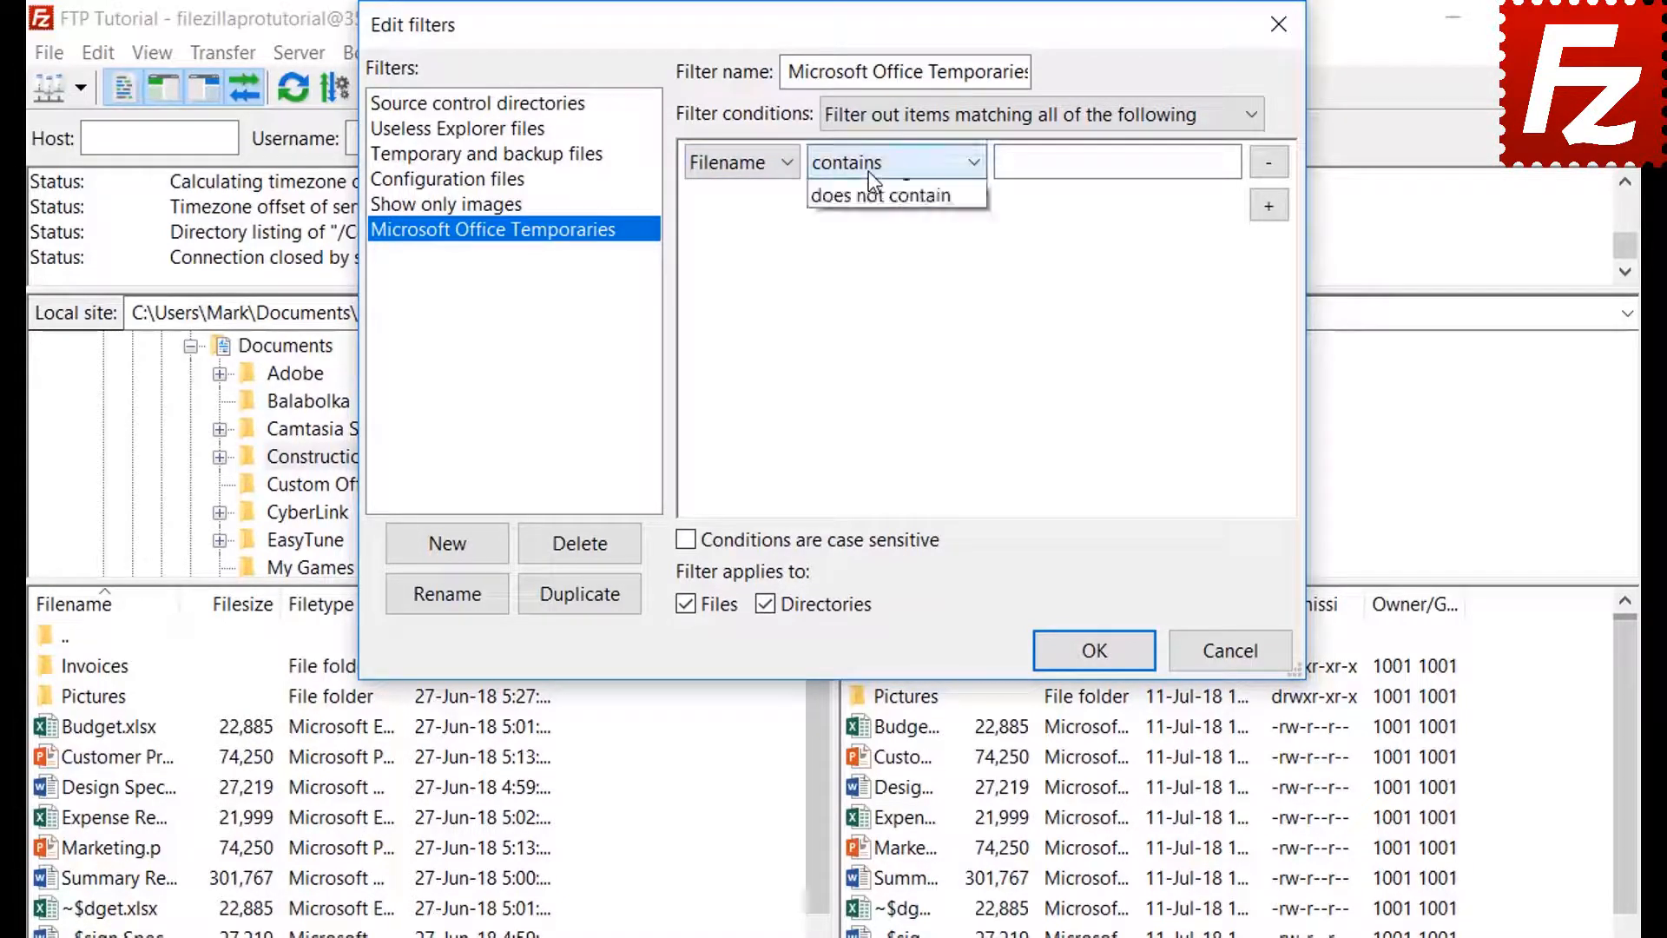
{"action": "left_click", "coordinate": [871, 241]}
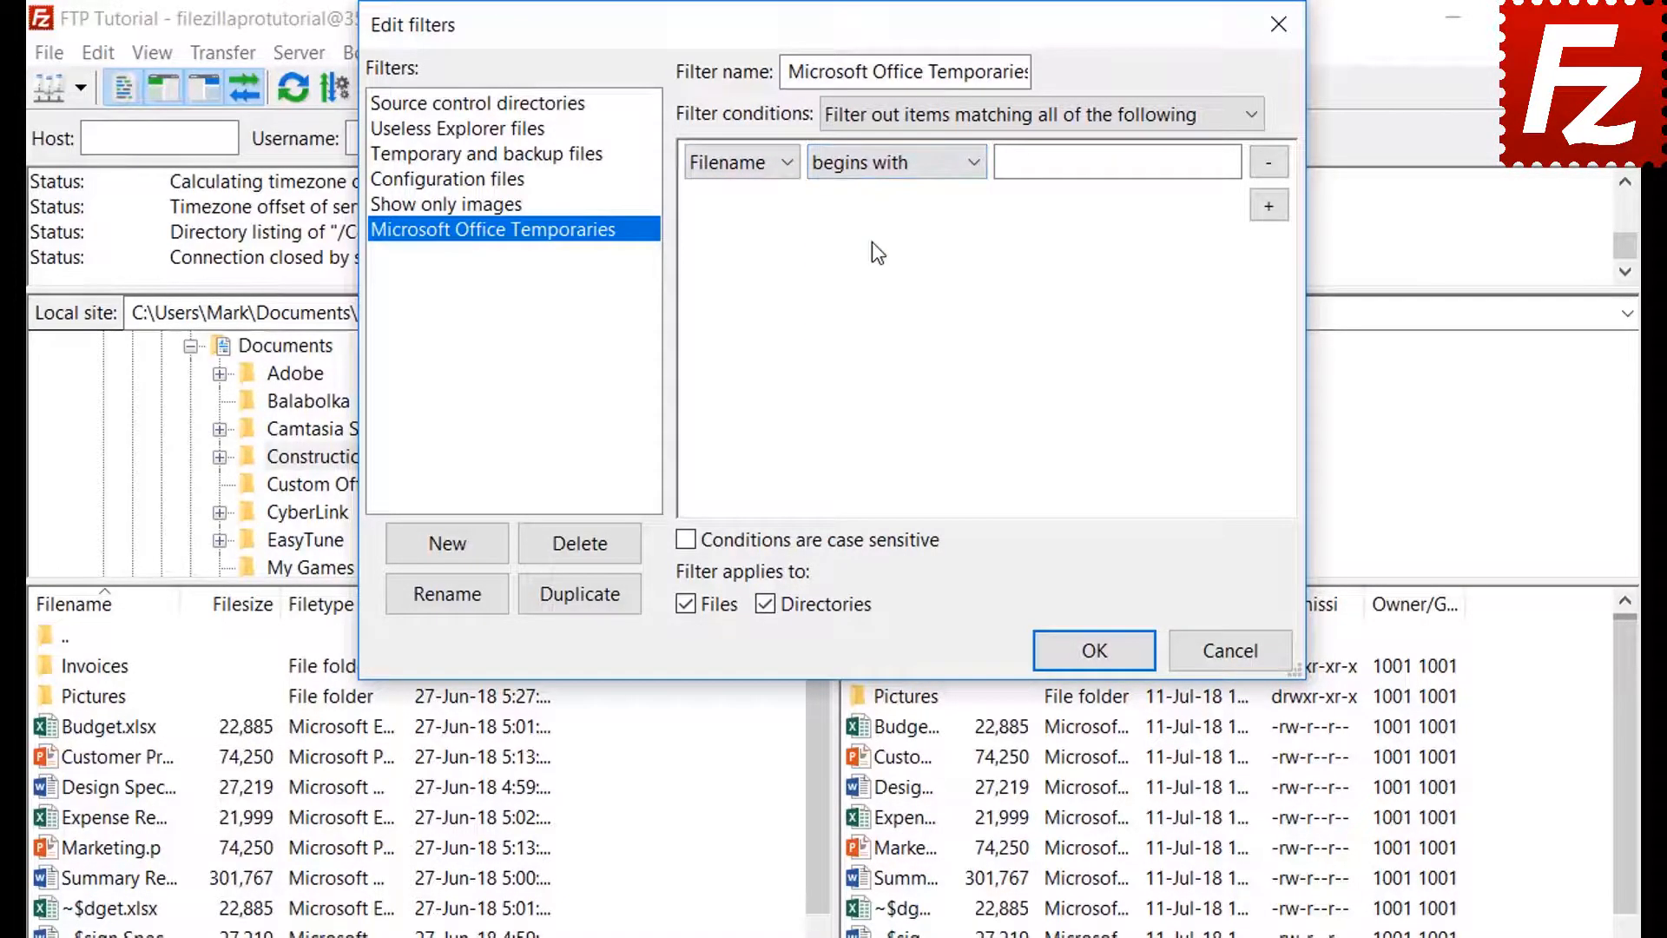
{"action": "left_click", "coordinate": [1034, 165]}
{"action": "type", "text": "~$"}
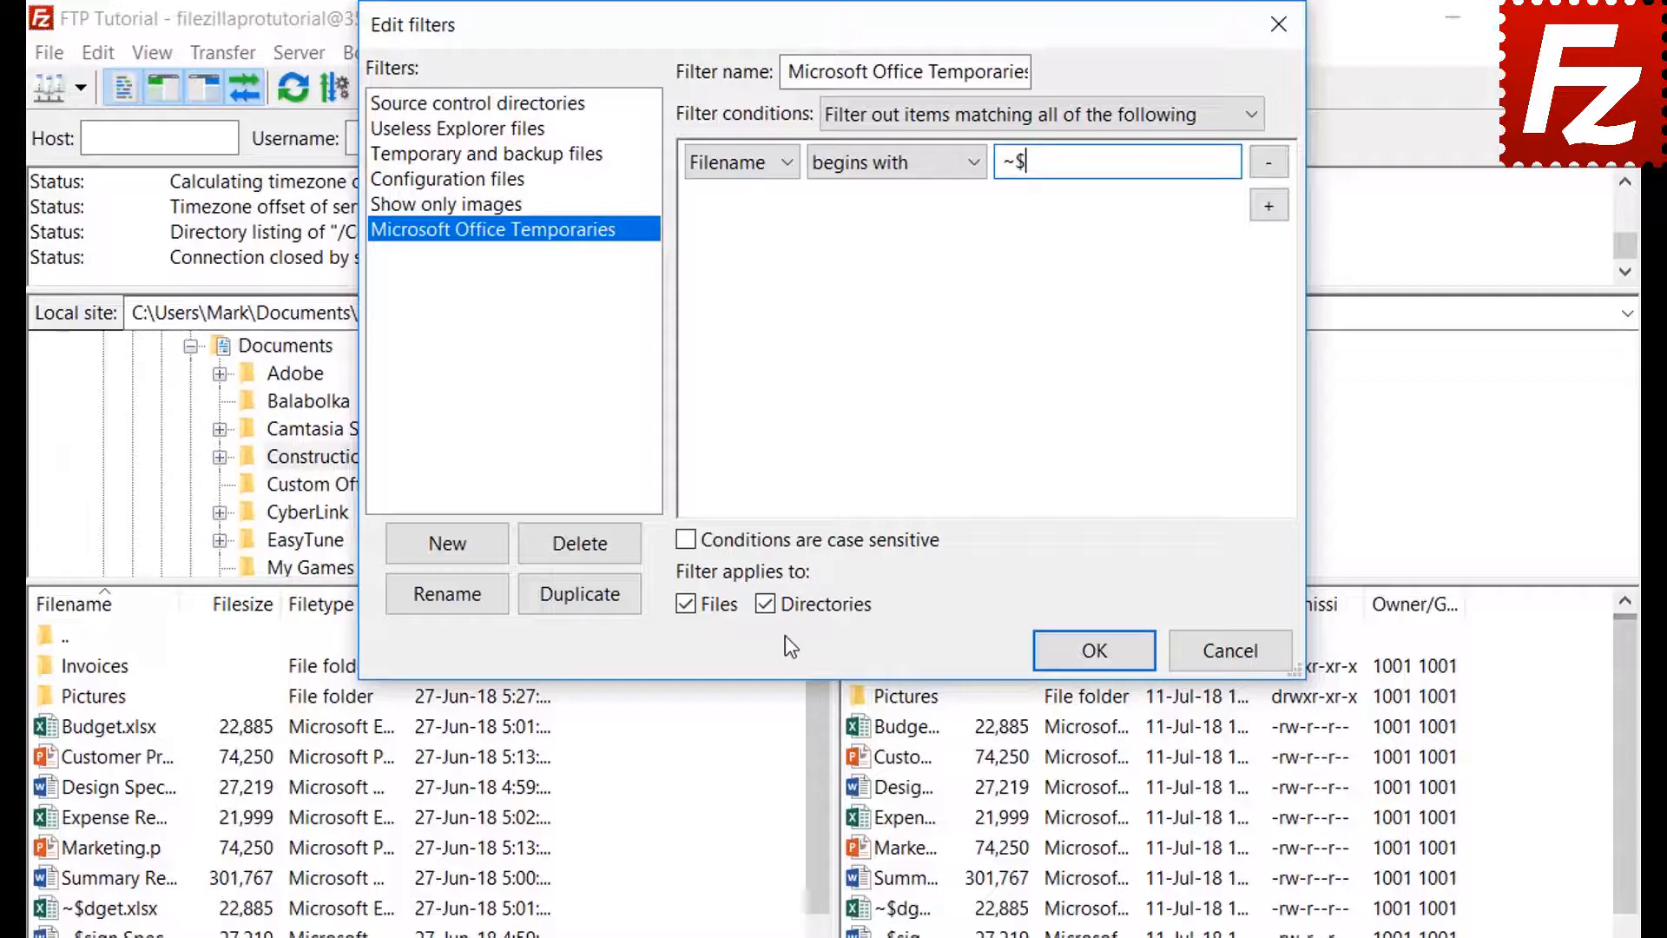
{"action": "left_click", "coordinate": [767, 603]}
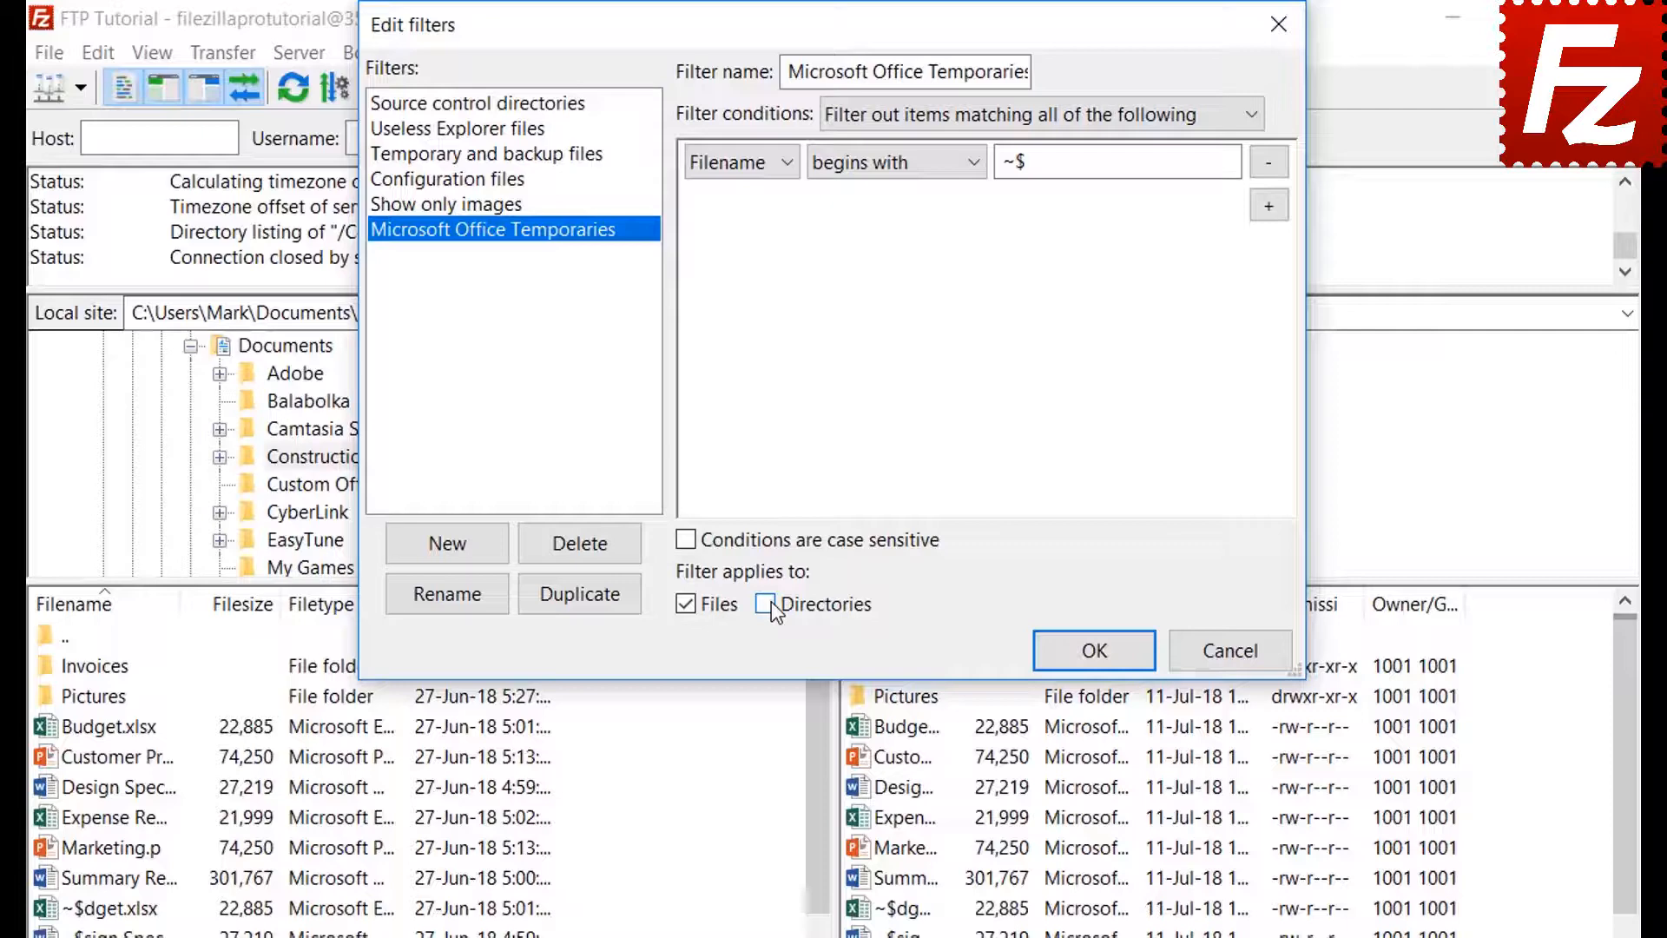
{"action": "left_click", "coordinate": [1092, 653]}
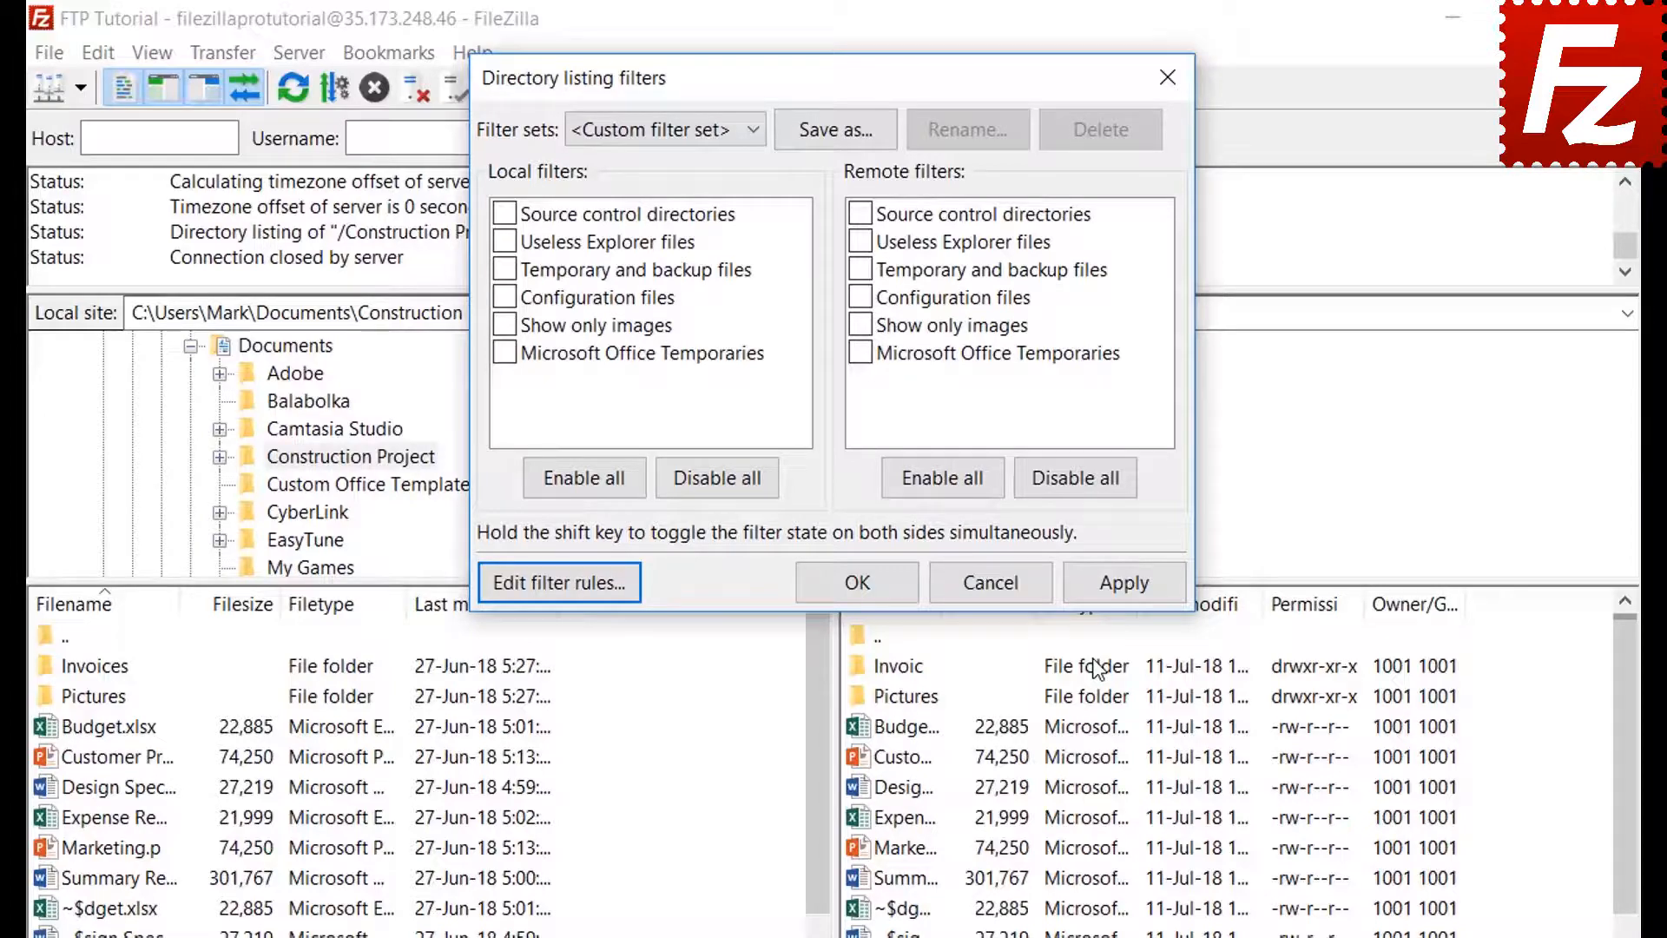
- Apply the Microsoft Office Temporaries filter to the remote listing only
{"action": "left_click", "coordinate": [505, 353]}
{"action": "left_click", "coordinate": [1123, 580]}
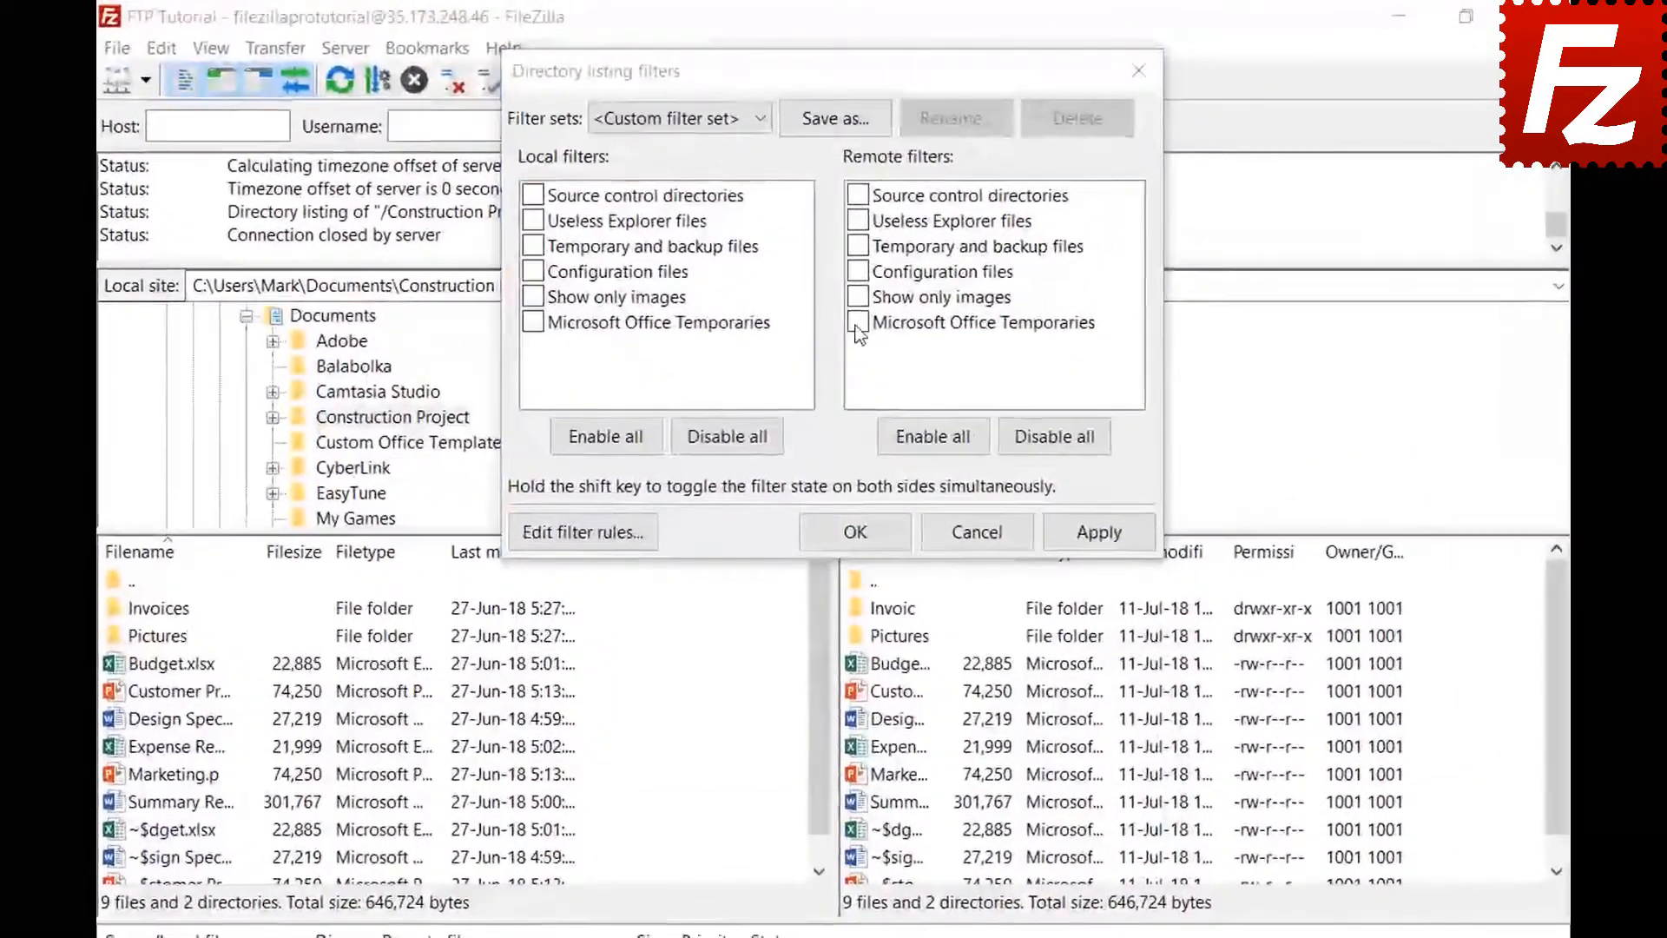
{"action": "left_click", "coordinate": [854, 276]}
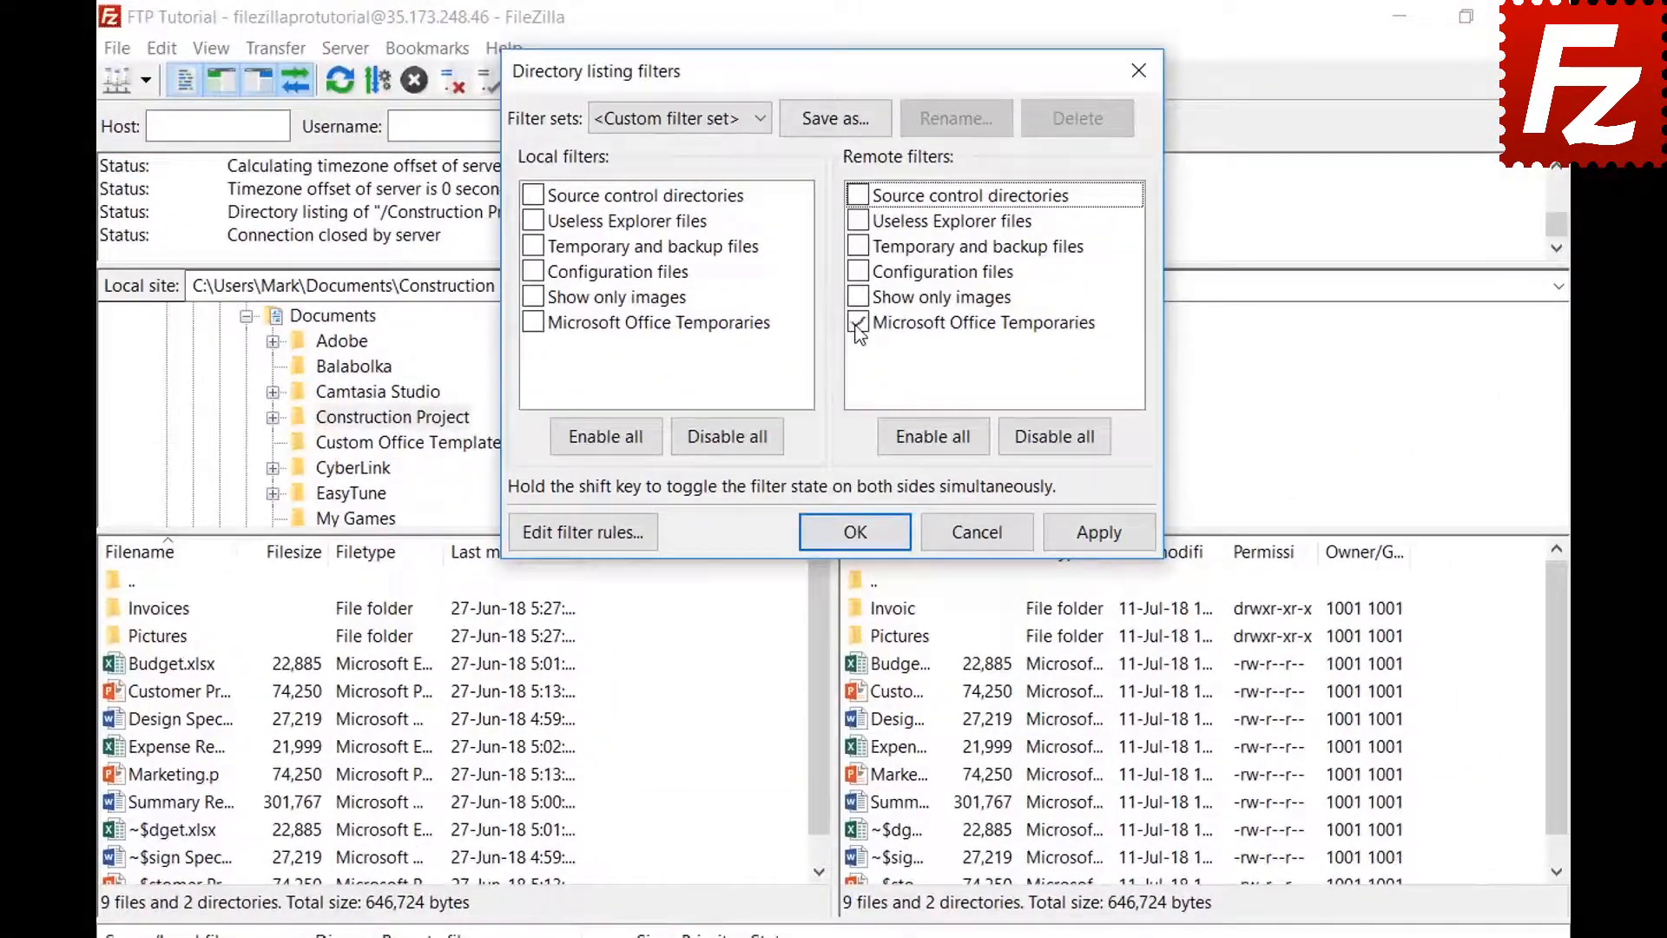
{"action": "left_click", "coordinate": [1096, 535]}
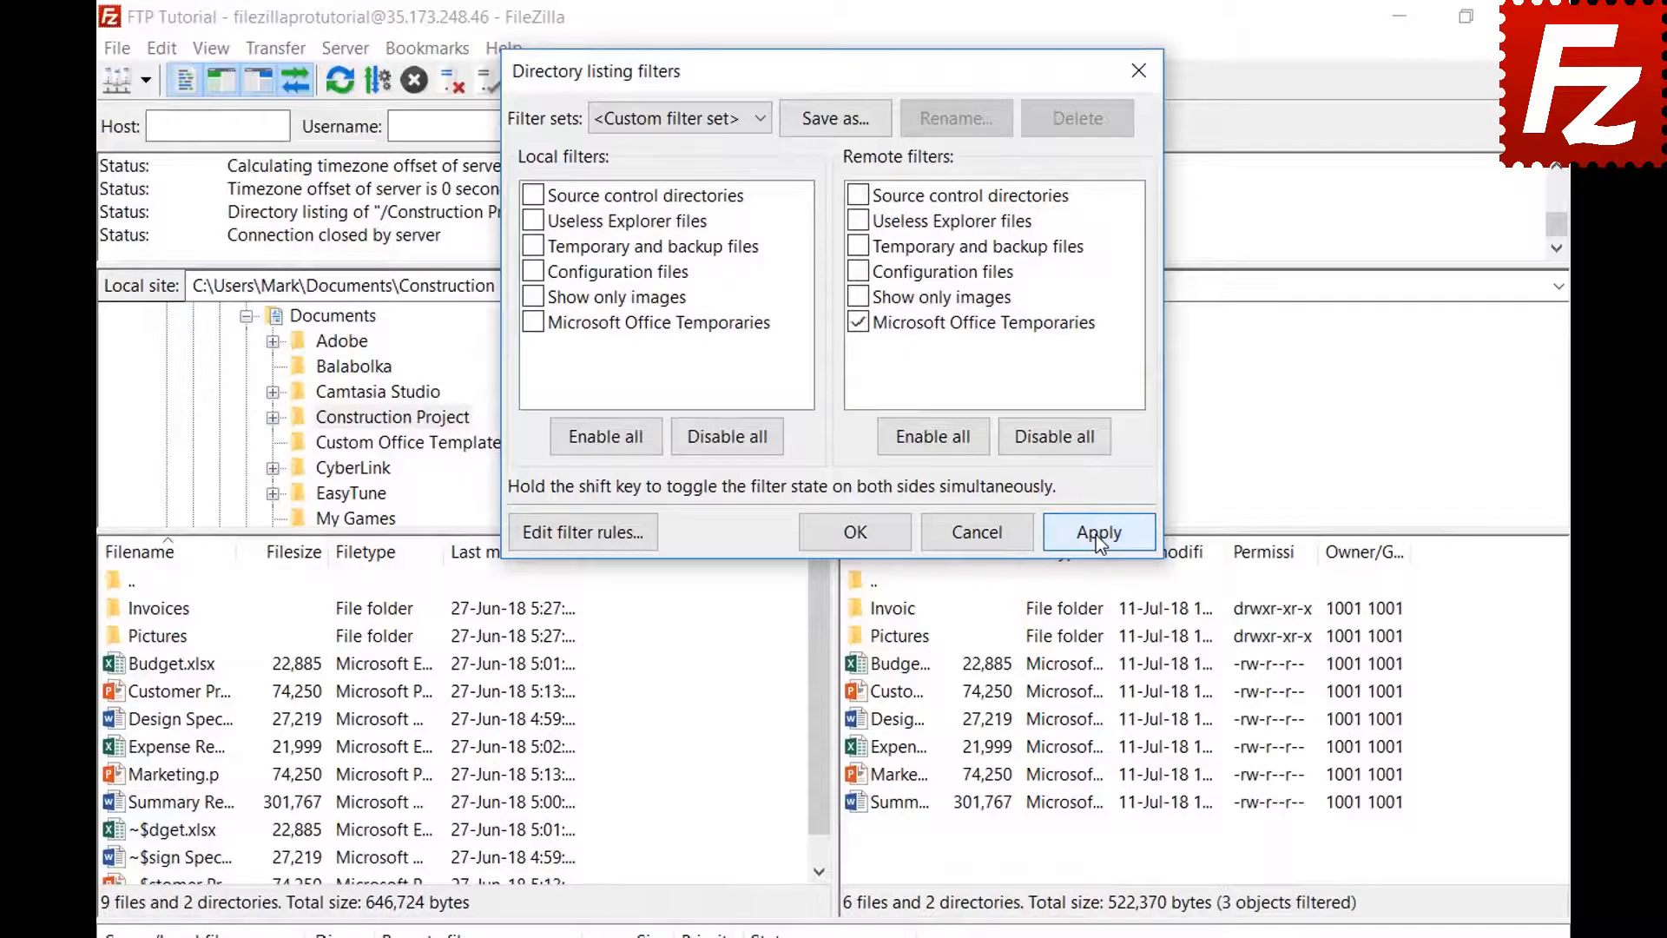
- Save the filter set as 'Project' and close the filter settings
{"action": "left_click", "coordinate": [835, 117]}
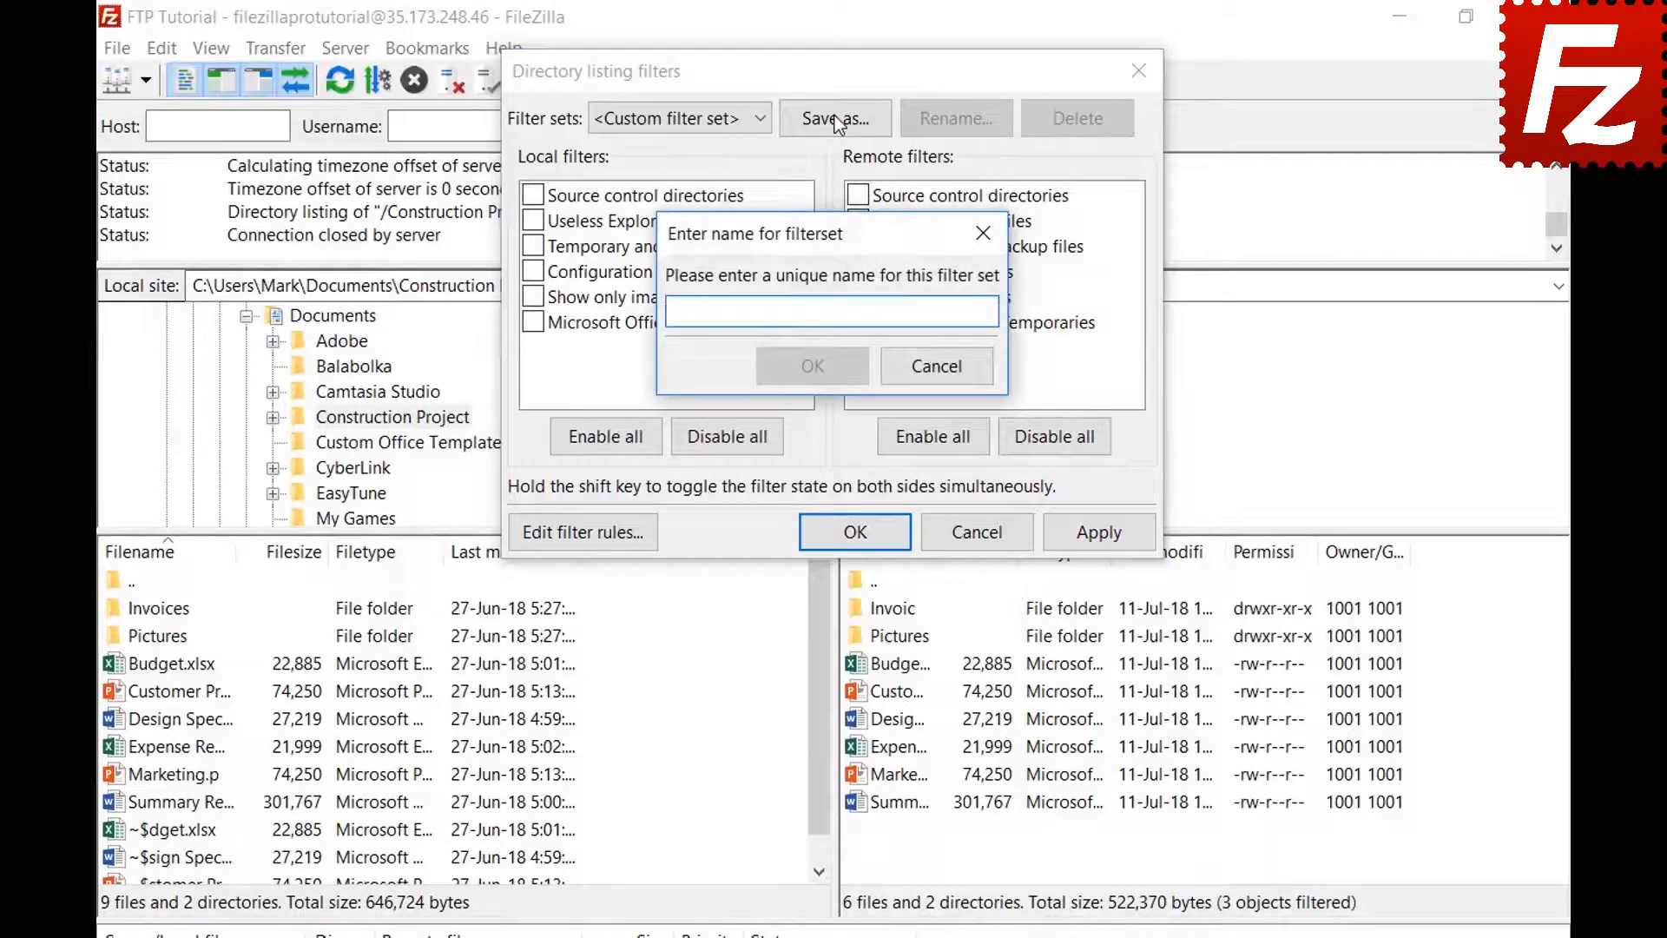
{"action": "type", "text": "Project"}
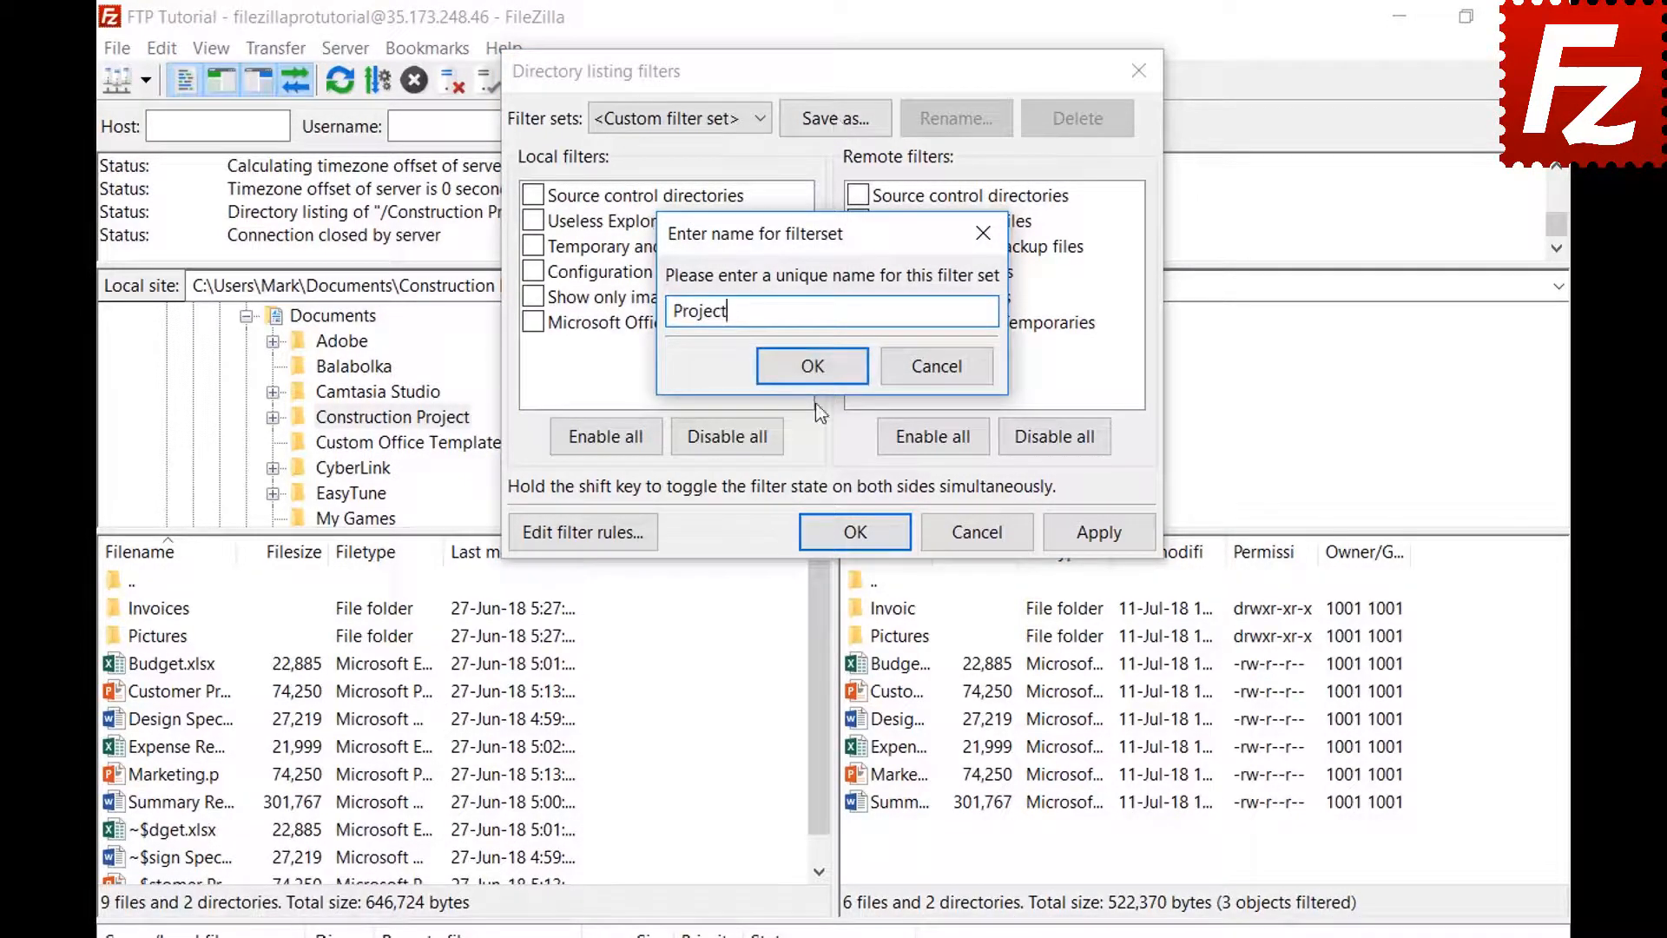
{"action": "left_click", "coordinate": [813, 366]}
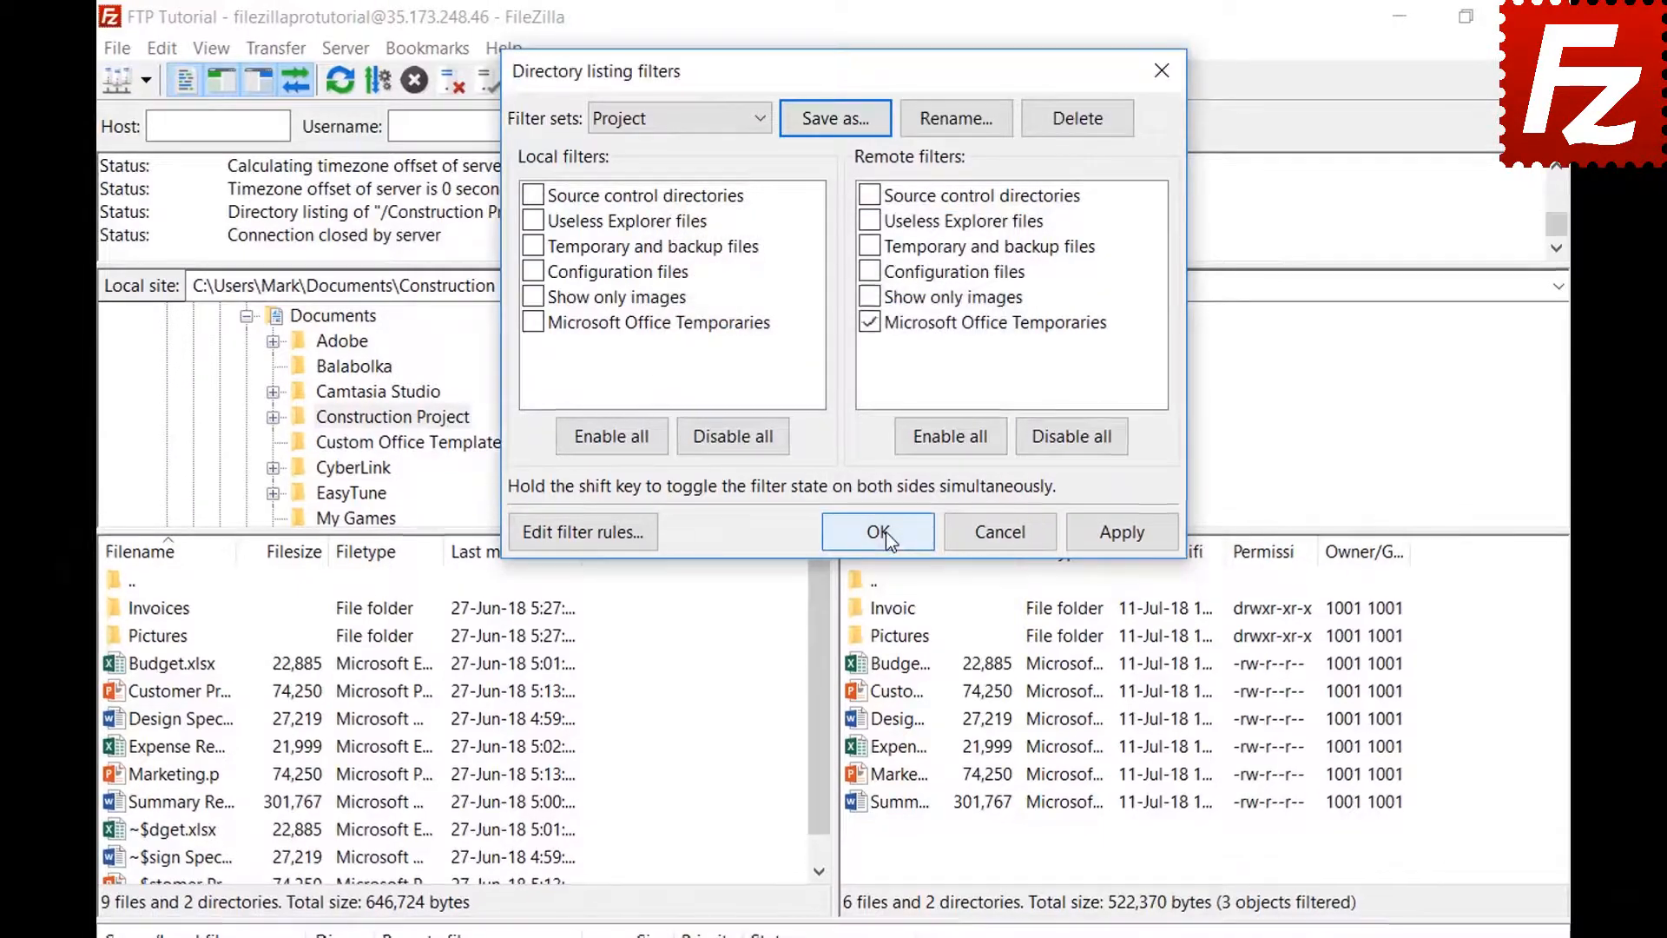
{"action": "left_click", "coordinate": [875, 531]}
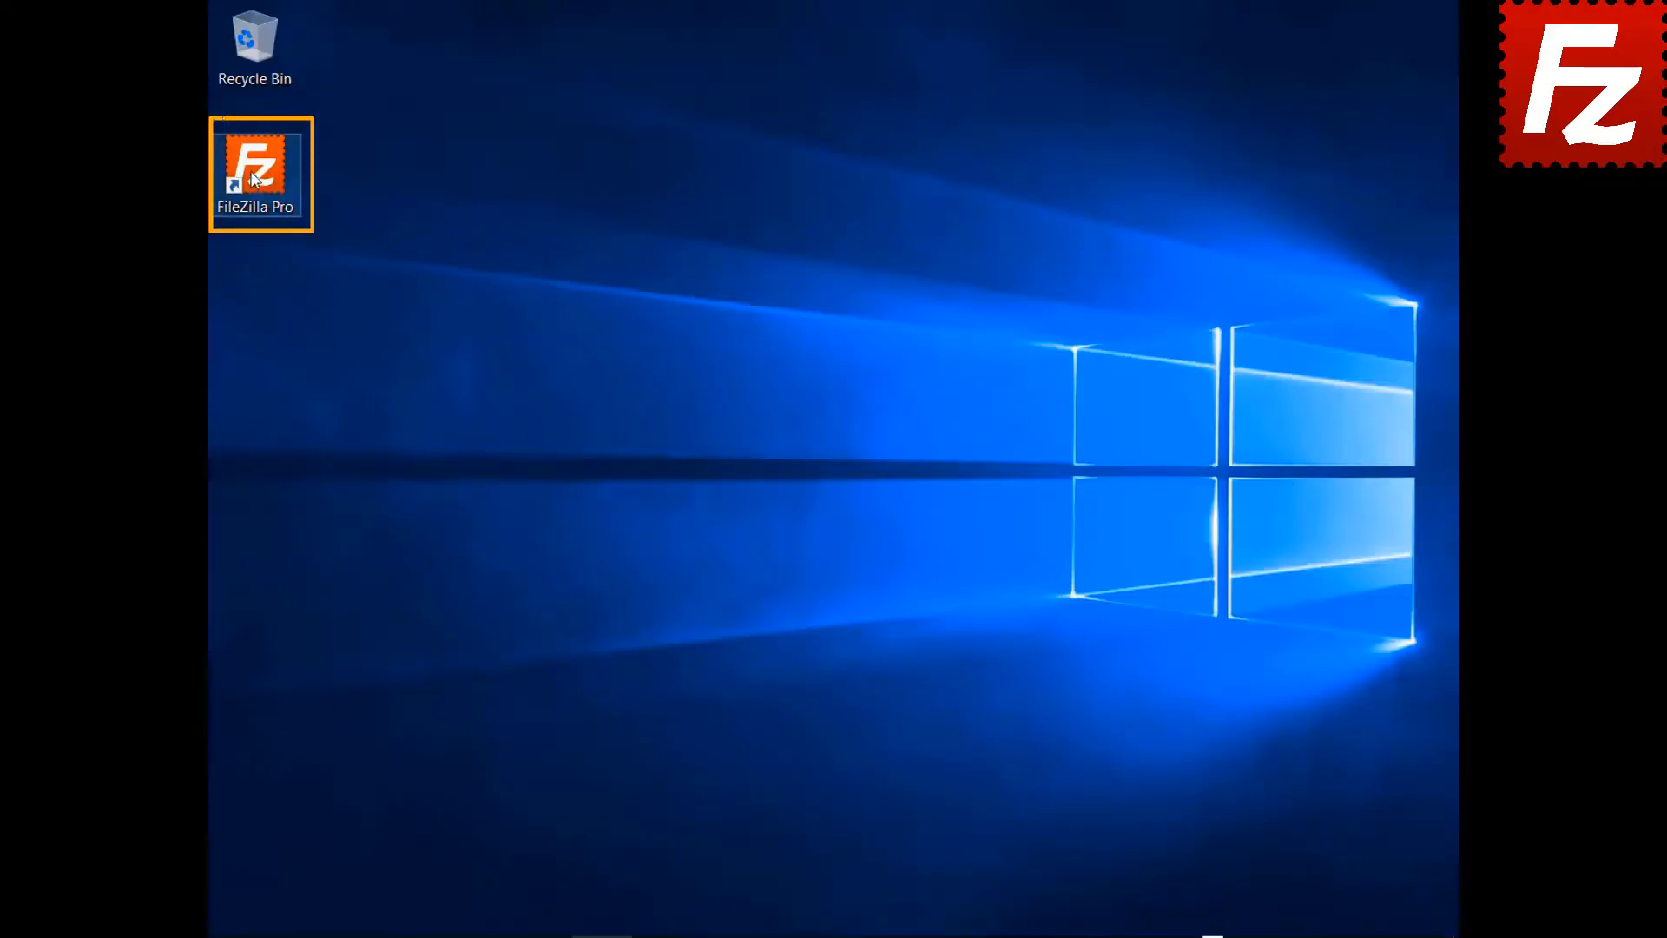
- Launch FileZilla Pro and connect to the saved FTP connection site
{"action": "double_click", "coordinate": [255, 180]}
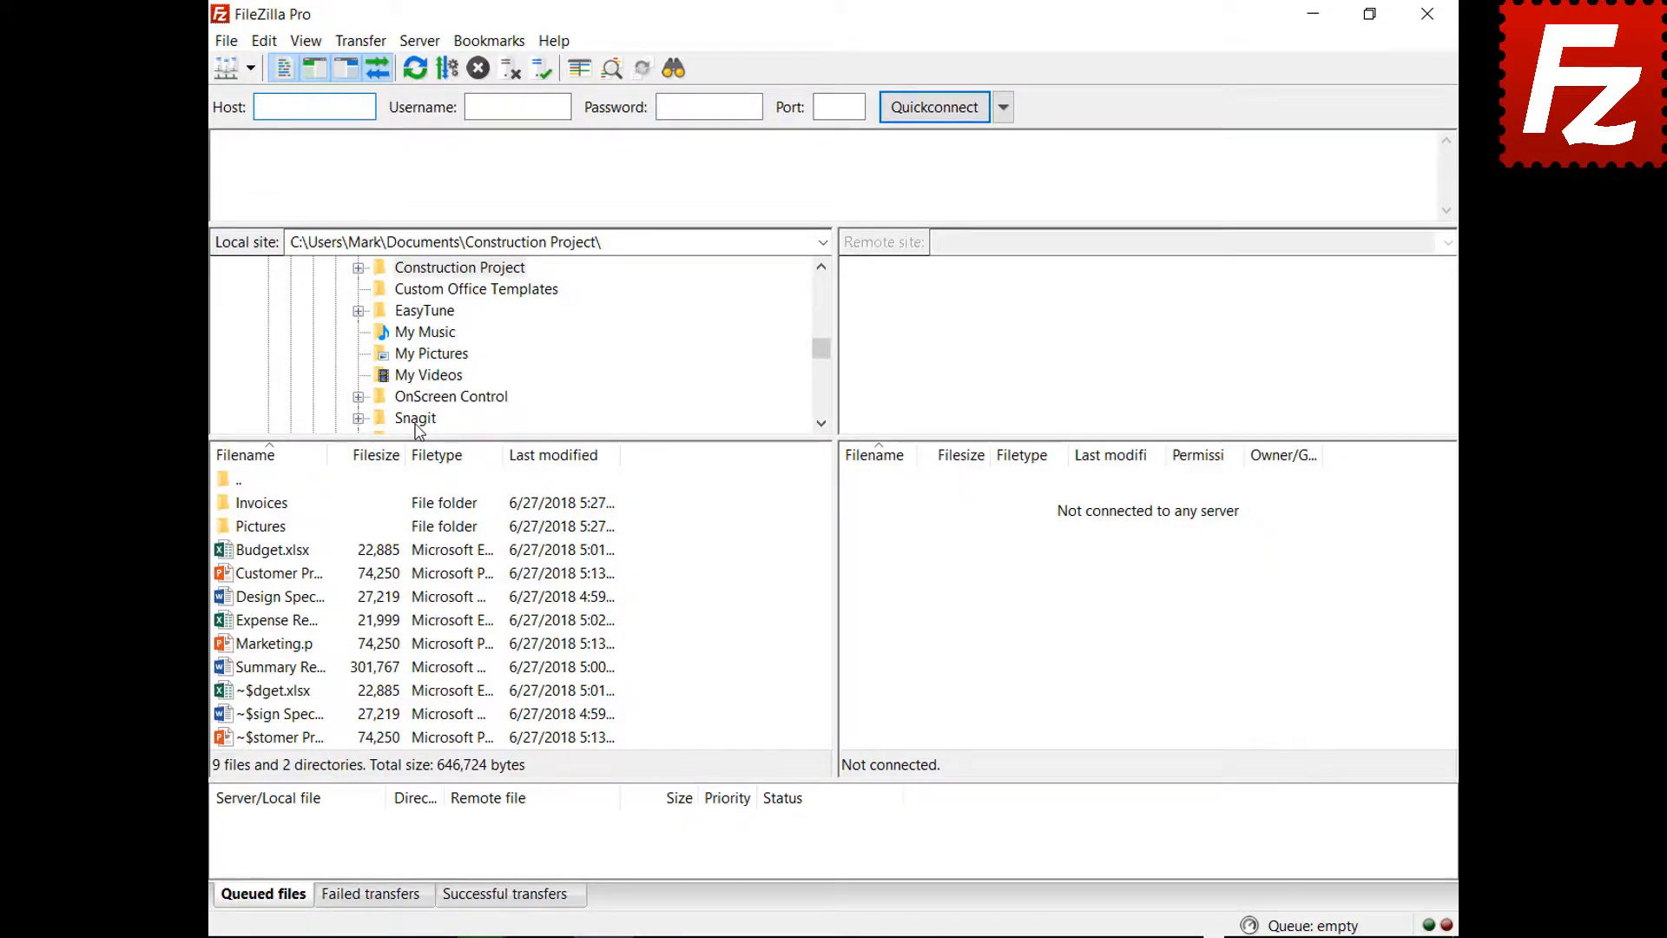
{"action": "left_click", "coordinate": [250, 67]}
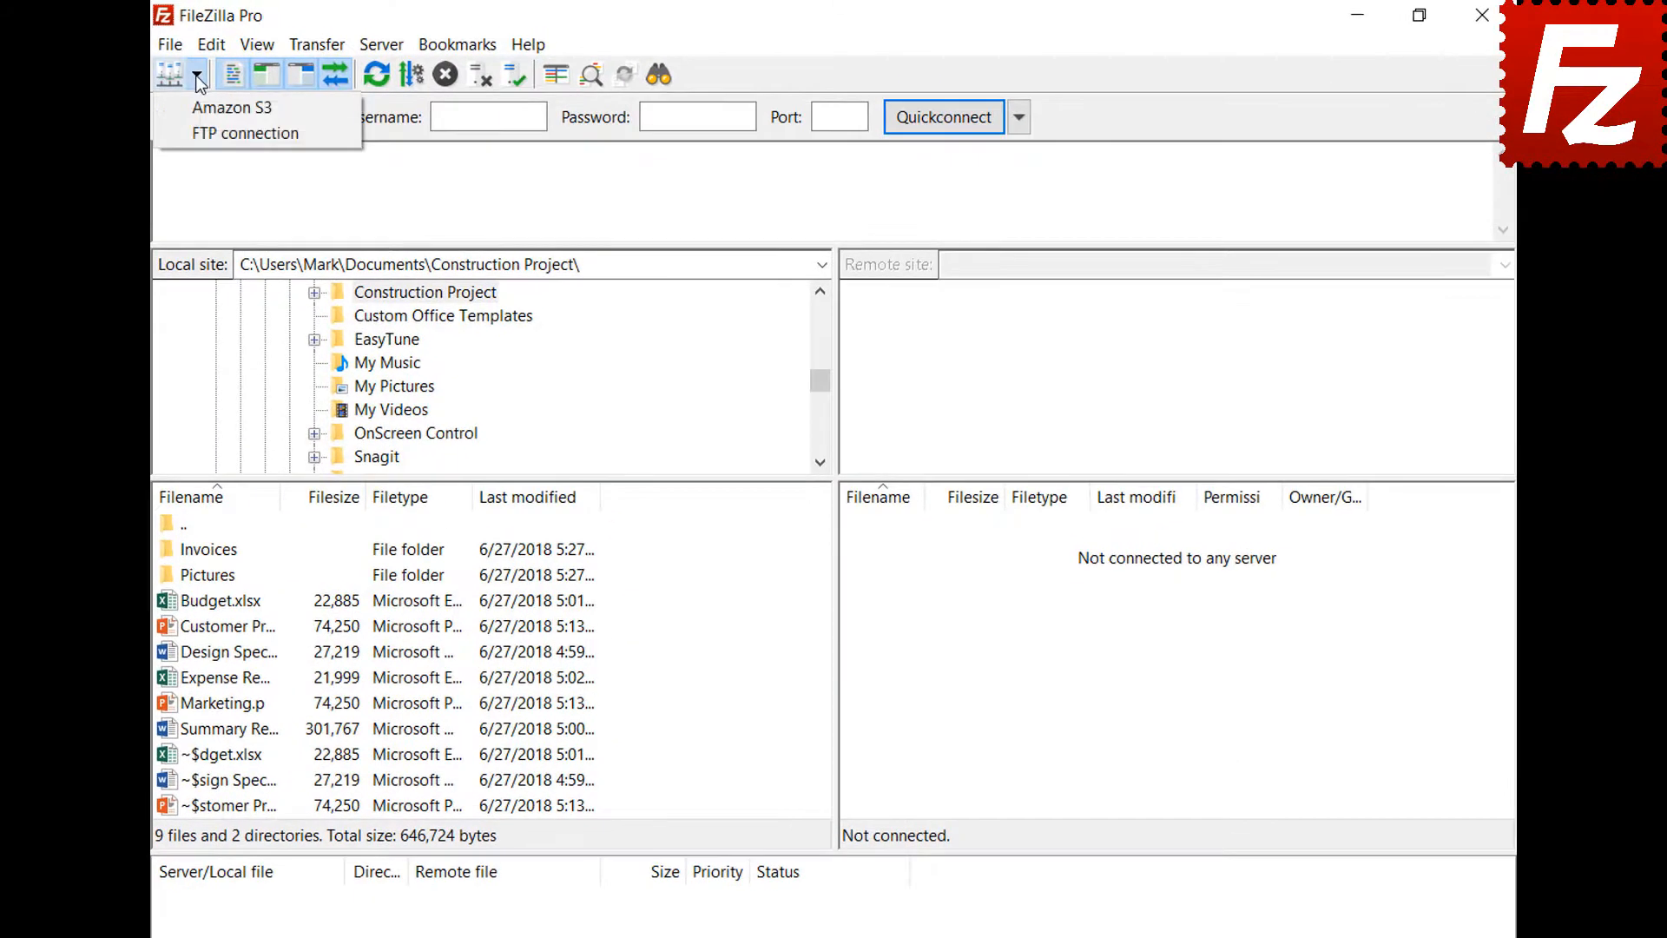
{"action": "left_click", "coordinate": [208, 130]}
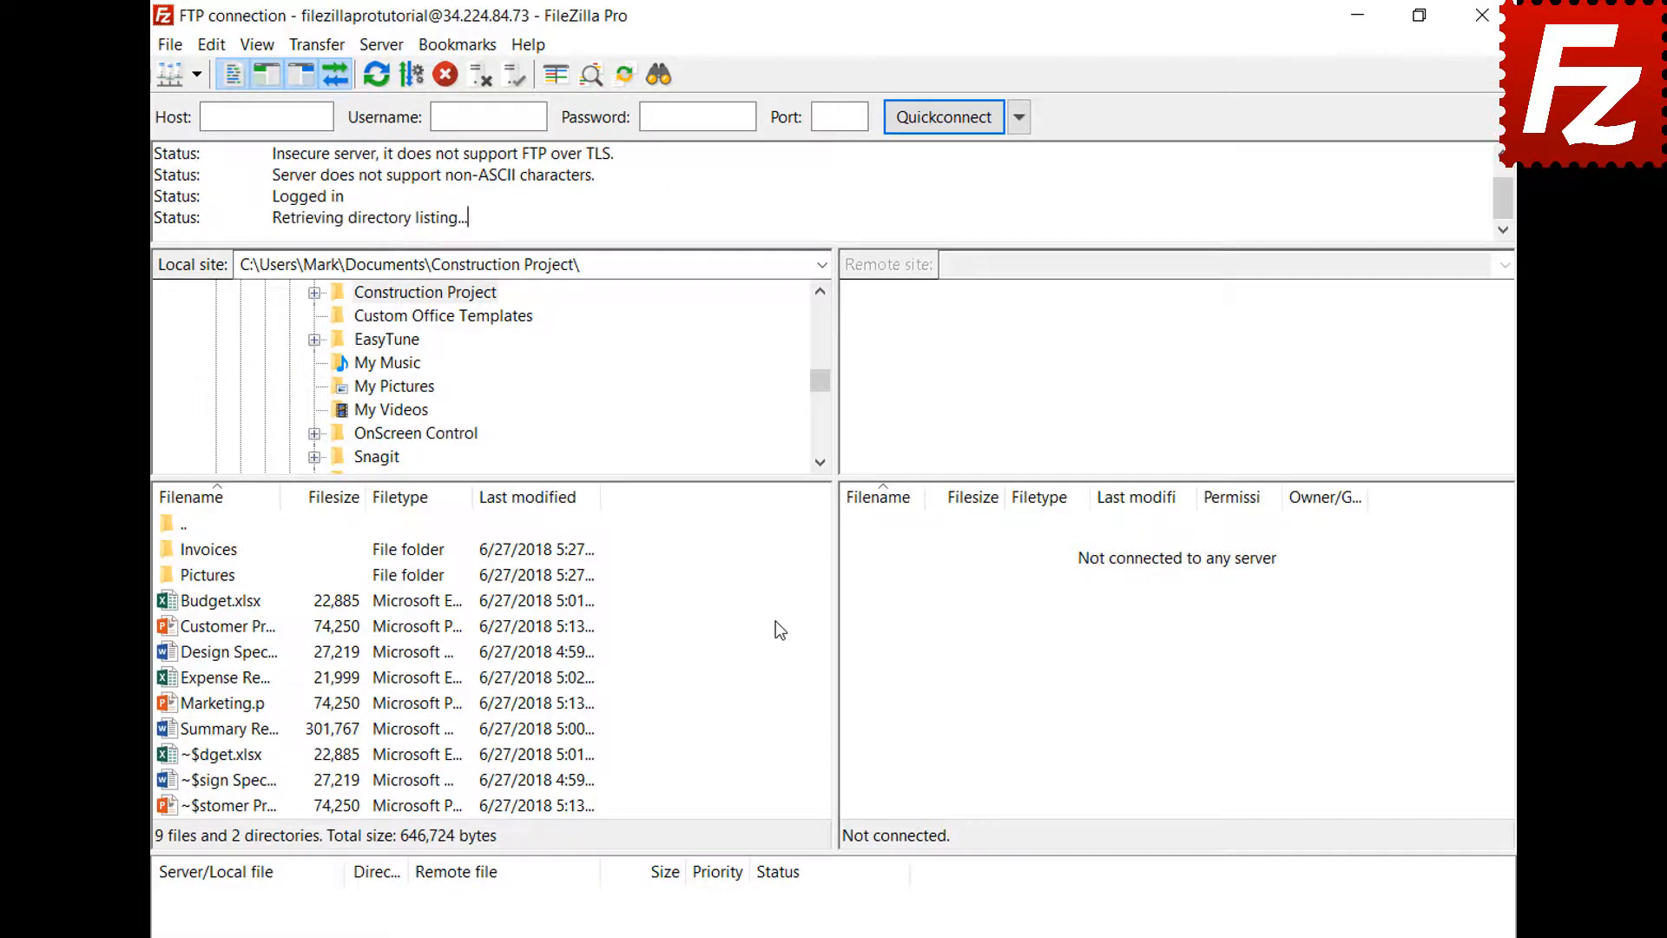
- Open a new tab and connect it to the saved Amazon S3 site beside the FTP tab
{"action": "left_click", "coordinate": [171, 46]}
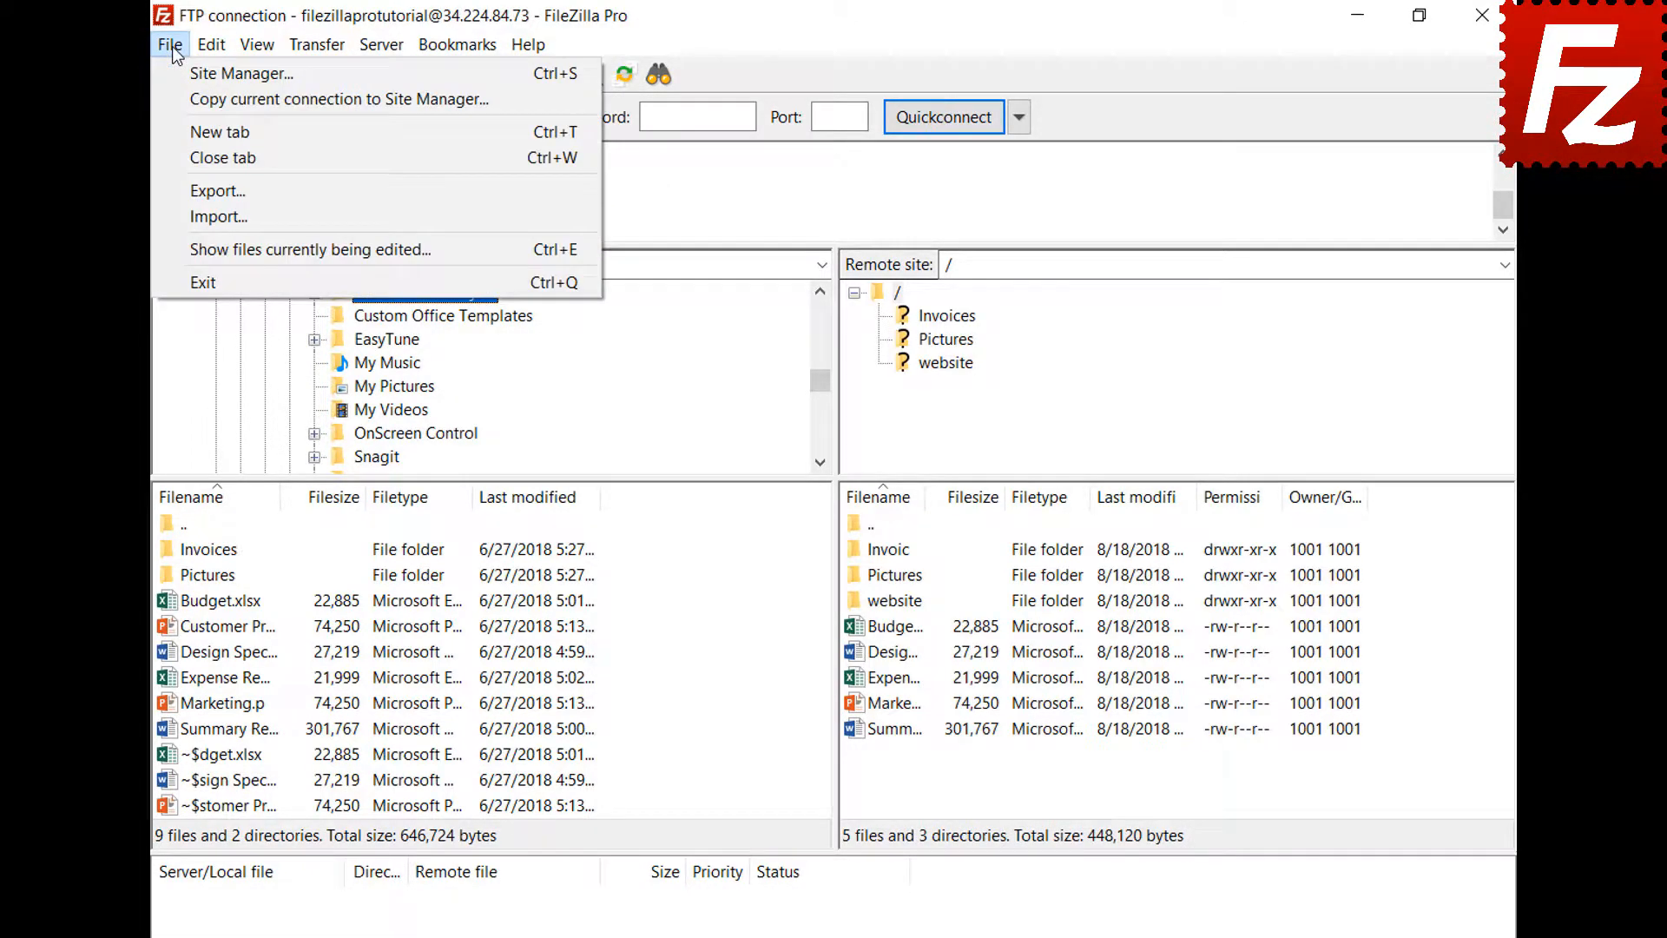
{"action": "left_click", "coordinate": [185, 122]}
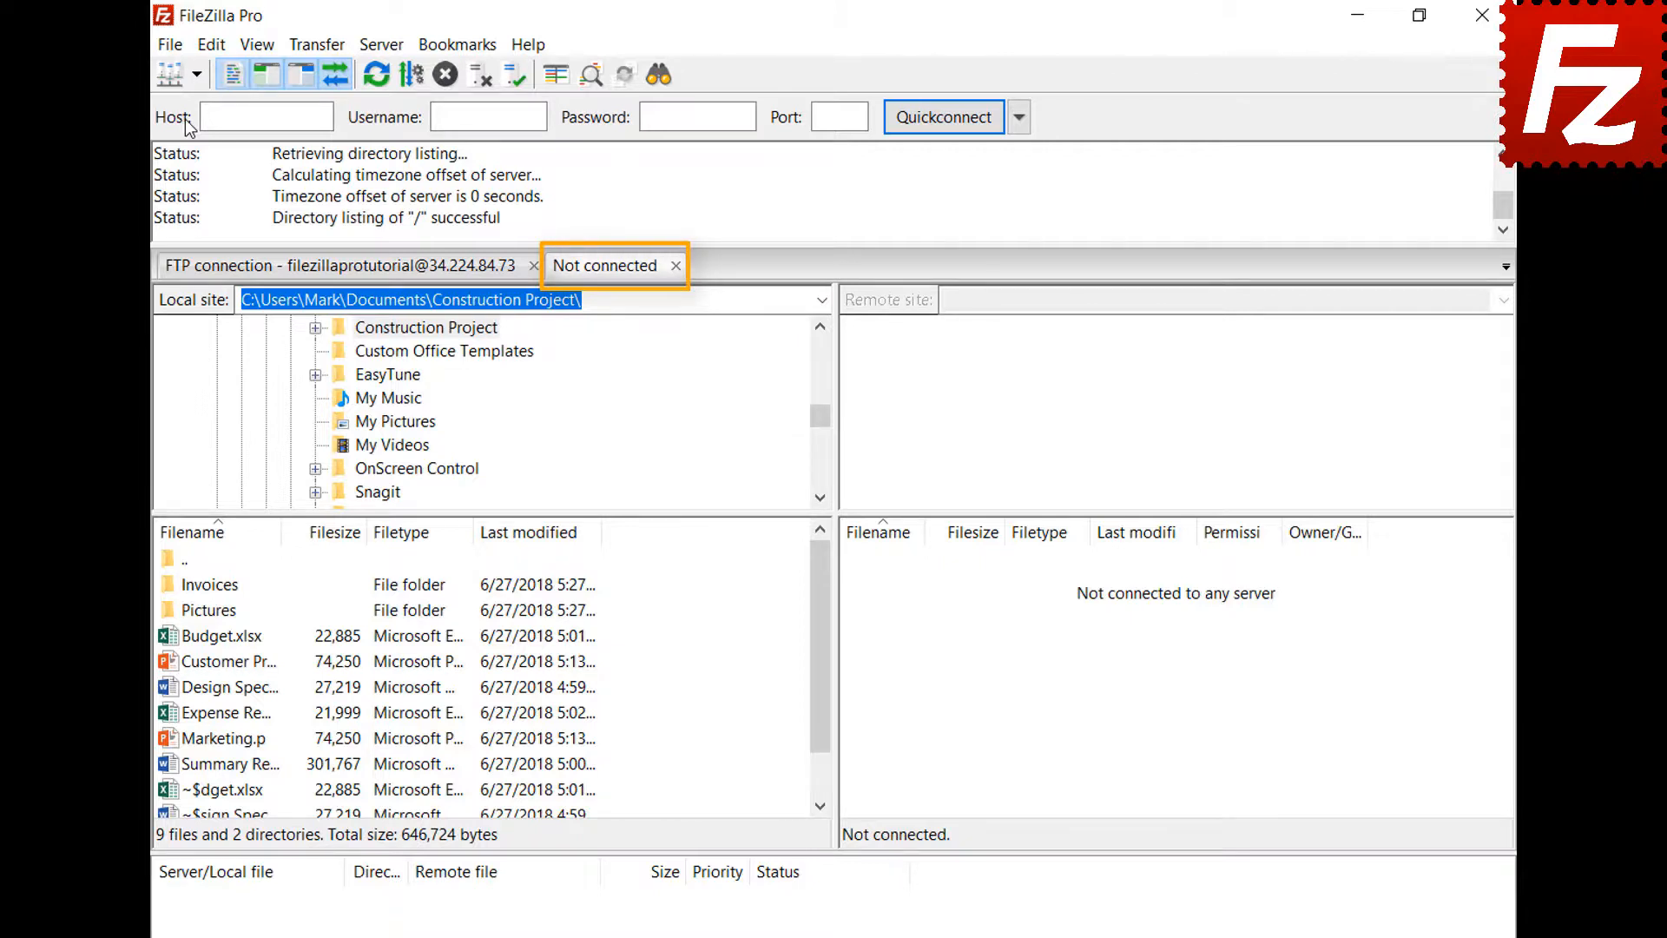
{"action": "left_click", "coordinate": [401, 271]}
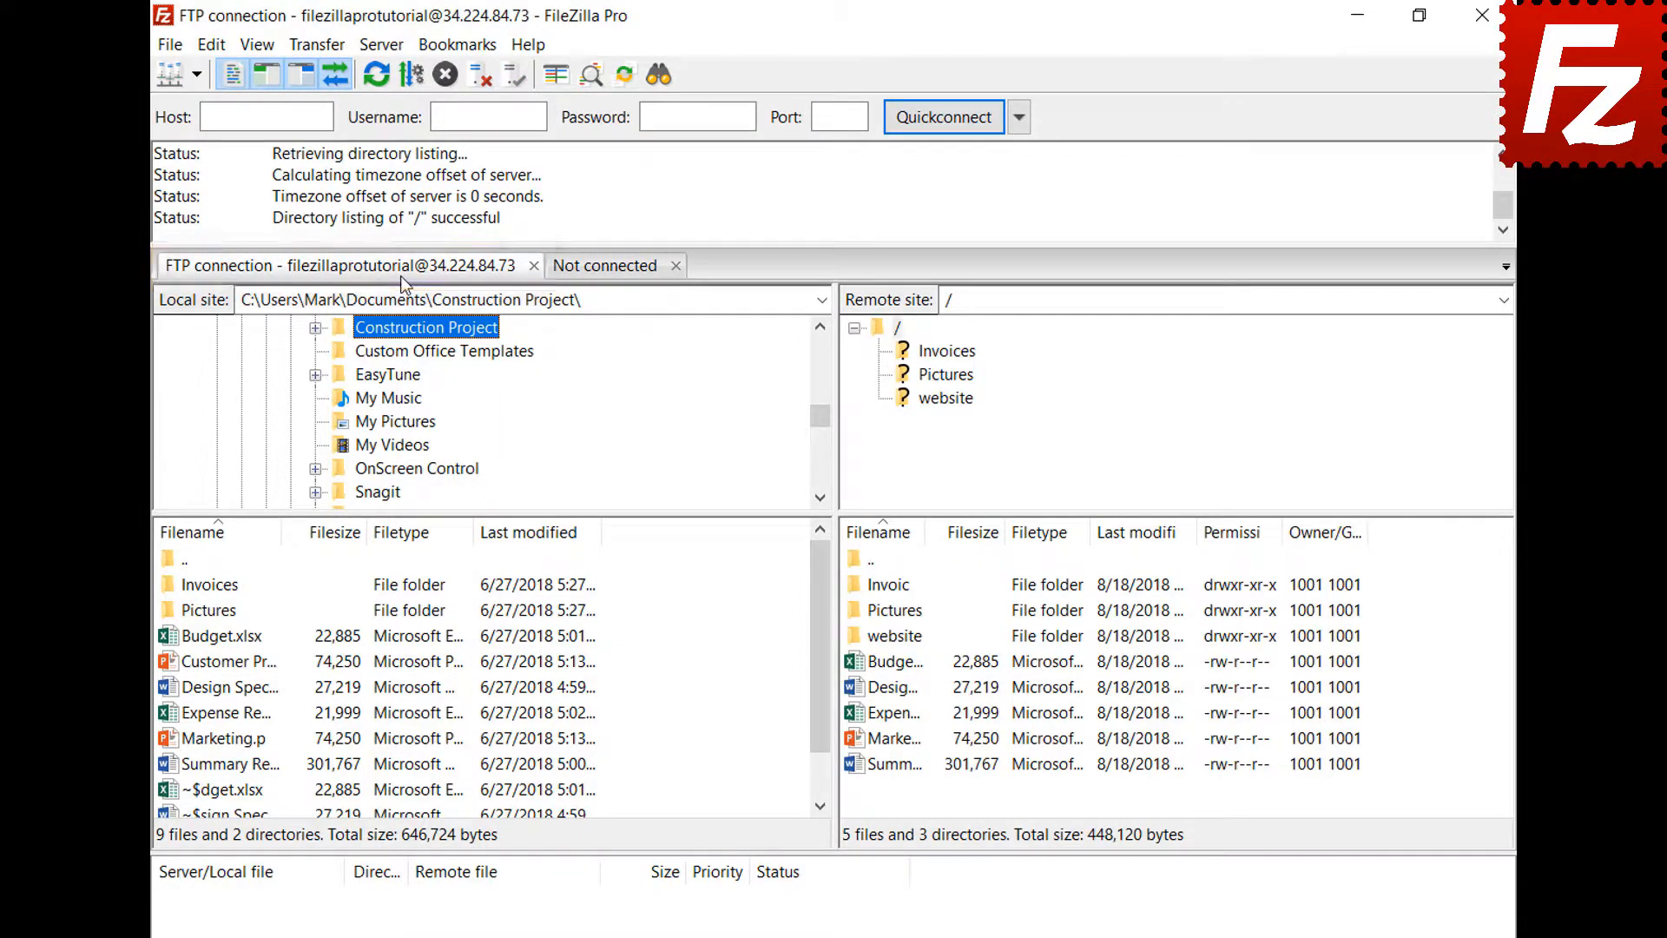
{"action": "left_click", "coordinate": [610, 269]}
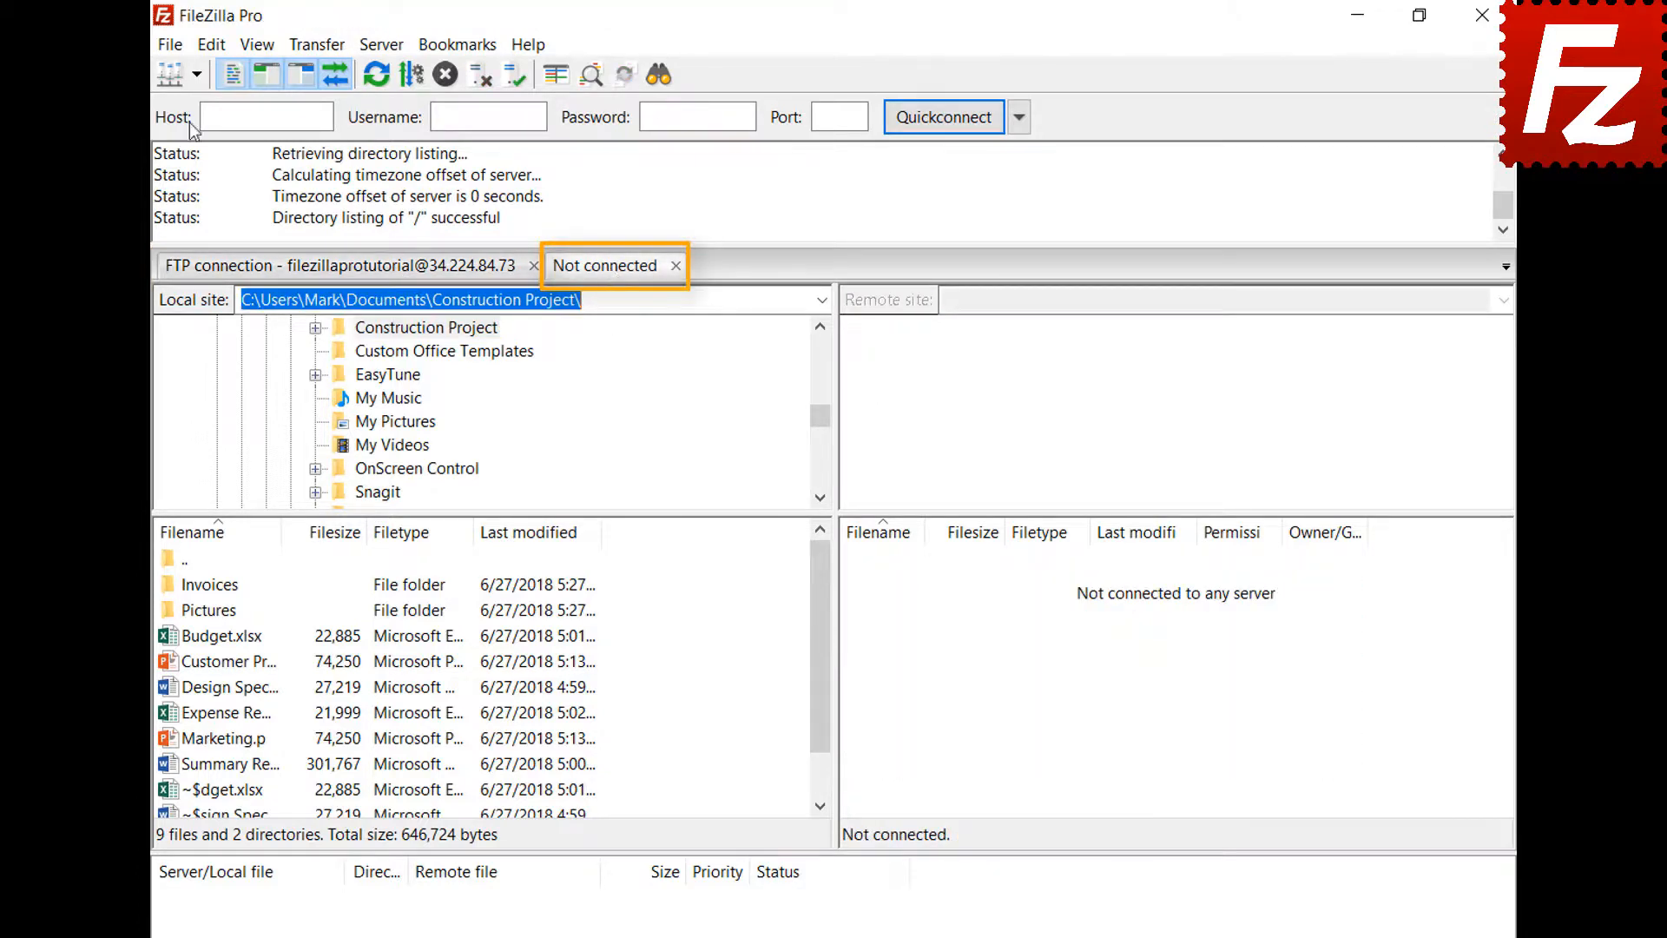
{"action": "left_click", "coordinate": [196, 74]}
{"action": "left_click", "coordinate": [203, 109]}
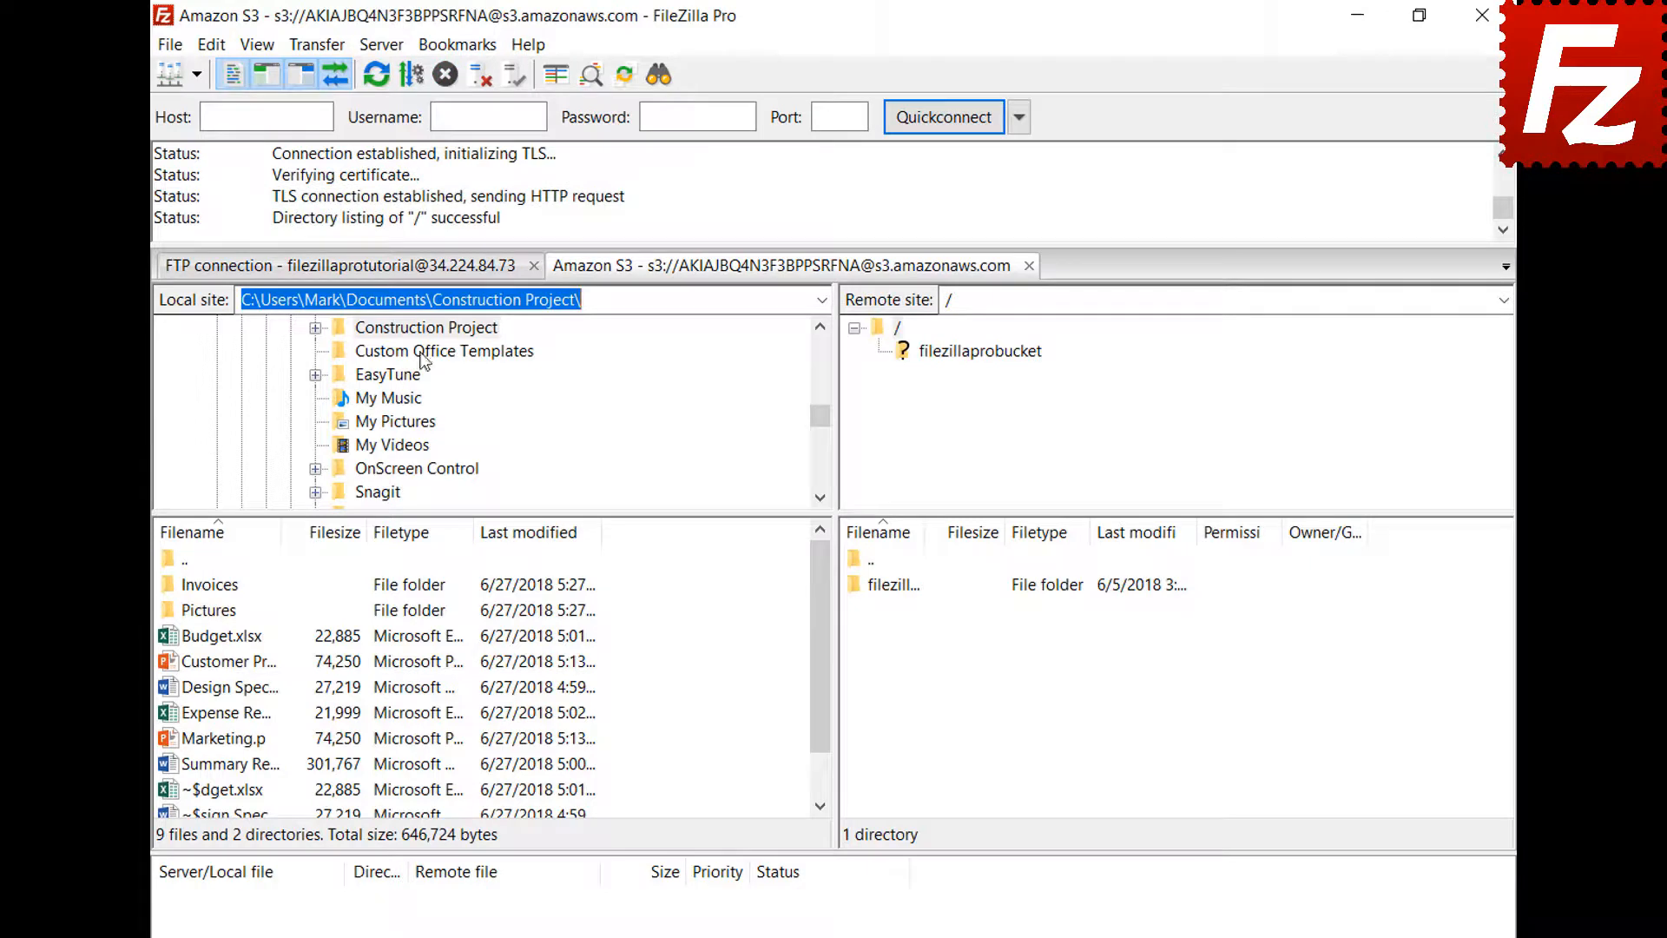
{"action": "left_click", "coordinate": [422, 269]}
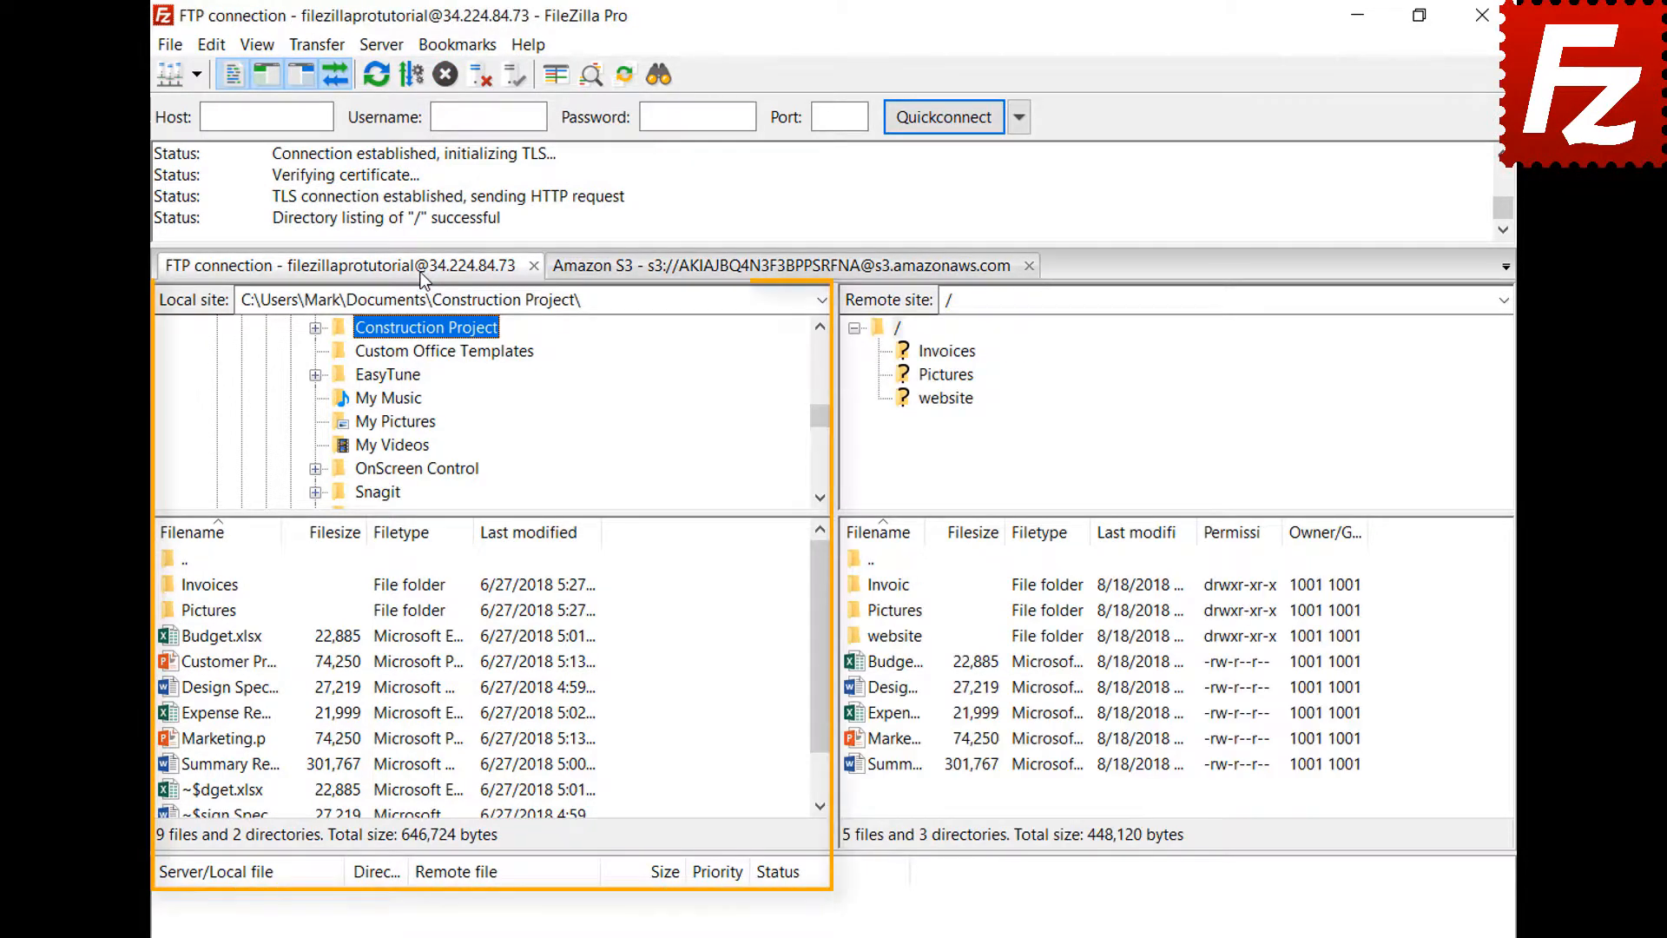
{"action": "left_click", "coordinate": [724, 269]}
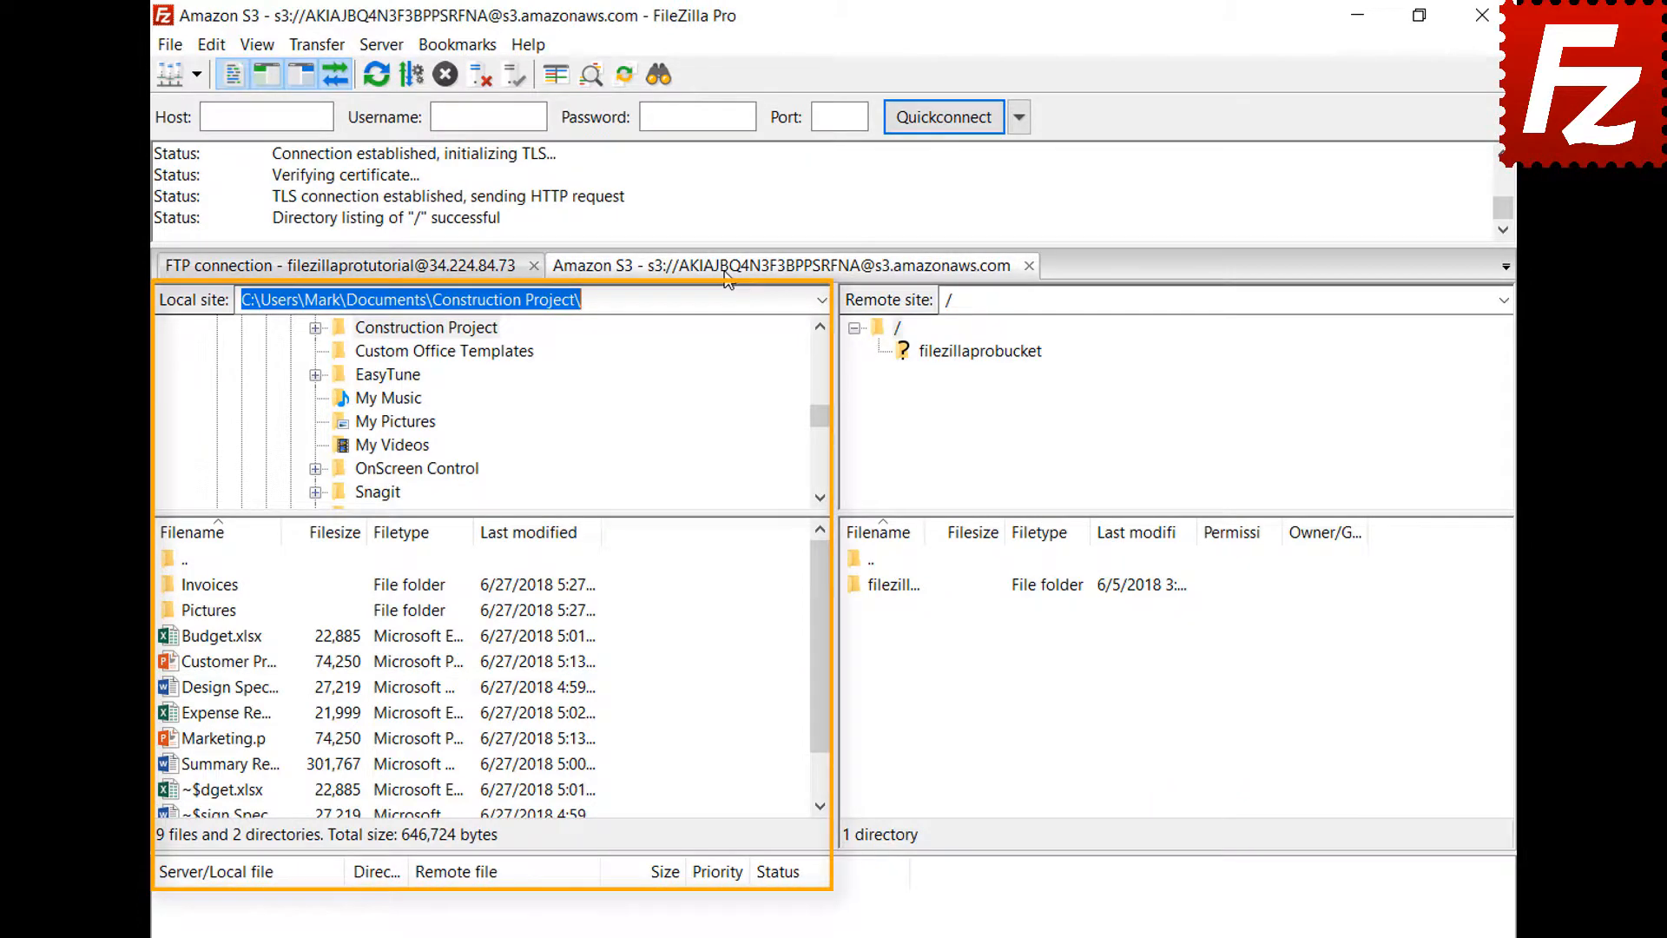
- Set FileZilla's startup behaviour to restore tabs and reconnect, and save settings
{"action": "left_click", "coordinate": [217, 44]}
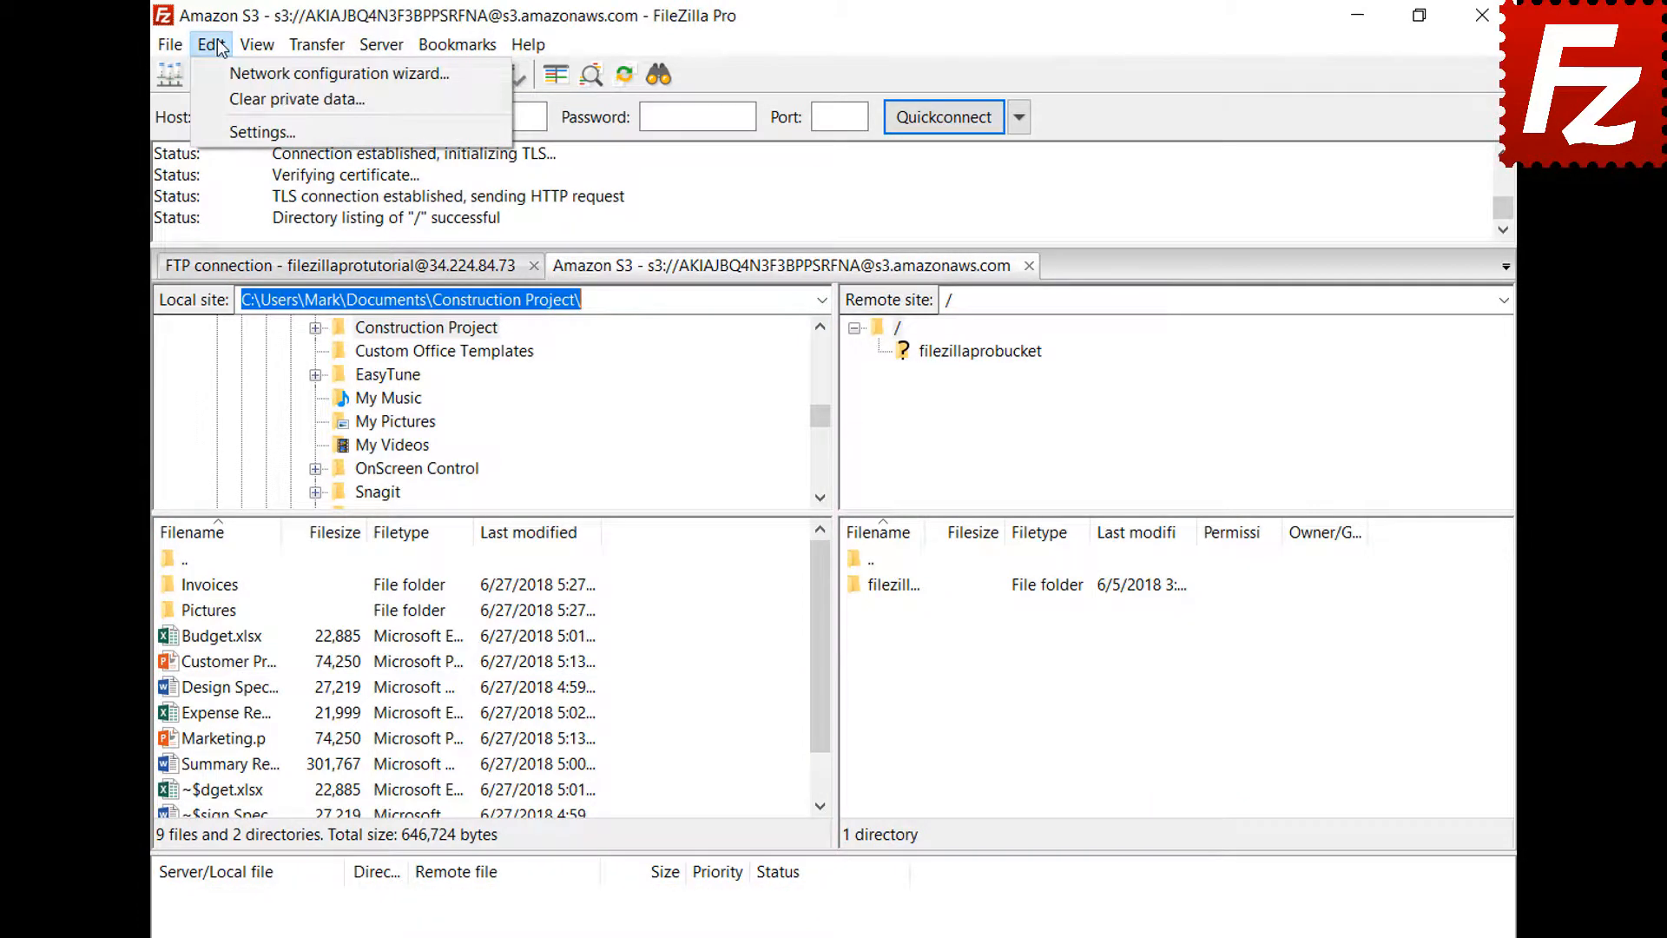
{"action": "left_click", "coordinate": [234, 130]}
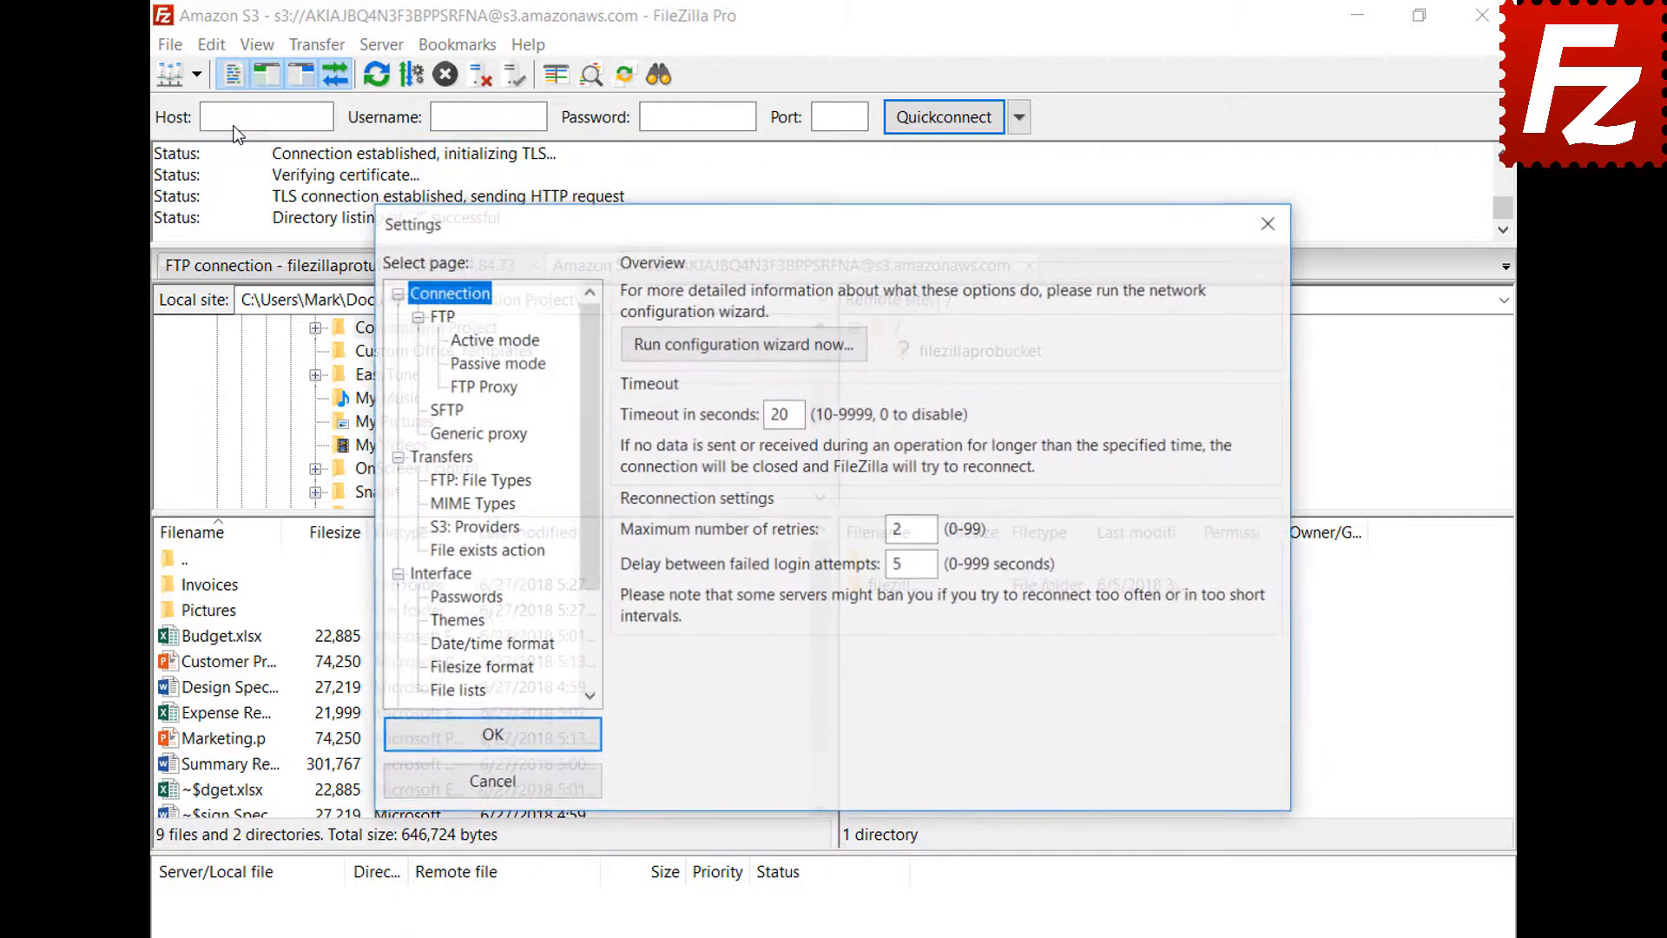
{"action": "left_click", "coordinate": [463, 577]}
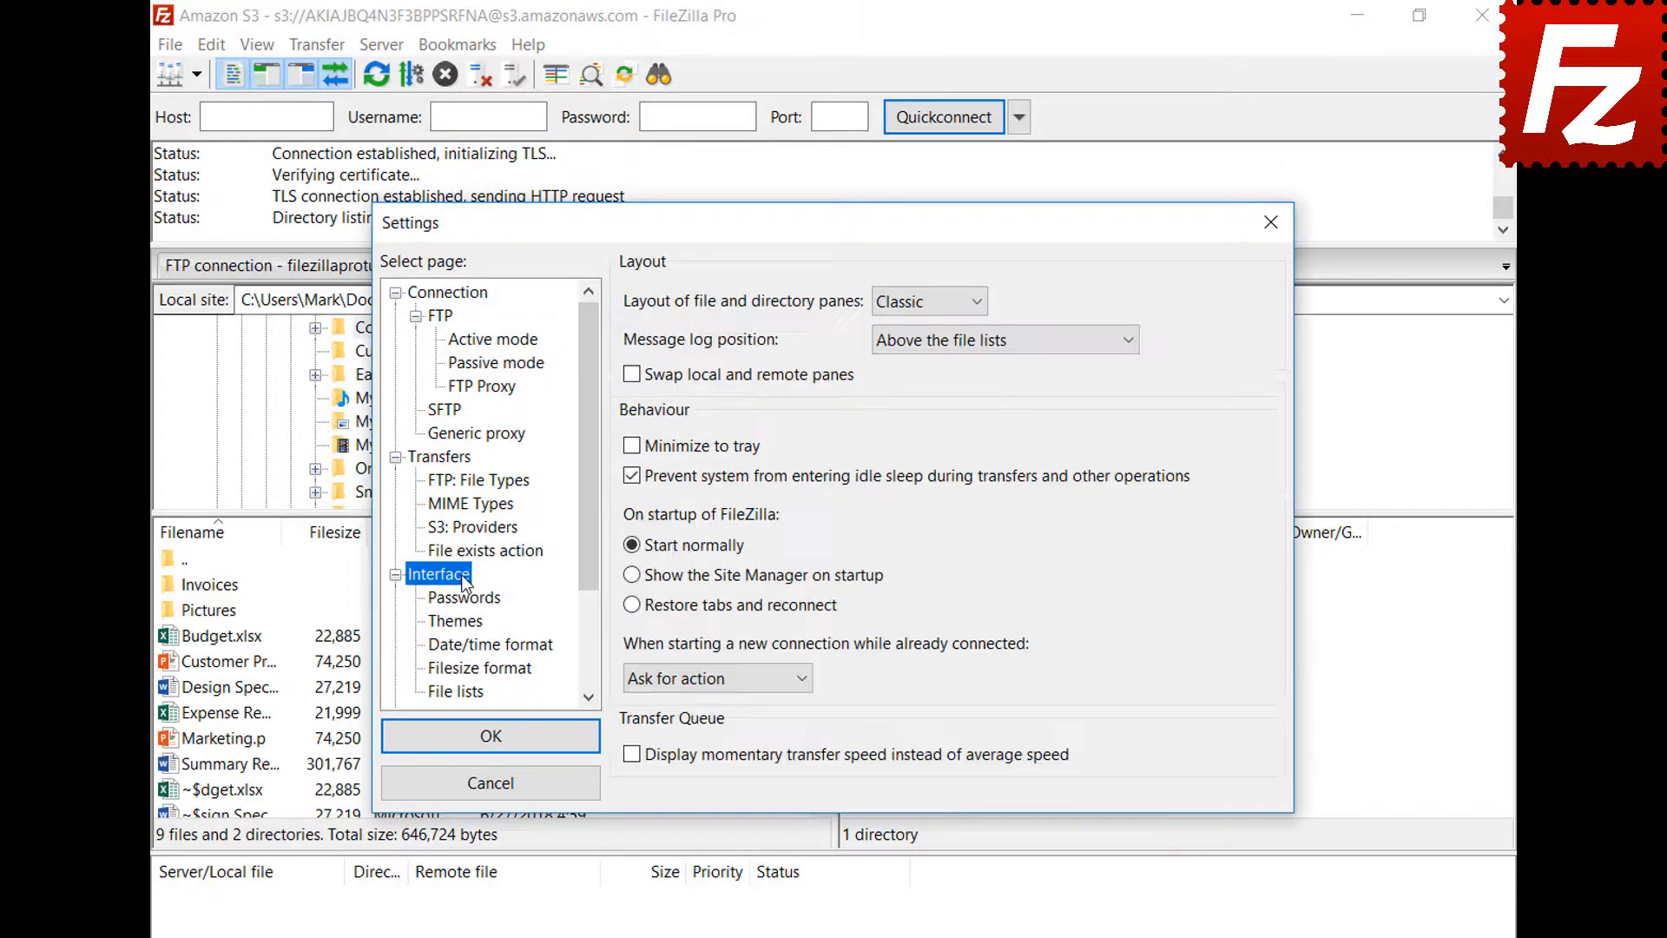
{"action": "left_click", "coordinate": [631, 605]}
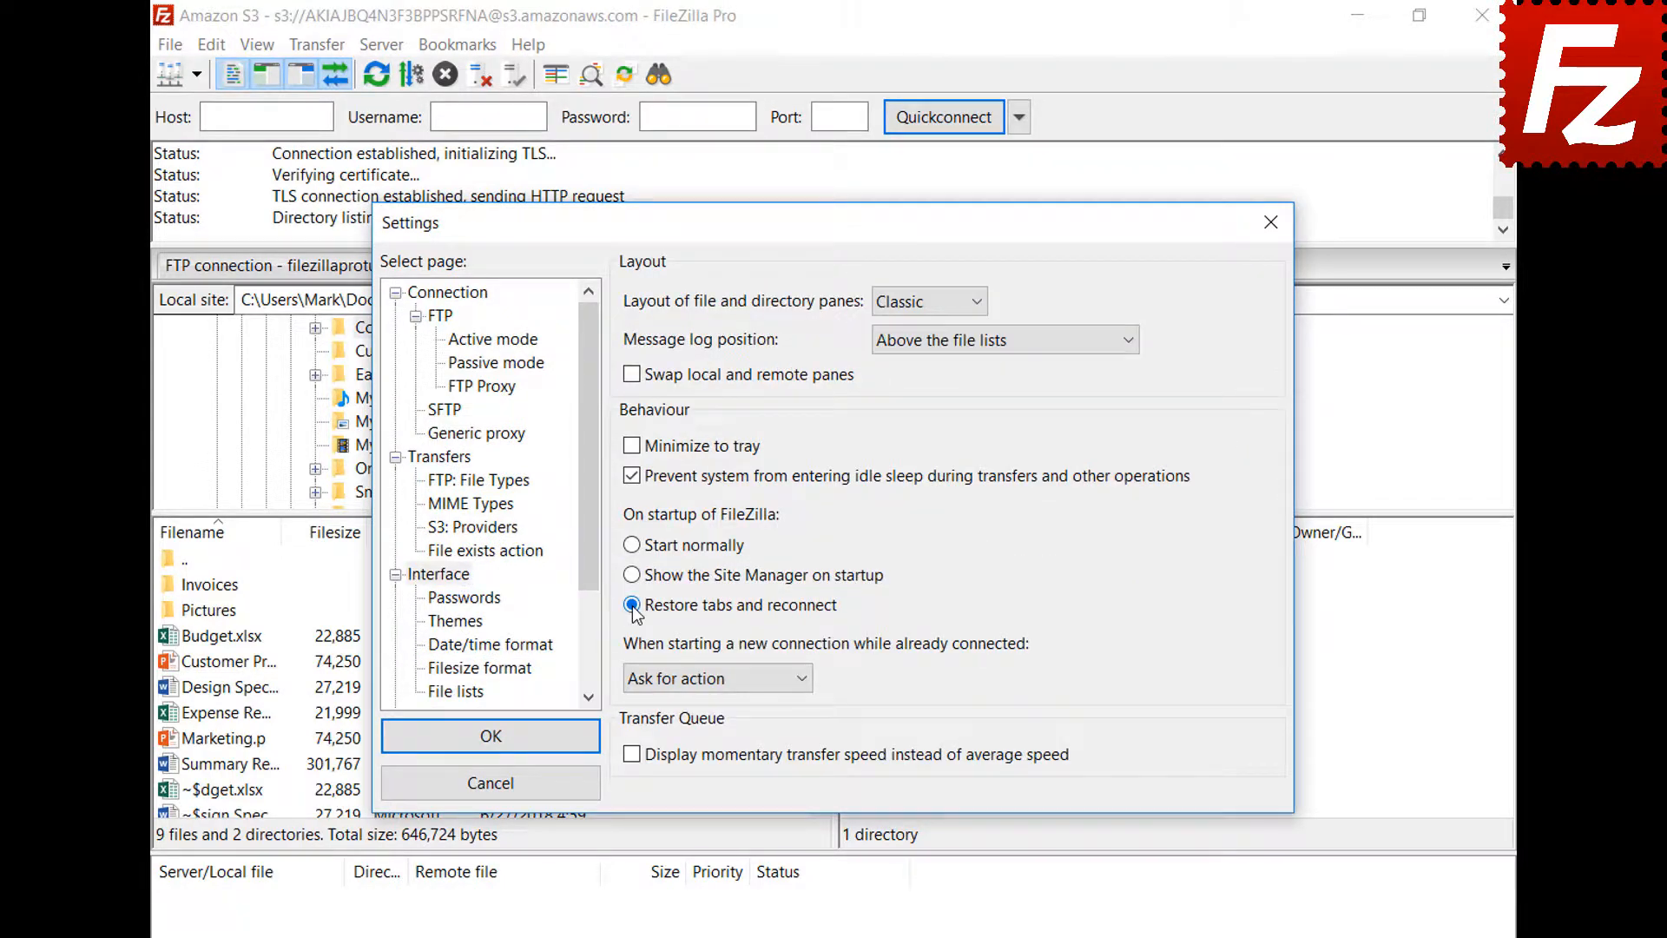
{"action": "left_click", "coordinate": [501, 737]}
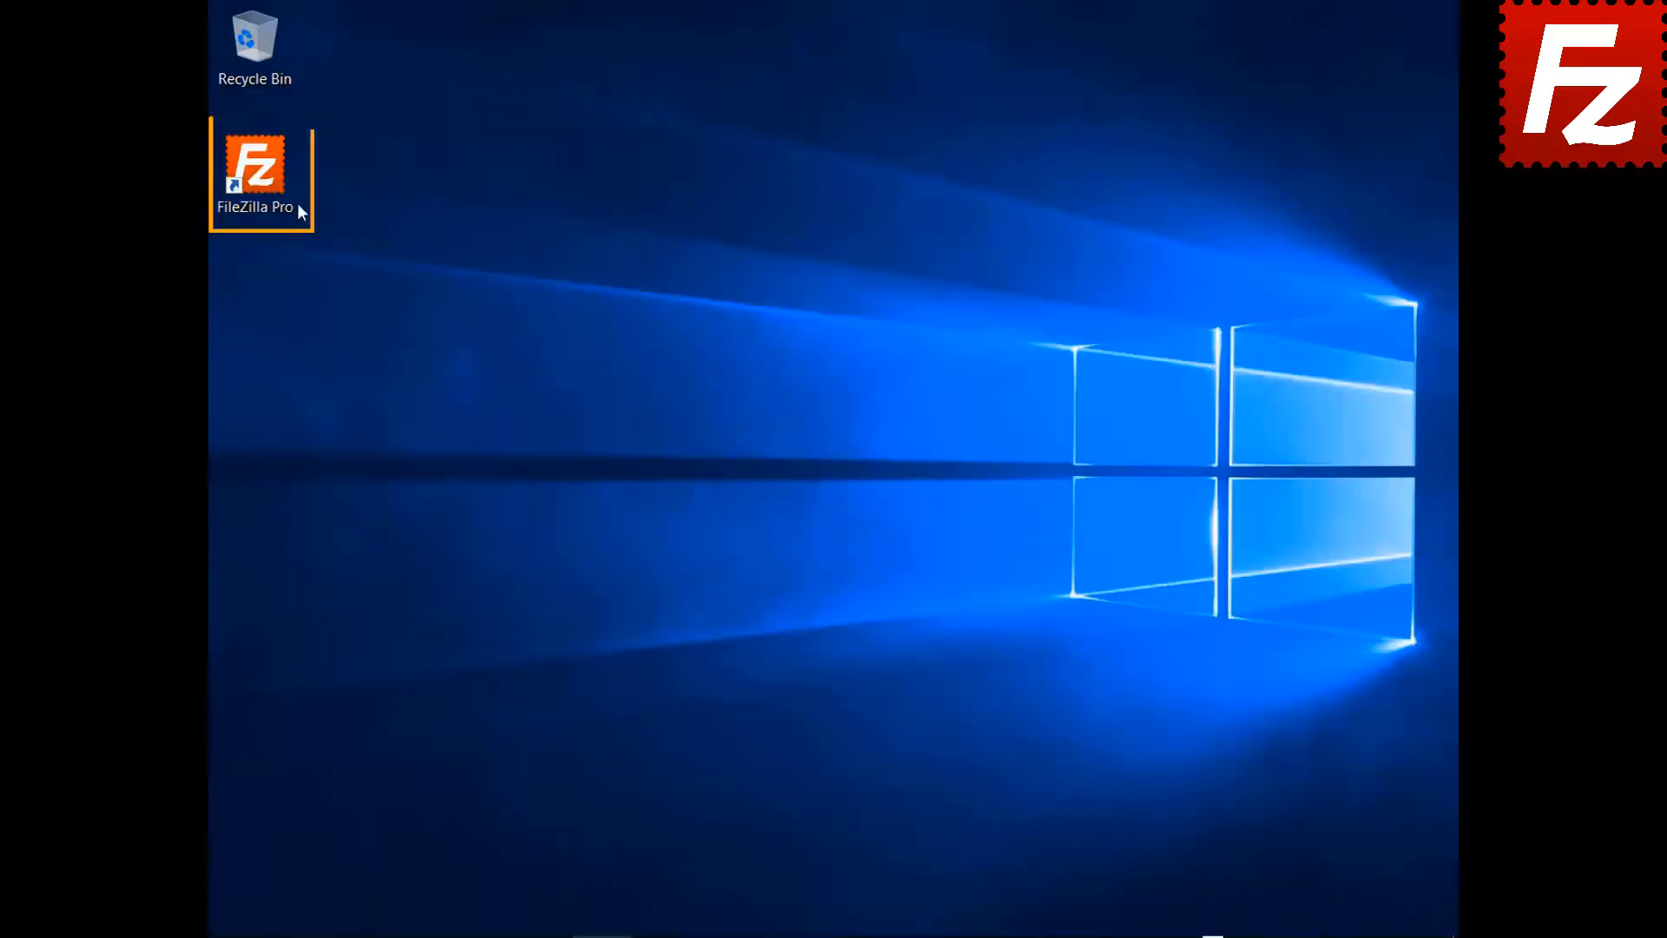
- Relaunch FileZilla, close the Amazon S3 tab, and set new connections to 'Connect in new tab'
{"action": "double_click", "coordinate": [299, 208]}
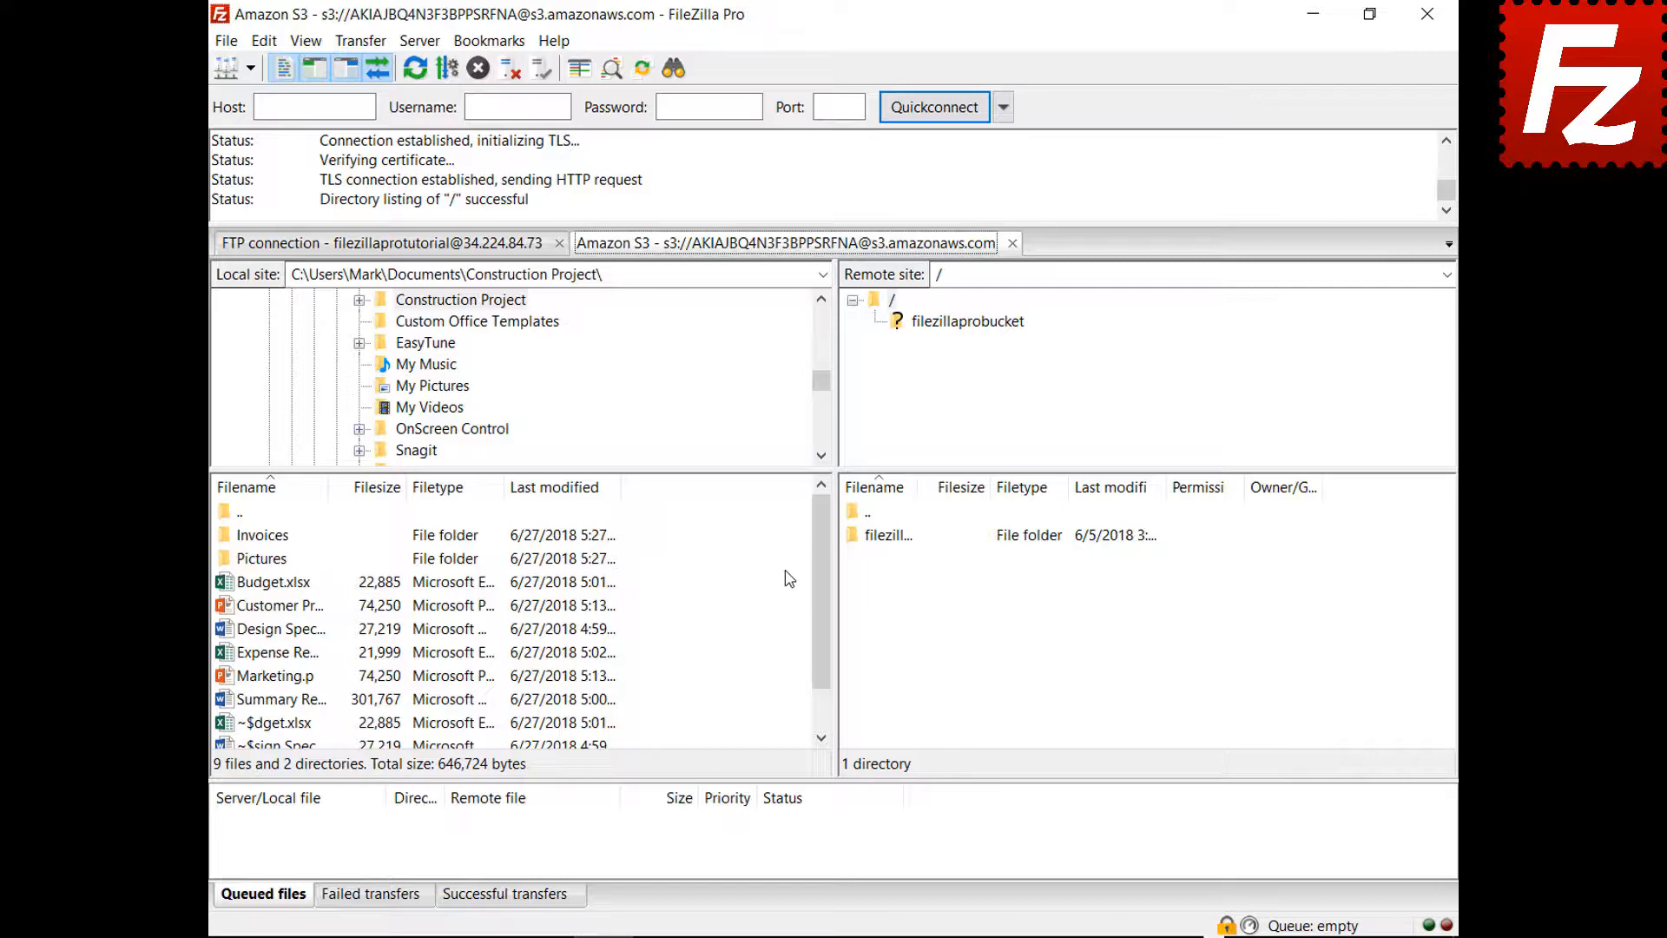
{"action": "left_click", "coordinate": [1012, 244]}
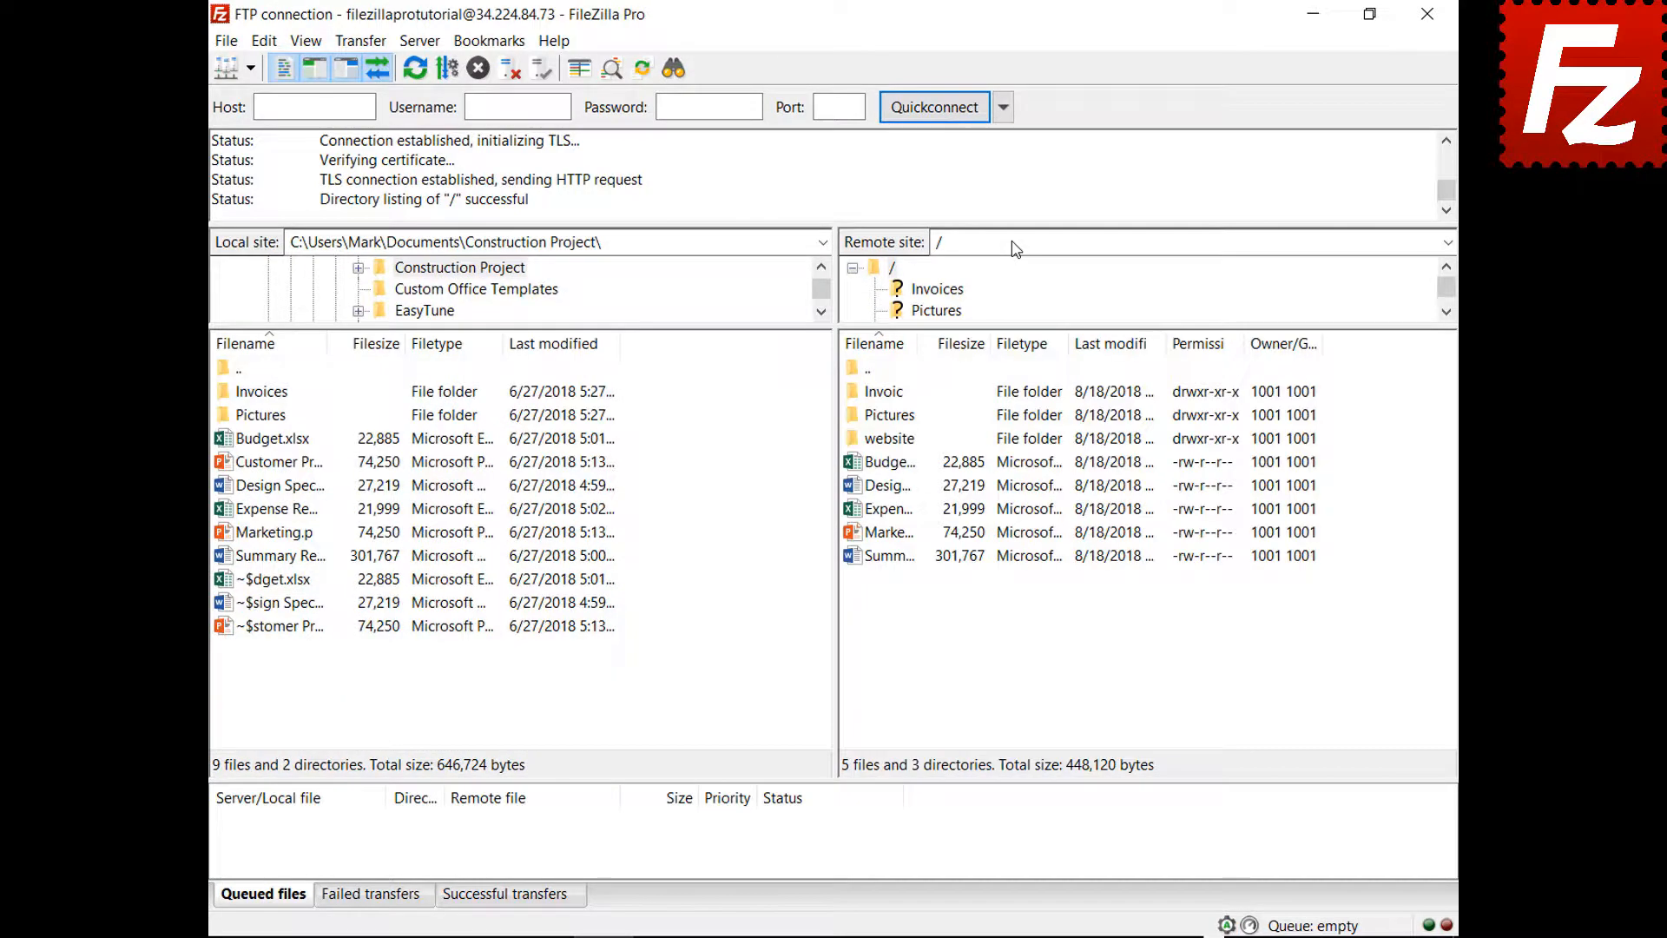
{"action": "left_click", "coordinate": [264, 41]}
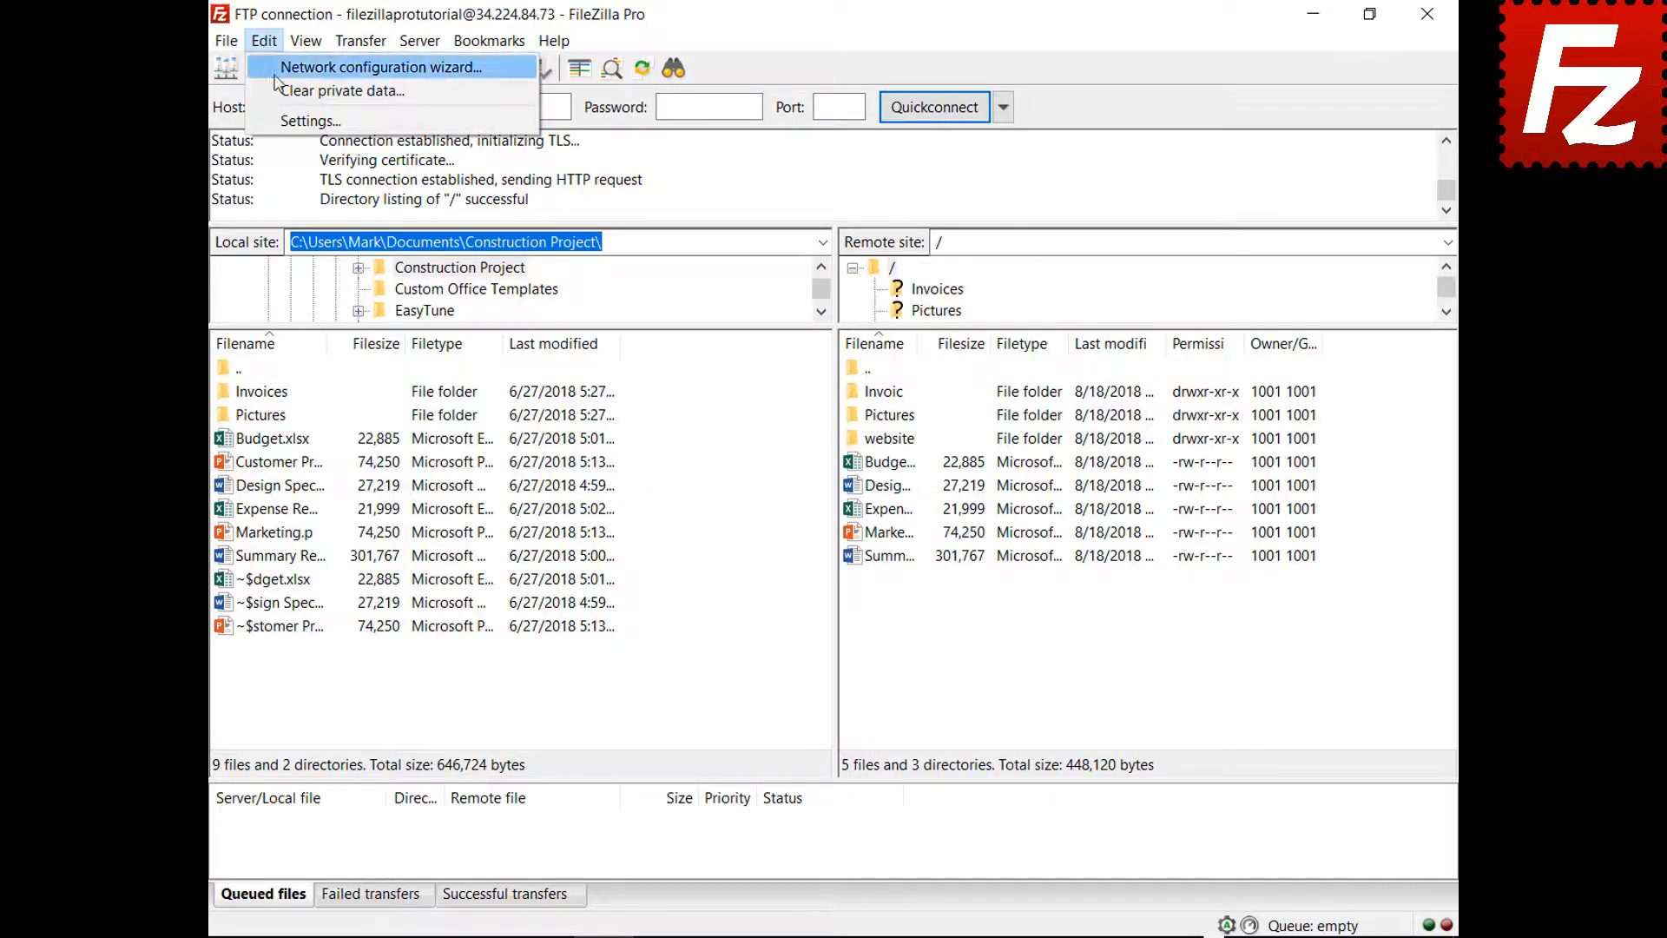
{"action": "left_click", "coordinate": [282, 122]}
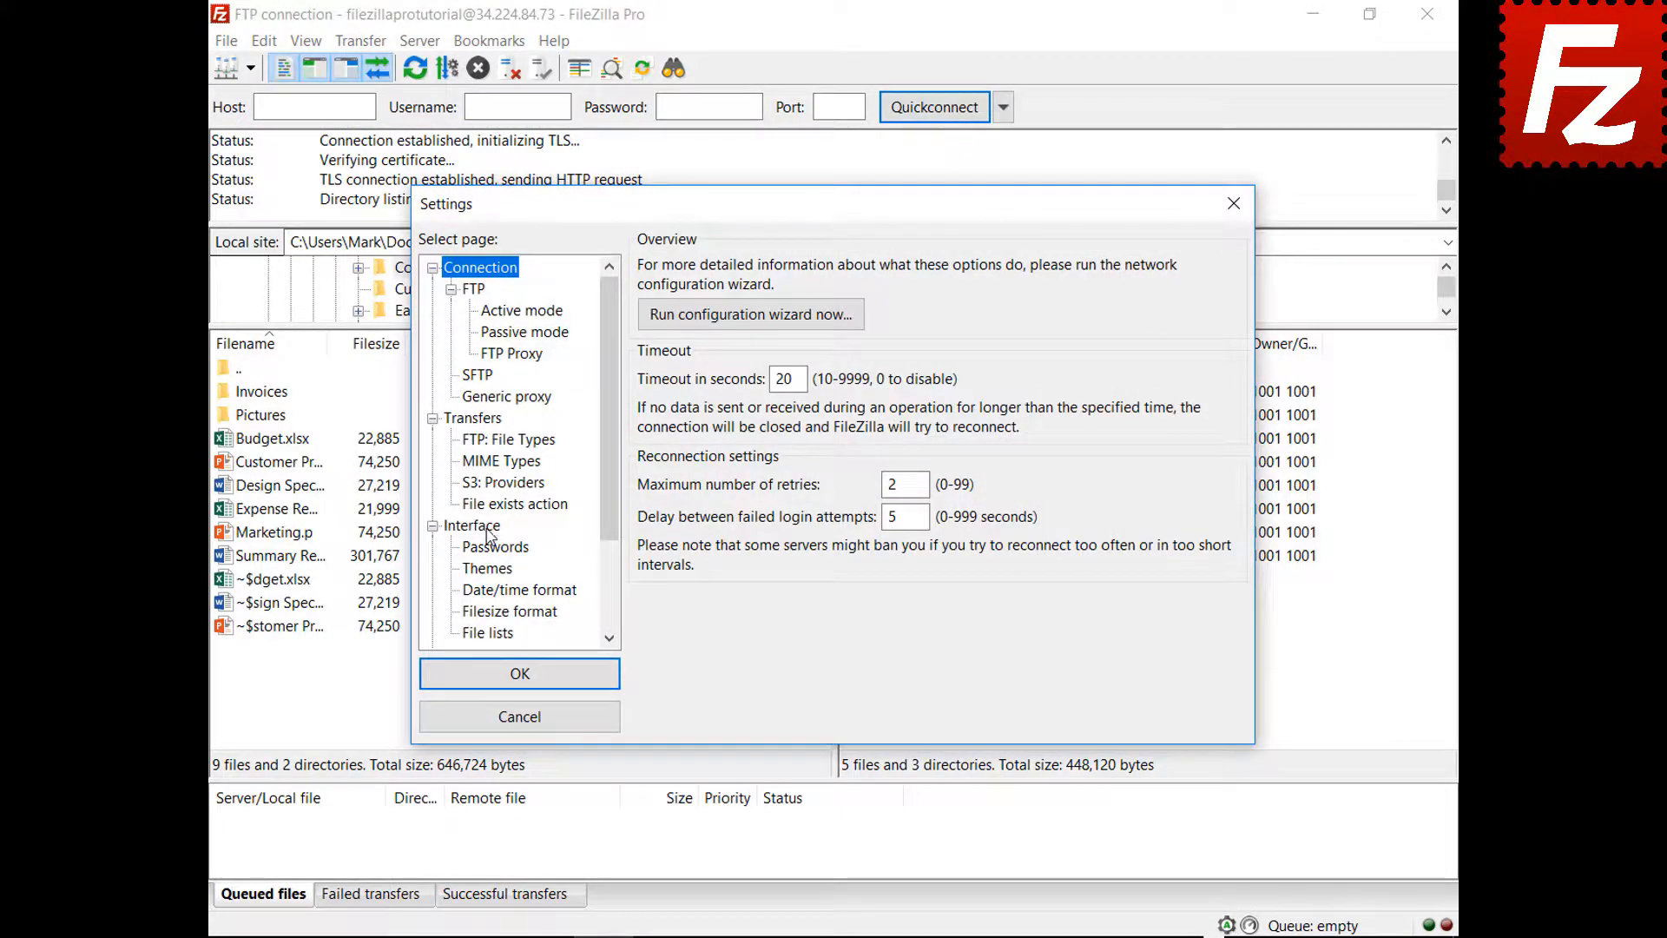
{"action": "left_click", "coordinate": [488, 531]}
{"action": "left_click", "coordinate": [806, 621]}
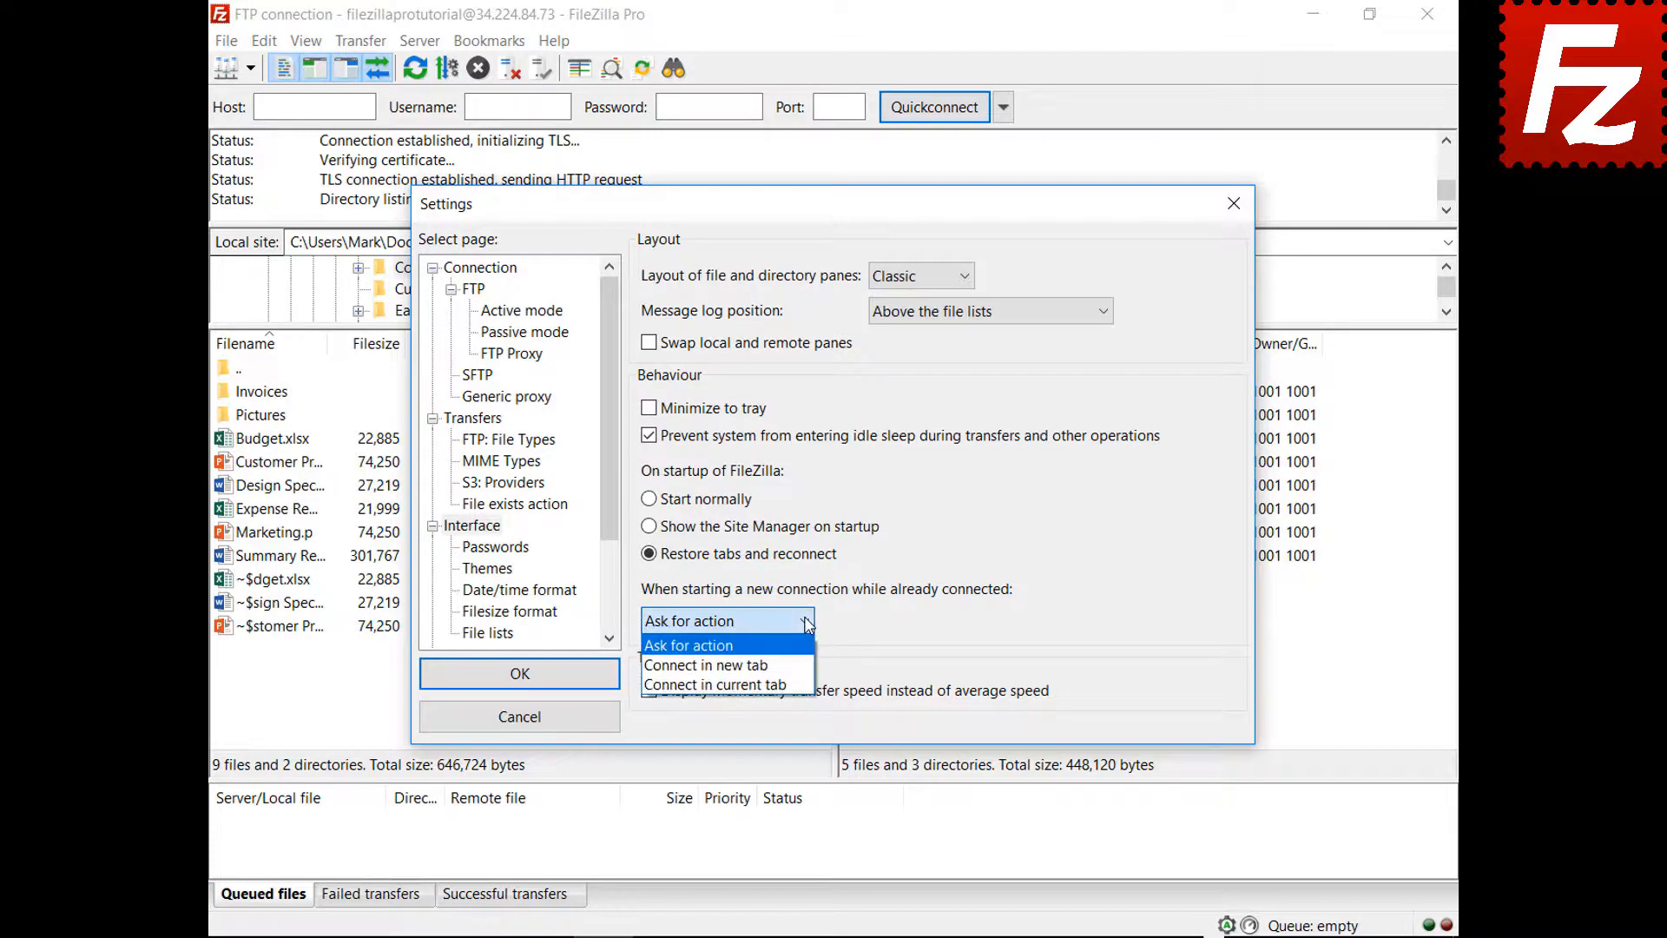
{"action": "left_click", "coordinate": [789, 665]}
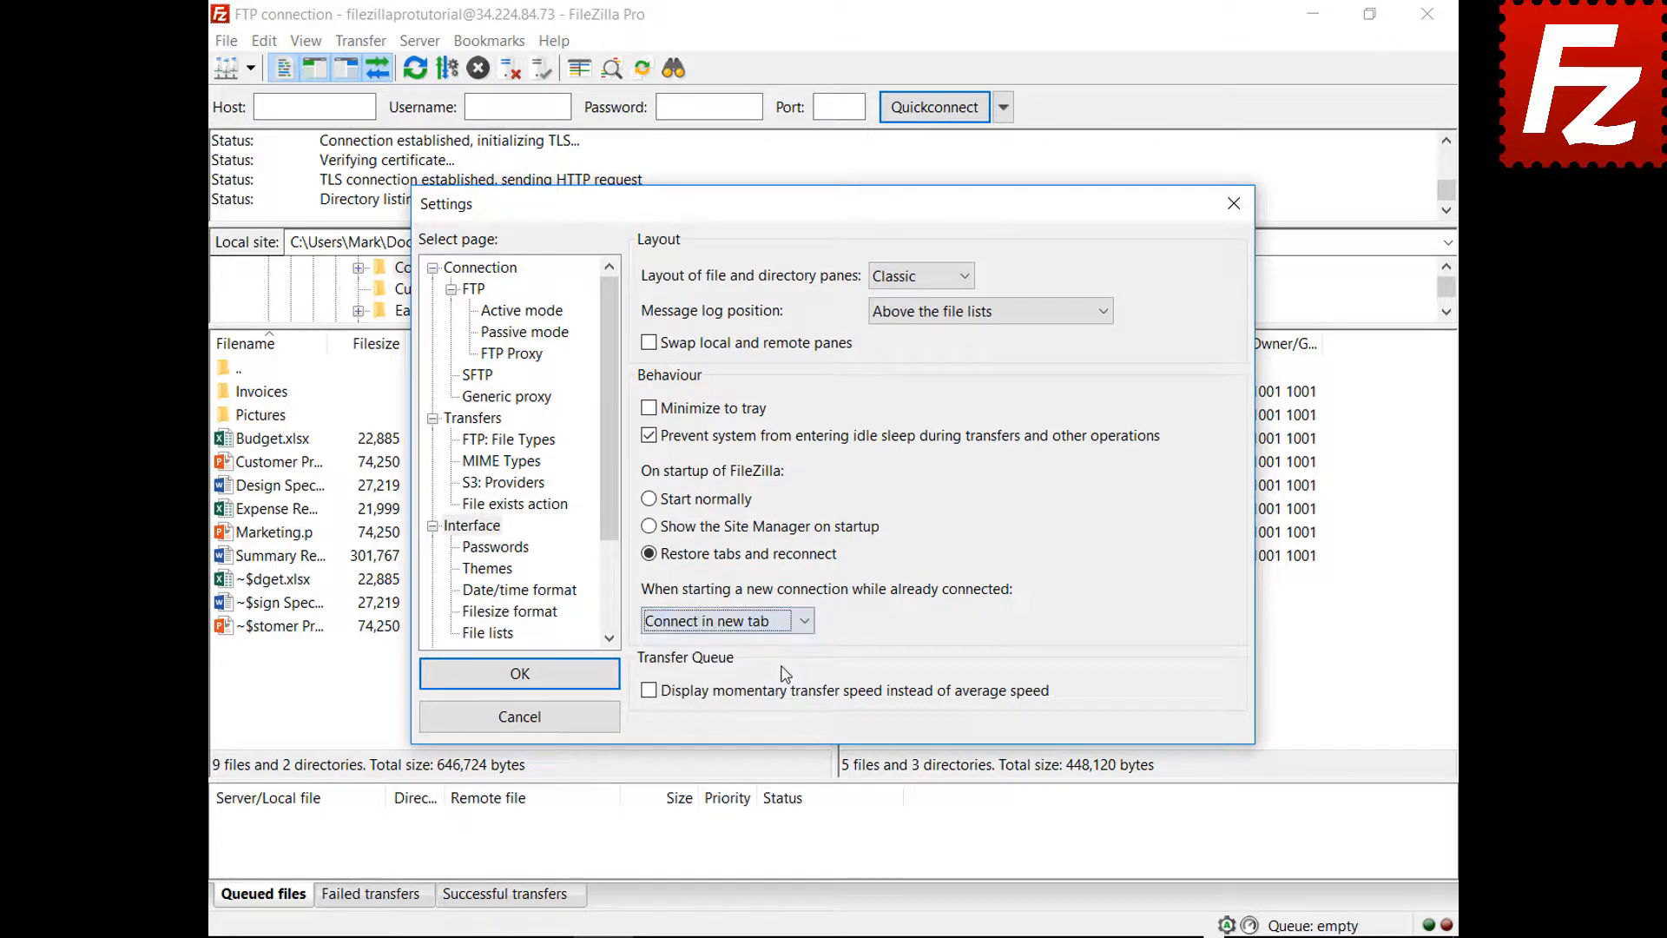
{"action": "left_click", "coordinate": [521, 679]}
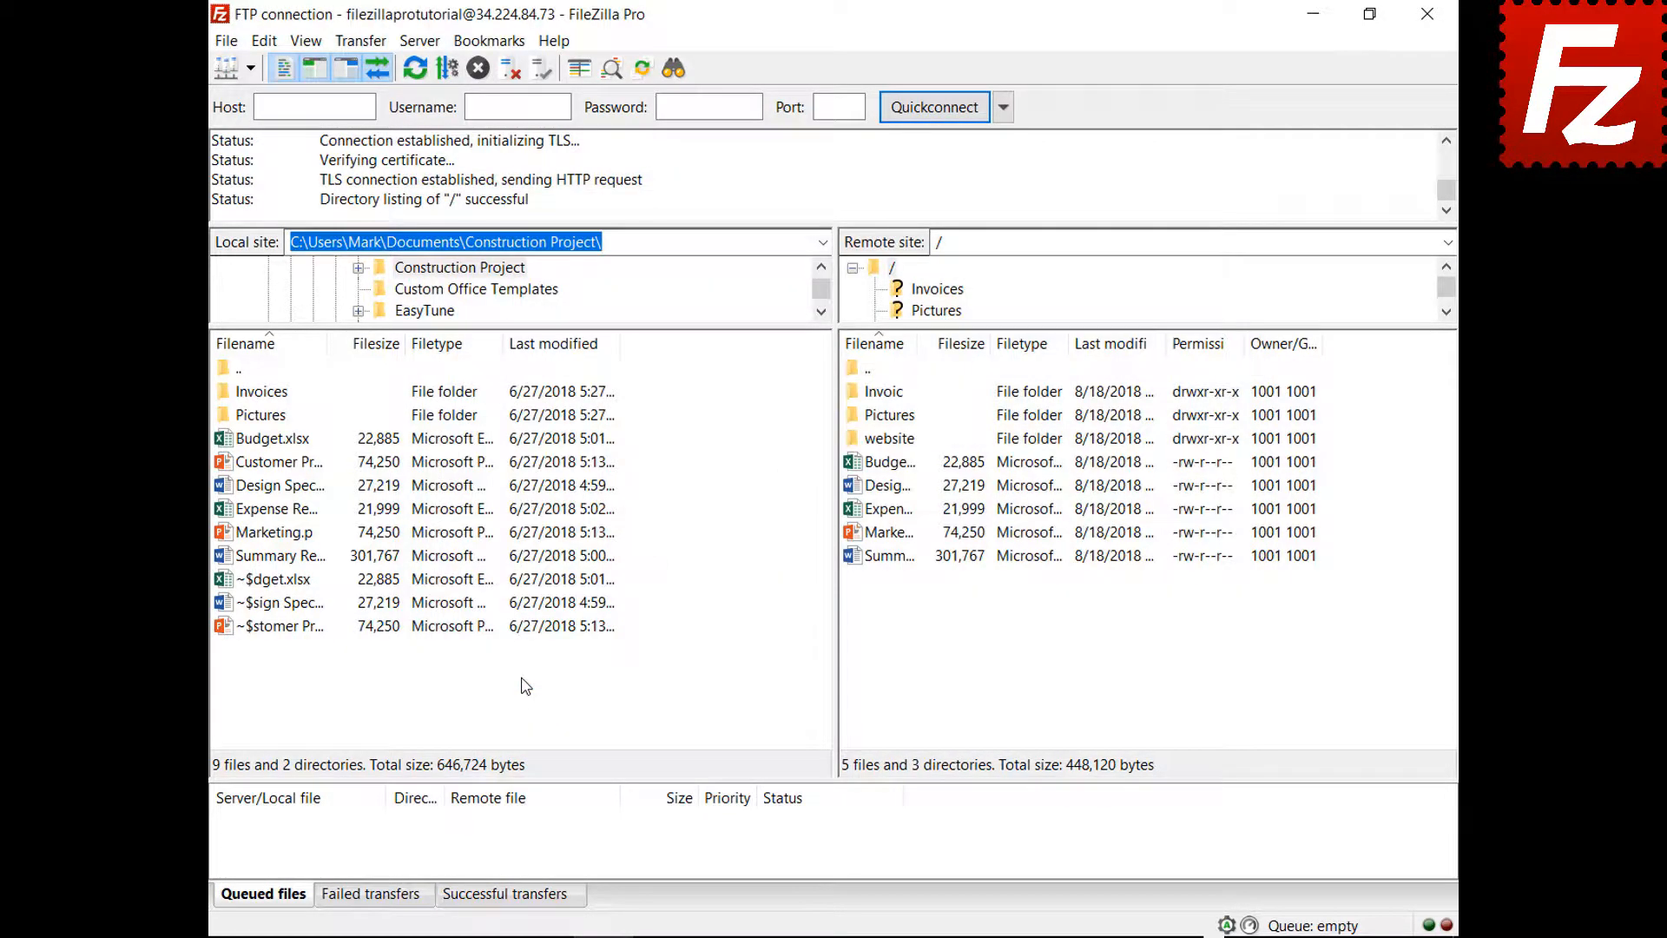
{"action": "left_click", "coordinate": [250, 68]}
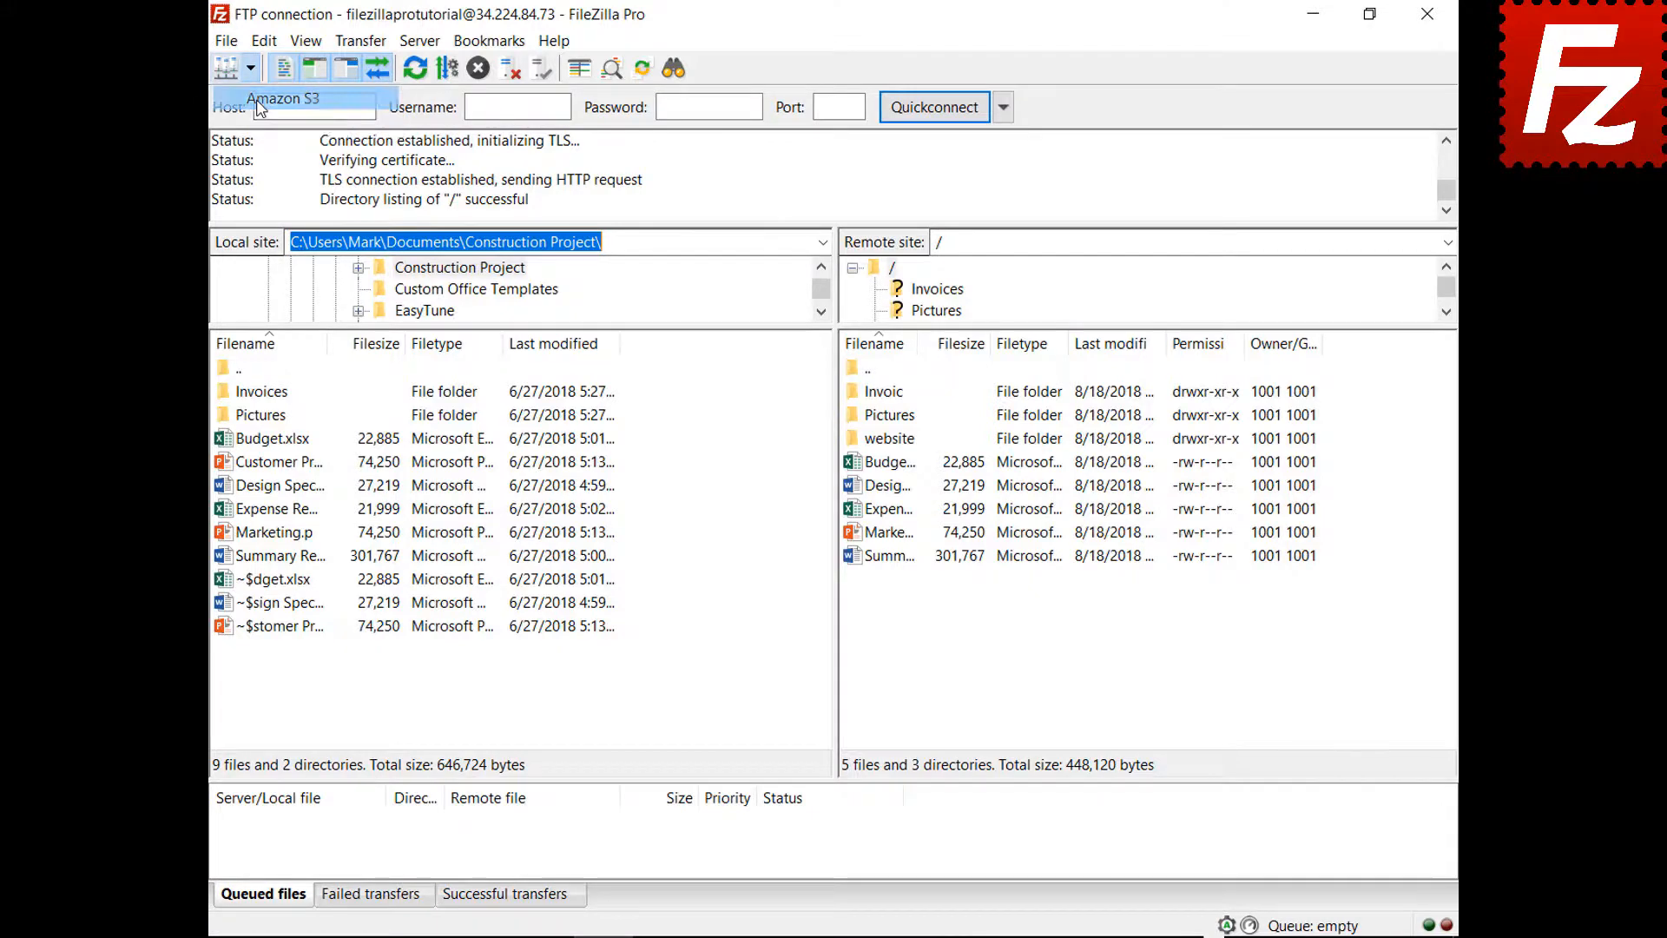
- Connect to the Amazon S3 site in a new tab, then relaunch FileZilla Pro
{"action": "left_click", "coordinate": [259, 99]}
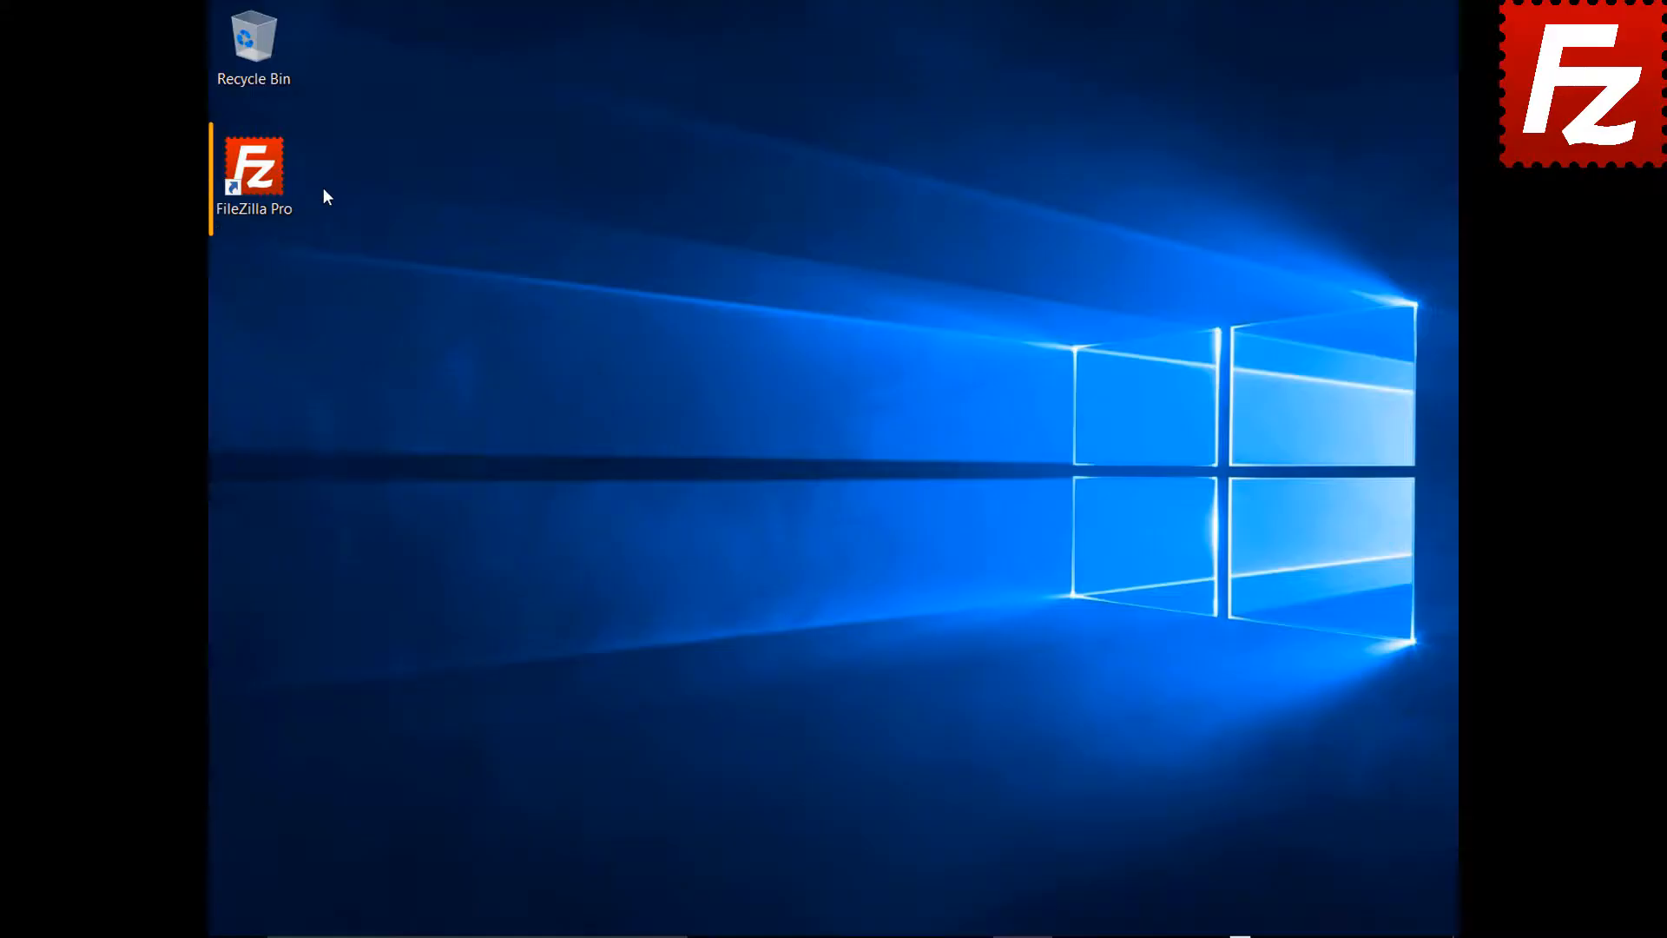
{"action": "double_click", "coordinate": [260, 177]}
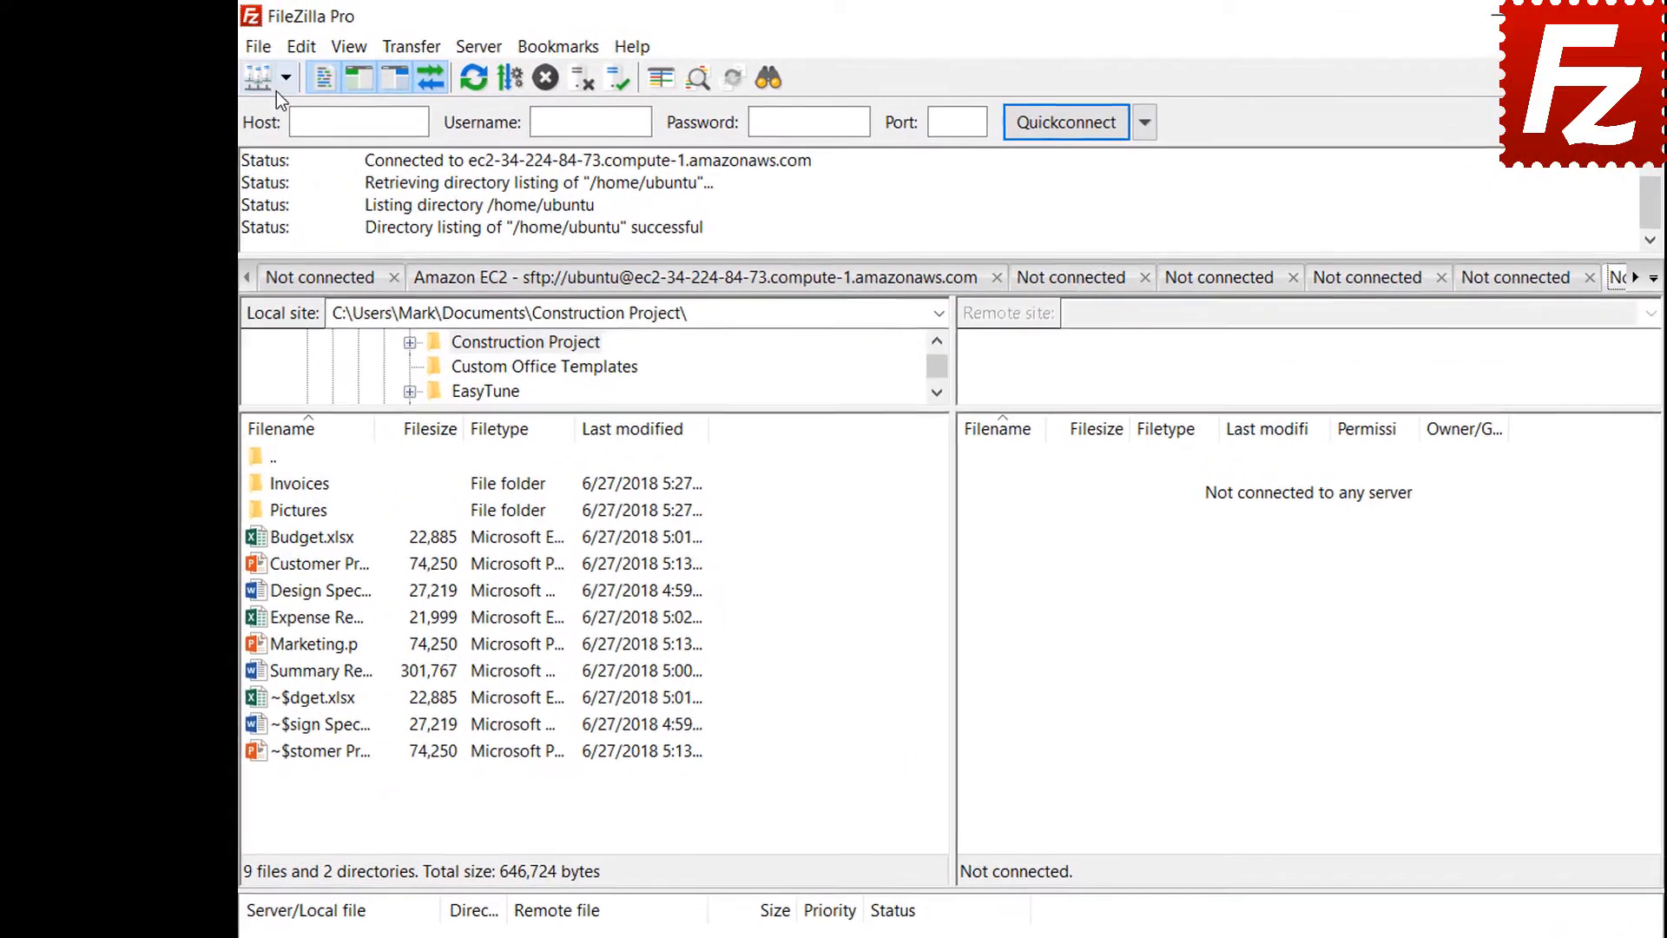
- Connect to the saved FTP site and open the New bookmark dialog from Bookmarks
{"action": "left_click", "coordinate": [250, 69]}
{"action": "left_click", "coordinate": [295, 112]}
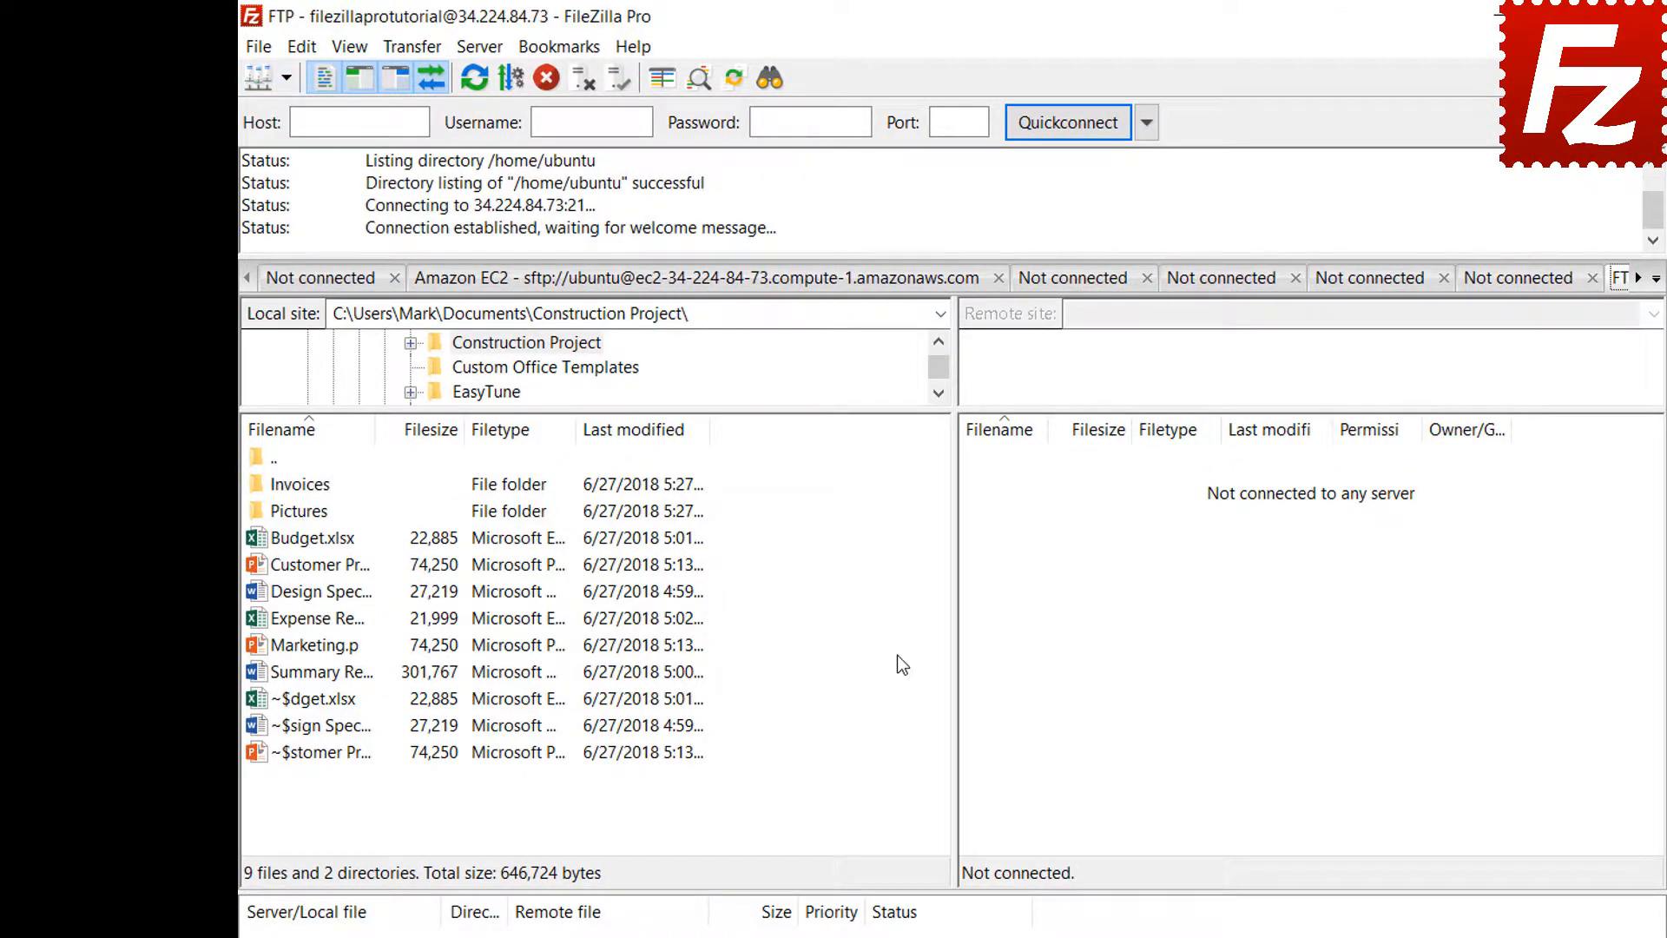
{"action": "left_click", "coordinate": [564, 58]}
{"action": "left_click", "coordinate": [566, 80]}
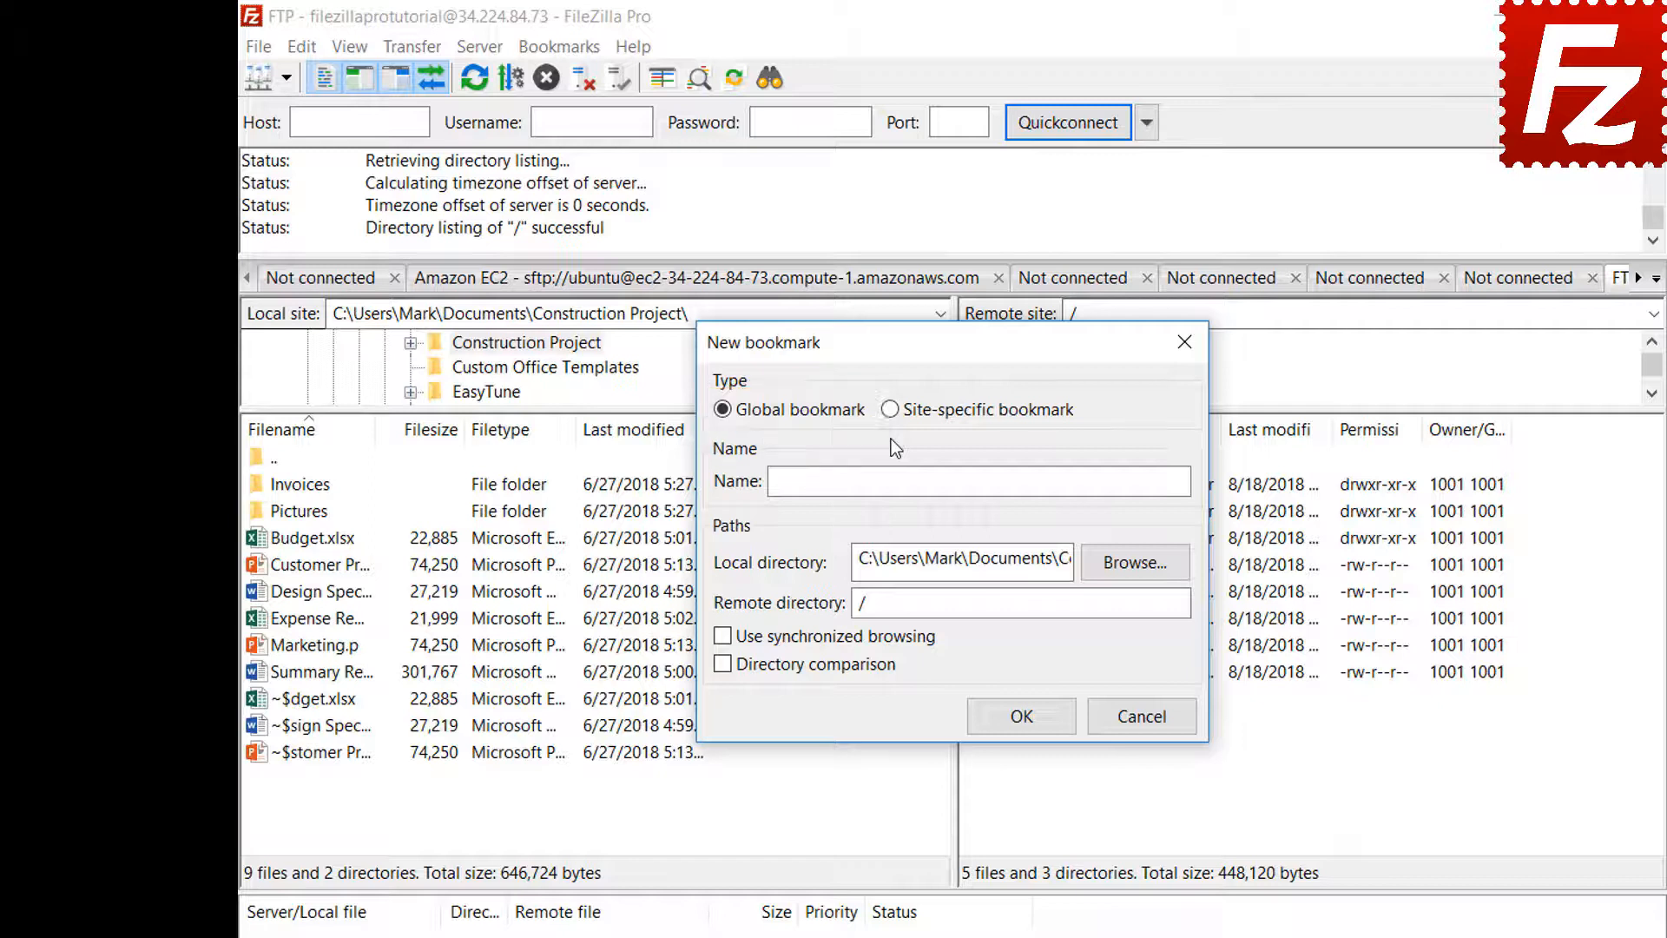
- Save site-specific bookmark FTP-Pictures with local Pictures folder and remote directory /Pictures
{"action": "left_click", "coordinate": [890, 410]}
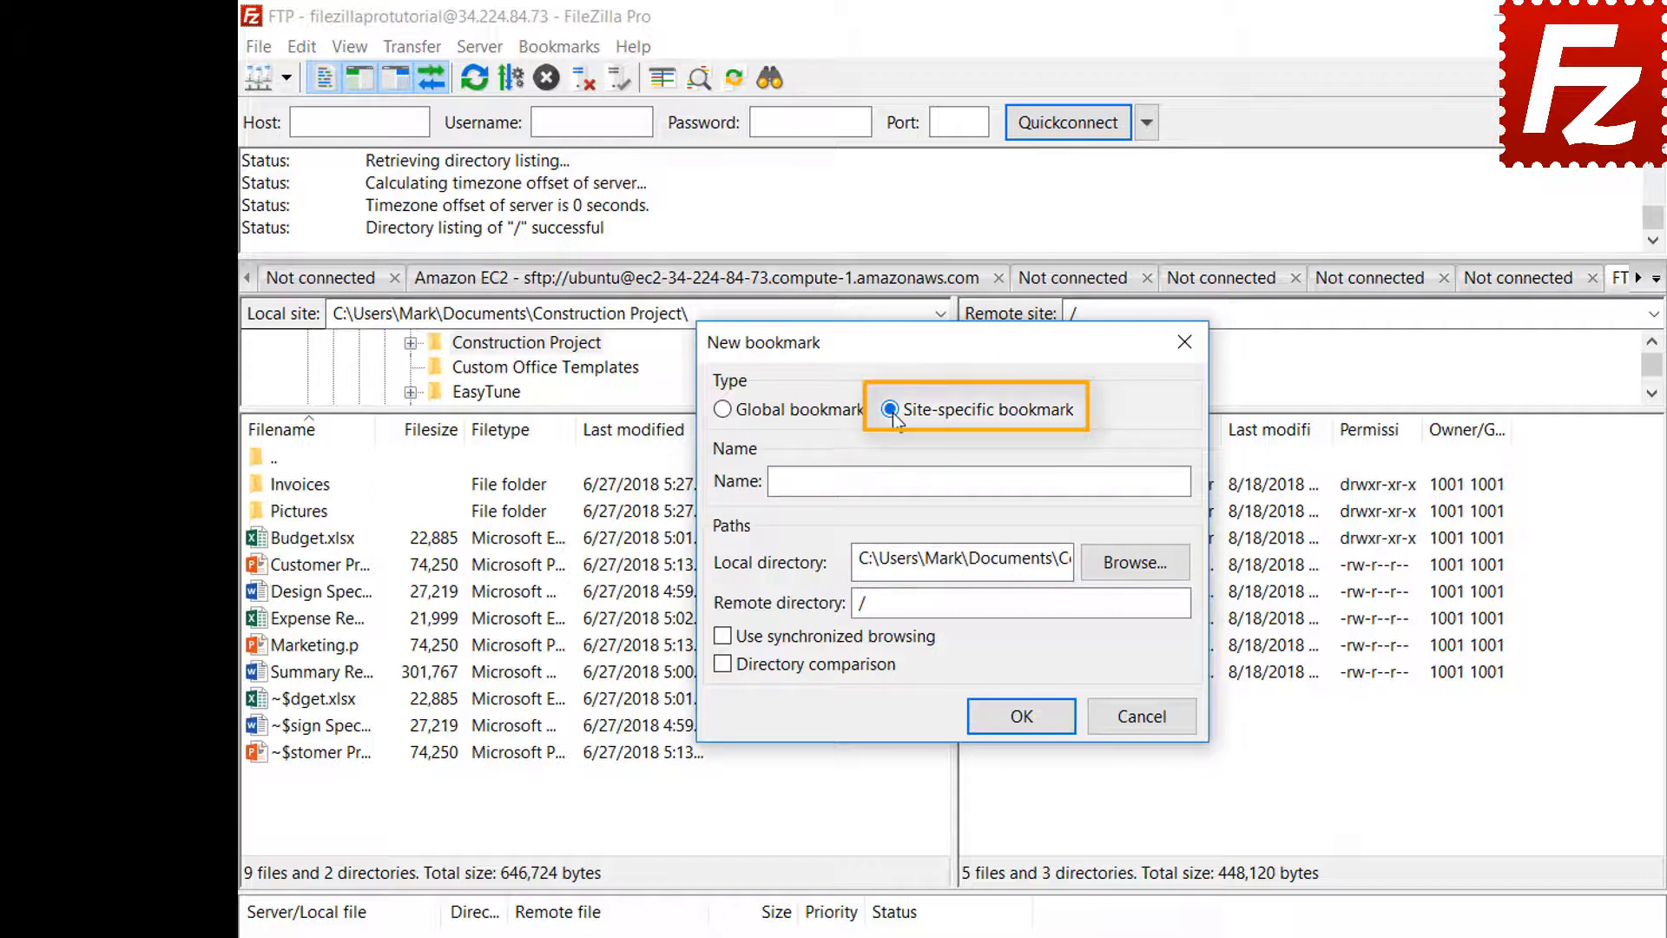
{"action": "left_click", "coordinate": [1103, 480]}
{"action": "type", "text": "FT"}
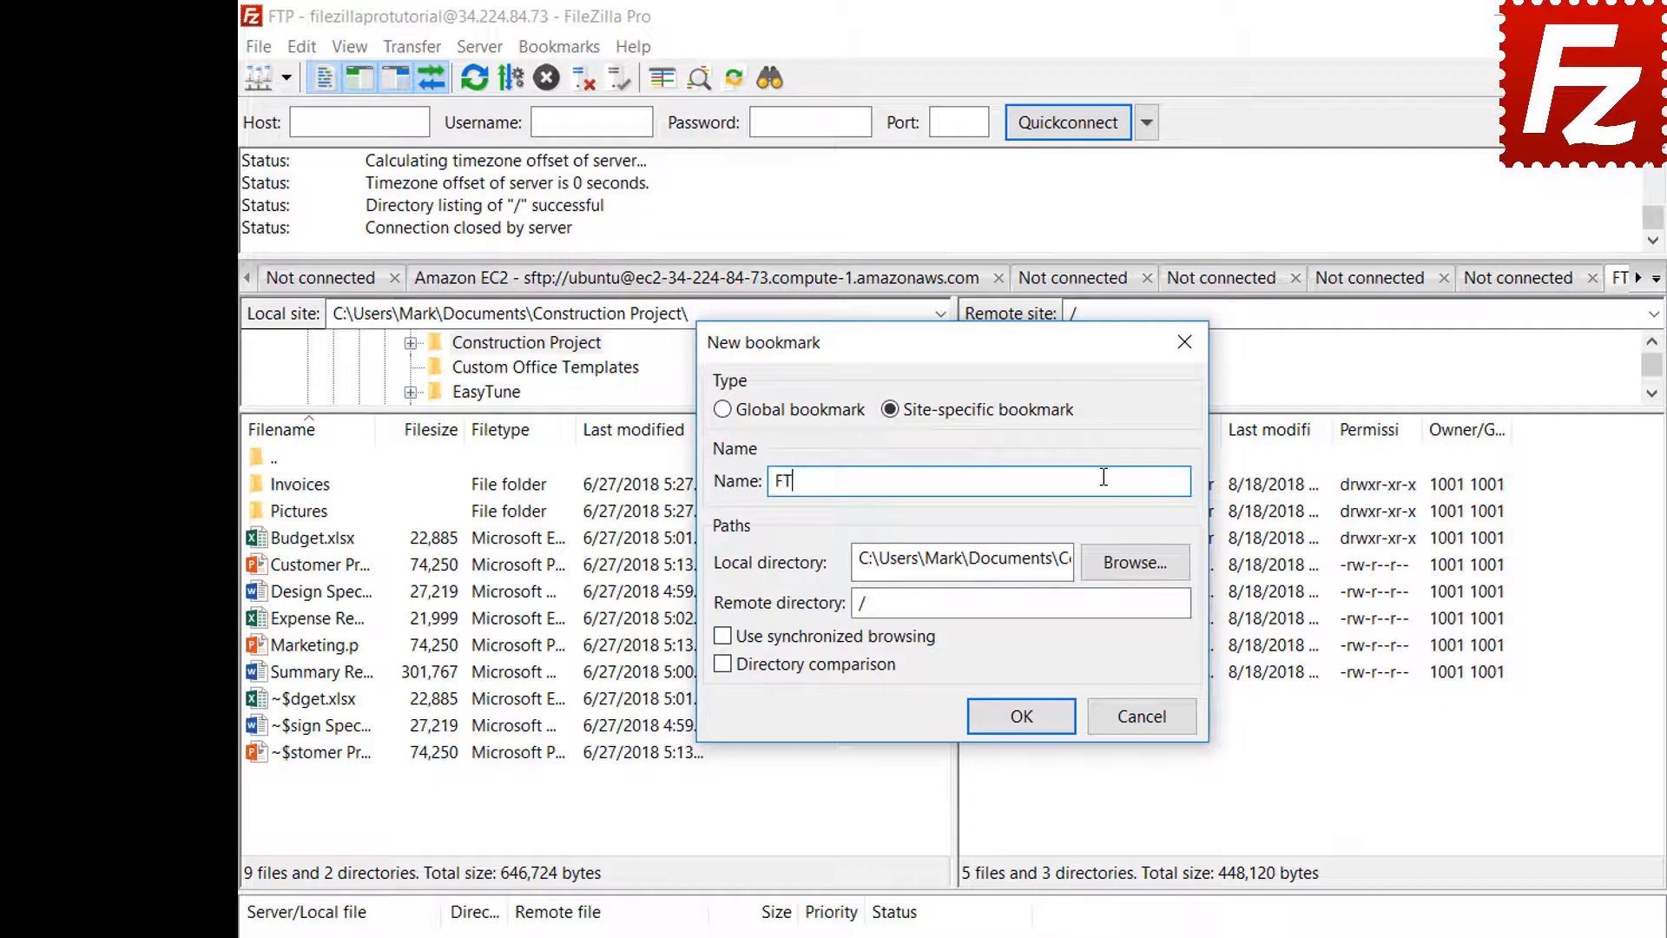
{"action": "type", "text": "P-Pictures"}
{"action": "left_click", "coordinate": [1134, 562]}
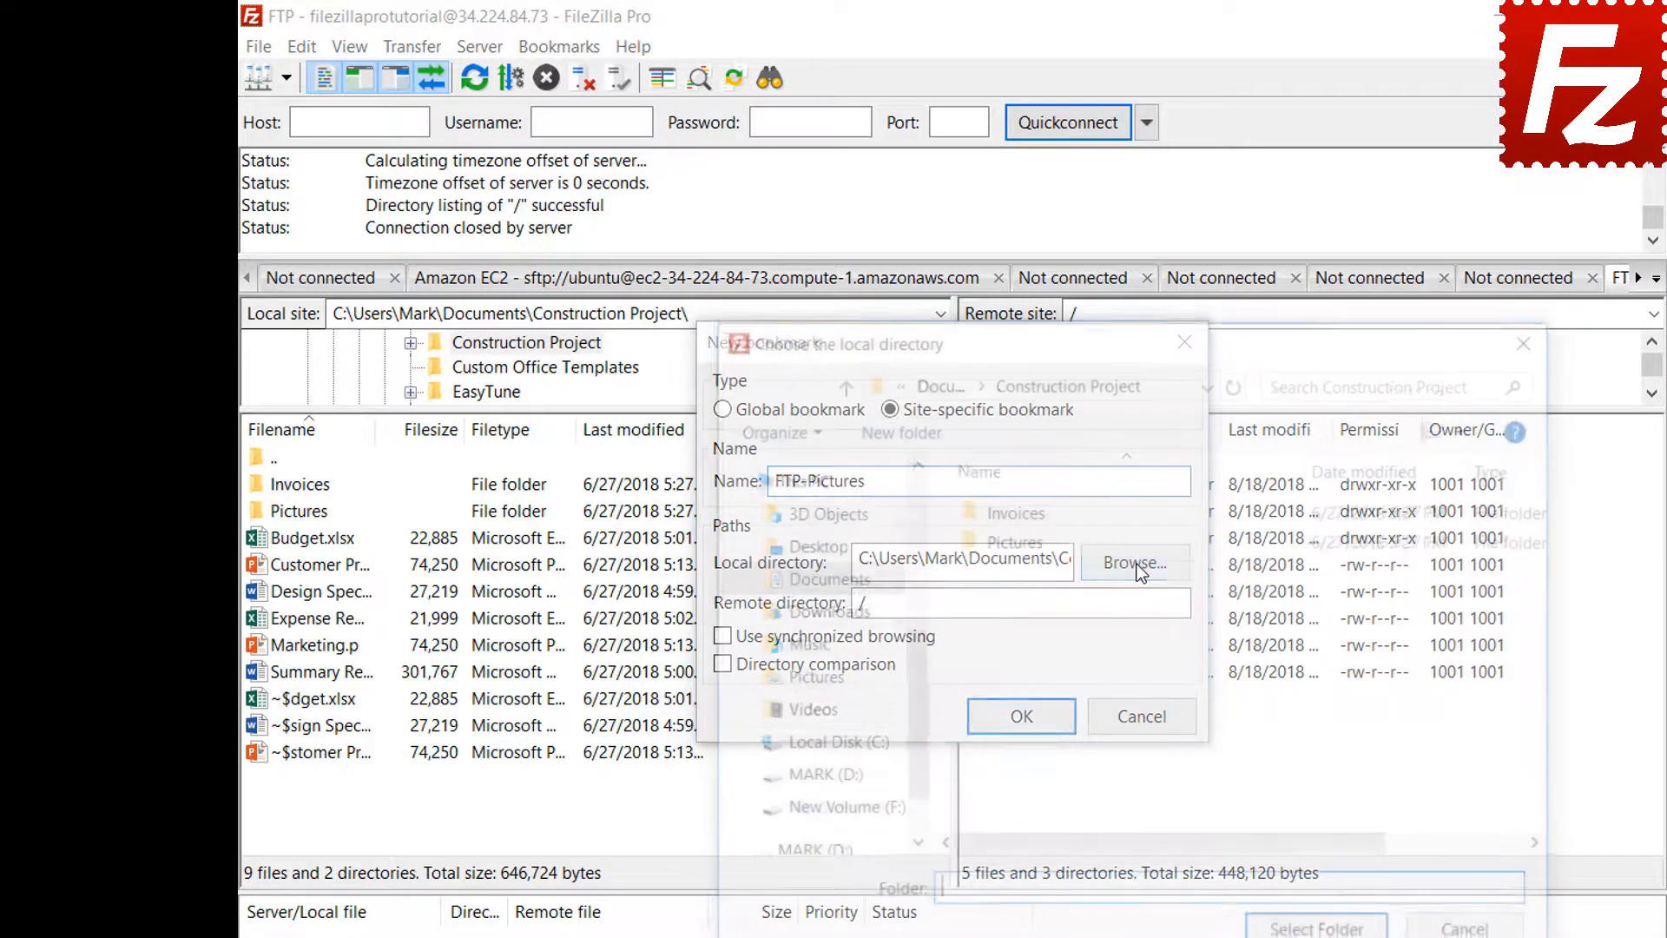
{"action": "double_click", "coordinate": [1018, 542]}
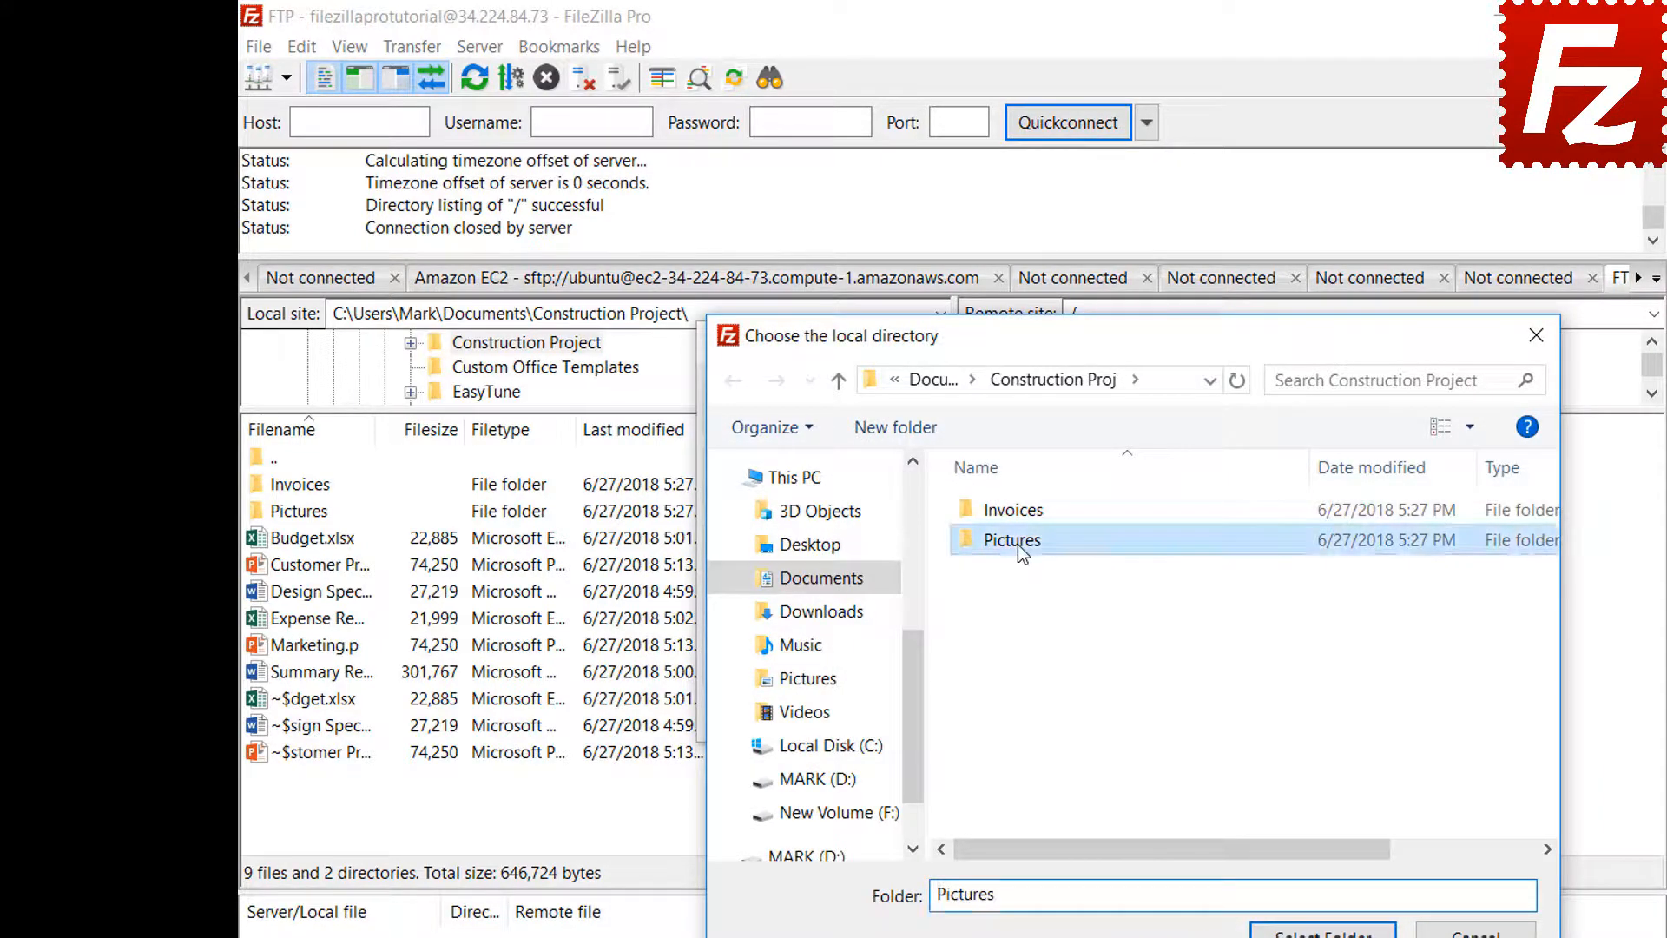
{"action": "left_click", "coordinate": [1322, 931]}
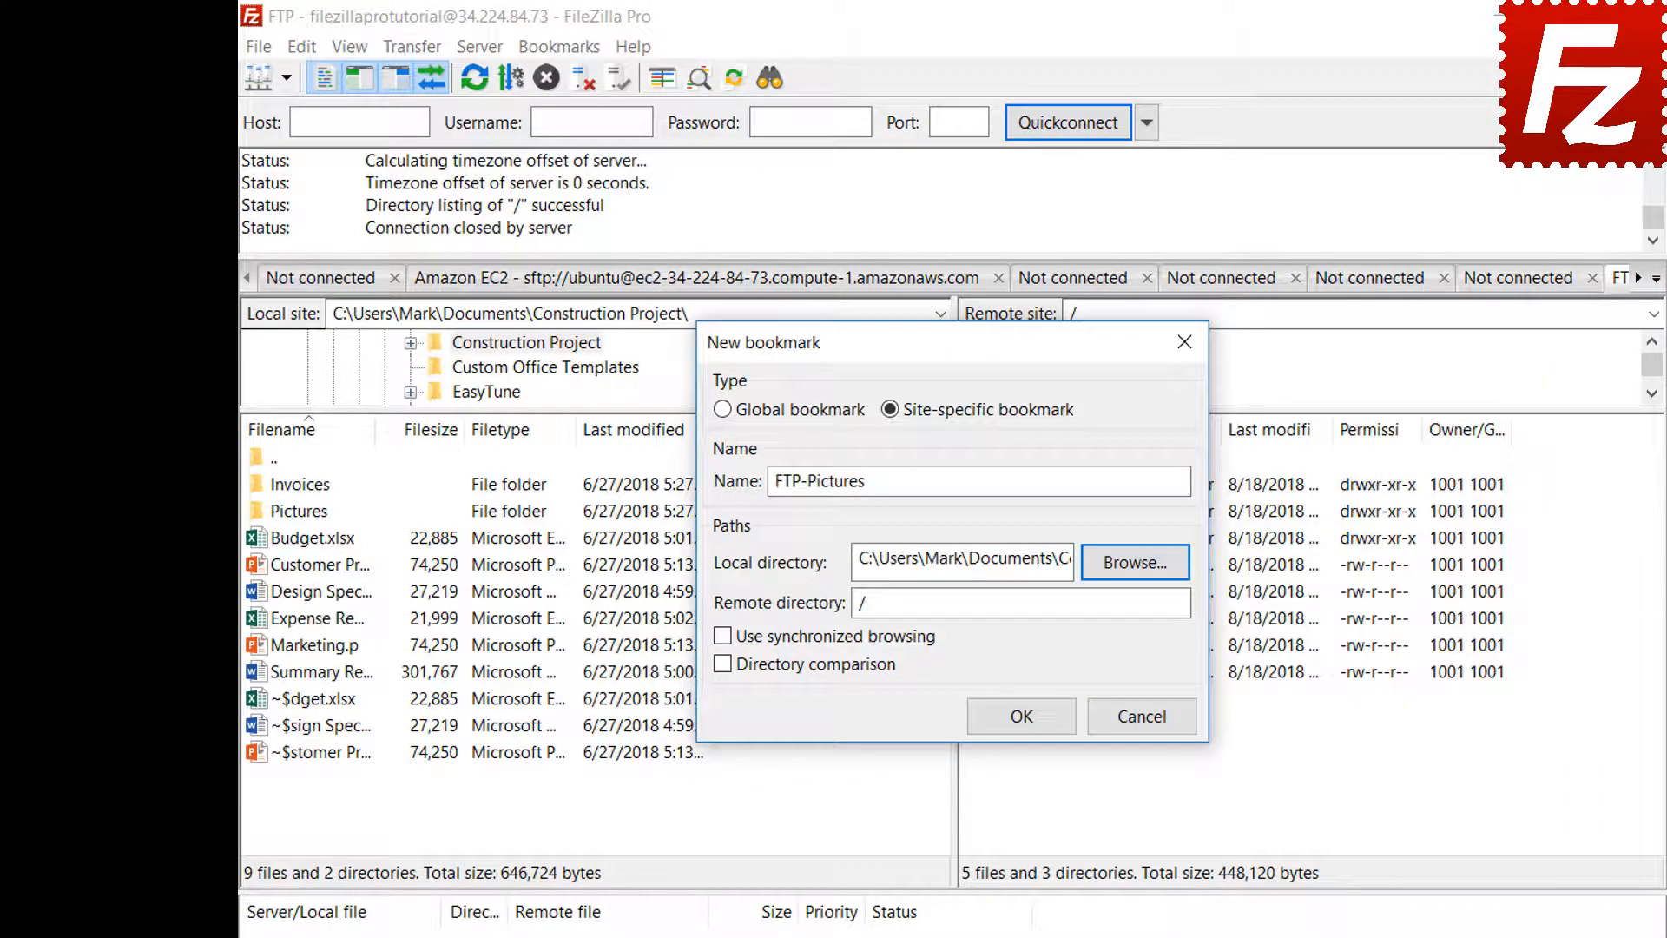
{"action": "left_click", "coordinate": [1139, 606]}
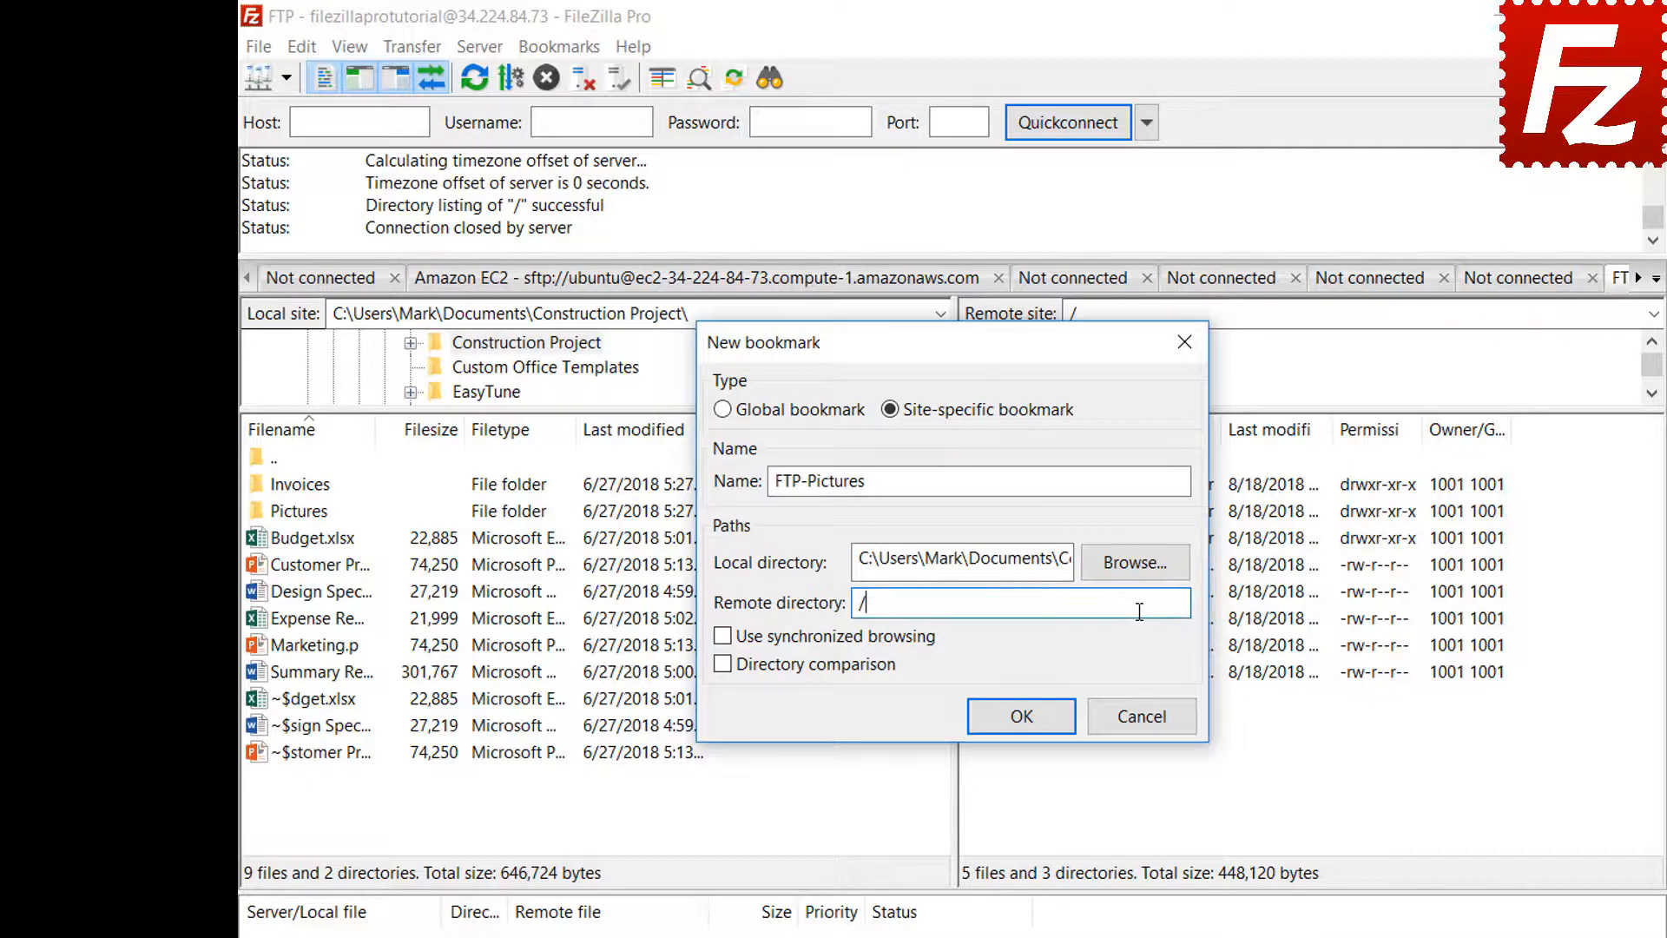
{"action": "type", "text": "Pictures"}
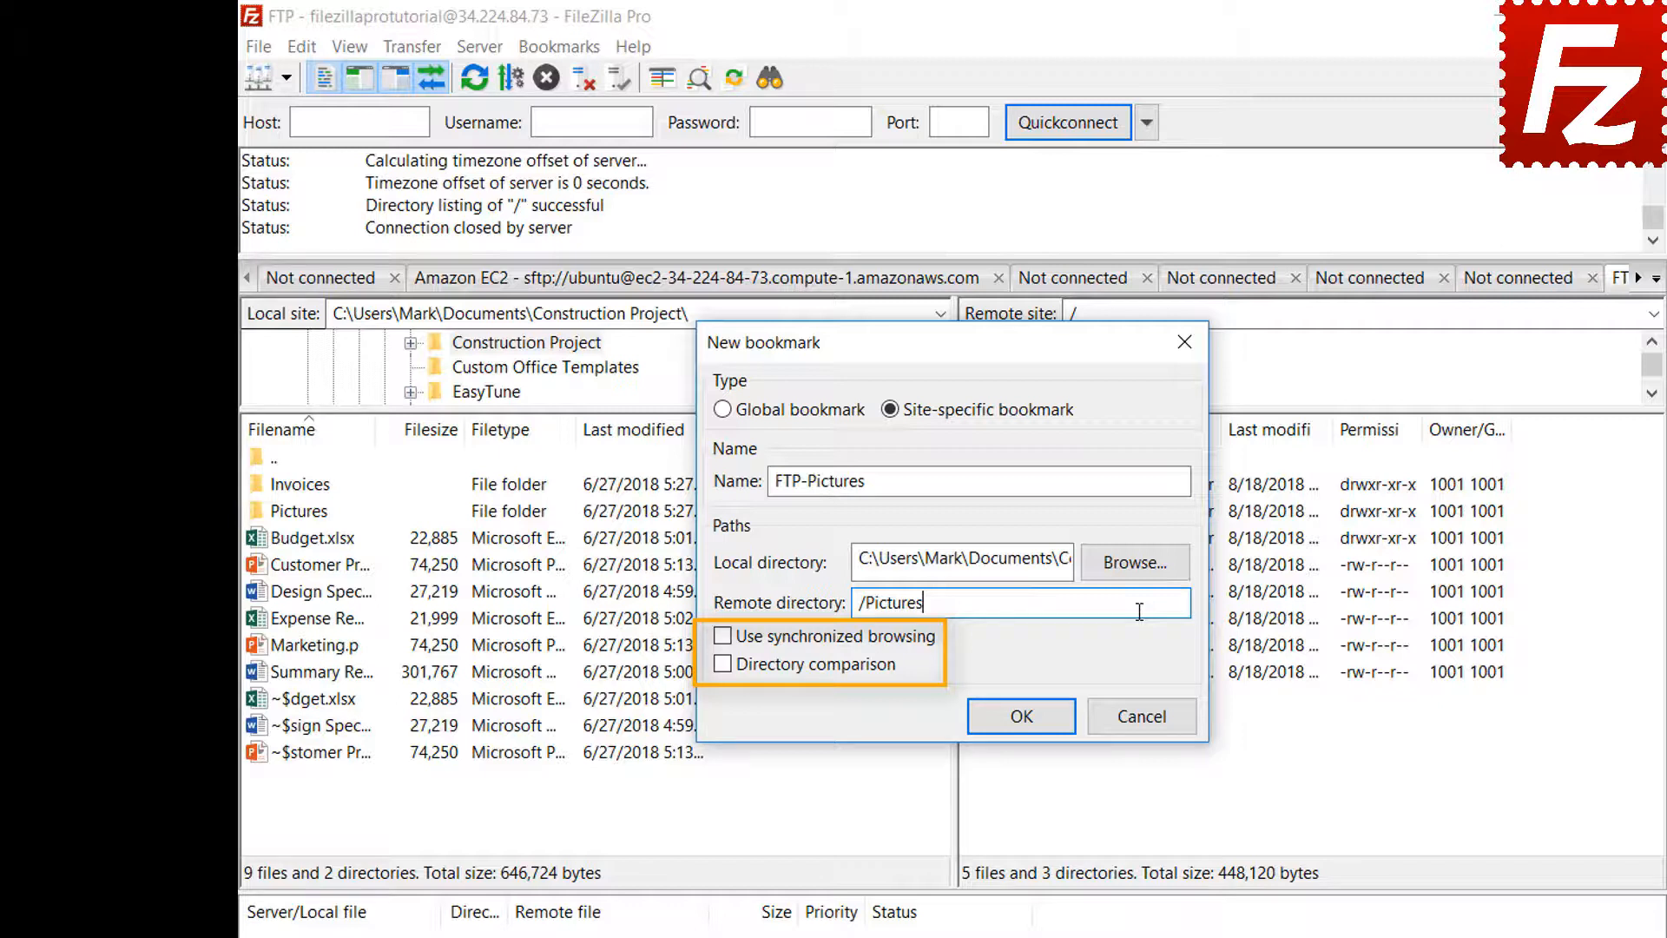
{"action": "left_click", "coordinate": [1031, 720]}
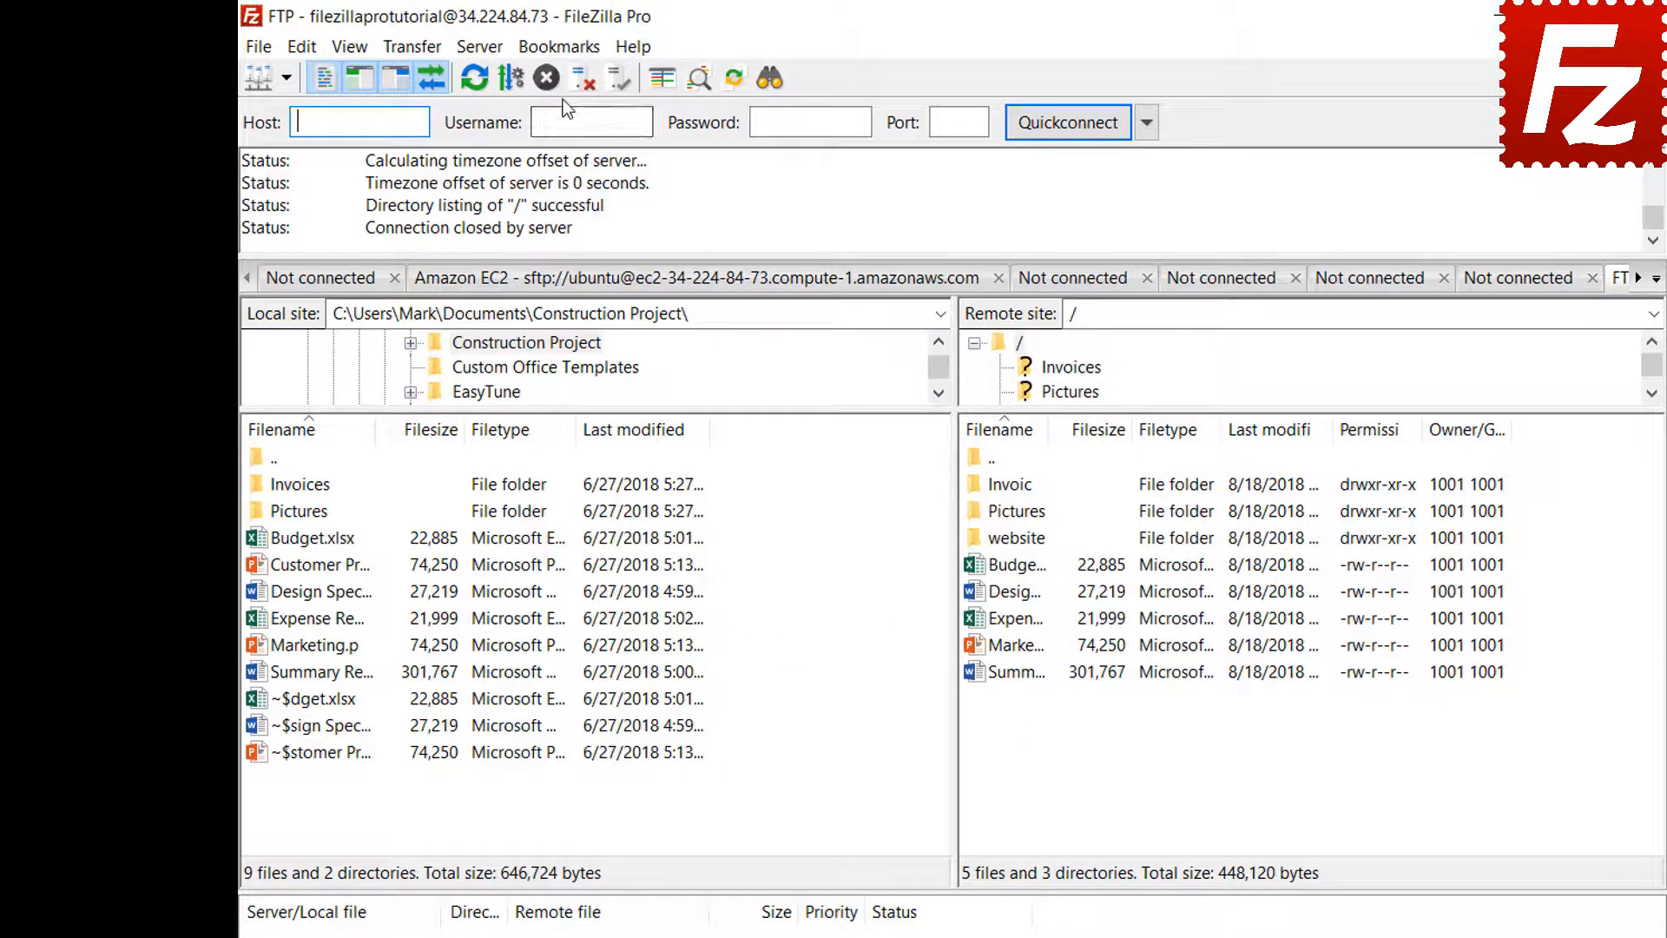
- Open the FTP-Pictures bookmark, then disconnect from the FTP server
{"action": "left_click", "coordinate": [560, 48]}
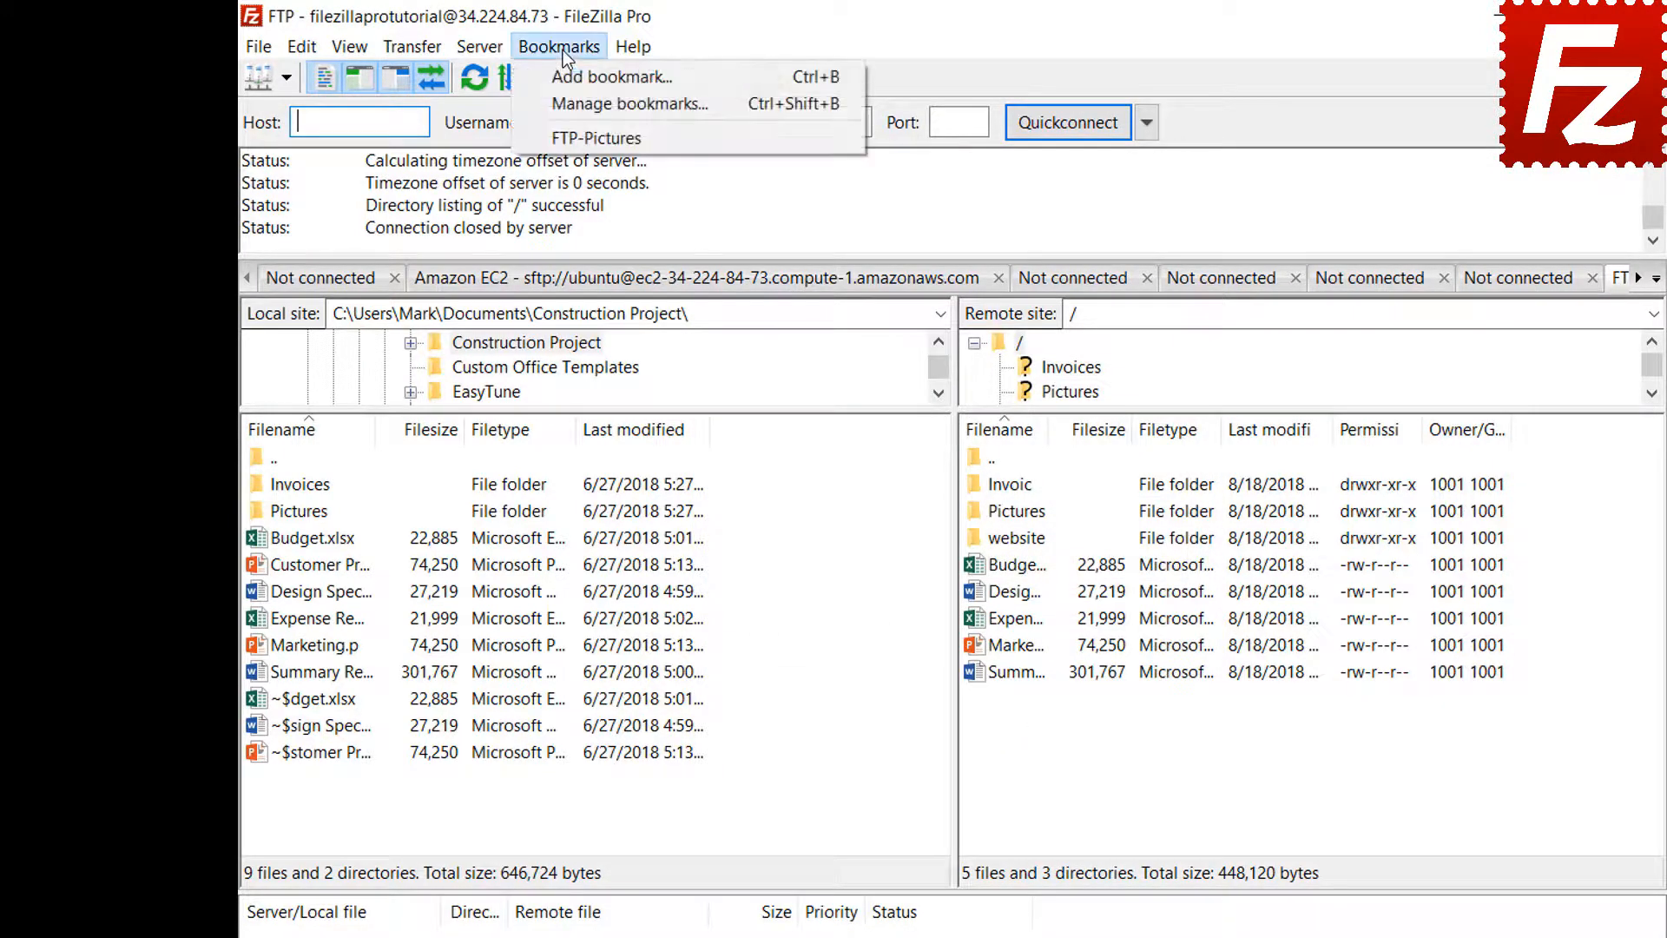
{"action": "left_click", "coordinate": [562, 139]}
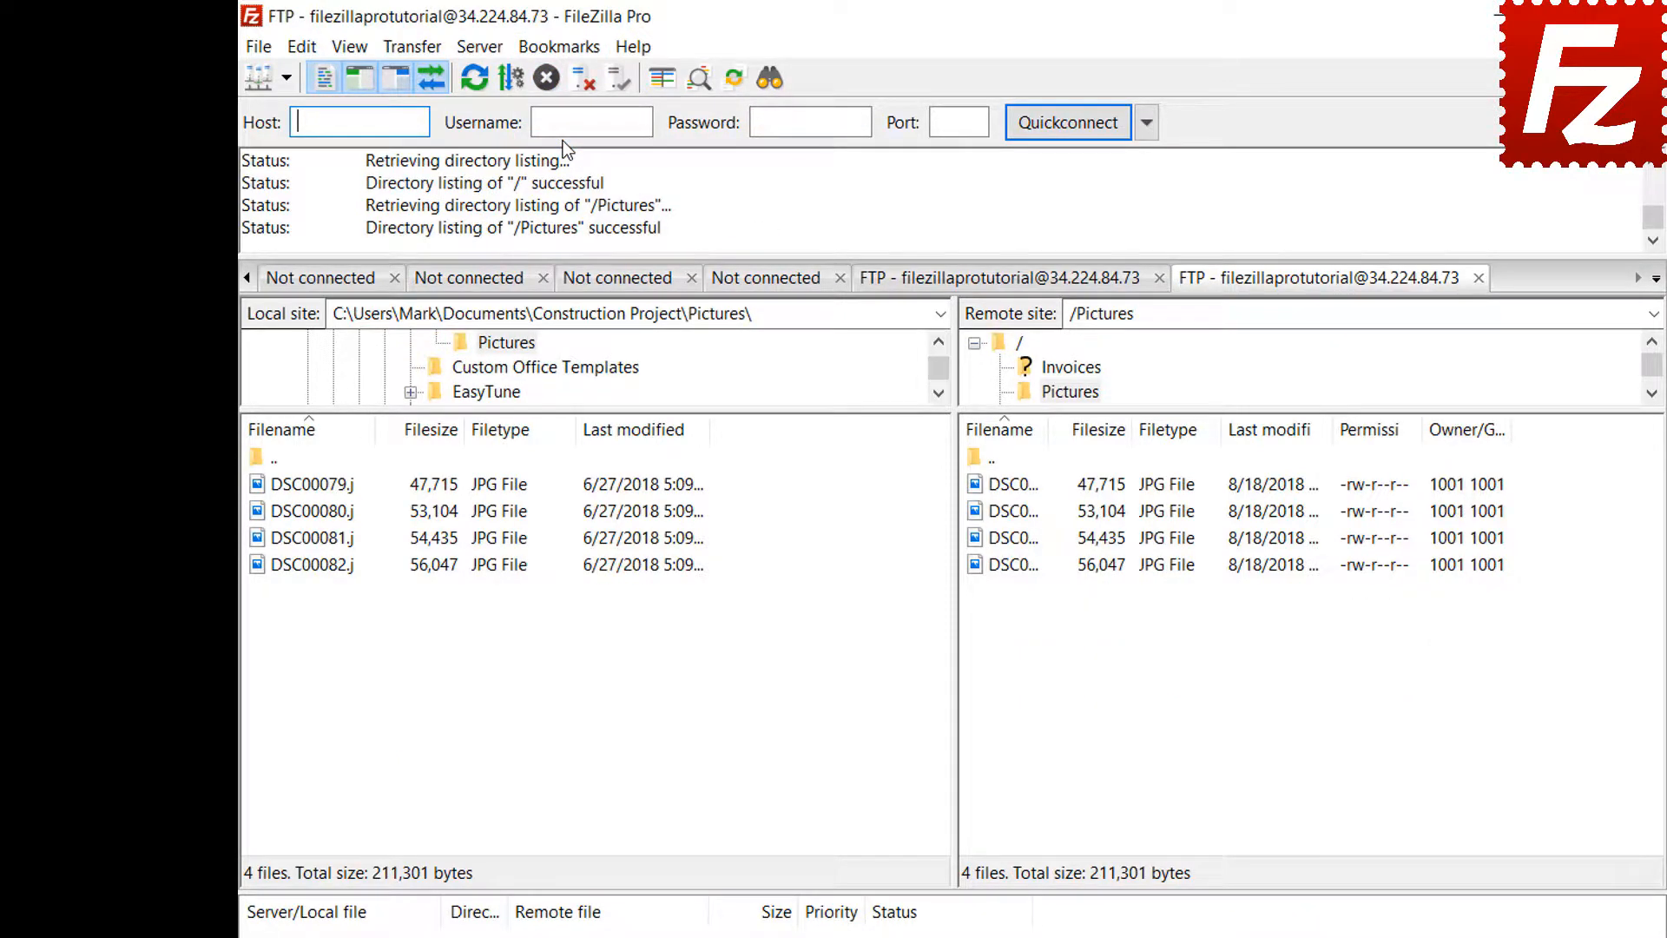
{"action": "left_click", "coordinate": [579, 80]}
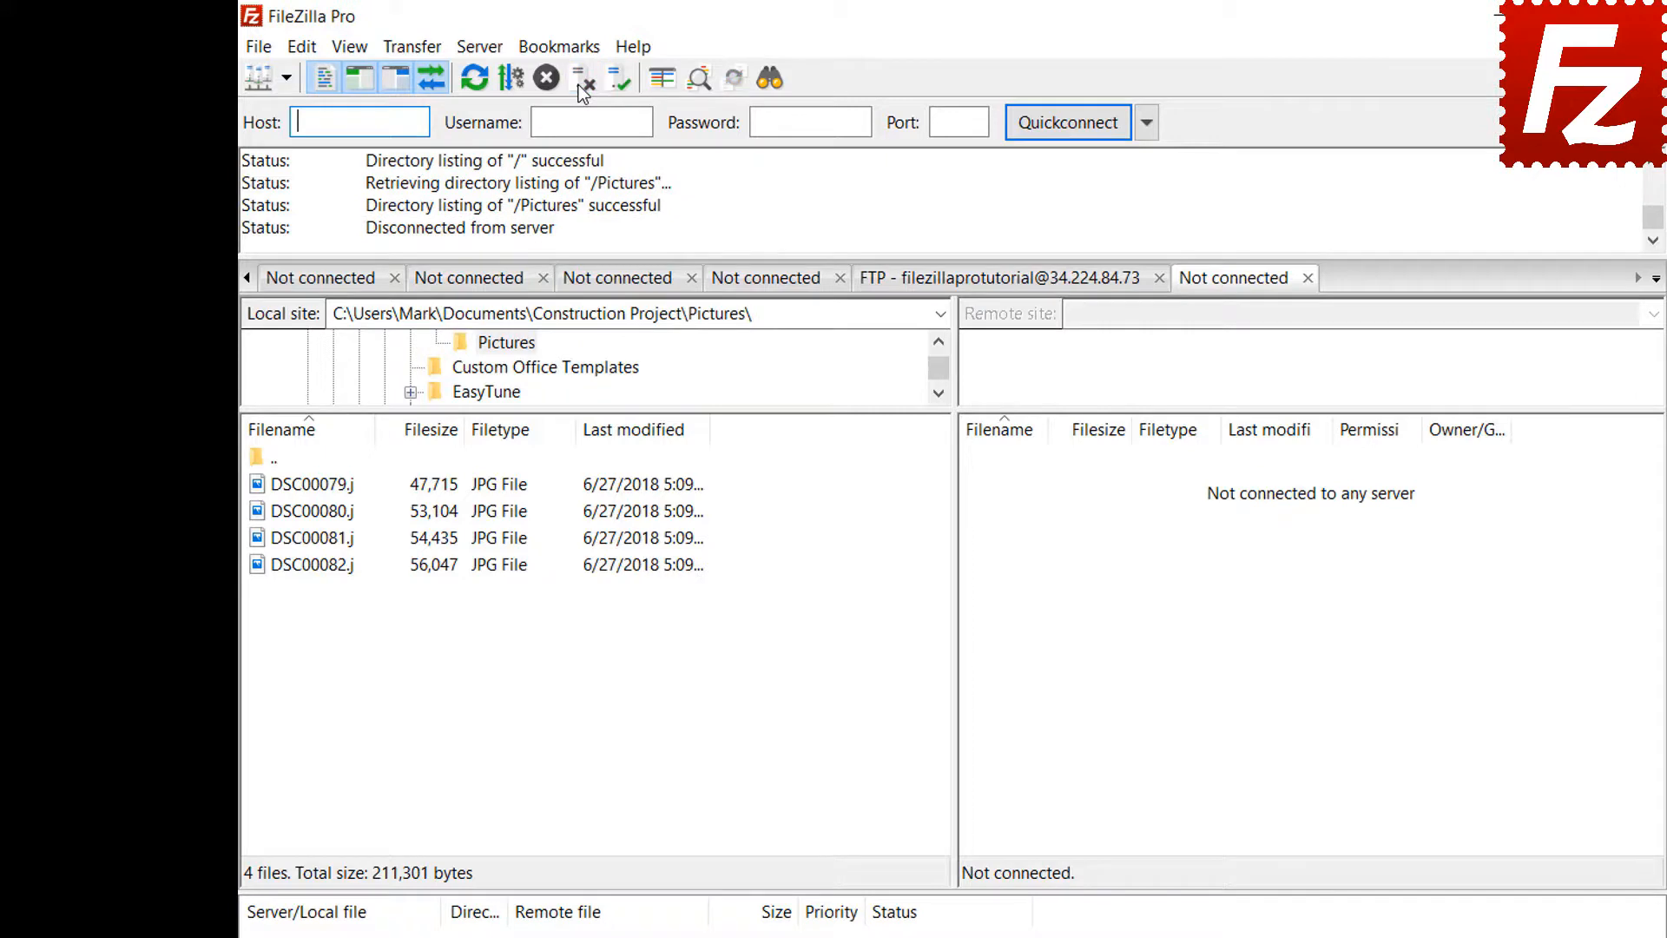
- Reconnect by selecting FTP-Pictures in the Site Manager and connecting
{"action": "left_click", "coordinate": [259, 48]}
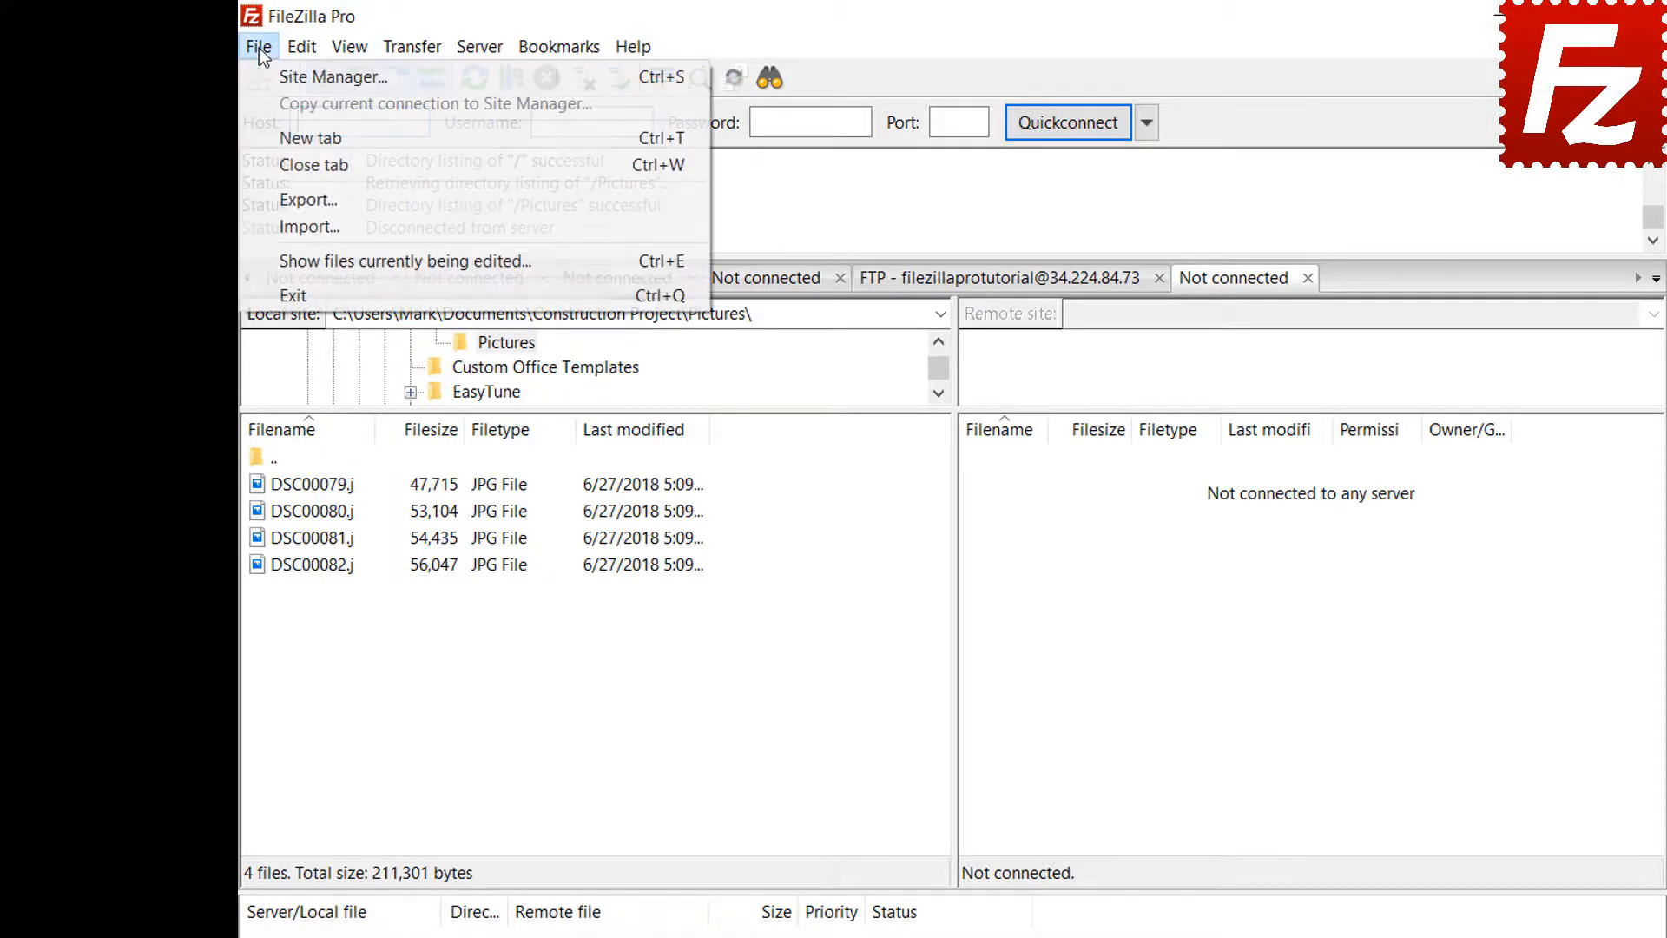
{"action": "left_click", "coordinate": [271, 77]}
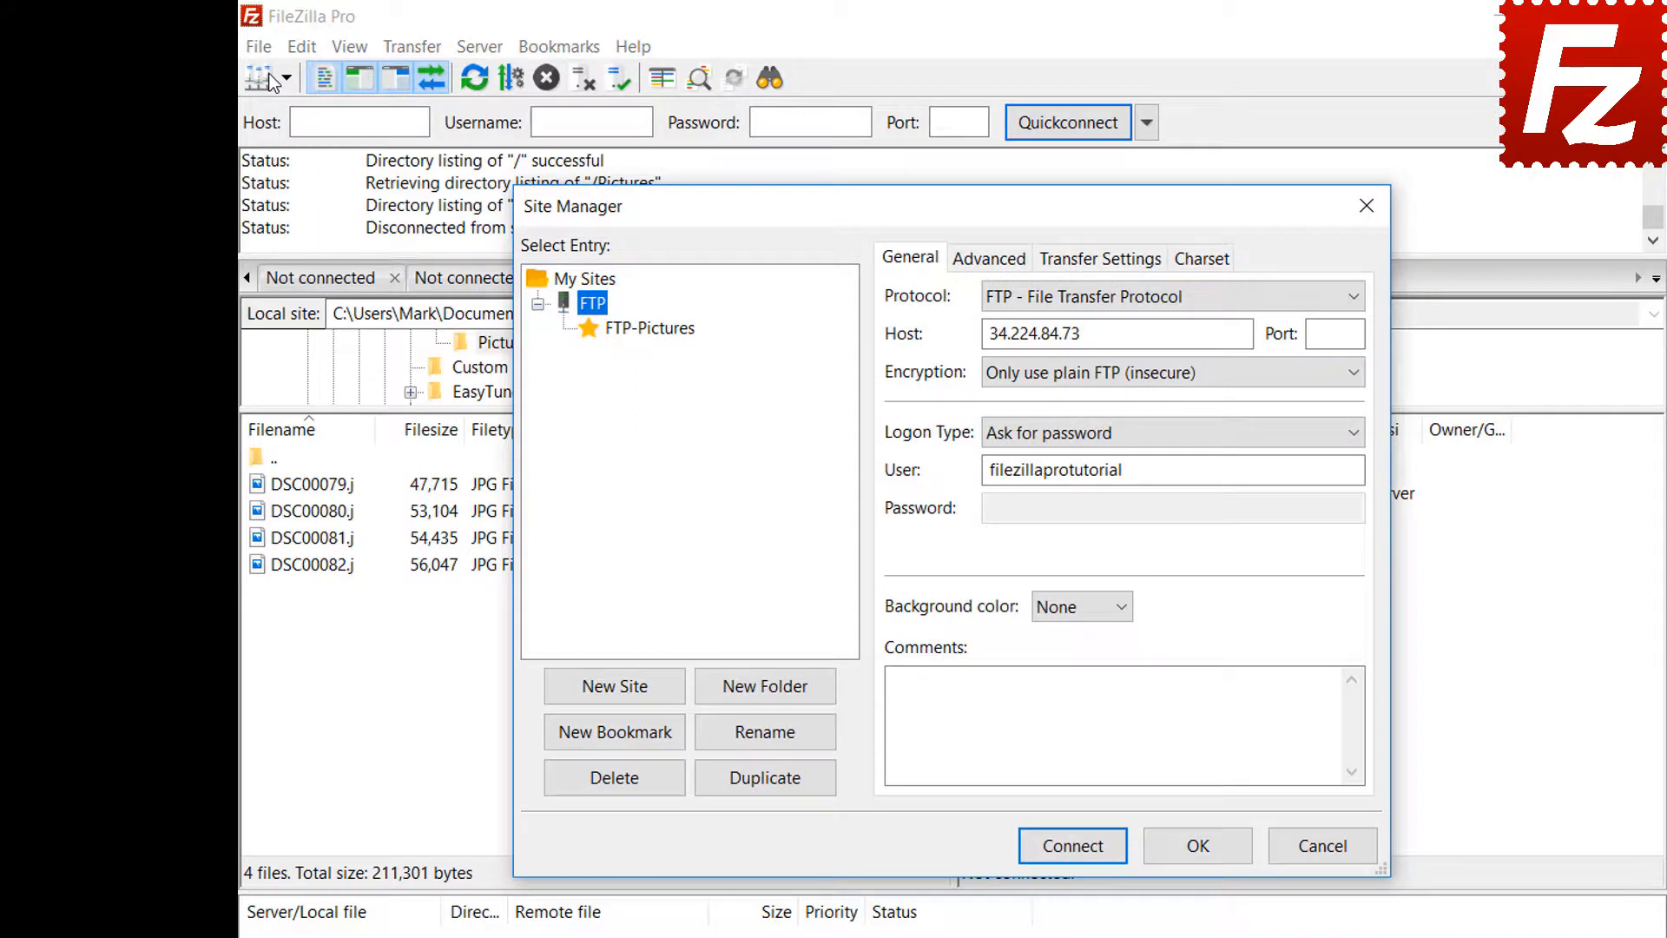
{"action": "left_click", "coordinate": [653, 334]}
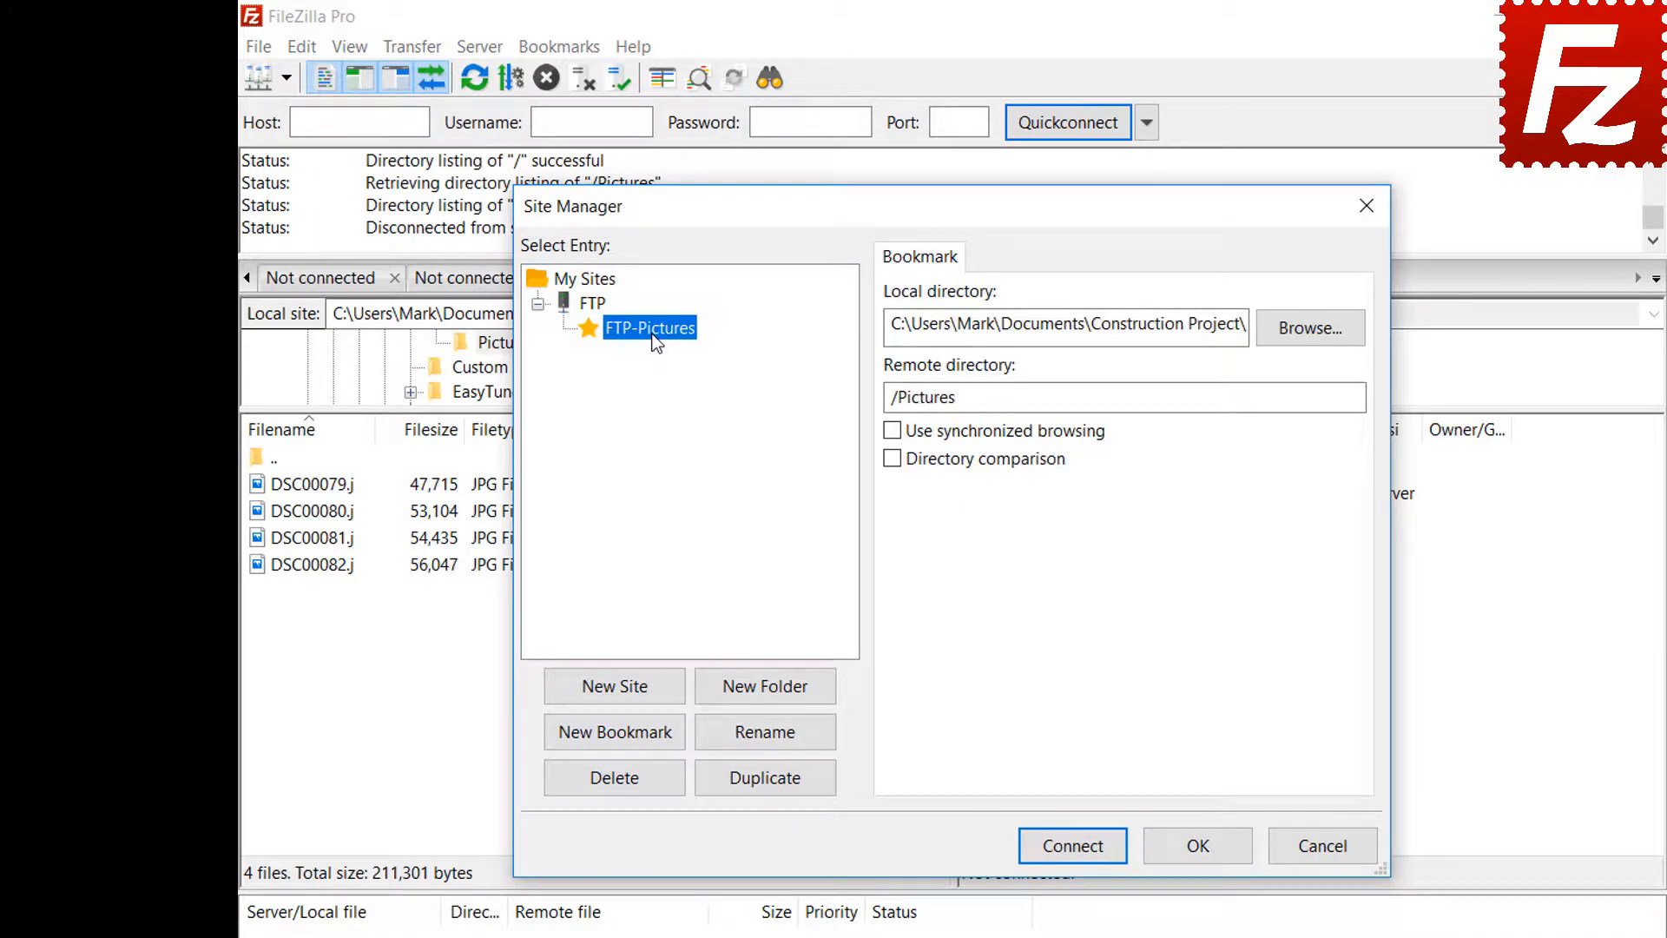
{"action": "left_click", "coordinate": [1082, 855]}
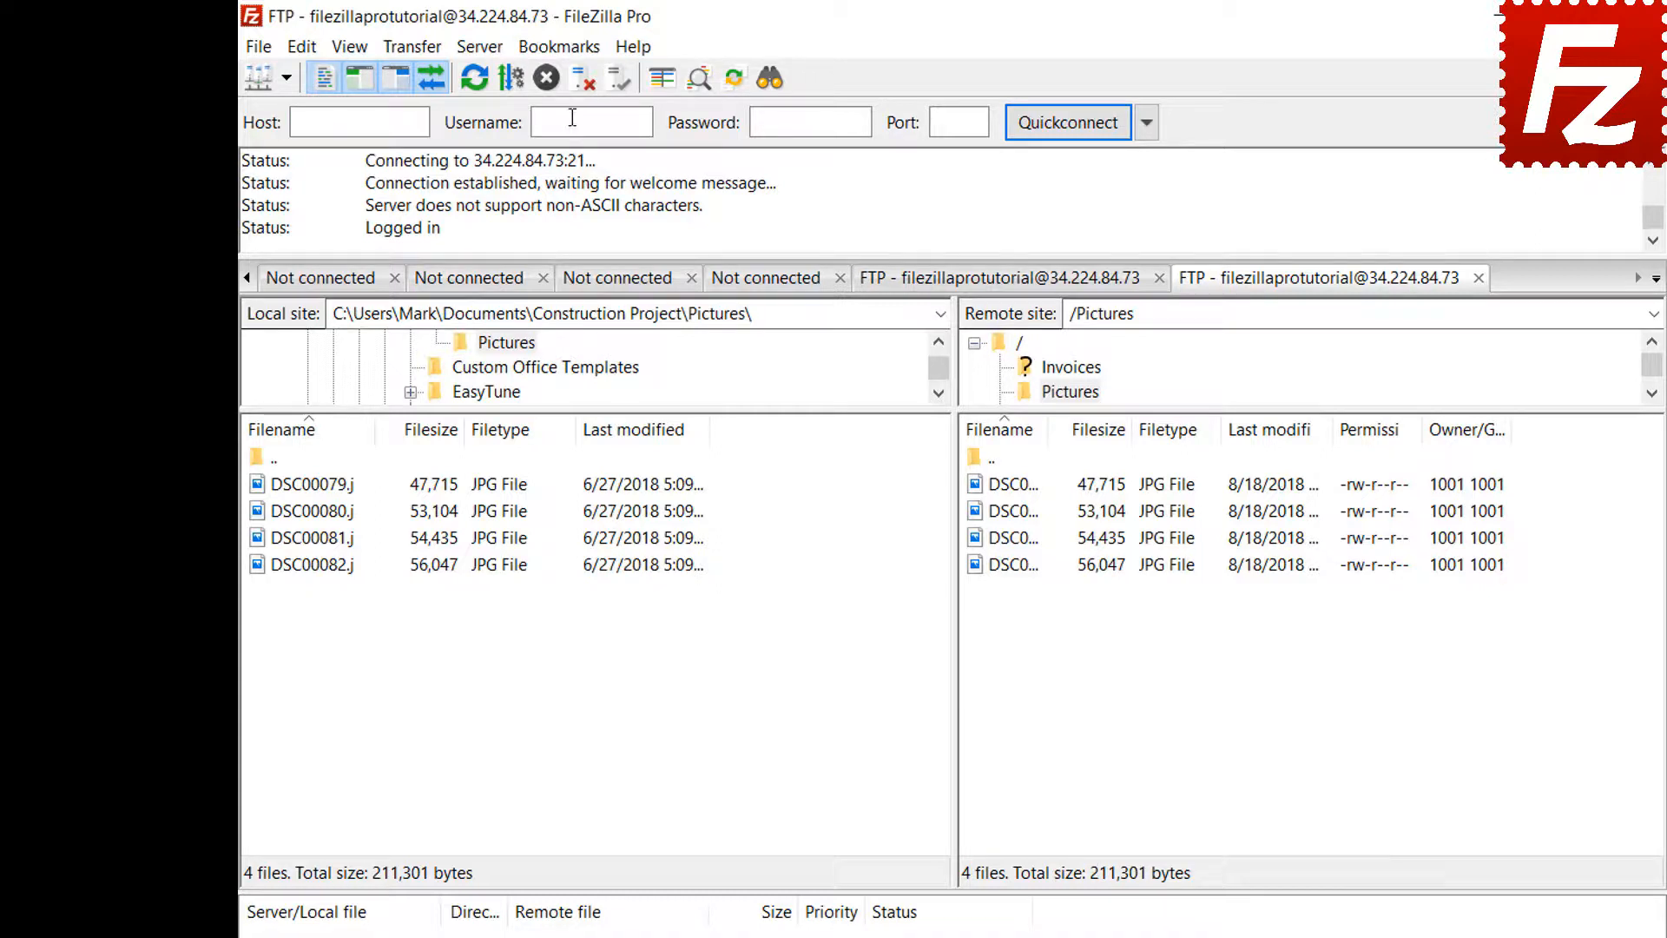
{"action": "left_click", "coordinate": [570, 50]}
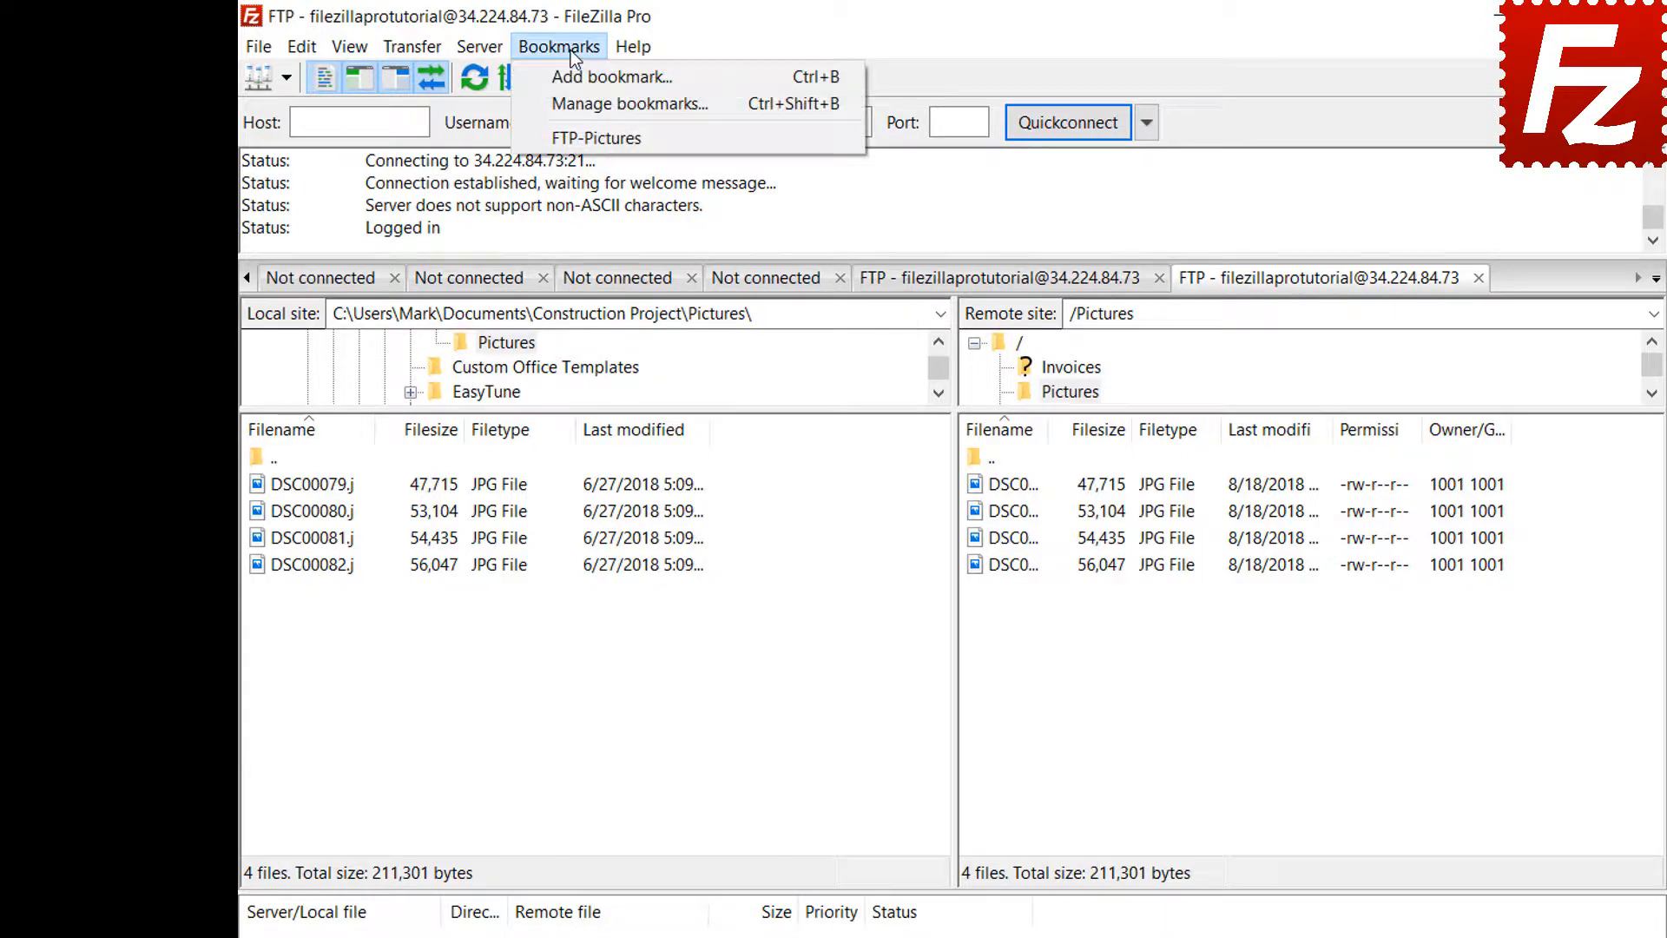
- Open Manage bookmarks and select FTP-Pictures under Site-specific bookmarks to view its directories
{"action": "left_click", "coordinate": [574, 99]}
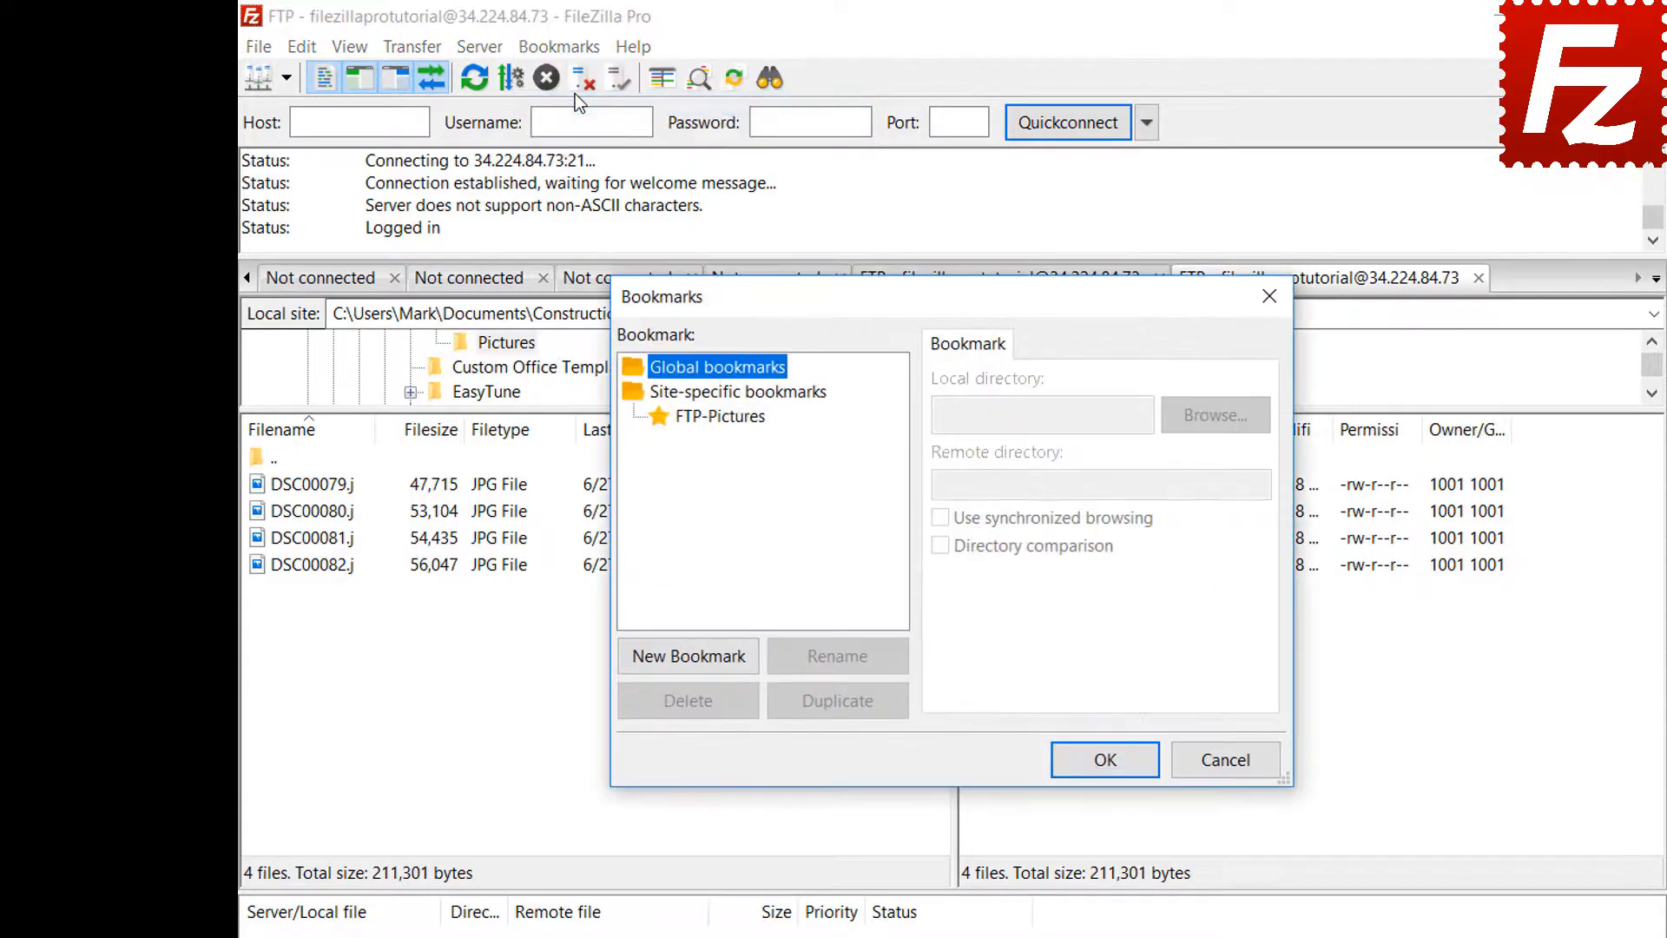
{"action": "left_click", "coordinate": [728, 417]}
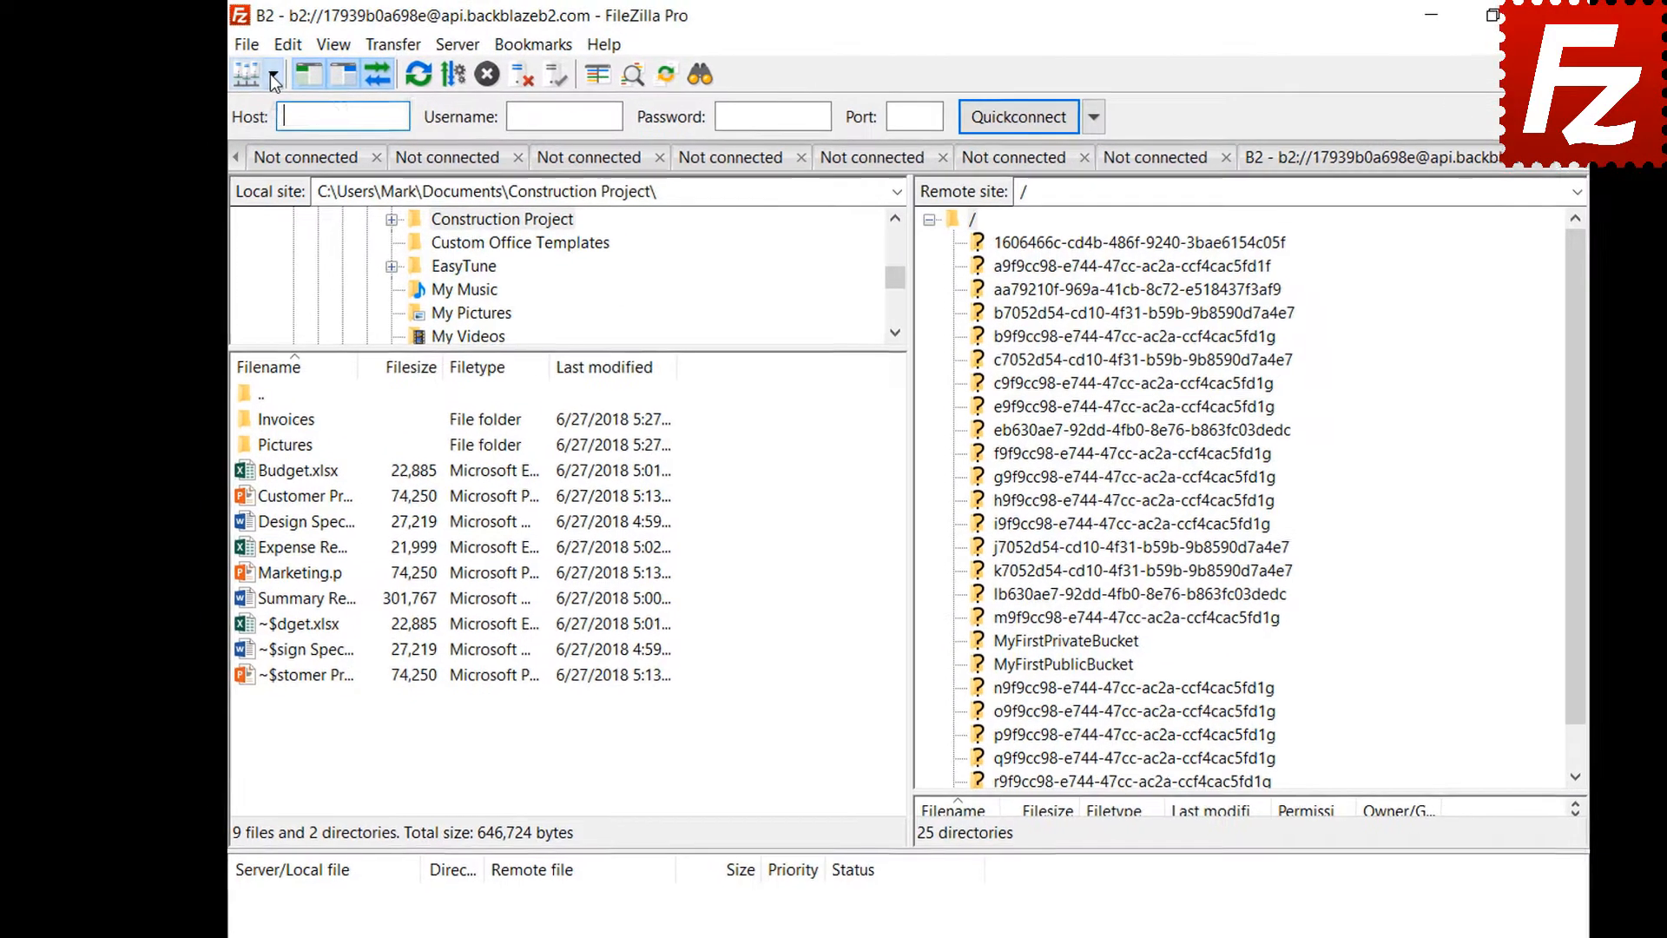
- Connect to the Amazon S3 site, then list the pane layout choices in Settings > Interface
{"action": "left_click", "coordinate": [272, 77]}
{"action": "left_click", "coordinate": [273, 106]}
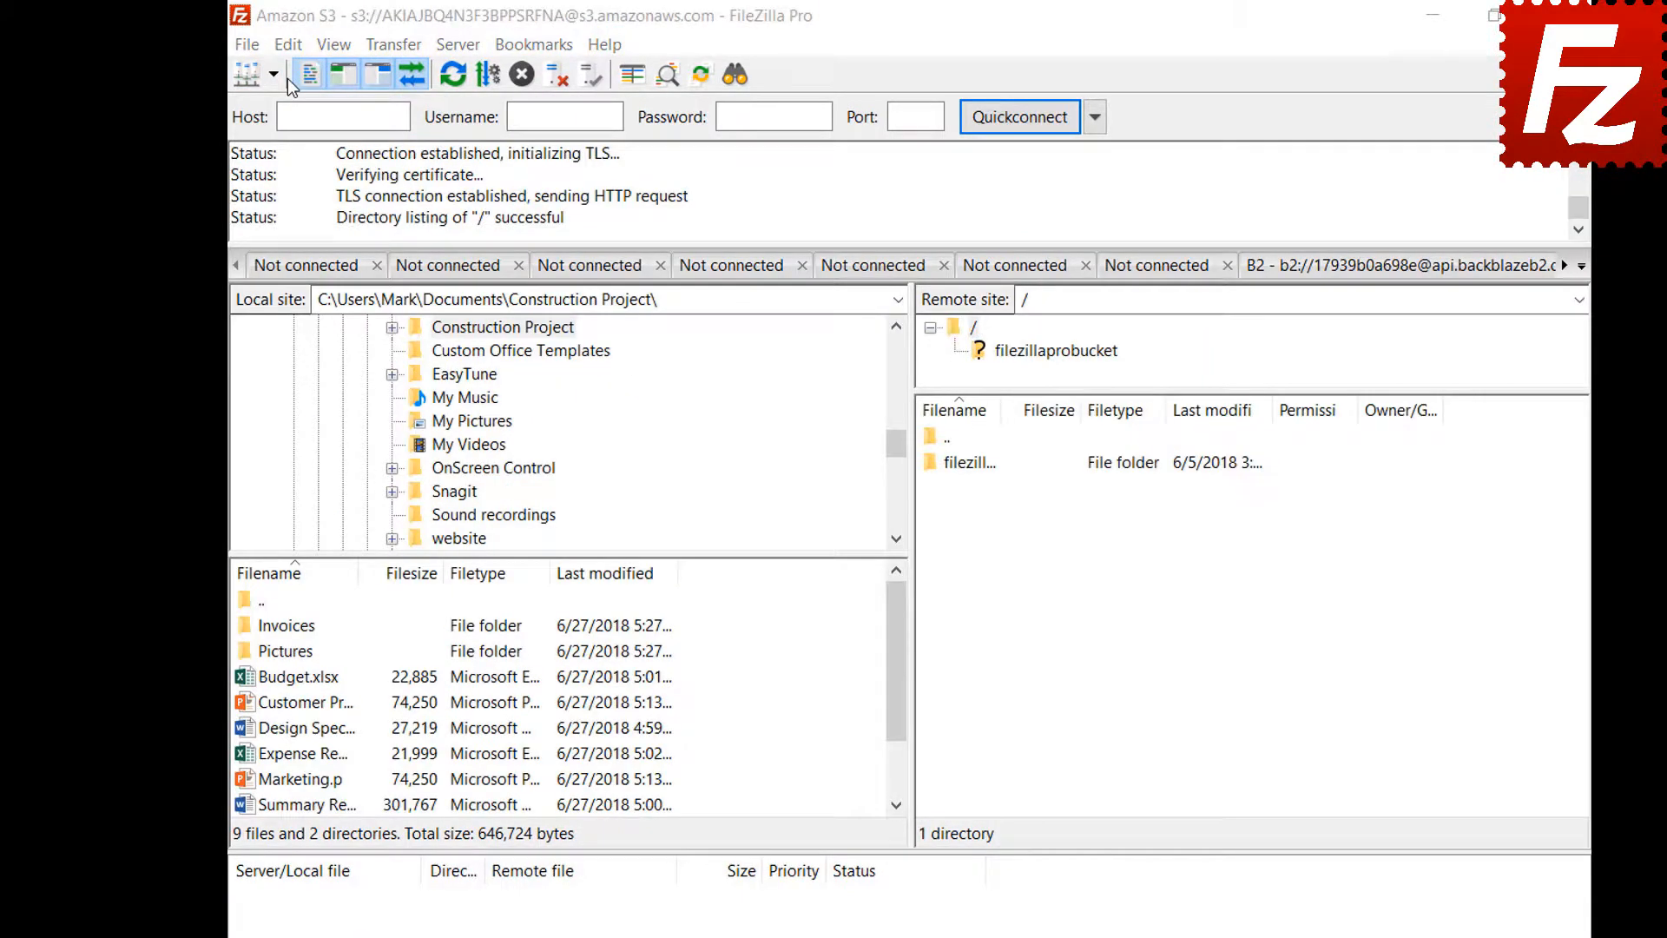
{"action": "left_click", "coordinate": [288, 50]}
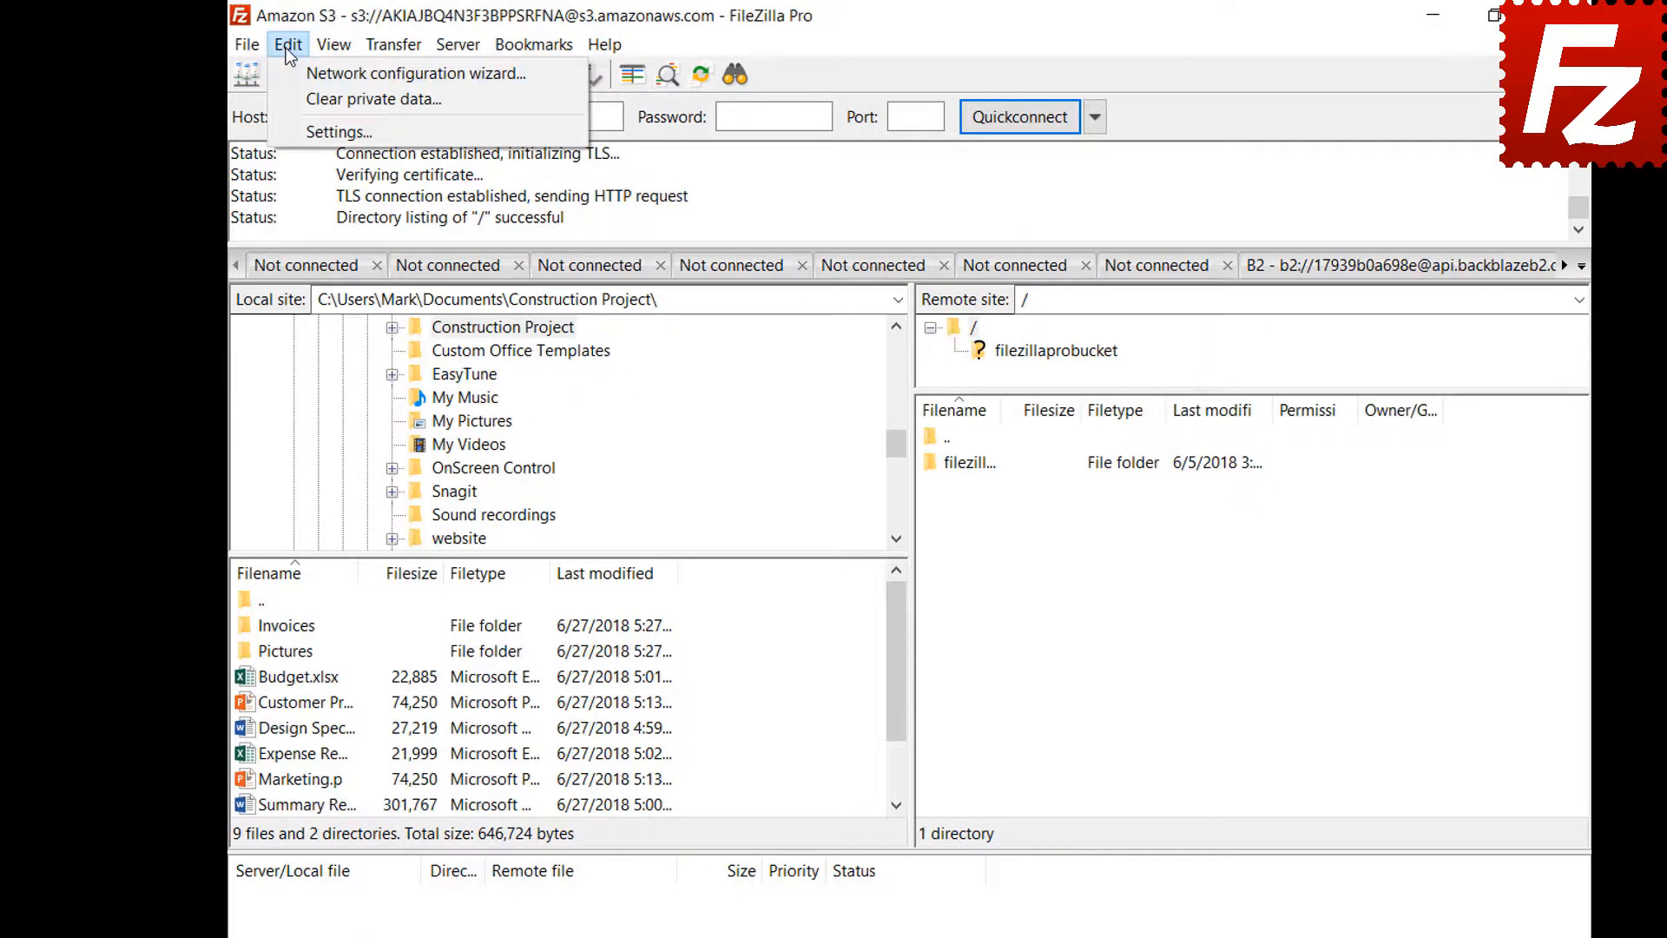
{"action": "left_click", "coordinate": [292, 138]}
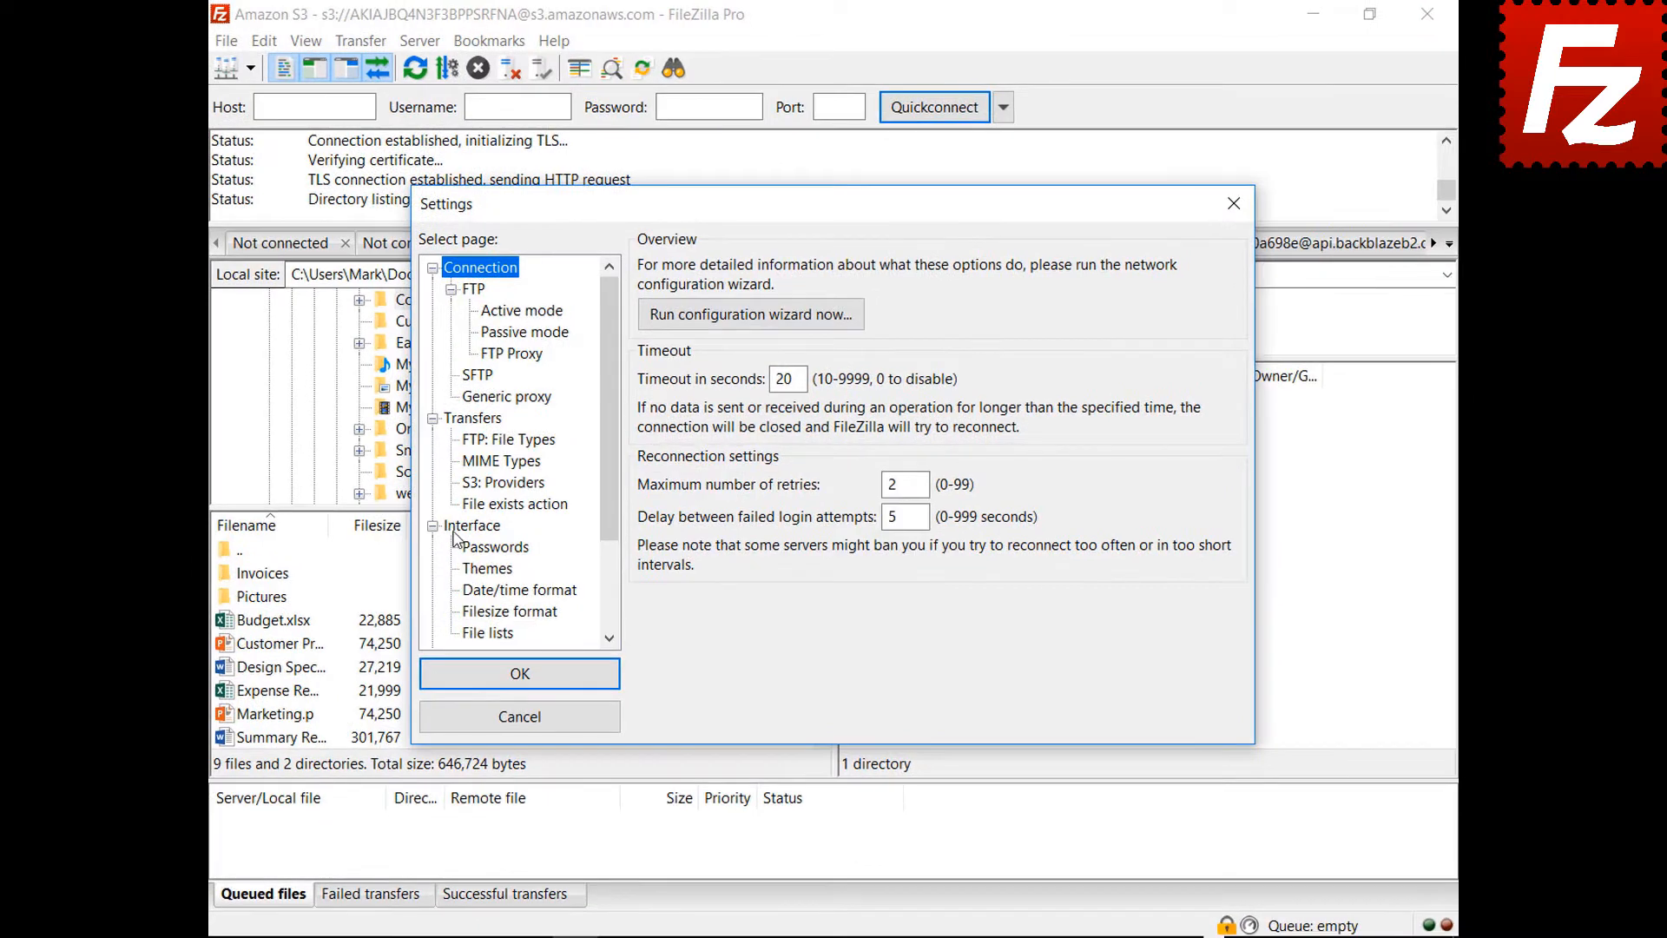
{"action": "left_click", "coordinate": [455, 530]}
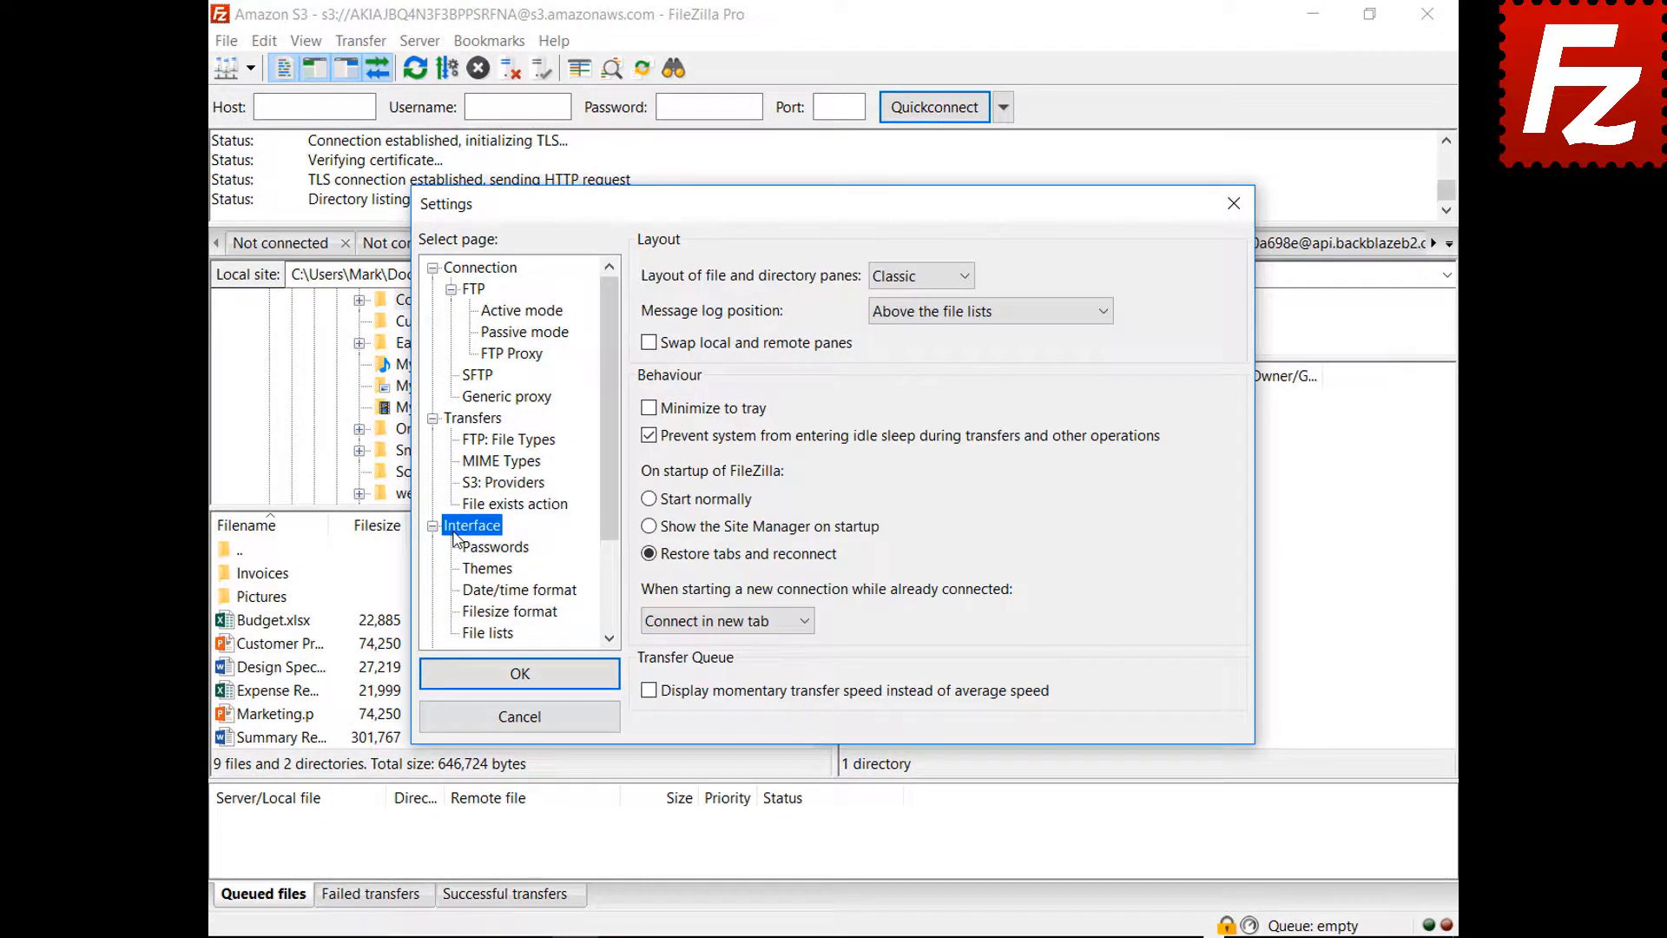
{"action": "left_click", "coordinate": [919, 276]}
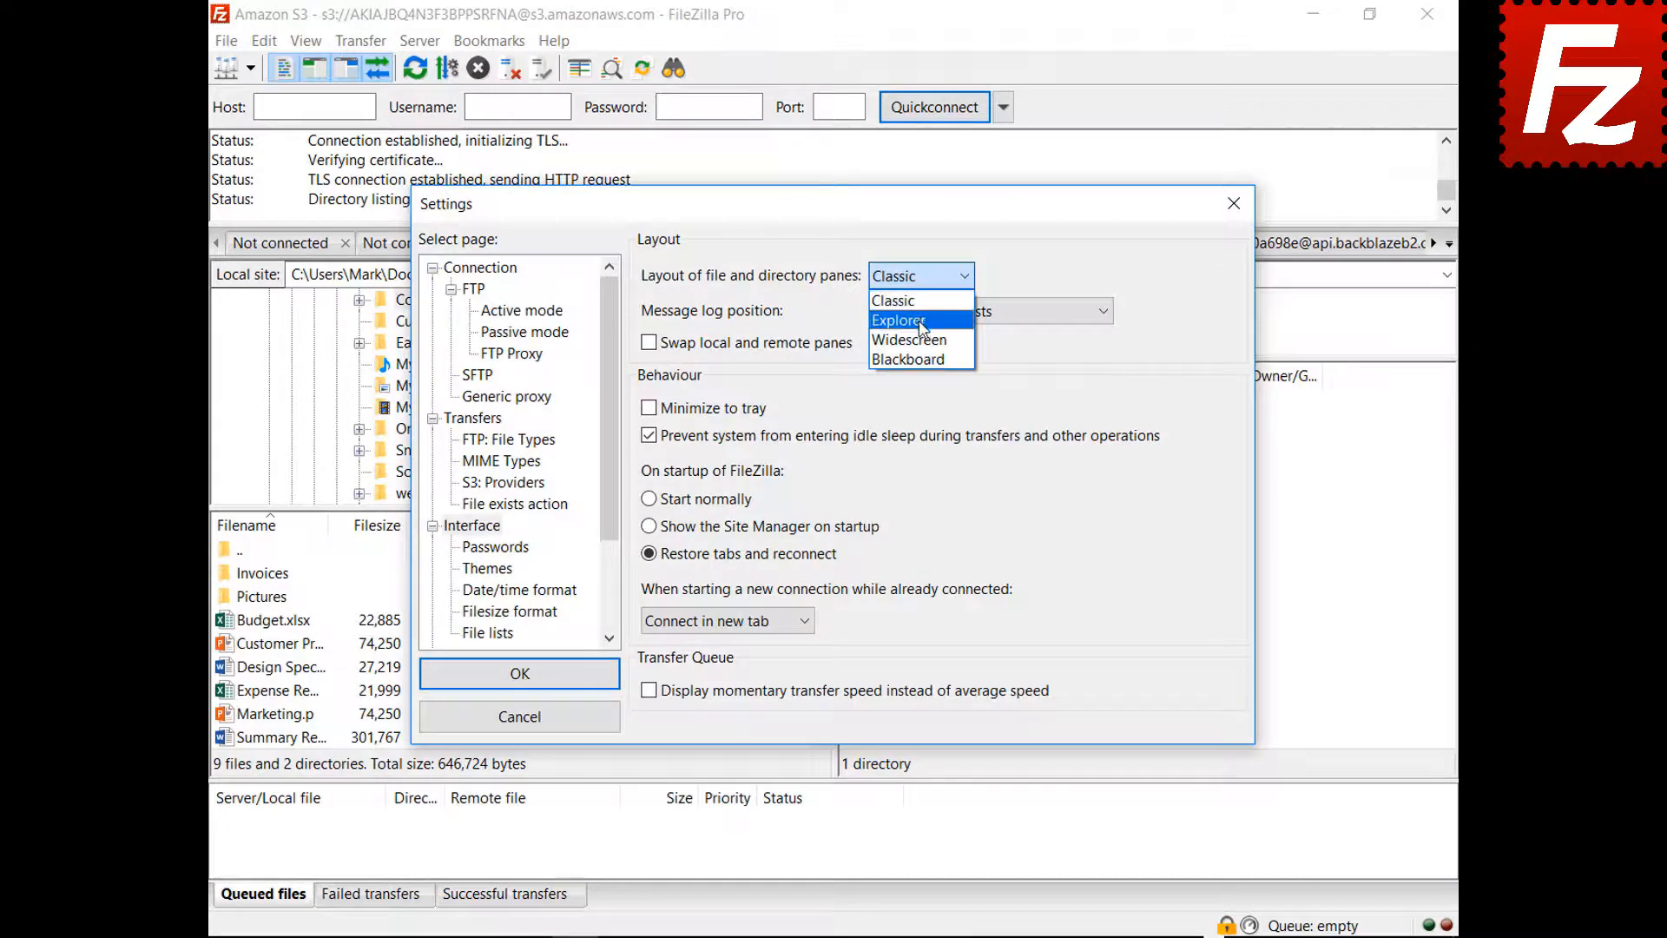
- Preview the Explorer, Widescreen and Blackboard pane layouts, then revert to Classic
{"action": "left_click", "coordinate": [919, 294]}
{"action": "left_click_drag", "start_coordinate": [848, 212], "coordinate": [878, 937]}
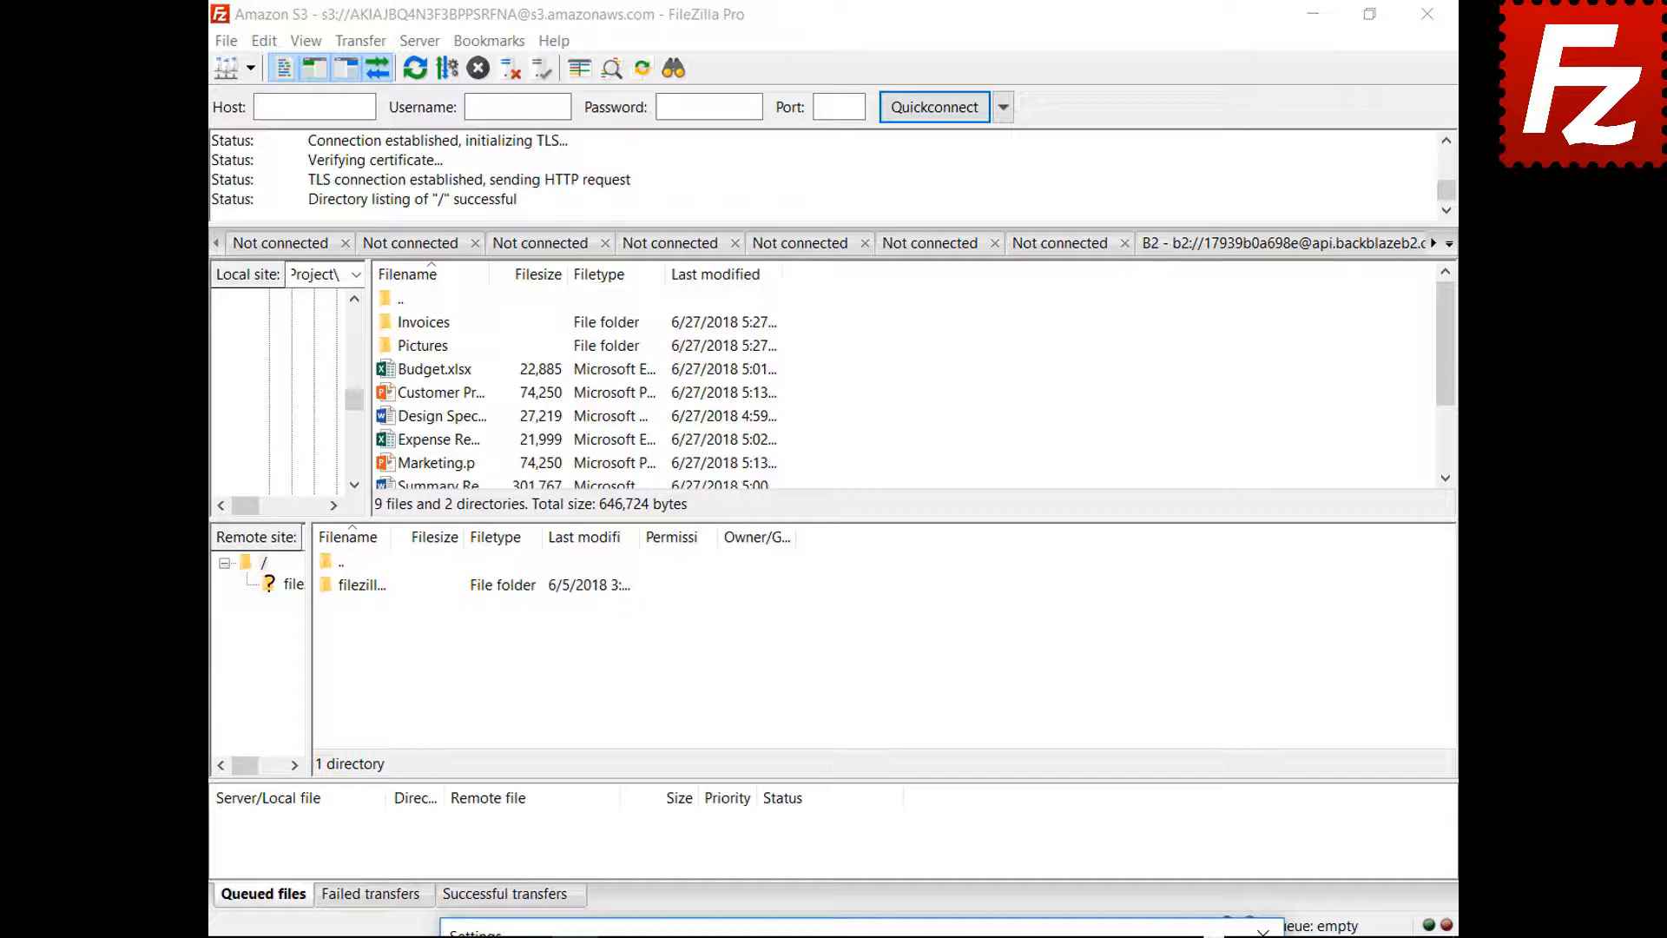
{"action": "left_click_drag", "start_coordinate": [877, 933], "coordinate": [830, 213]}
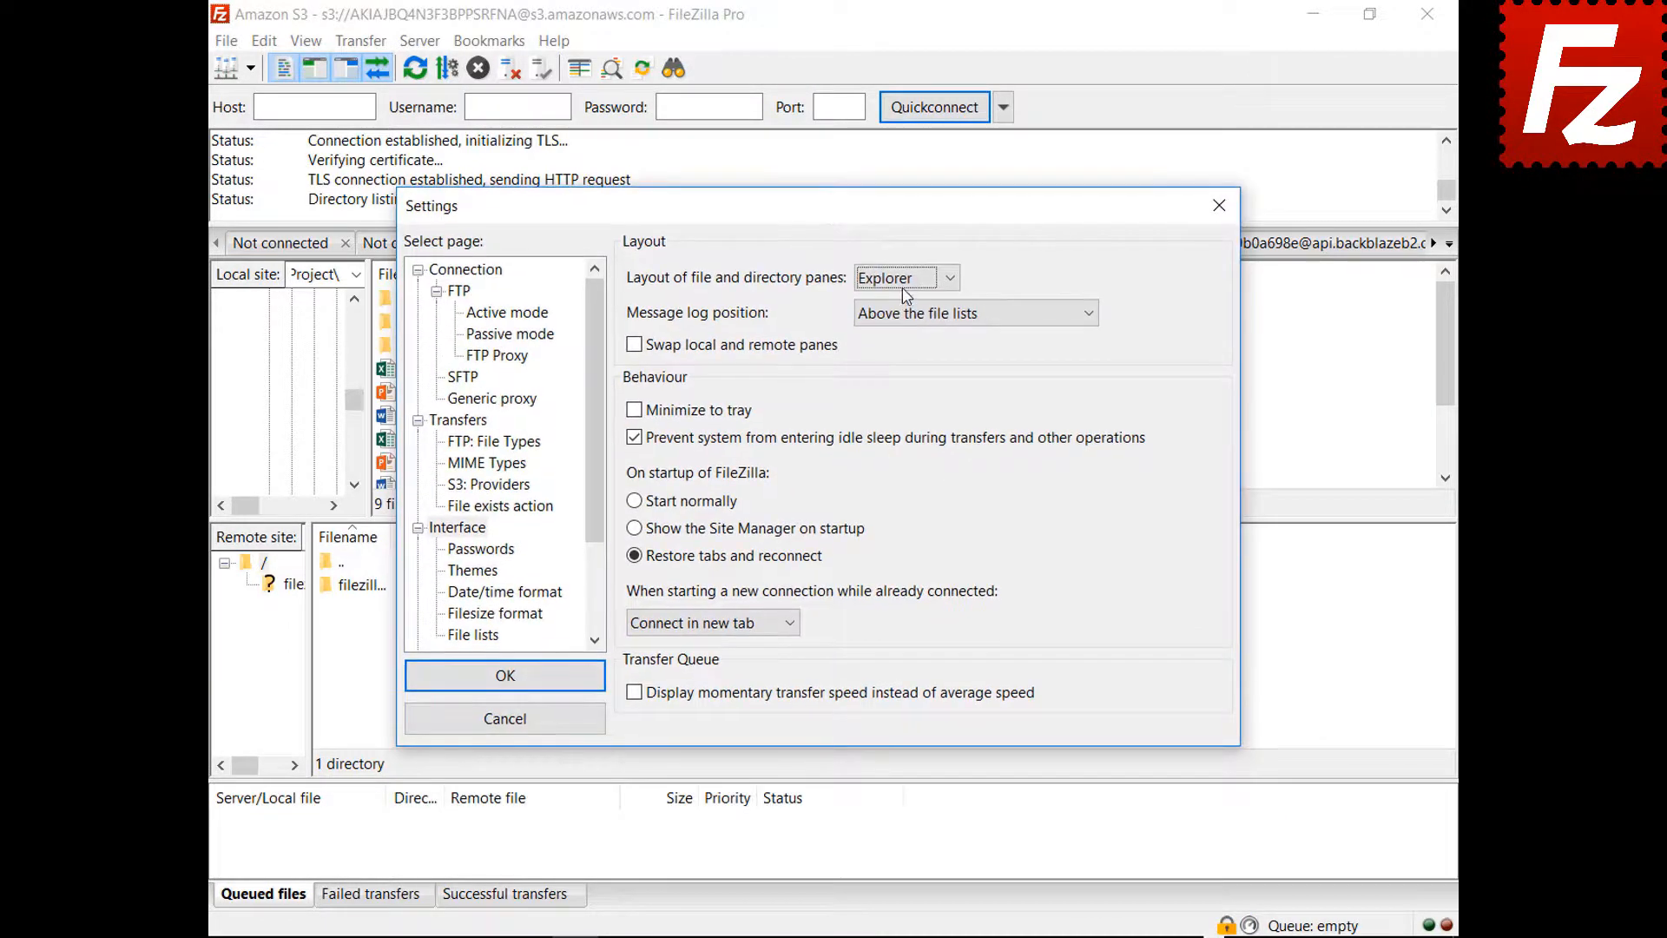
{"action": "left_click", "coordinate": [907, 279]}
{"action": "left_click", "coordinate": [900, 341]}
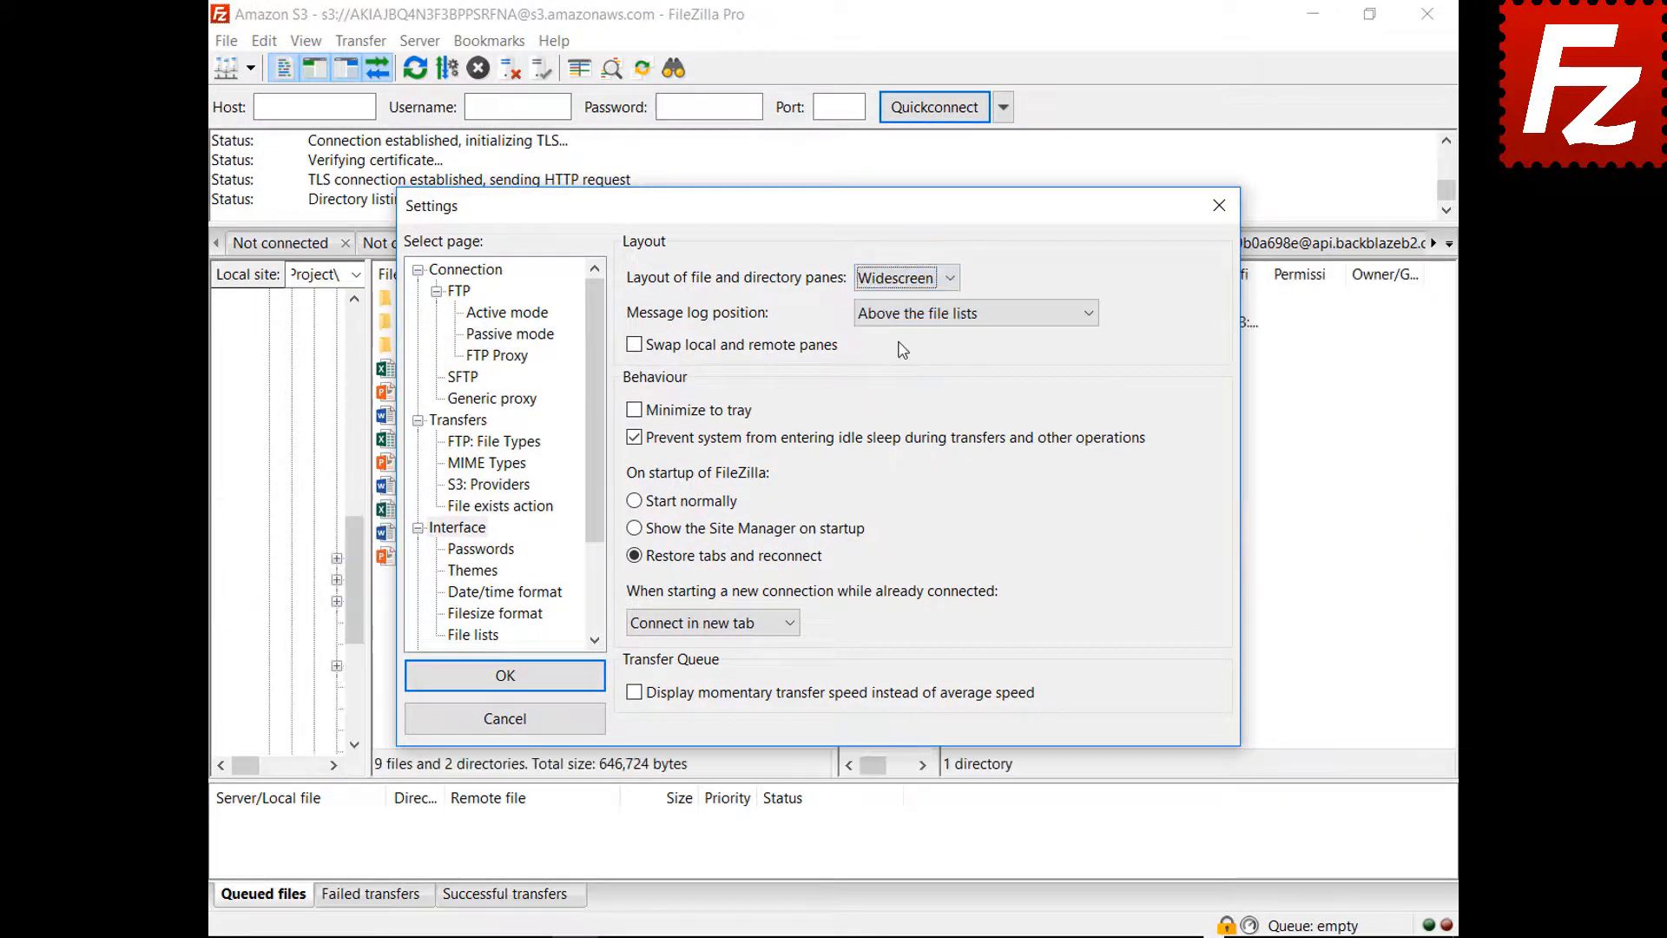
{"action": "mouse_move", "coordinate": [846, 206]}
{"action": "left_mouse_down"}
{"action": "mouse_move", "coordinate": [888, 928]}
{"action": "mouse_move", "coordinate": [833, 223]}
{"action": "left_mouse_up"}
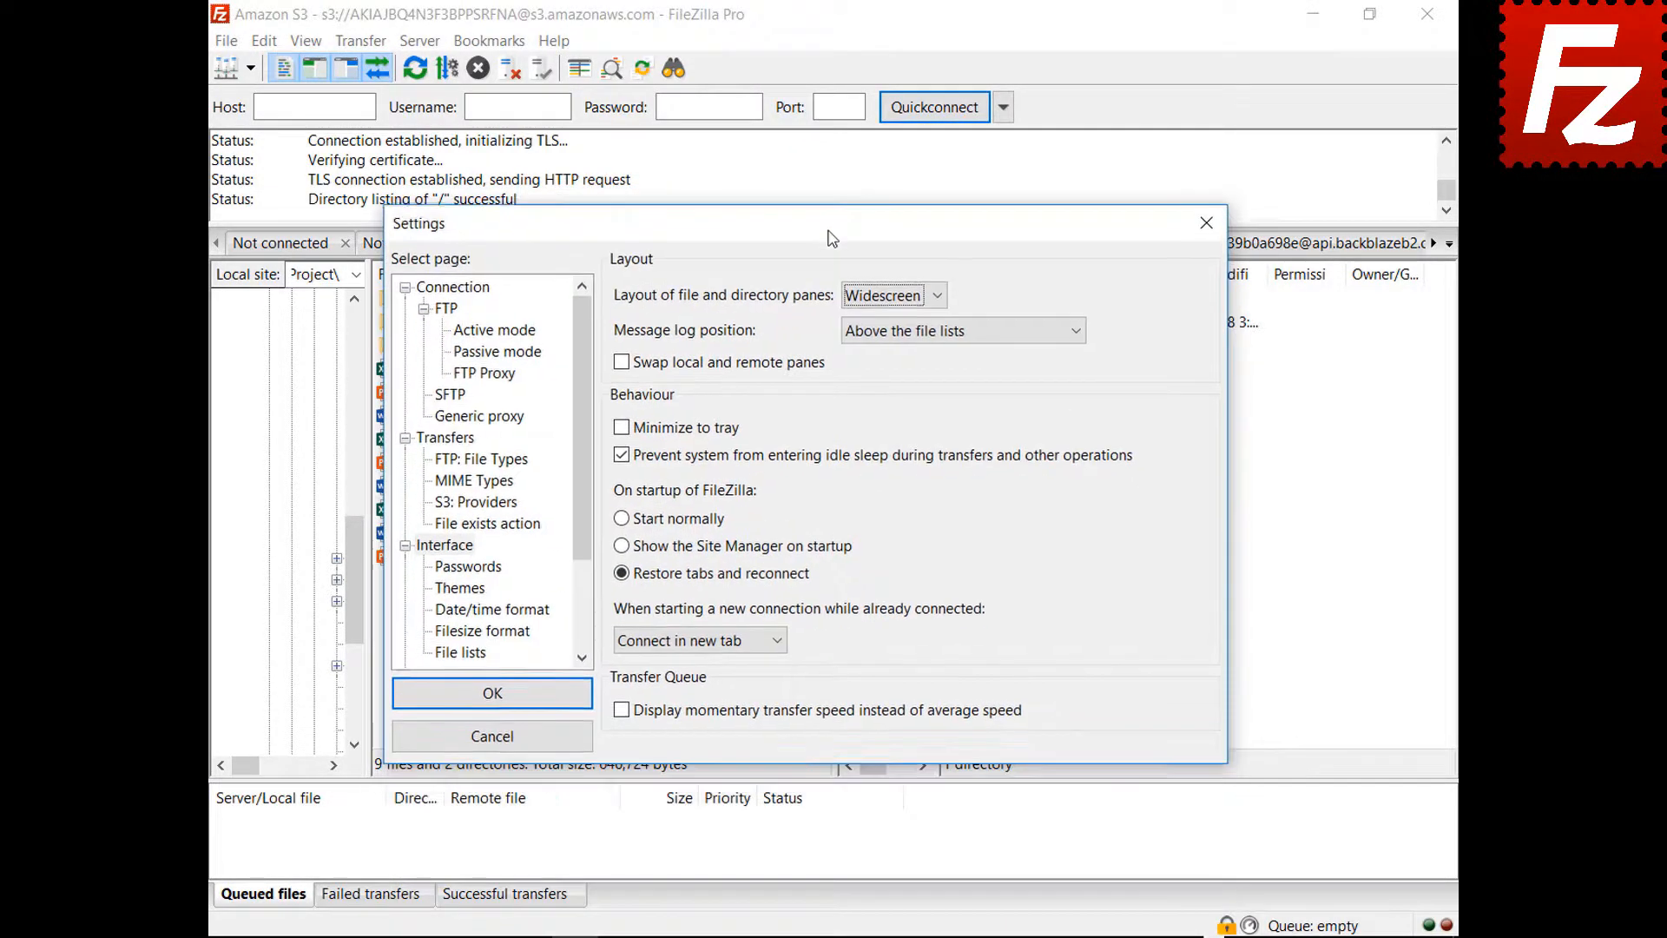
{"action": "left_click", "coordinate": [894, 295]}
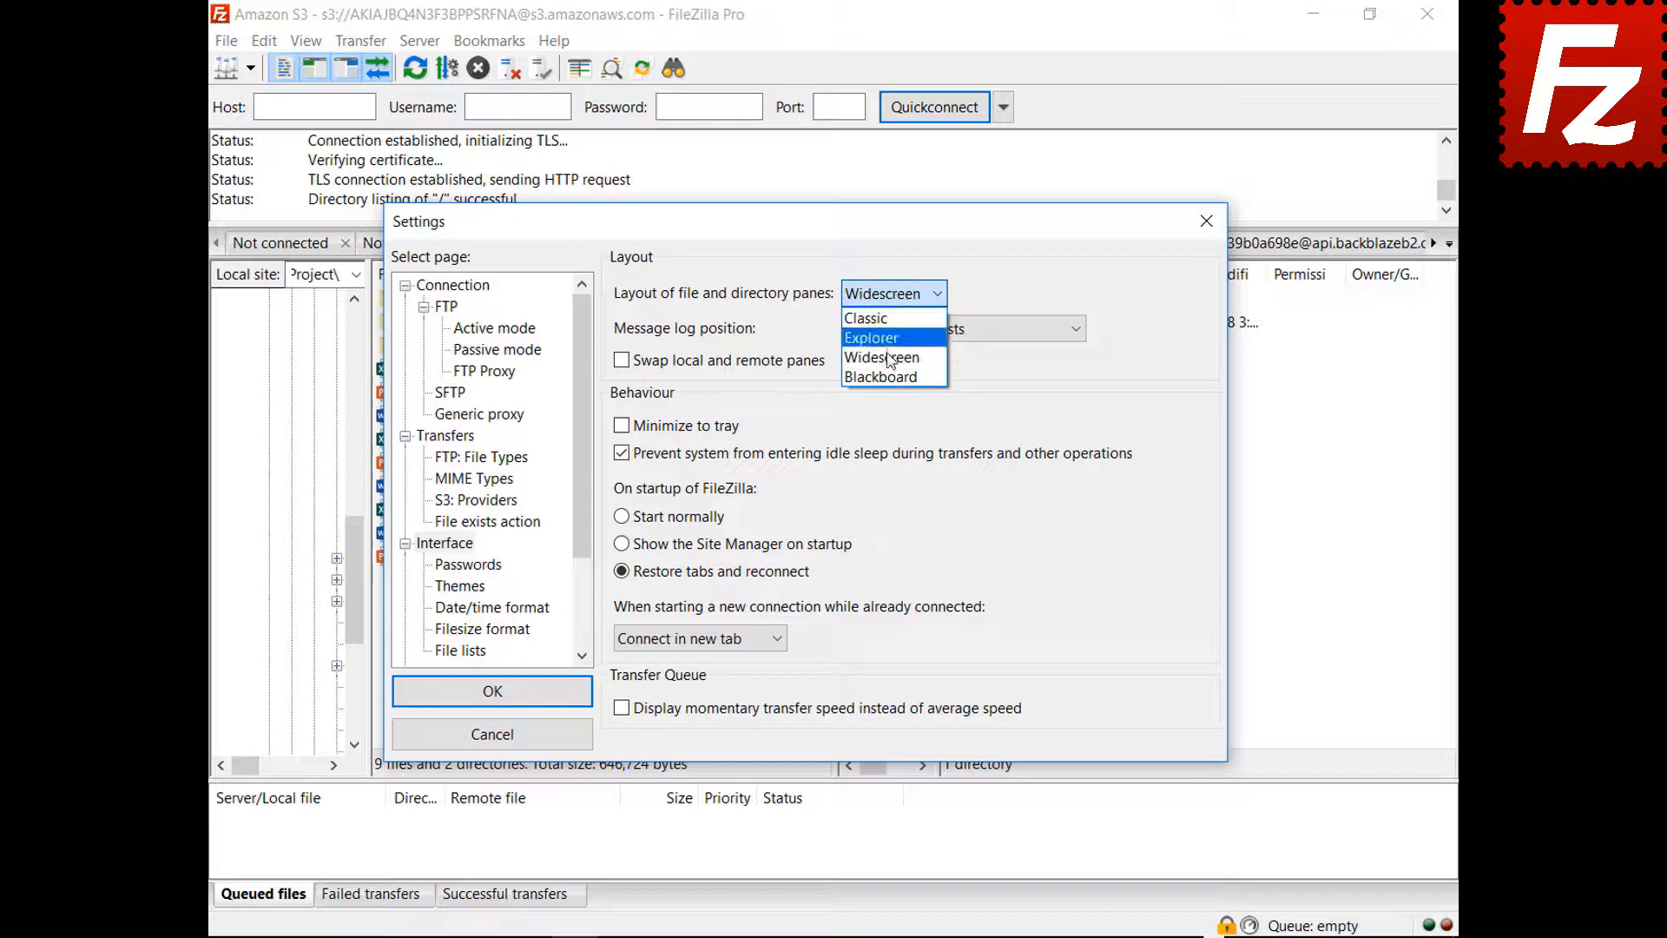
{"action": "left_click", "coordinate": [886, 378]}
{"action": "left_click_drag", "start_coordinate": [805, 232], "coordinate": [808, 937]}
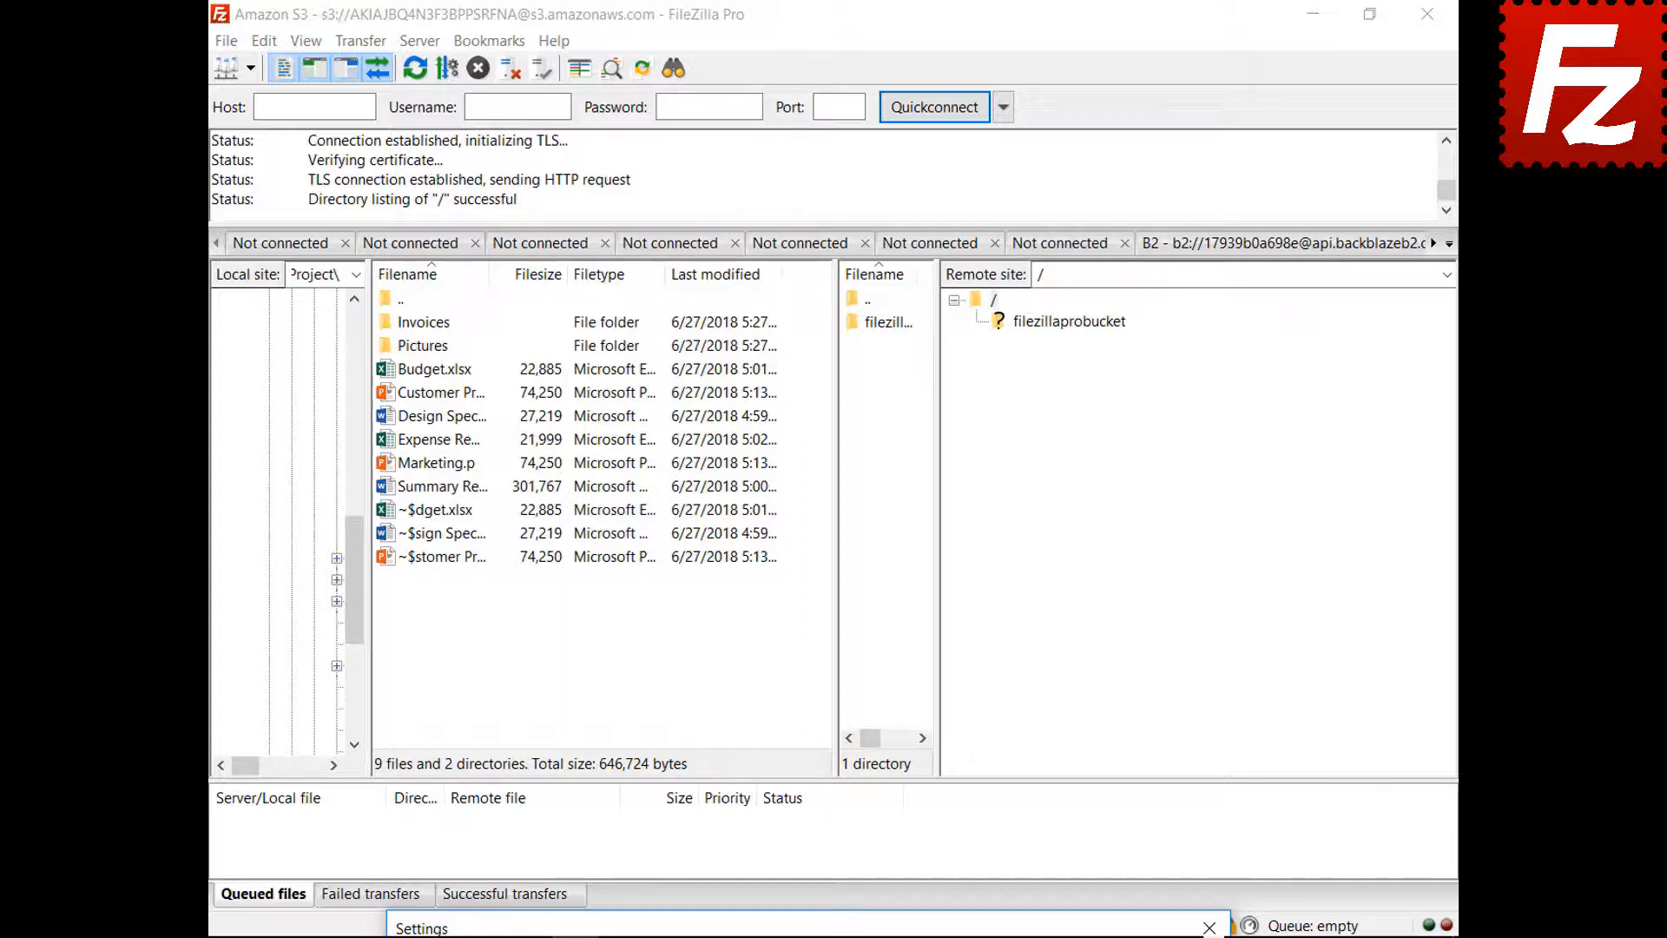
{"action": "left_click_drag", "start_coordinate": [781, 928], "coordinate": [741, 237]}
{"action": "left_click", "coordinate": [853, 309]}
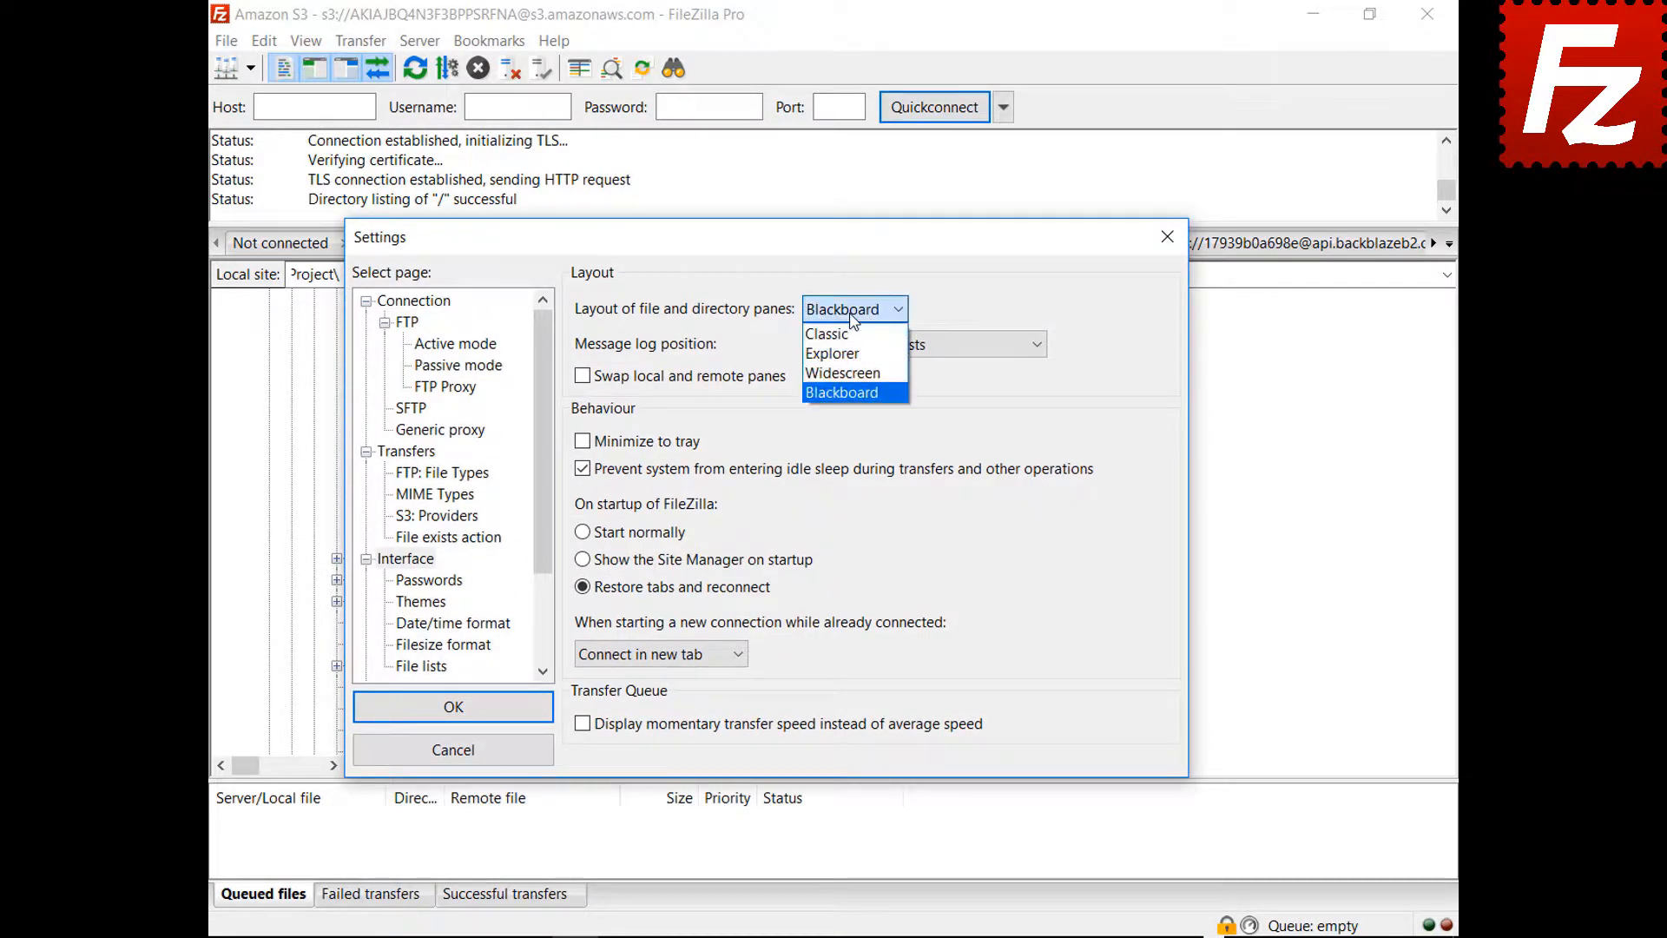
{"action": "left_click", "coordinate": [849, 337]}
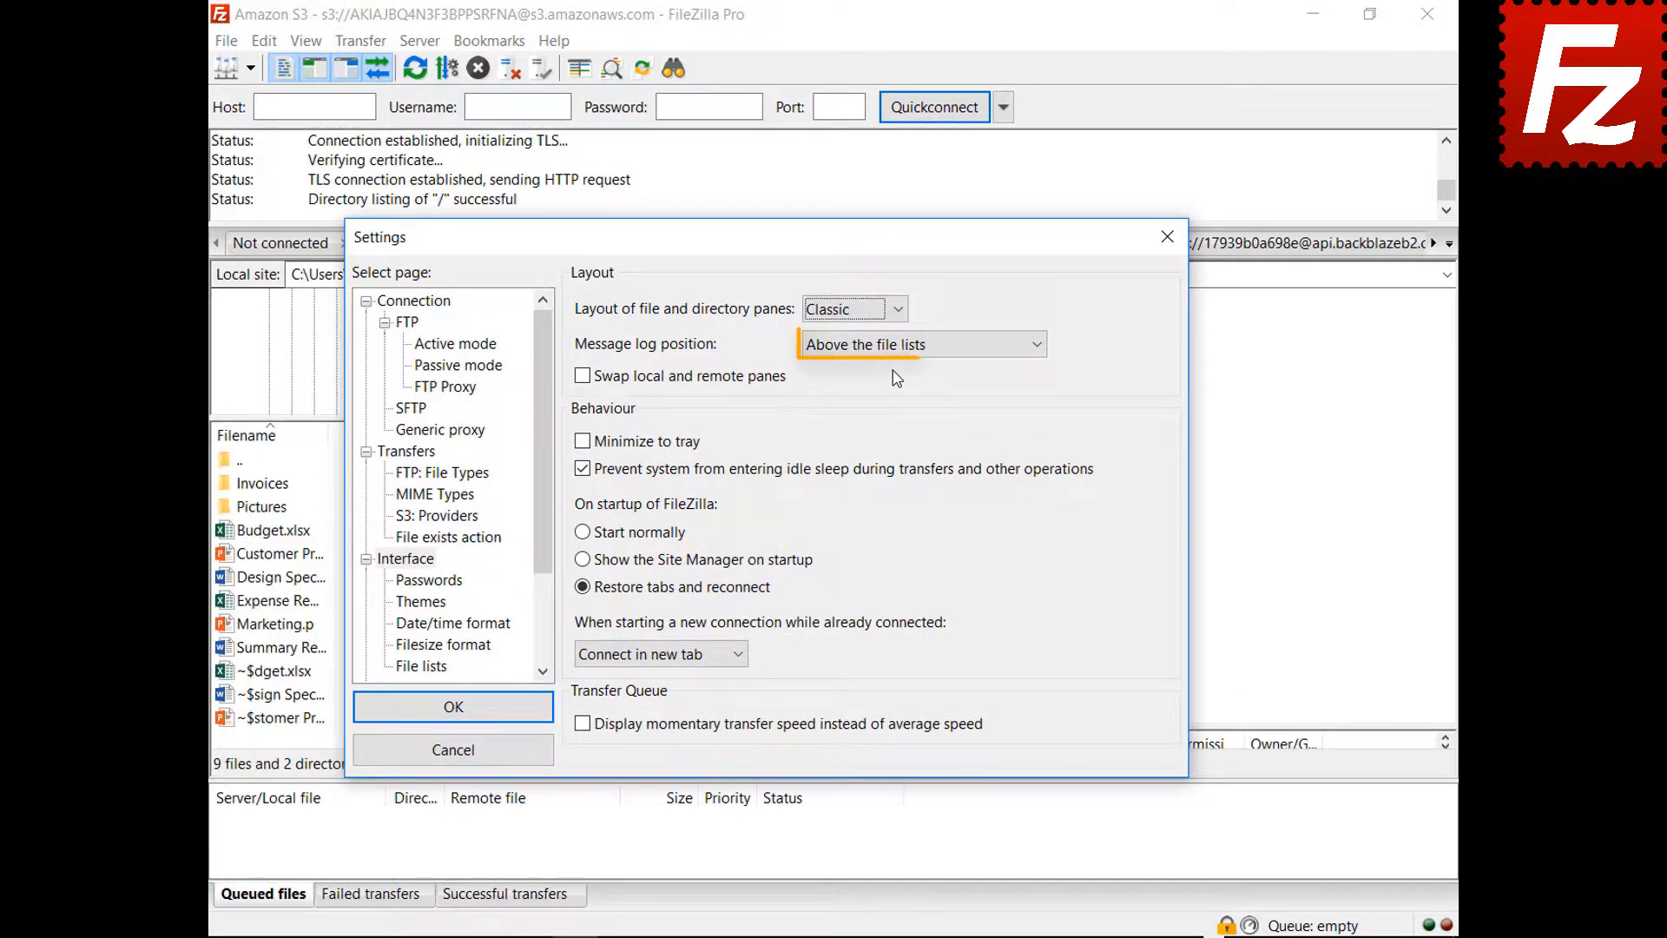
- Set the message log position to 'As tab in the transfer queue pane'
{"action": "left_click", "coordinate": [897, 347]}
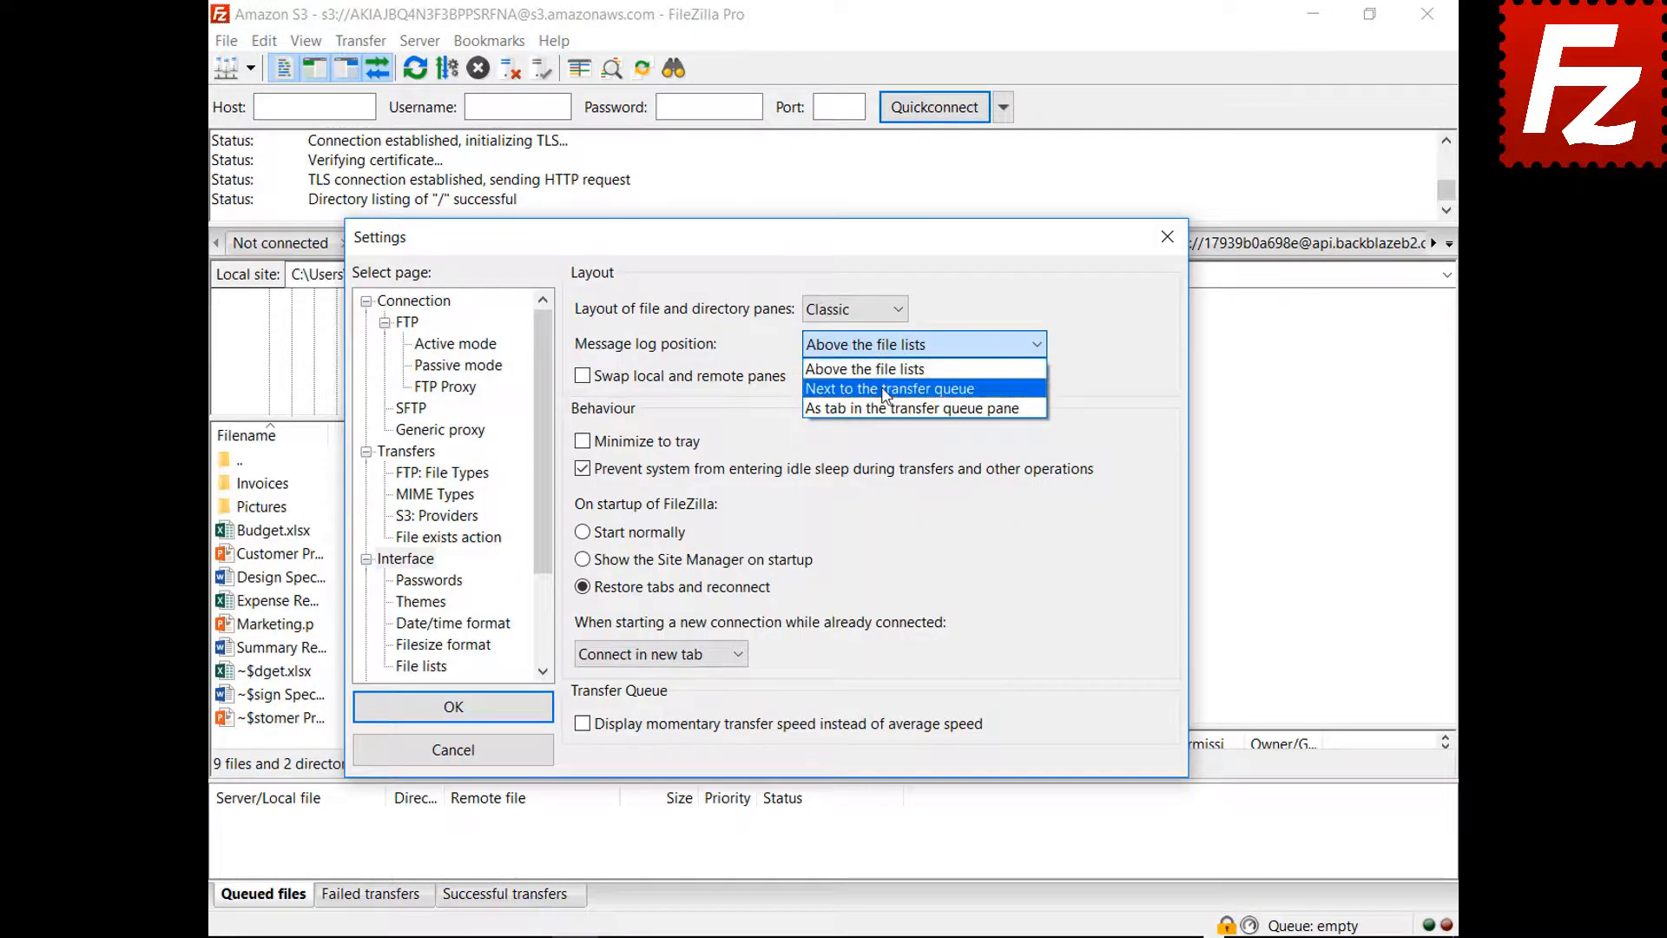
{"action": "left_click", "coordinate": [894, 357]}
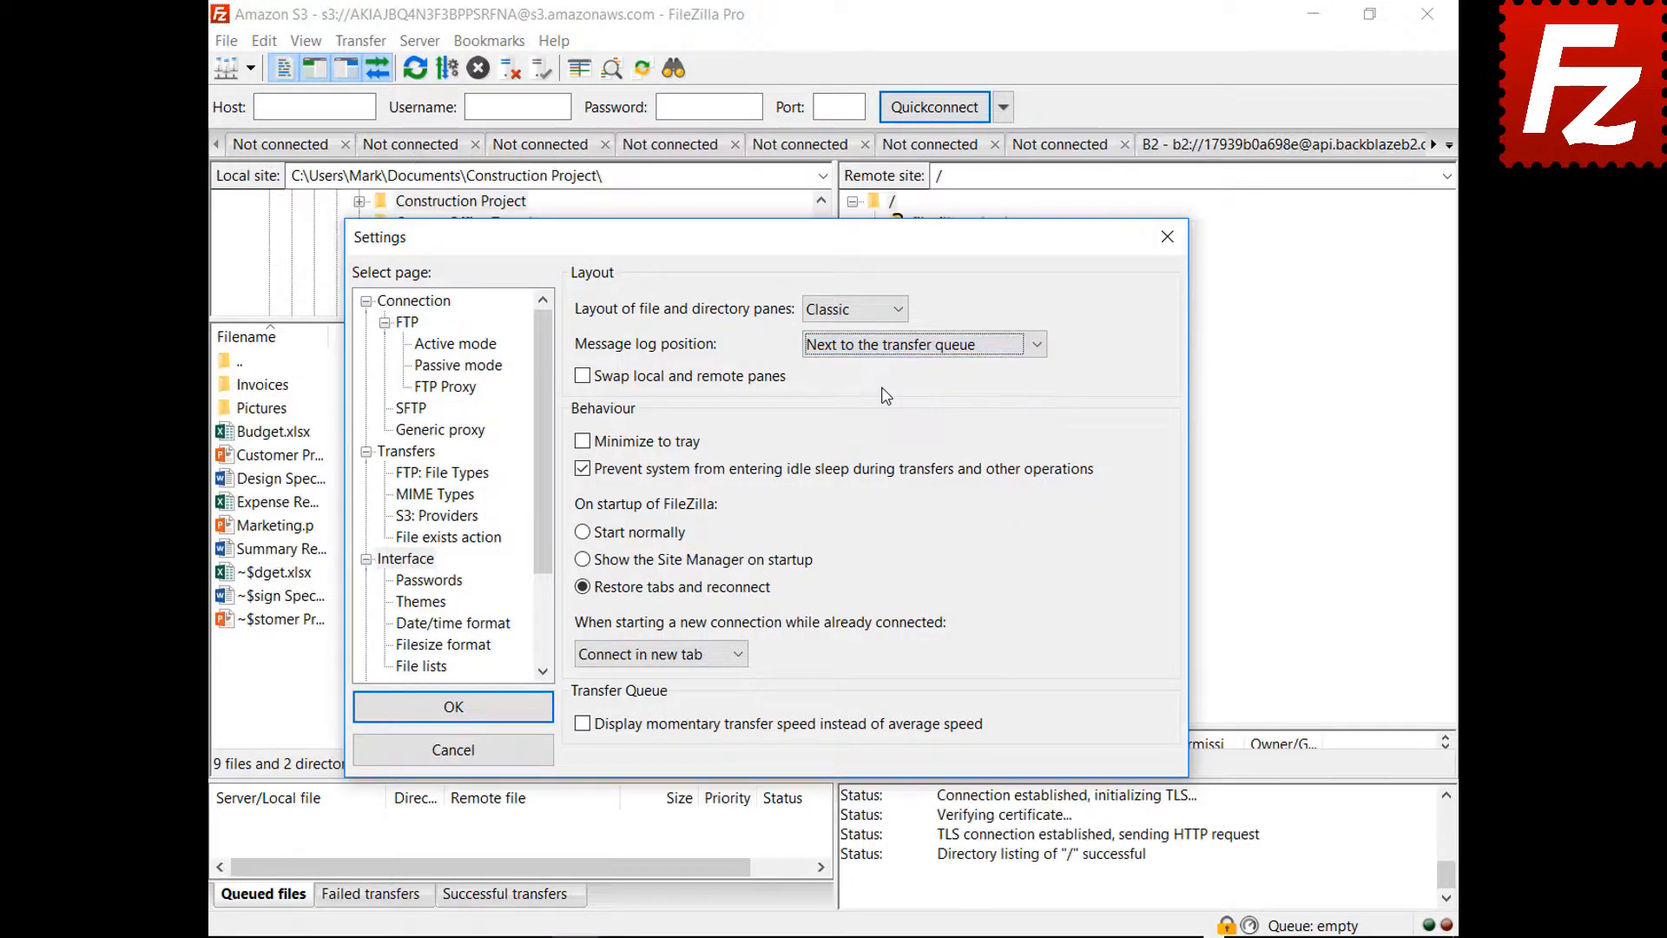
{"action": "left_click_drag", "start_coordinate": [775, 252], "coordinate": [810, 175]}
{"action": "left_click", "coordinate": [961, 280]}
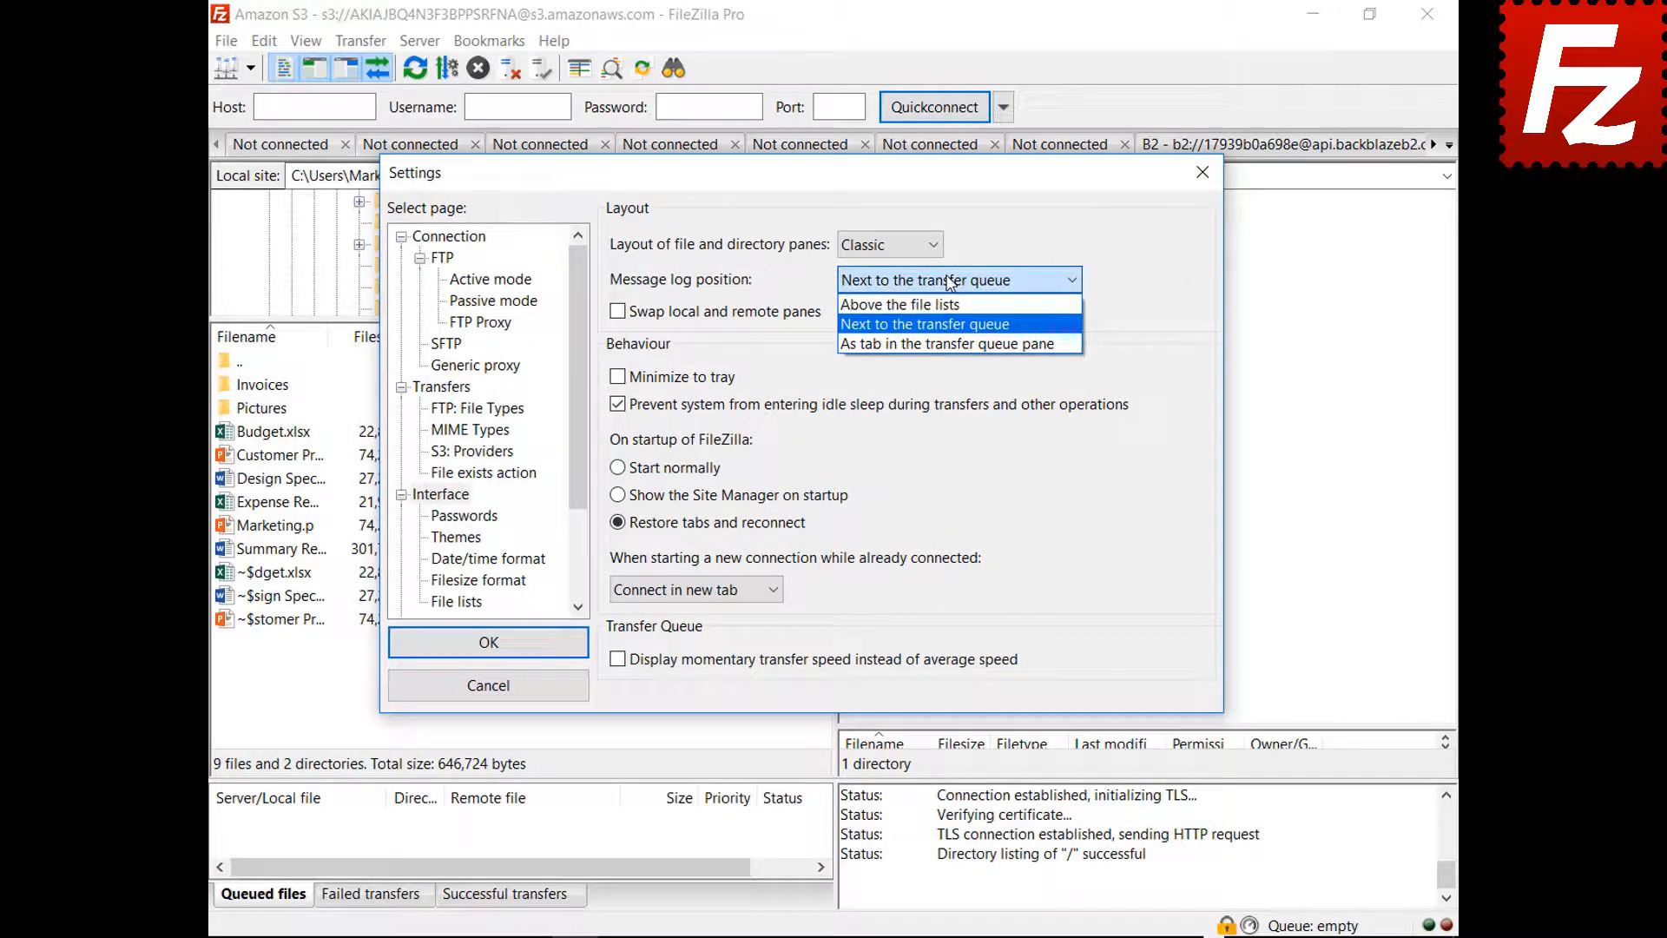
{"action": "left_click", "coordinate": [942, 344]}
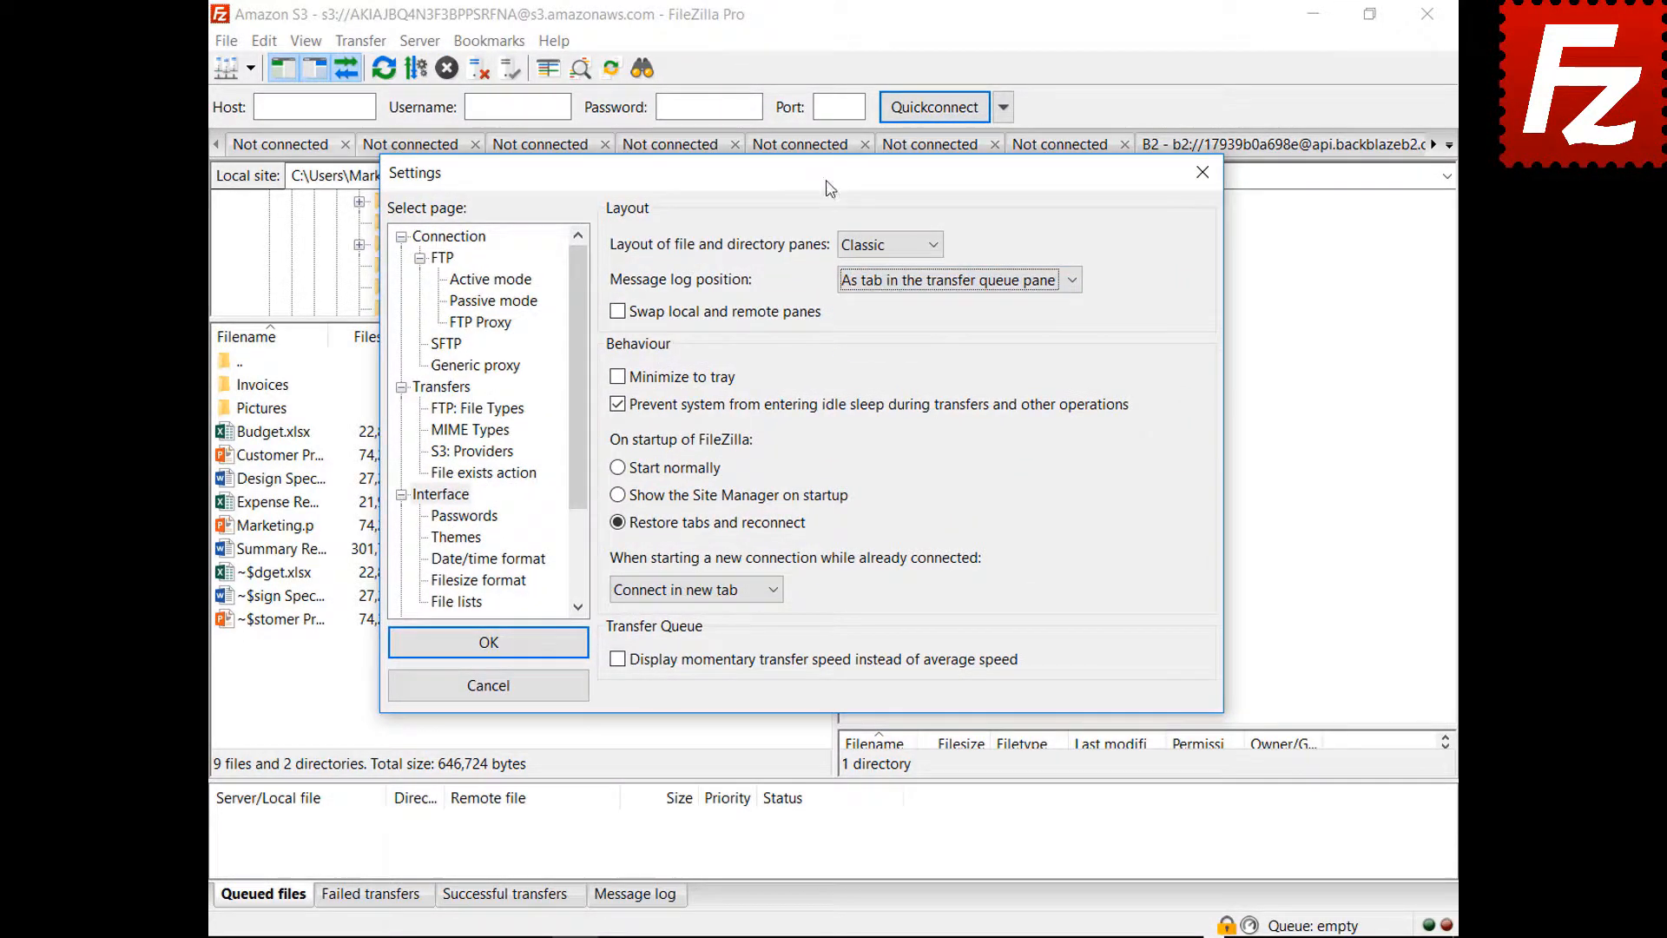
{"action": "left_click_drag", "start_coordinate": [829, 182], "coordinate": [859, 937]}
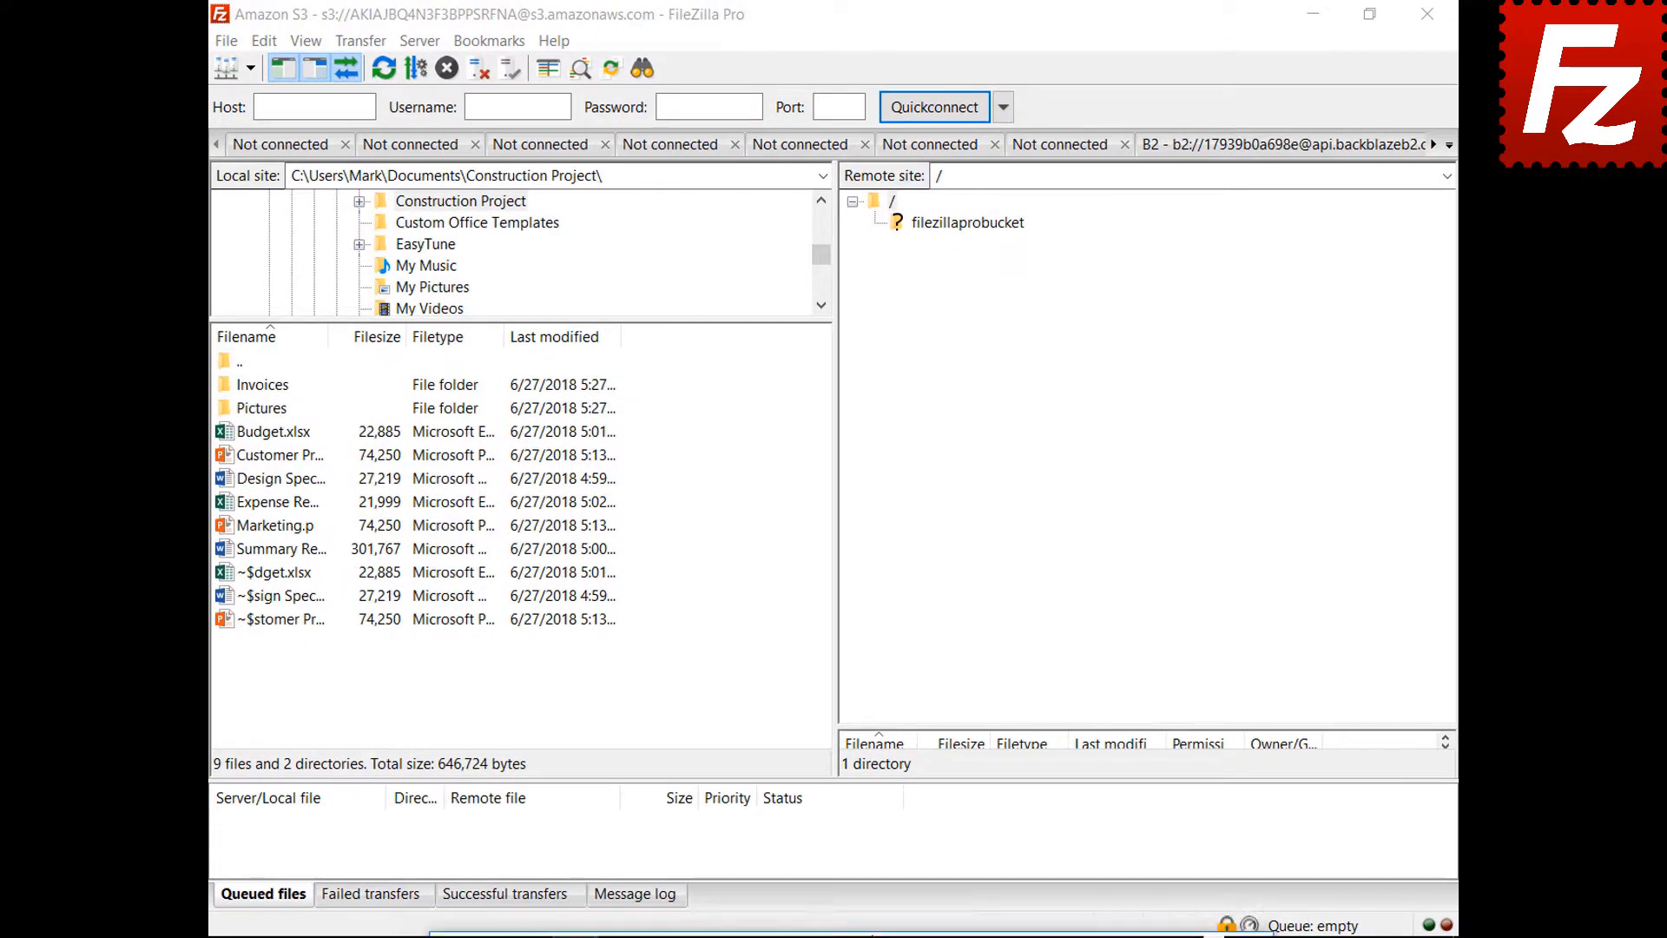
{"action": "left_click_drag", "start_coordinate": [658, 923], "coordinate": [875, 217]}
- Enable Minimize to tray, verify the window hides to and restores from the tray, and reopen Settings
{"action": "left_click", "coordinate": [667, 427]}
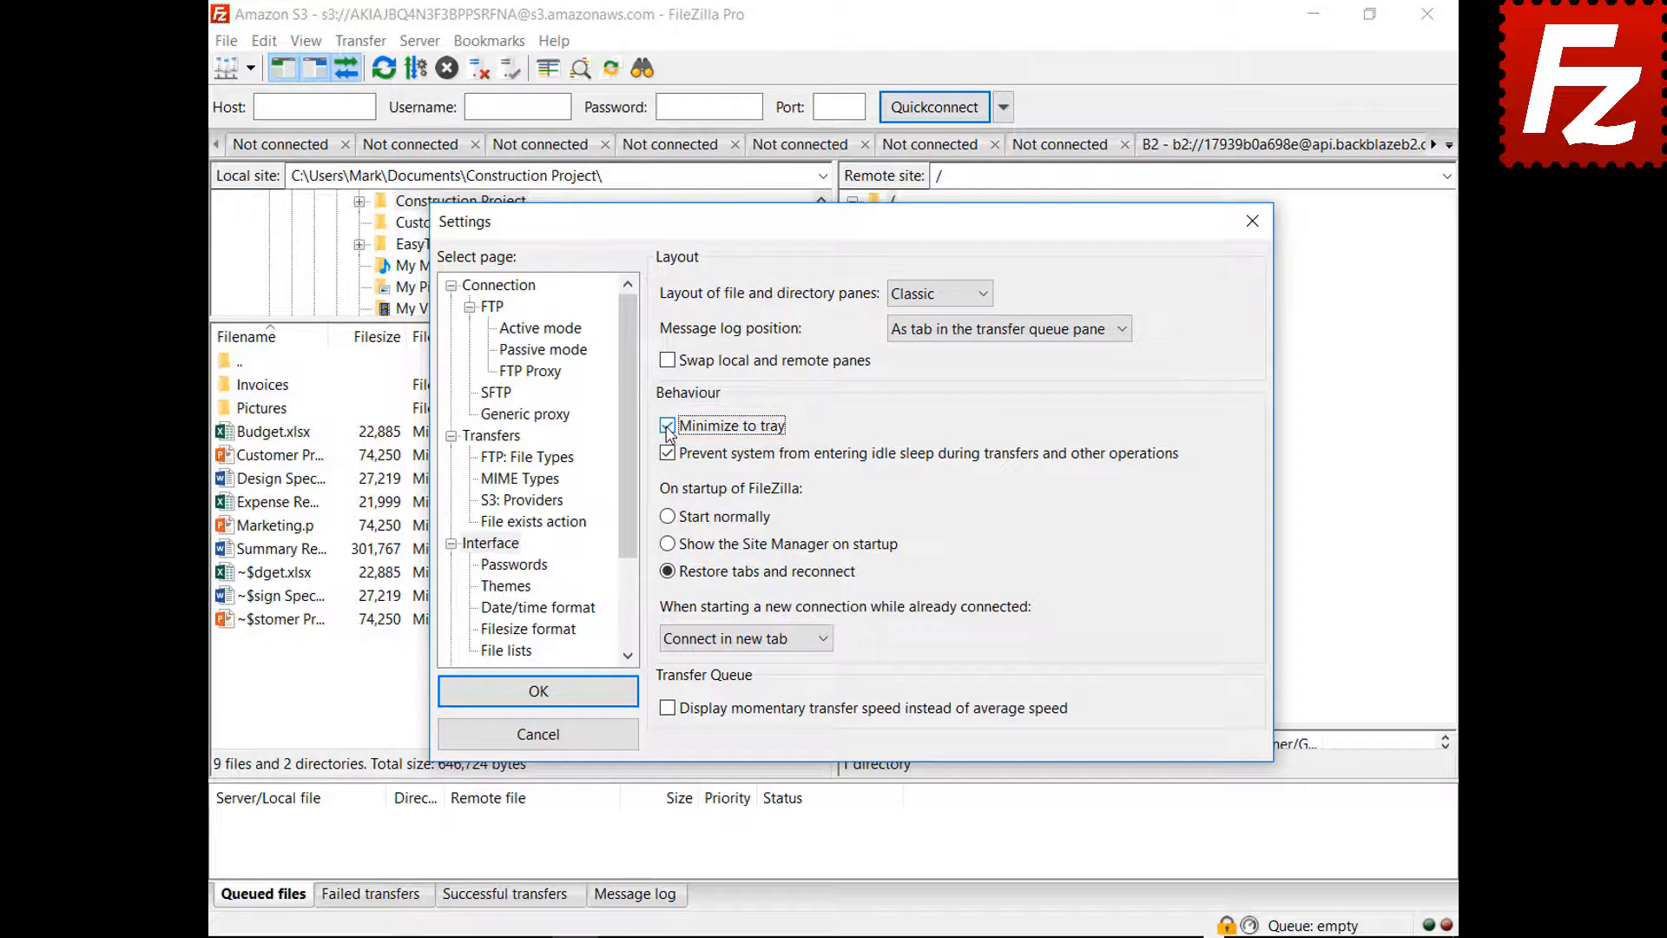
{"action": "left_click", "coordinate": [537, 692]}
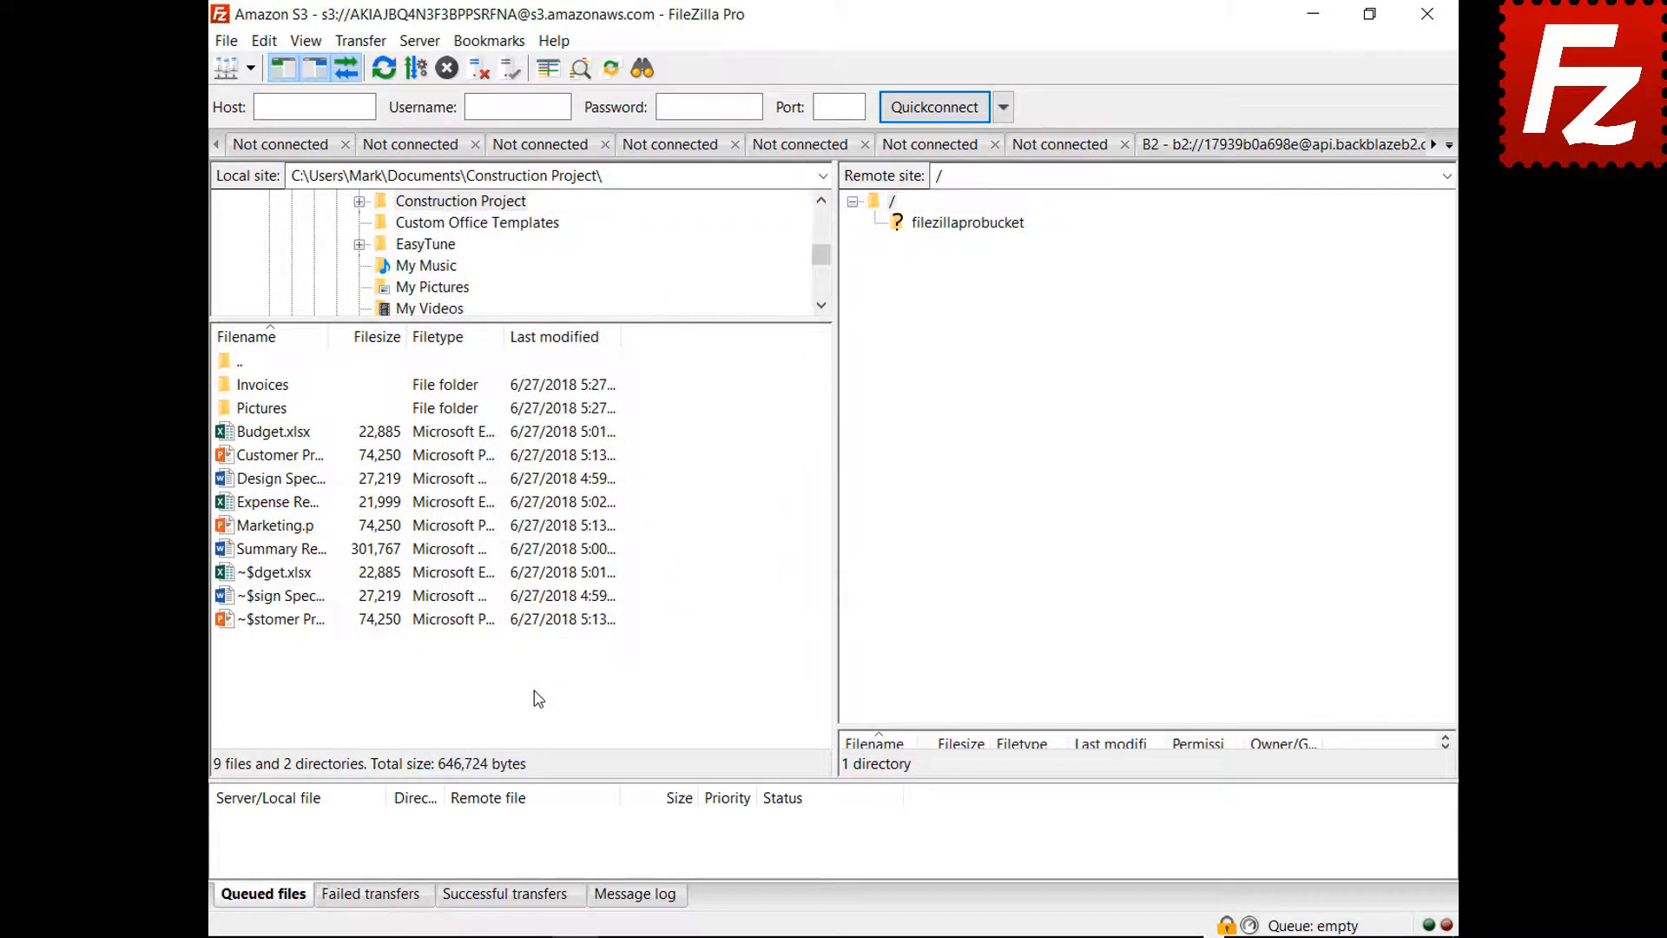
{"action": "left_click", "coordinate": [1313, 14]}
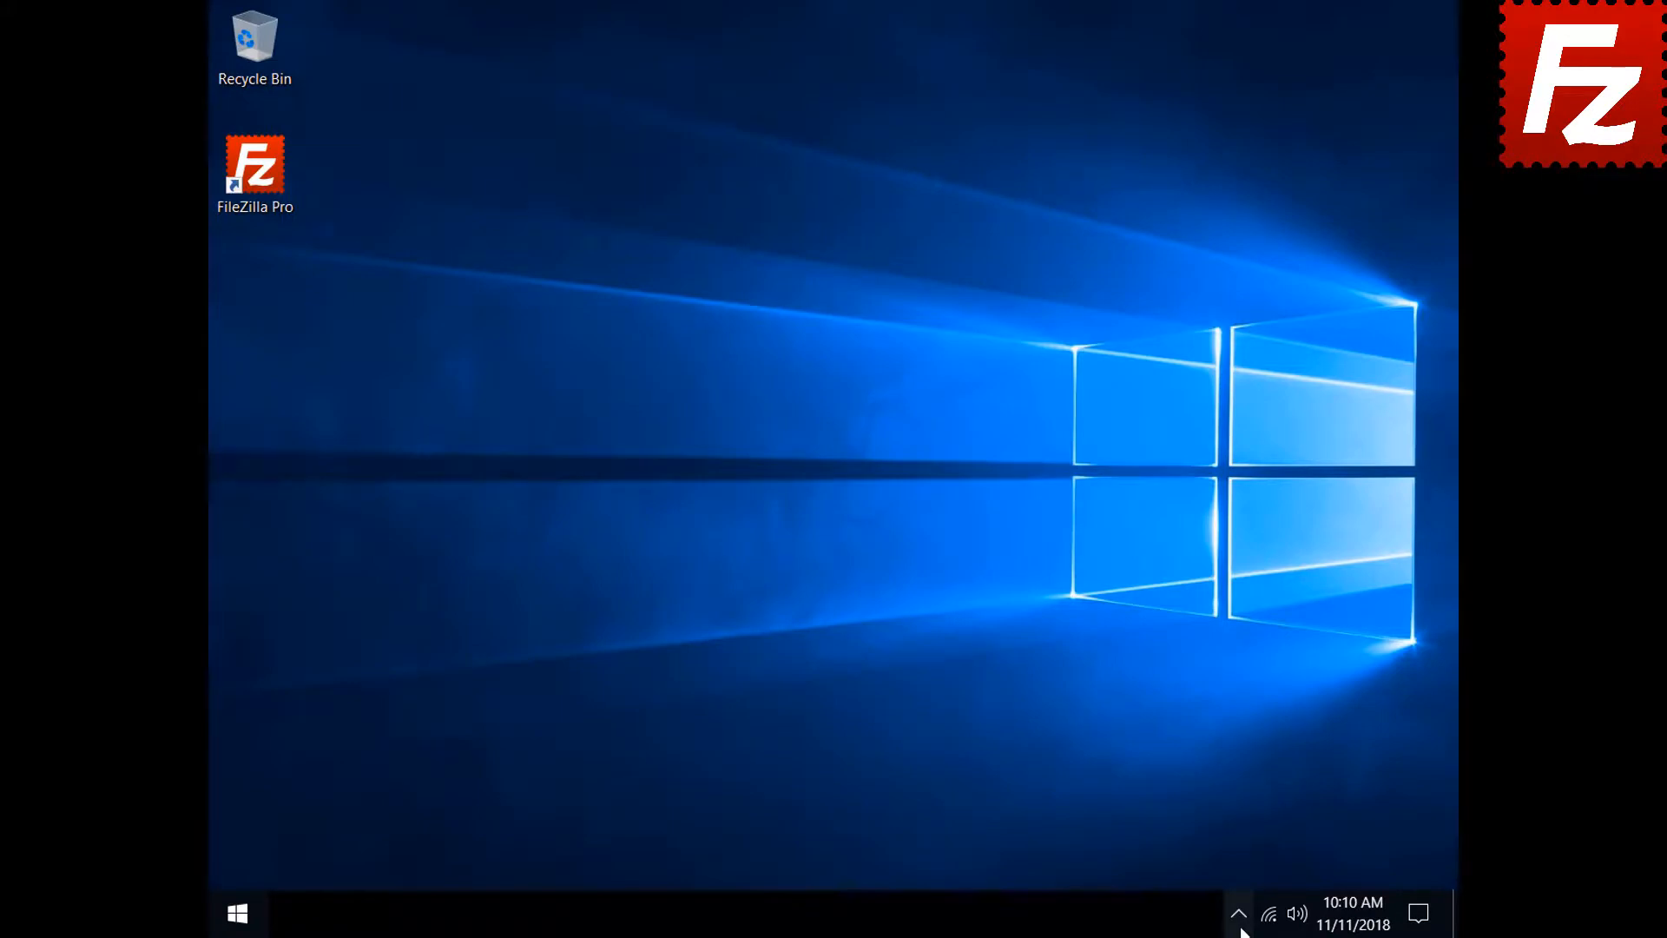
{"action": "left_click", "coordinate": [1240, 927]}
{"action": "left_click", "coordinate": [1255, 868]}
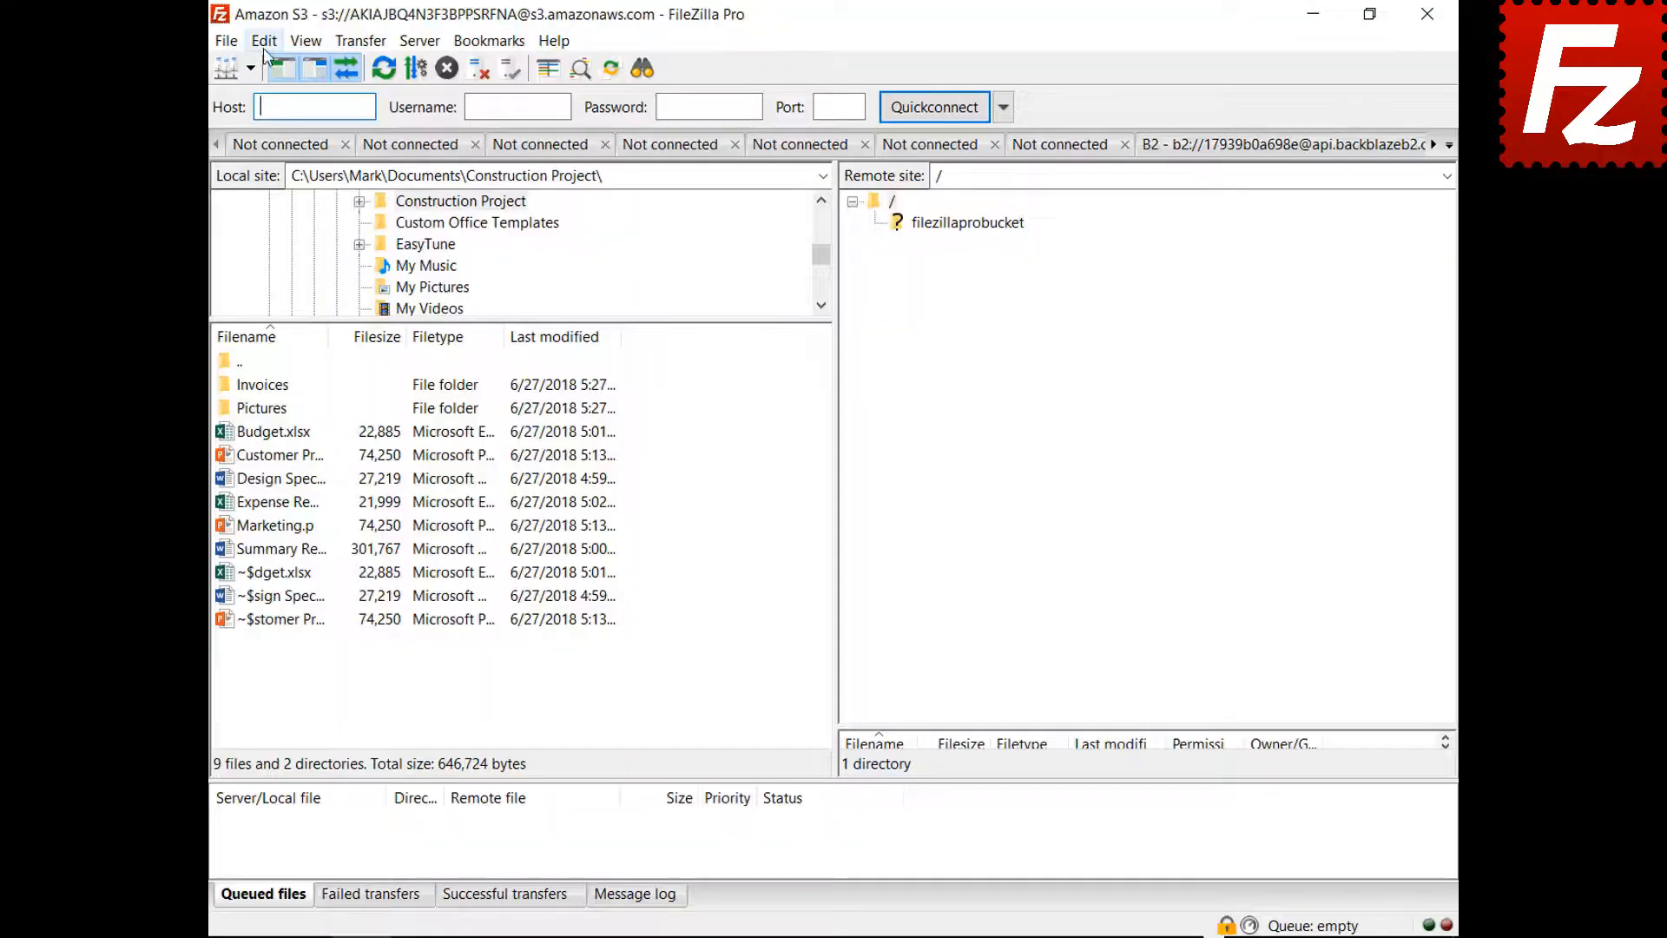
{"action": "left_click", "coordinate": [265, 42]}
{"action": "left_click", "coordinate": [278, 119]}
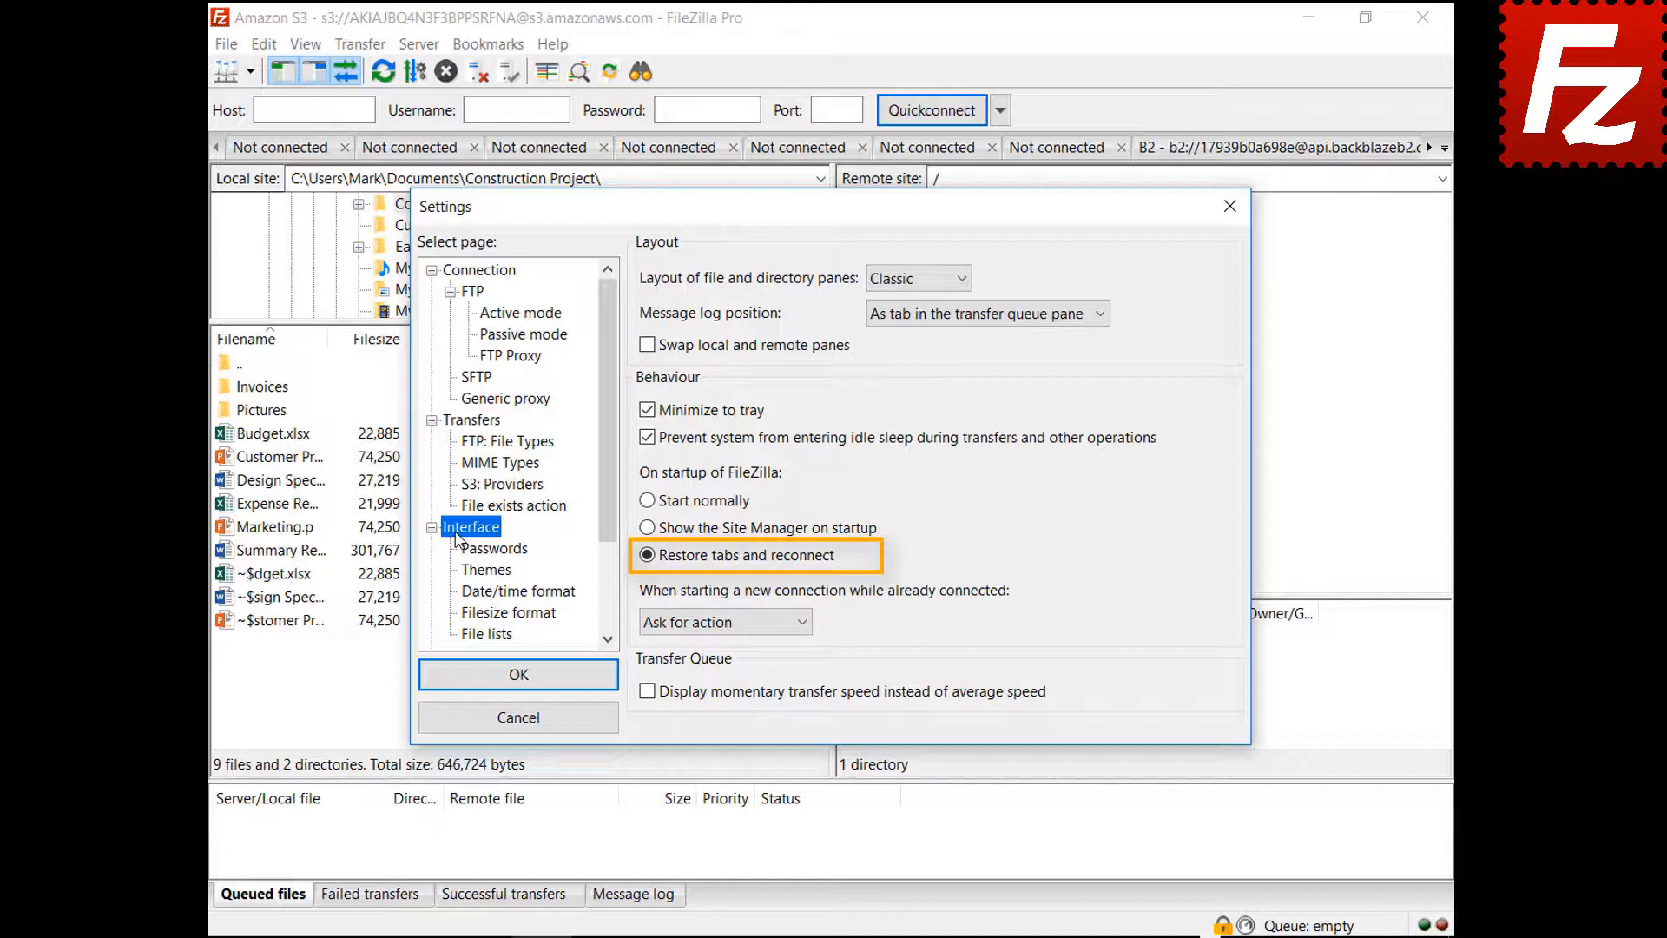
- Make new connections started while already connected open in the current tab instead of a new tab
{"action": "left_click", "coordinate": [715, 623]}
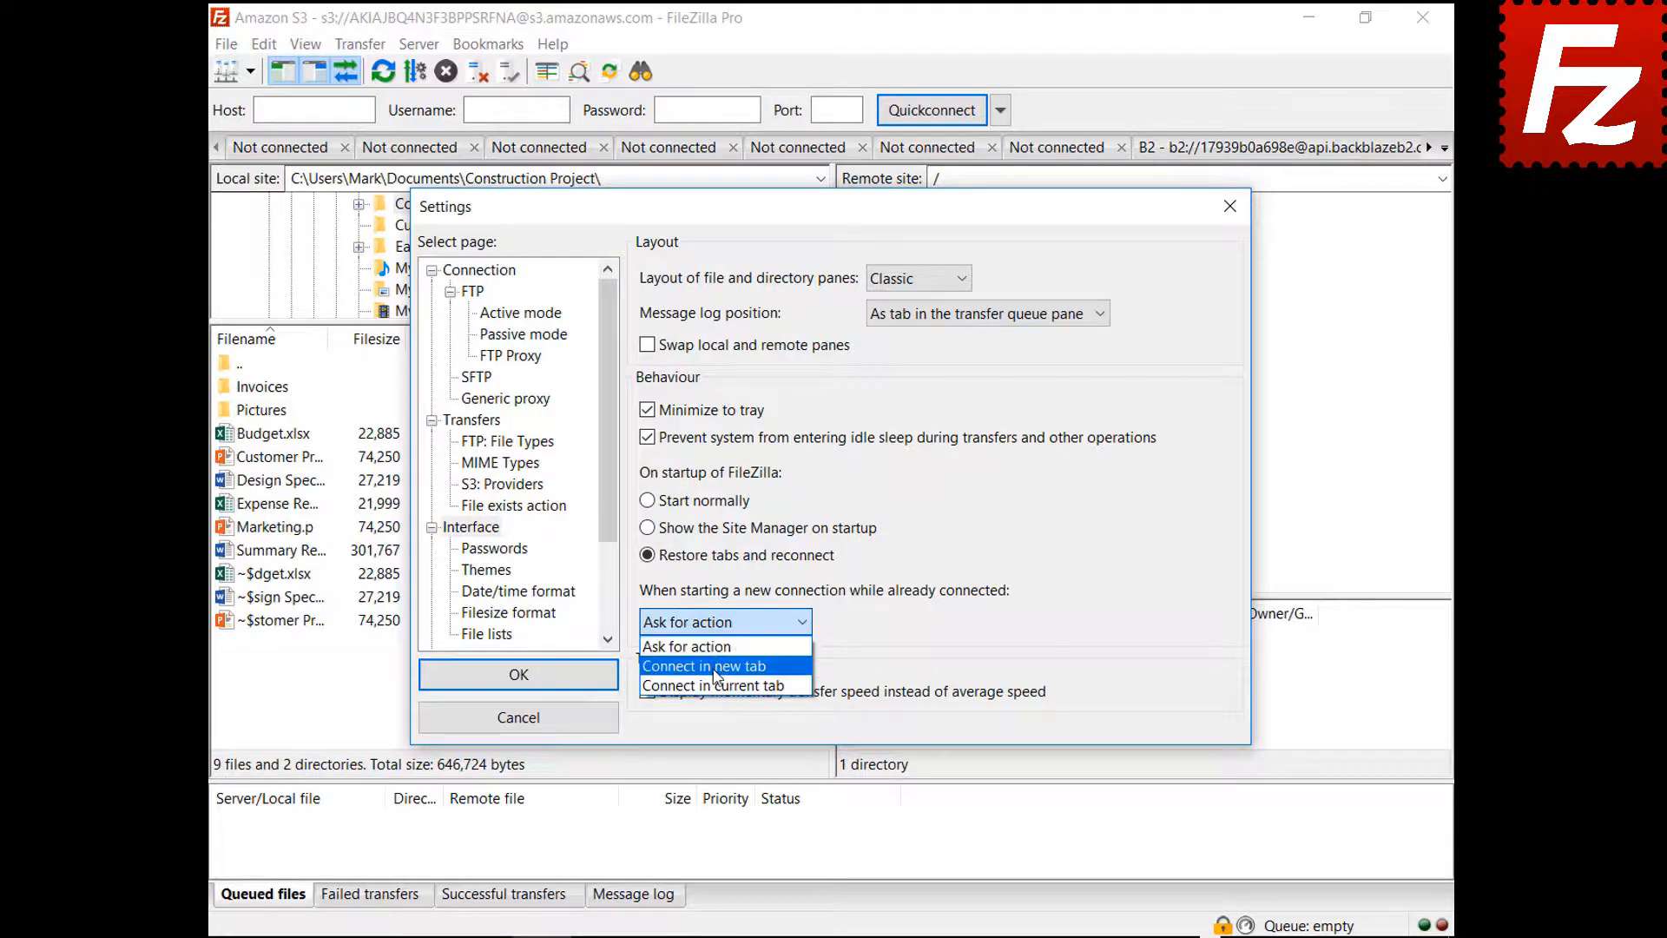
{"action": "left_click", "coordinate": [710, 666]}
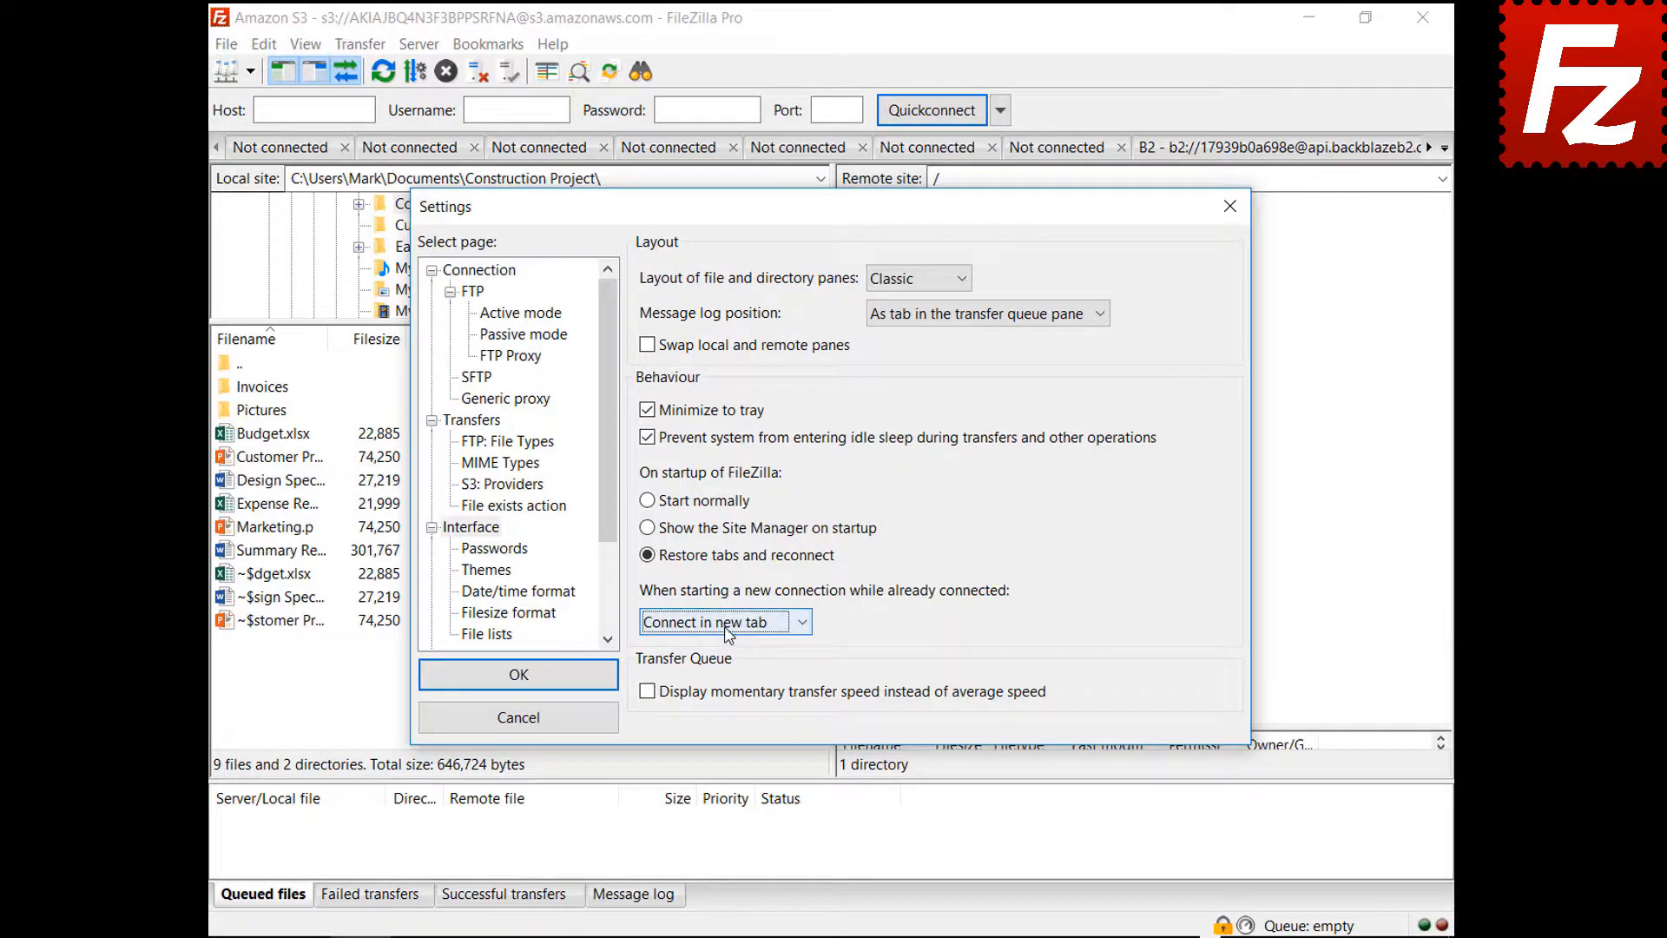
{"action": "left_click", "coordinate": [727, 625]}
{"action": "left_click", "coordinate": [735, 685]}
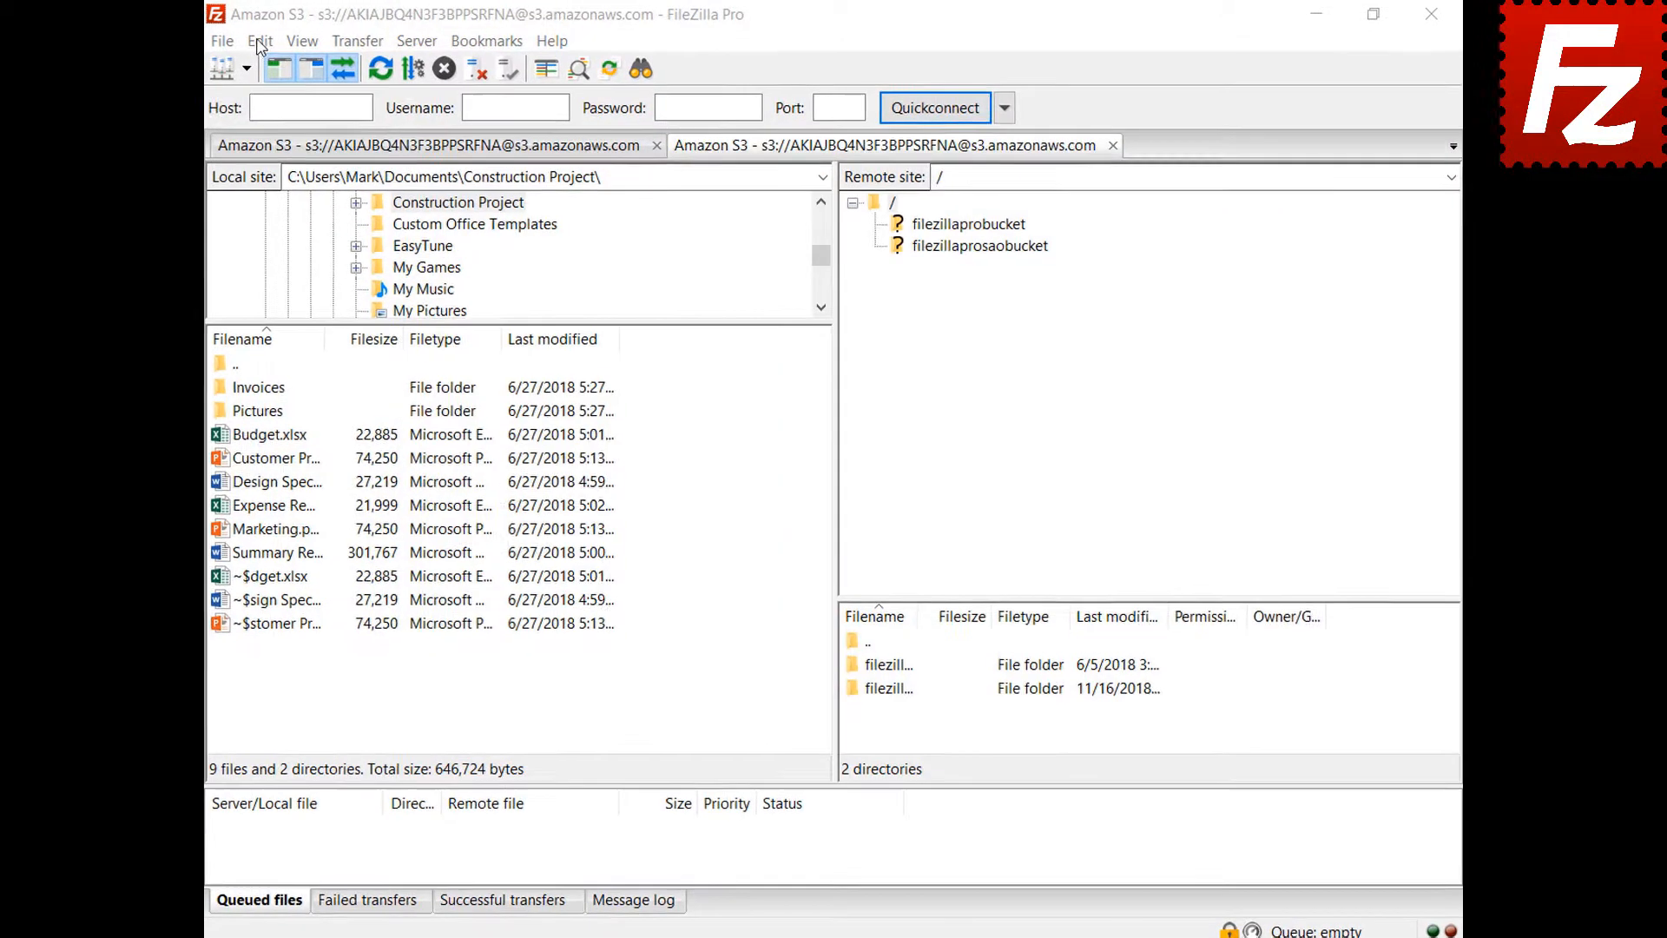
{"action": "left_click", "coordinate": [264, 44]}
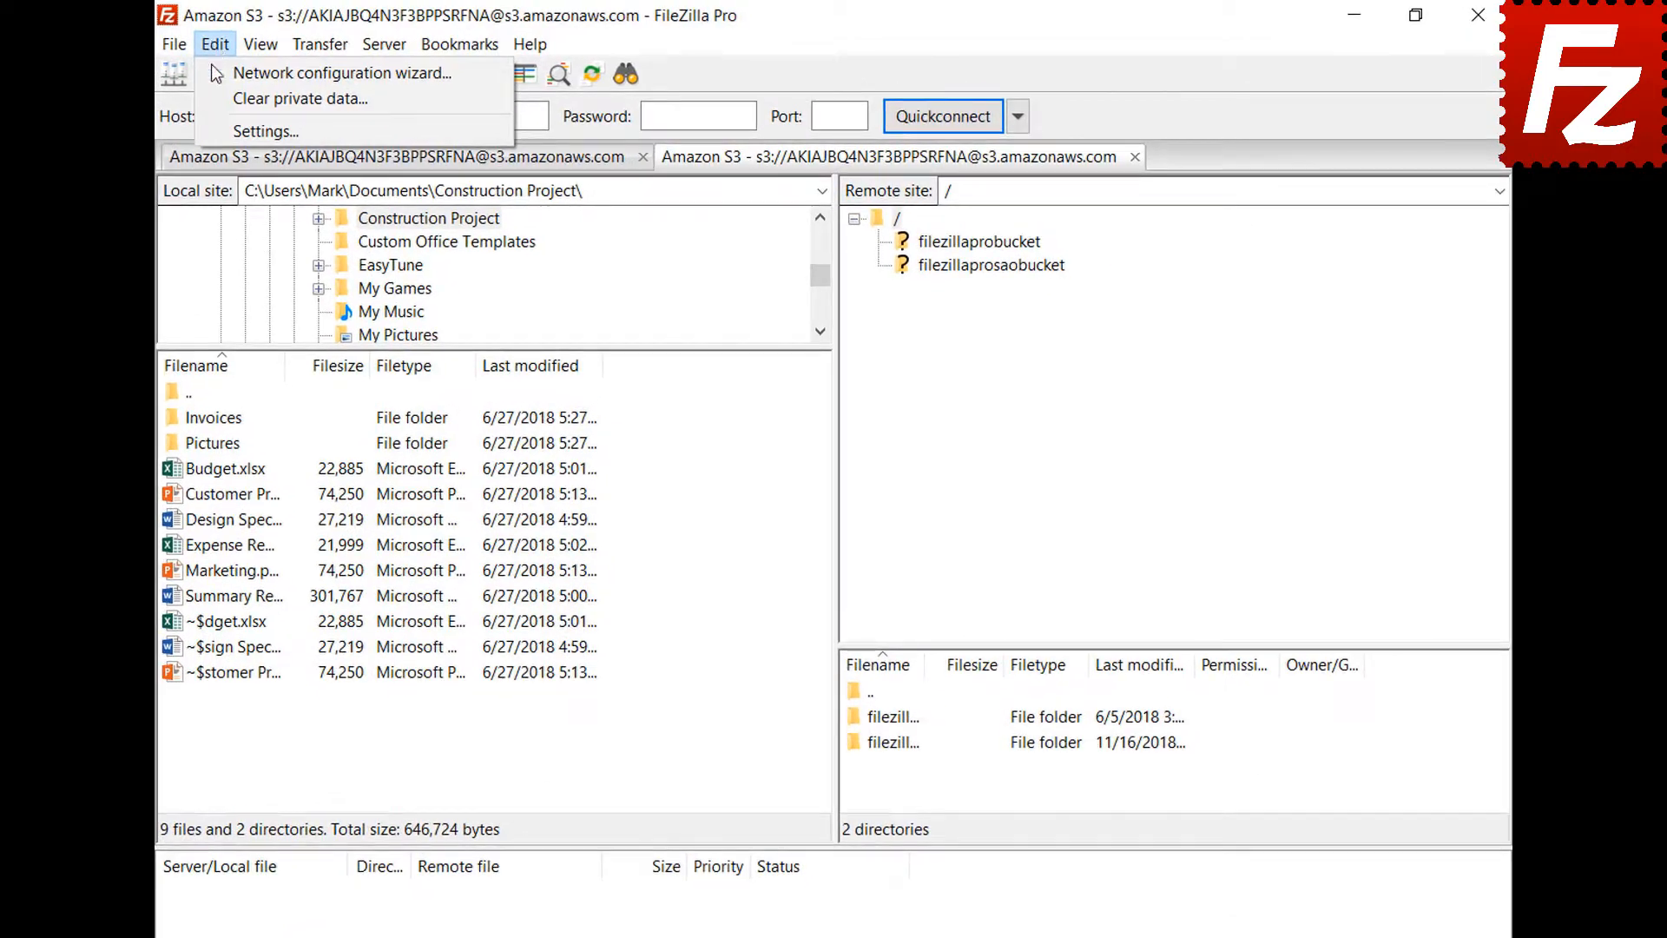
- Set a custom date format %B %d %Y and custom time format %H:%M:%S, and save
{"action": "left_click", "coordinate": [223, 132]}
{"action": "left_click", "coordinate": [436, 647]}
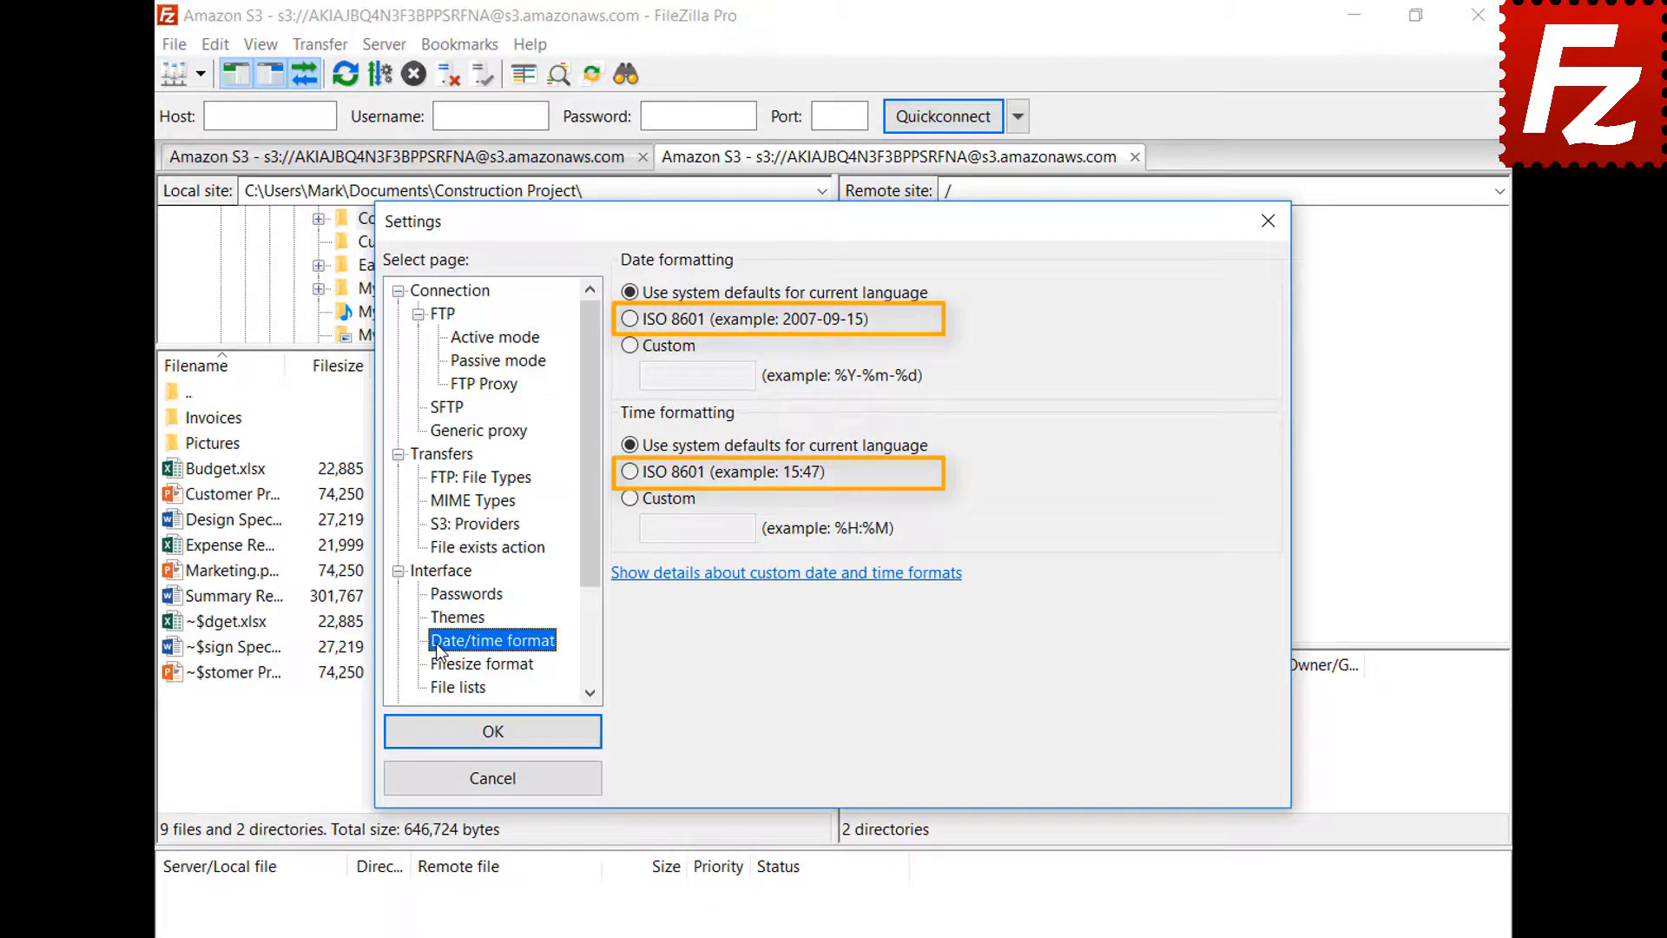
{"action": "left_click", "coordinate": [631, 347]}
{"action": "key", "text": "Tab"}
{"action": "type", "text": "%B %d %Y"}
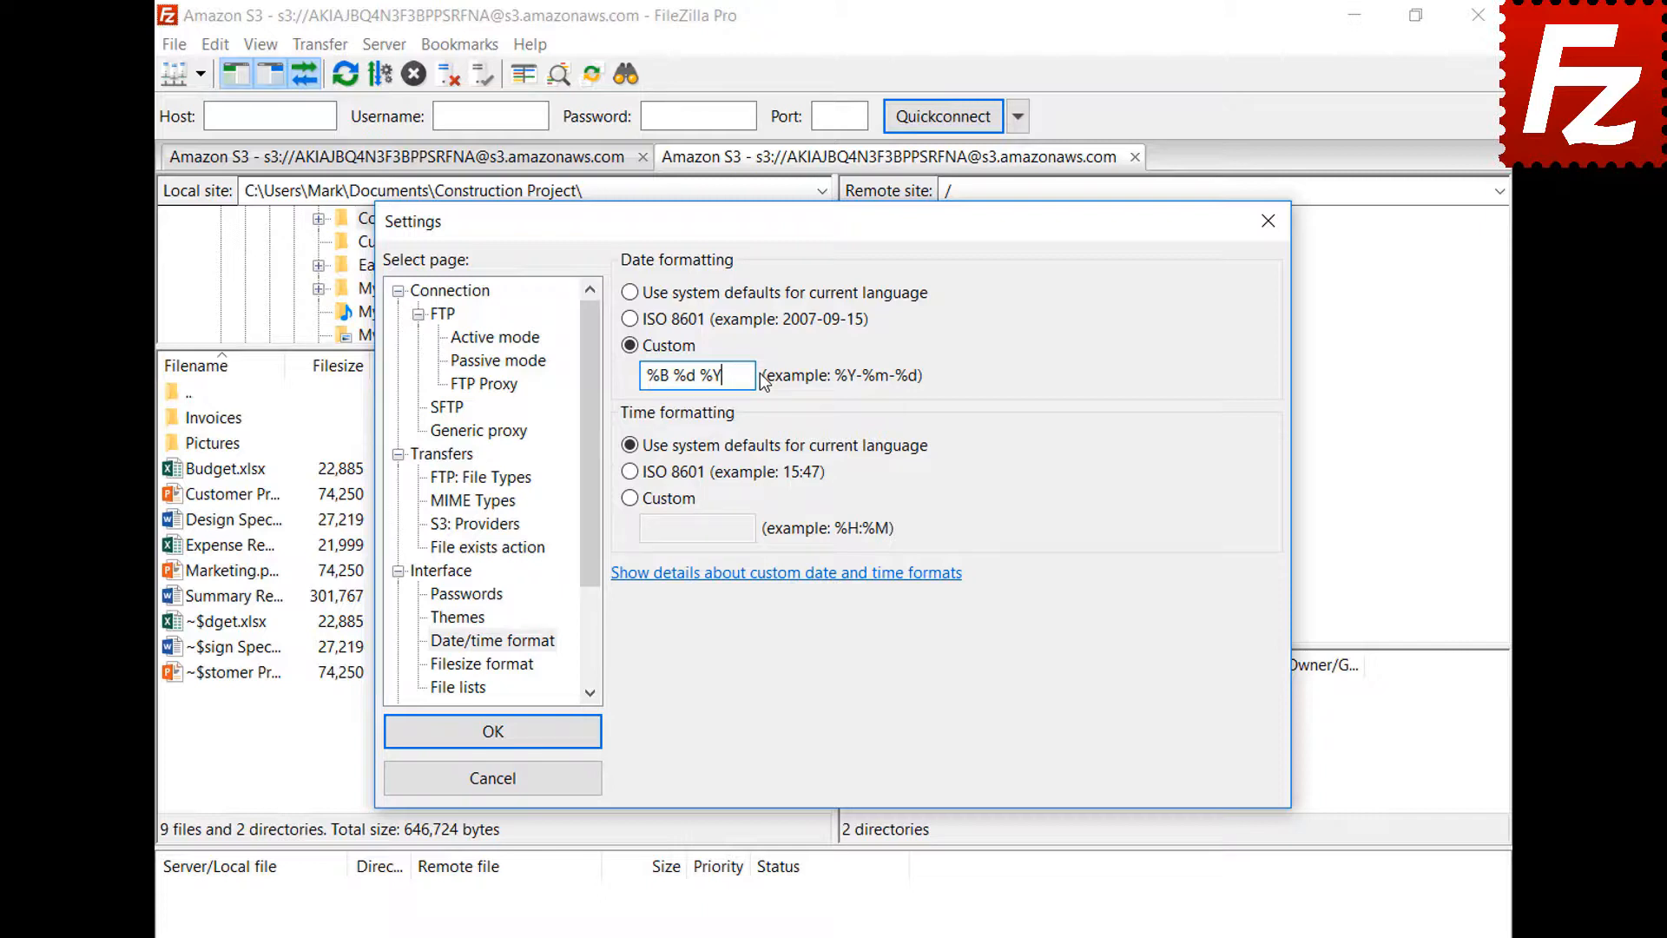
{"action": "left_click", "coordinate": [629, 497]}
{"action": "left_click", "coordinate": [757, 530]}
{"action": "type", "text": "%H:%M:%S"}
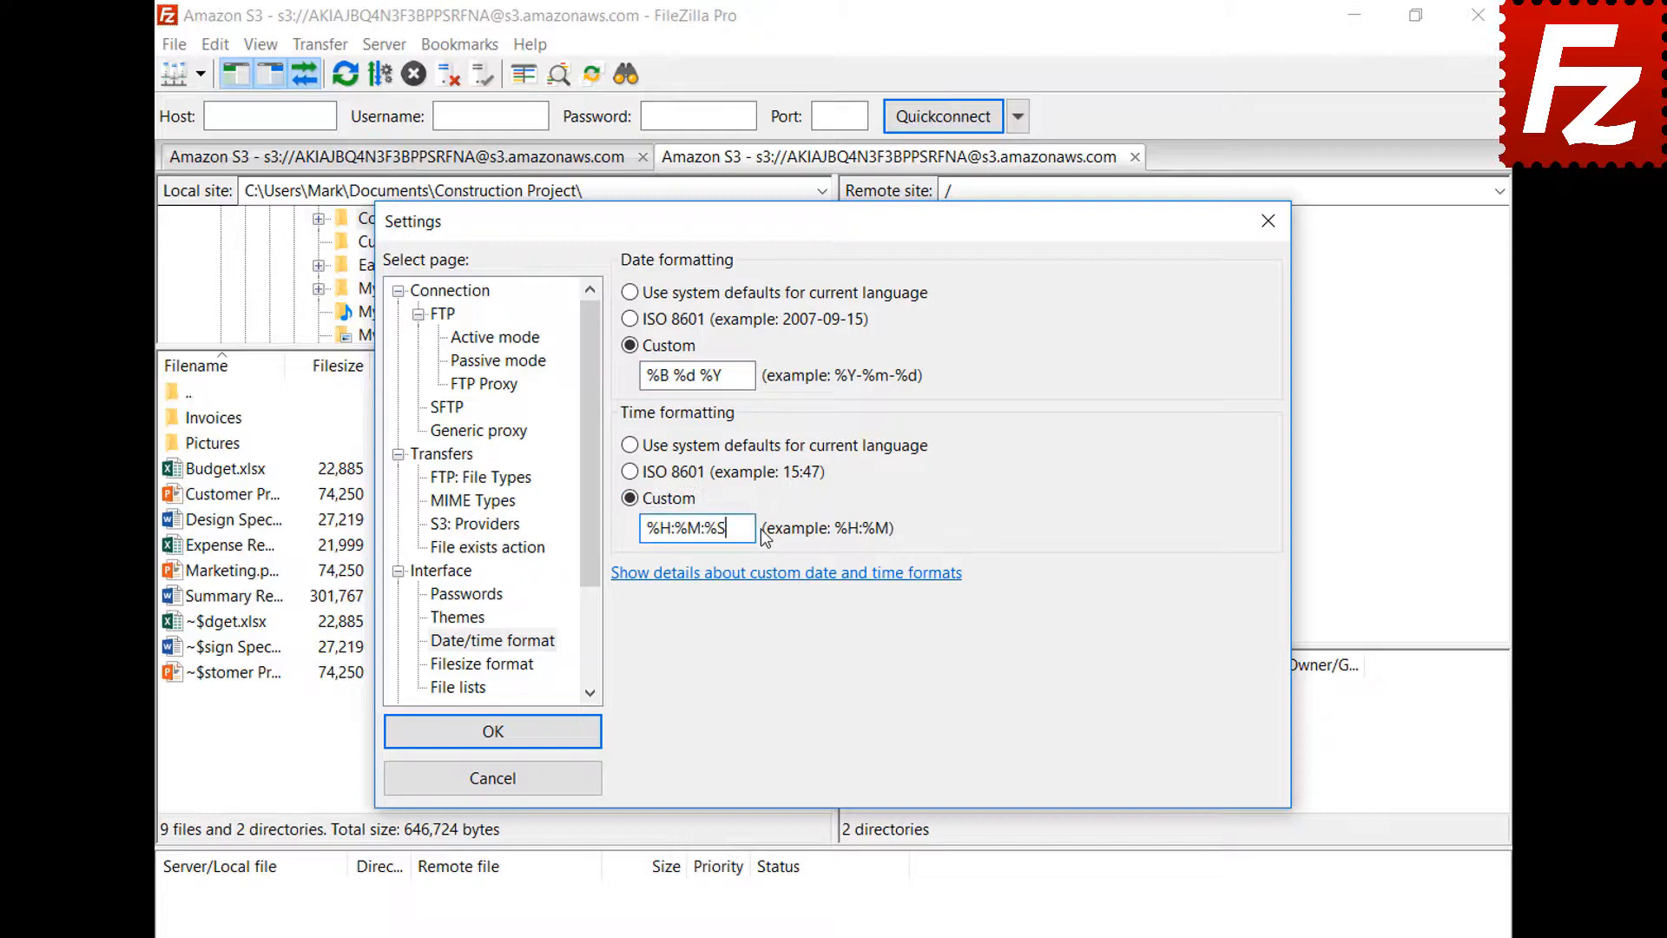
{"action": "left_click", "coordinate": [493, 731]}
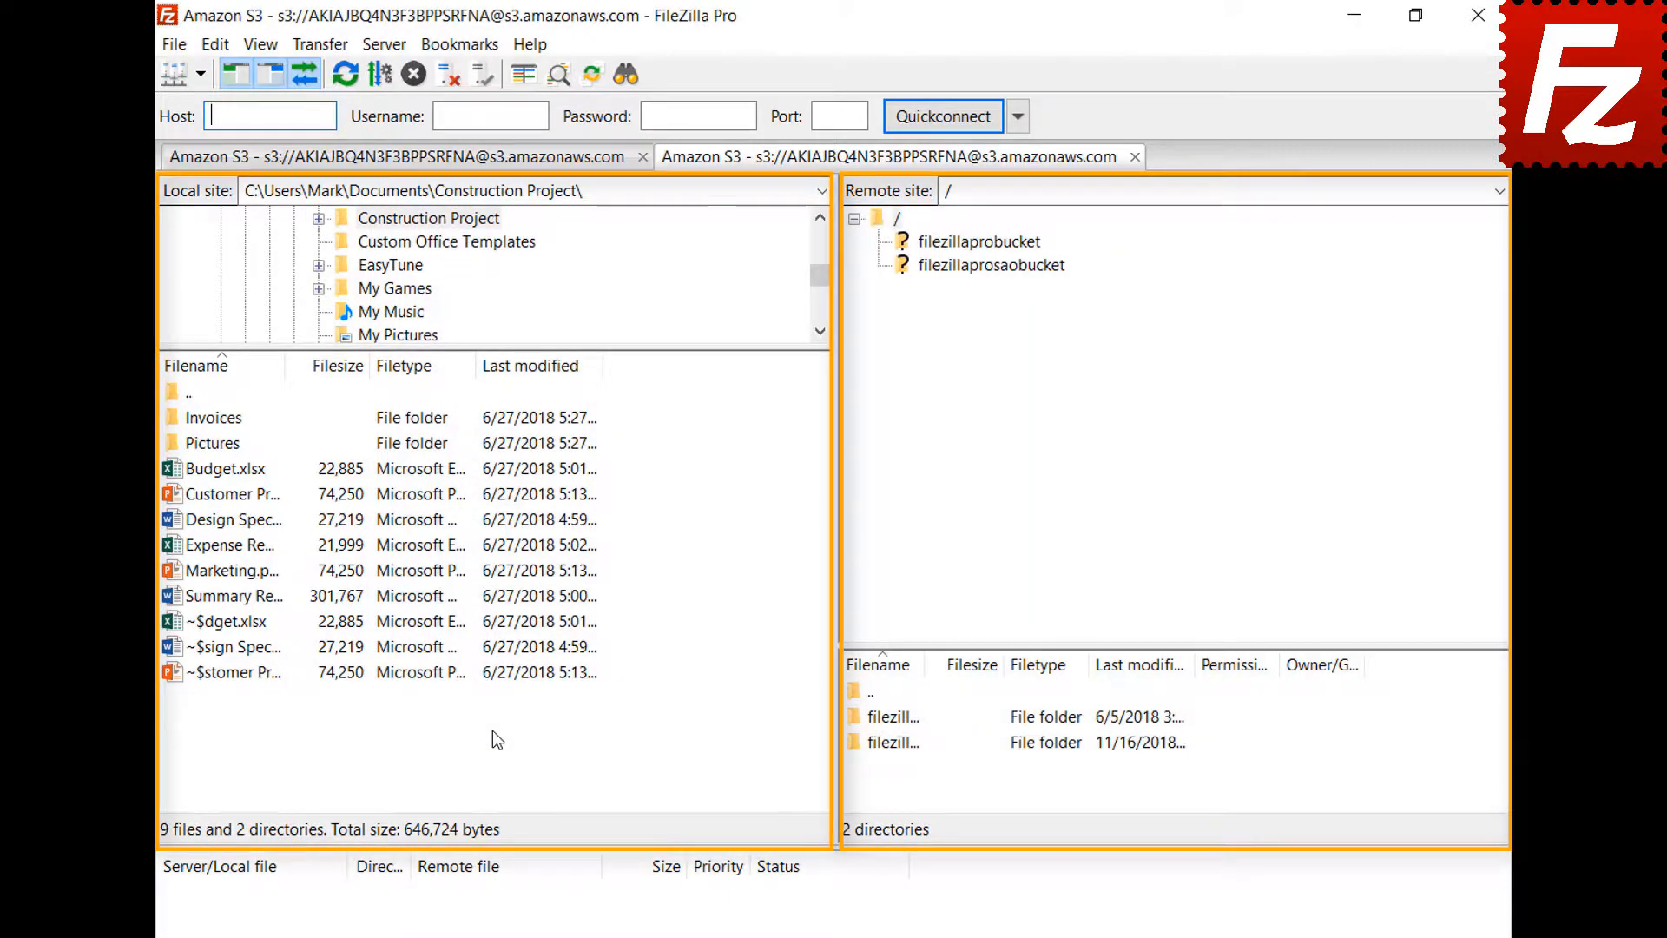
- Show file sizes with decimal SI prefixes and 2 decimal places, keeping the thousands separator on
{"action": "left_click", "coordinate": [215, 43]}
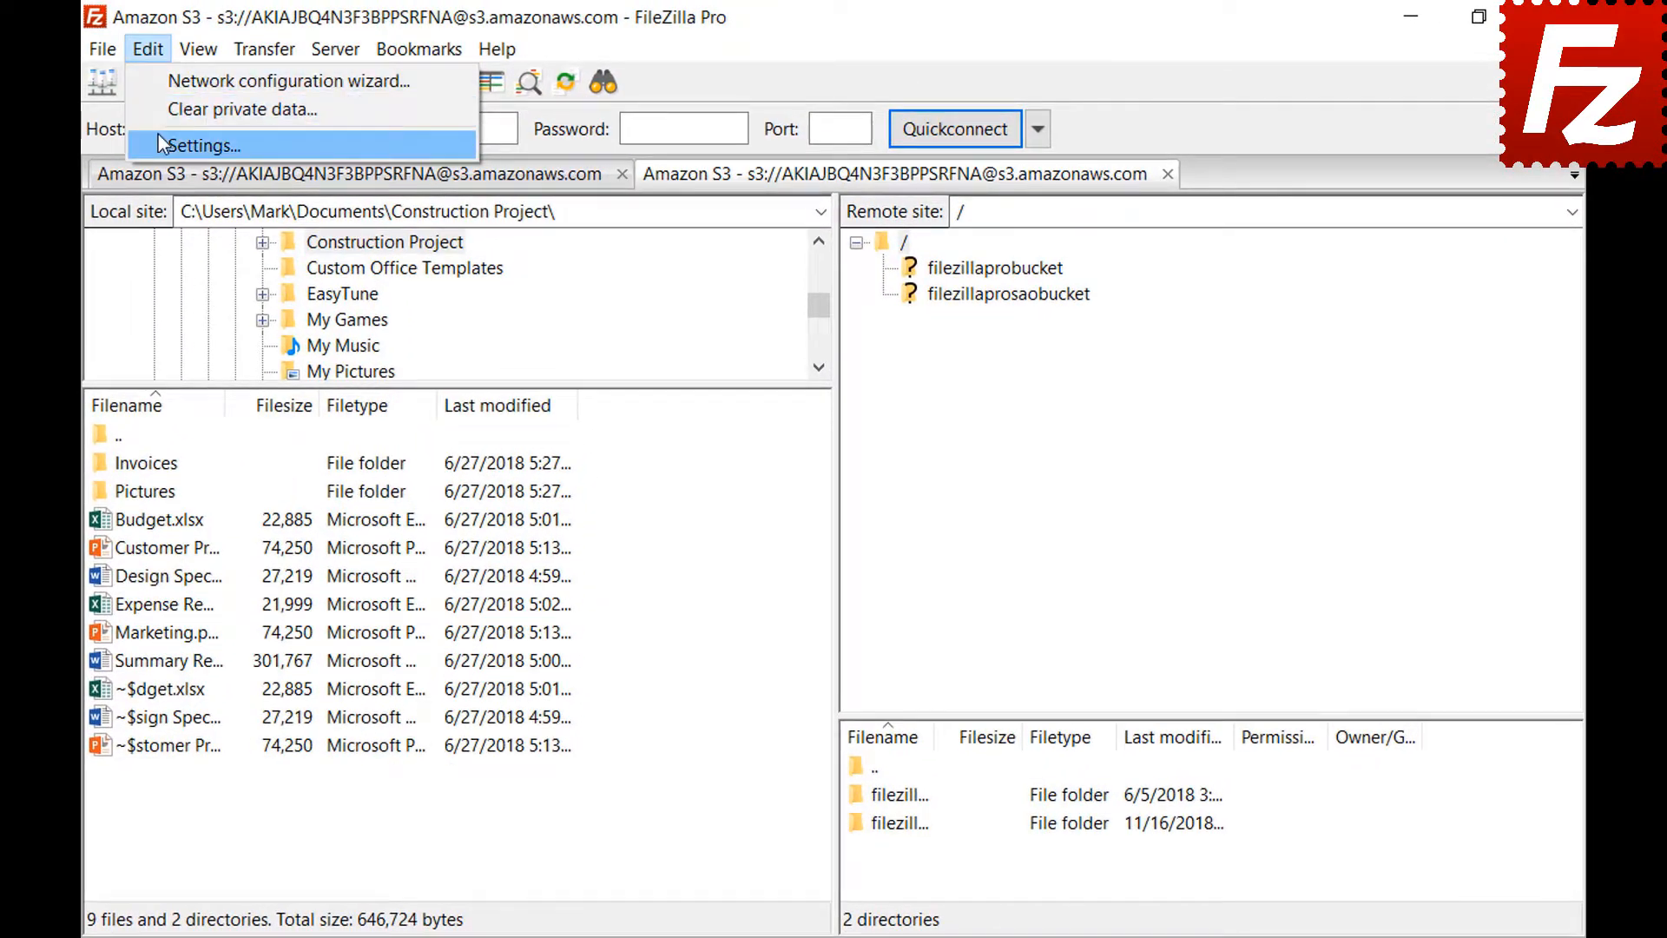
{"action": "left_click", "coordinate": [159, 139]}
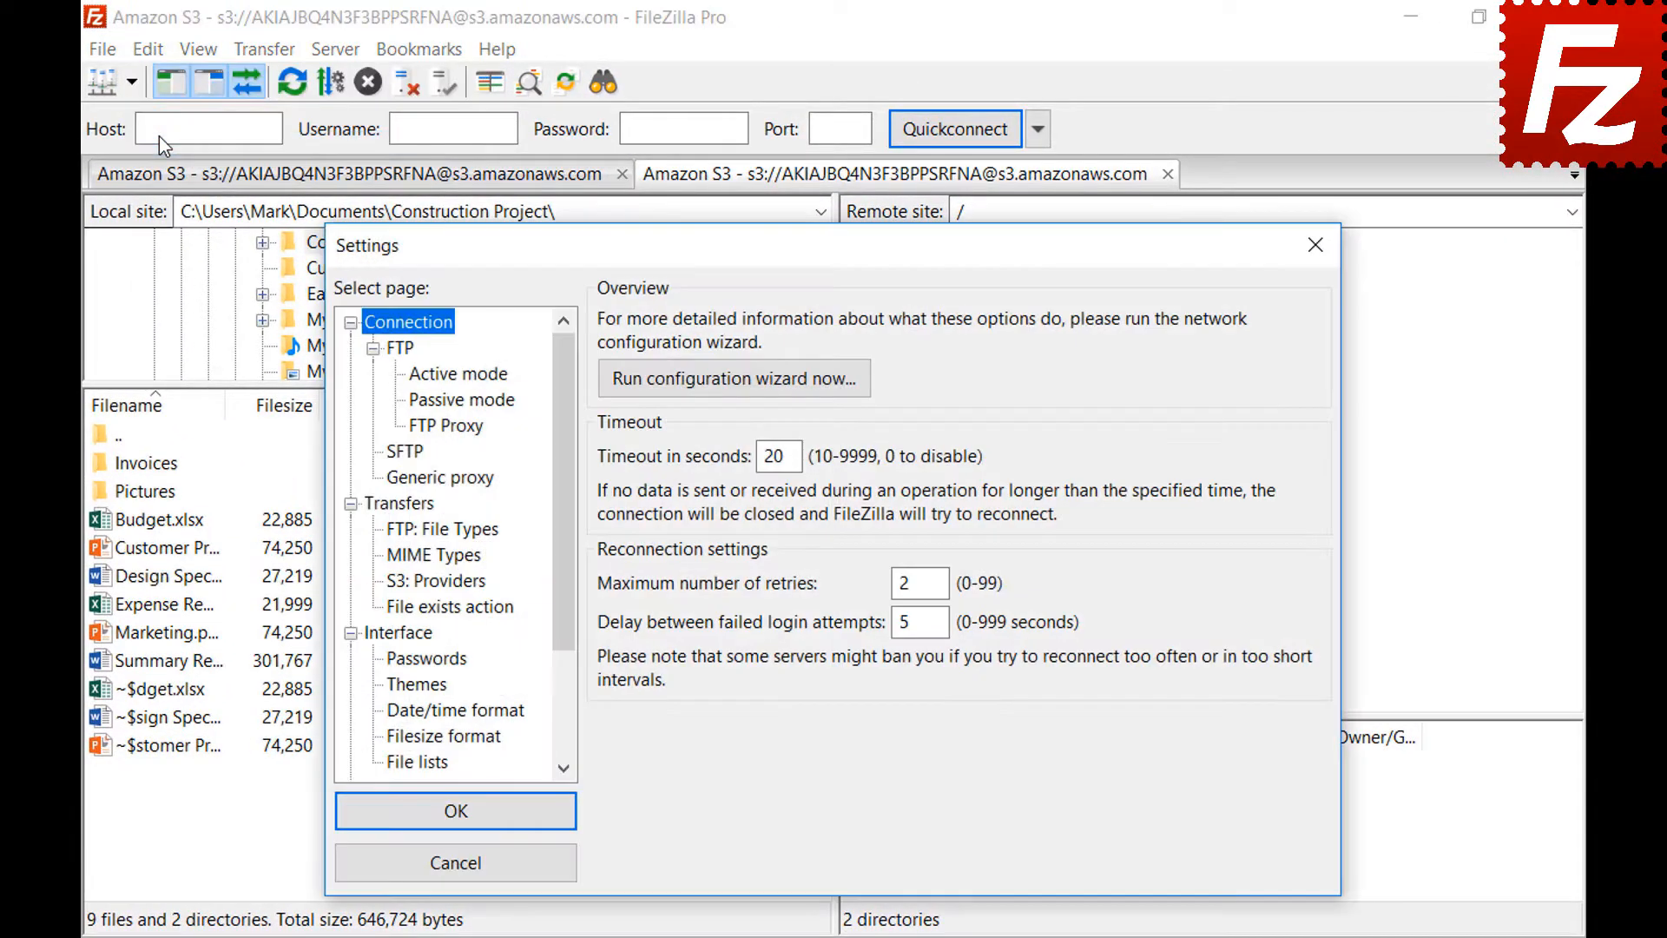
{"action": "left_click", "coordinate": [396, 745]}
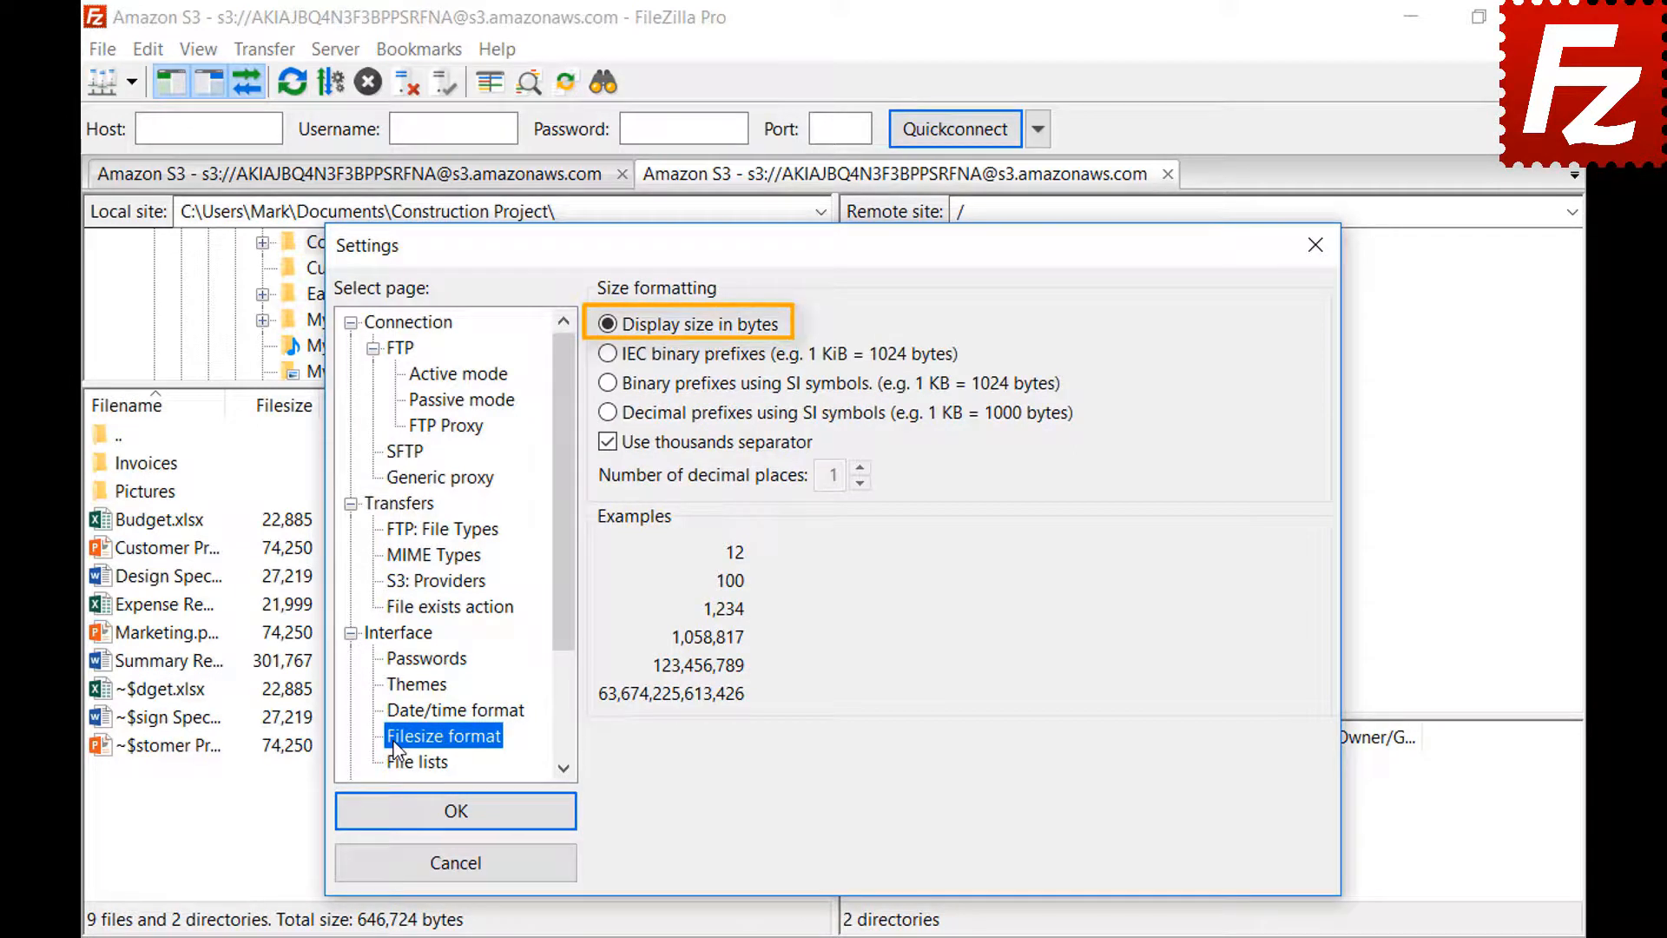
{"action": "left_click", "coordinate": [607, 448]}
{"action": "left_click", "coordinate": [608, 444]}
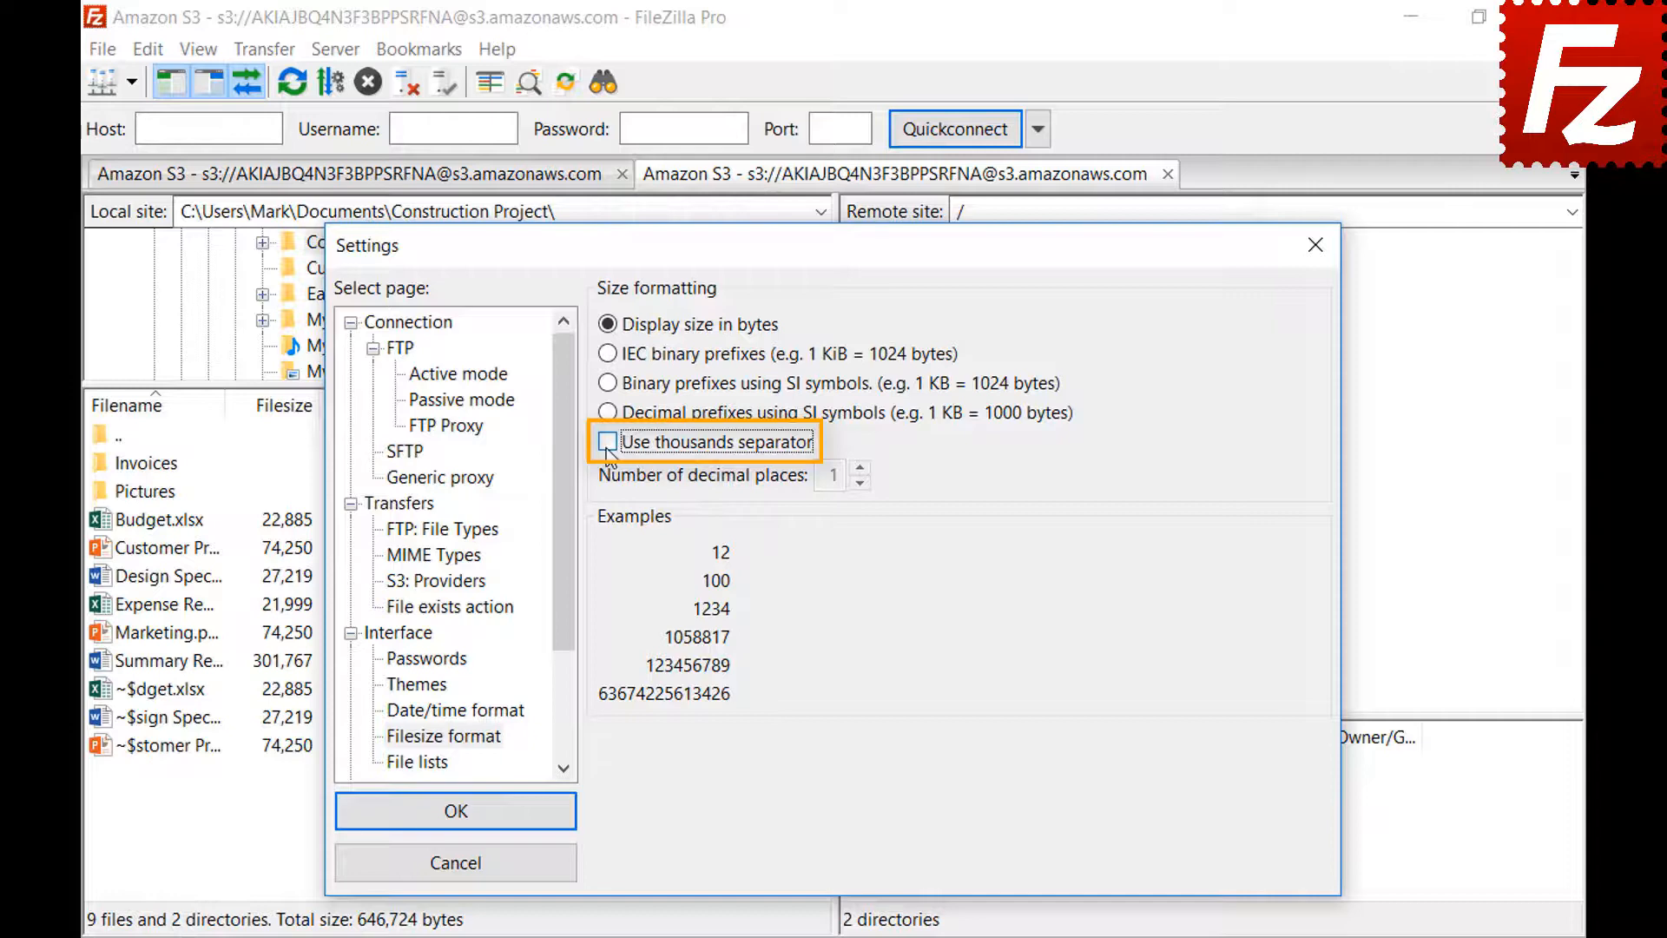
{"action": "left_click", "coordinate": [608, 445]}
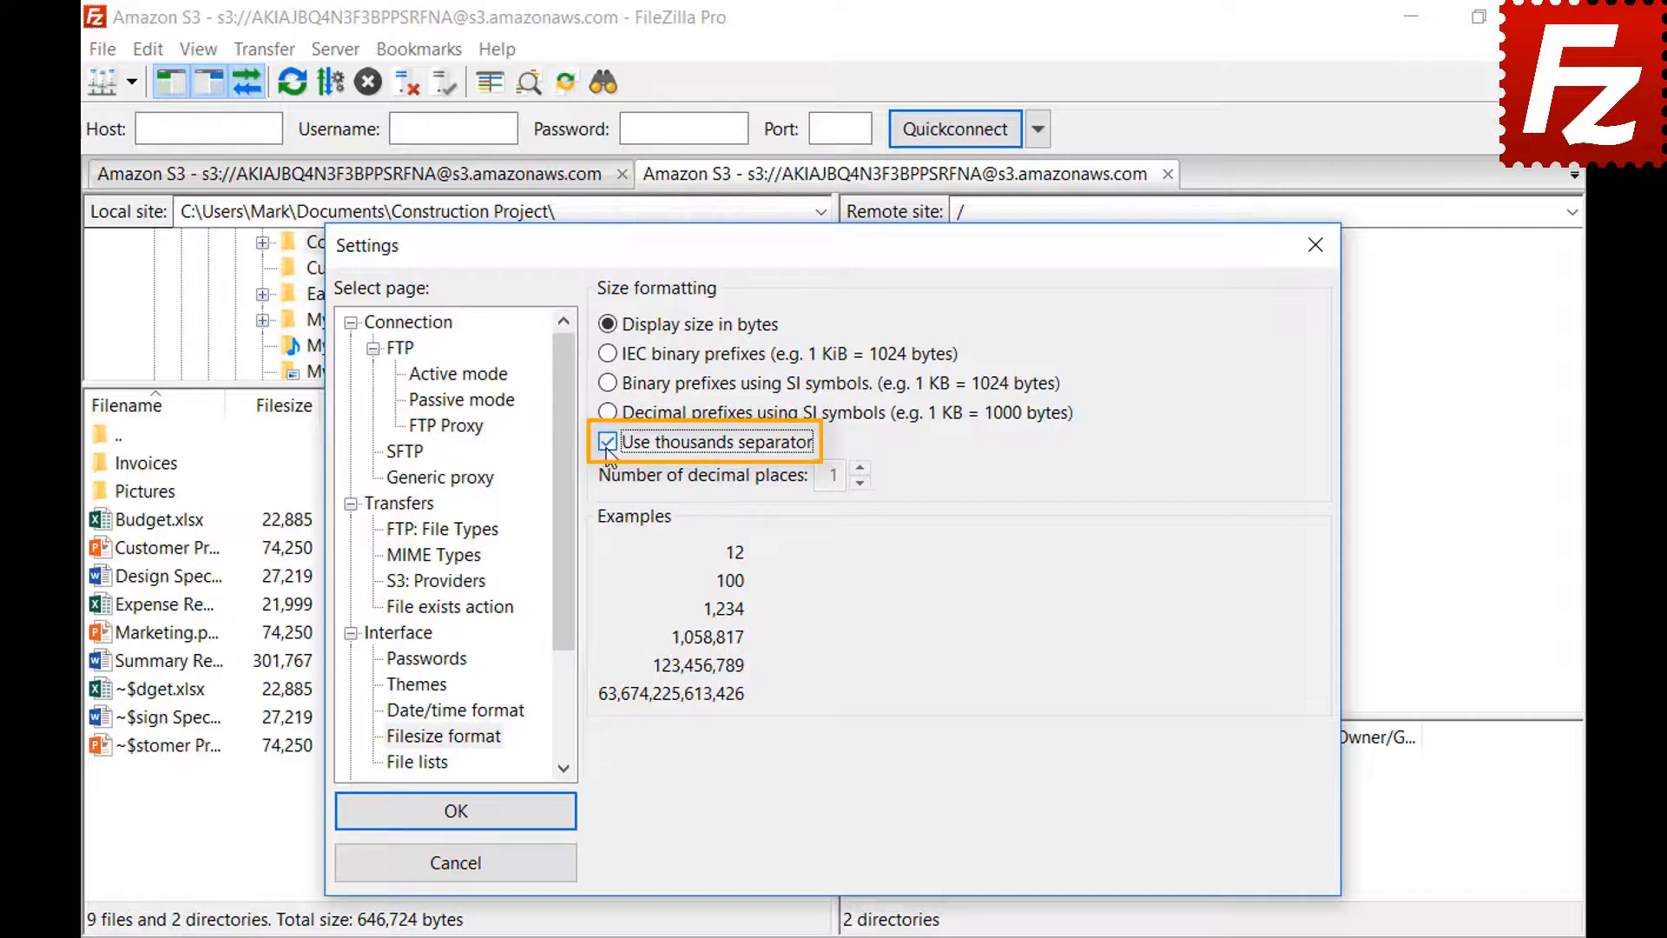
{"action": "left_click", "coordinate": [608, 354]}
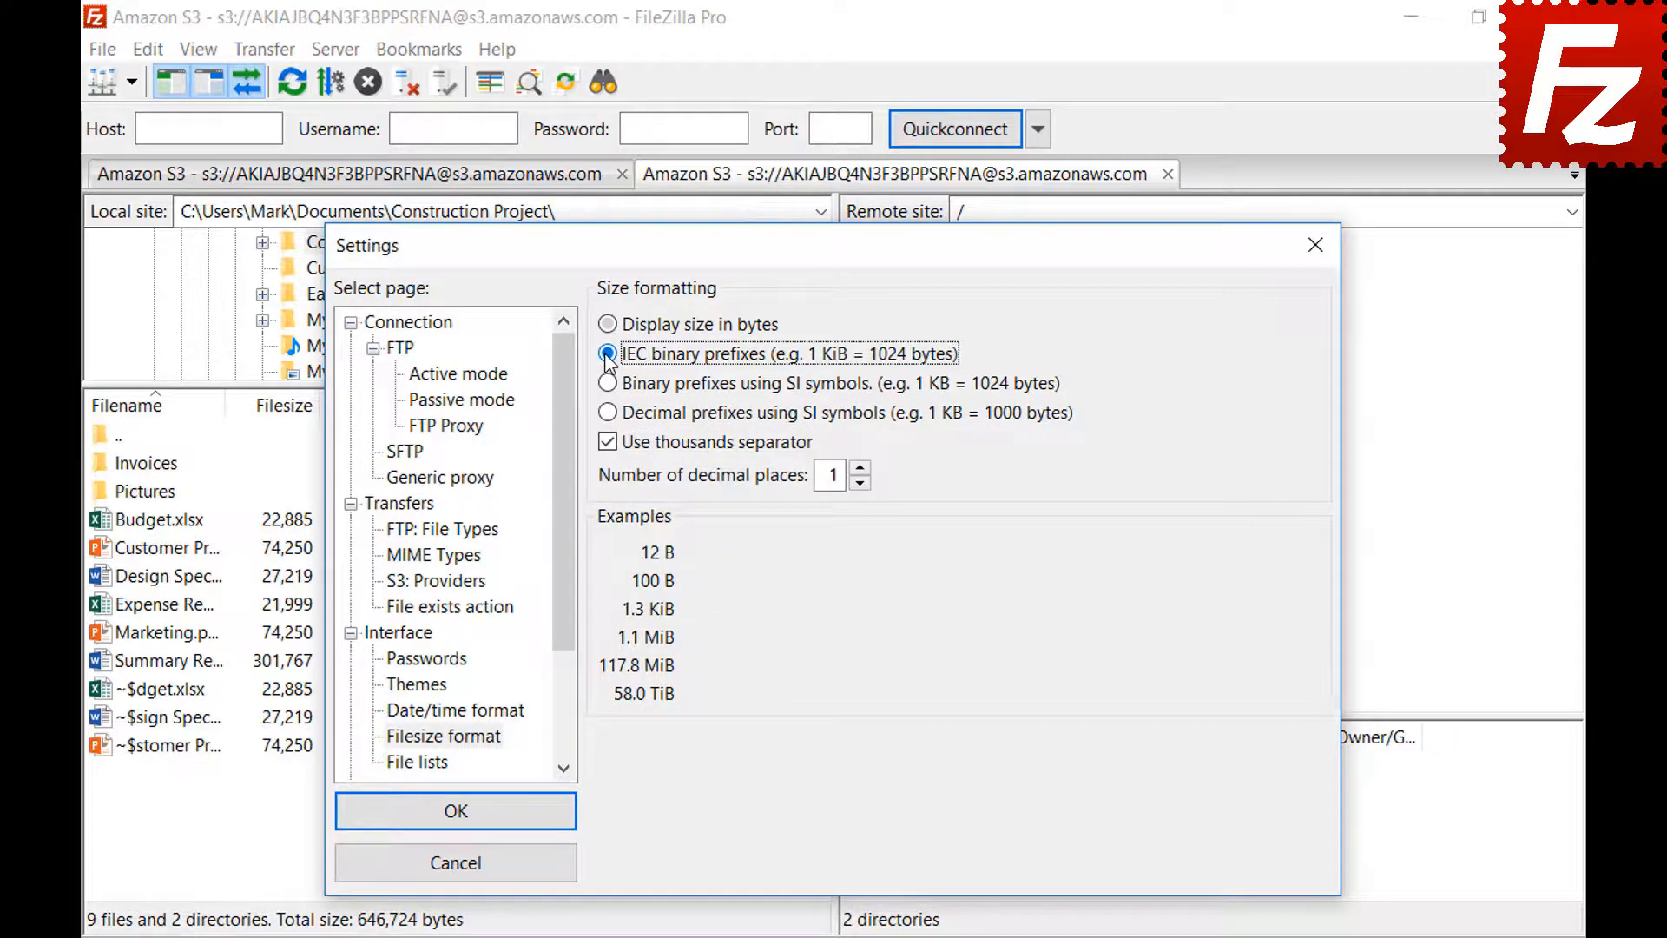
{"action": "left_click", "coordinate": [613, 387]}
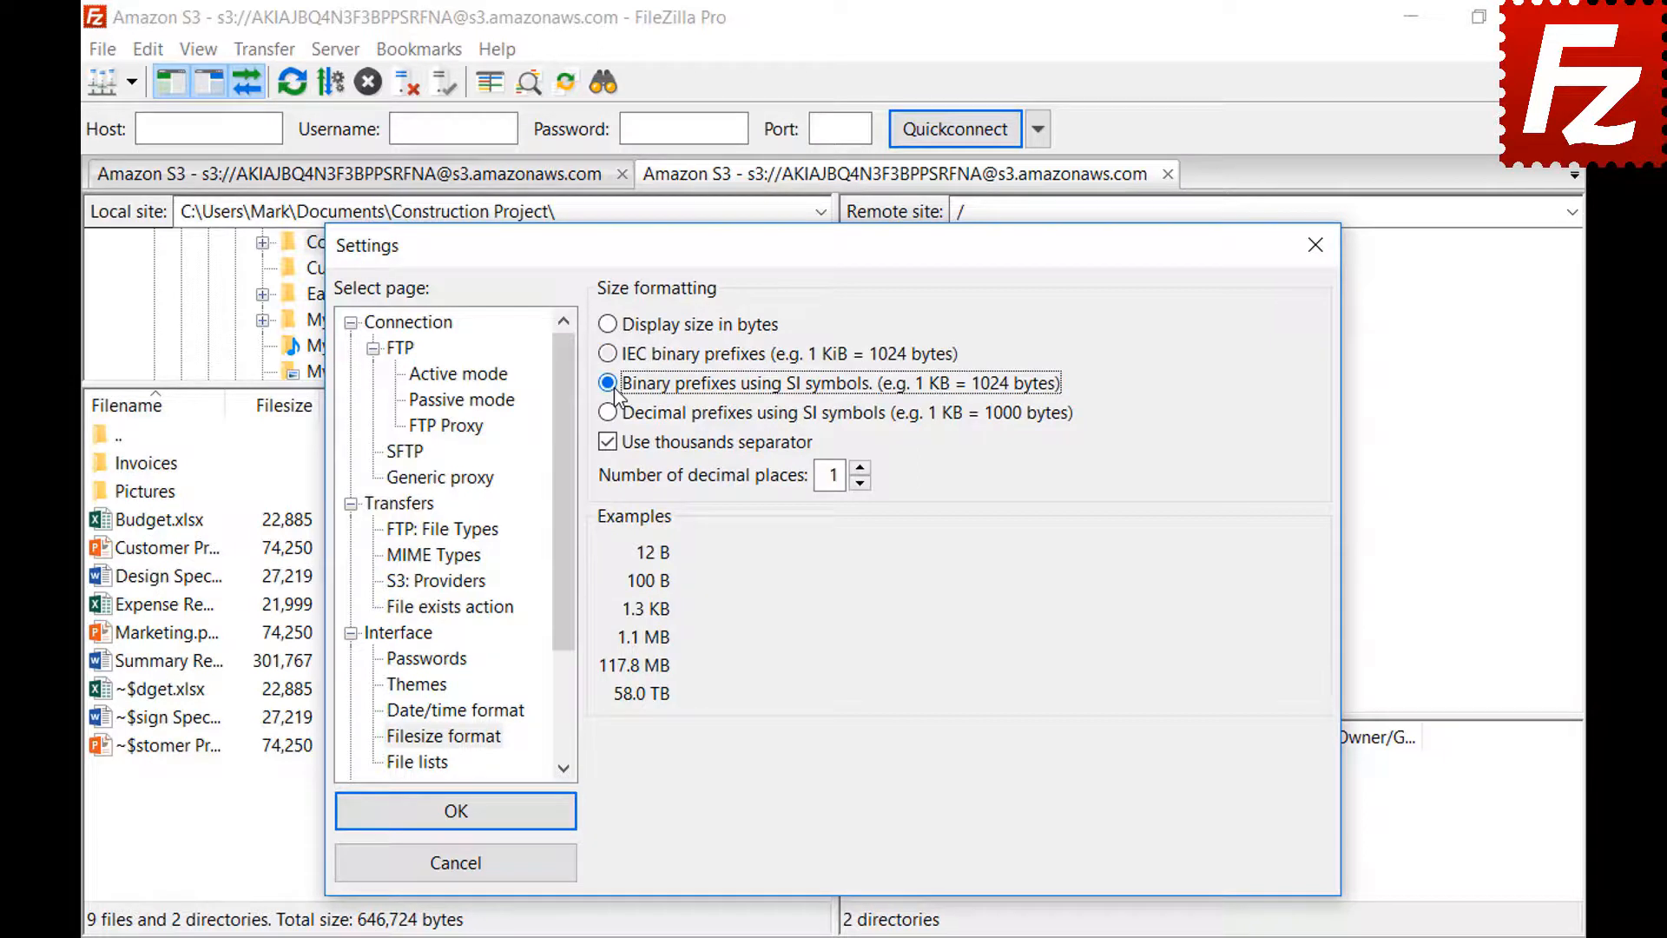
{"action": "left_click", "coordinate": [609, 413]}
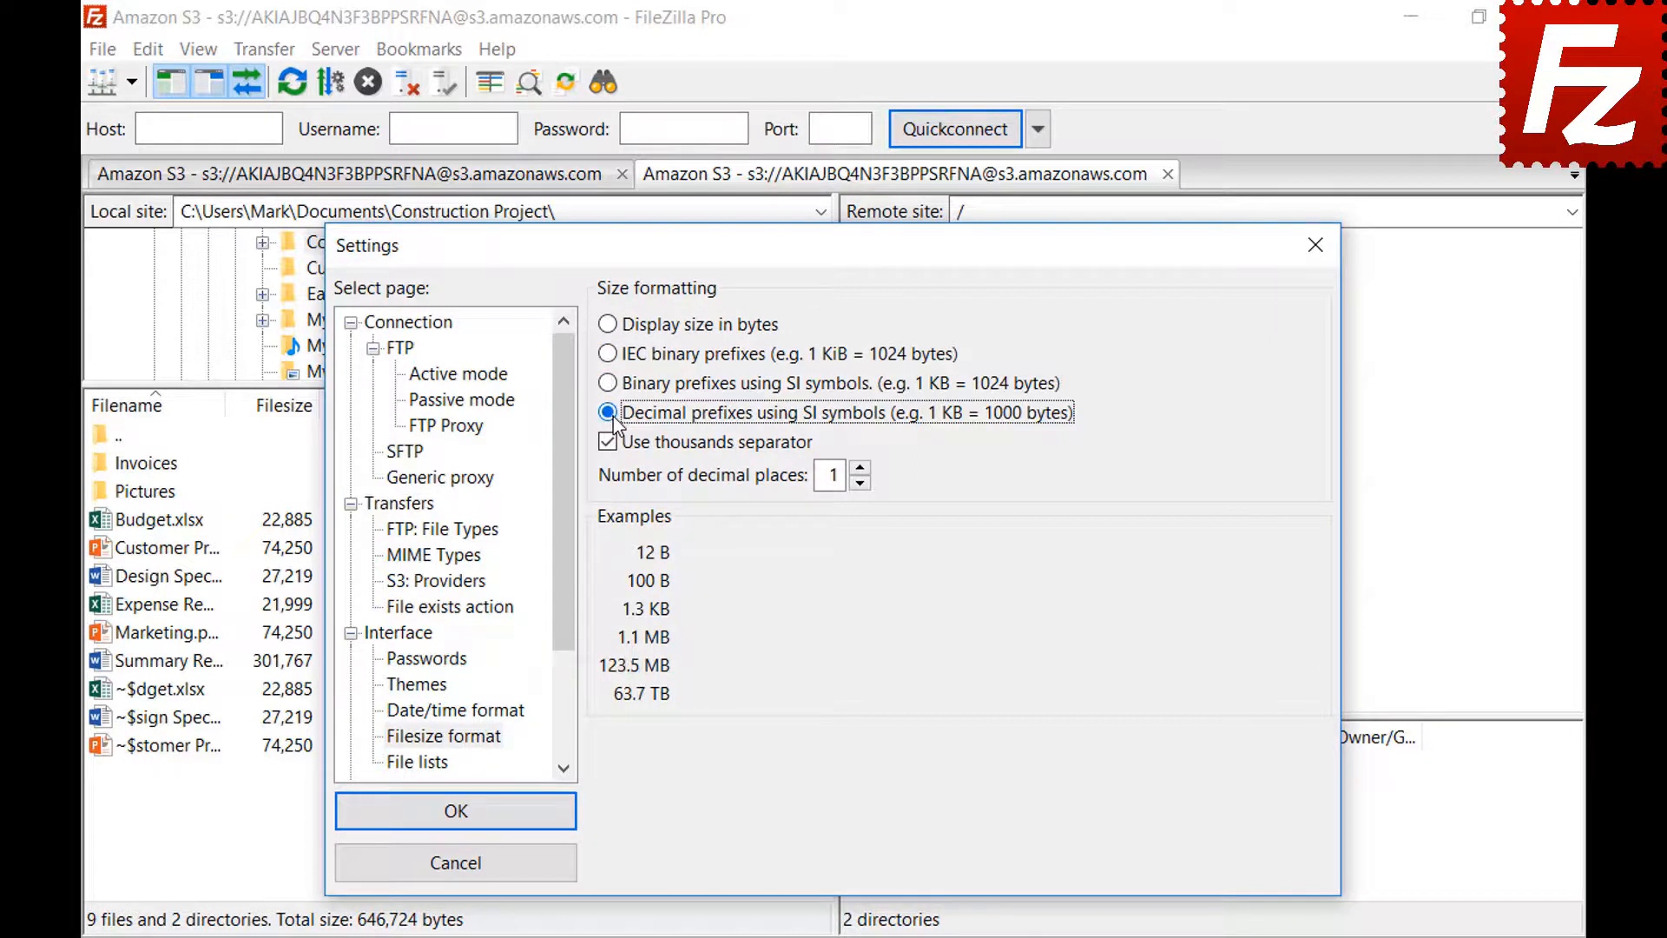
{"action": "left_click", "coordinate": [859, 468]}
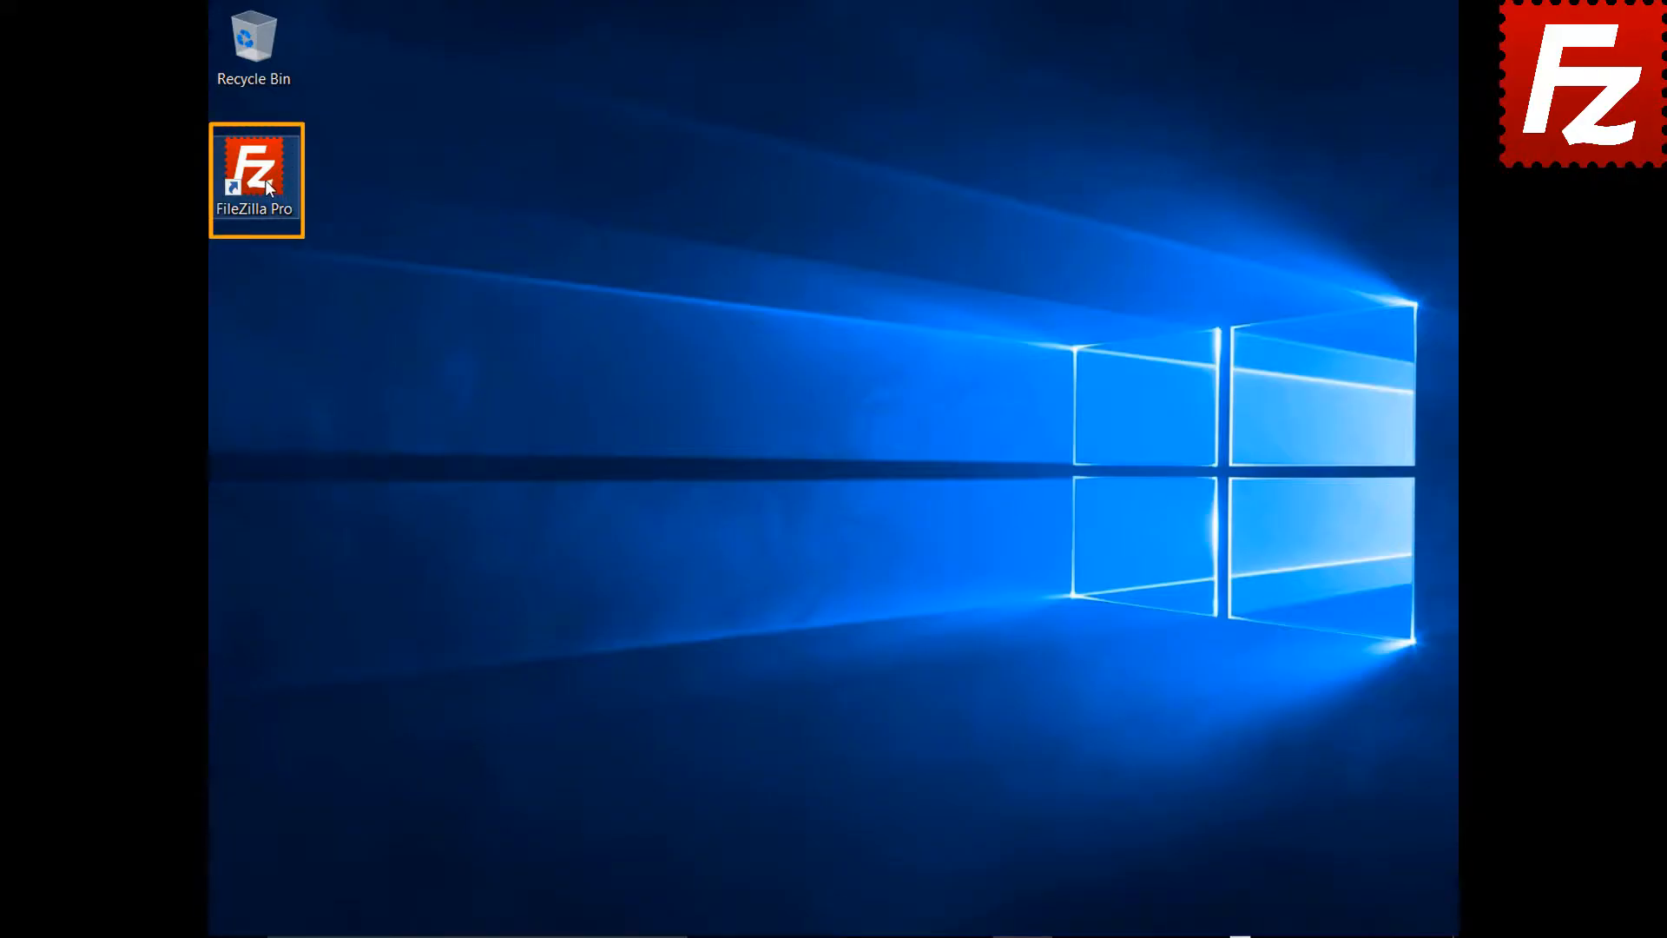
- Relaunch FileZilla Pro from its desktop shortcut
{"action": "double_click", "coordinate": [255, 174]}
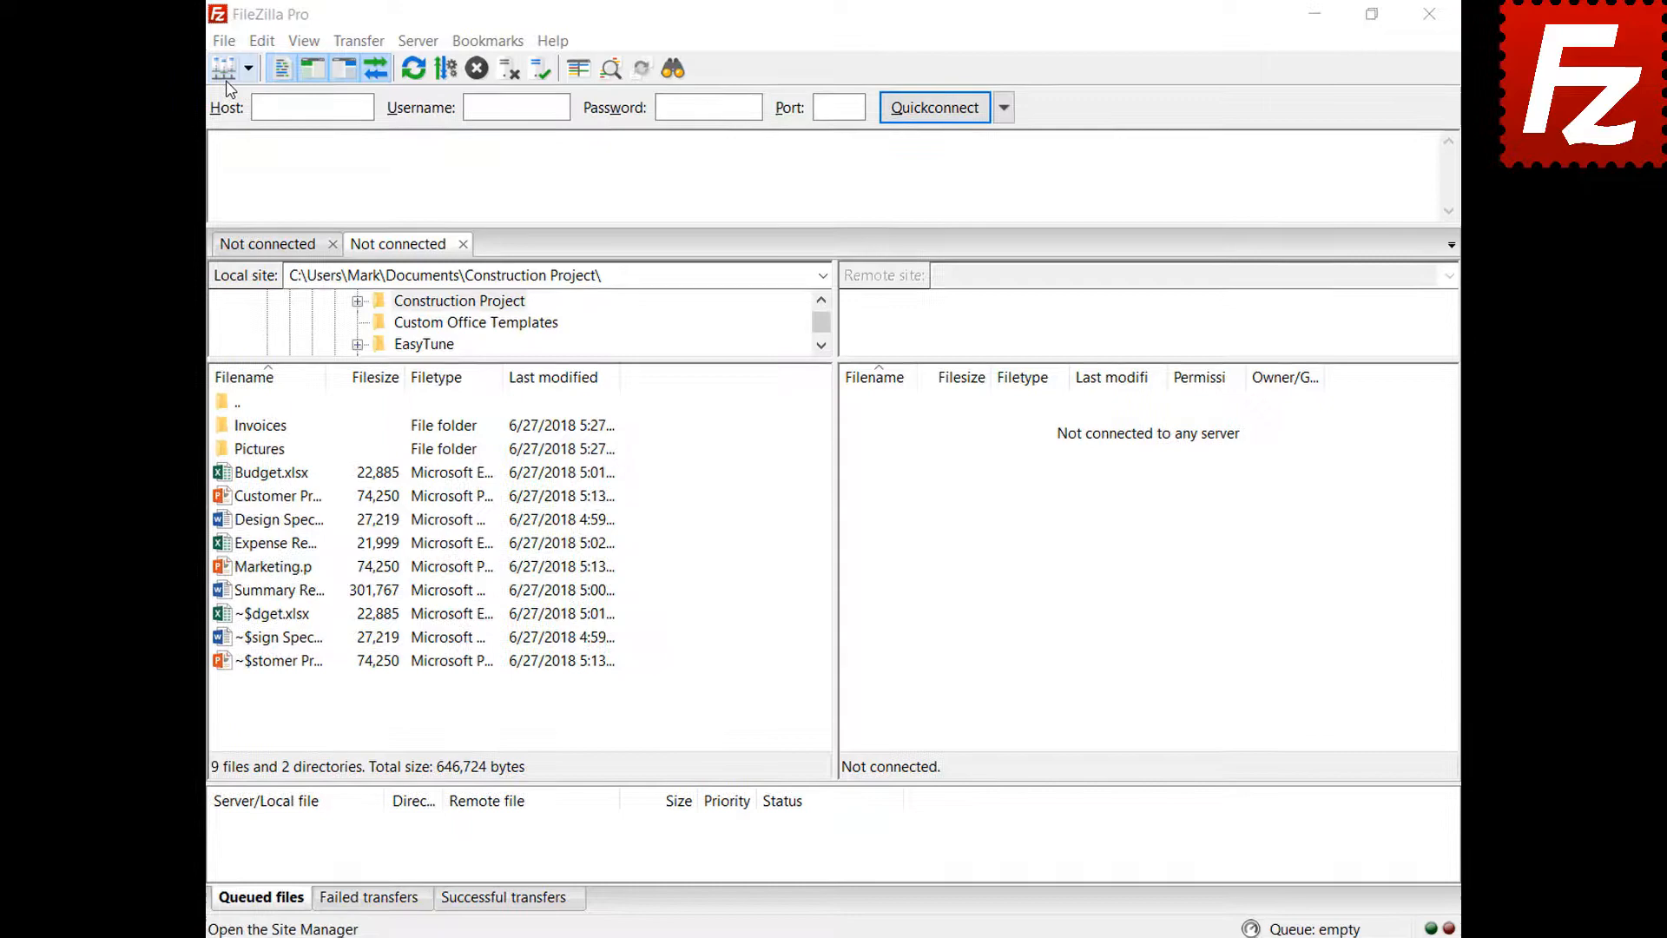
- Create a new Site Manager entry named 'Amazon EC2' using the SFTP protocol
{"action": "left_click", "coordinate": [228, 42]}
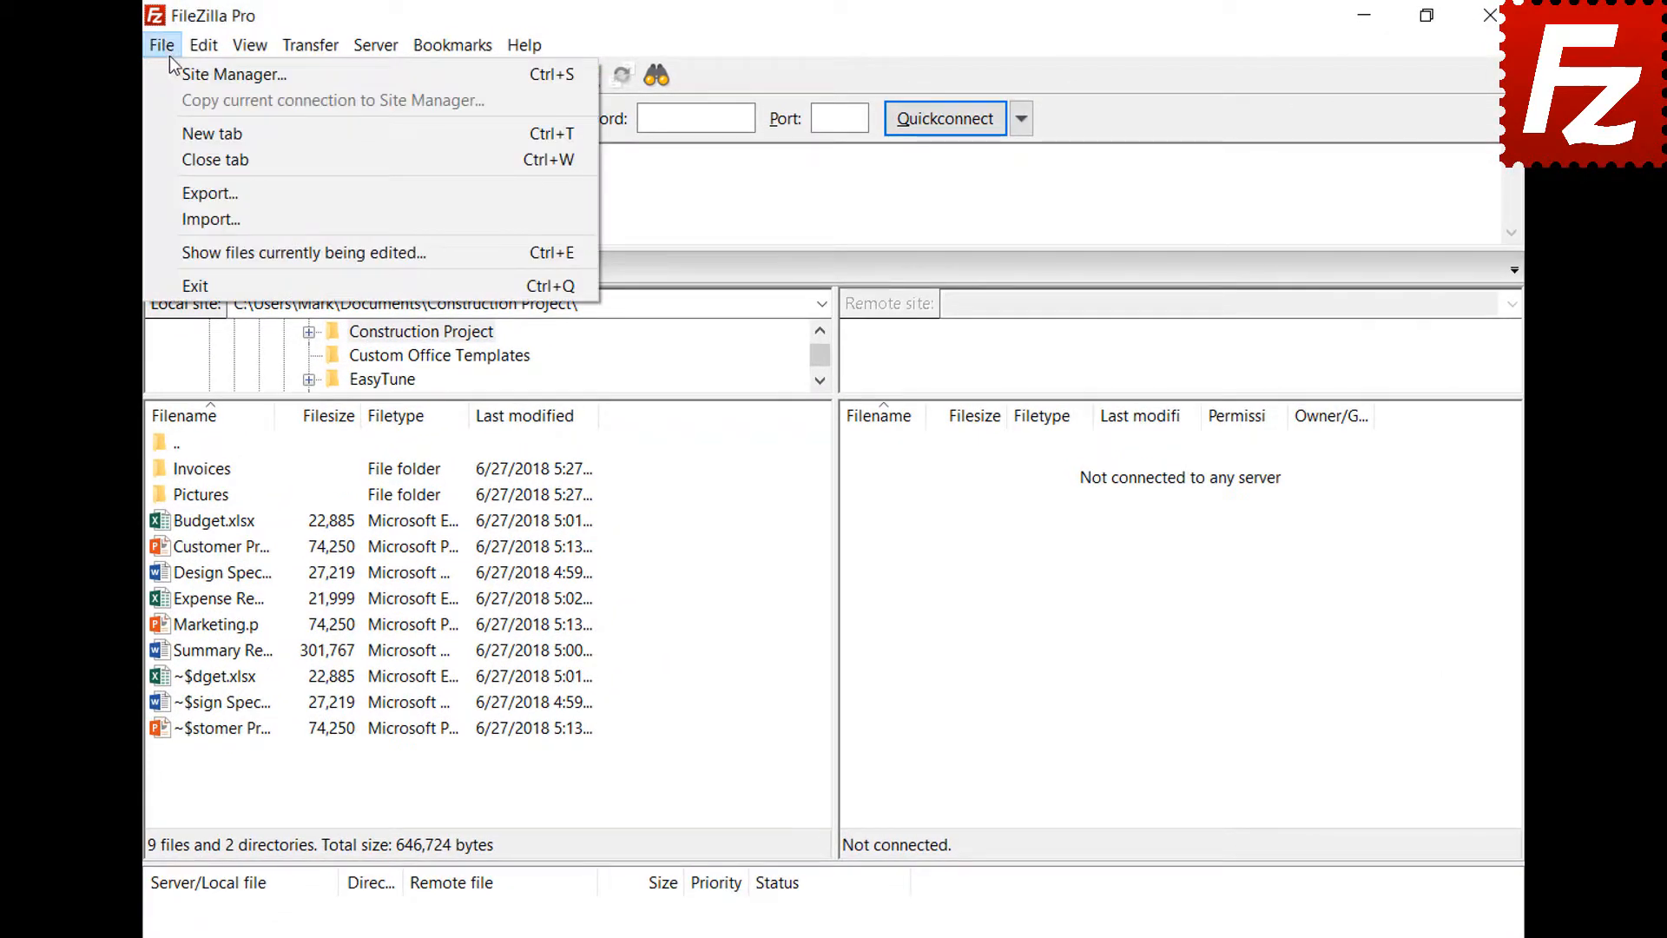
{"action": "left_click", "coordinate": [174, 71]}
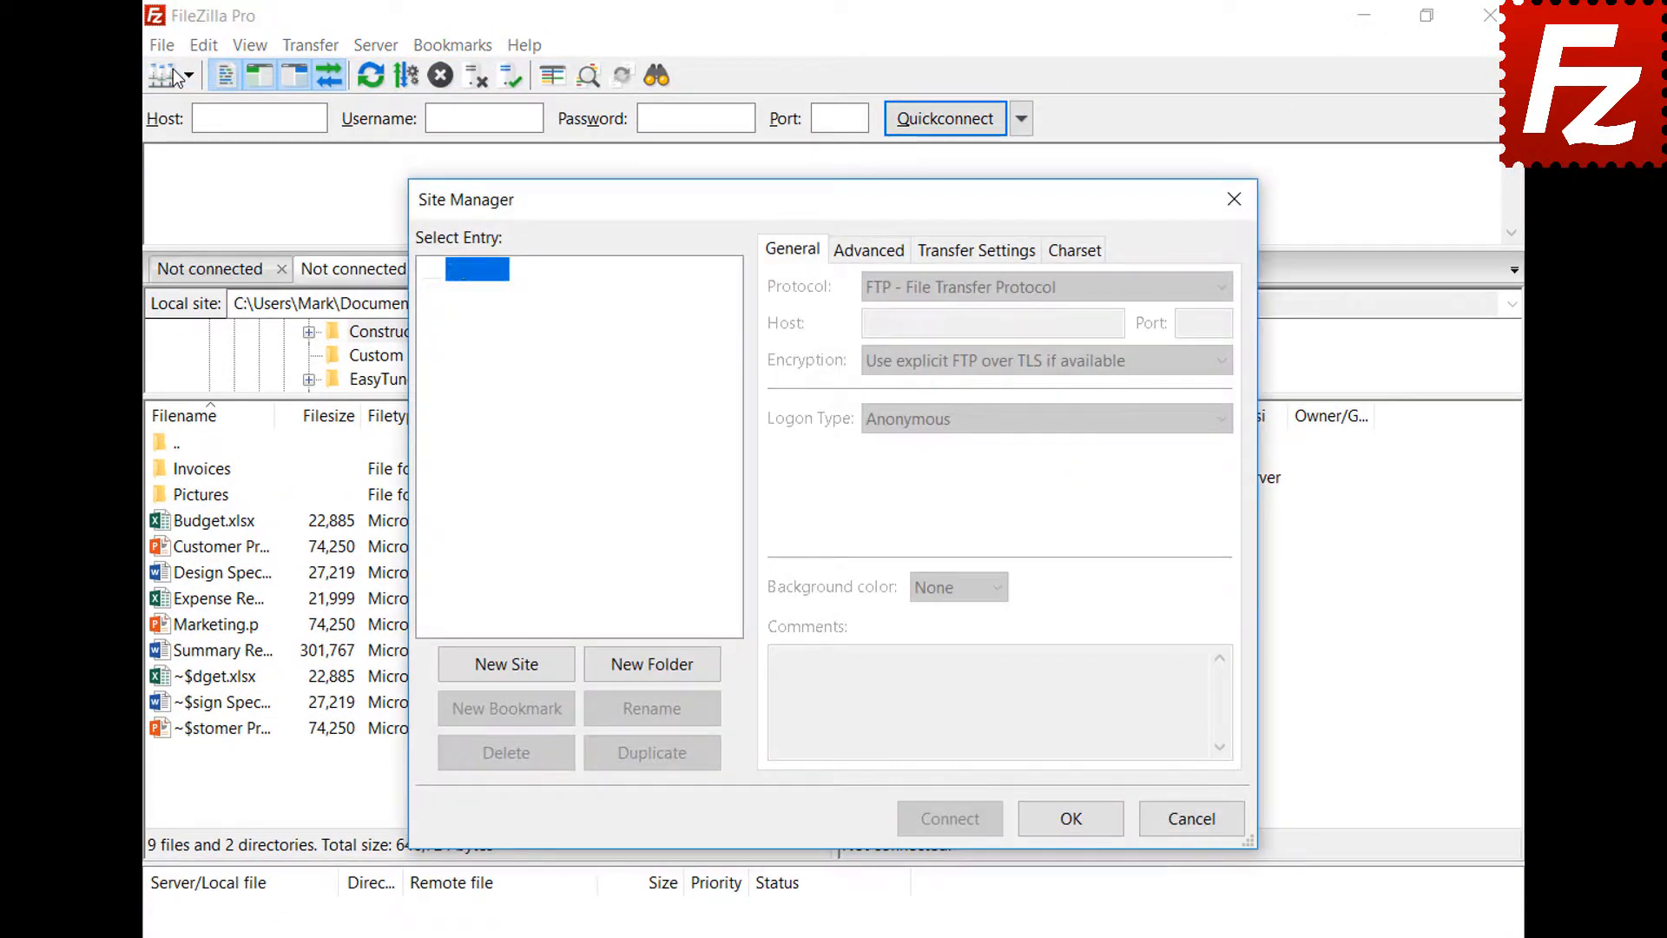
{"action": "left_click", "coordinate": [509, 665]}
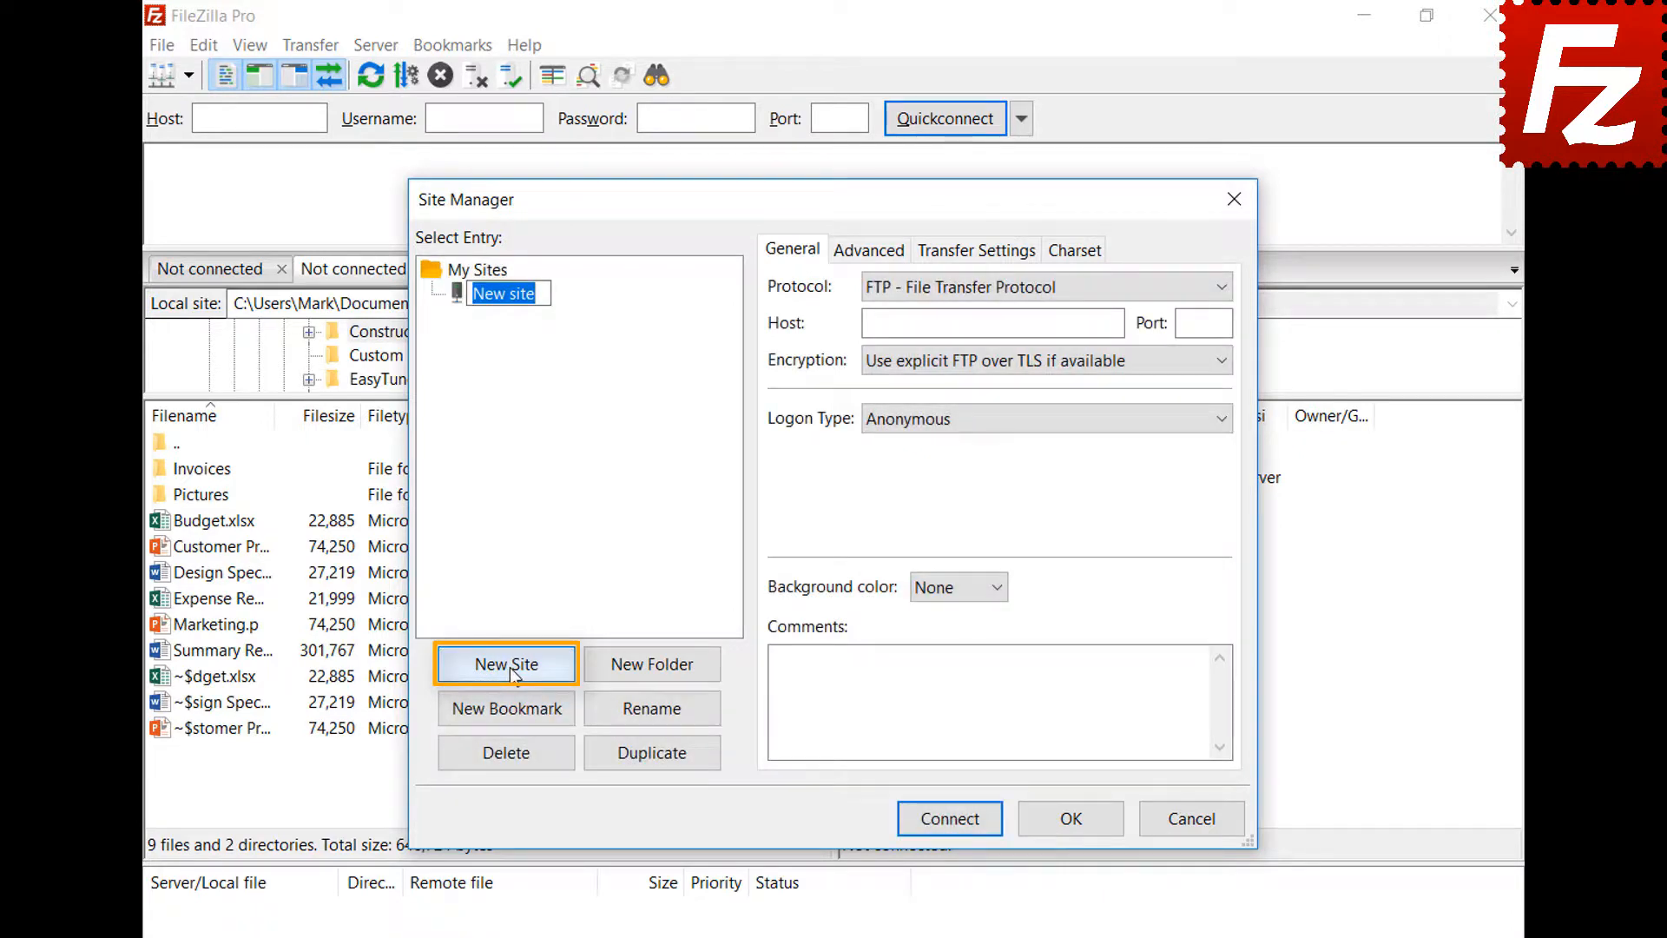
{"action": "type", "text": "Amazon EC2"}
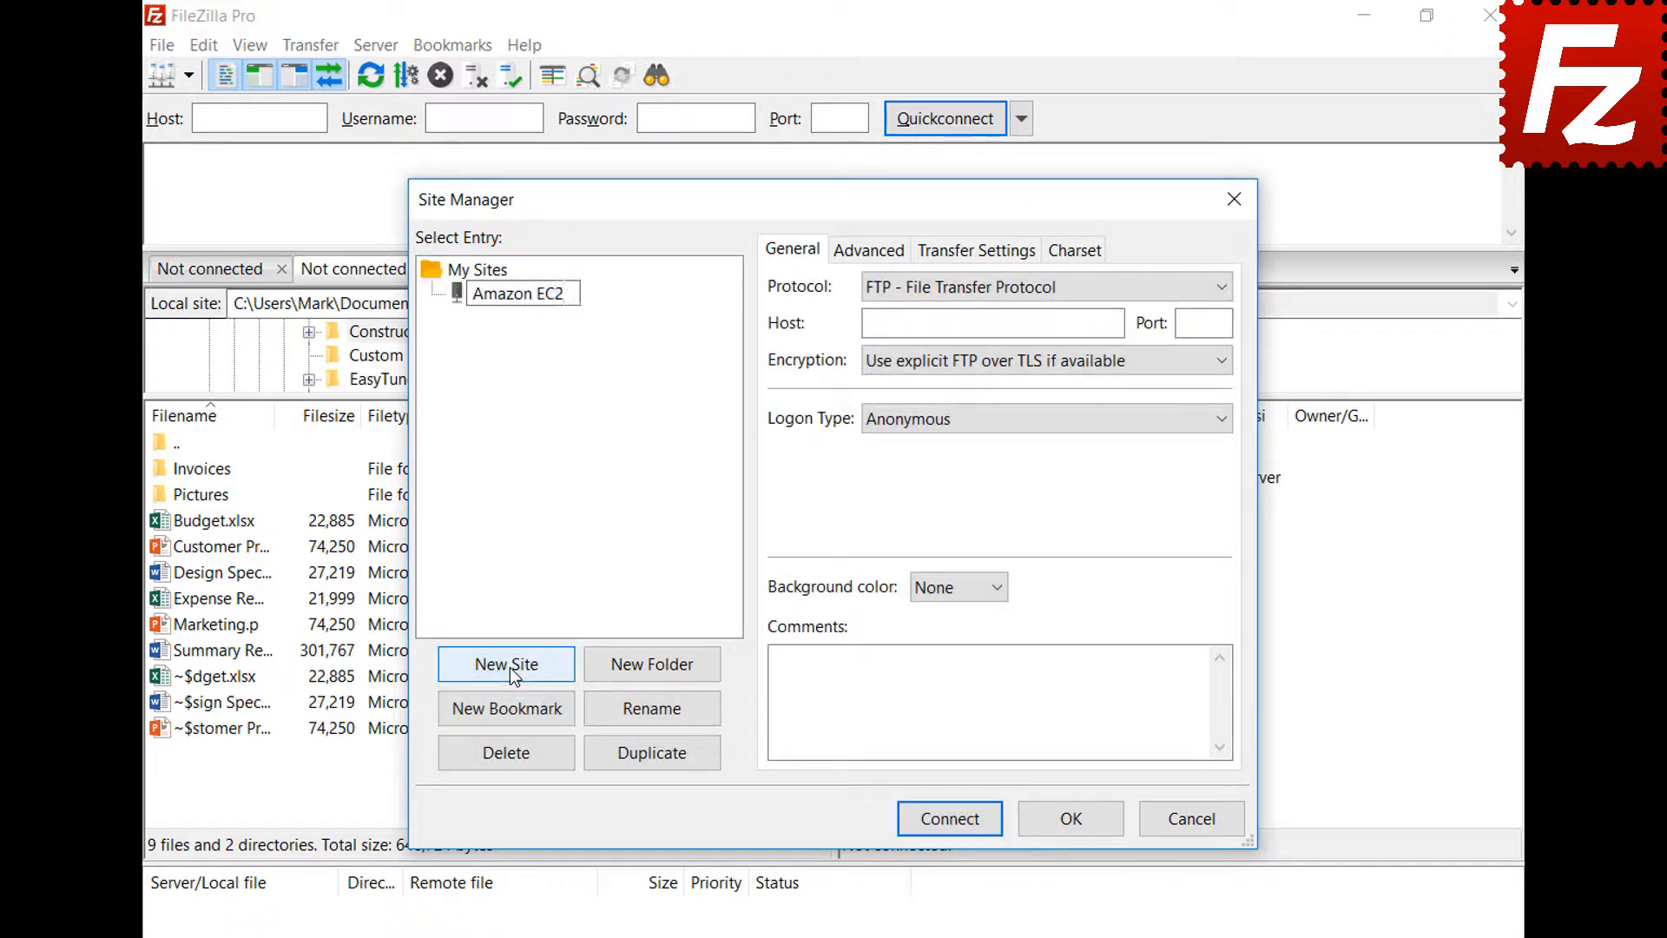
{"action": "key", "text": "Return"}
{"action": "left_click", "coordinate": [1220, 287]}
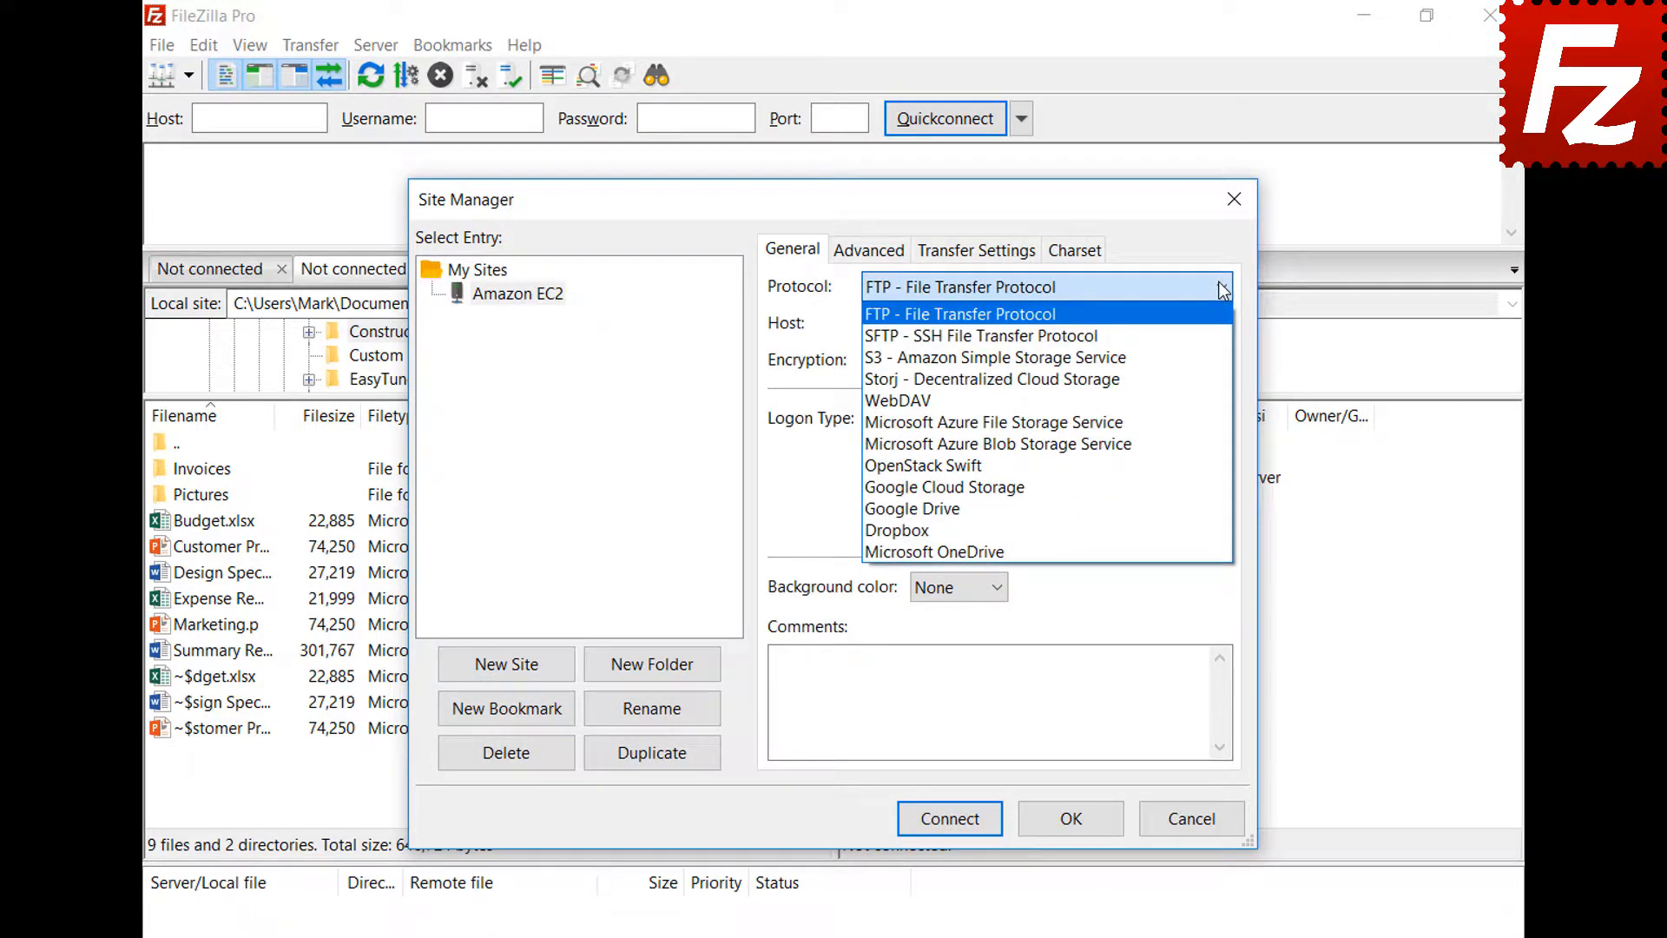
{"action": "left_click", "coordinate": [1222, 336]}
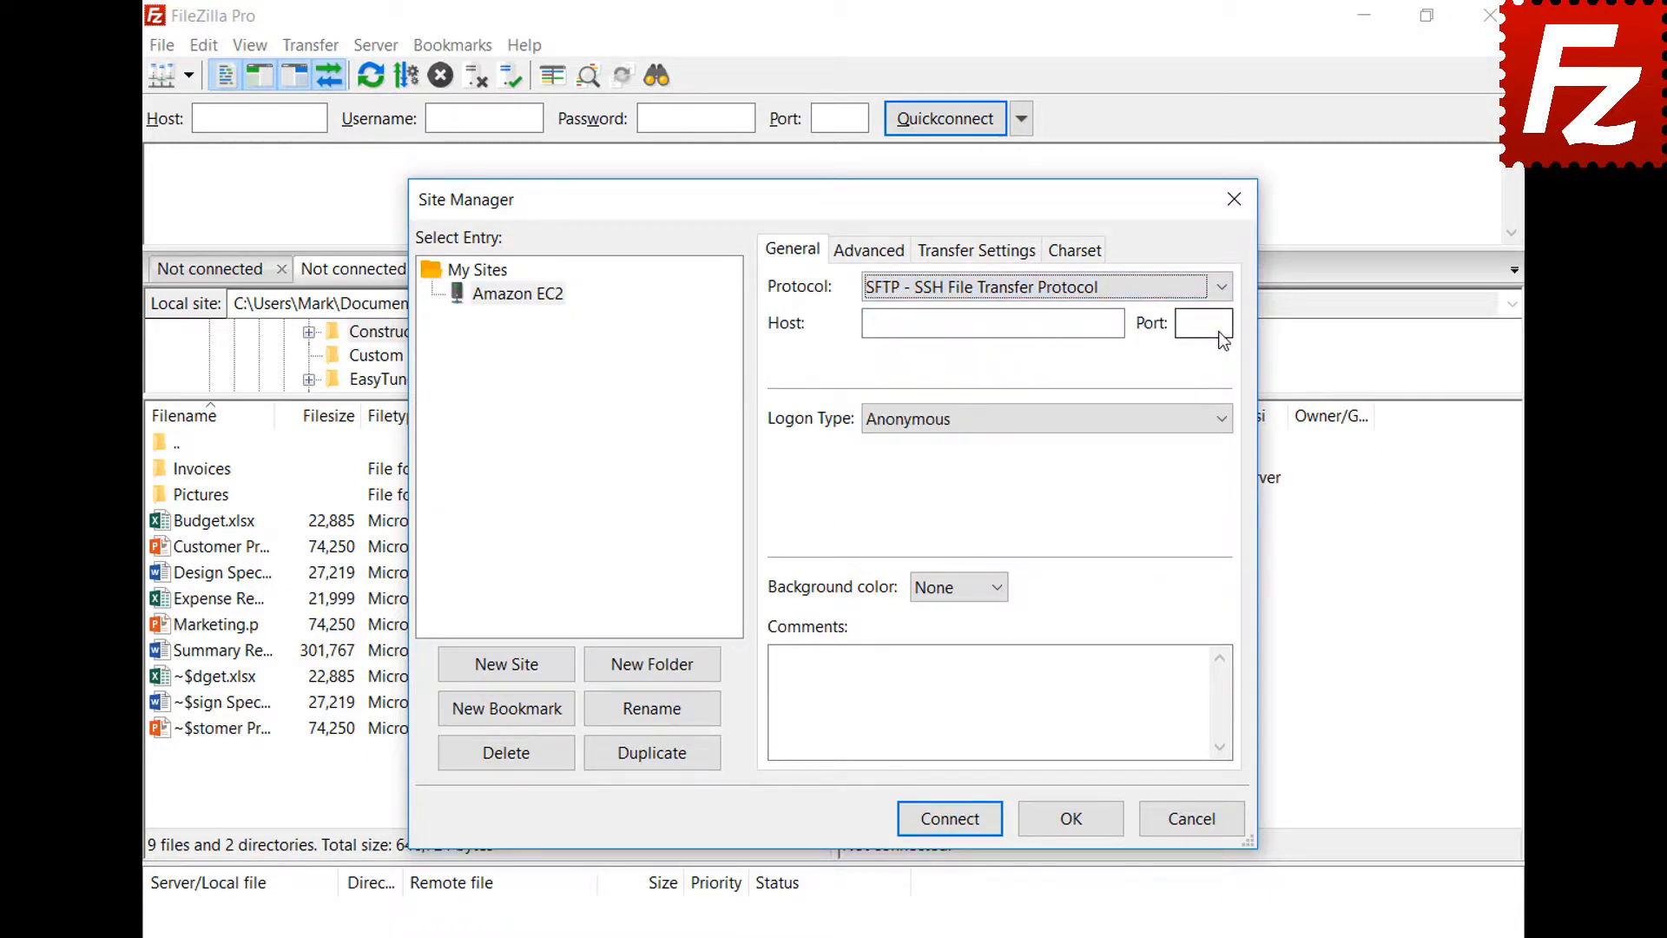
- Enter the EC2 hostname and use key-file logon as user ubuntu with AWSKeyPair.pem
{"action": "left_click", "coordinate": [1045, 324]}
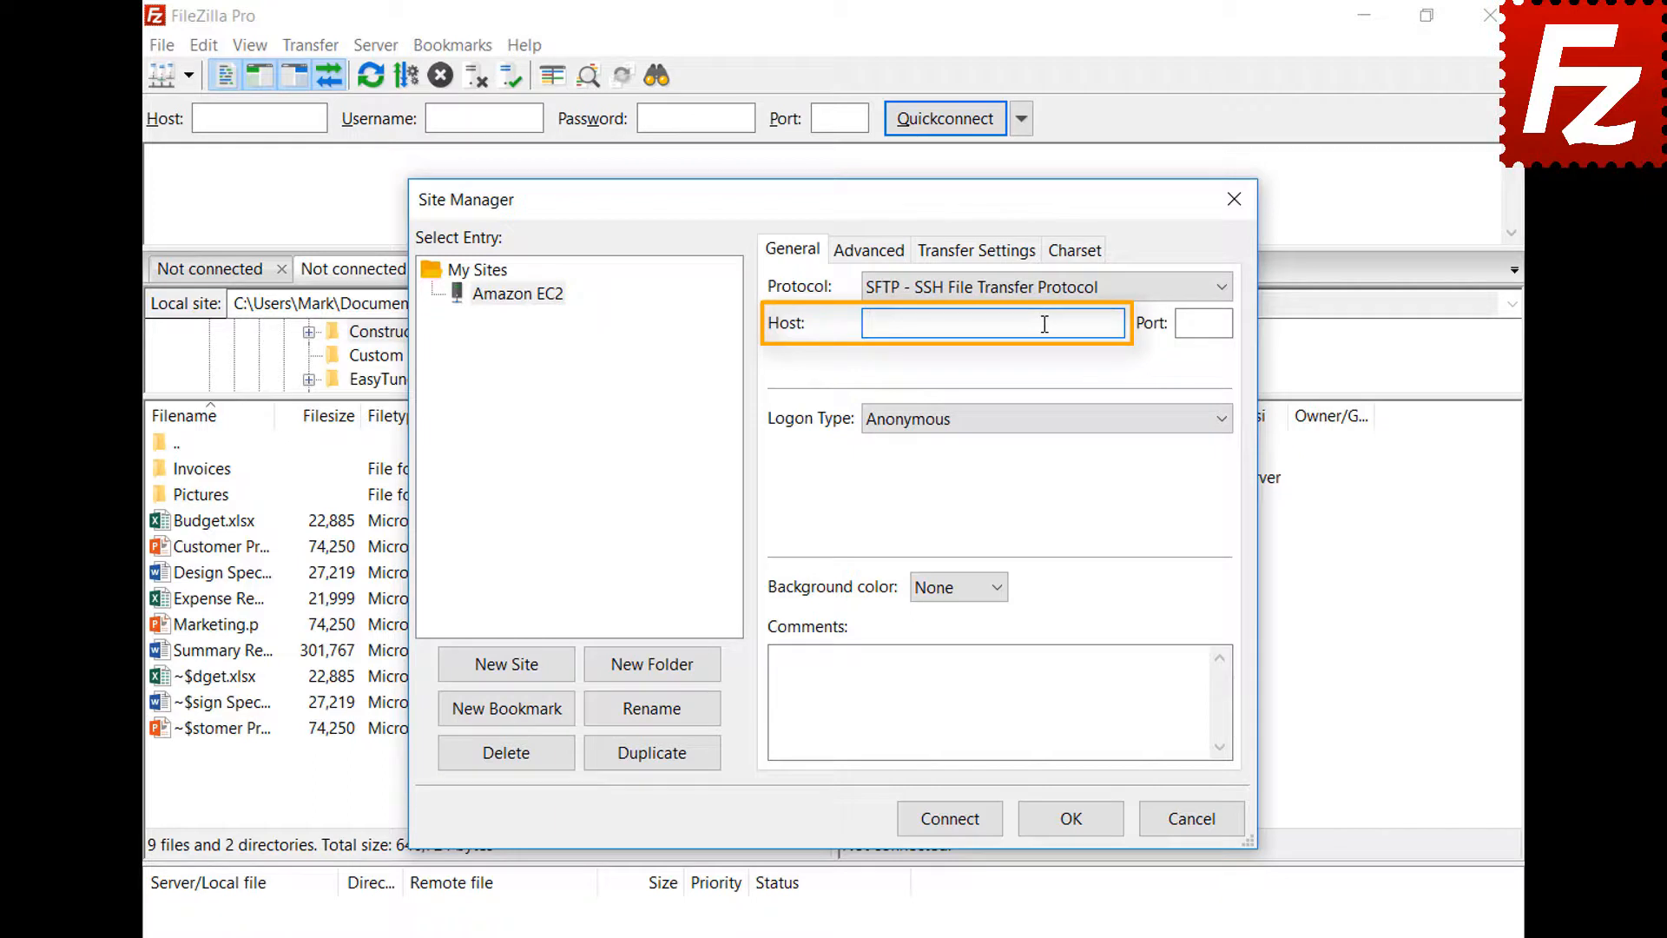
{"action": "key", "text": "ctrl+v"}
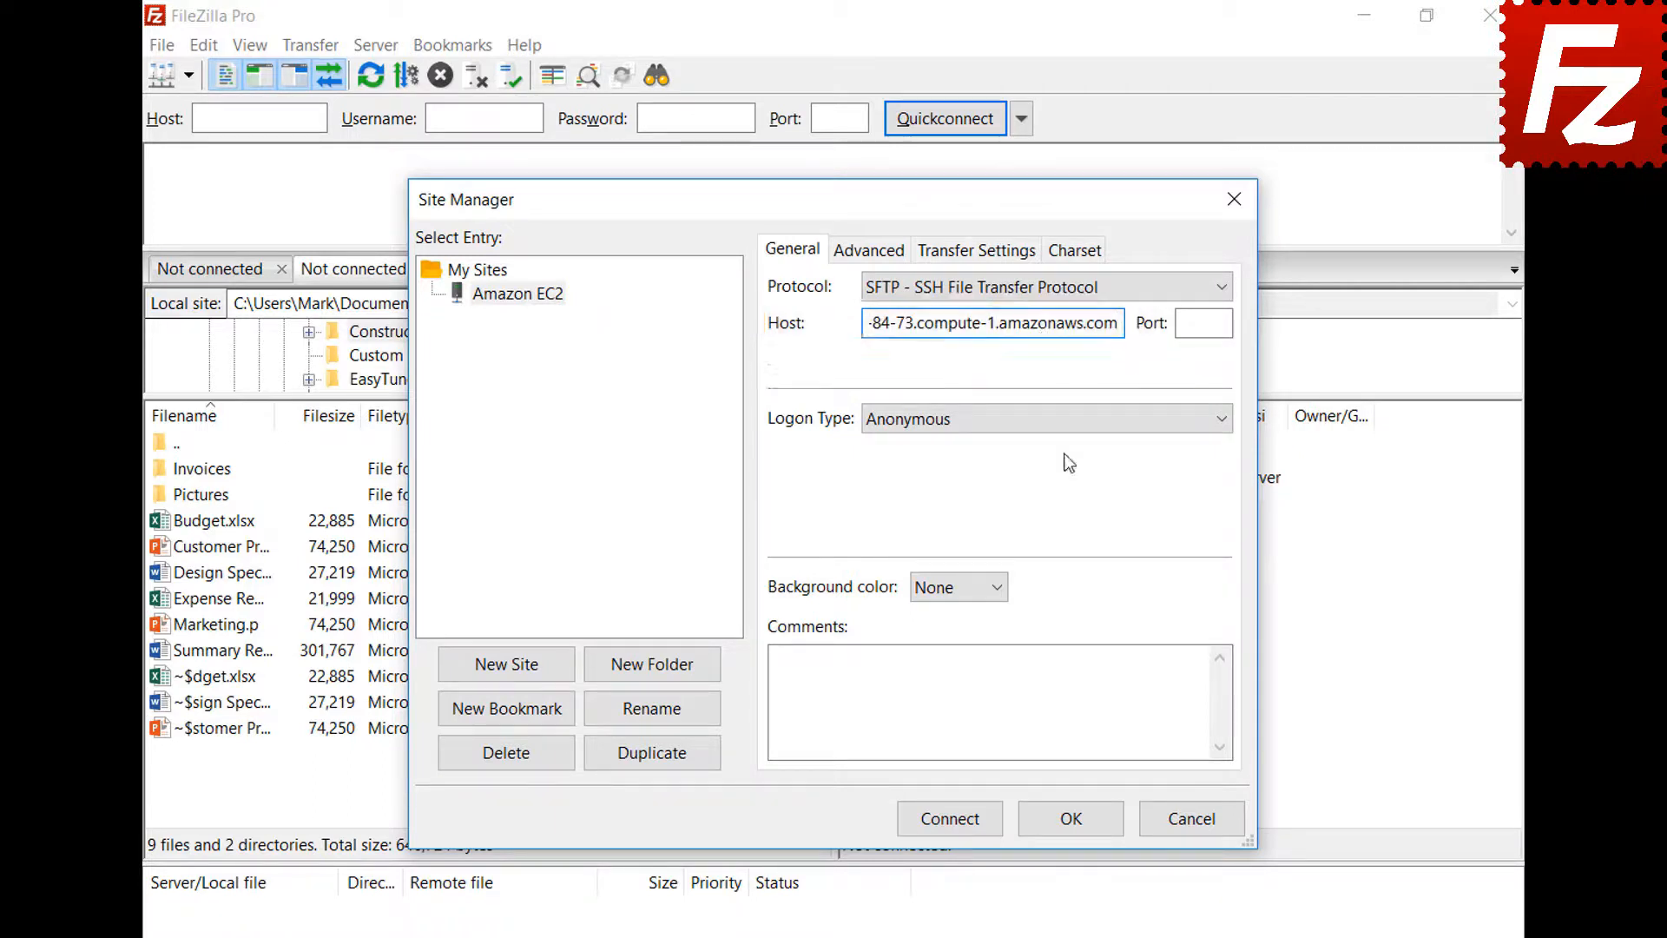
{"action": "left_click", "coordinate": [1065, 426]}
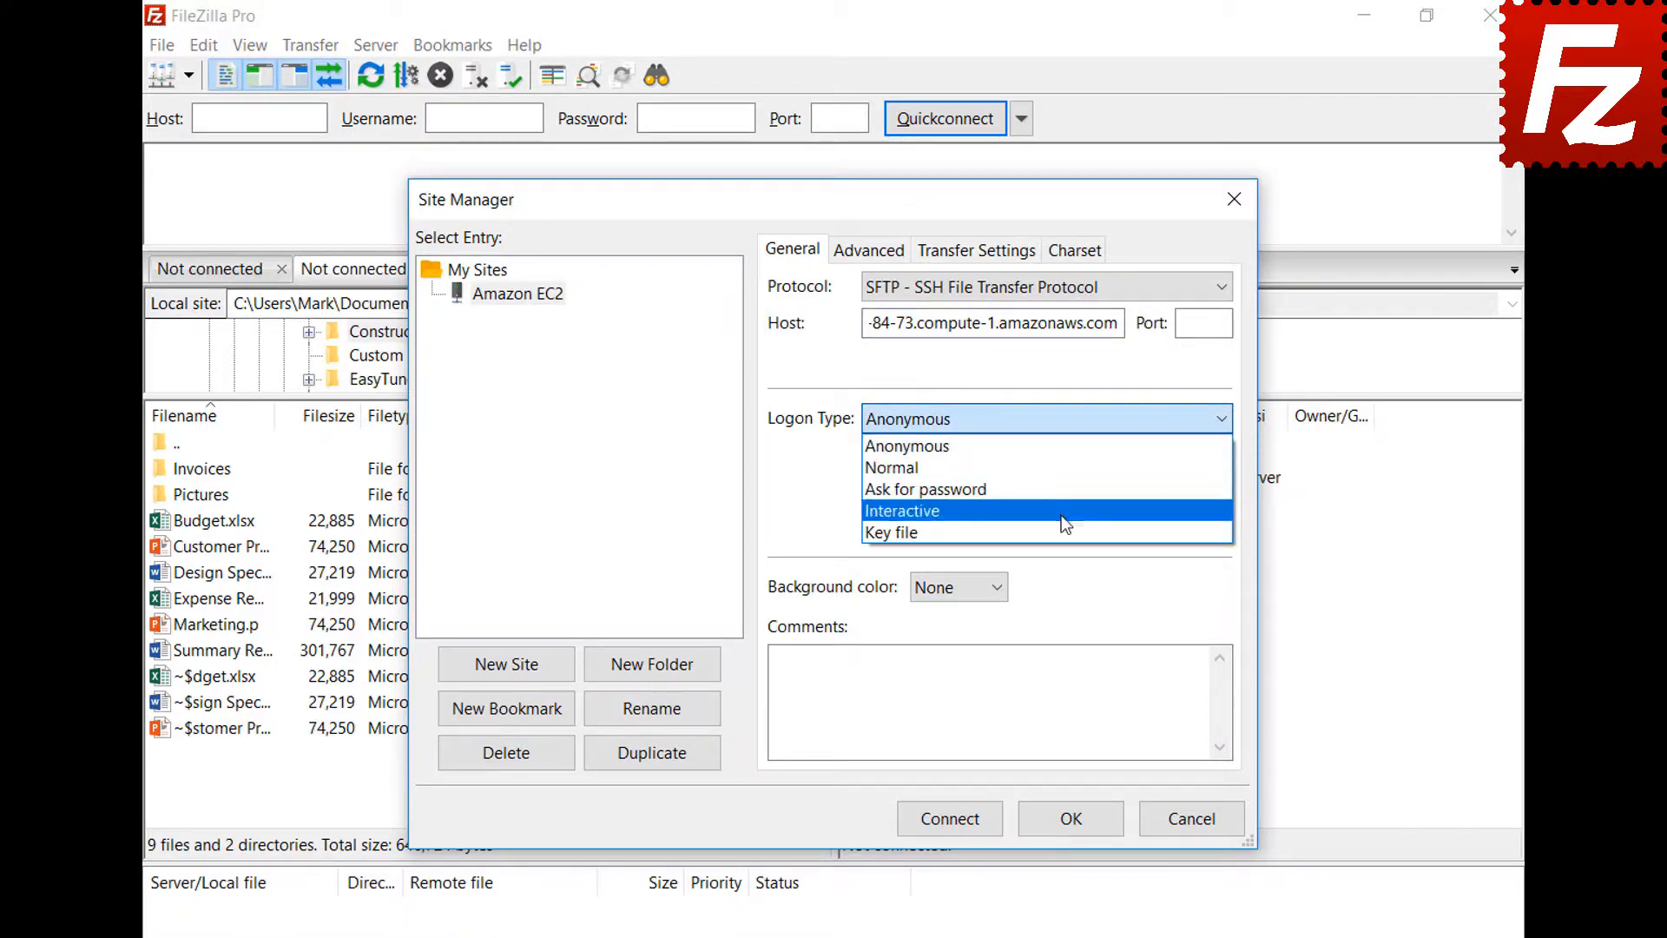
{"action": "left_click", "coordinate": [1065, 531]}
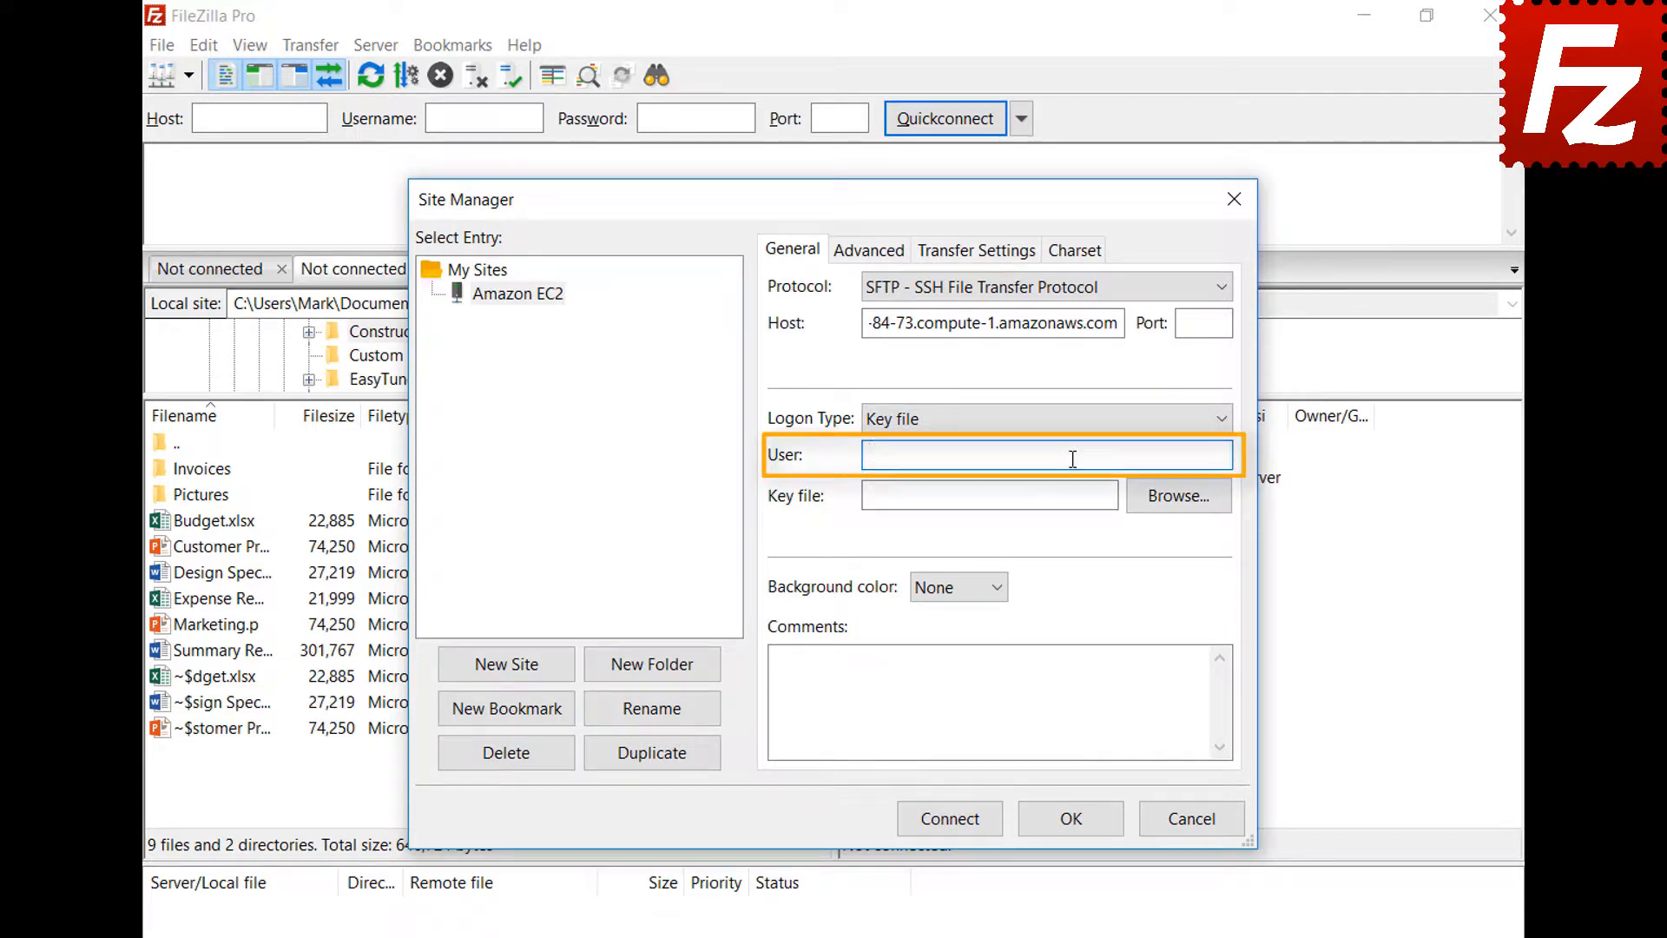
{"action": "type", "text": "ubuntu"}
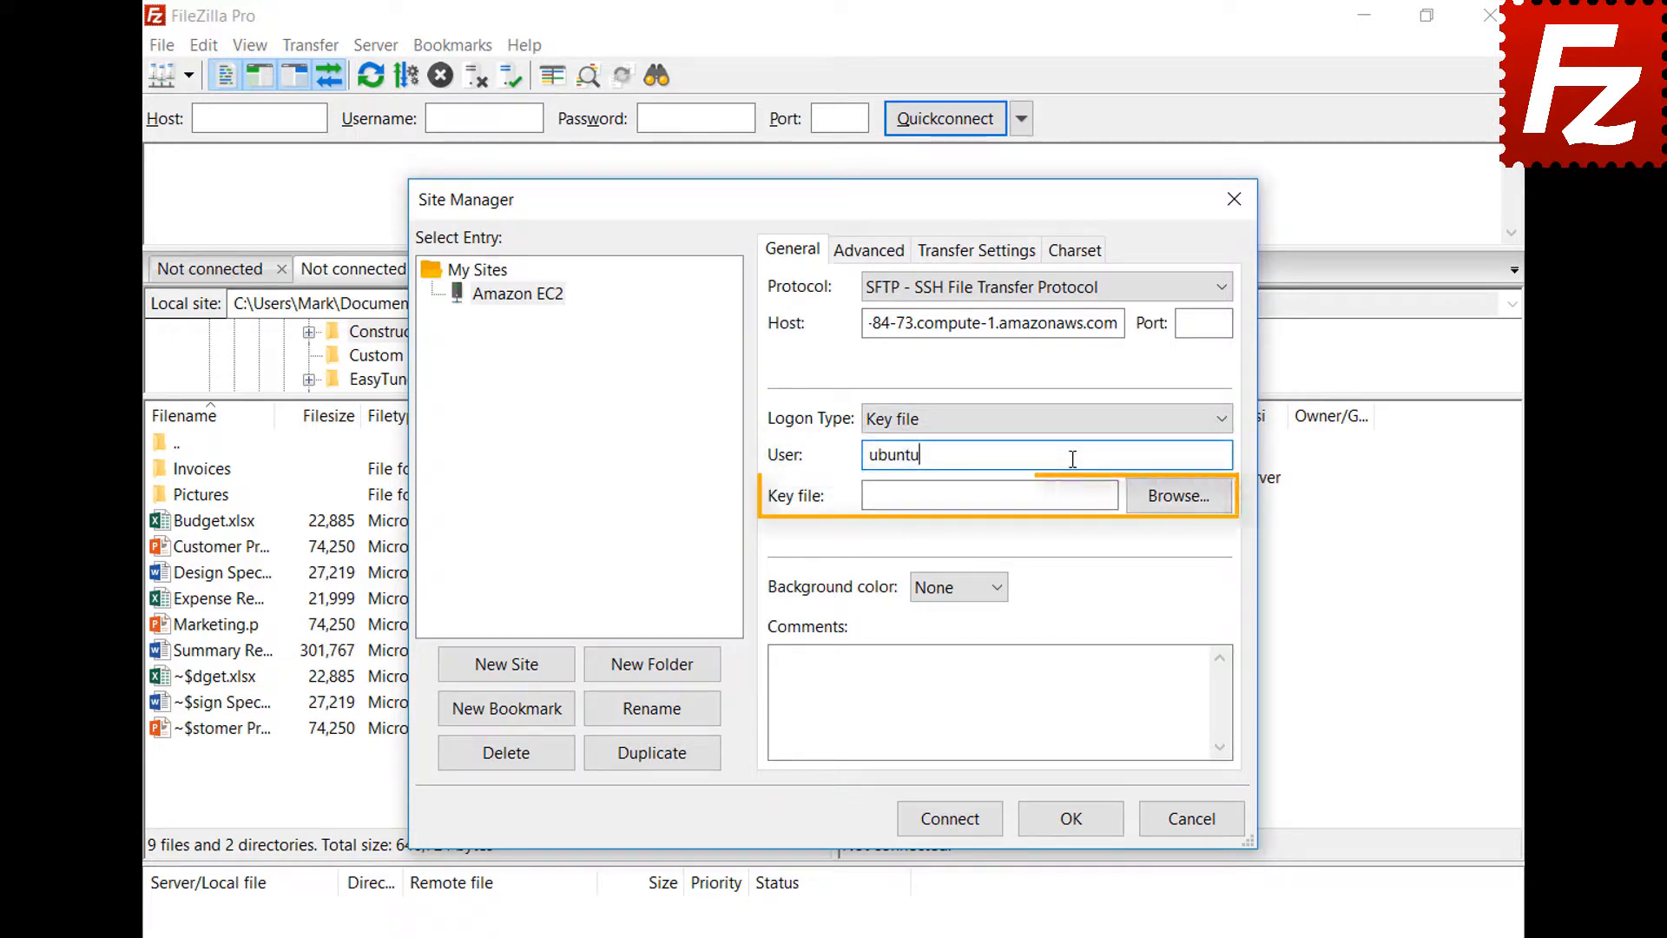
{"action": "left_click", "coordinate": [1177, 502]}
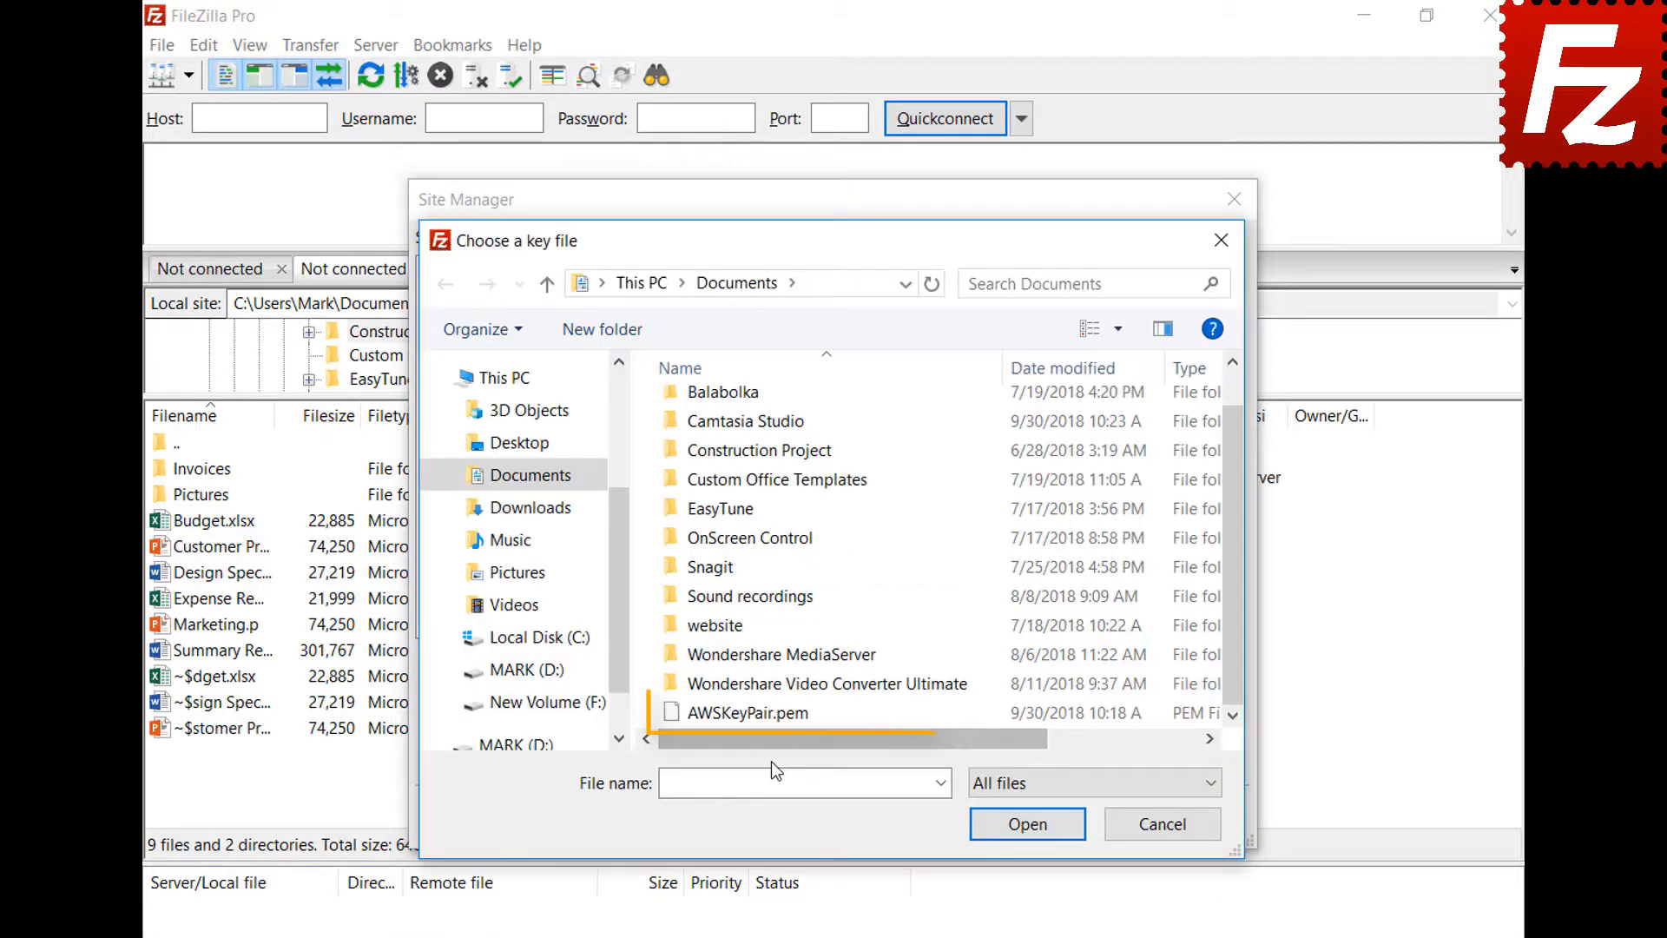
{"action": "double_click", "coordinate": [775, 713]}
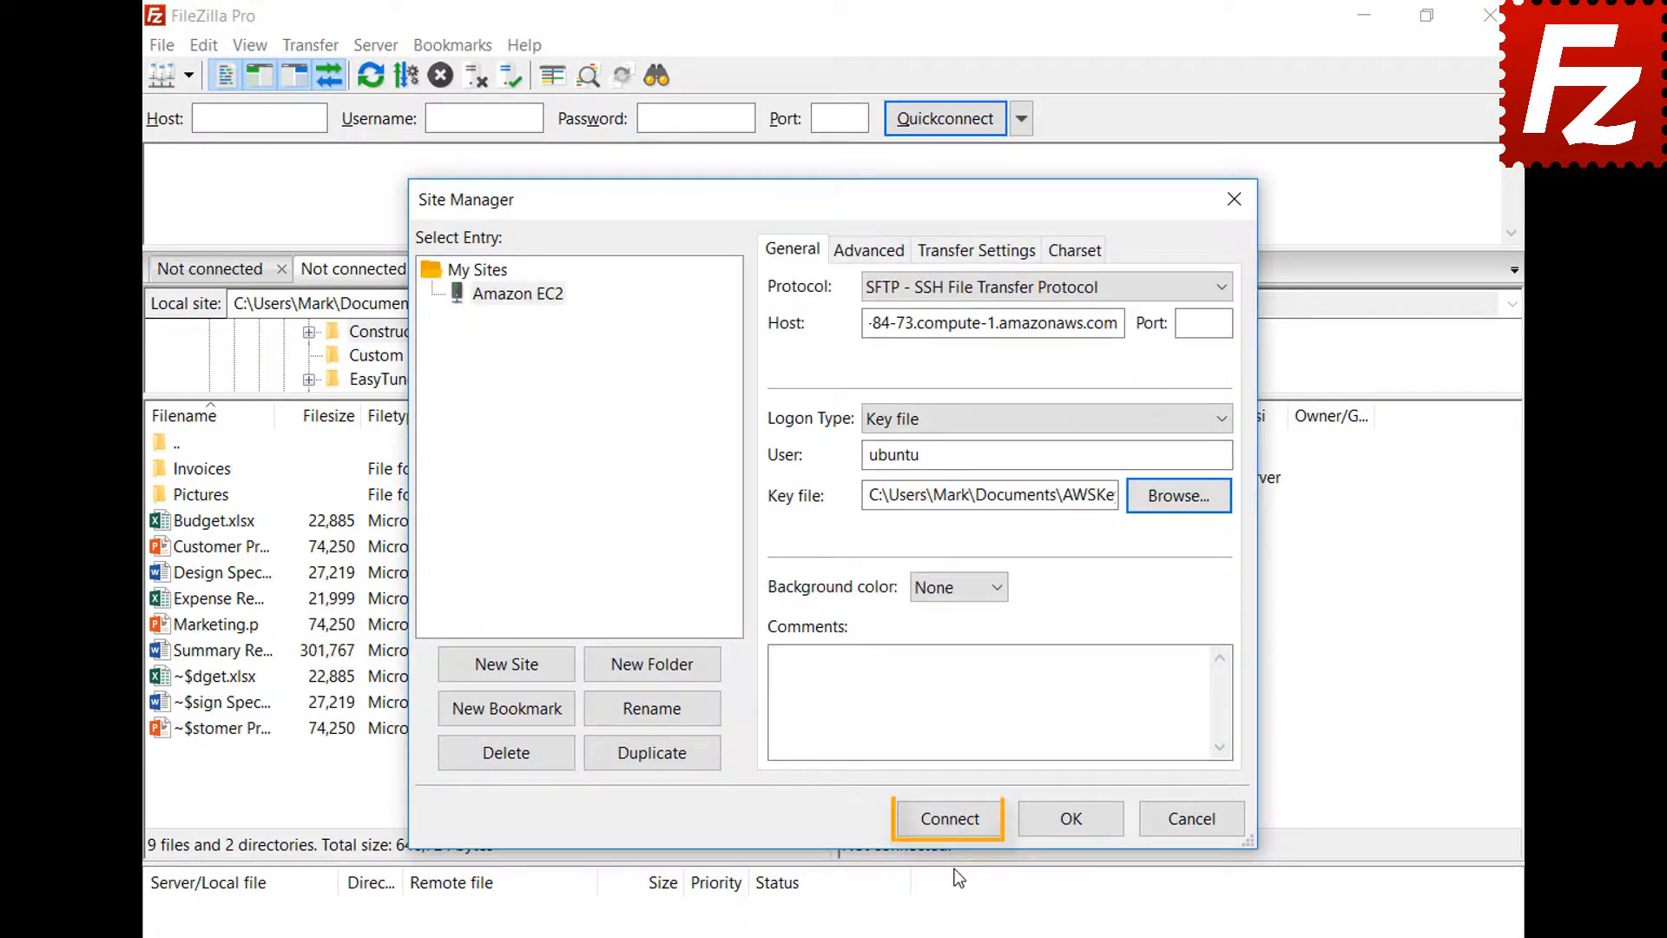
- Connect to the Amazon EC2 site, always trusting the server's host key
{"action": "left_click", "coordinate": [949, 820]}
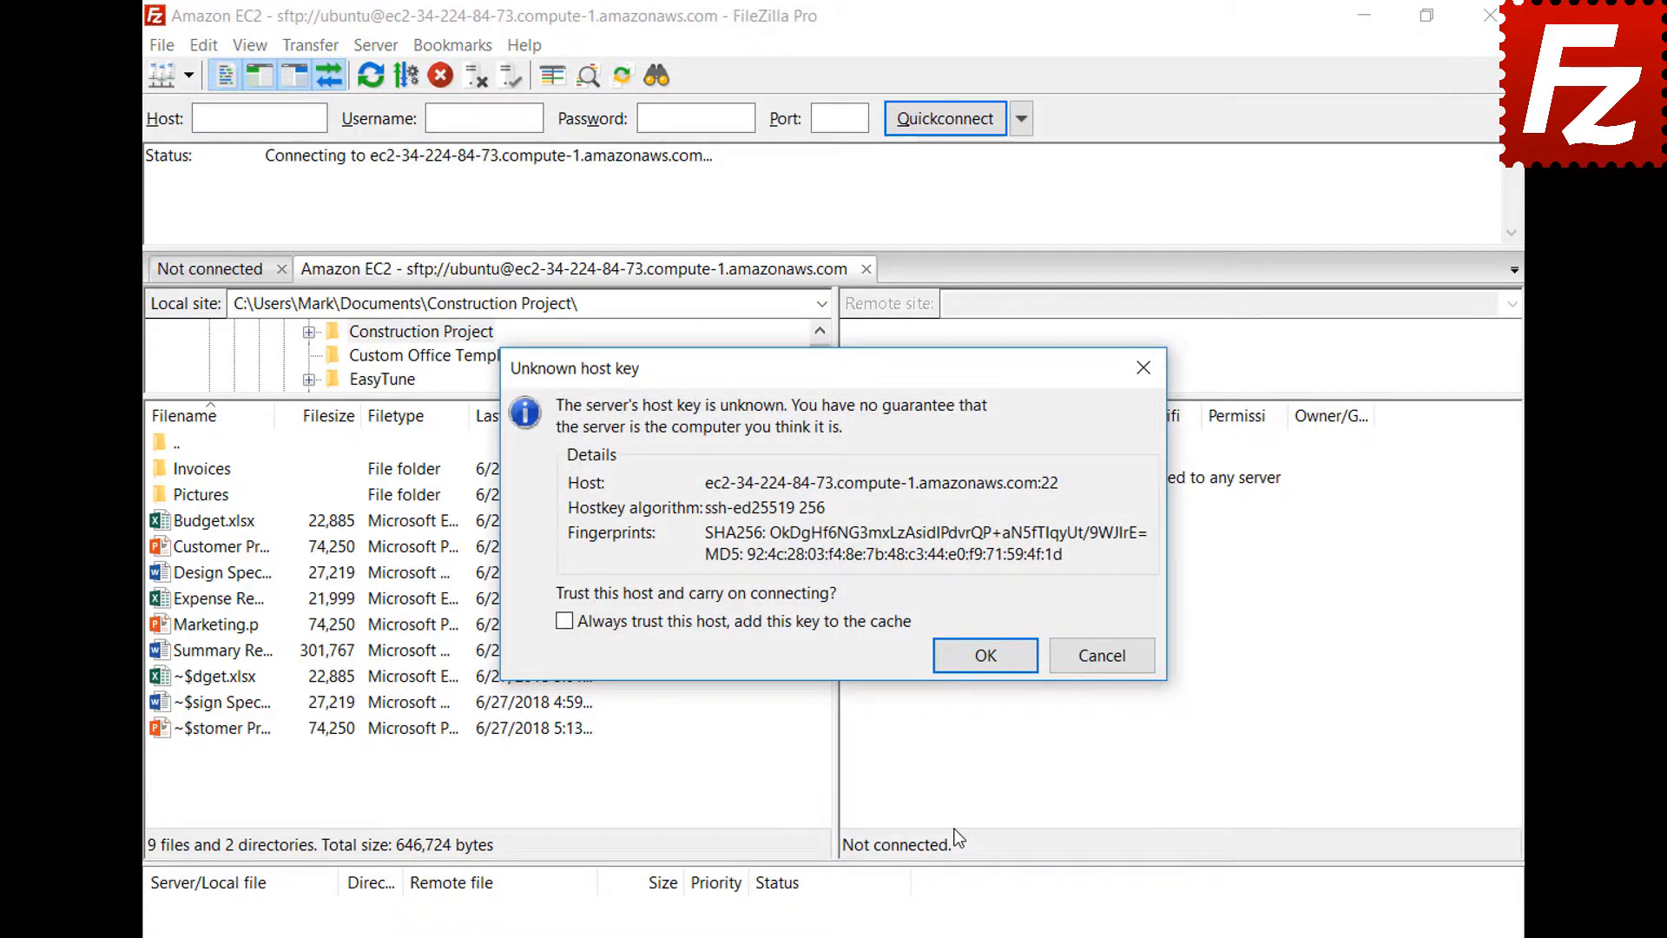
{"action": "left_click", "coordinate": [565, 621]}
{"action": "left_click", "coordinate": [982, 654]}
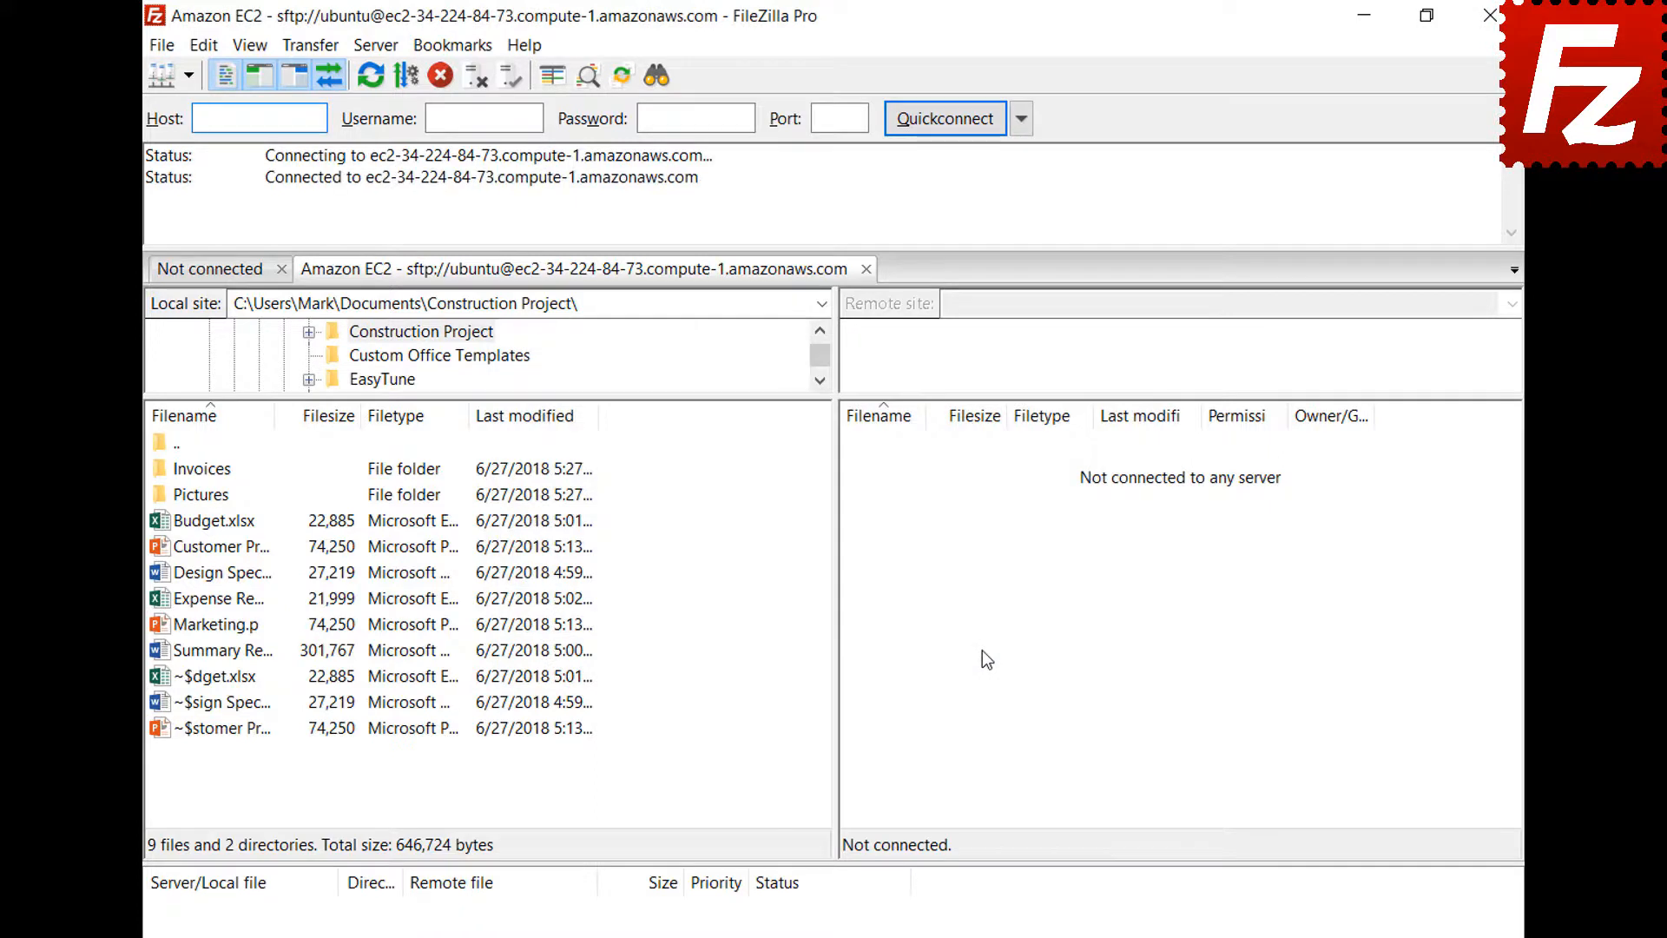
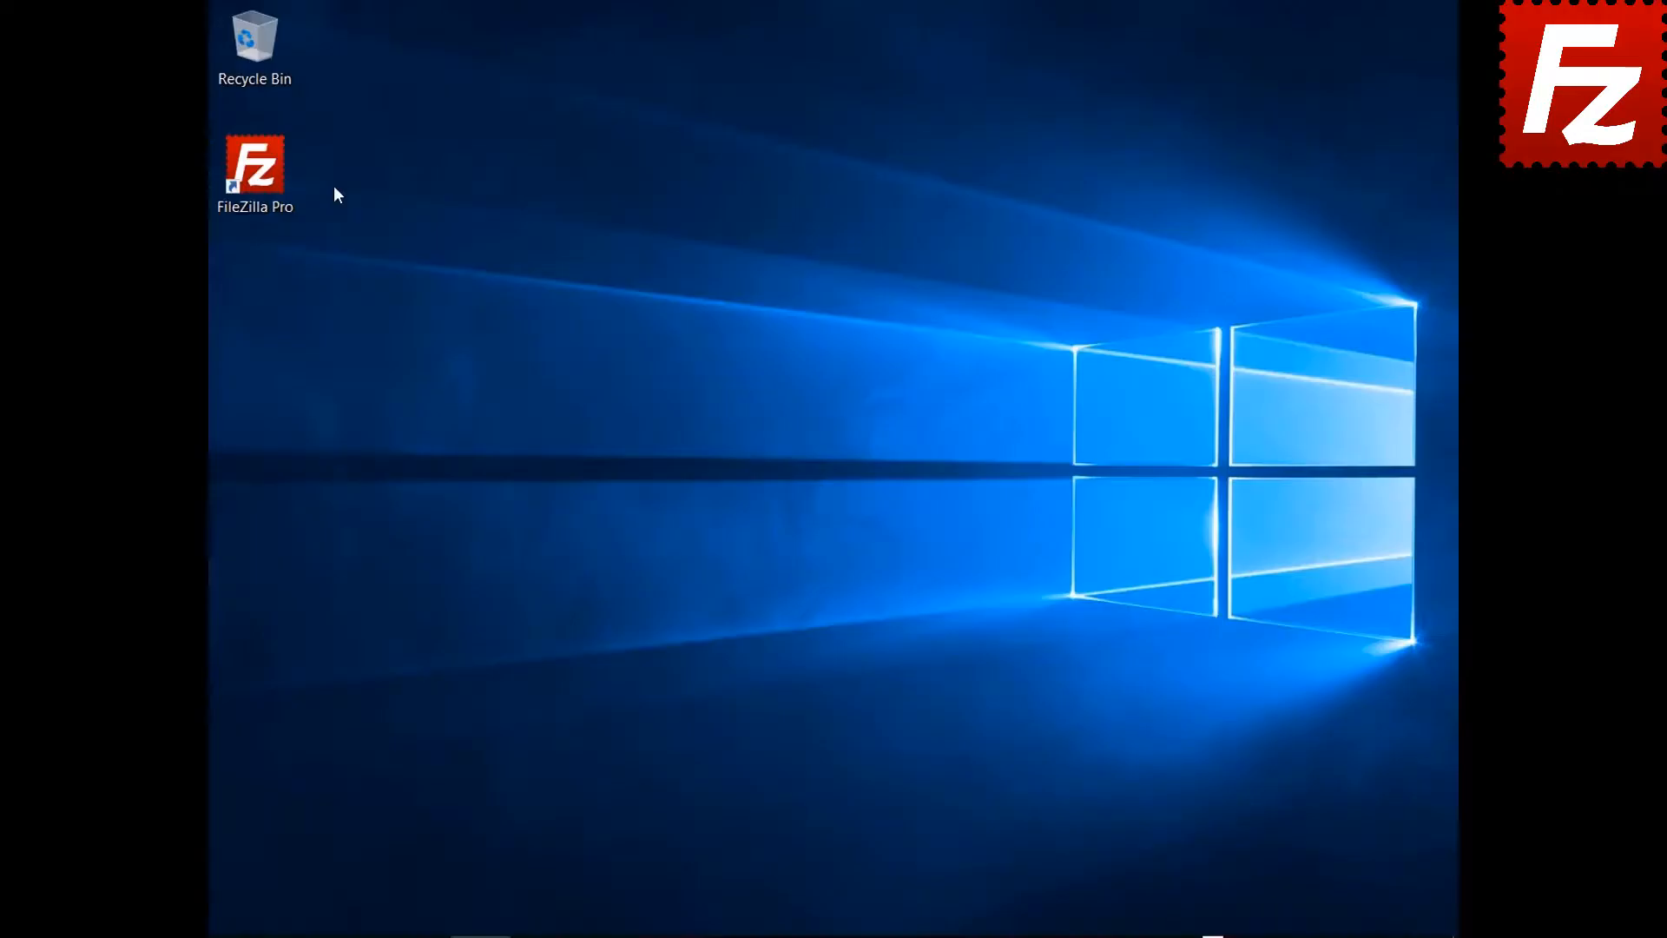
- Launch FileZilla Pro and add a new Site Manager entry named 'S3 Connection'
{"action": "double_click", "coordinate": [270, 187]}
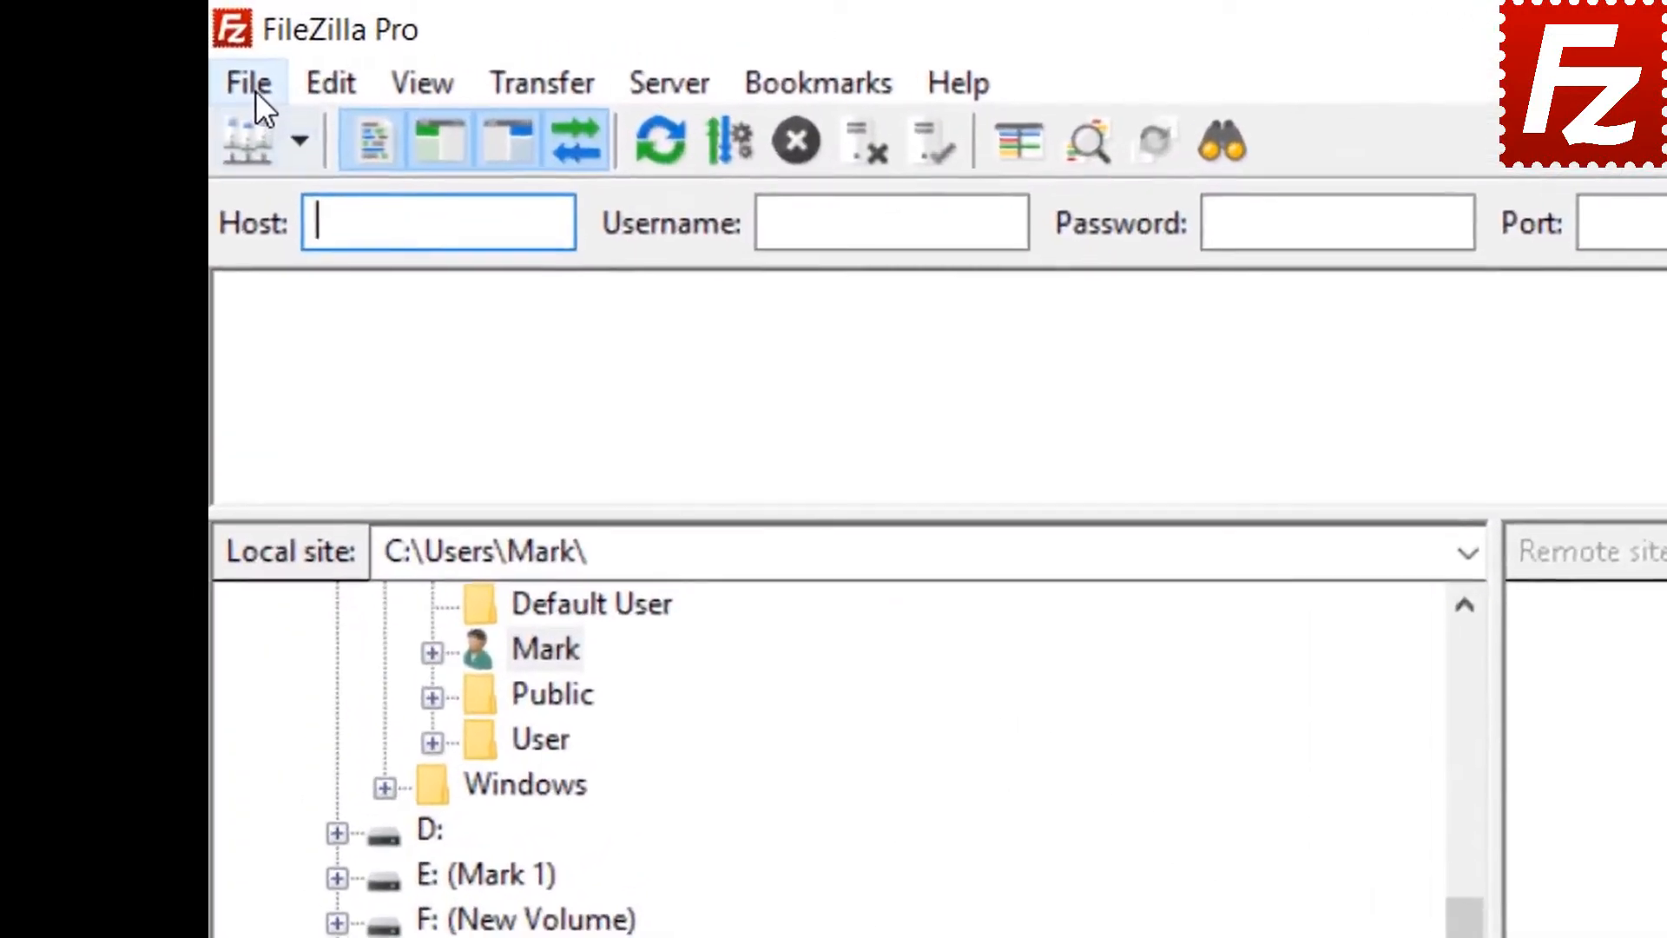
{"action": "left_click", "coordinate": [232, 45]}
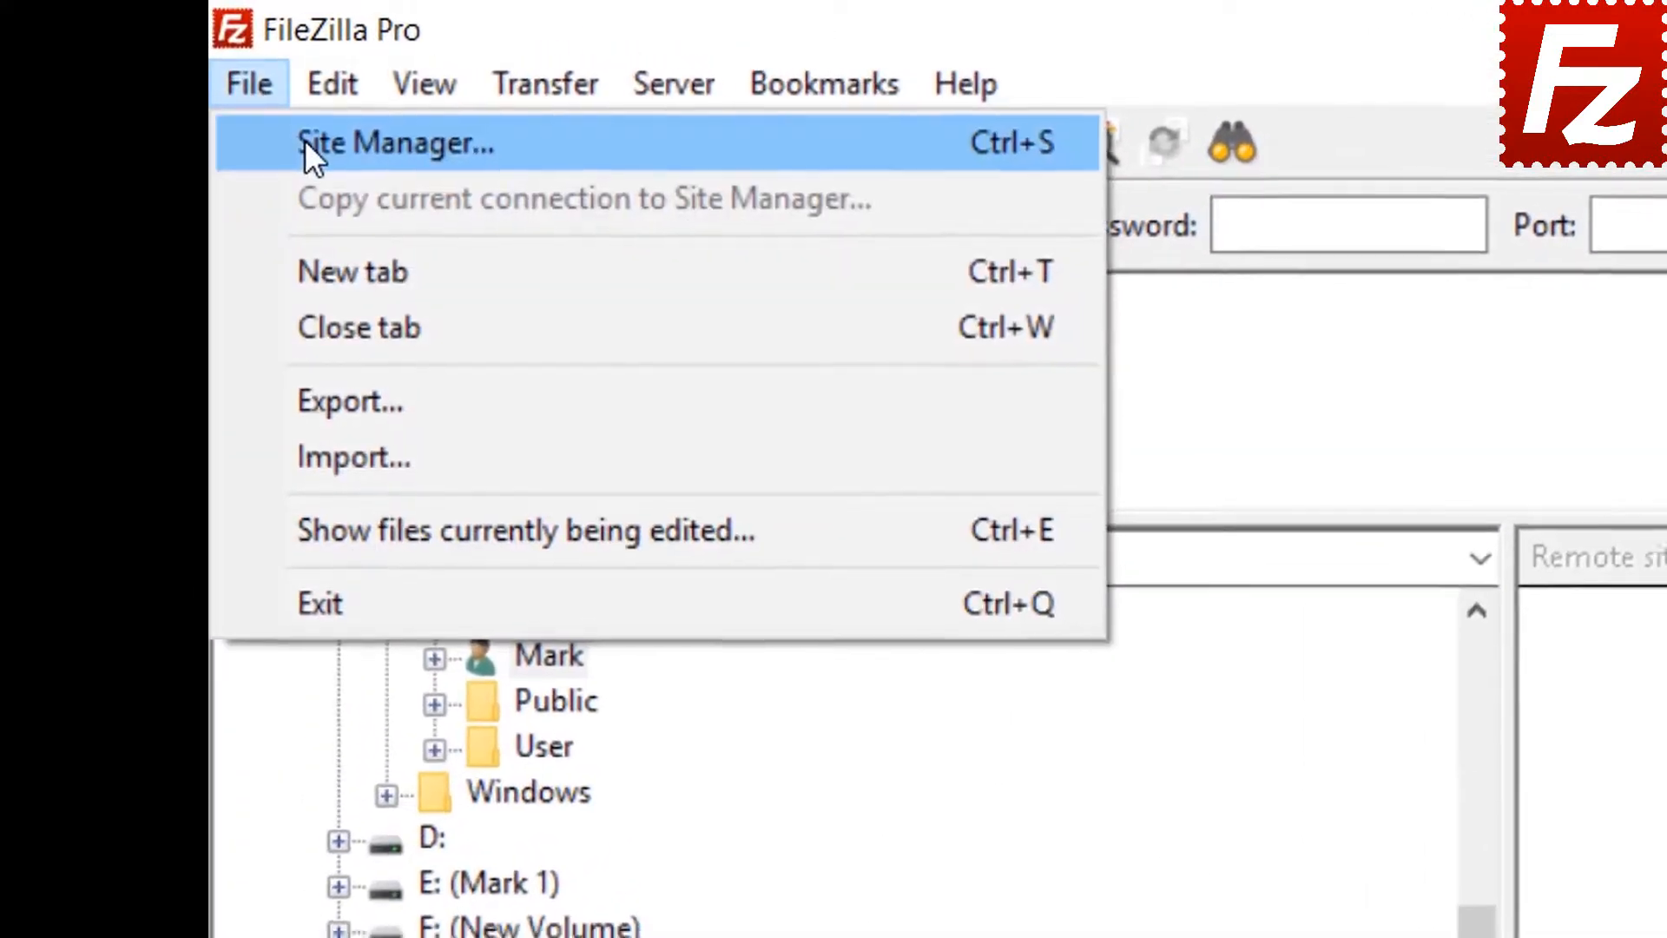
{"action": "left_click", "coordinate": [309, 150]}
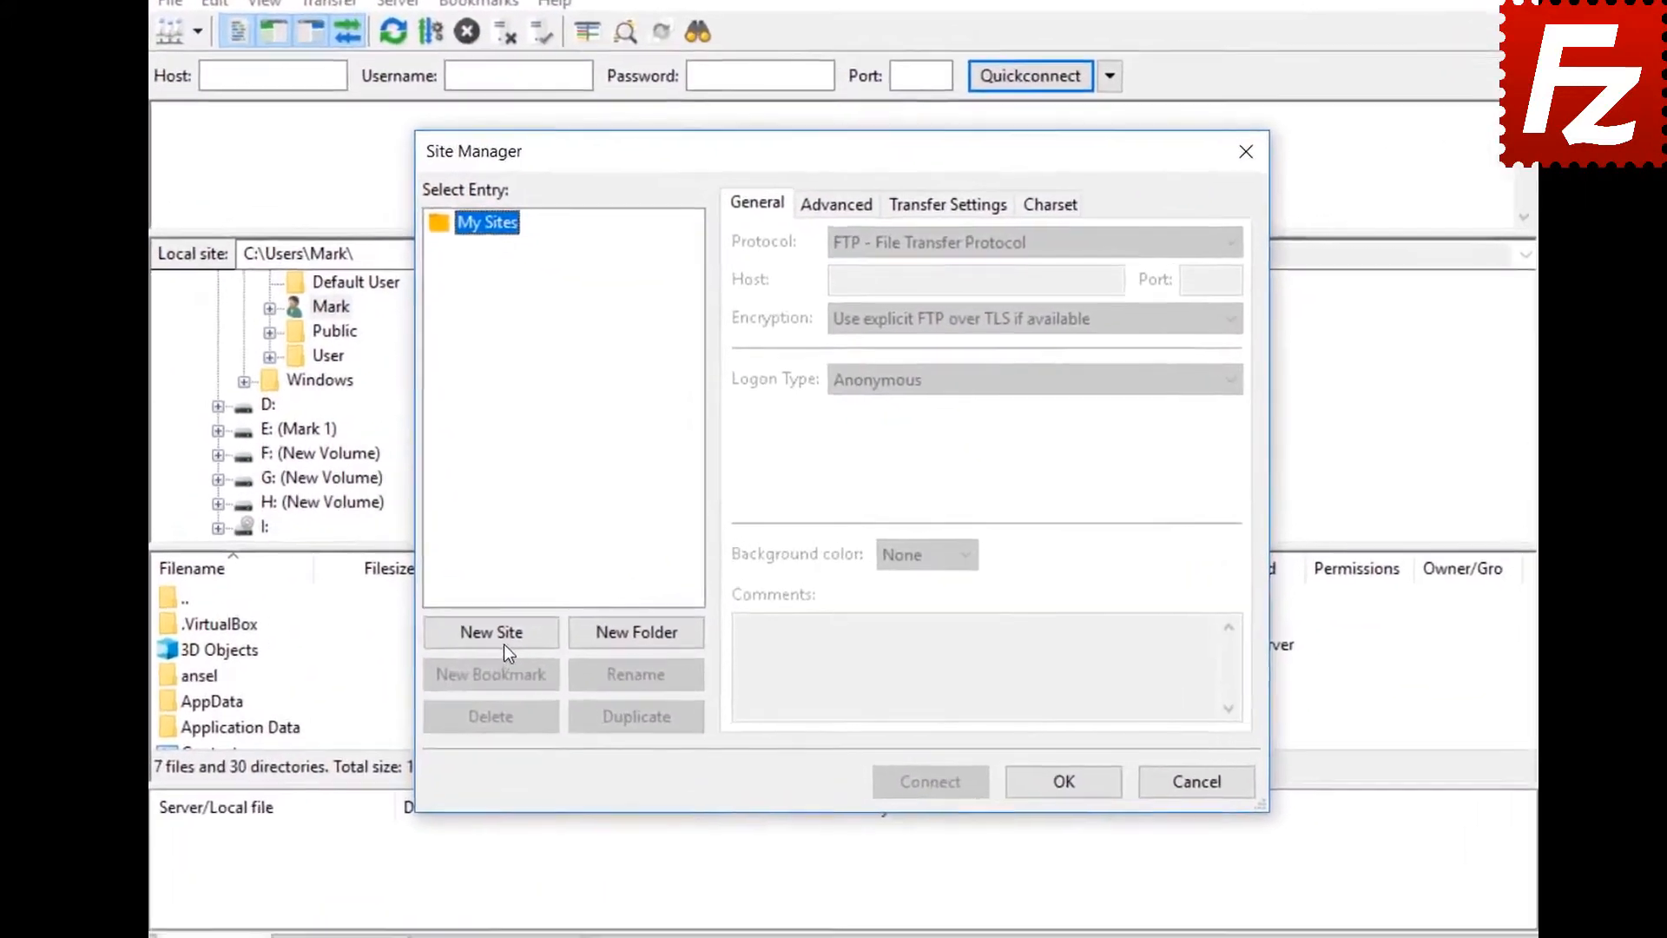
{"action": "left_click", "coordinate": [542, 611]}
{"action": "type", "text": "S"}
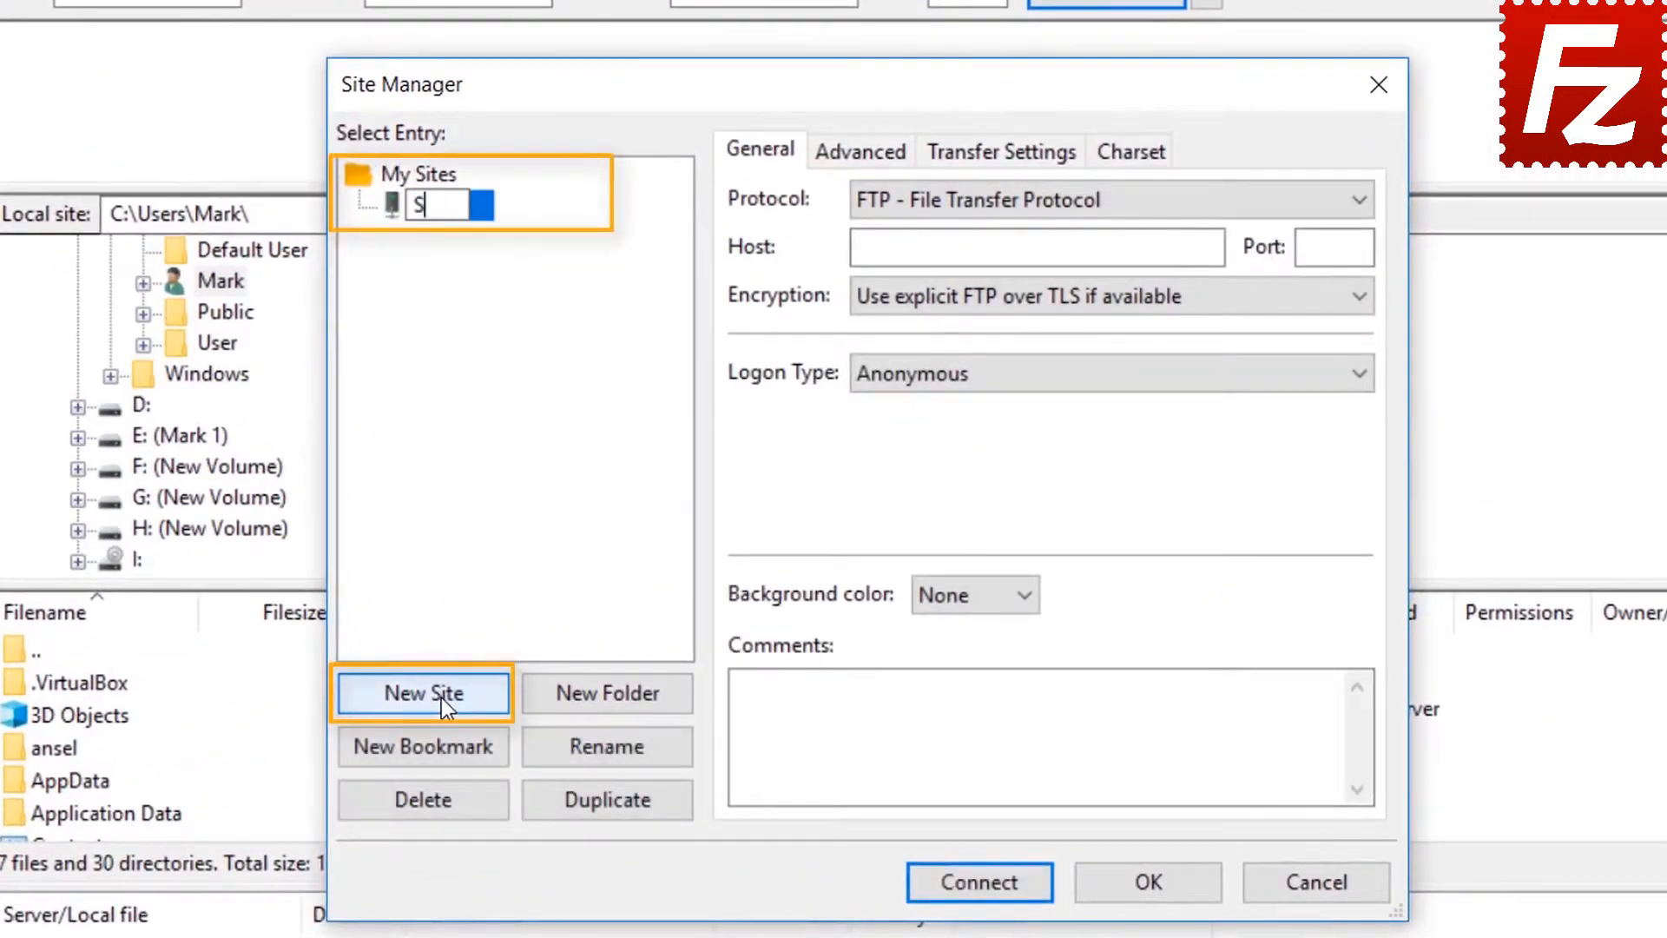
{"action": "type", "text": "3 Connection"}
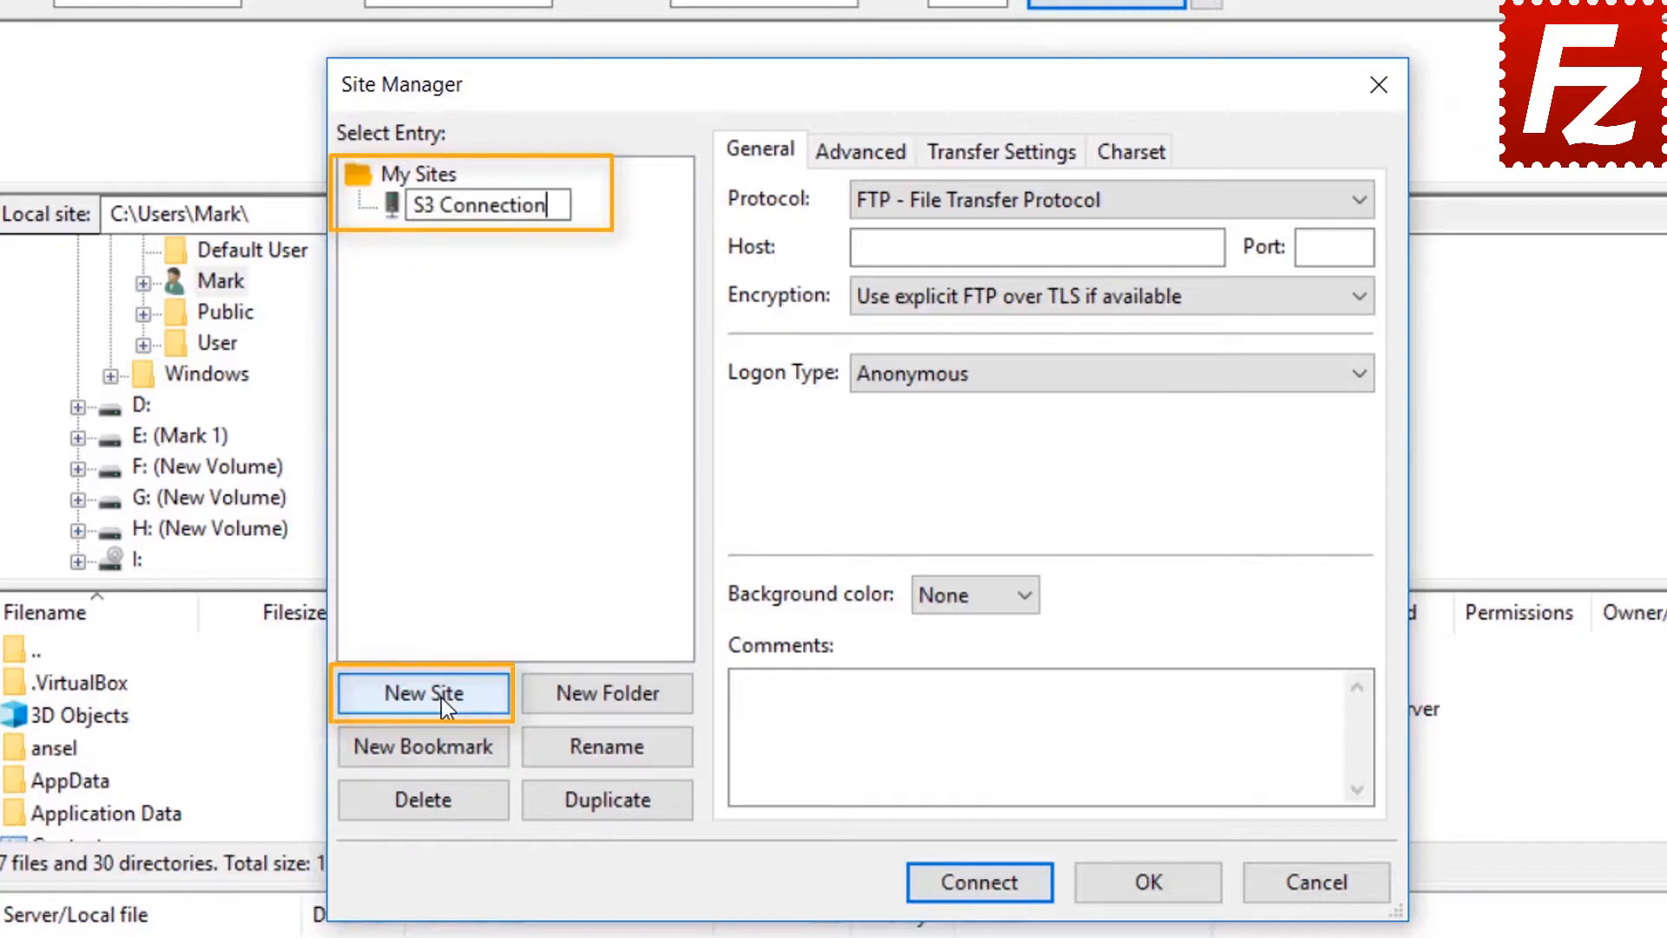
{"action": "key", "text": "Return"}
- Set the protocol to Amazon S3 with Normal logon, paste both access keys, and connect
{"action": "left_click", "coordinate": [1076, 201]}
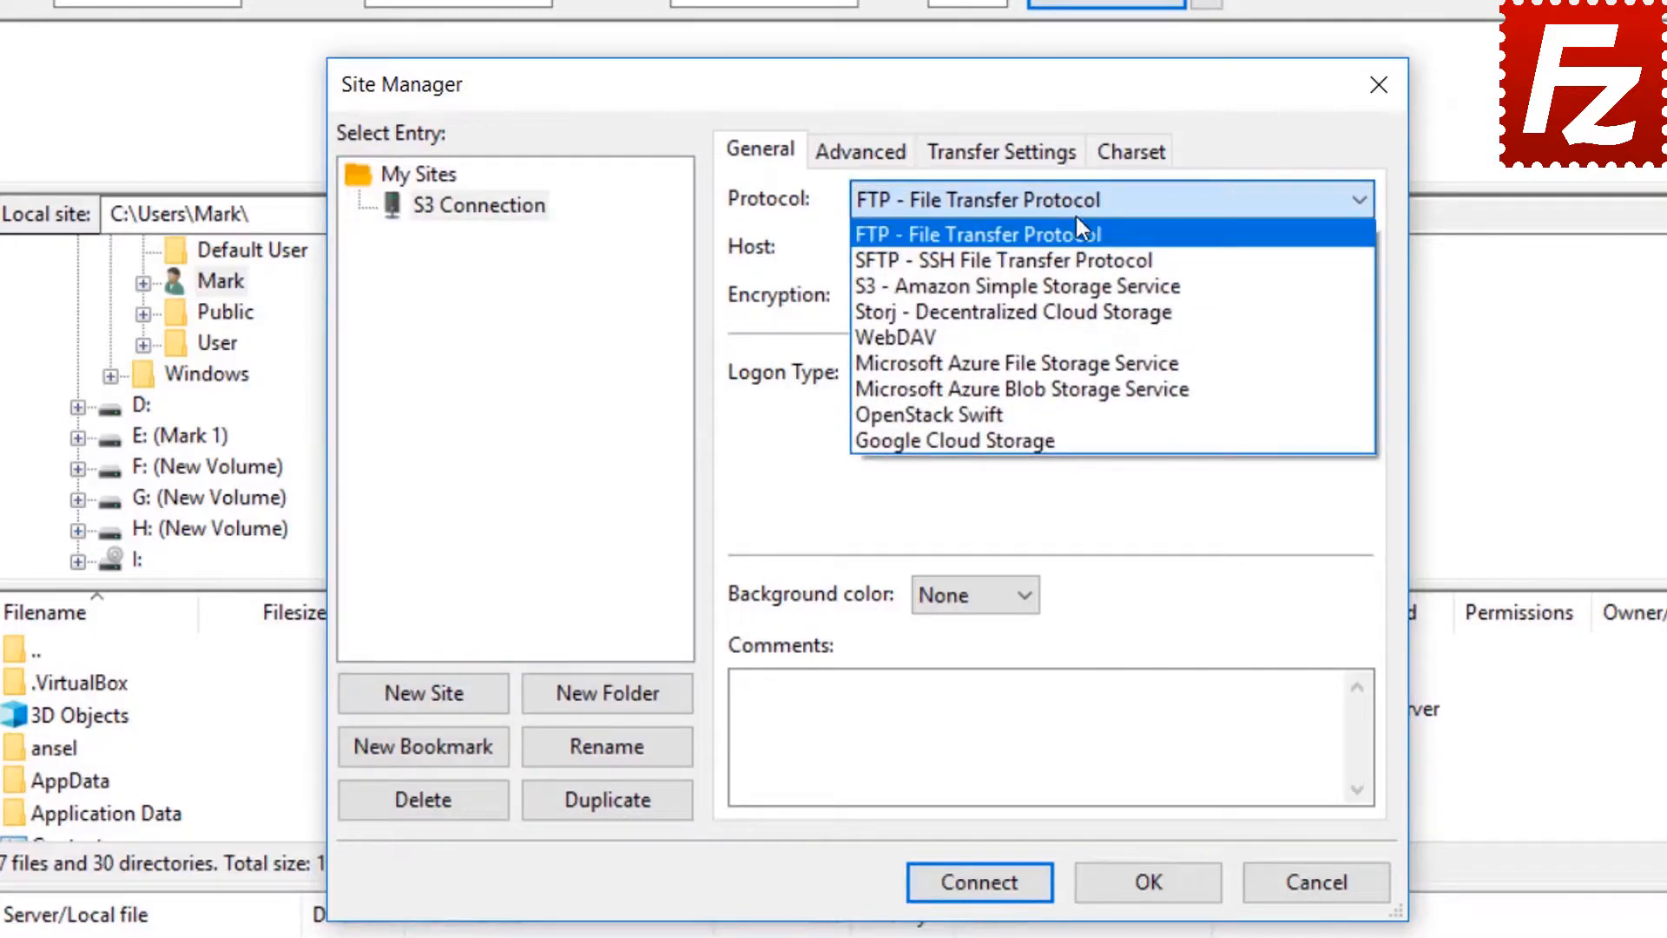
{"action": "left_click", "coordinate": [1081, 287]}
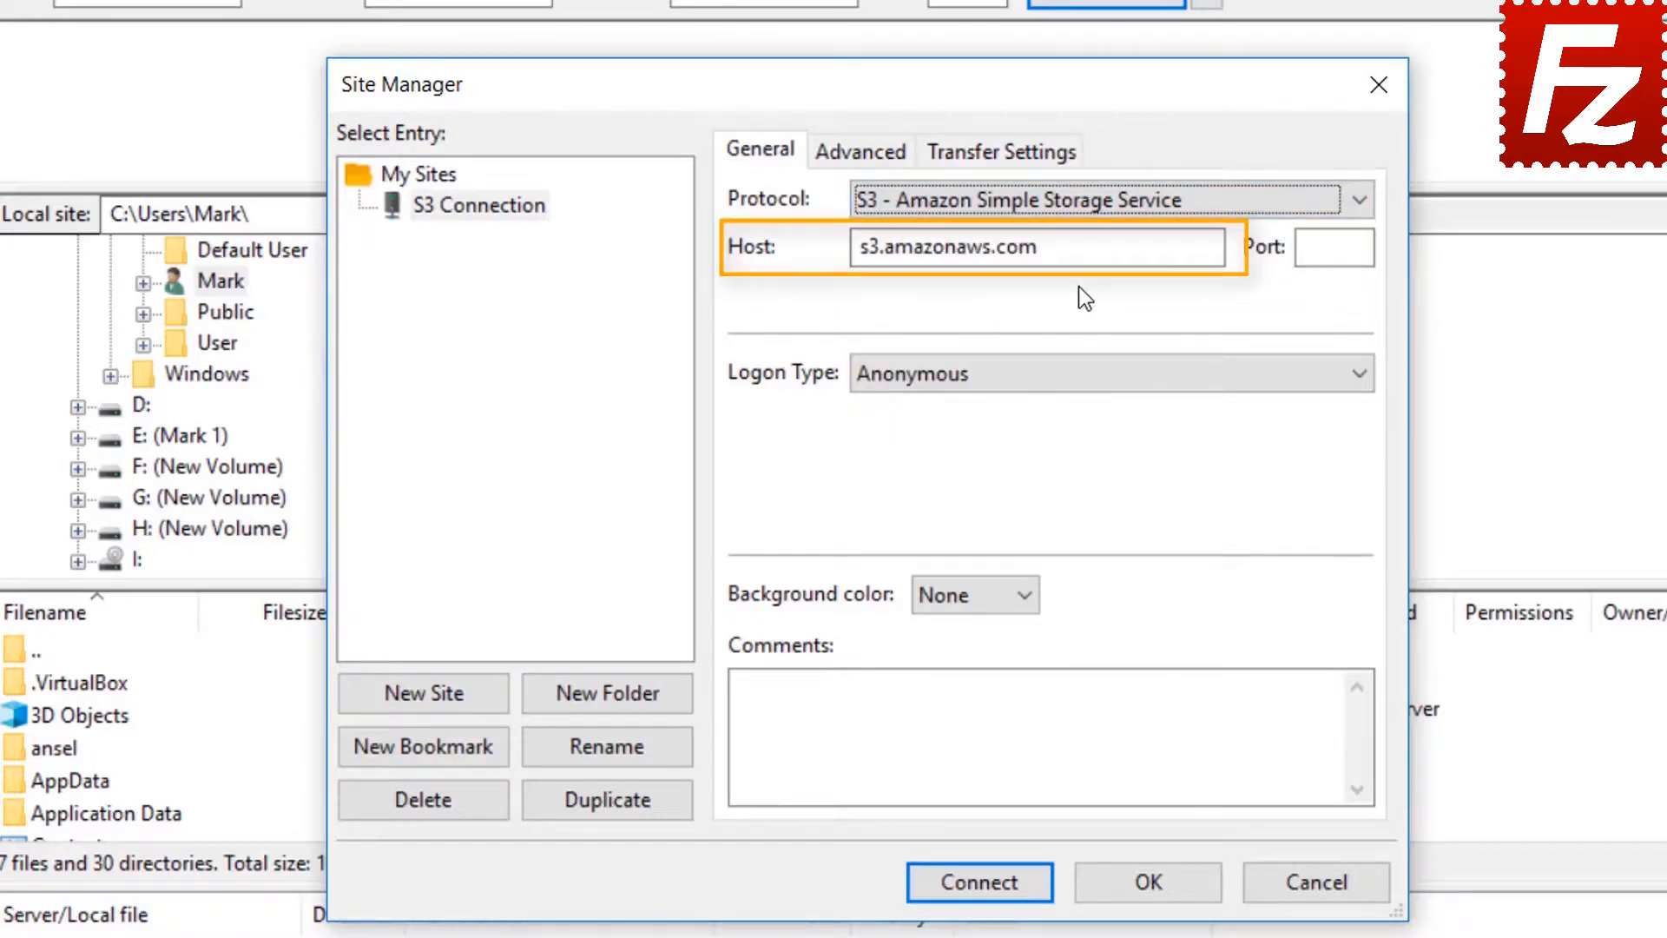
{"action": "left_click", "coordinate": [1068, 377]}
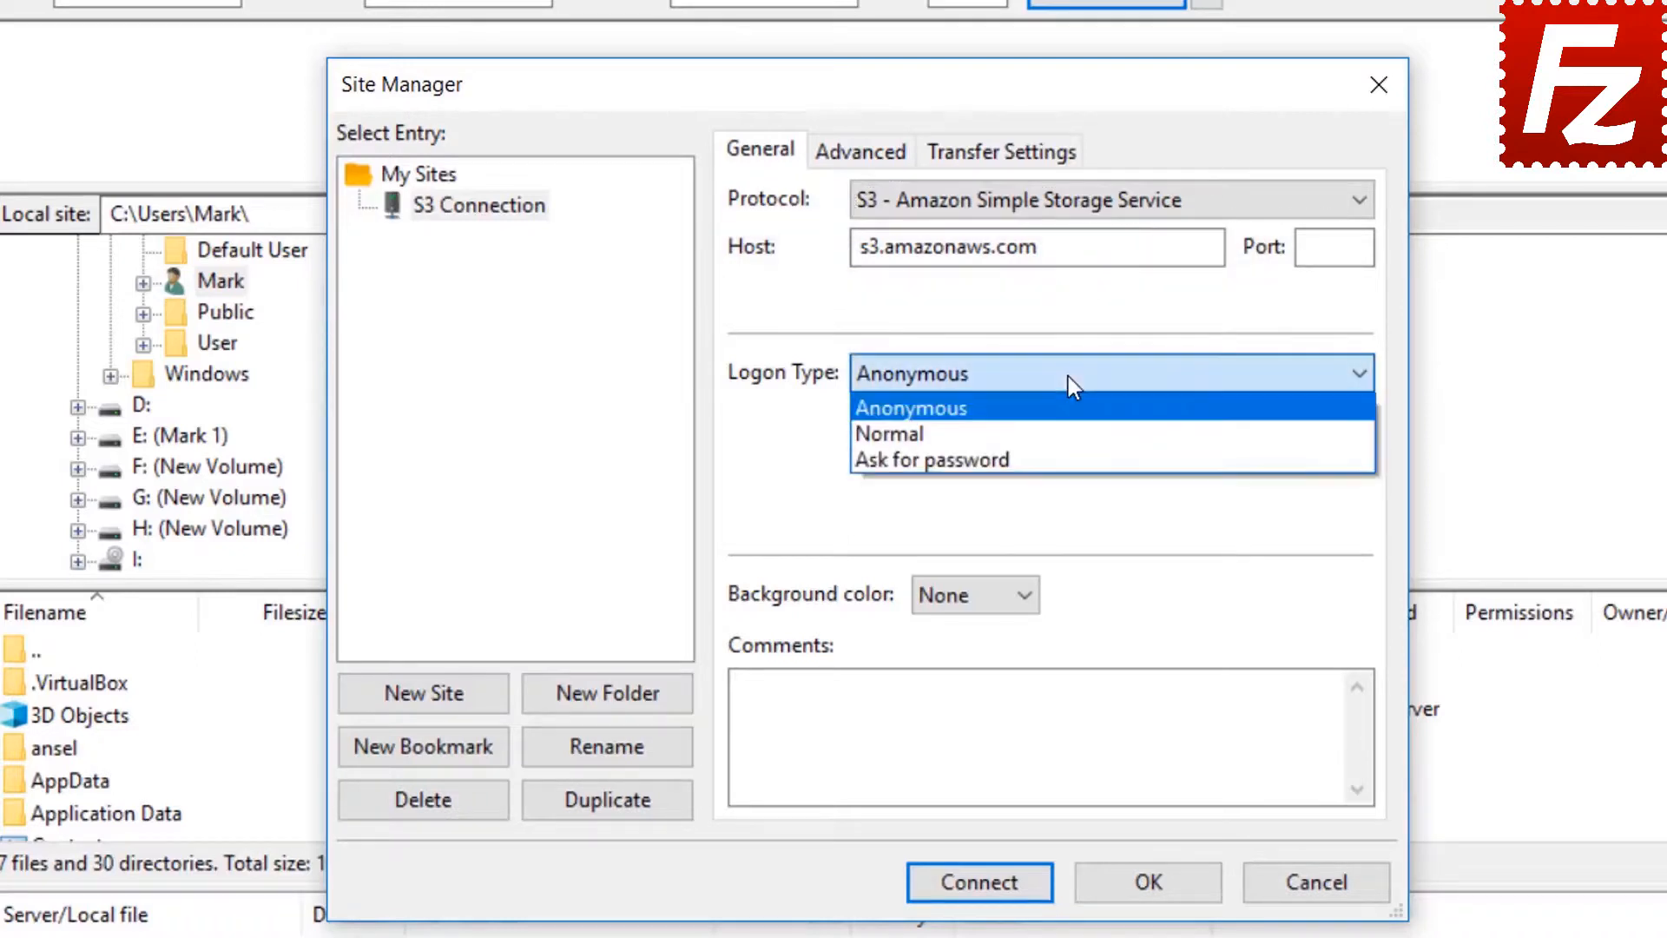
{"action": "left_click", "coordinate": [1068, 429]}
{"action": "left_click", "coordinate": [1068, 429]}
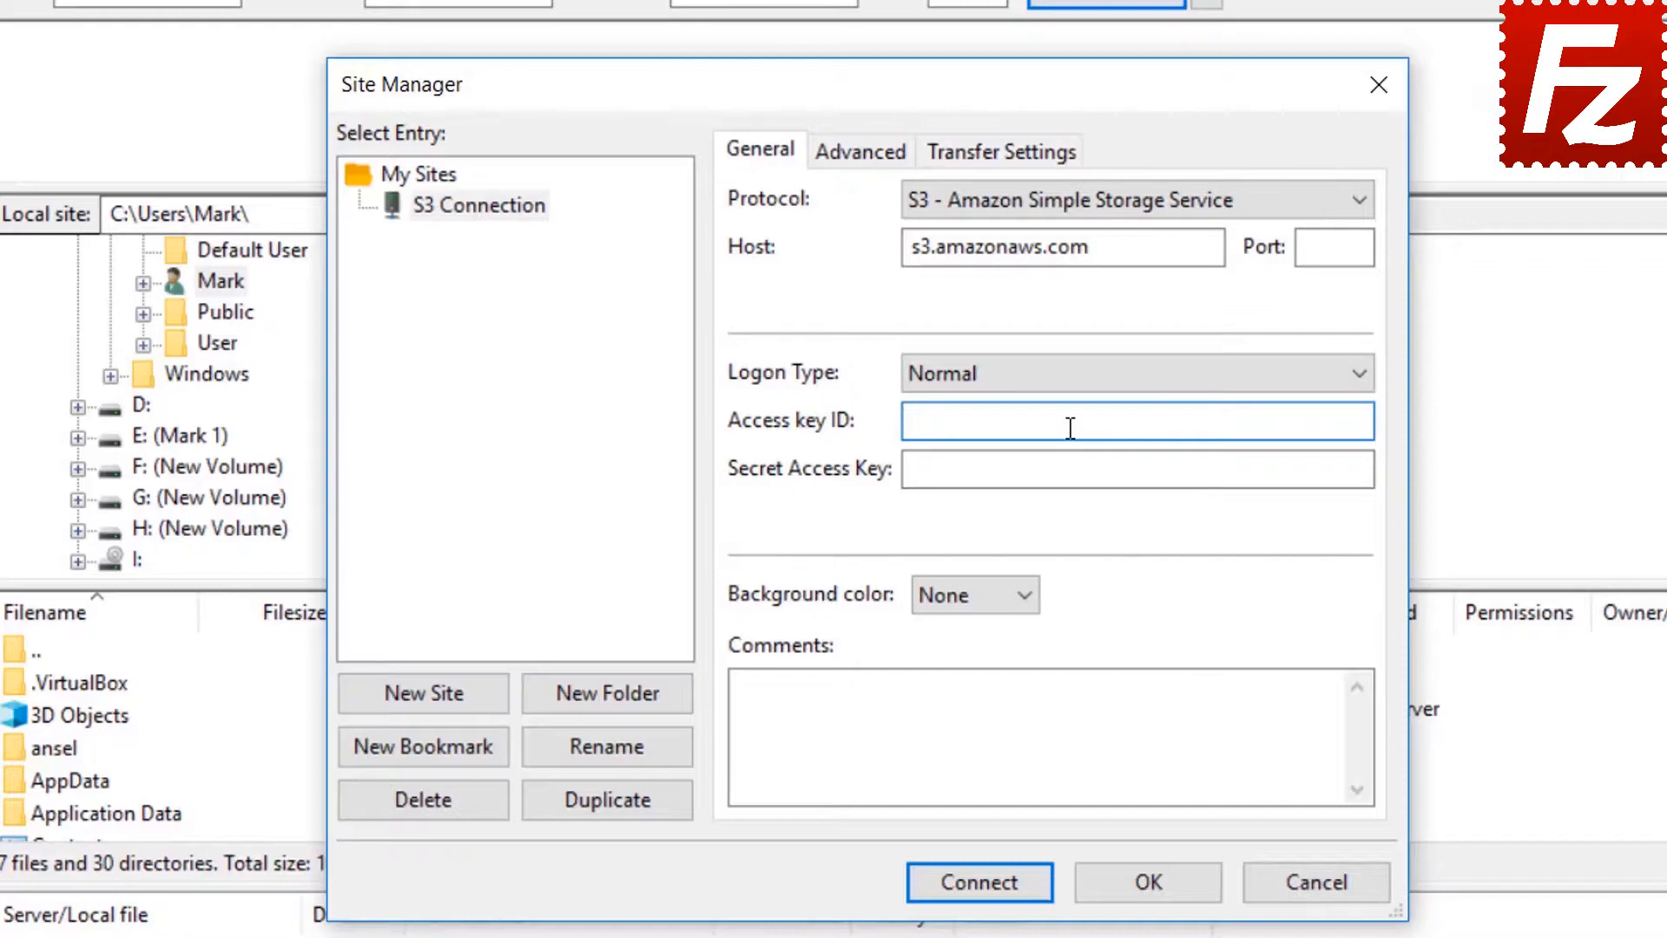
{"action": "key", "text": "ctrl+v"}
{"action": "left_click", "coordinate": [1079, 469]}
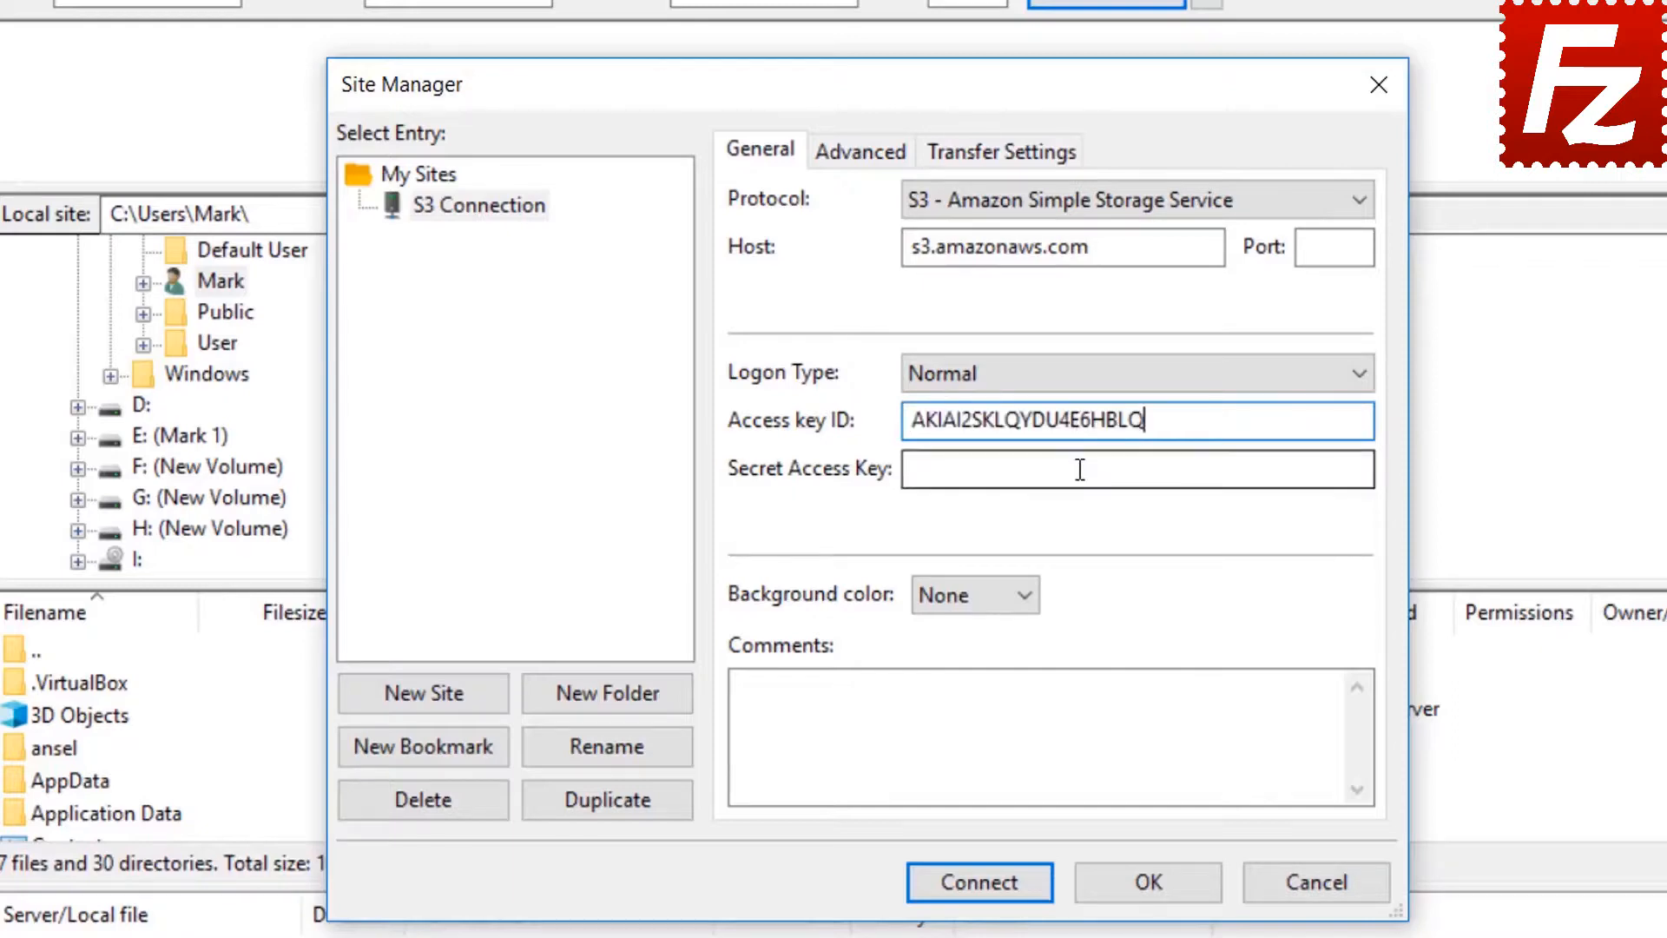
{"action": "key", "text": "ctrl+v"}
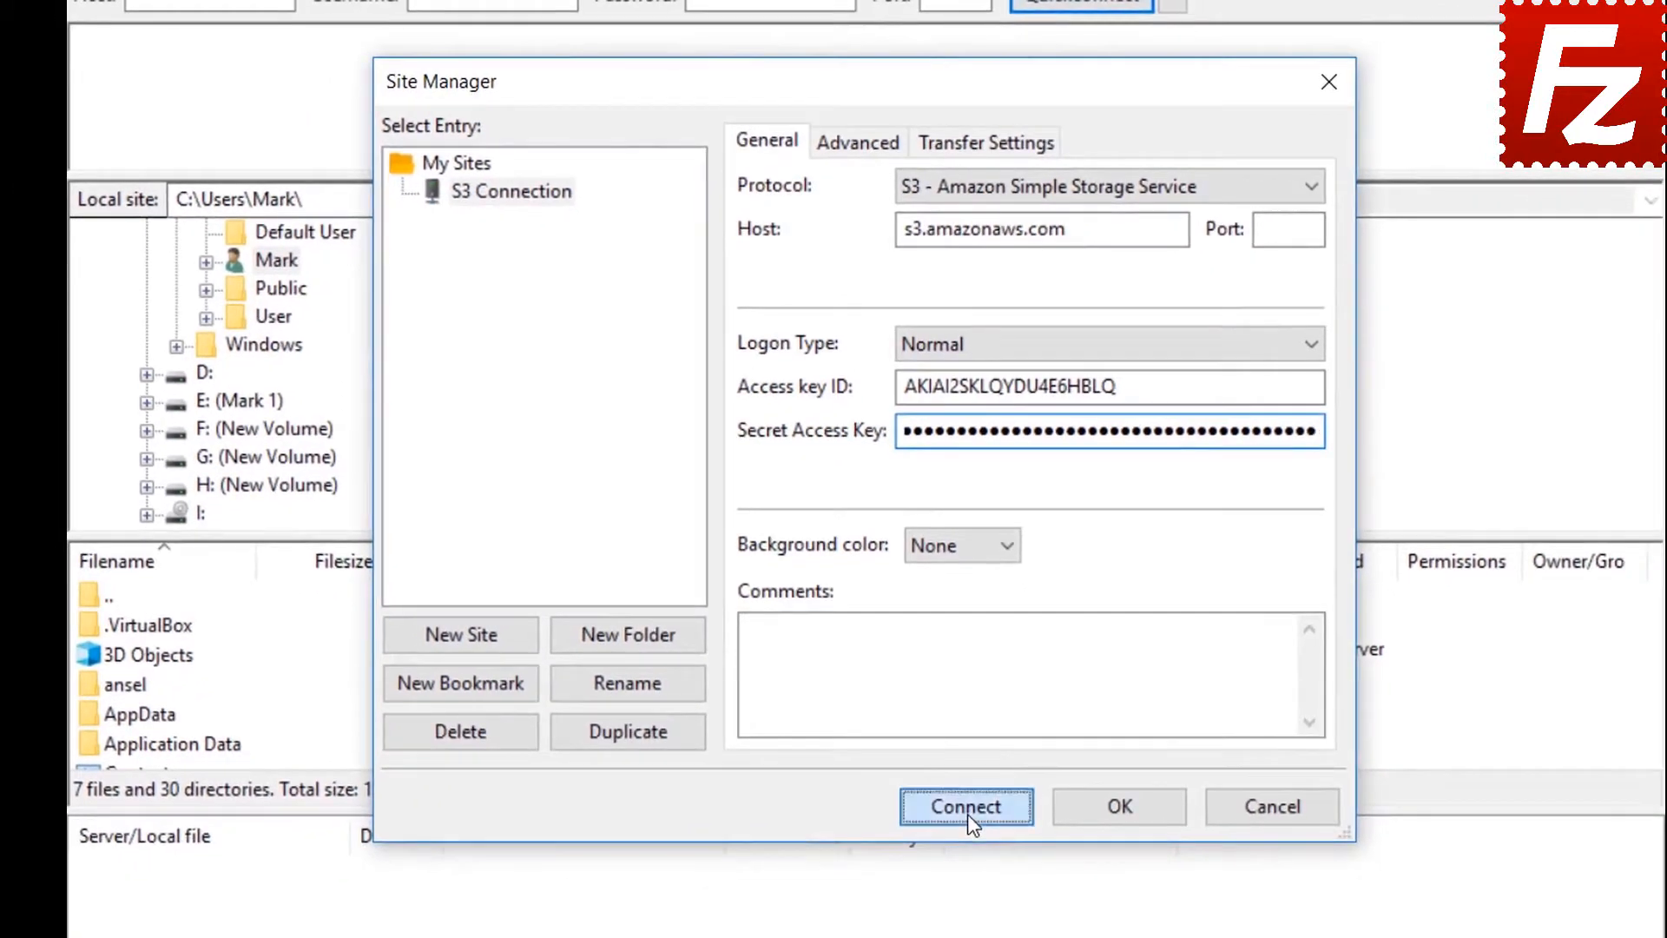
{"action": "left_click", "coordinate": [971, 838]}
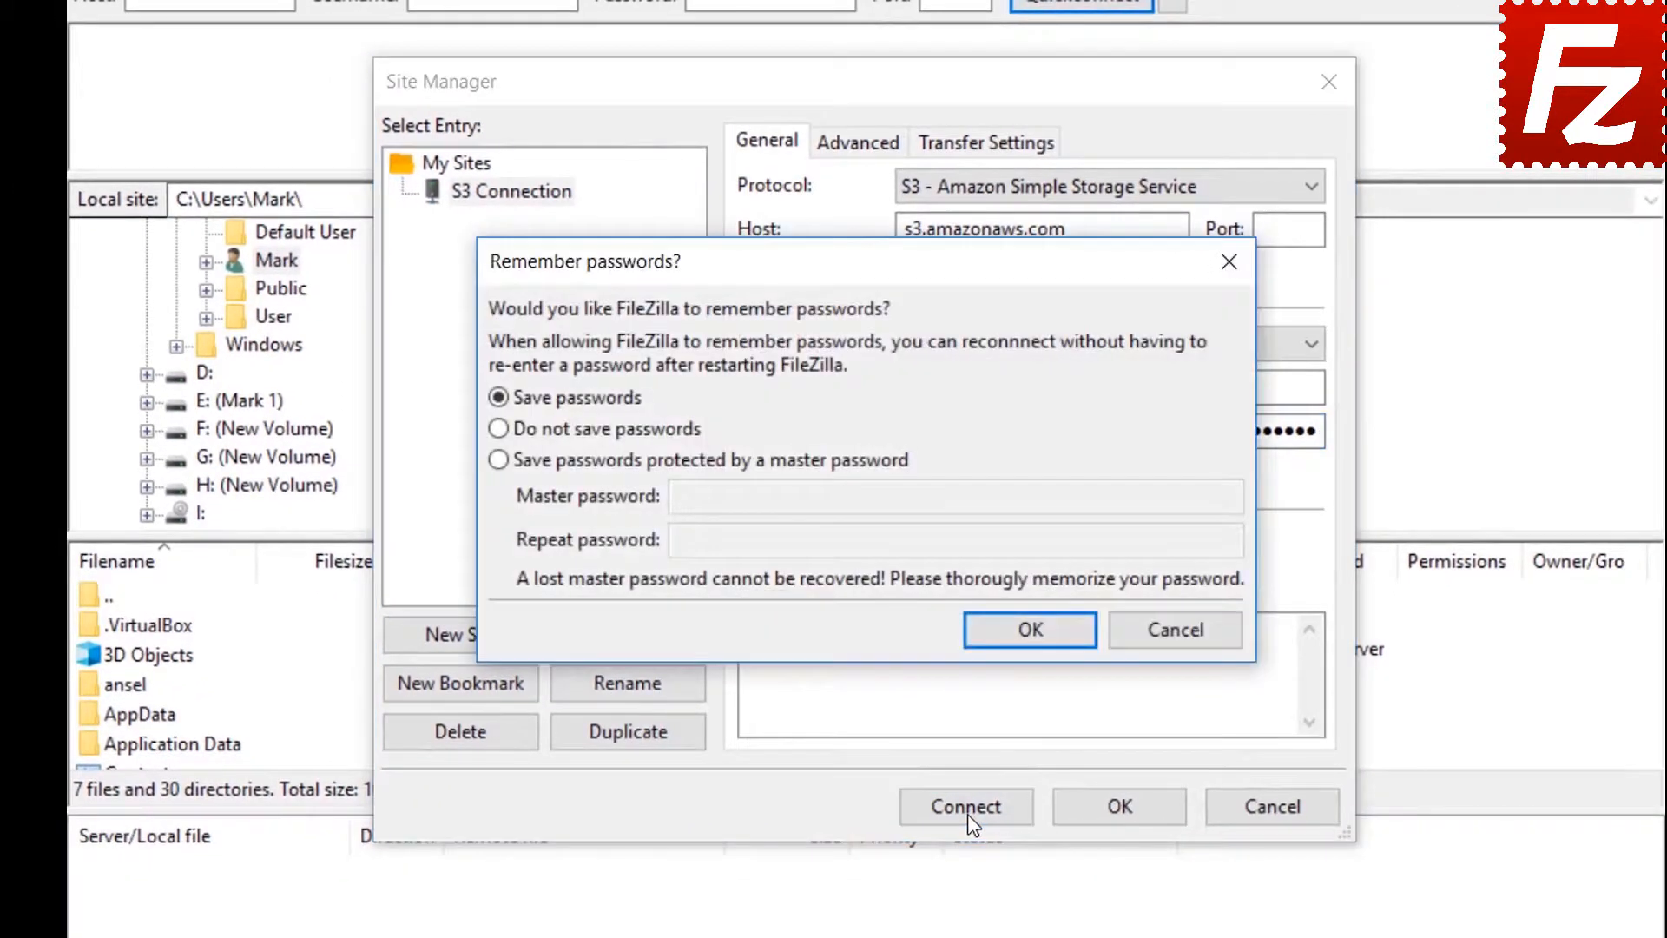
- Save passwords, connect to the Amazon S3 site, and bring up filezillaprobucket's context menu
{"action": "left_click", "coordinate": [1030, 629]}
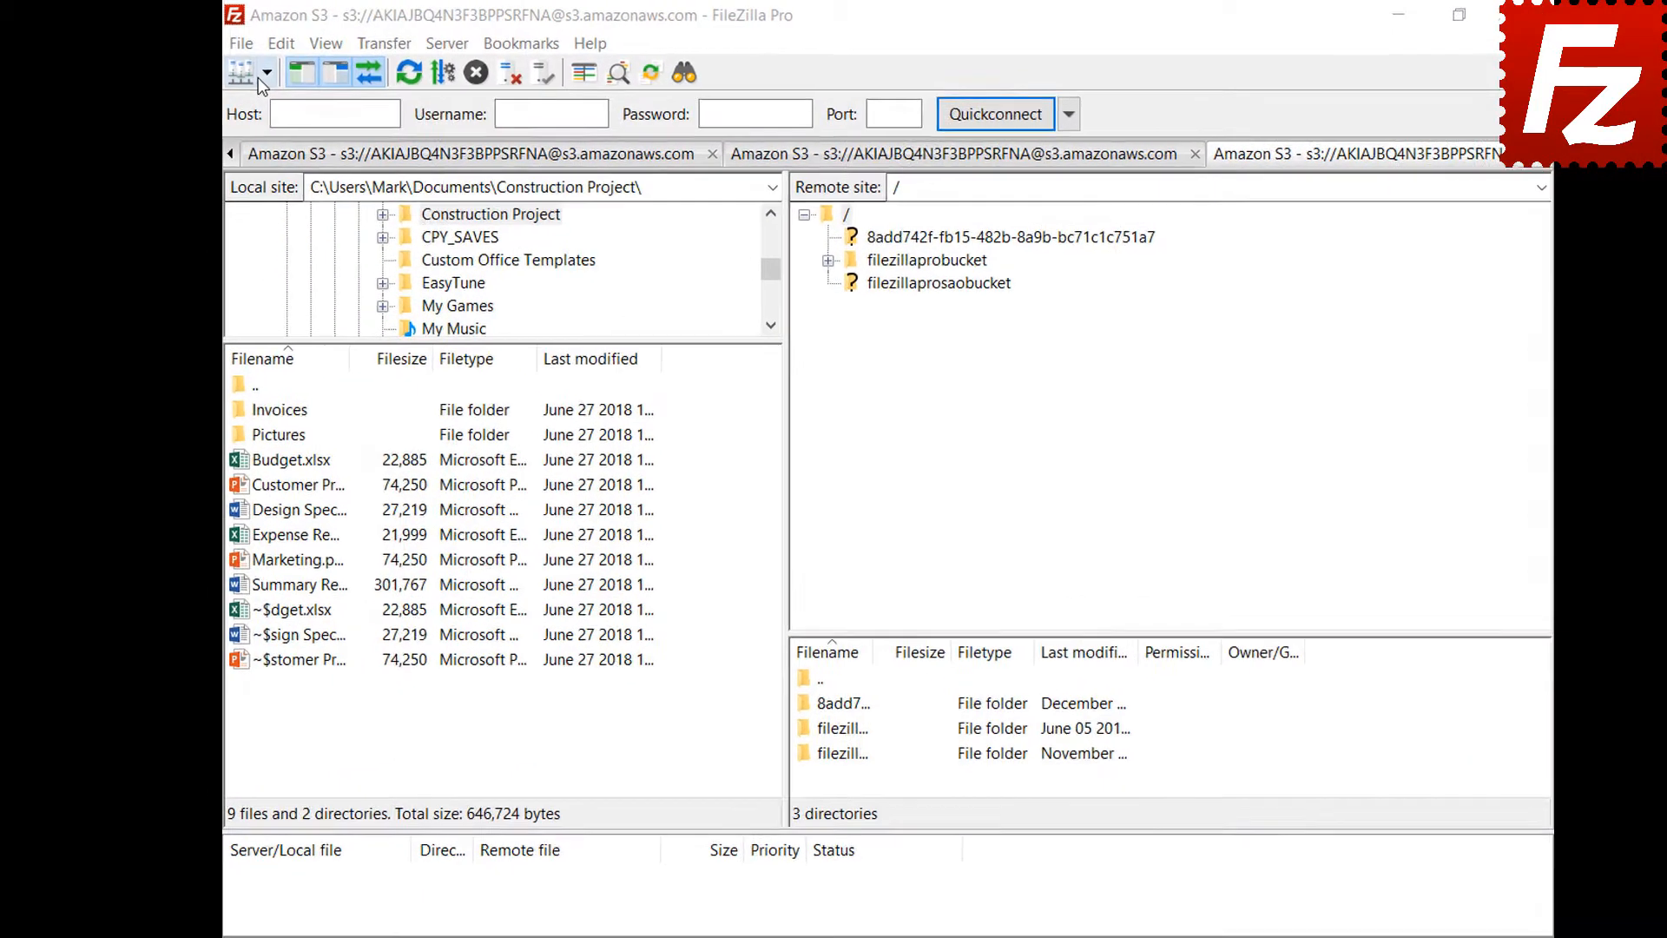
{"action": "left_click", "coordinate": [286, 77]}
{"action": "left_click", "coordinate": [274, 114]}
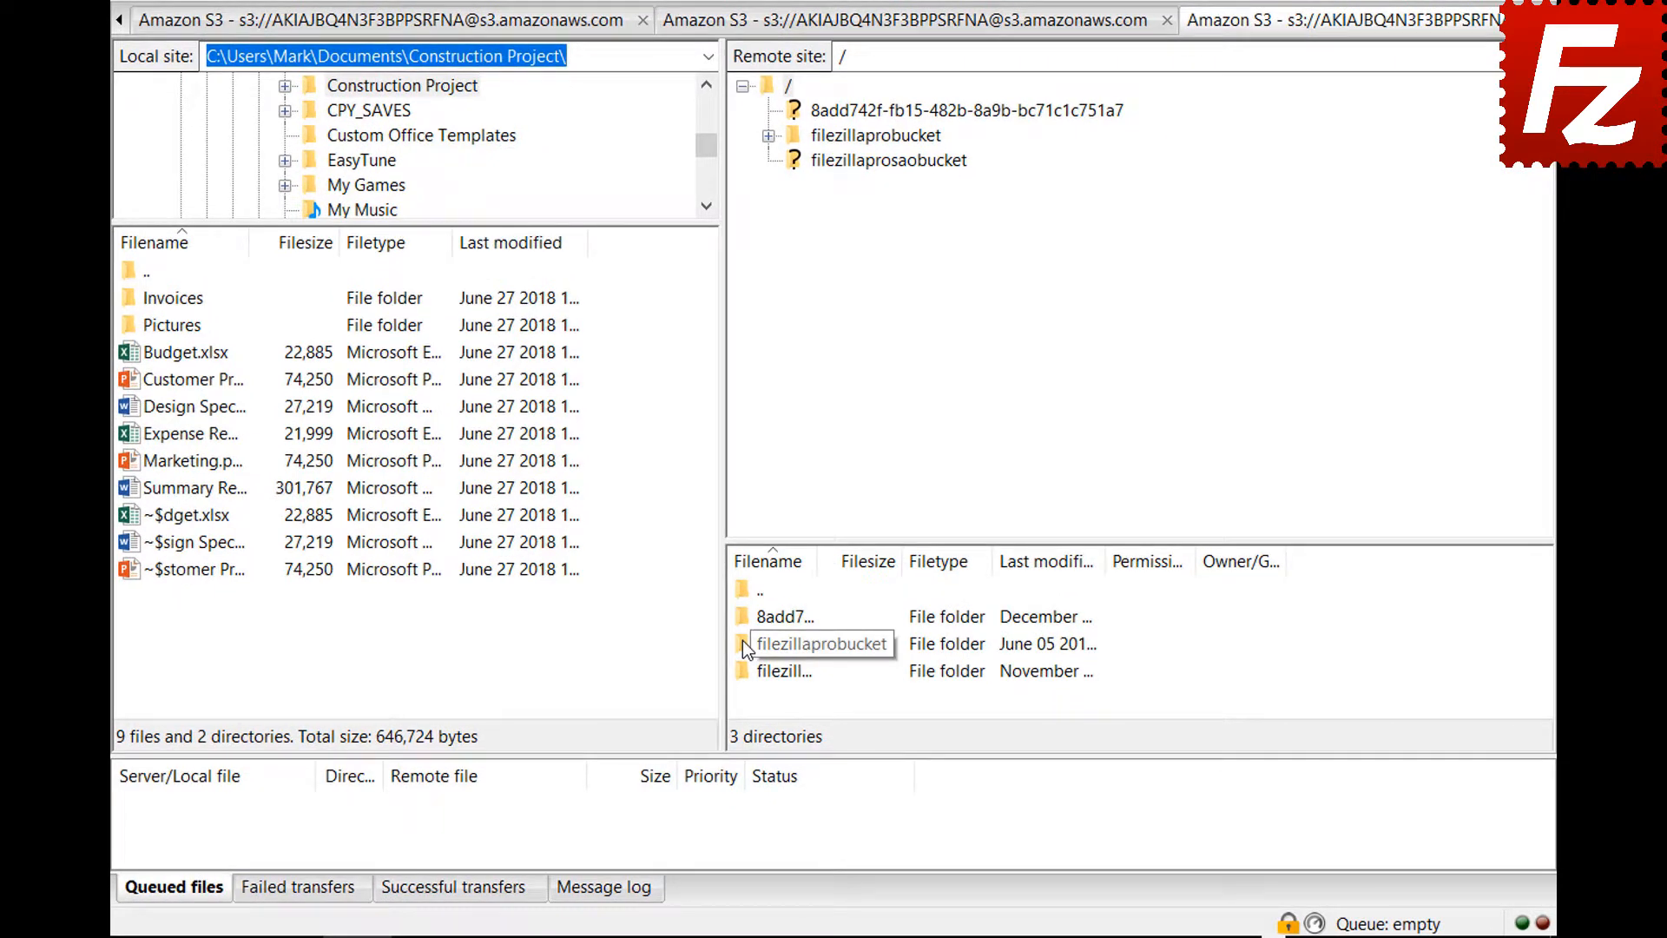
{"action": "right_click", "coordinate": [742, 644]}
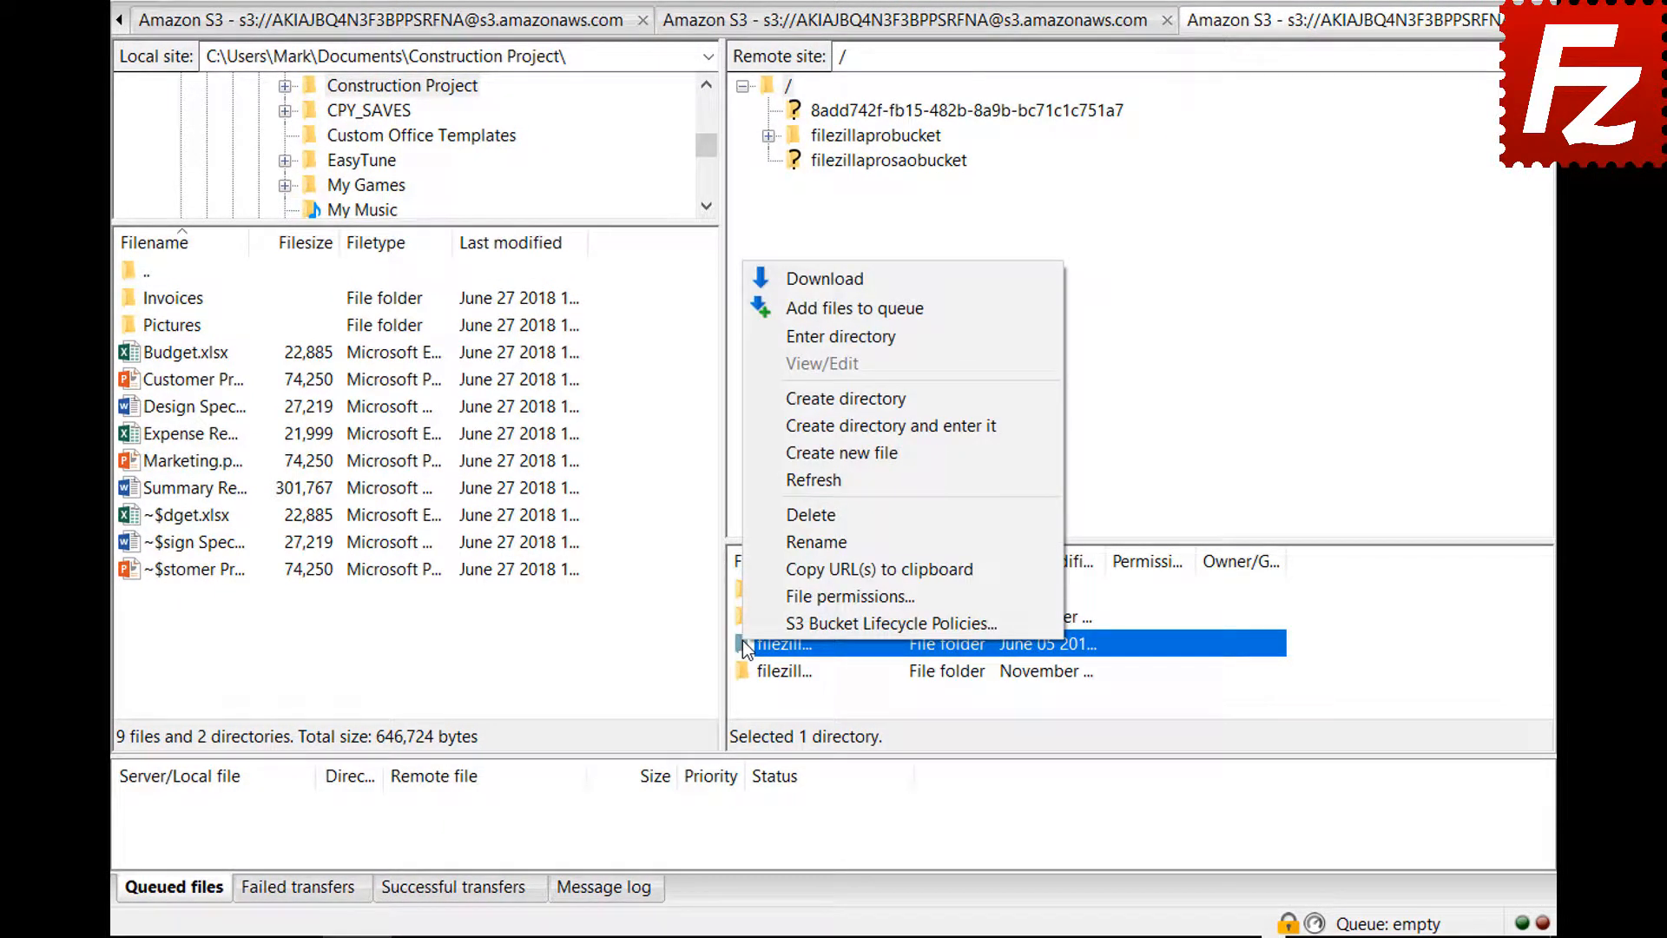
- Add an enabled lifecycle rule 'Archive old site images' filtering prefix images/ and tag location=site
{"action": "left_click", "coordinate": [748, 622]}
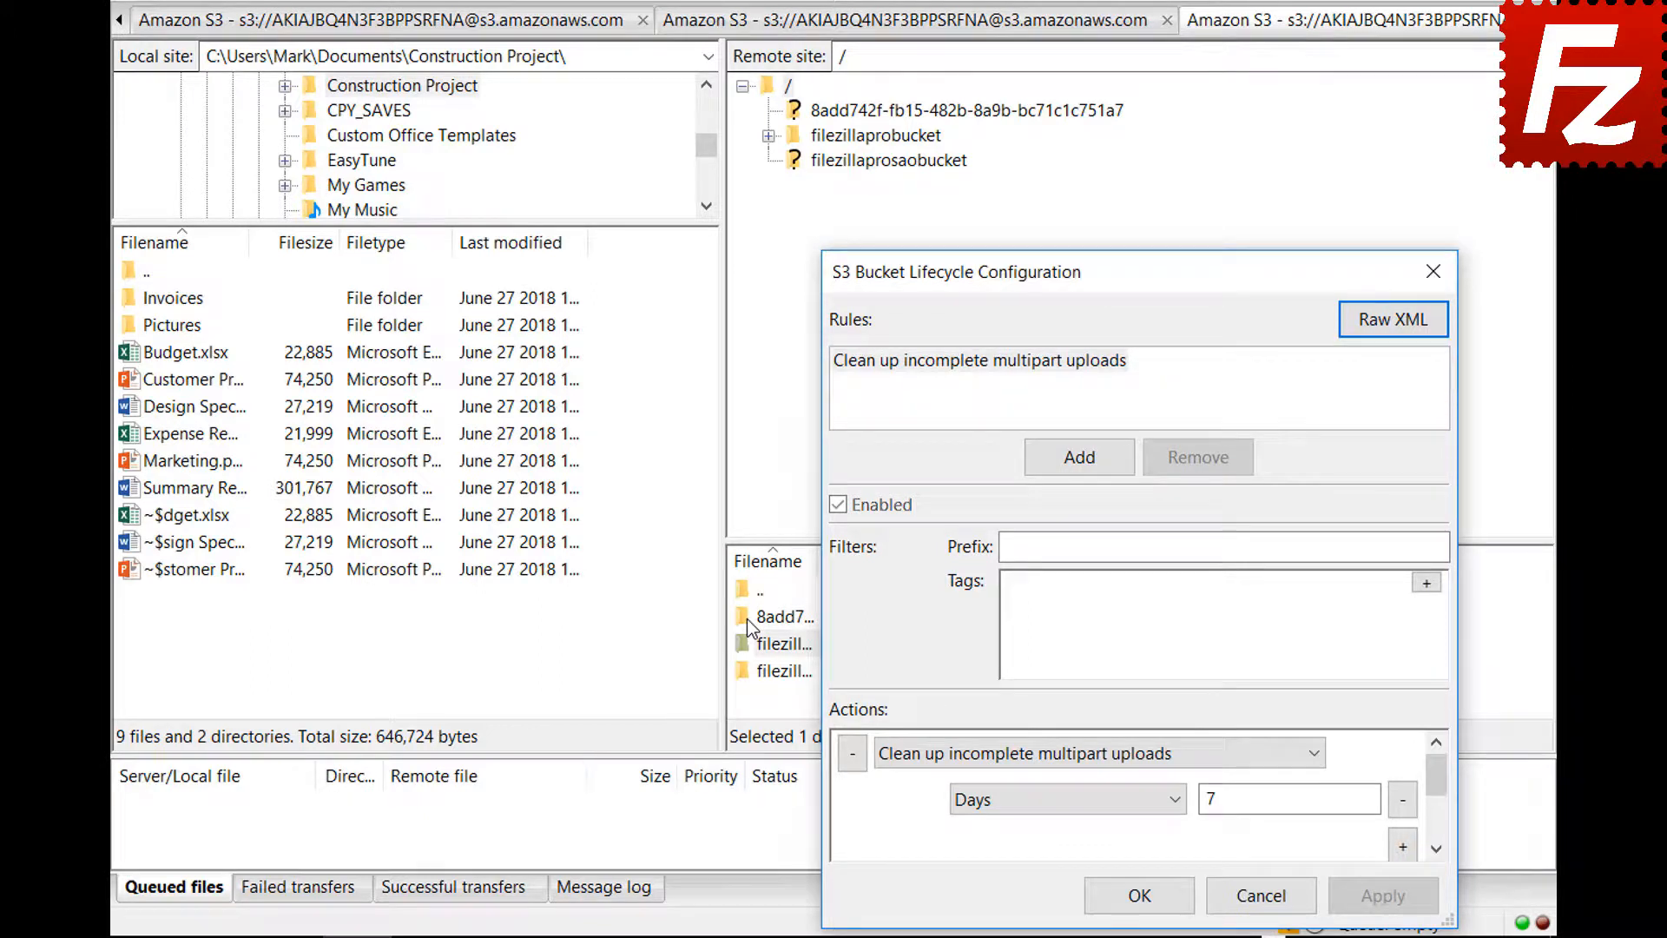
{"action": "left_click", "coordinate": [1079, 458]}
{"action": "type", "text": "Archive old si"}
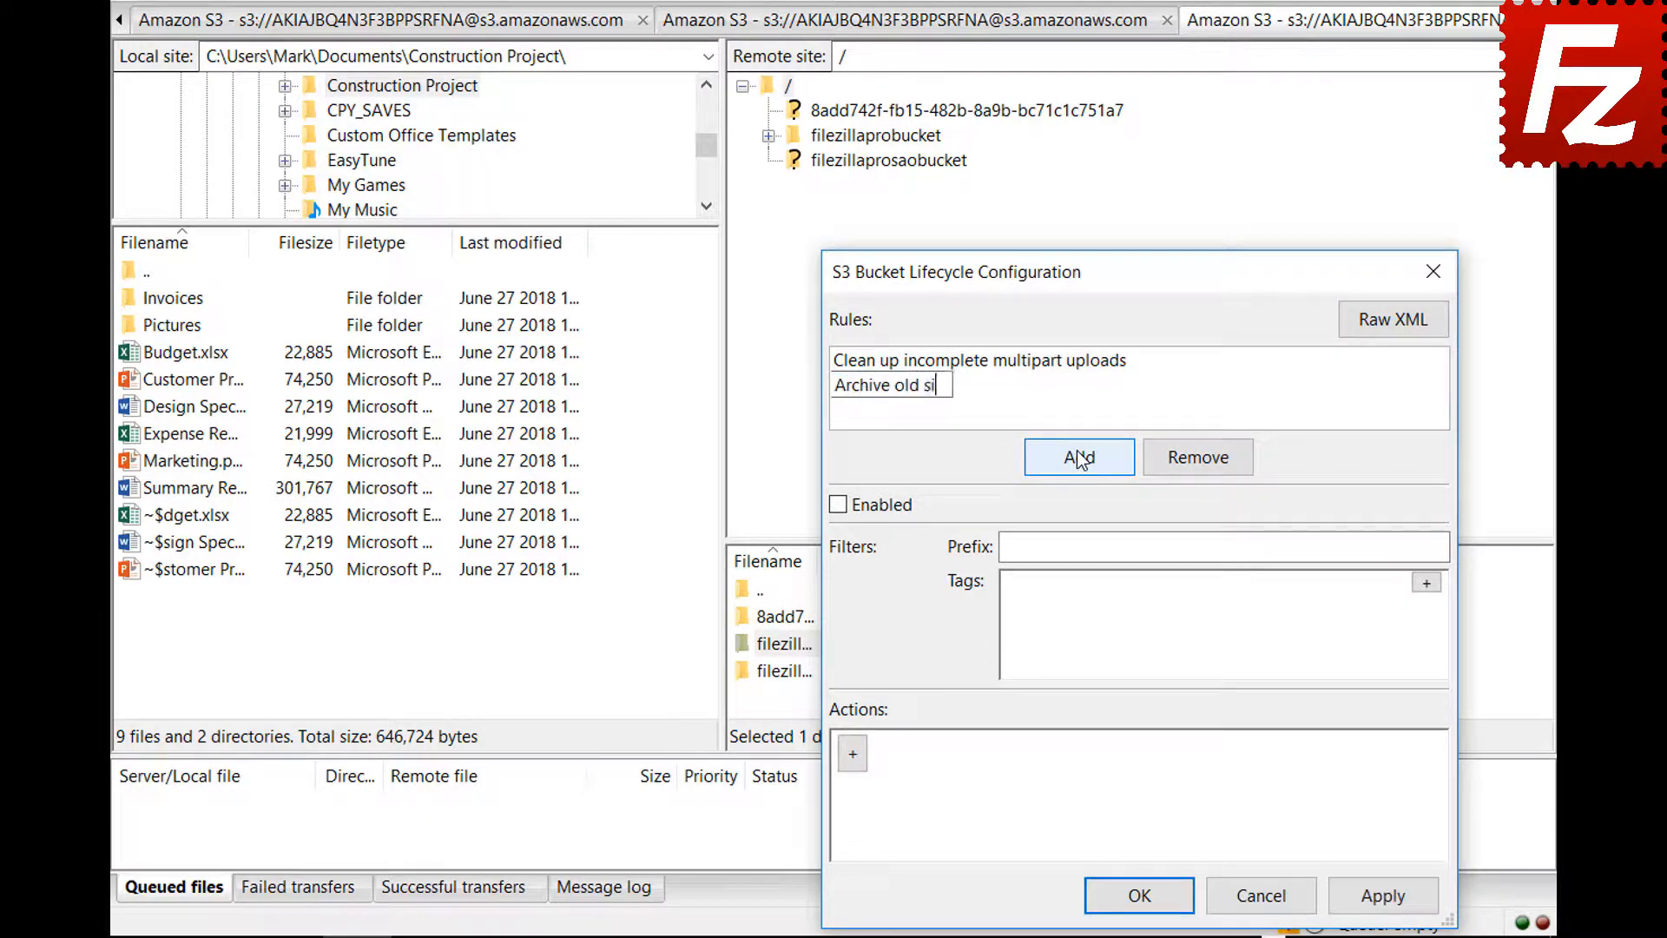
{"action": "type", "text": "te images"}
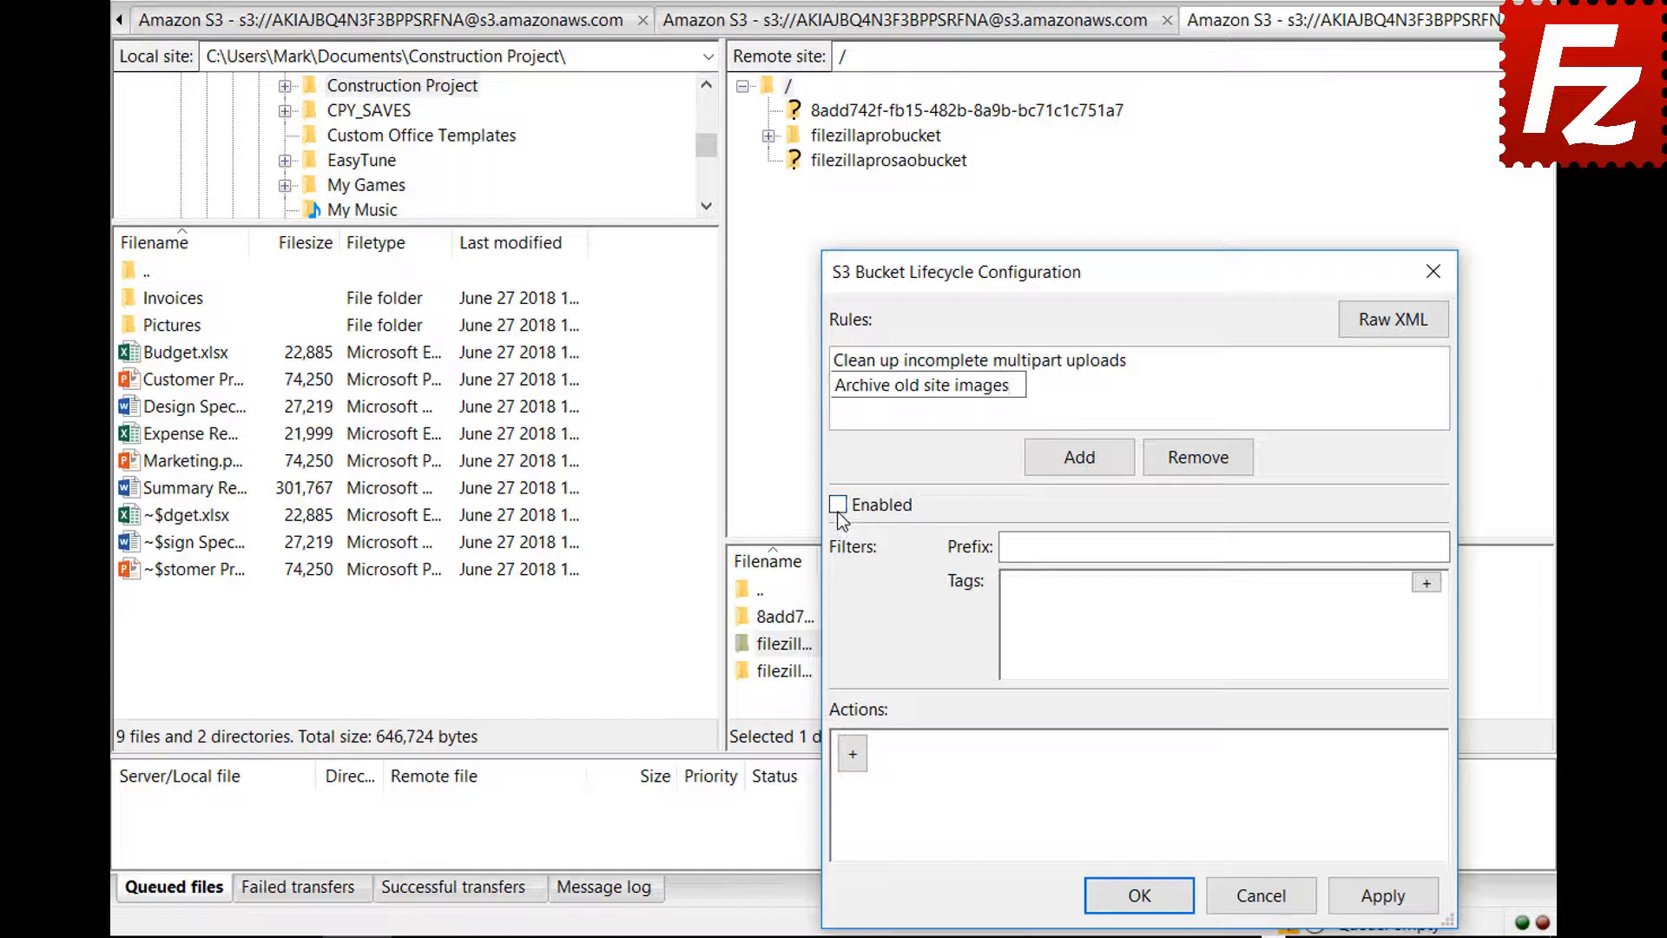
{"action": "left_click", "coordinate": [837, 506]}
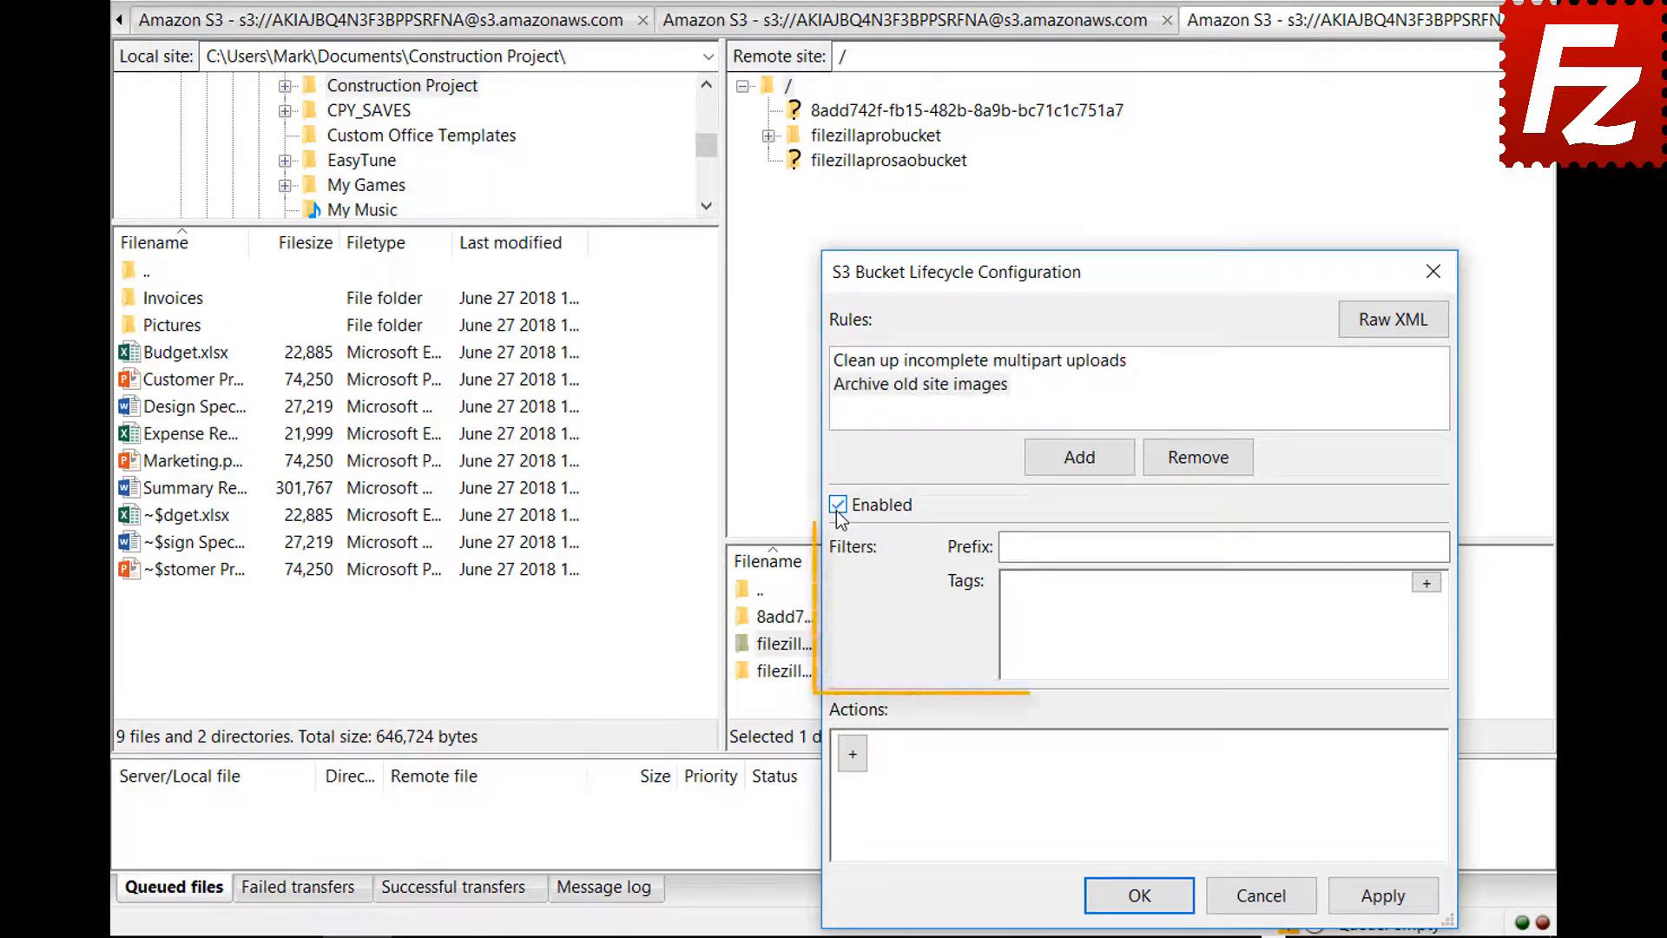
{"action": "left_click", "coordinate": [1277, 547]}
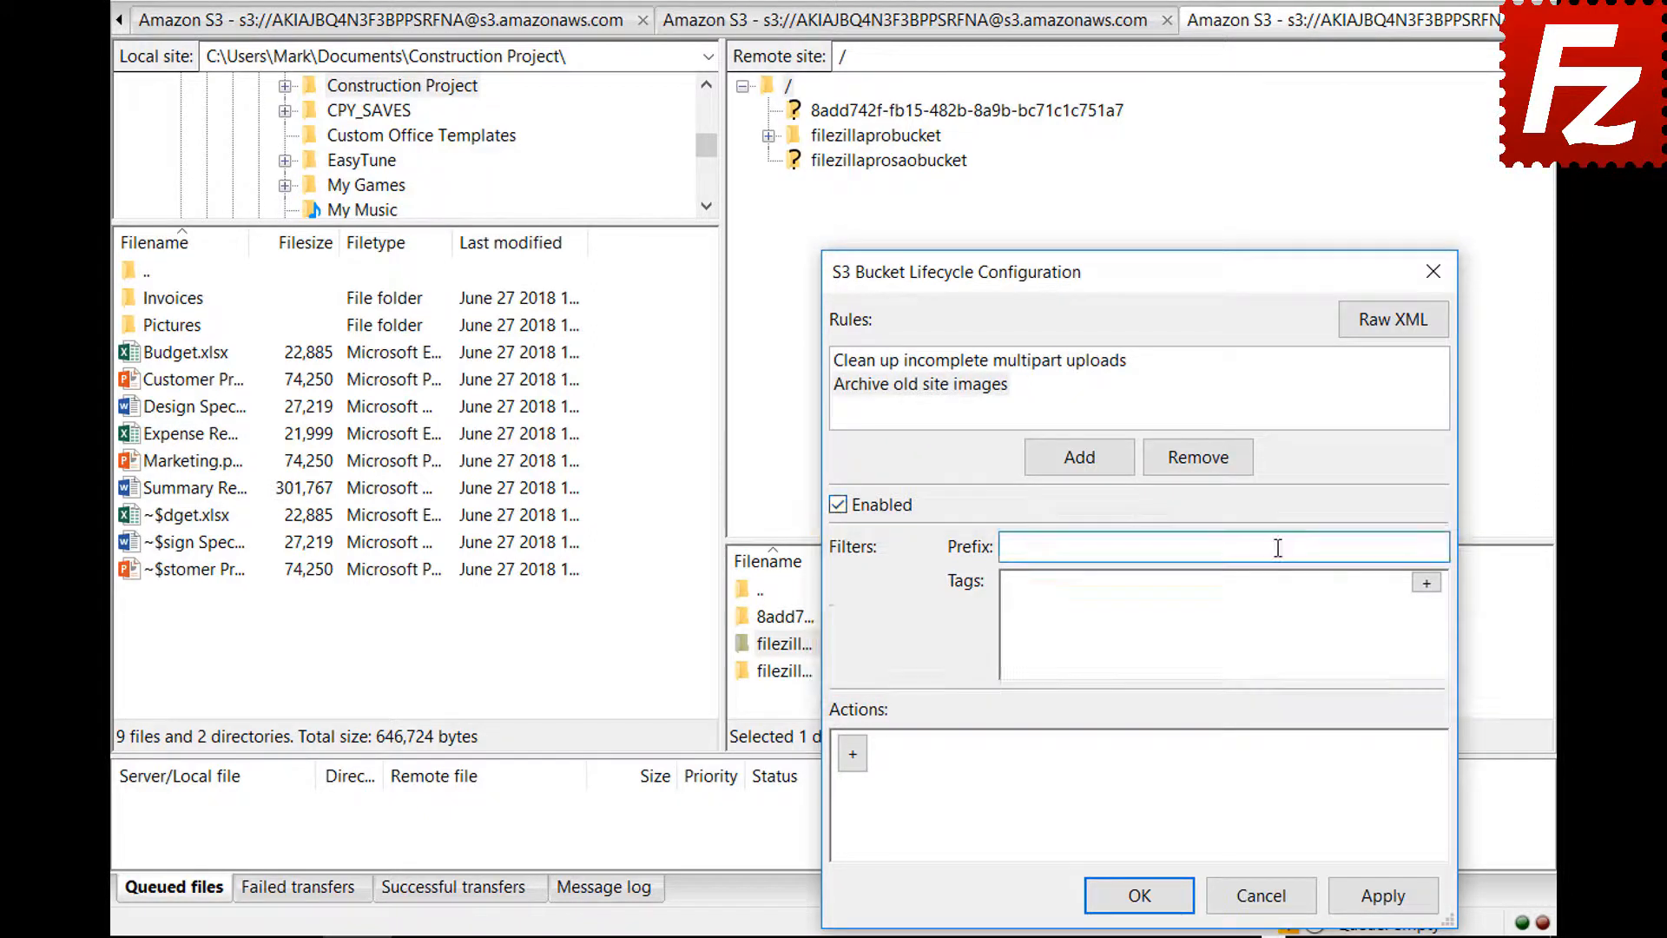
{"action": "type", "text": "images/"}
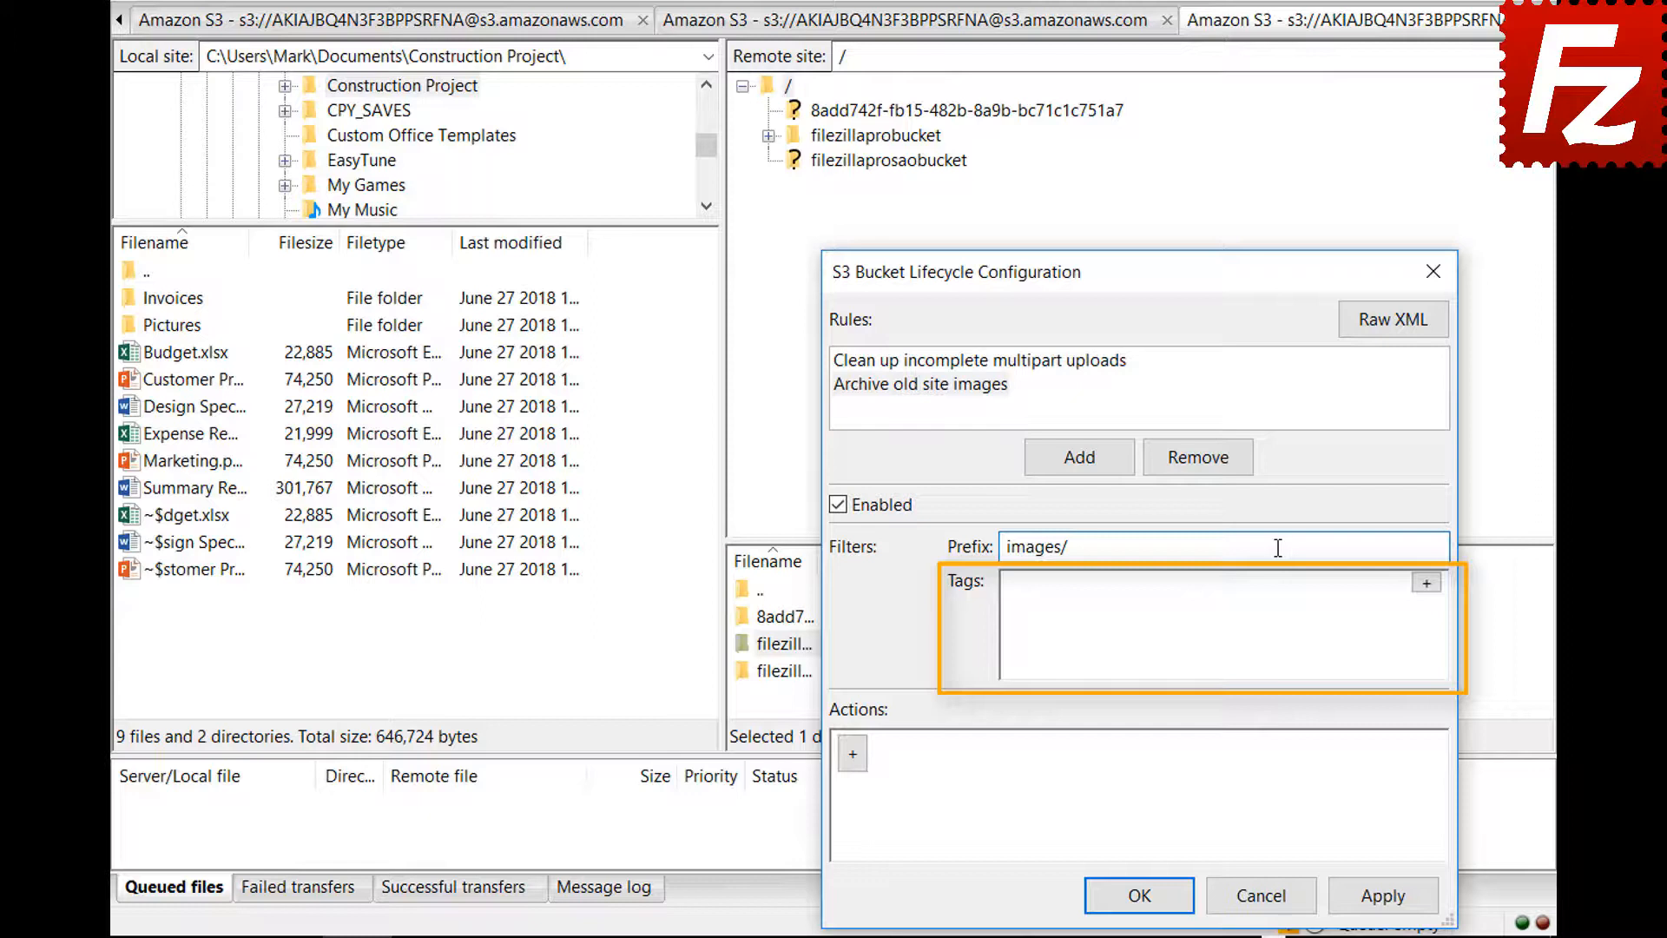
{"action": "left_click", "coordinate": [1426, 583]}
{"action": "left_click", "coordinate": [1234, 592]}
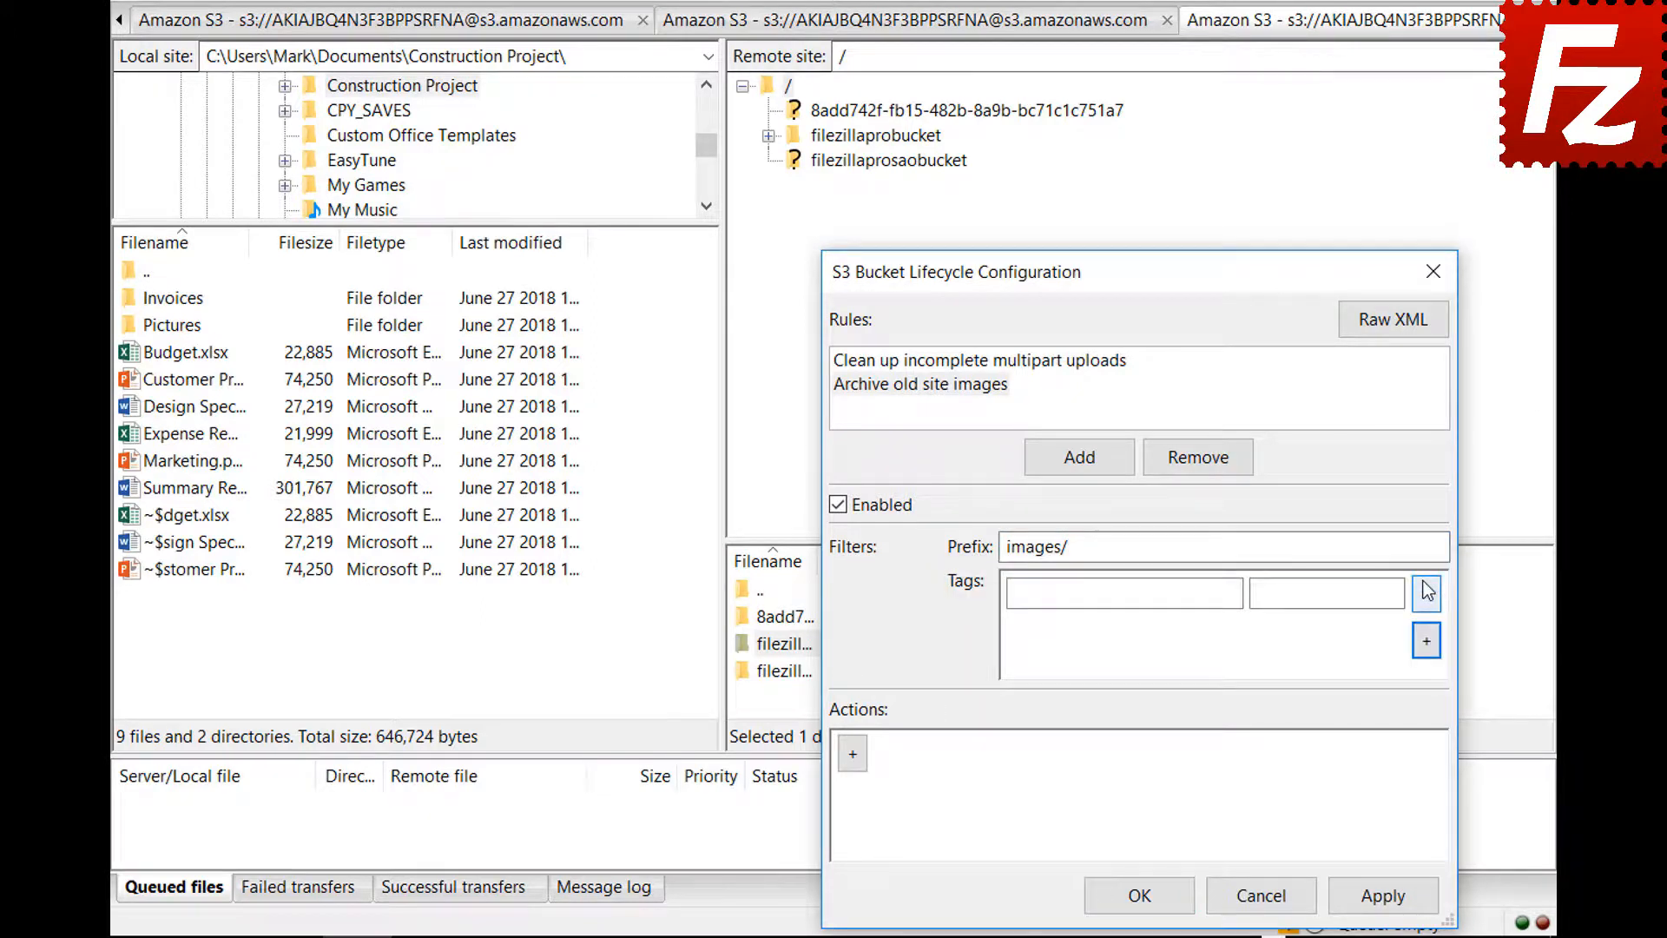
{"action": "type", "text": "location"}
{"action": "left_click", "coordinate": [1366, 592]}
{"action": "type", "text": "site"}
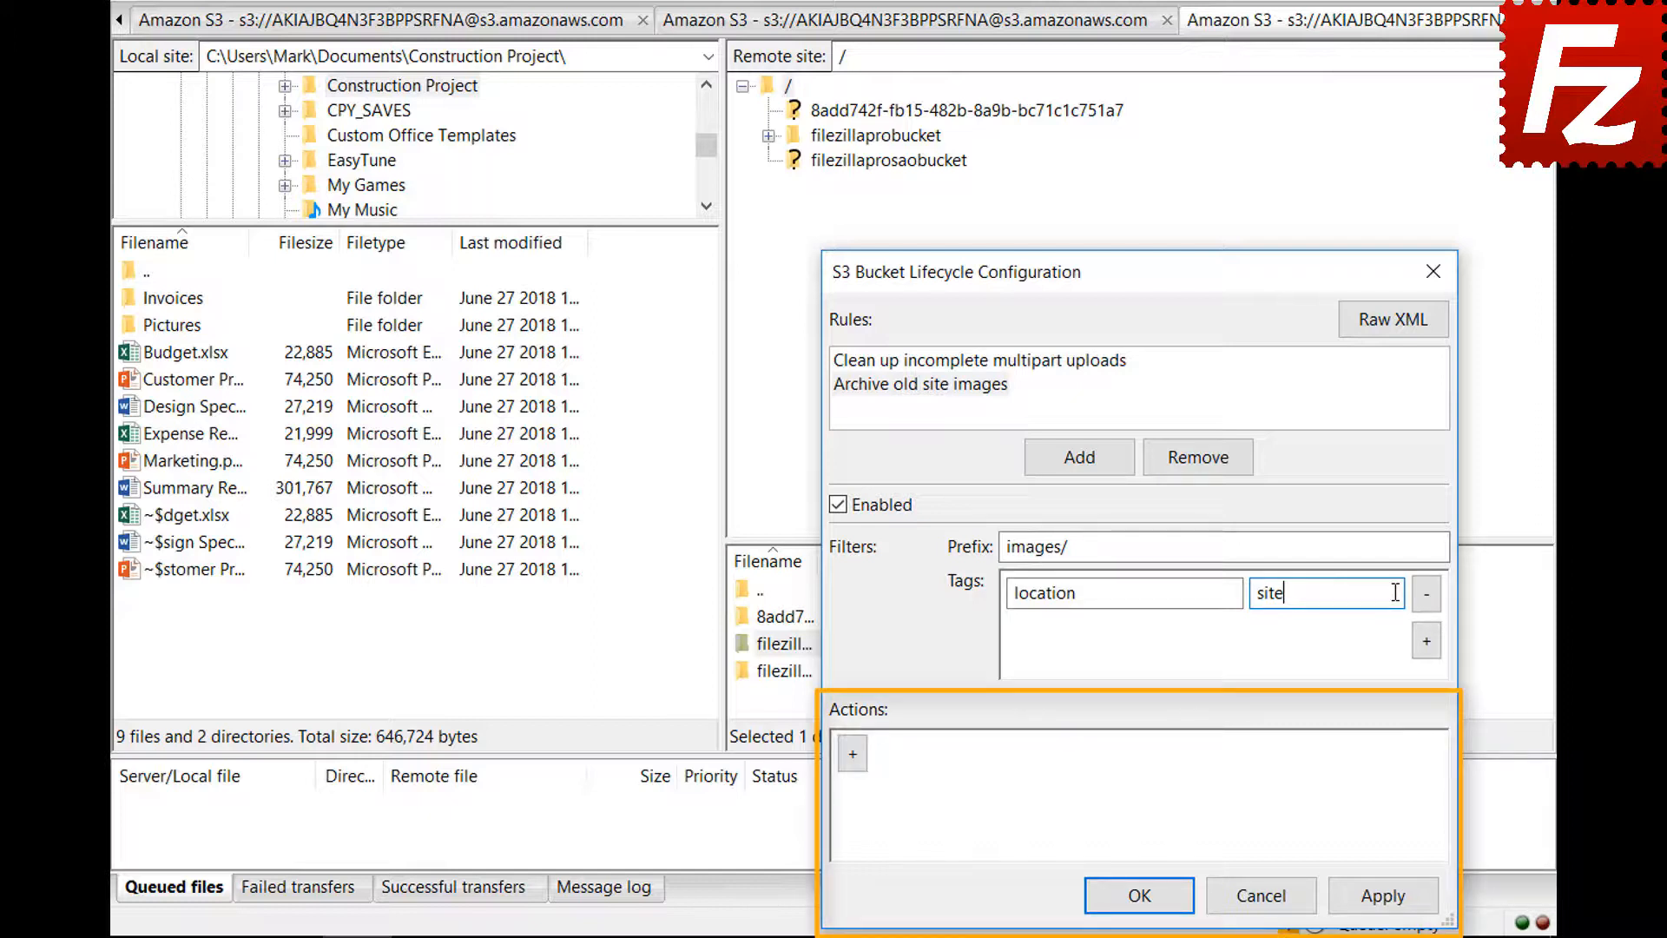
- Give the rule a Transition (current version) action that triggers after 30 days
{"action": "left_click", "coordinate": [852, 765]}
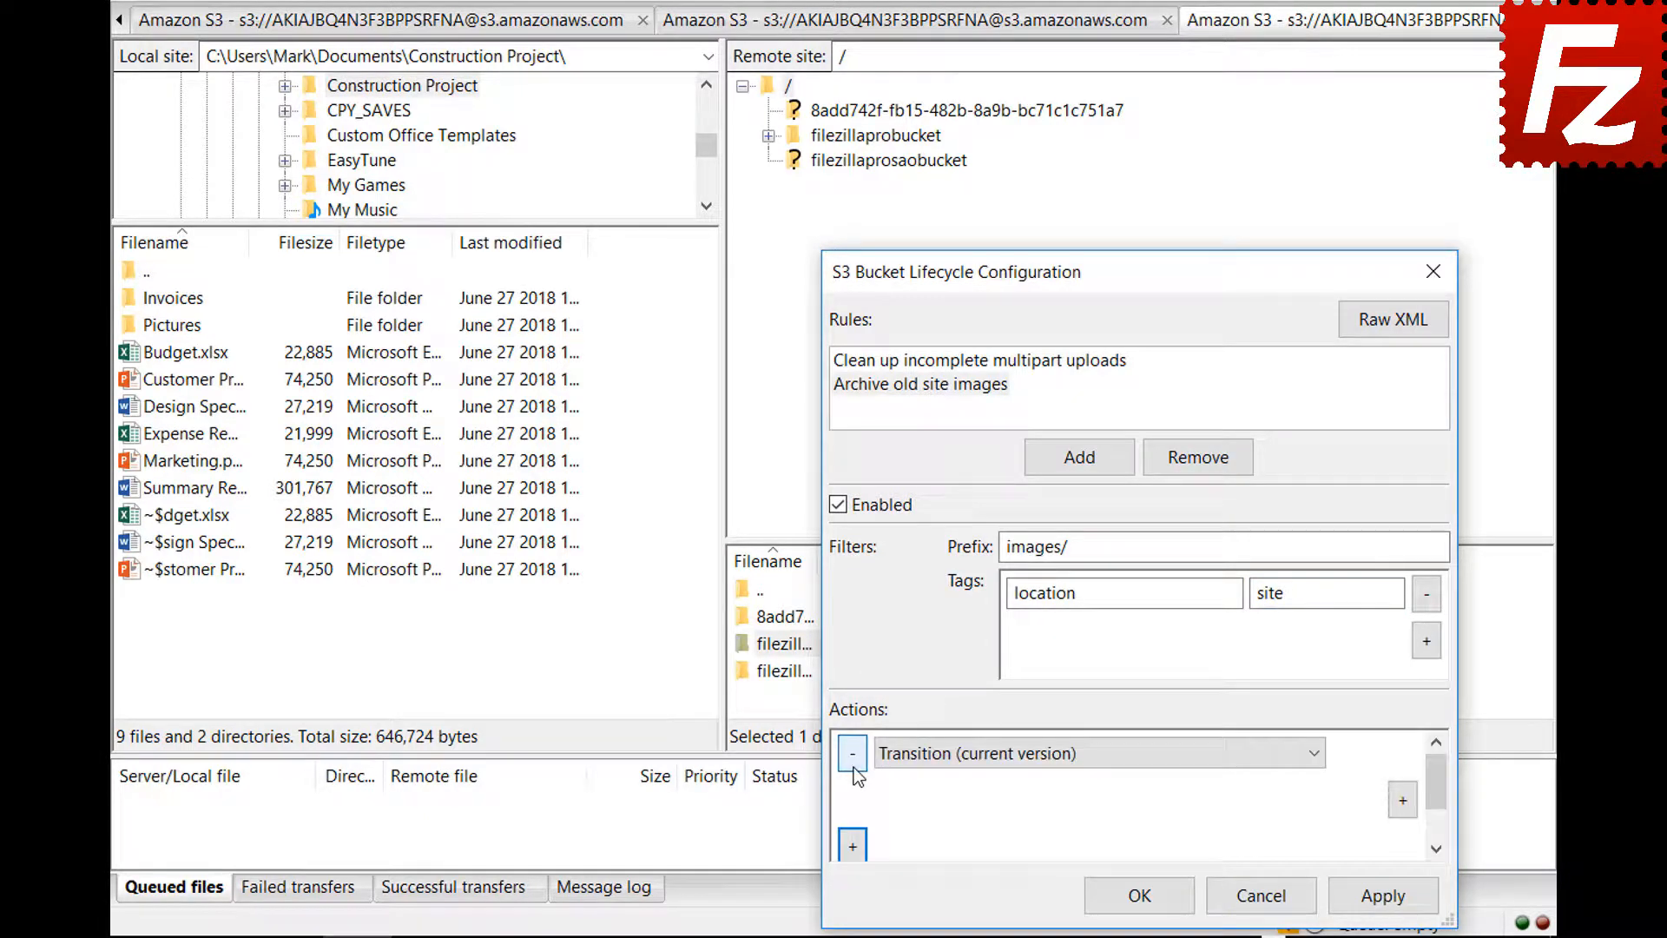
{"action": "left_click", "coordinate": [1314, 755]}
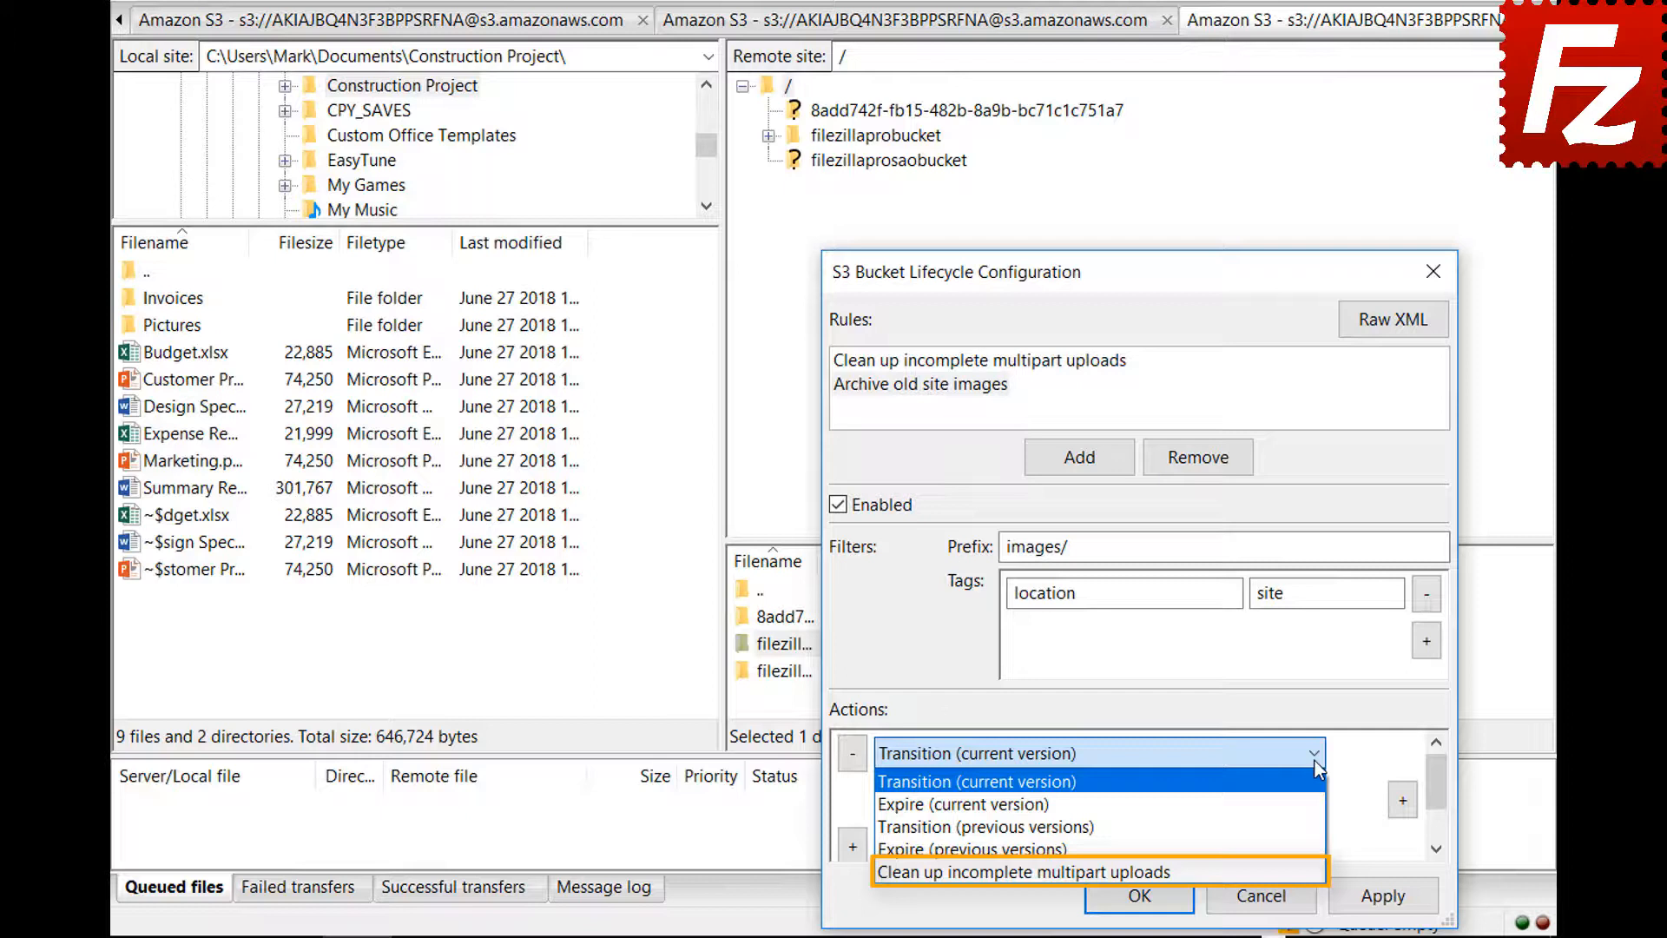
{"action": "left_click", "coordinate": [1315, 761]}
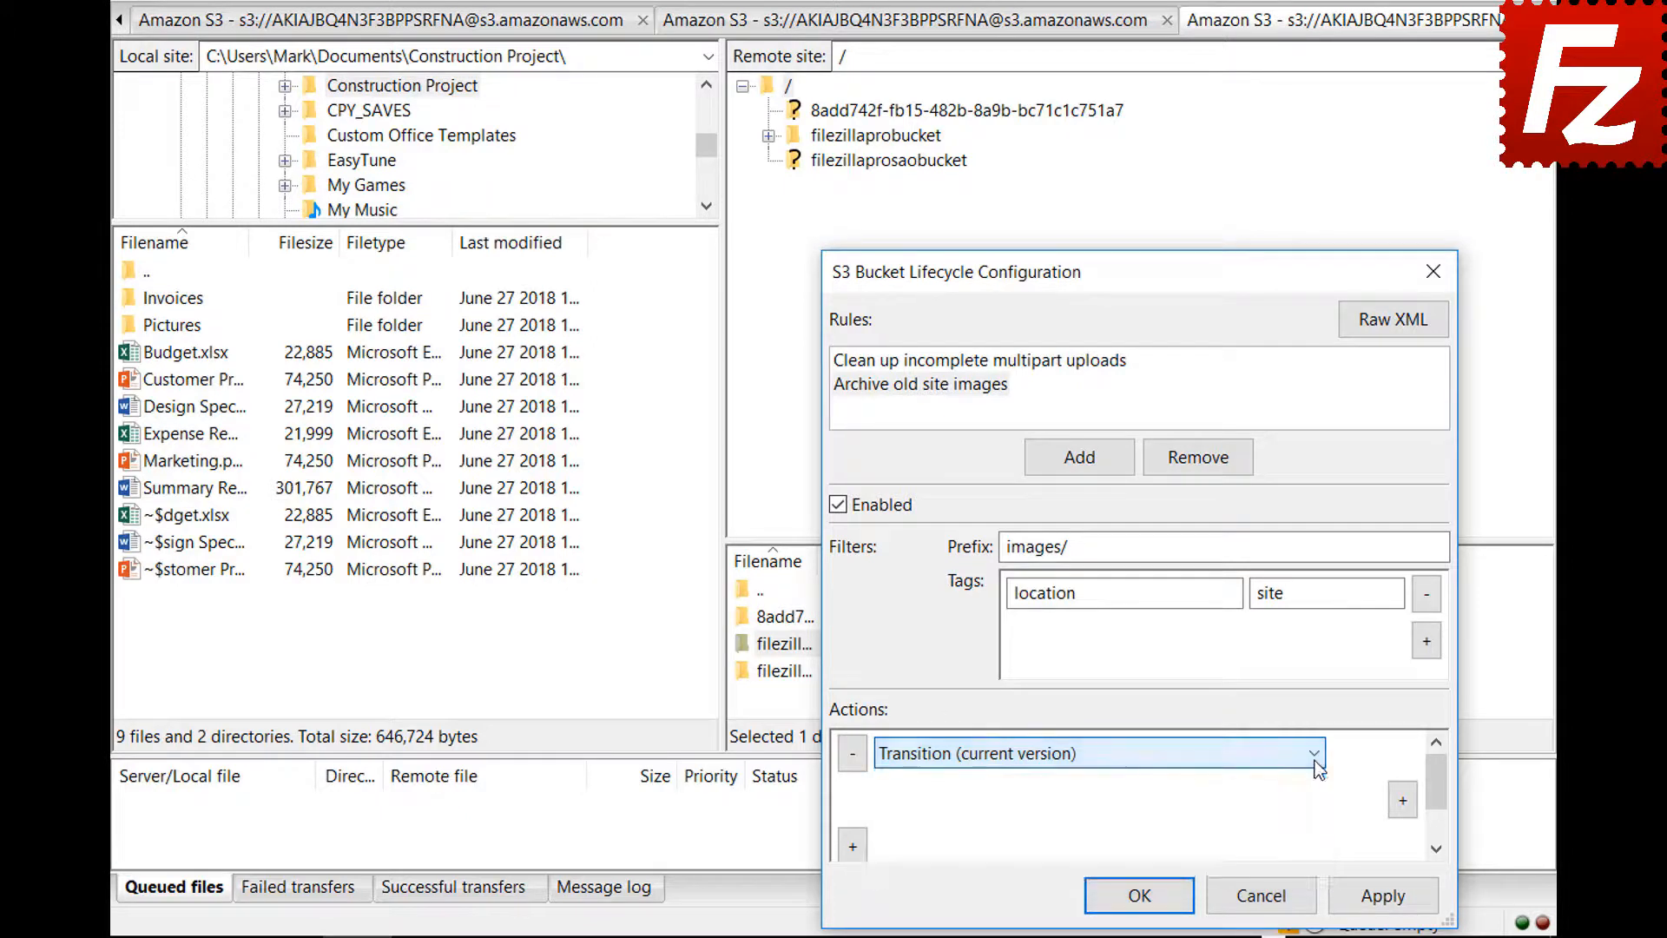
{"action": "left_click", "coordinate": [1403, 800]}
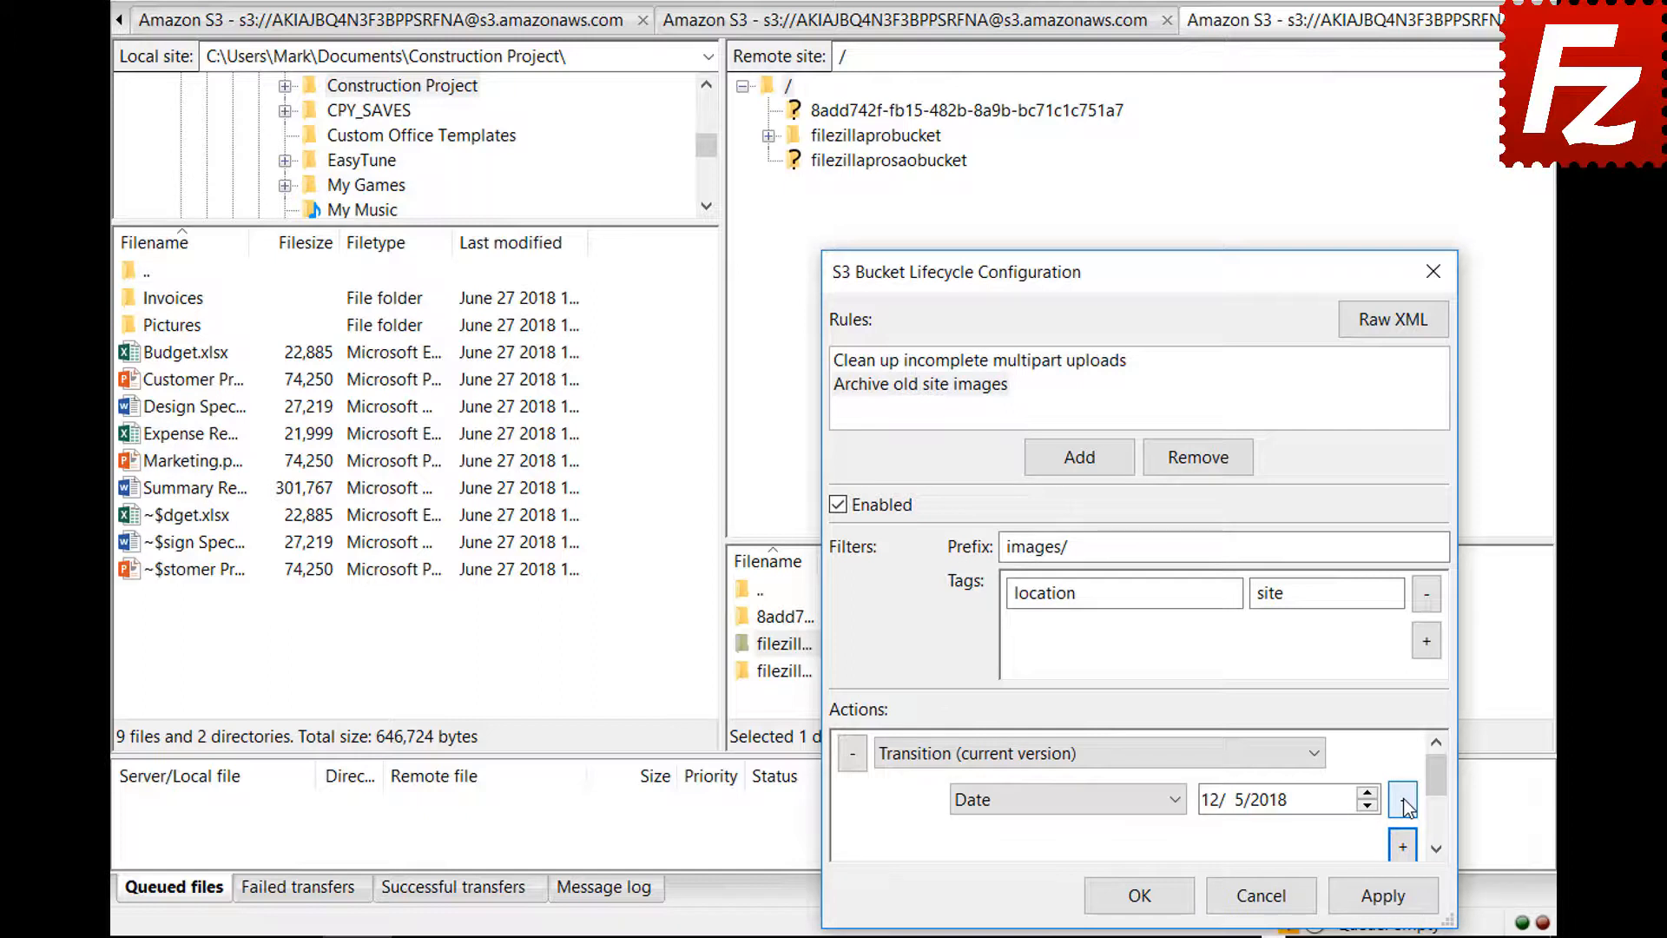
{"action": "left_click", "coordinate": [1177, 801]}
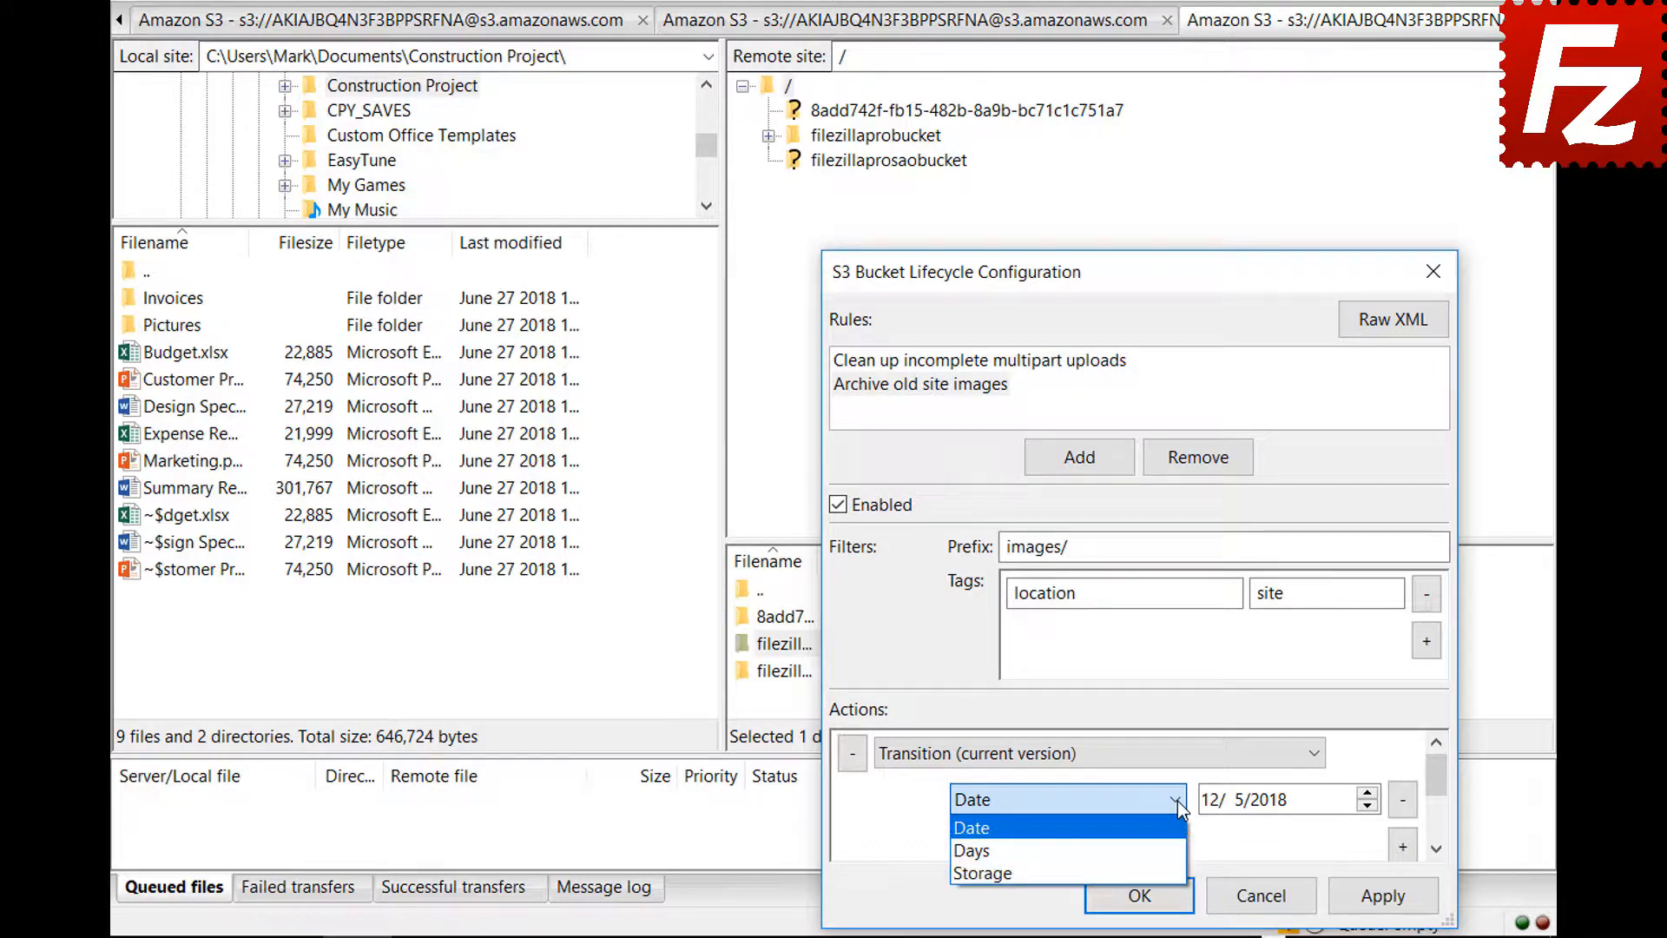
{"action": "left_click", "coordinate": [1179, 848]}
{"action": "left_click_drag", "start_coordinate": [1439, 788], "coordinate": [1439, 797]}
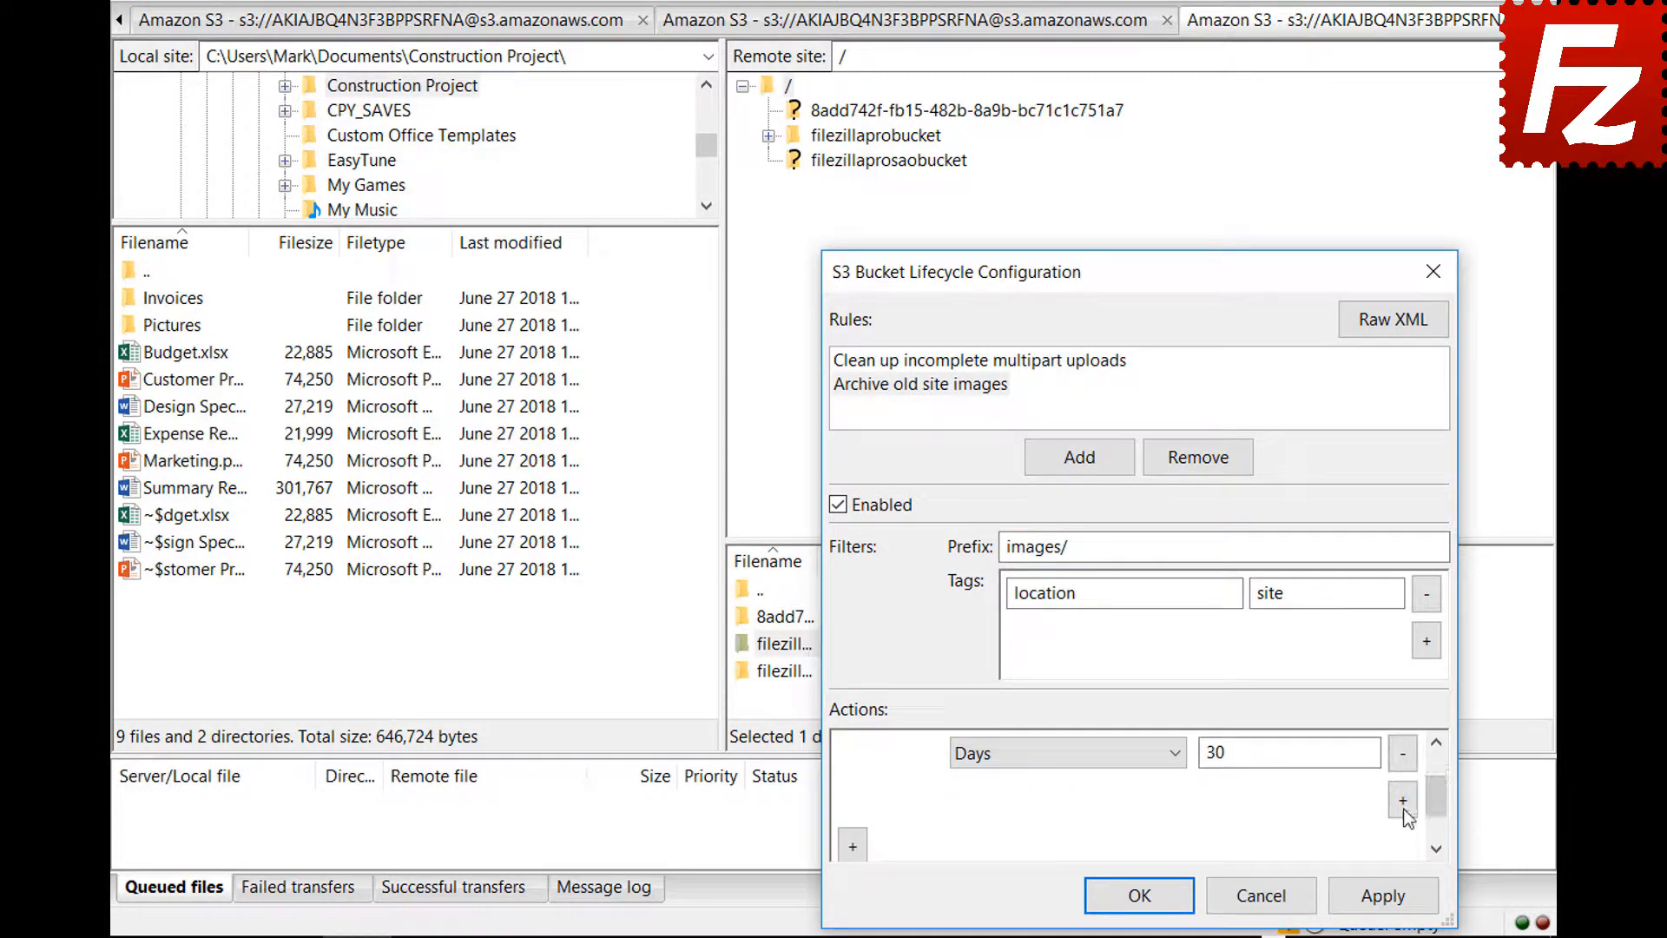
- Set the transition's storage class to Glacier and save the lifecycle configuration
{"action": "left_click", "coordinate": [1403, 804]}
{"action": "left_click", "coordinate": [1063, 800]}
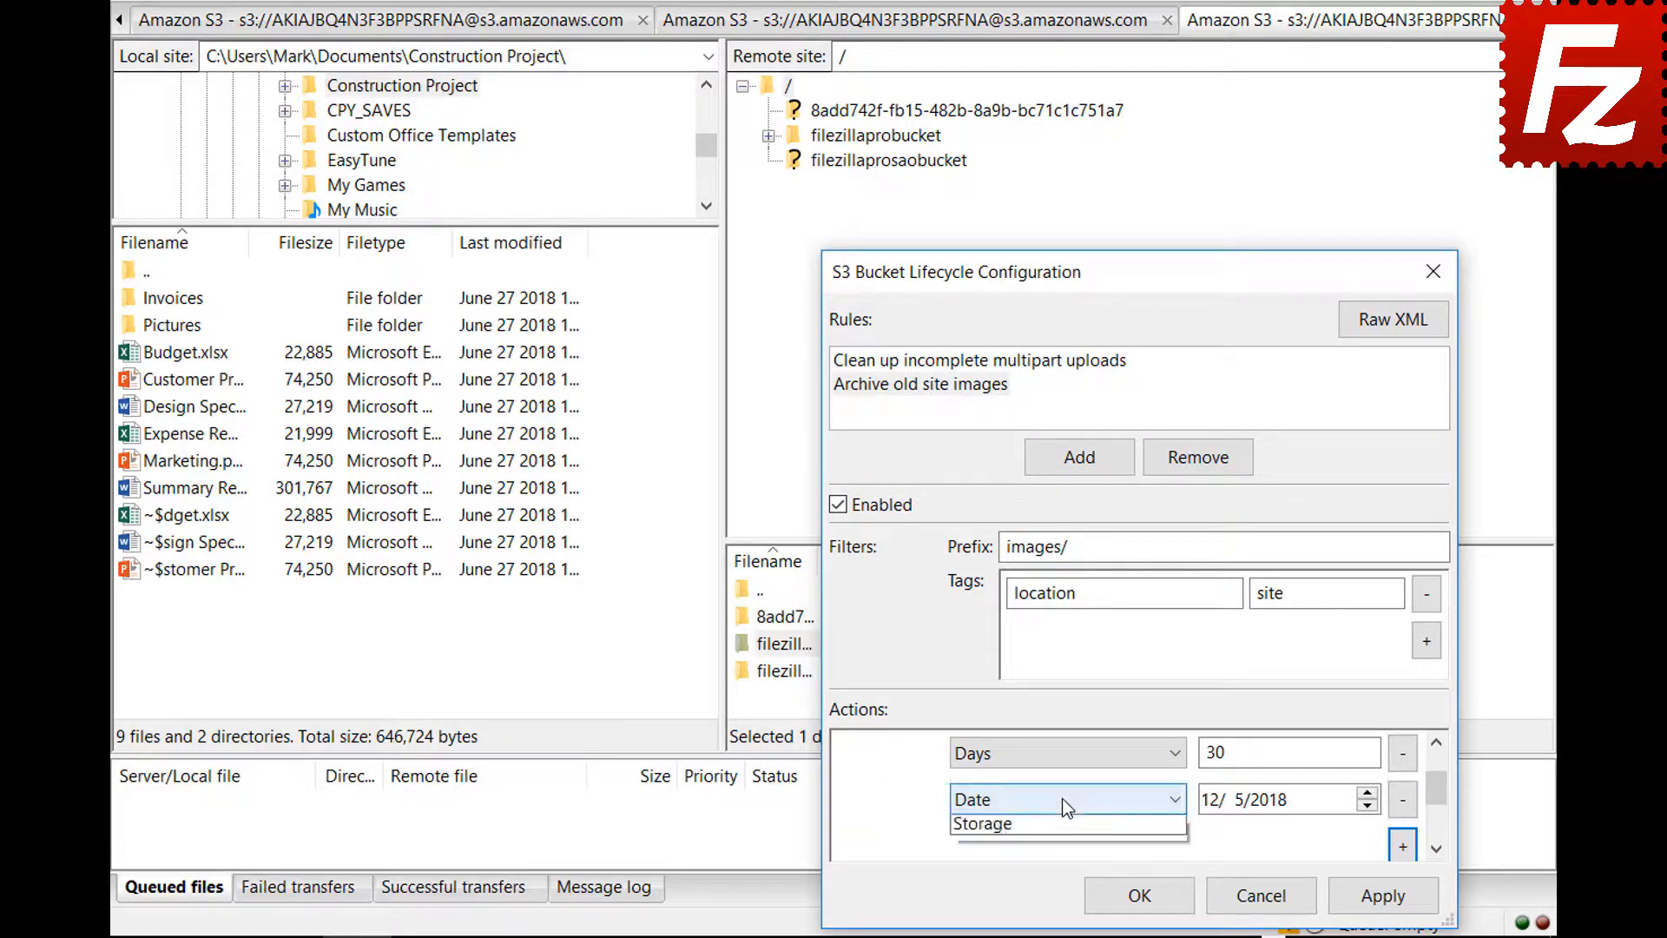
{"action": "left_click", "coordinate": [1064, 863]}
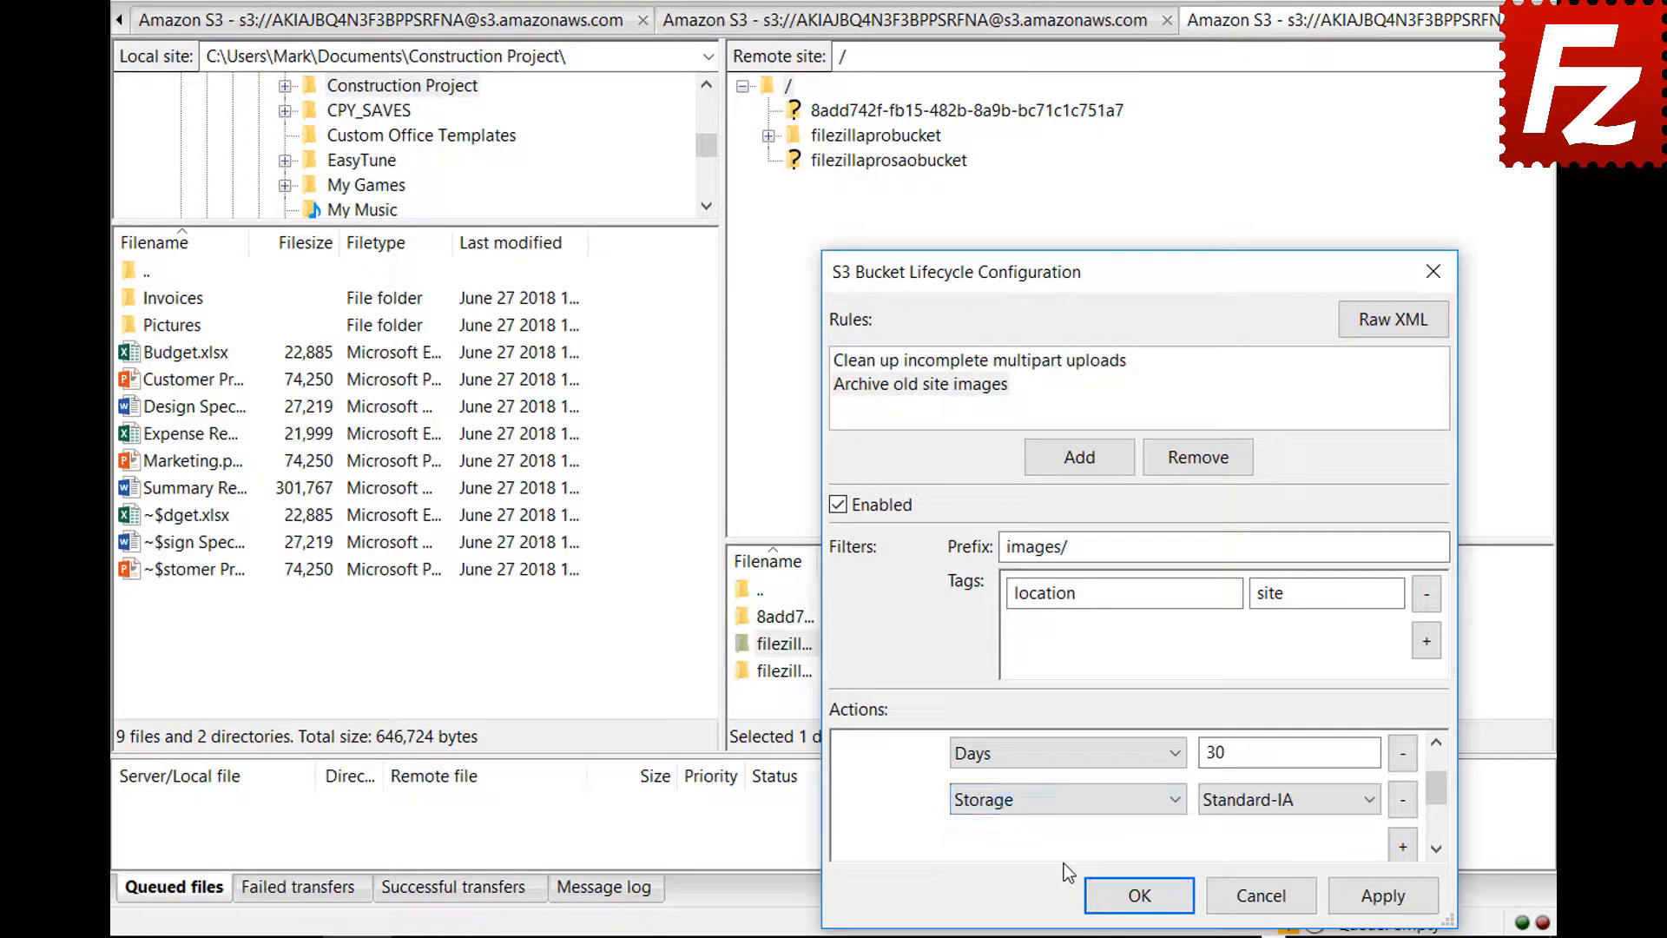
{"action": "left_click", "coordinate": [1252, 800]}
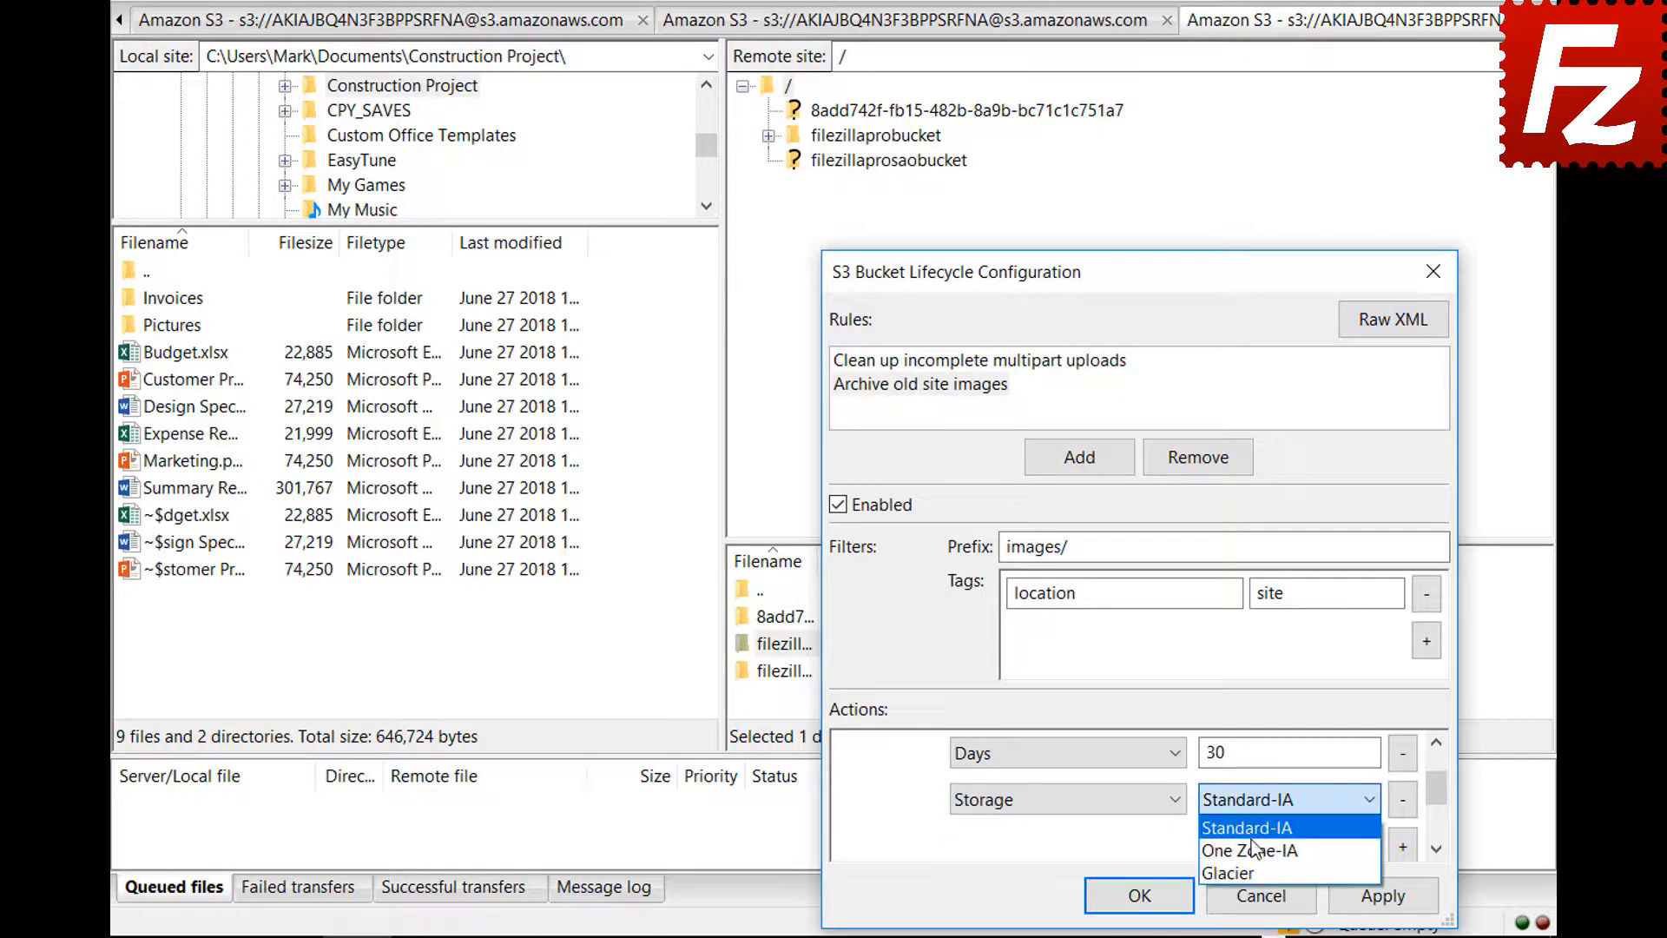
{"action": "left_click", "coordinate": [1252, 870]}
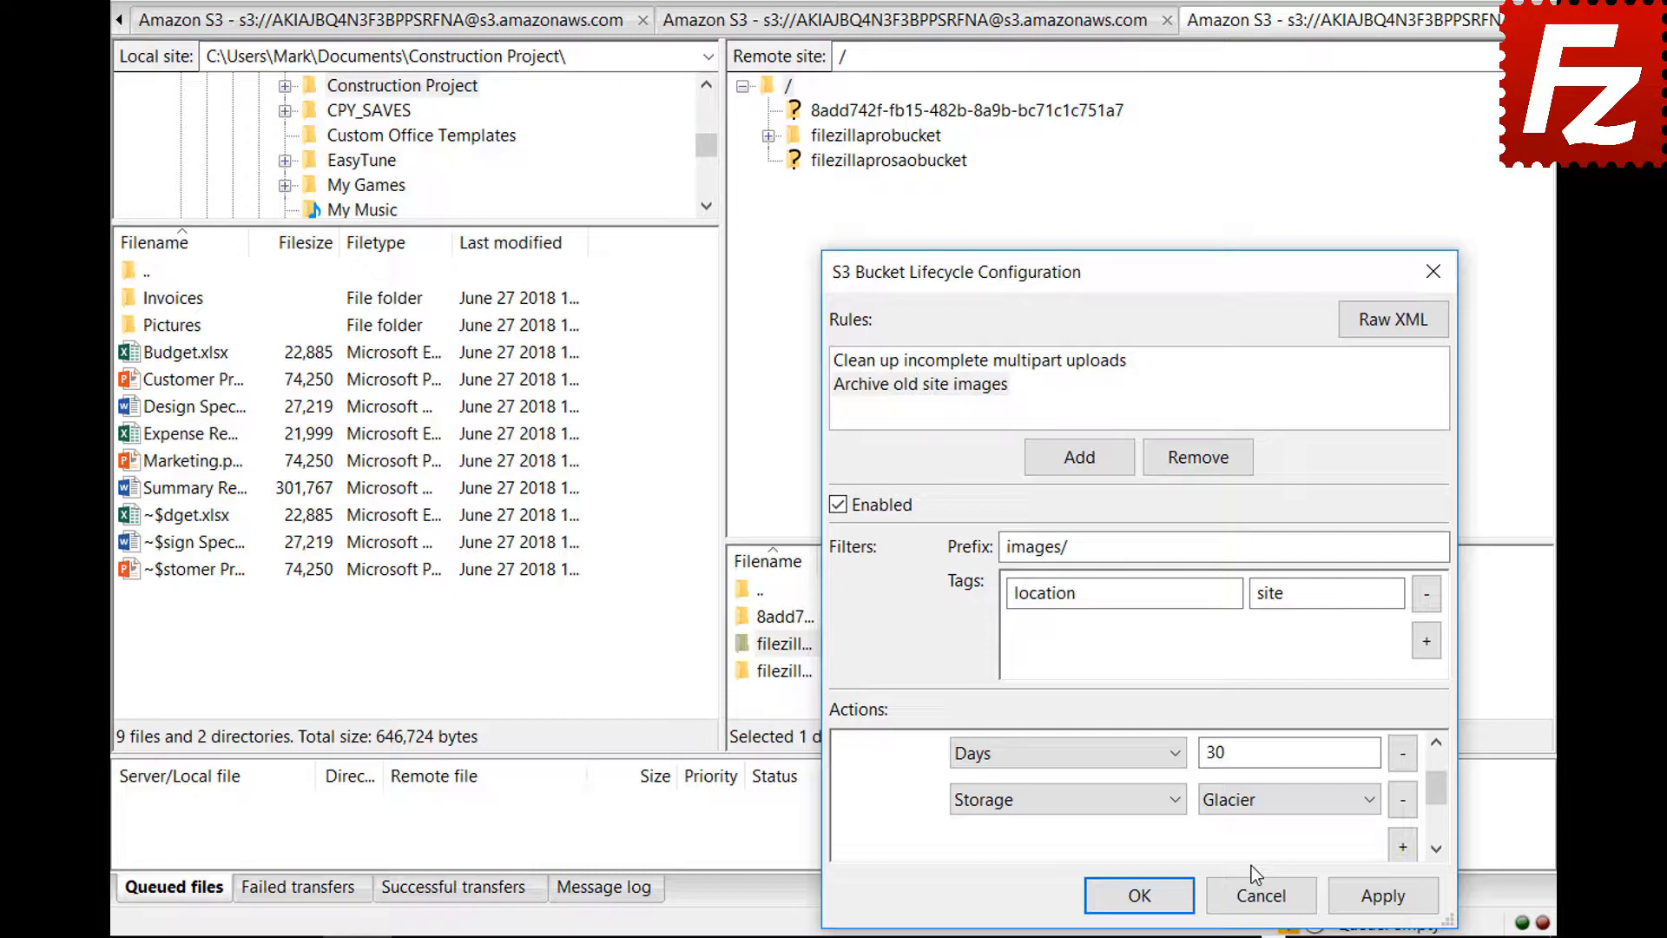
{"action": "left_click", "coordinate": [1124, 897]}
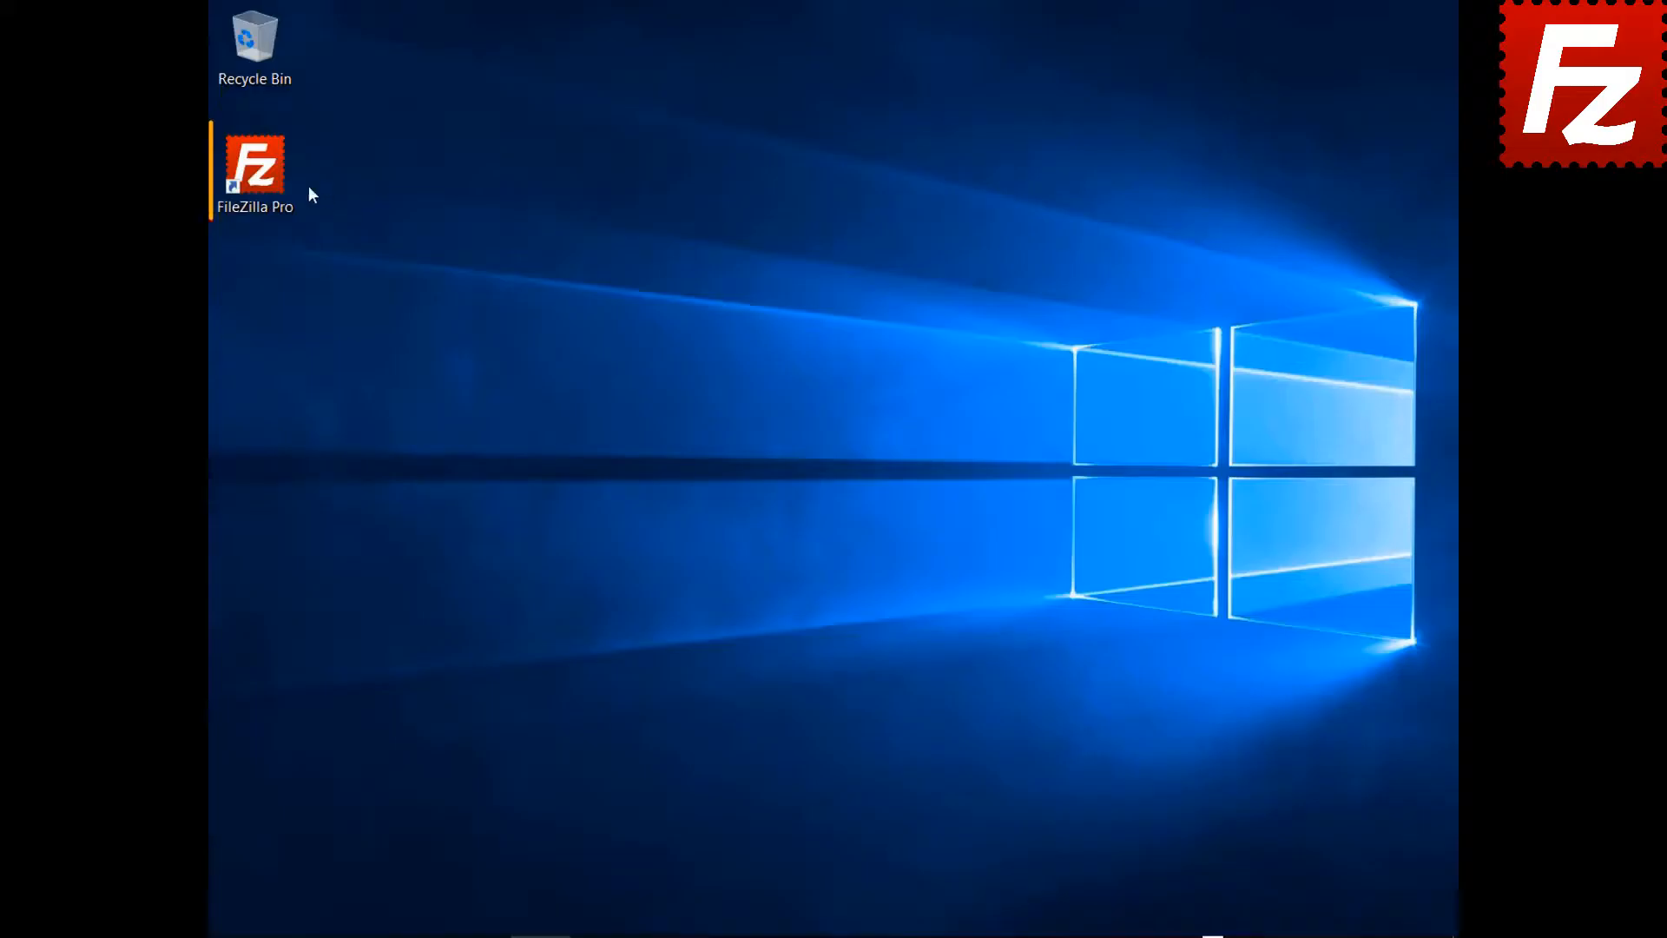
- Relaunch FileZilla Pro from its desktop shortcut
{"action": "double_click", "coordinate": [269, 186]}
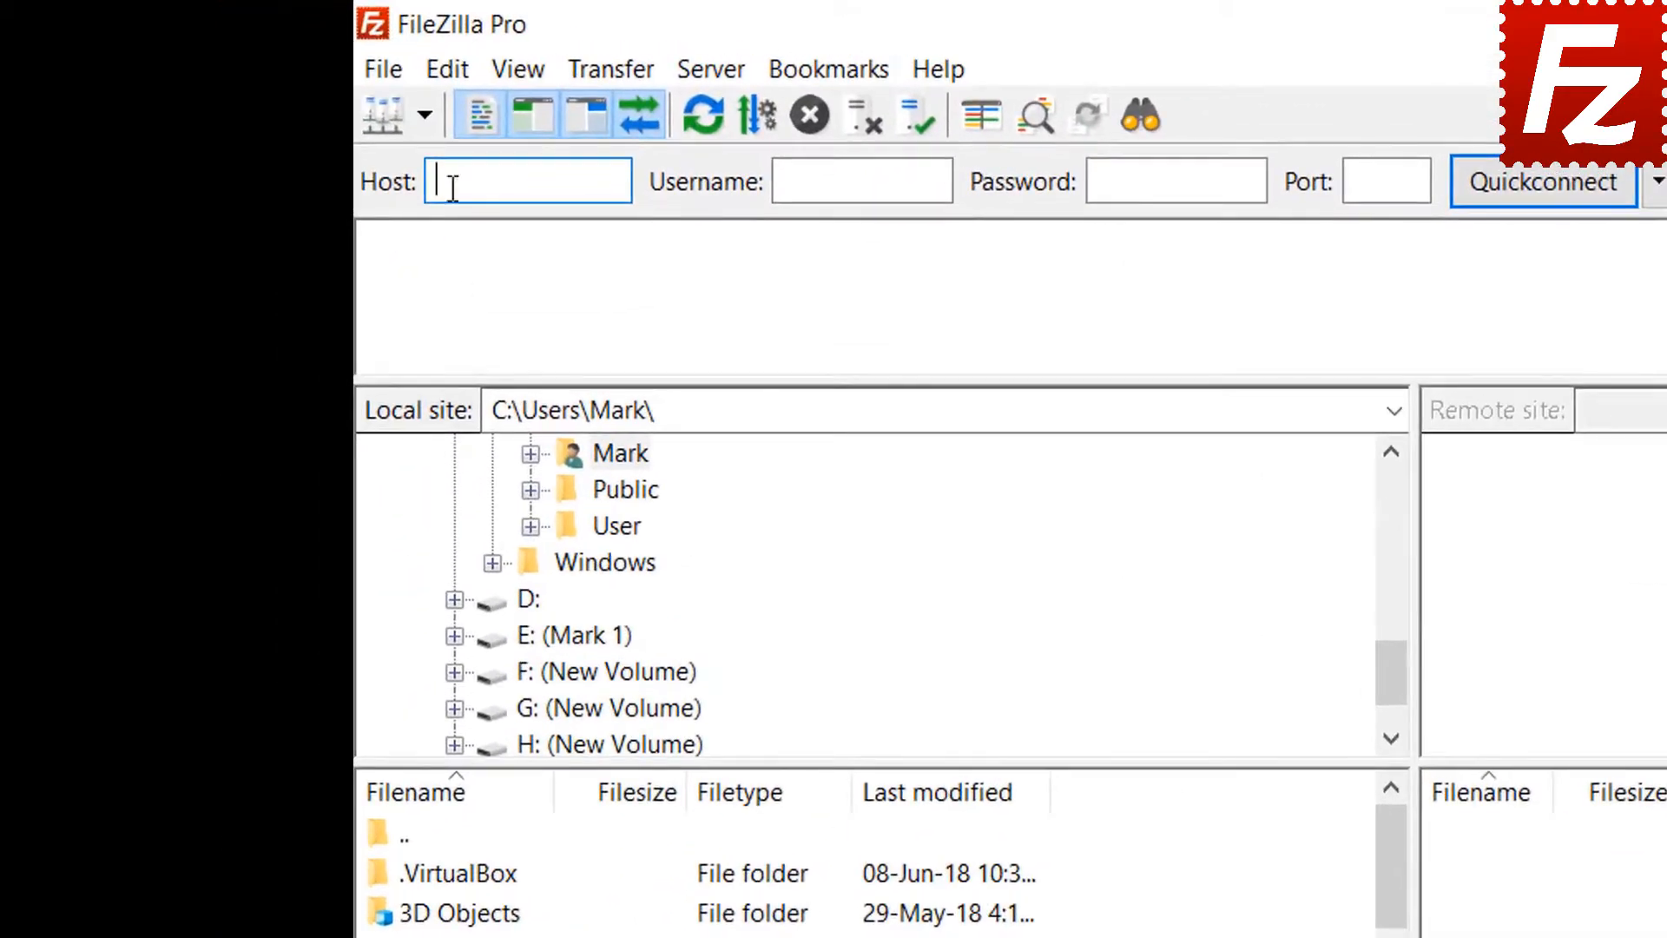
- Add a new Site Manager entry named 'Azure File Connection'
{"action": "left_click", "coordinate": [388, 75]}
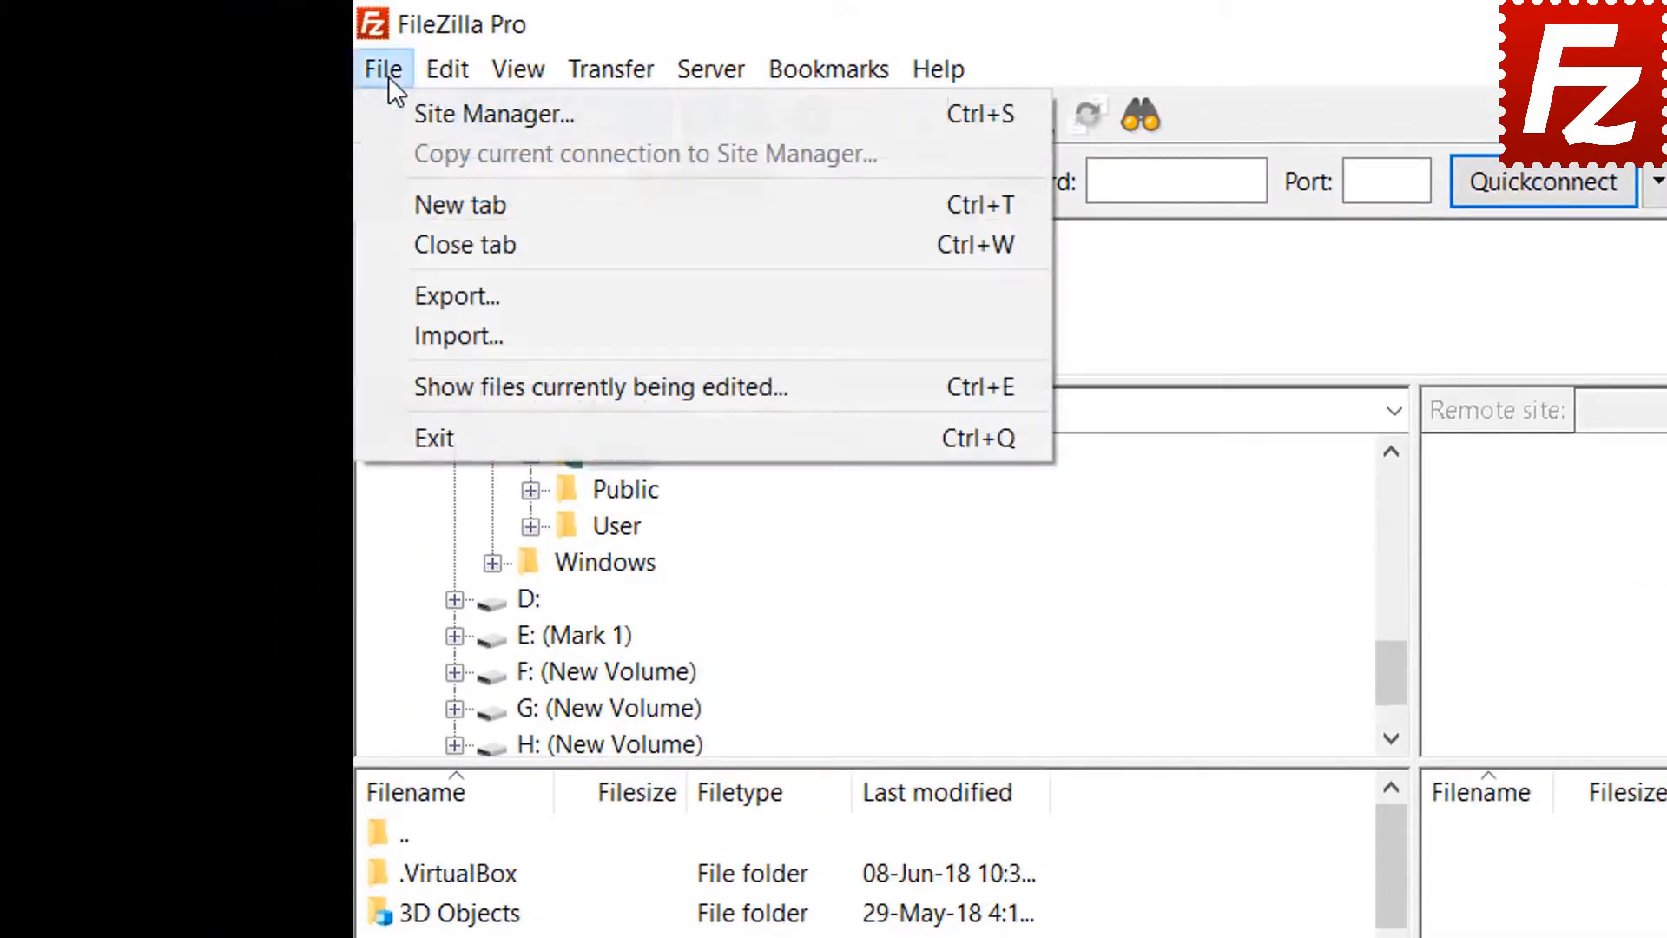
{"action": "left_click", "coordinate": [417, 116]}
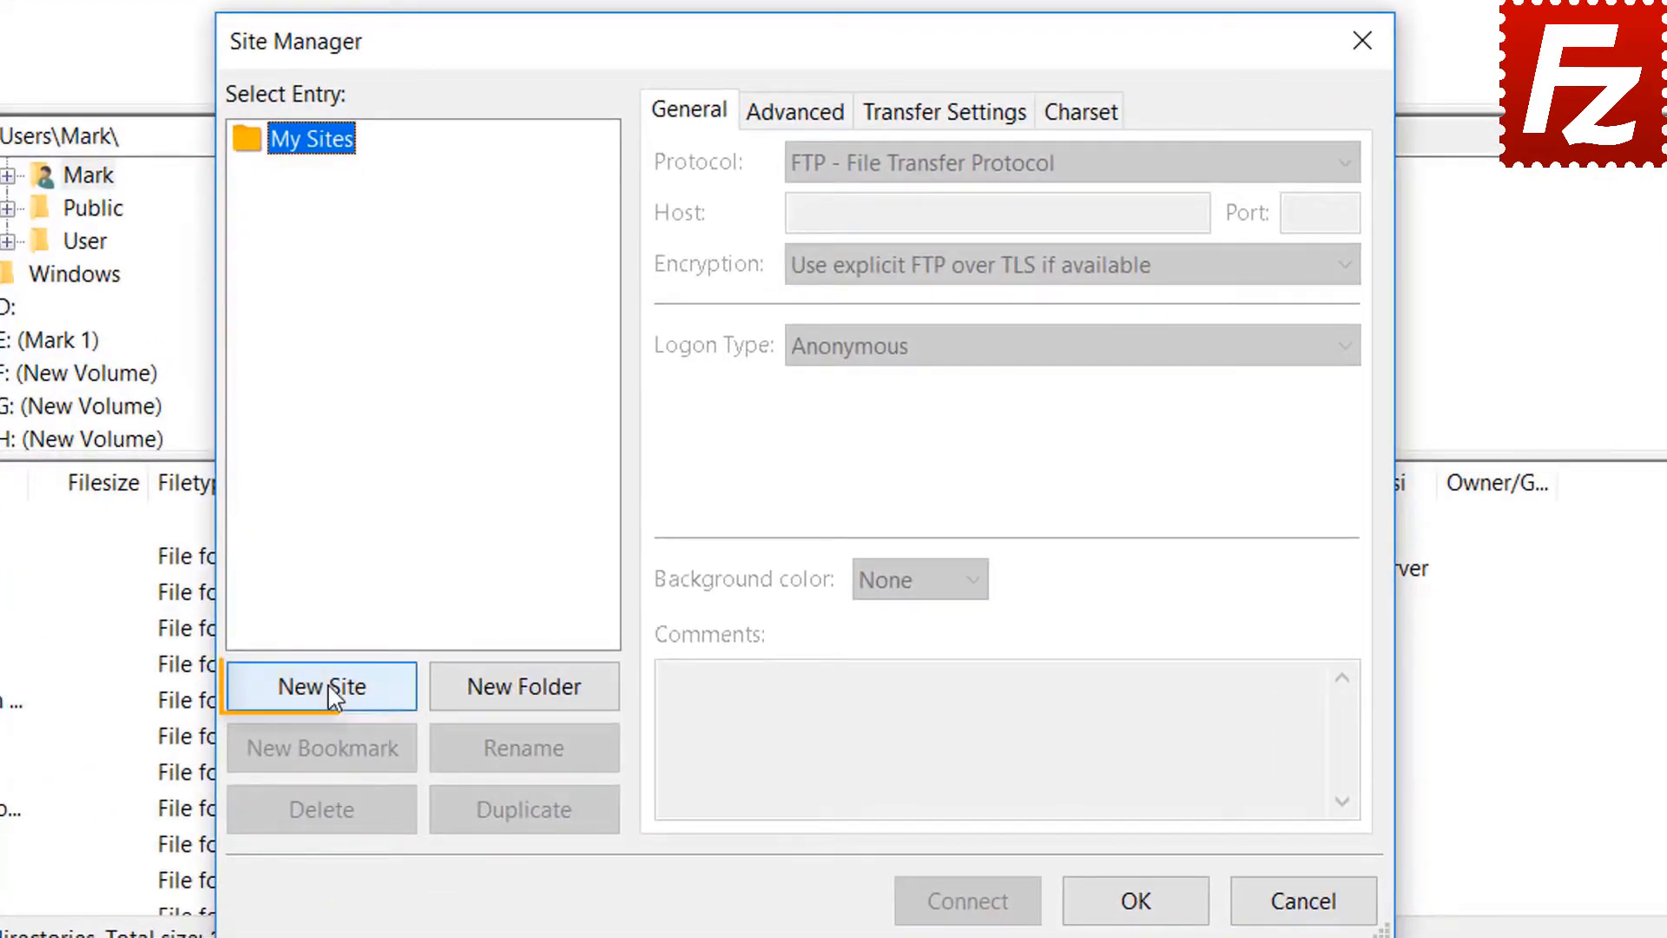
{"action": "left_click", "coordinate": [332, 694]}
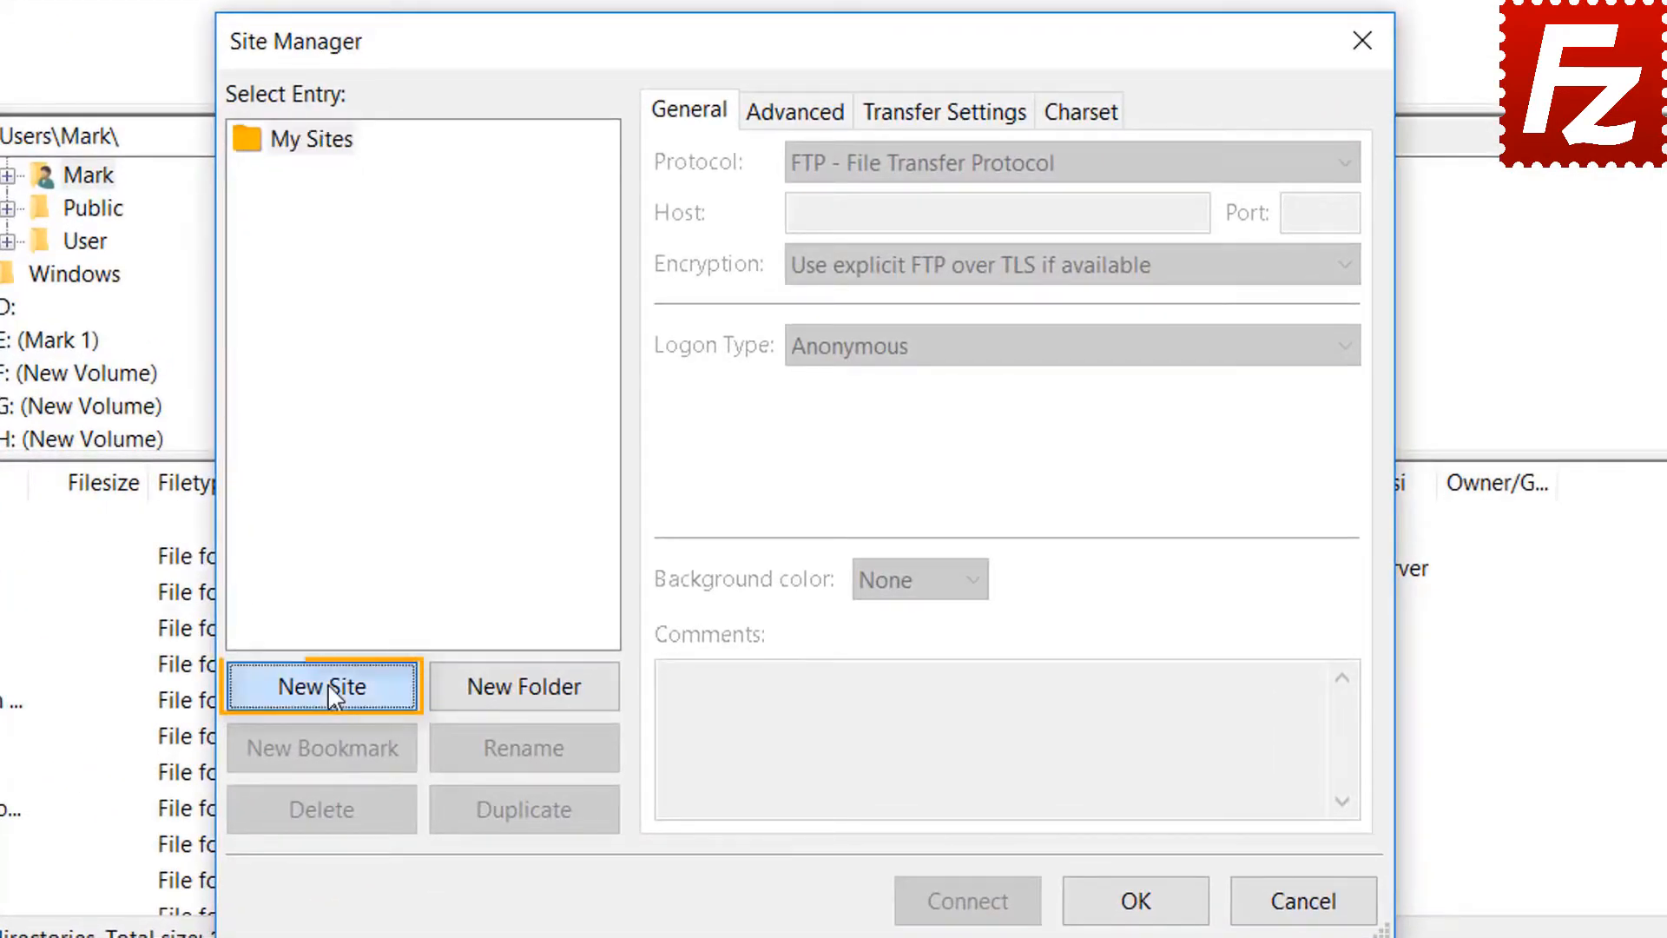
{"action": "type", "text": "Azu"}
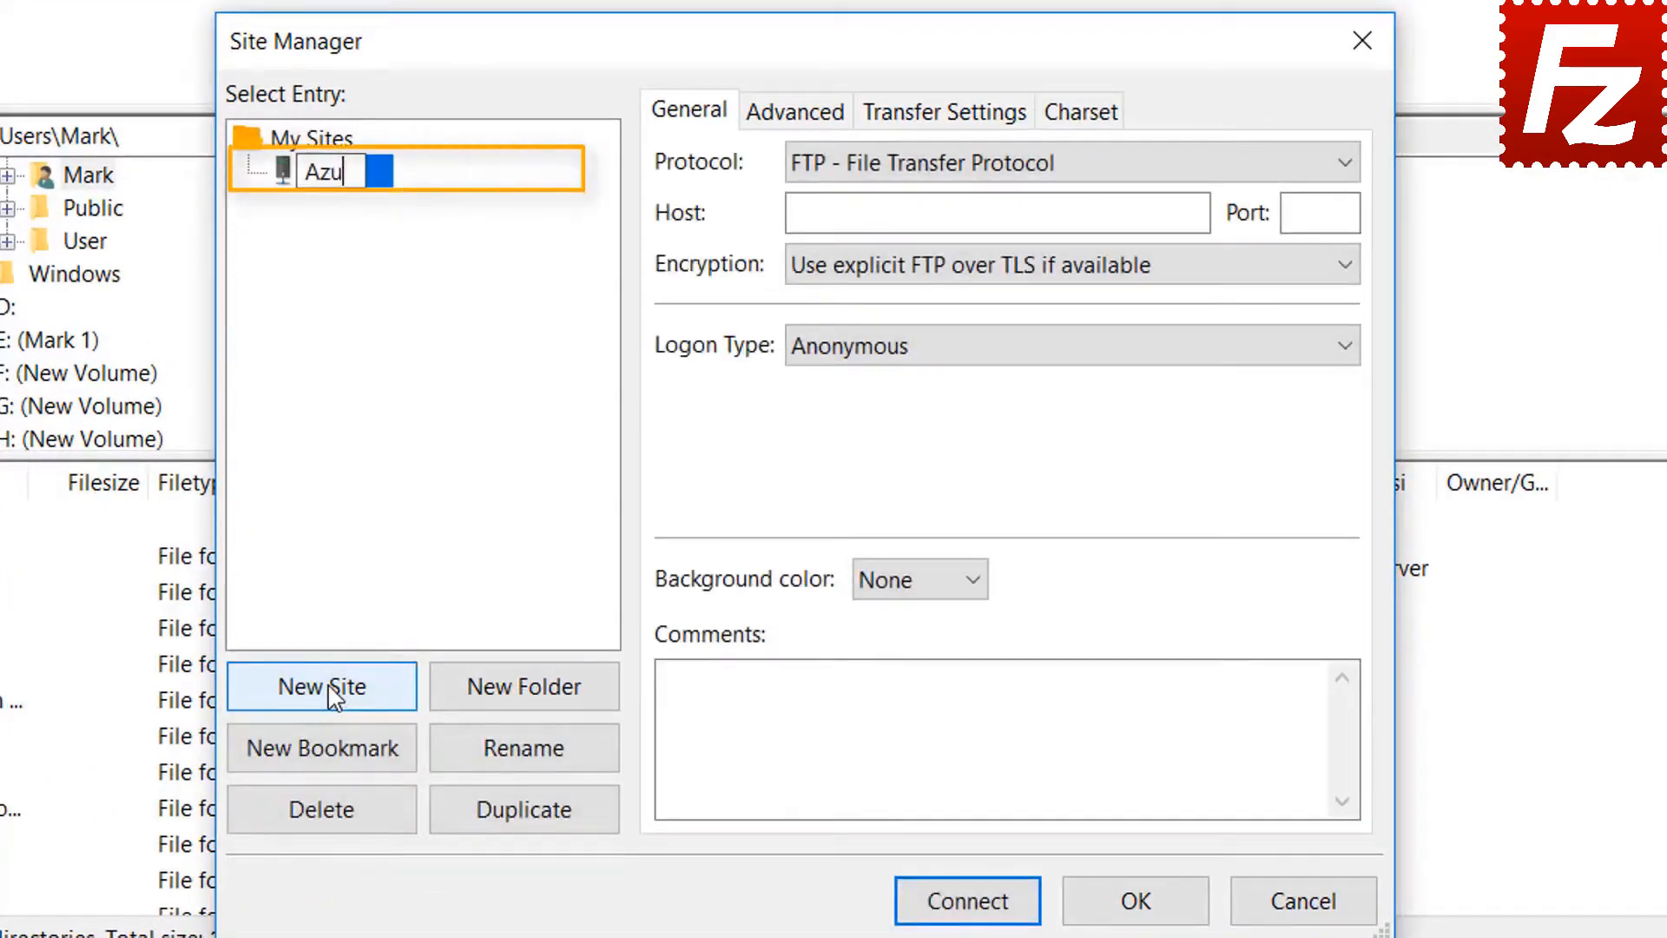
{"action": "type", "text": "re Fi"}
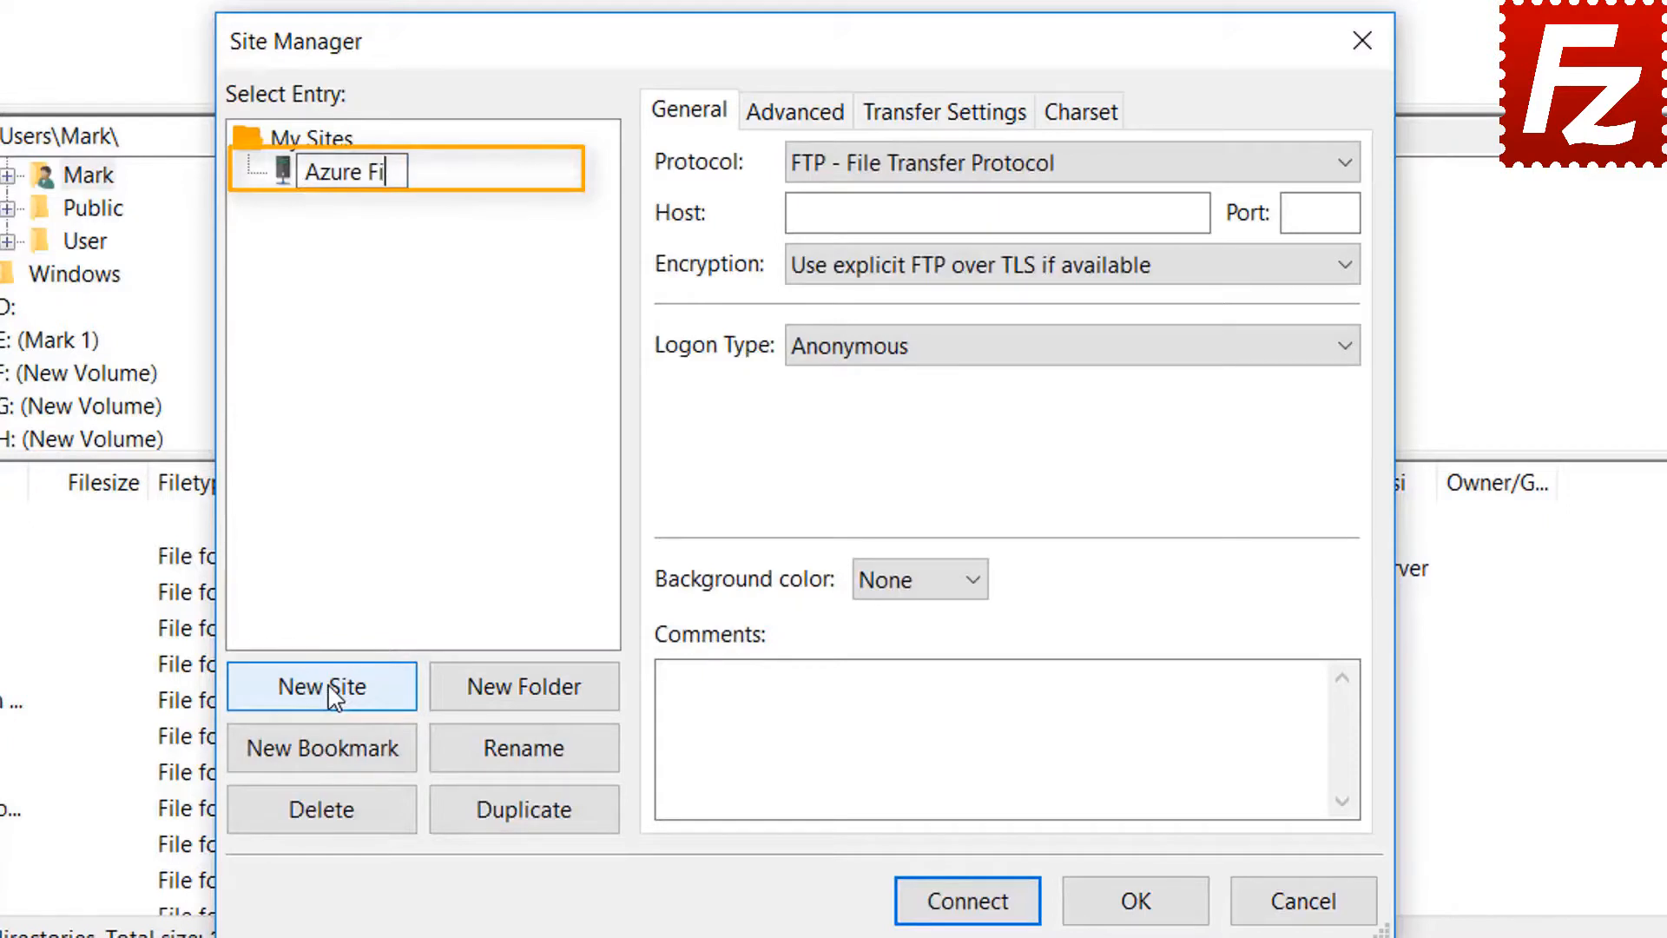
{"action": "type", "text": "le Connection"}
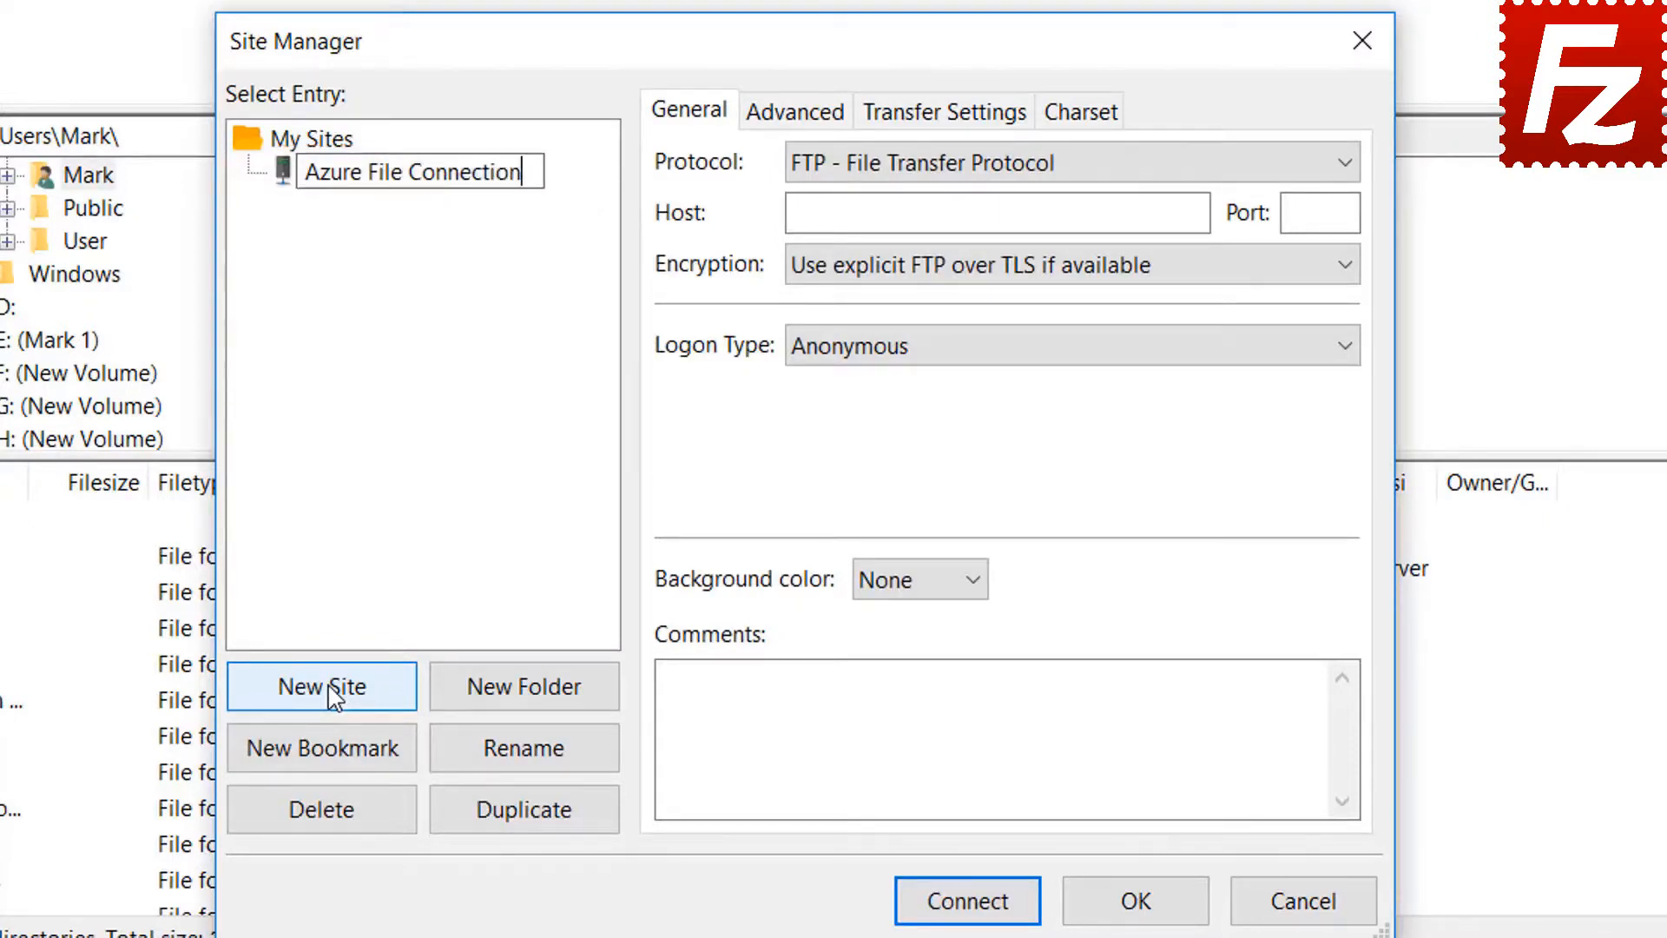
{"action": "key", "text": "Return"}
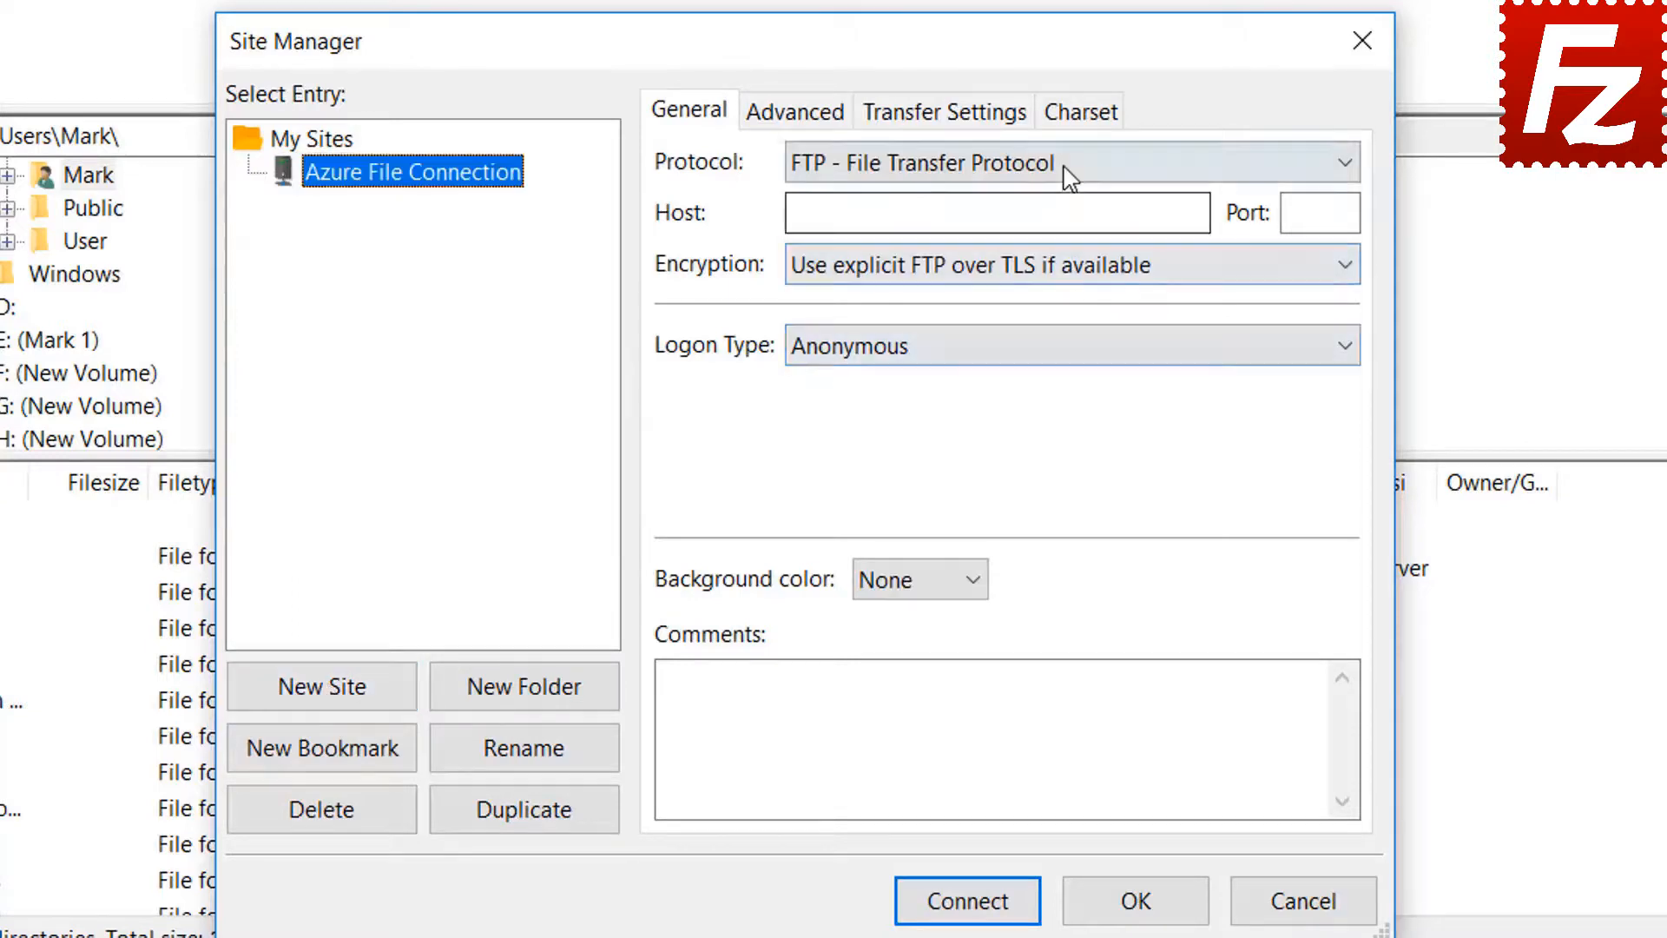
- Use Microsoft Azure File Storage Service, enter the storage account name, paste the access key, connect
{"action": "left_click", "coordinate": [1063, 167]}
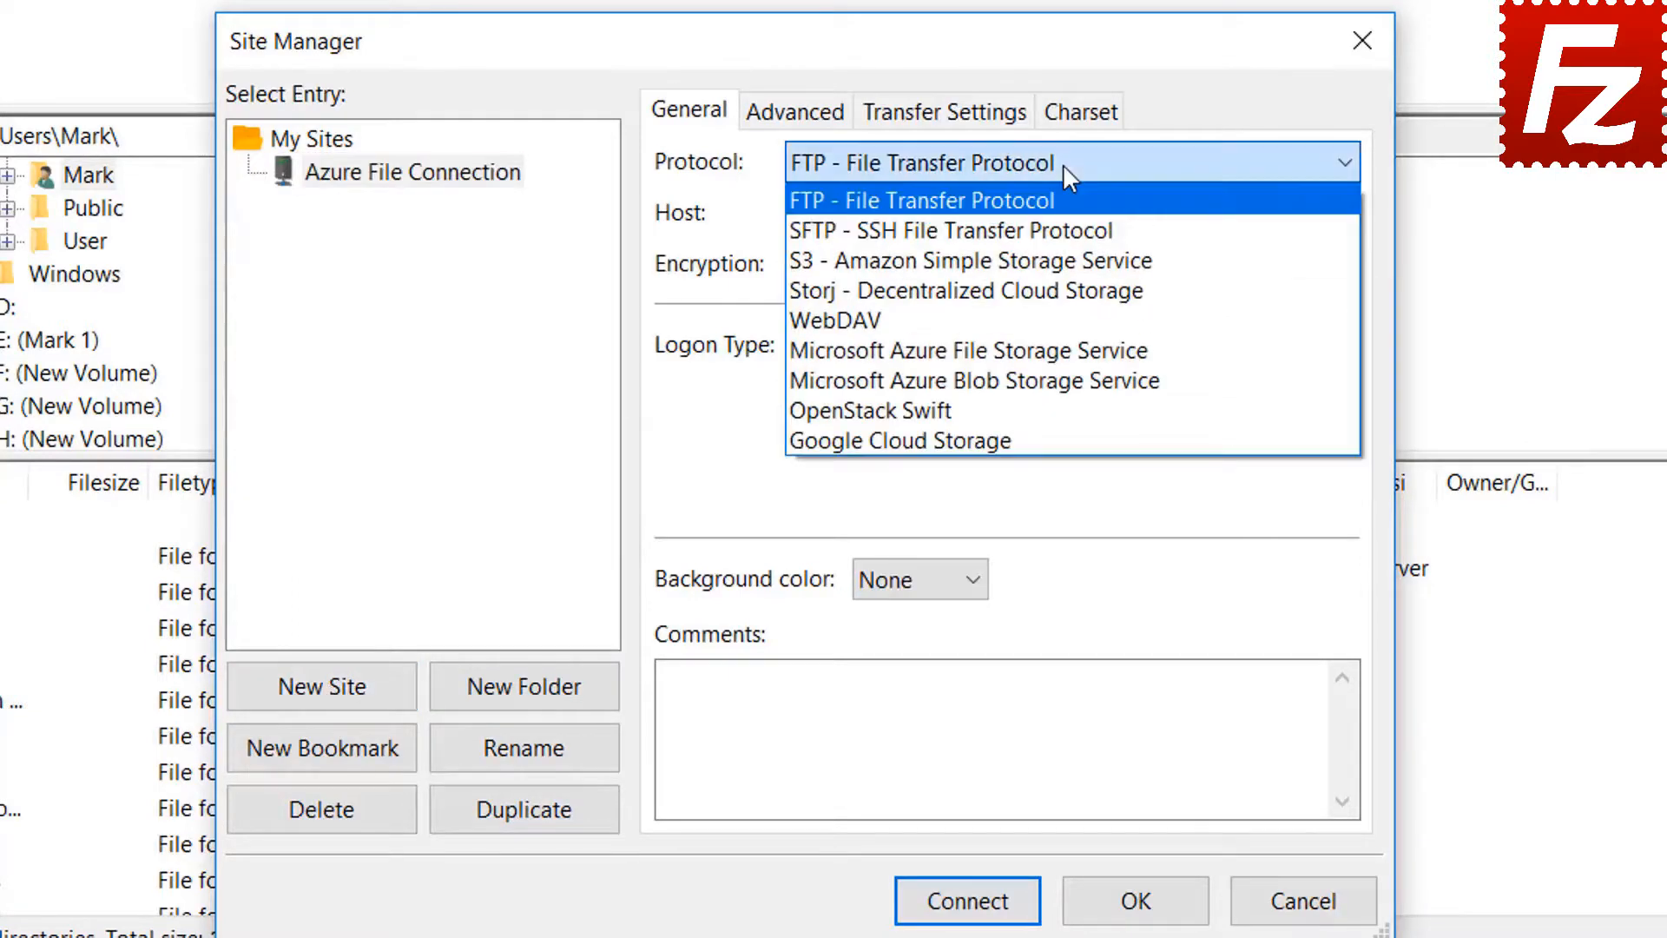
{"action": "left_click", "coordinate": [1063, 351]}
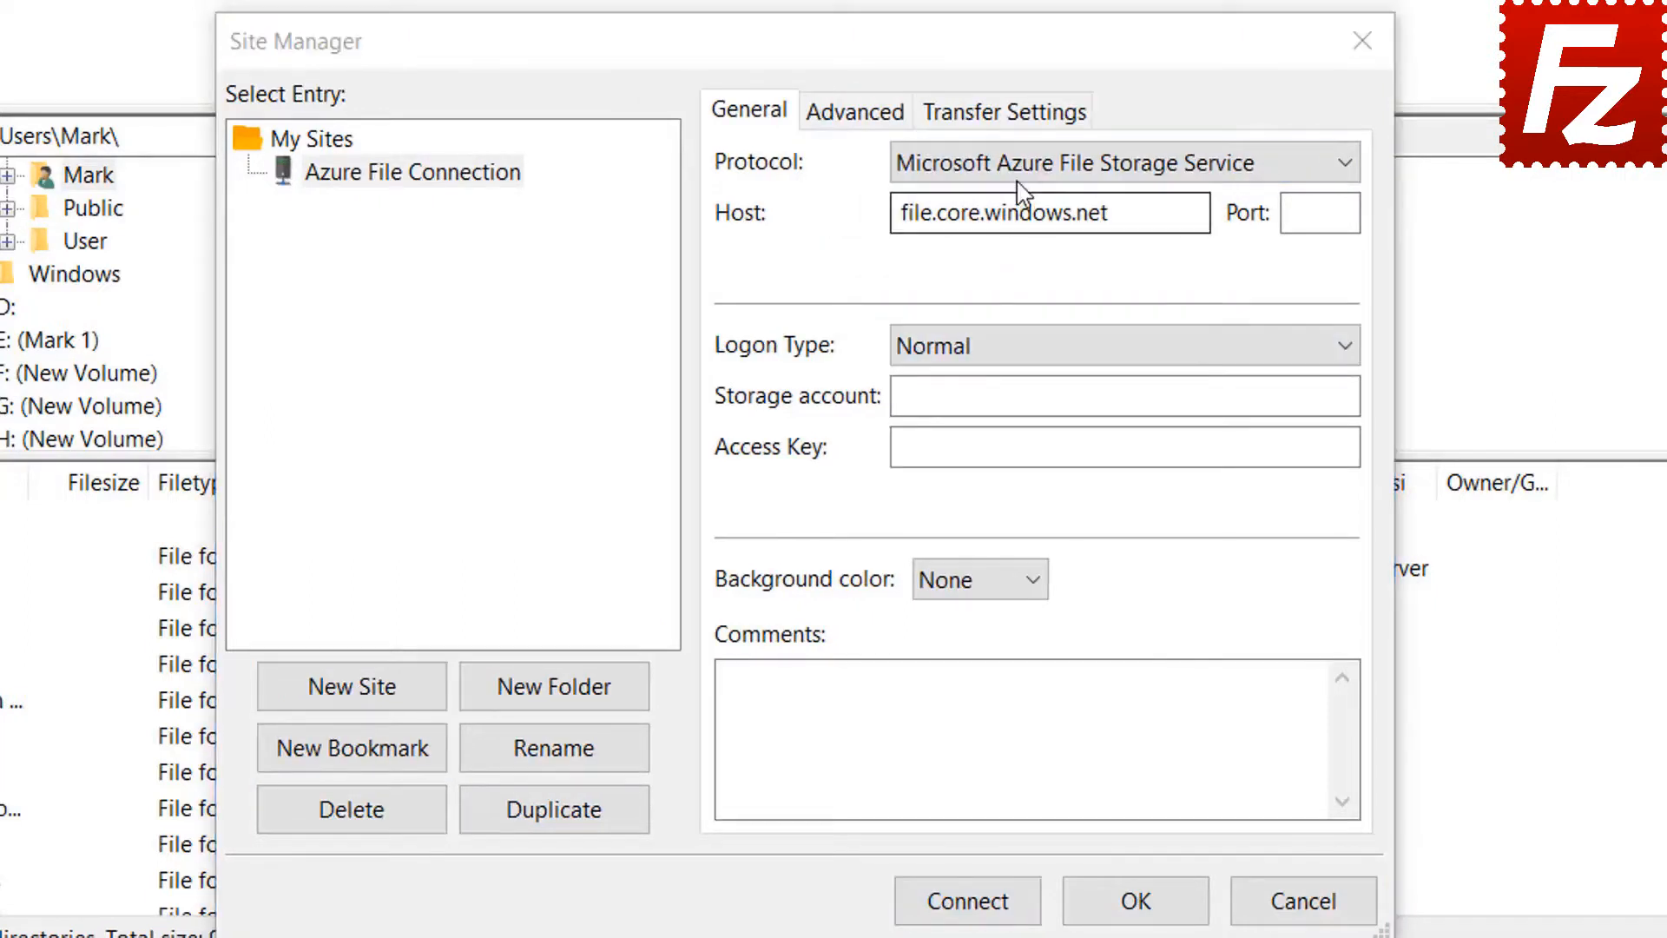
{"action": "left_click", "coordinate": [1019, 173]}
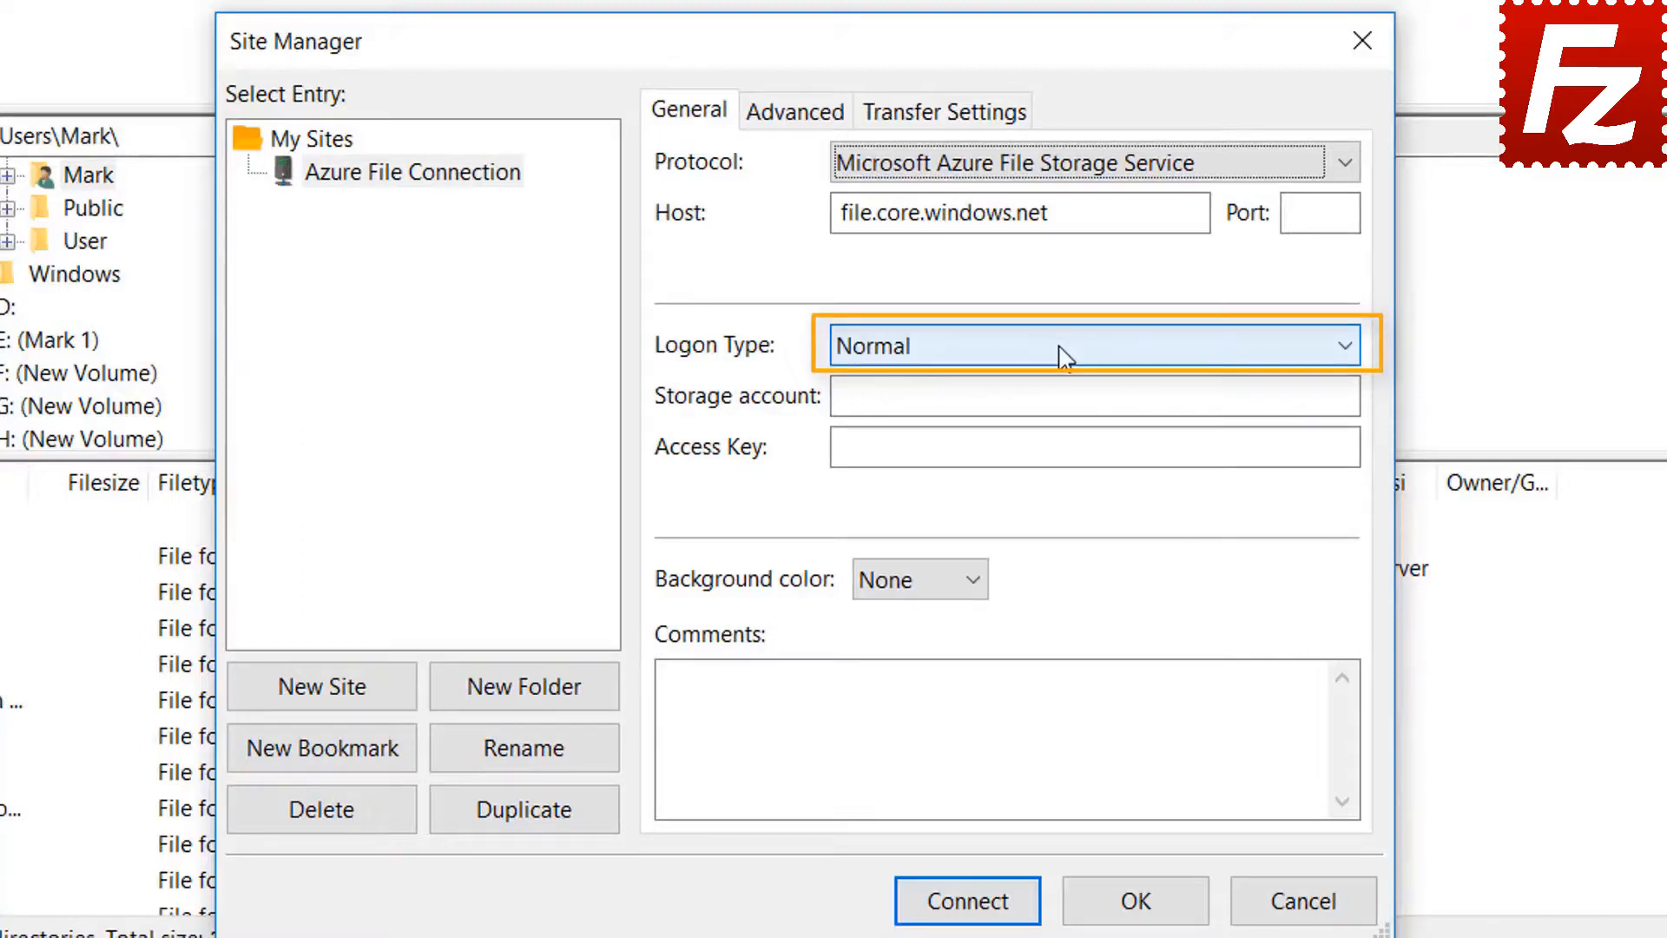
{"action": "left_click", "coordinate": [1064, 352]}
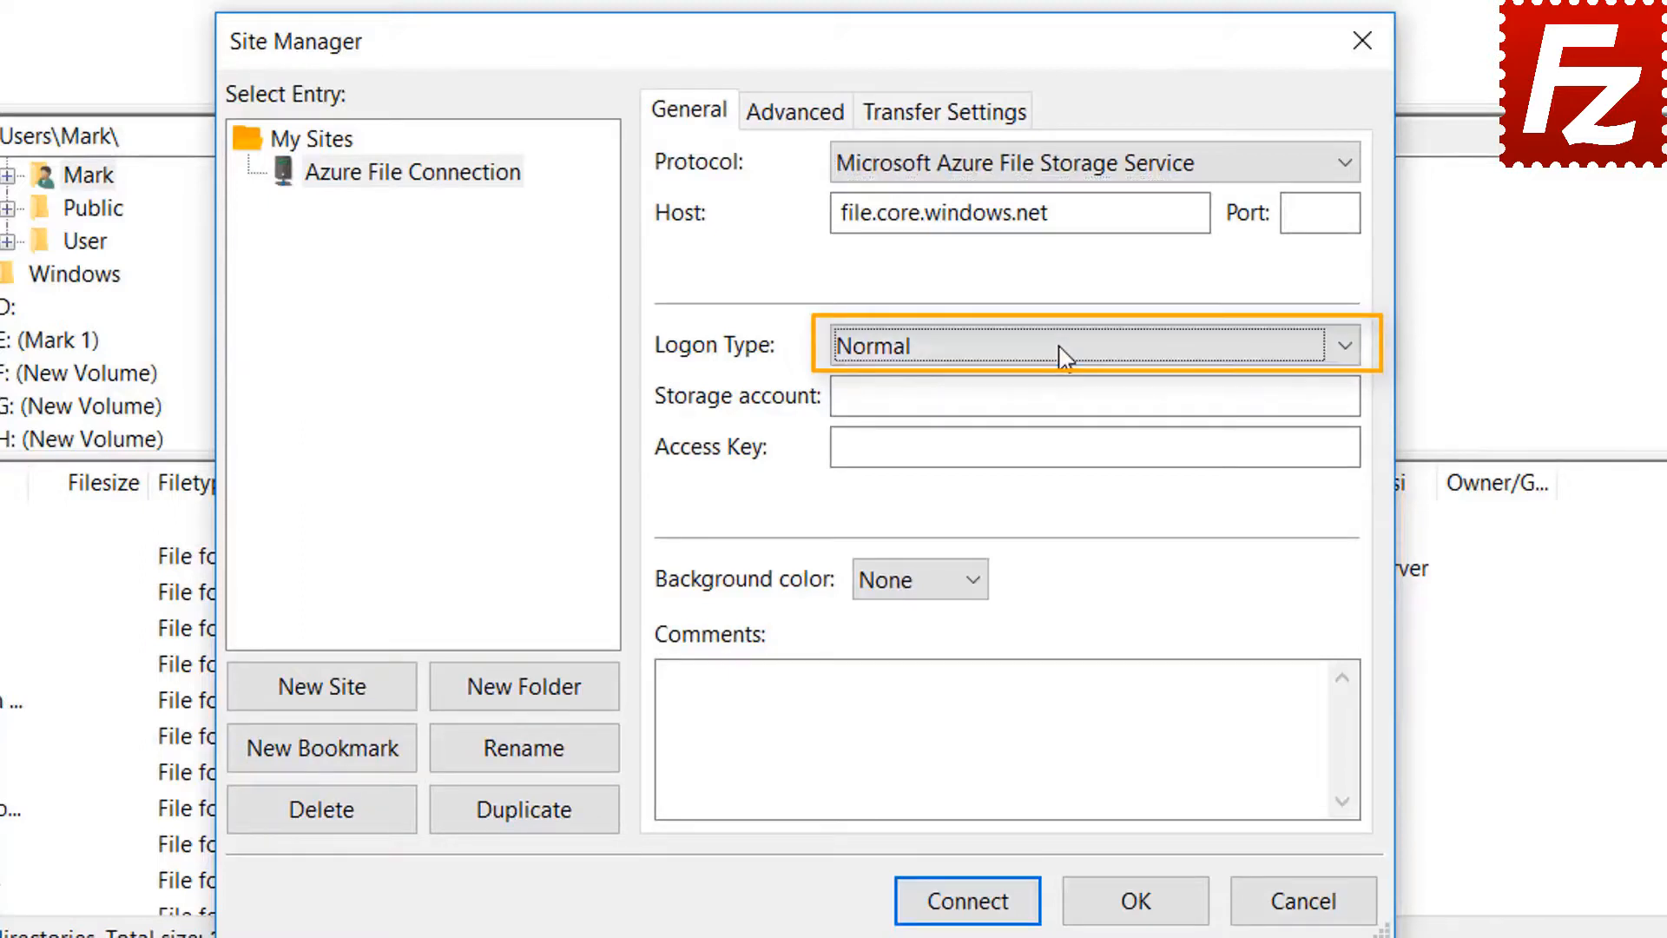
{"action": "left_click", "coordinate": [1038, 396]}
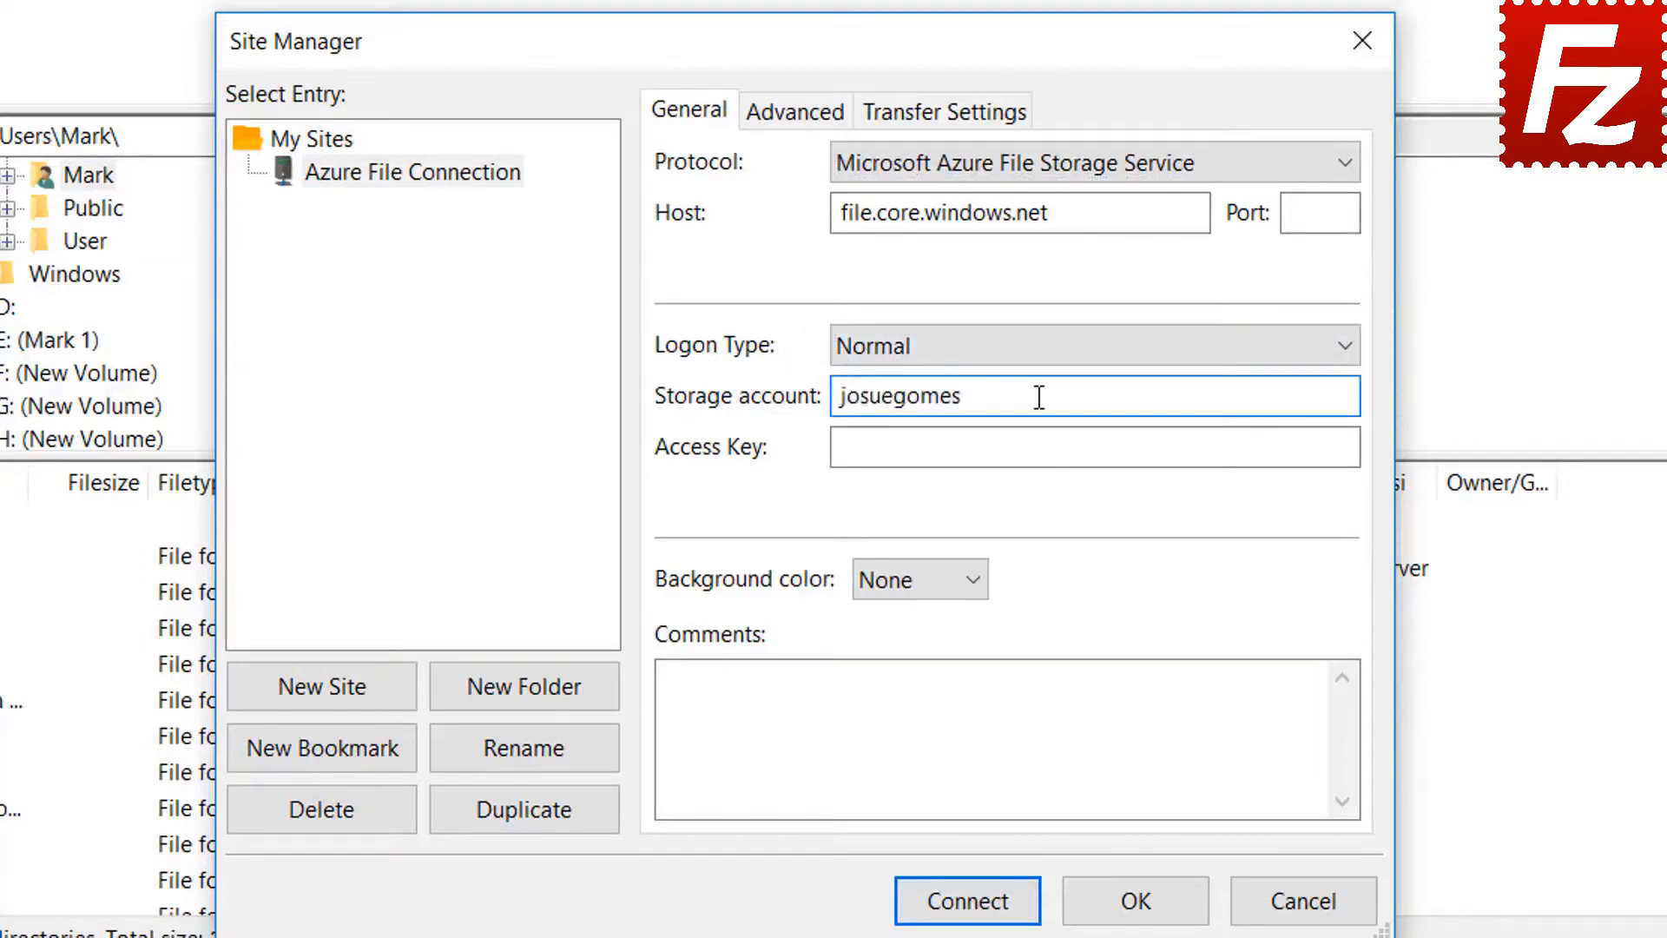
{"action": "left_click", "coordinate": [916, 453]}
{"action": "key", "text": "ctrl+v"}
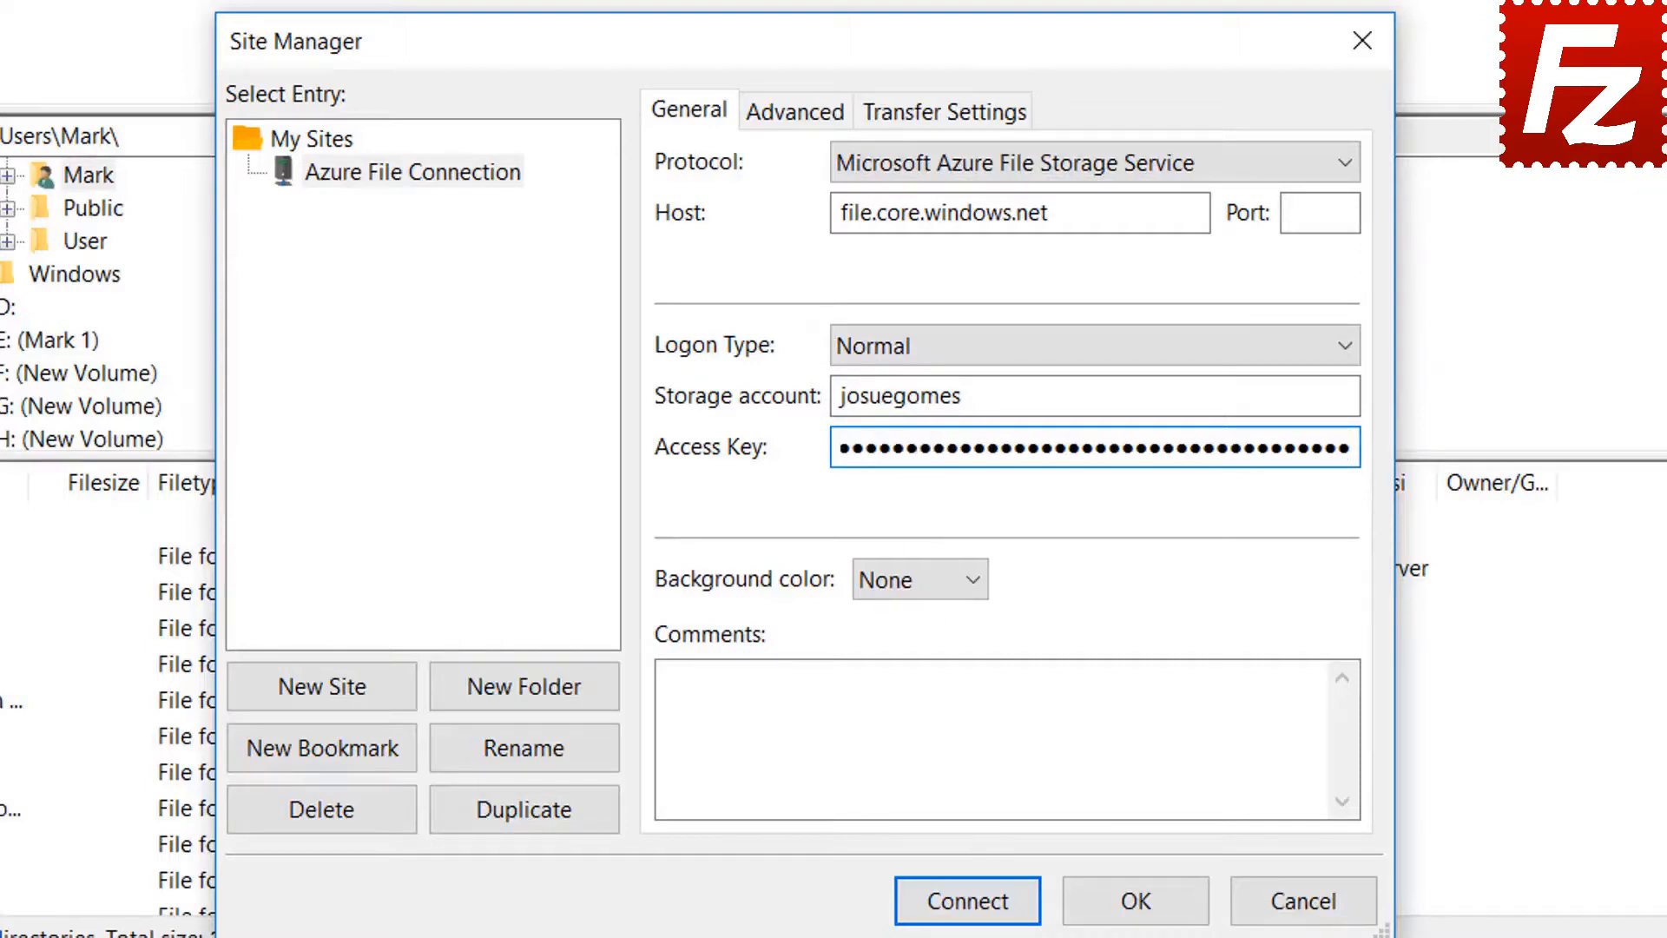
{"action": "left_click", "coordinate": [968, 901]}
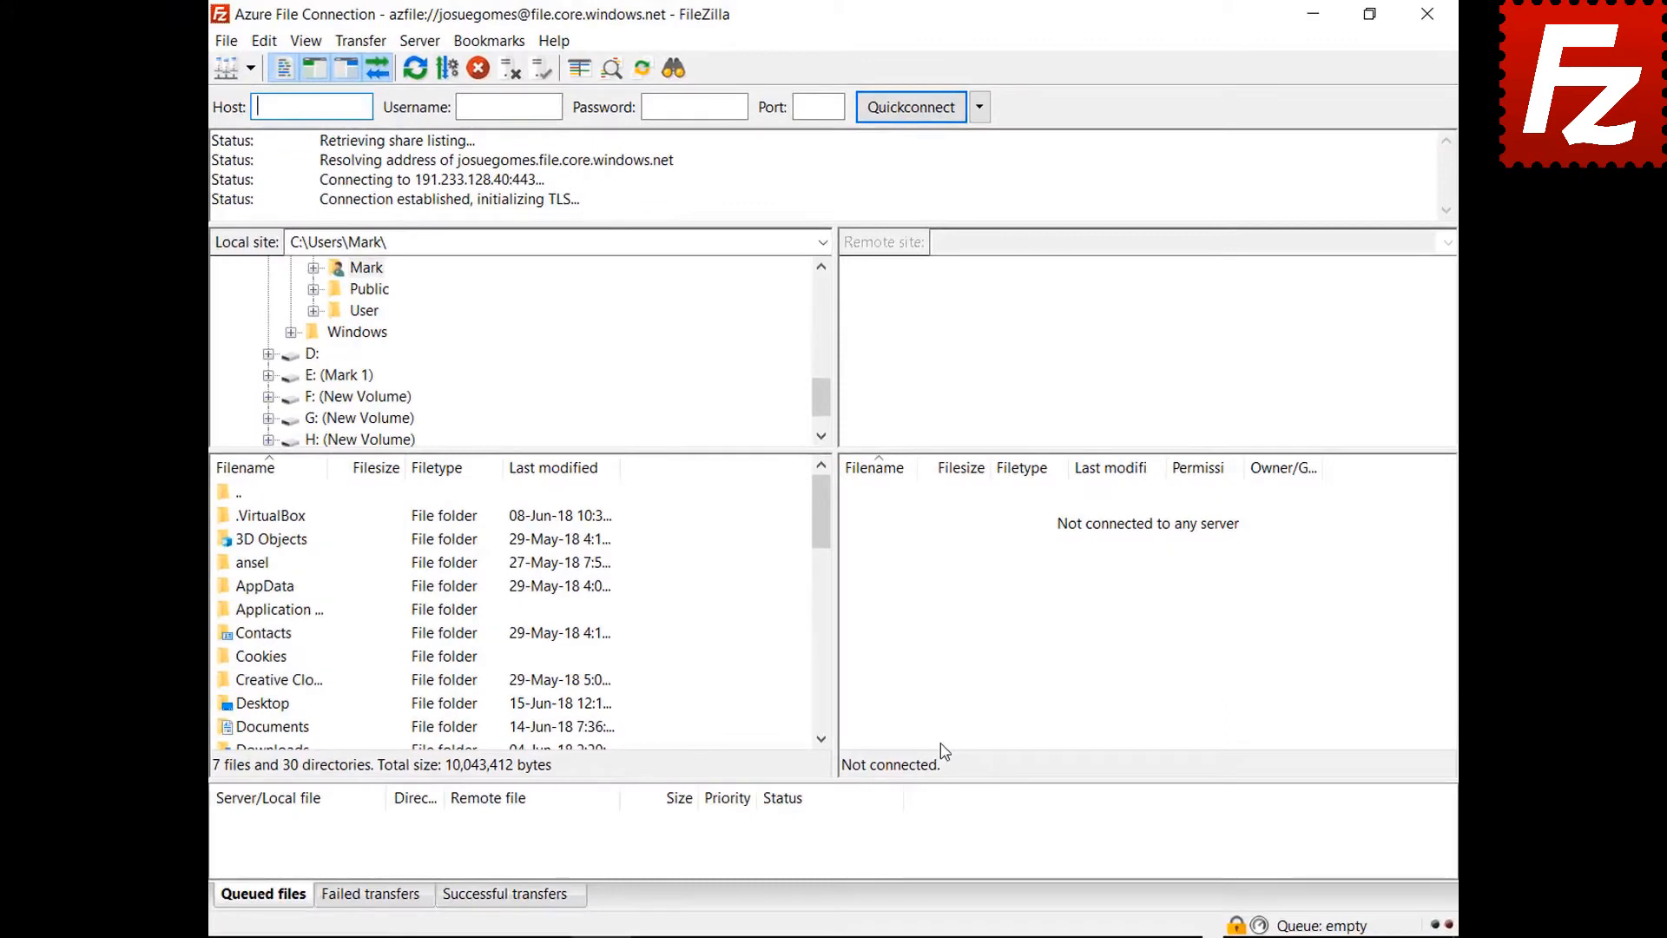
- Always trust the Azure server's certificate and accept it to finish connecting
{"action": "left_click", "coordinate": [813, 772]}
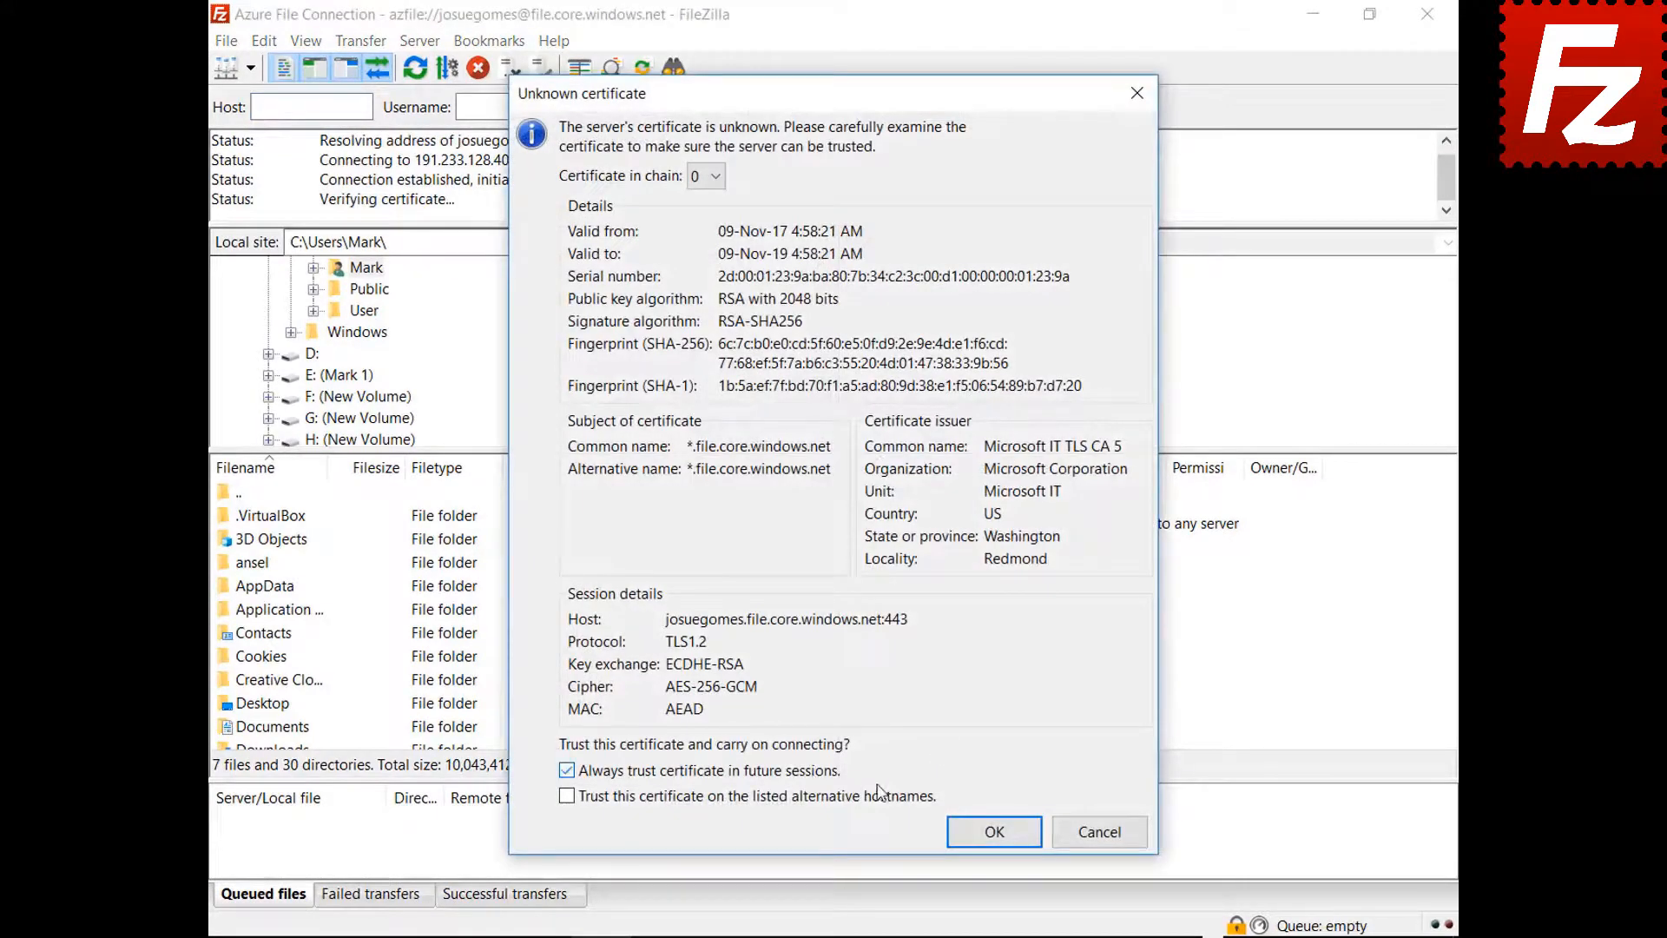
{"action": "left_click", "coordinate": [984, 834]}
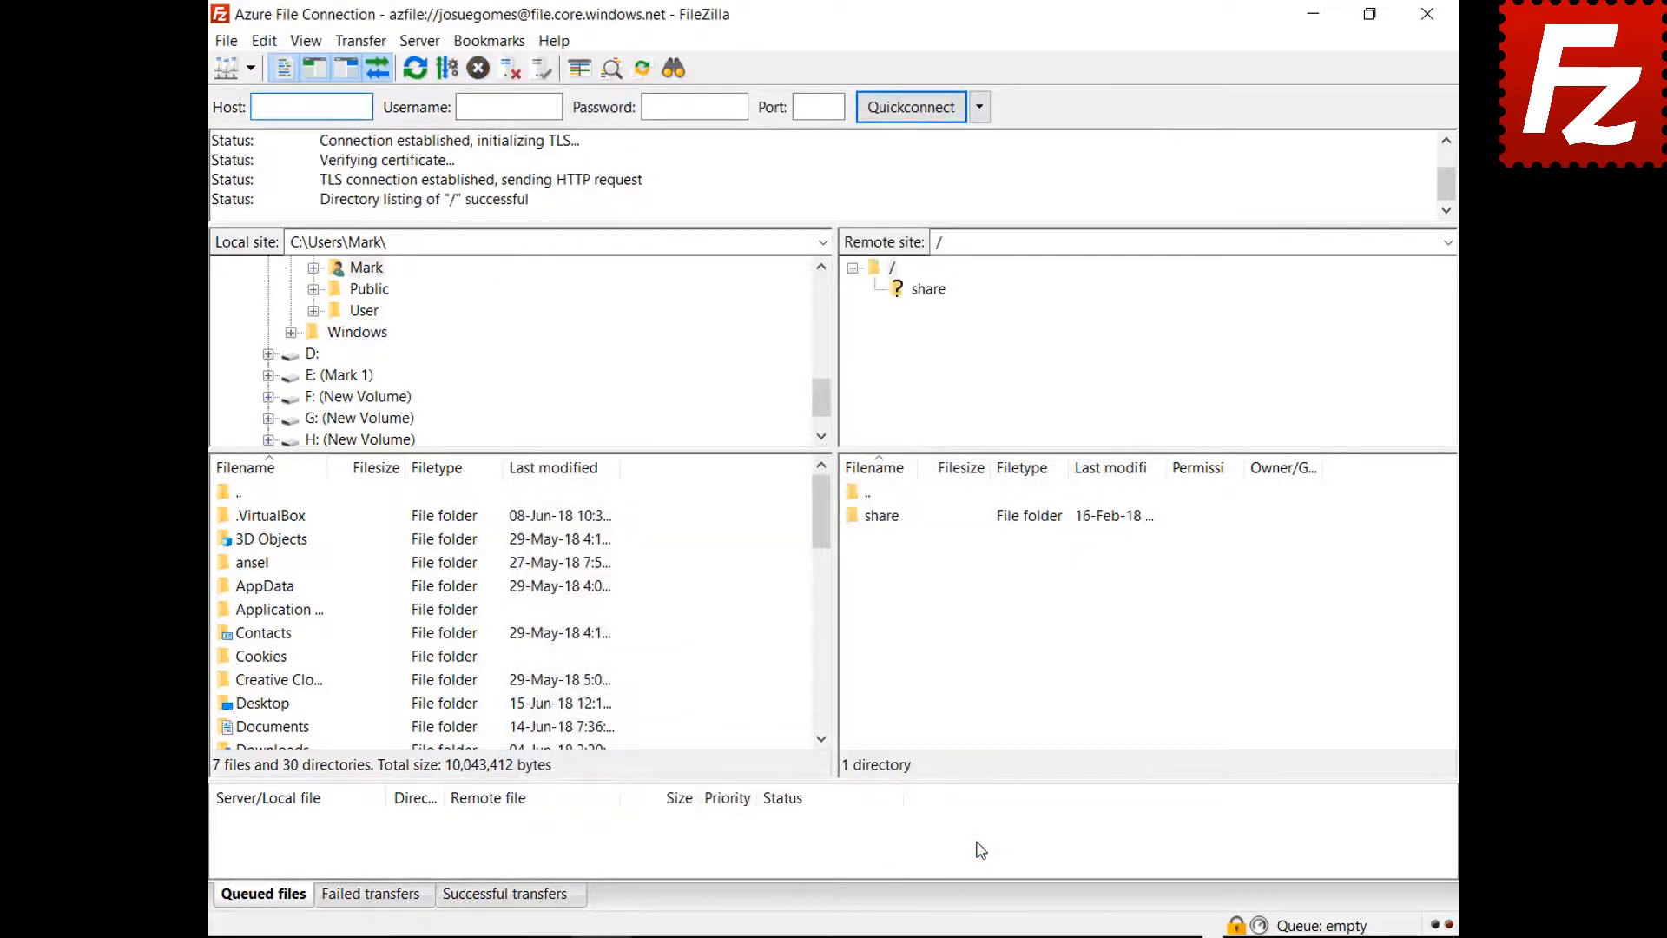
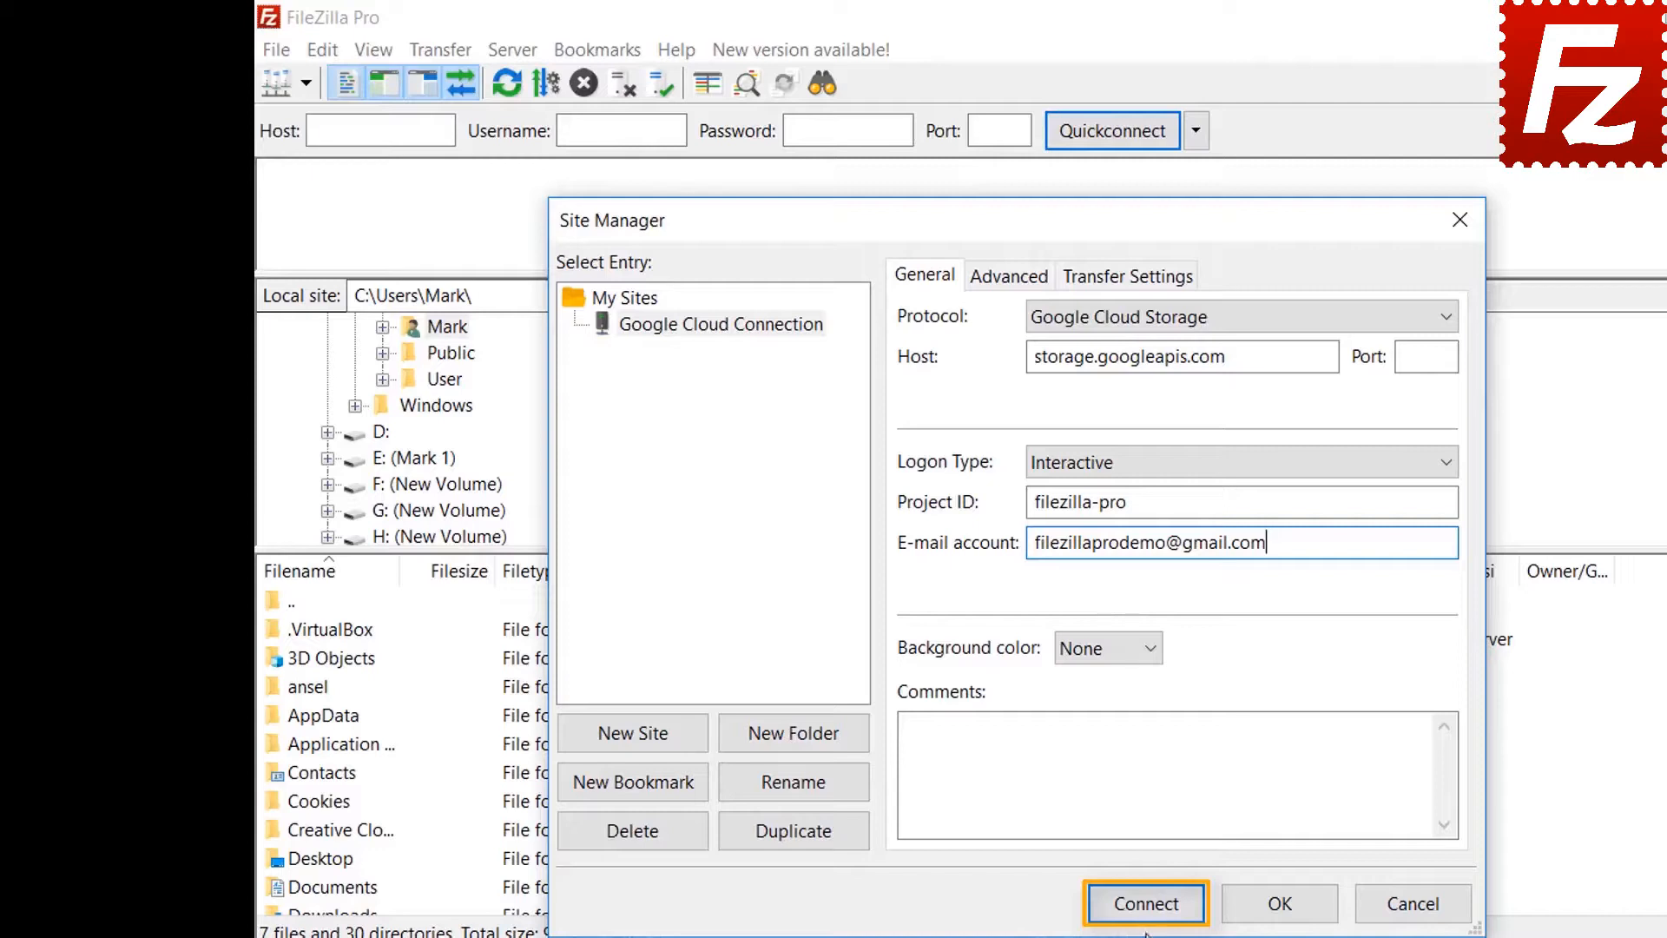
- Connect the configured Google Cloud Connection entry to bring up Google's sign-in page
{"action": "left_click", "coordinate": [1147, 904]}
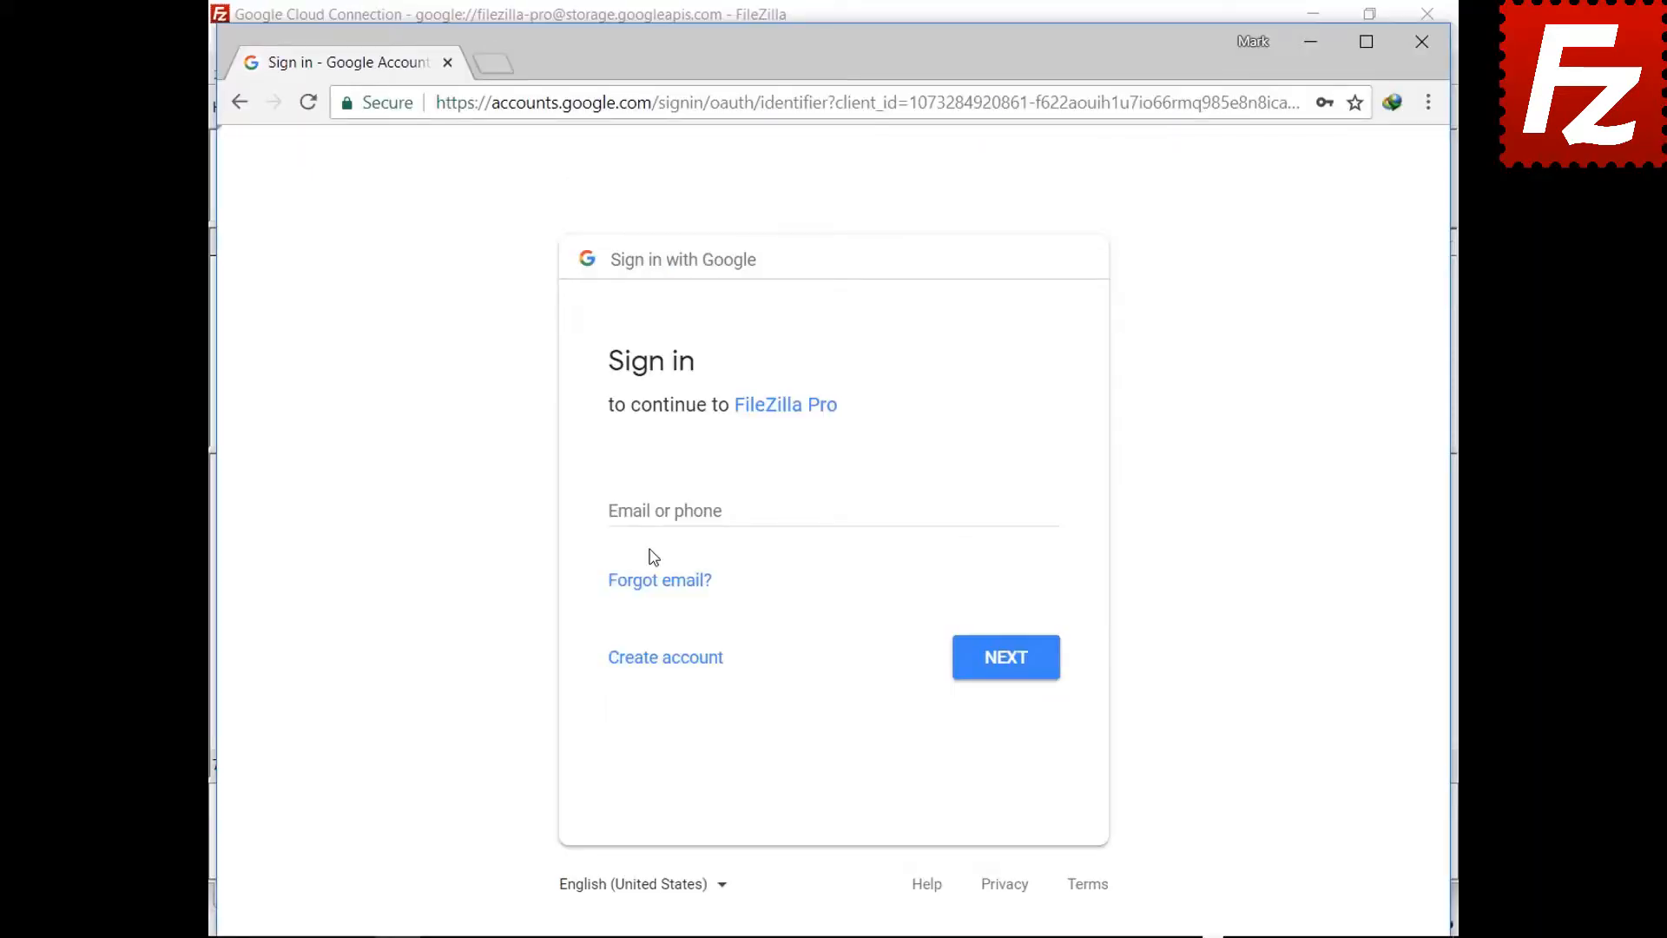
- Sign in with the Gmail address and password, allow Cloud Storage access, then close the browser
{"action": "left_click", "coordinate": [656, 512]}
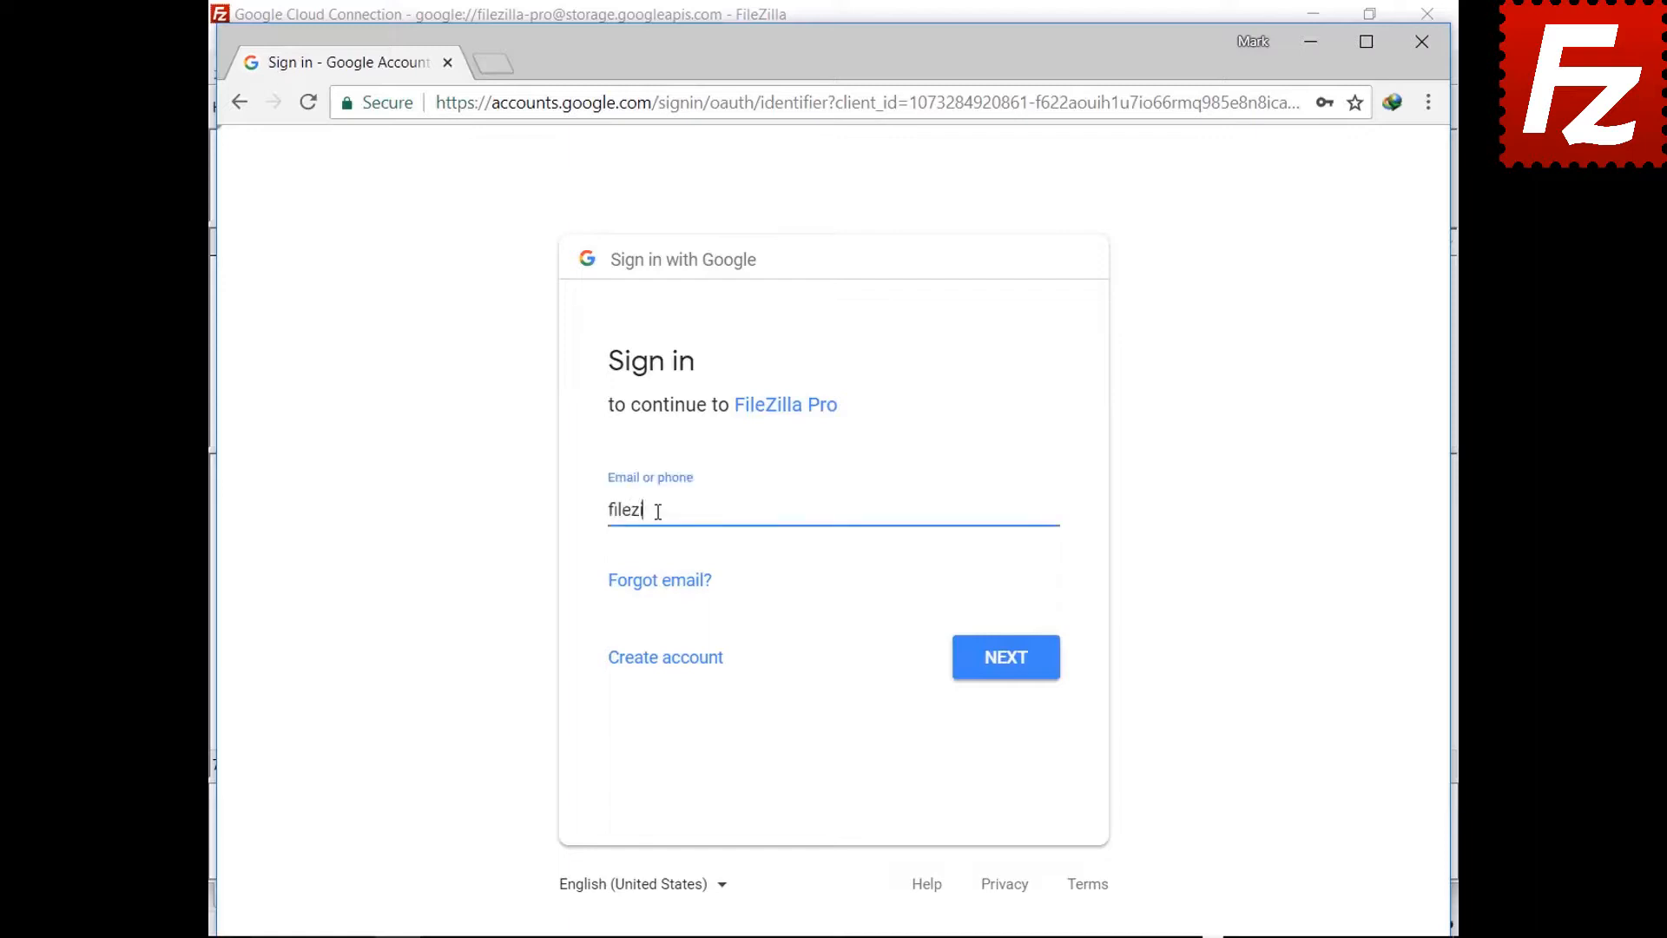
{"action": "left_click", "coordinate": [1000, 664]}
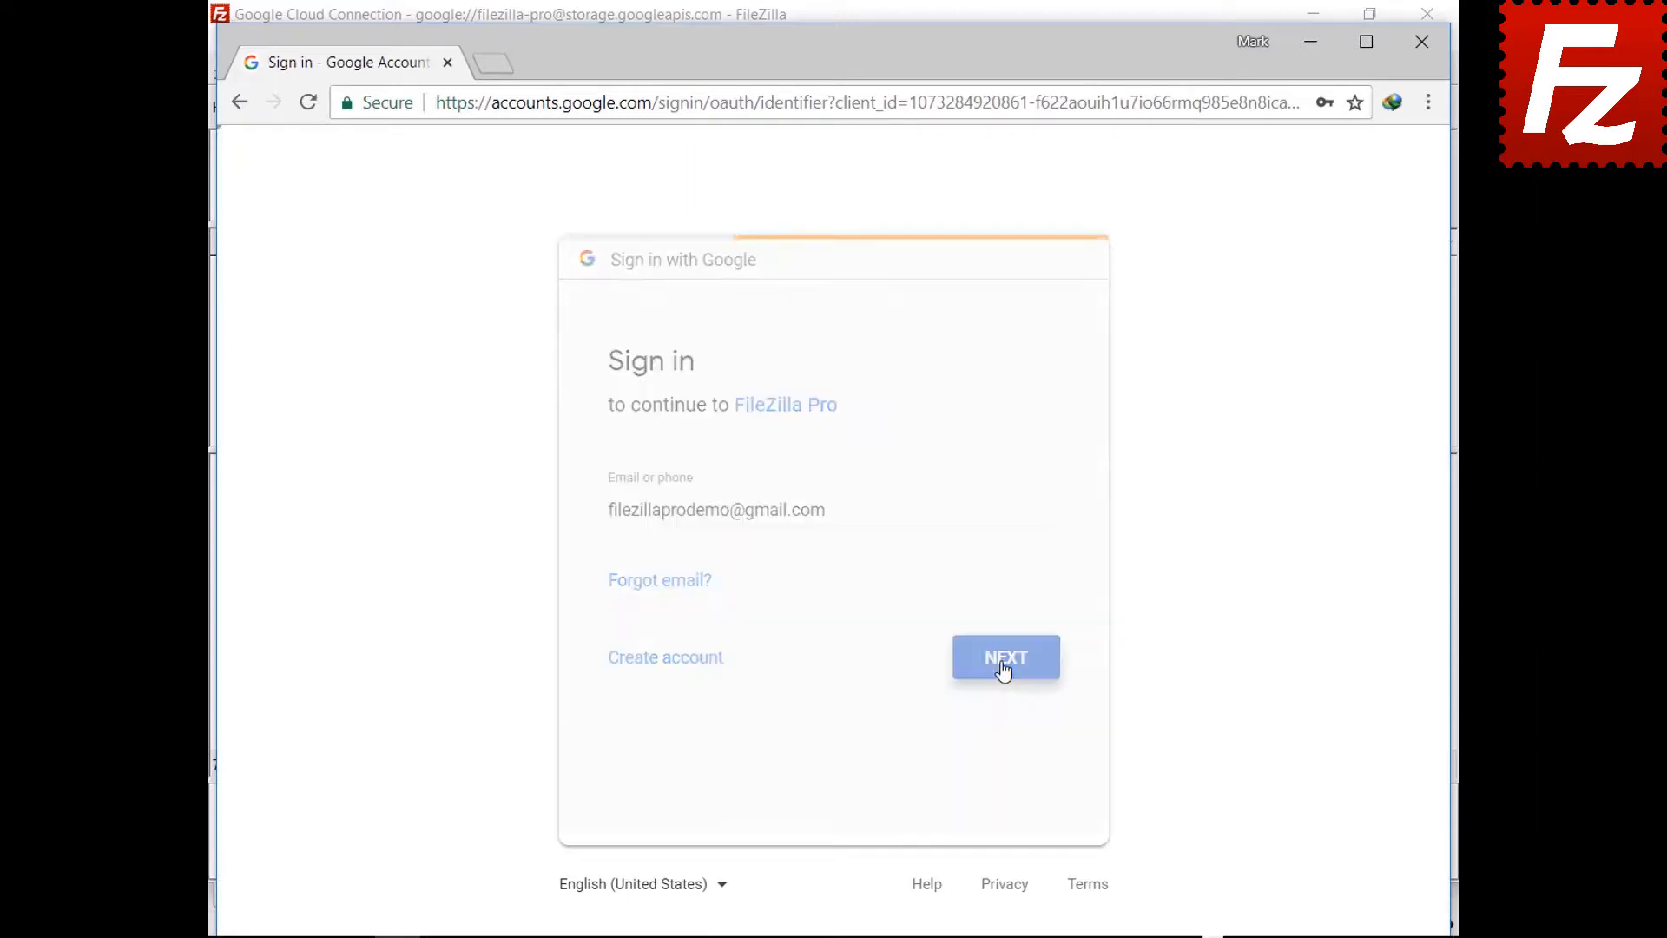
{"action": "key", "text": "ctrl+v"}
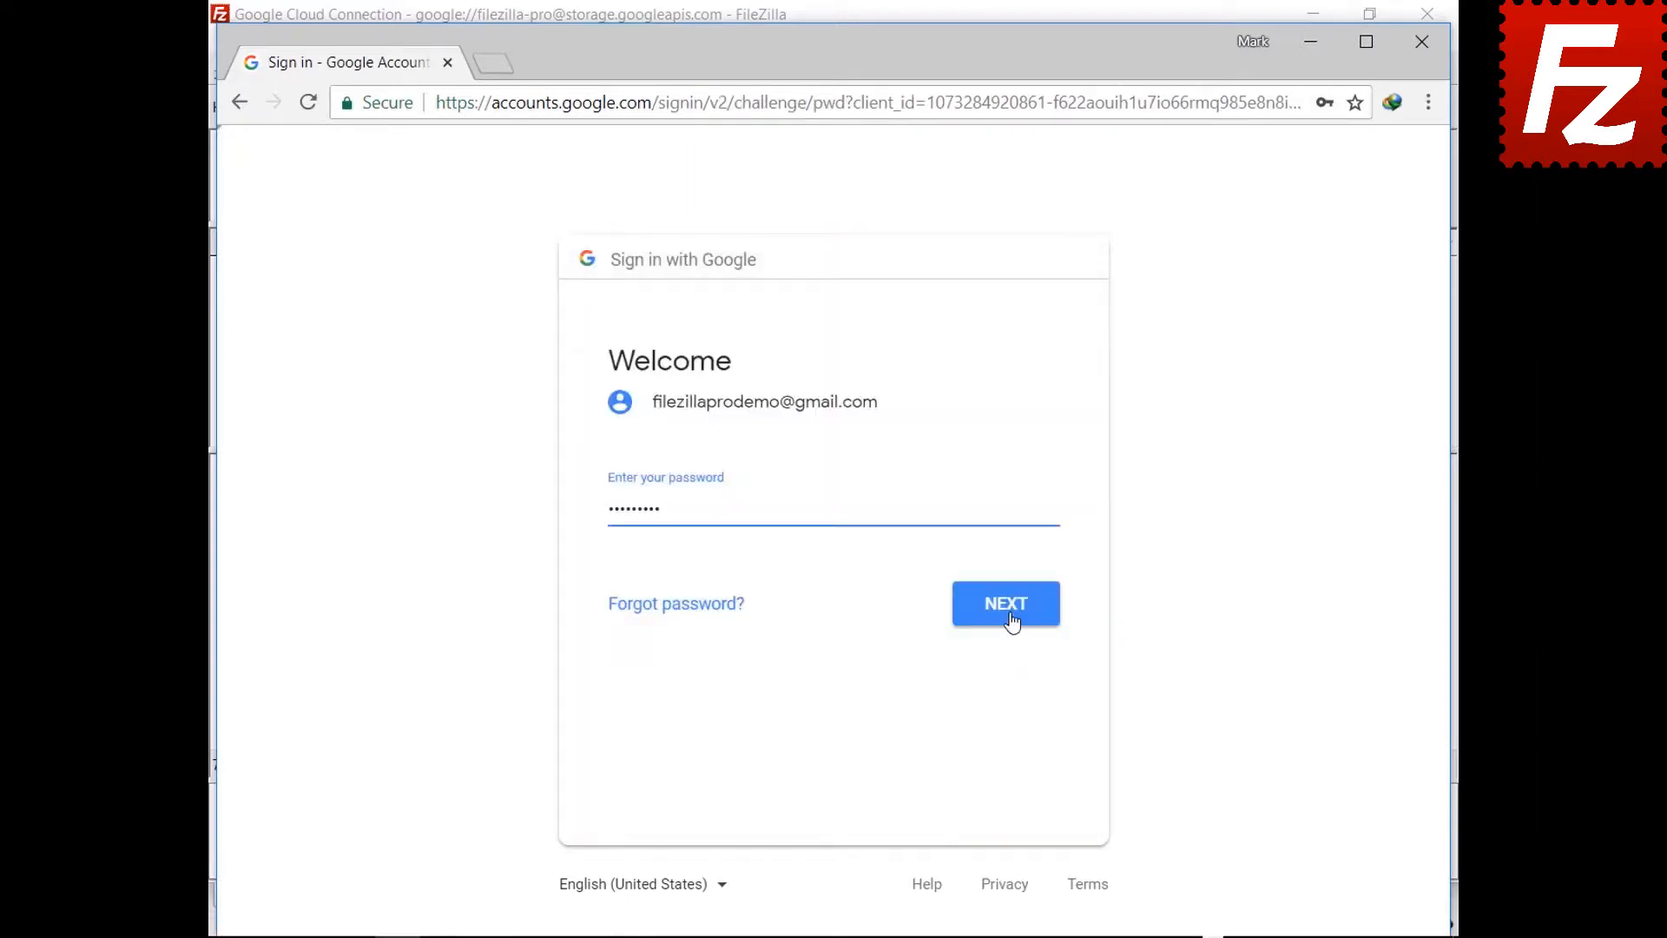
{"action": "left_click", "coordinate": [1010, 619]}
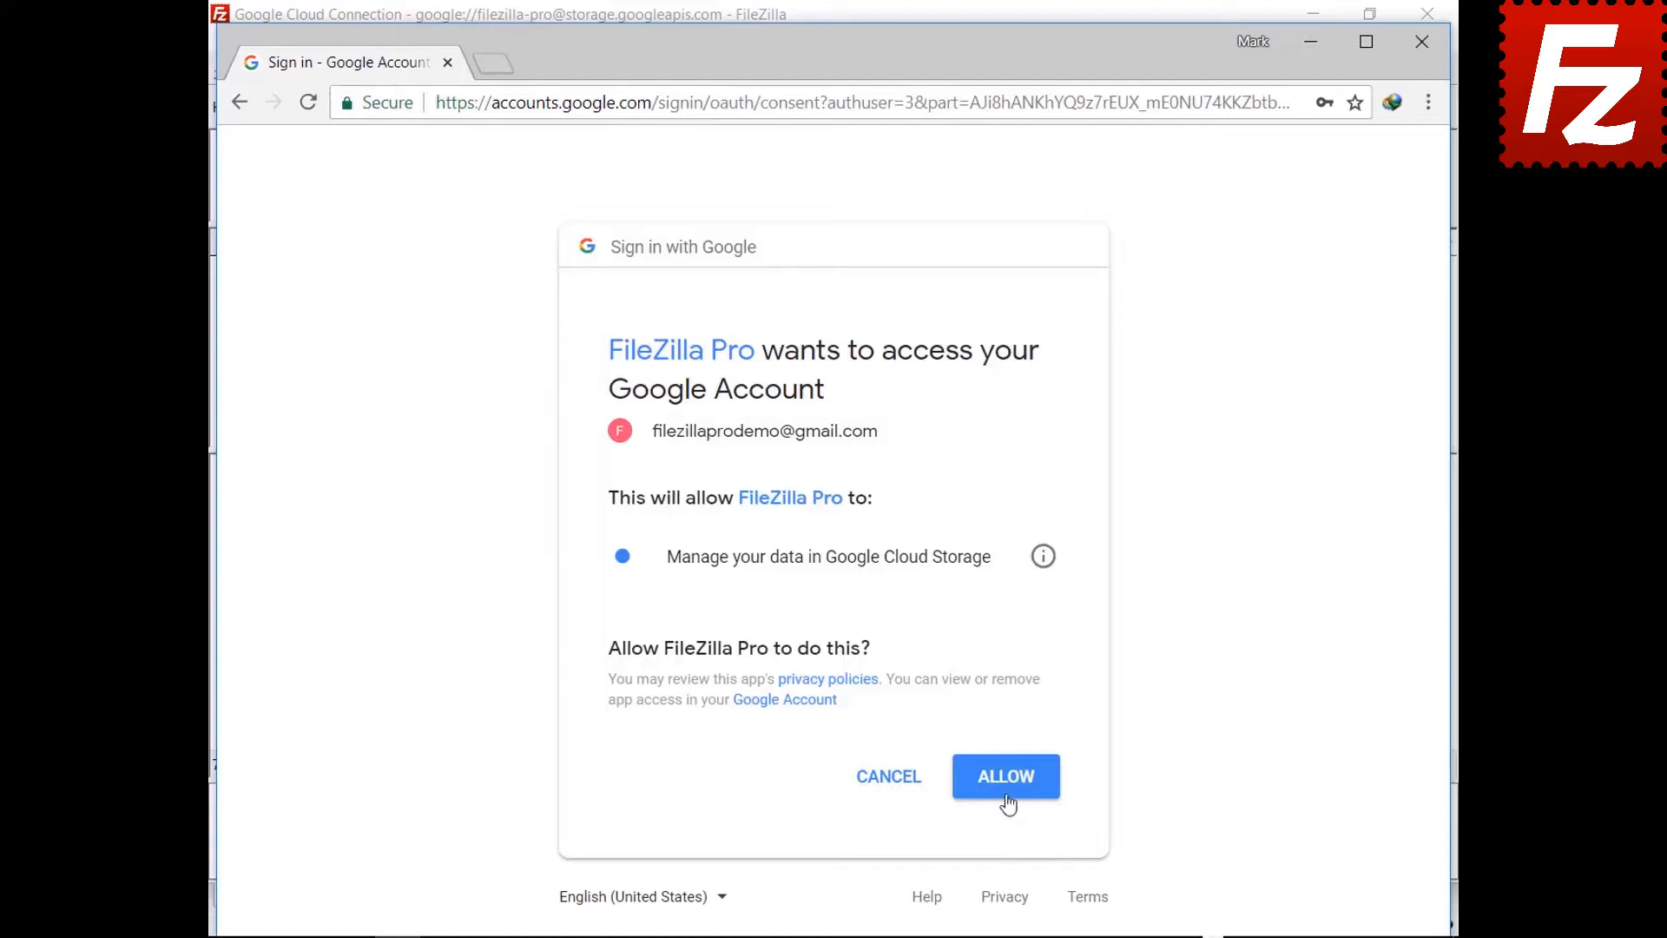
{"action": "left_click", "coordinate": [1006, 796]}
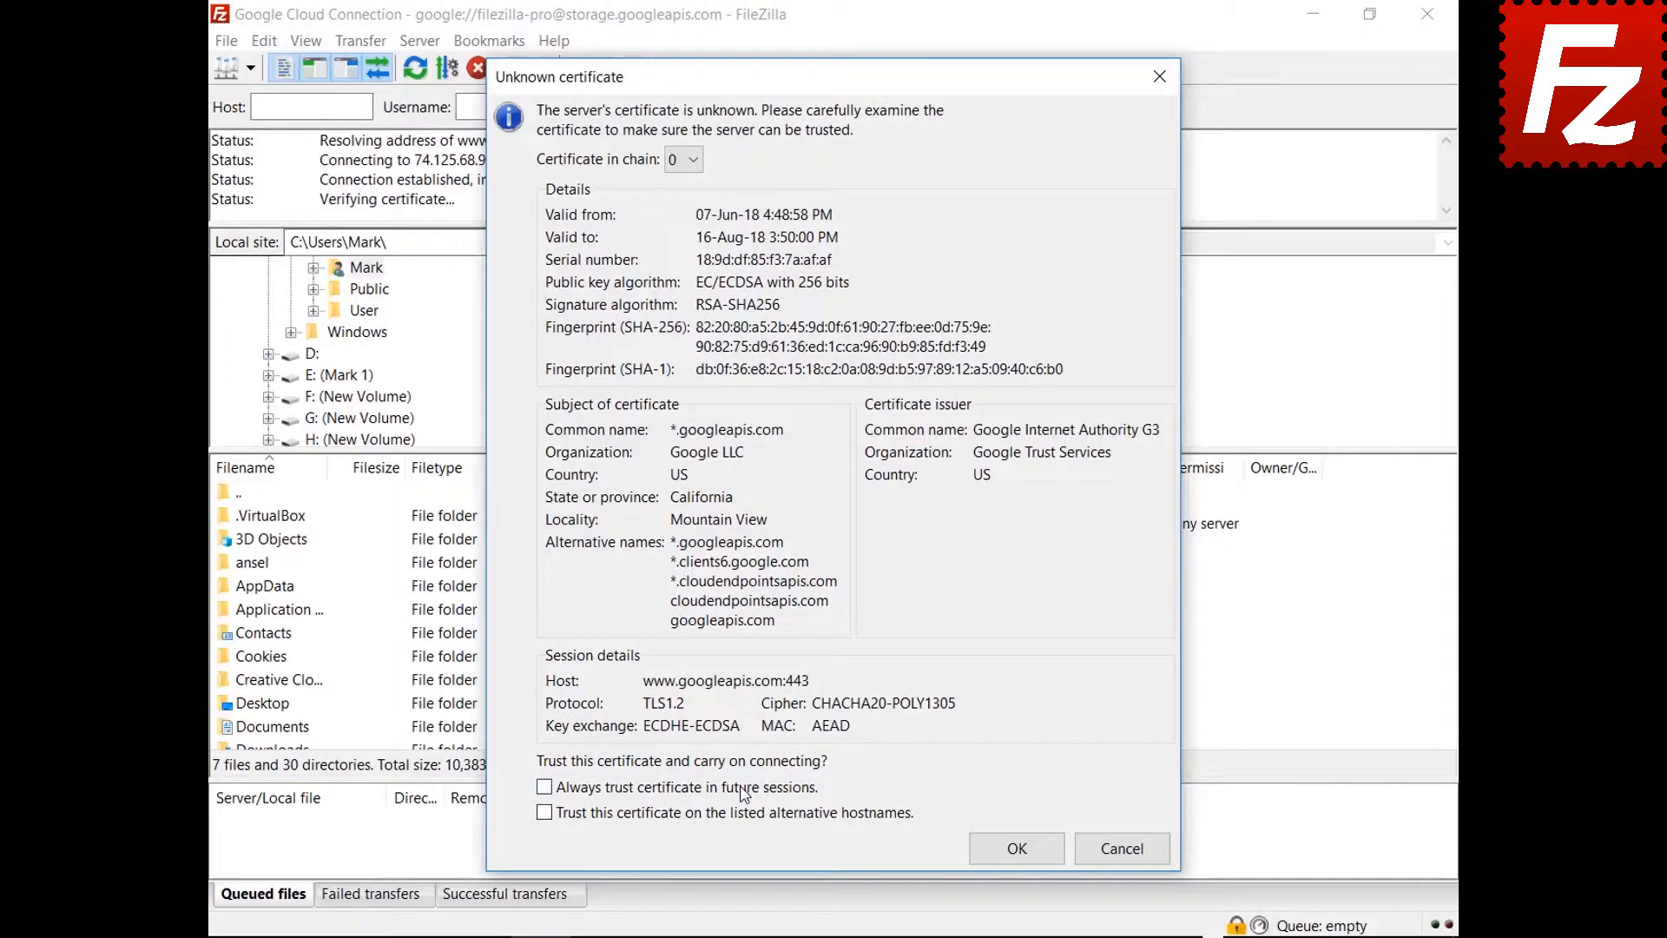
{"action": "left_click", "coordinate": [743, 787]}
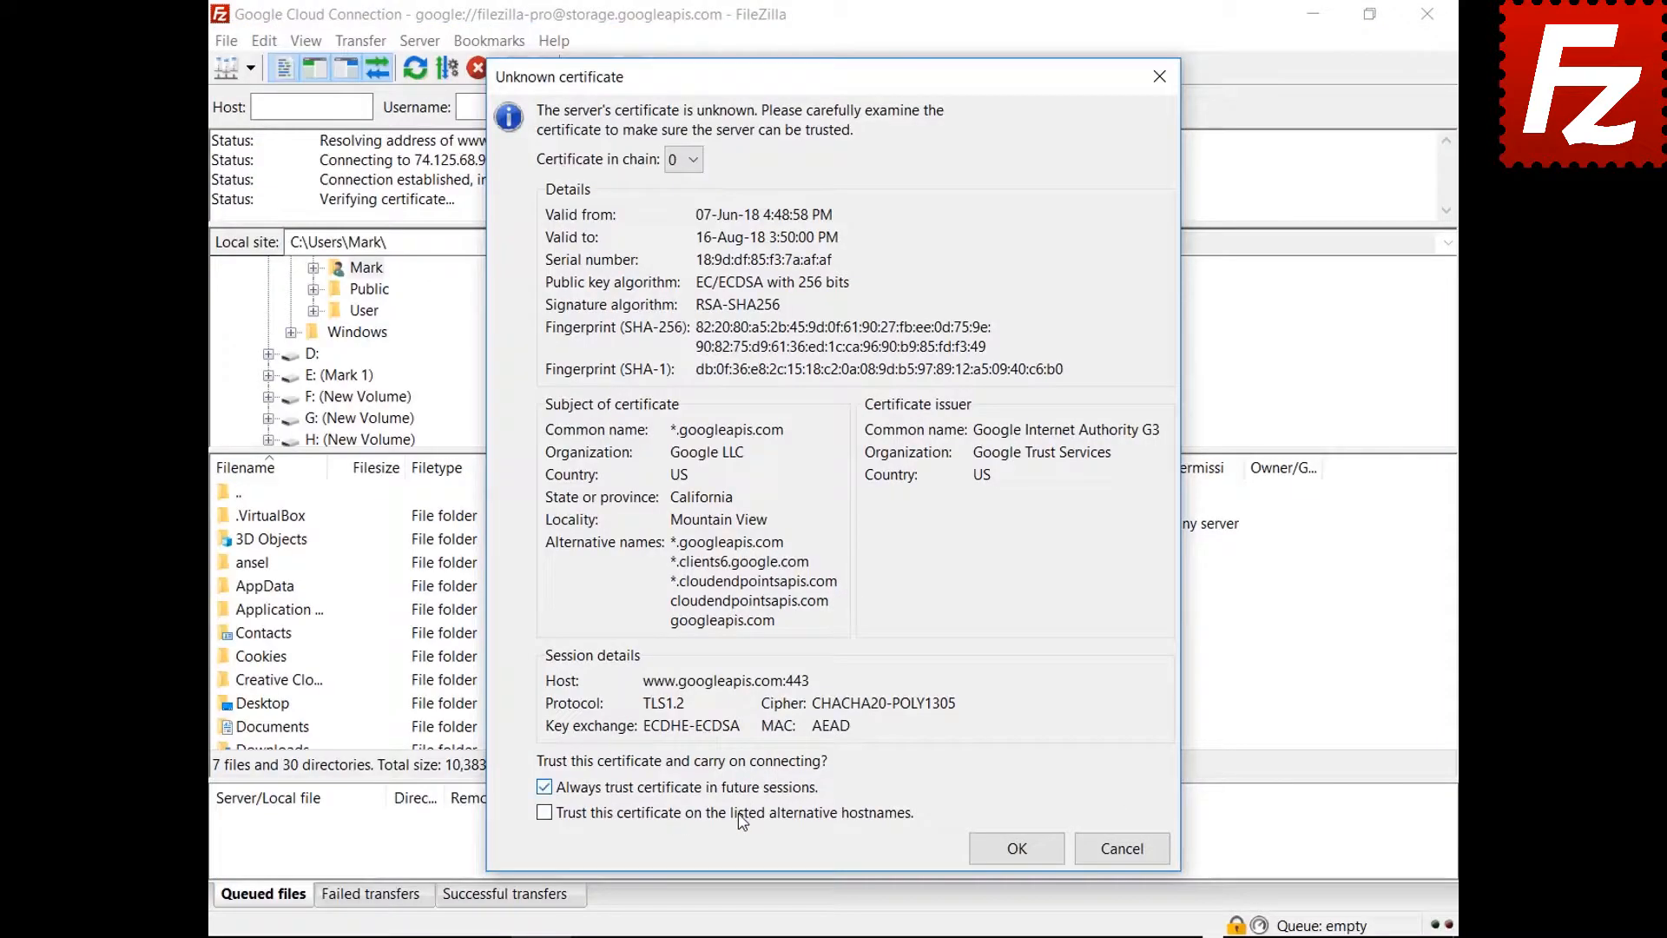
- Accept both googleapis.com certificates so the Cloud Storage connection completes
{"action": "left_click", "coordinate": [984, 859]}
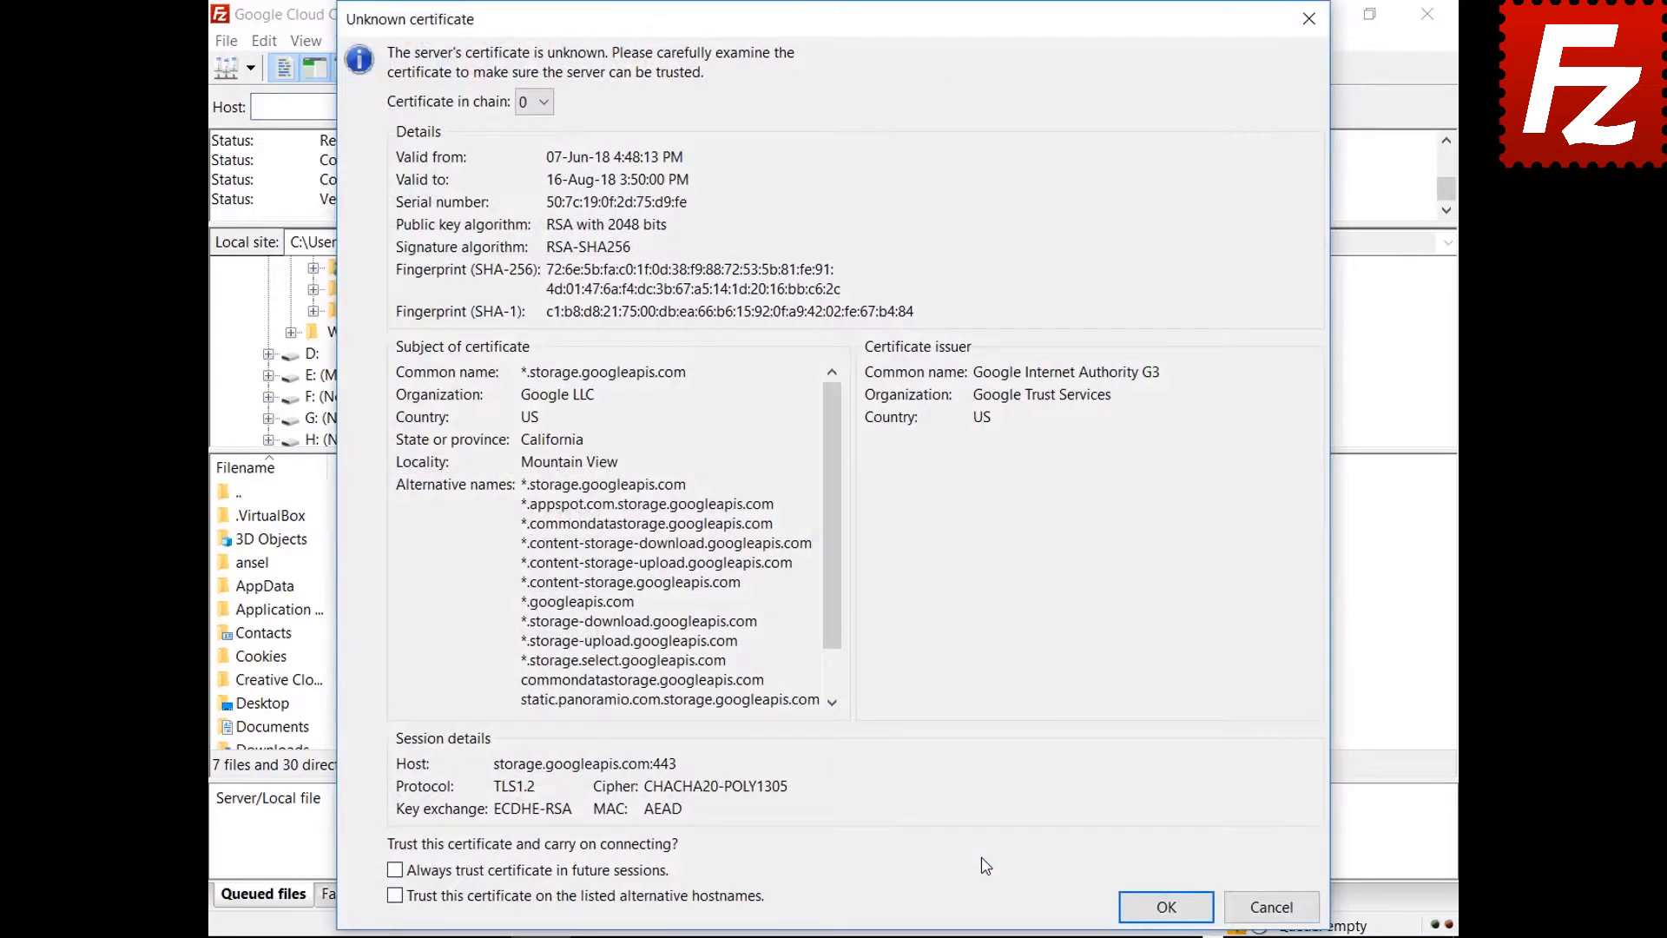
{"action": "left_click", "coordinate": [1159, 905]}
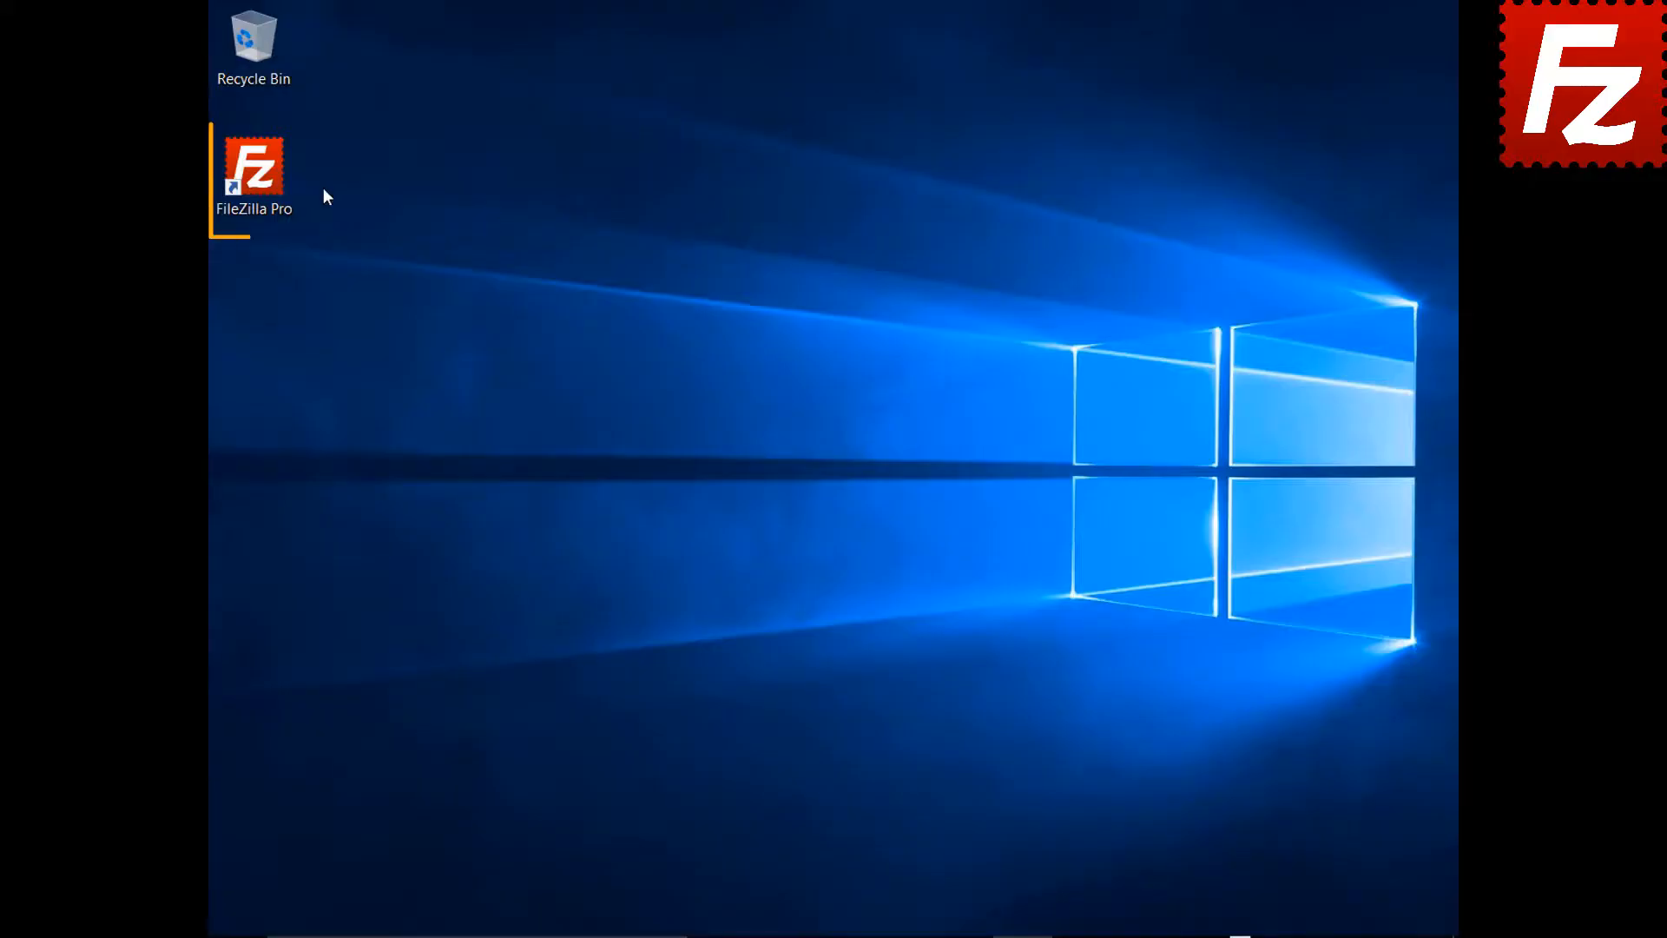
- Launch FileZilla Pro and add a new Site Manager entry named 'Google Drive'
{"action": "double_click", "coordinate": [263, 180]}
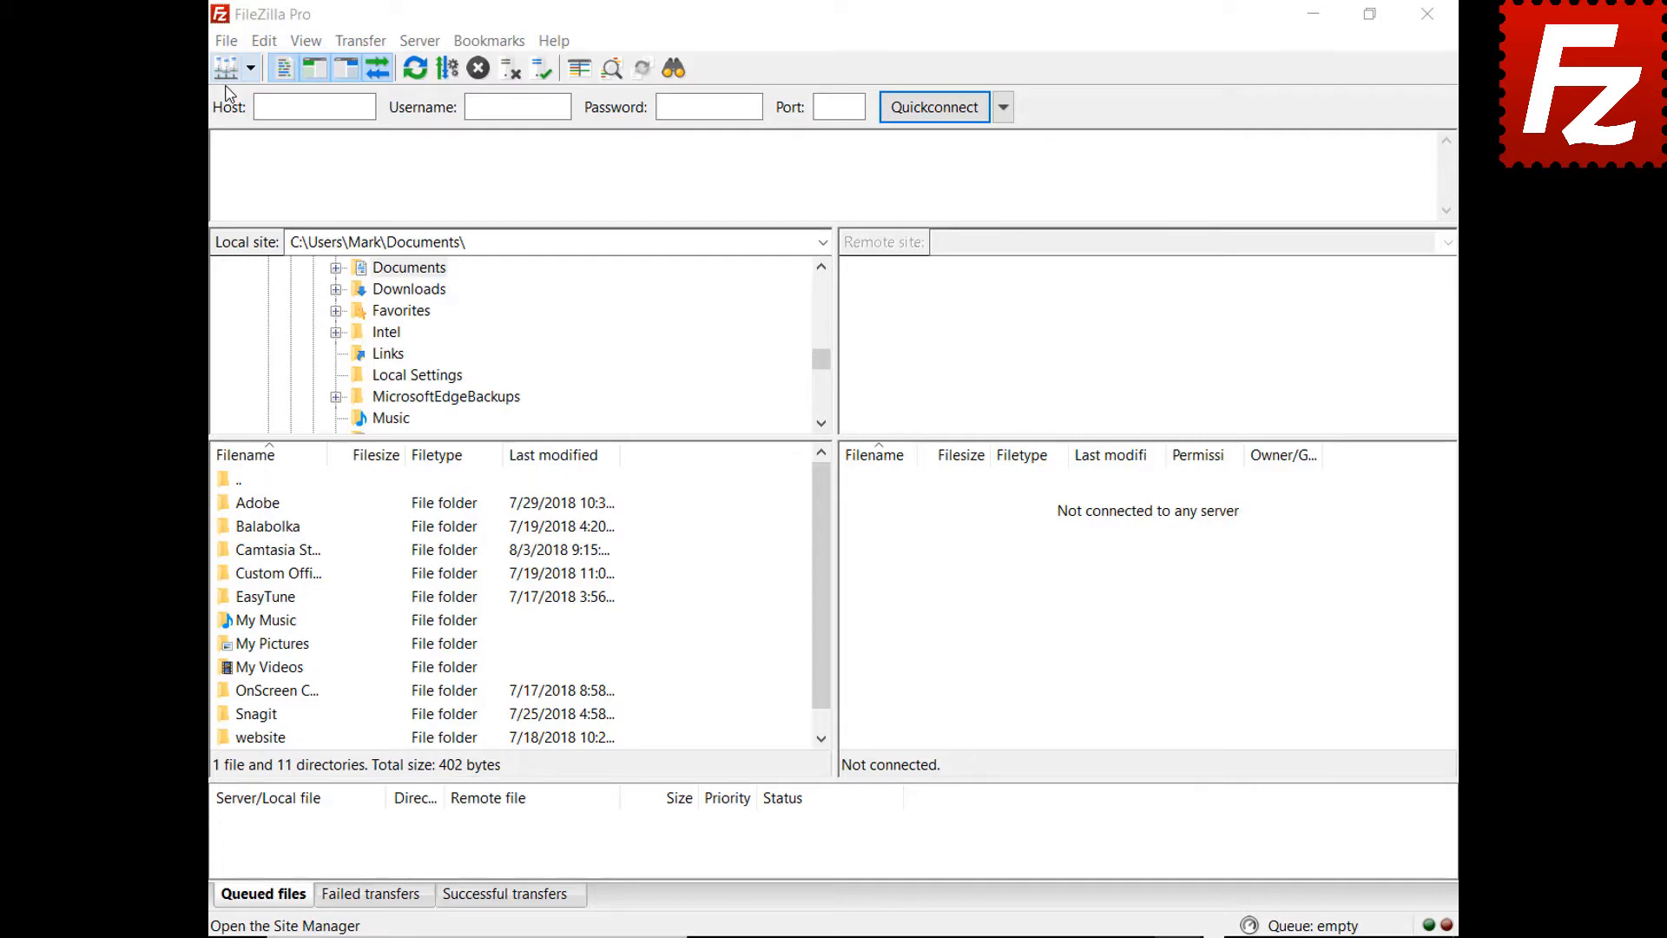
{"action": "left_click", "coordinate": [225, 41]}
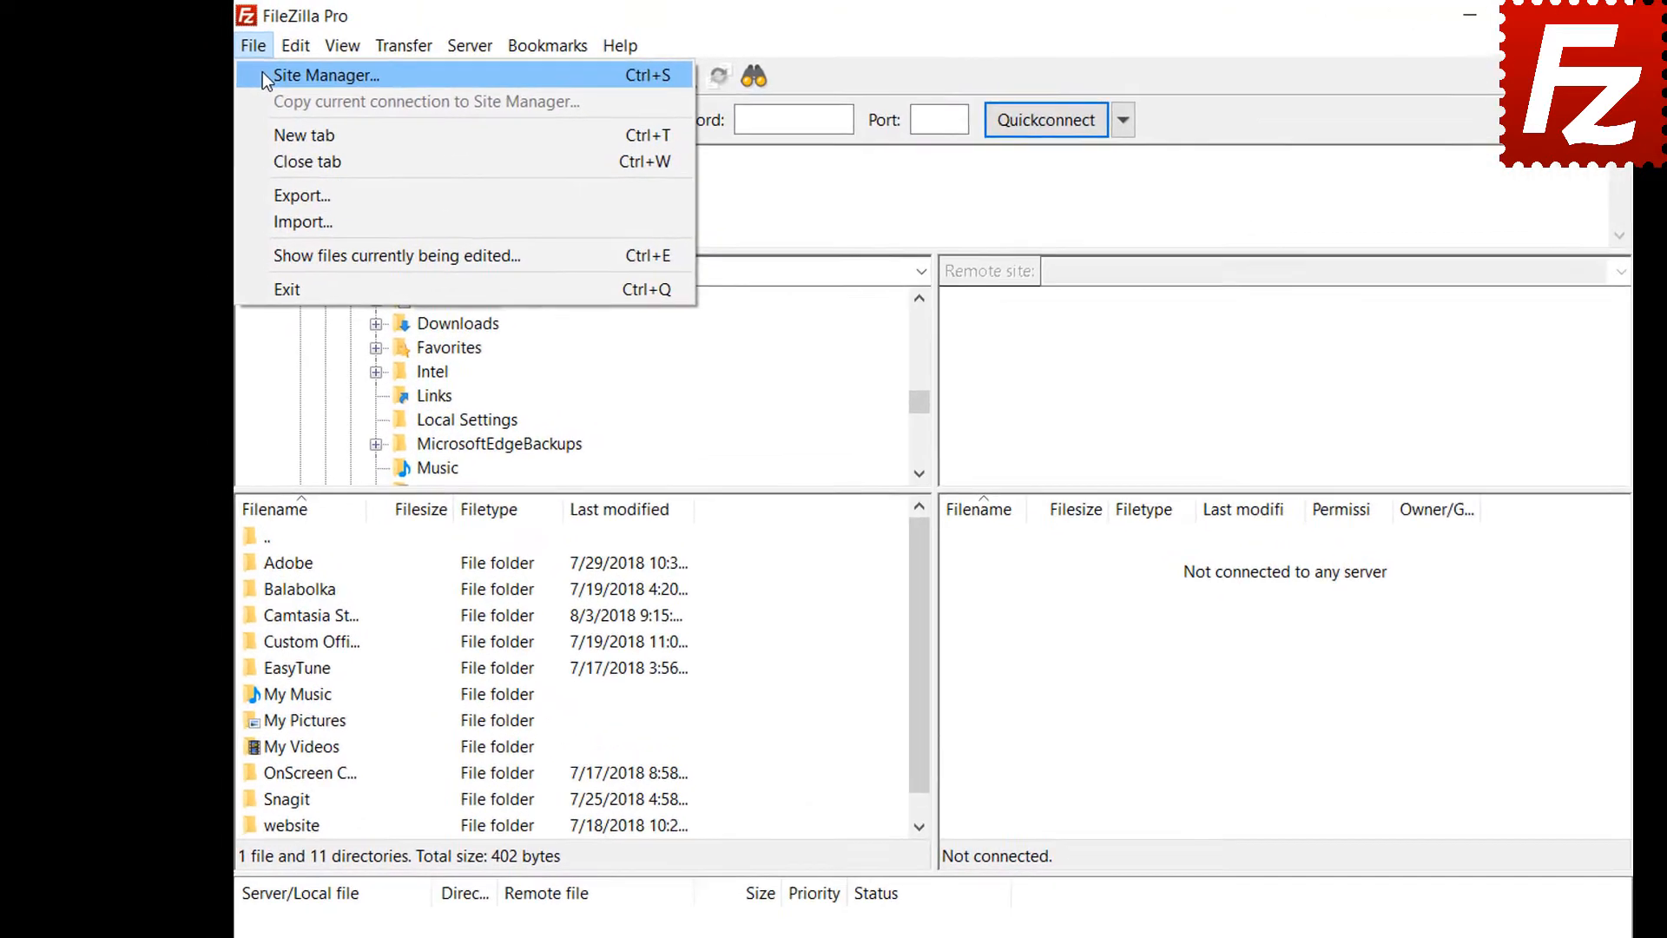
{"action": "left_click", "coordinate": [263, 74]}
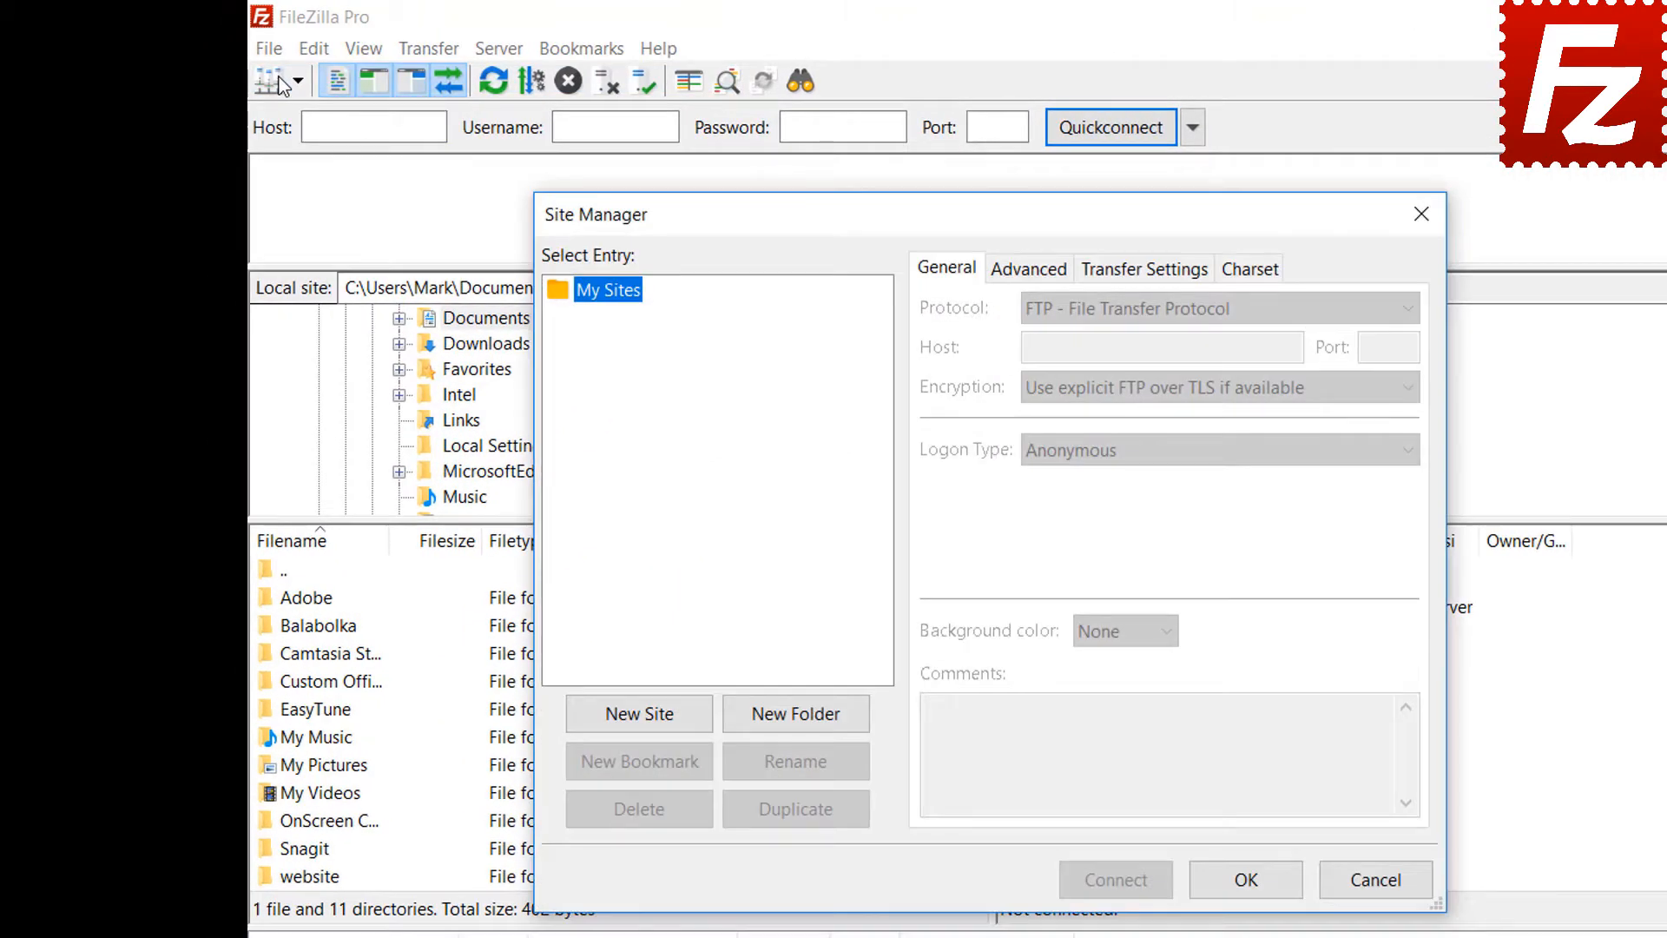
{"action": "left_click", "coordinate": [640, 715]}
{"action": "type", "text": "Google Drive"}
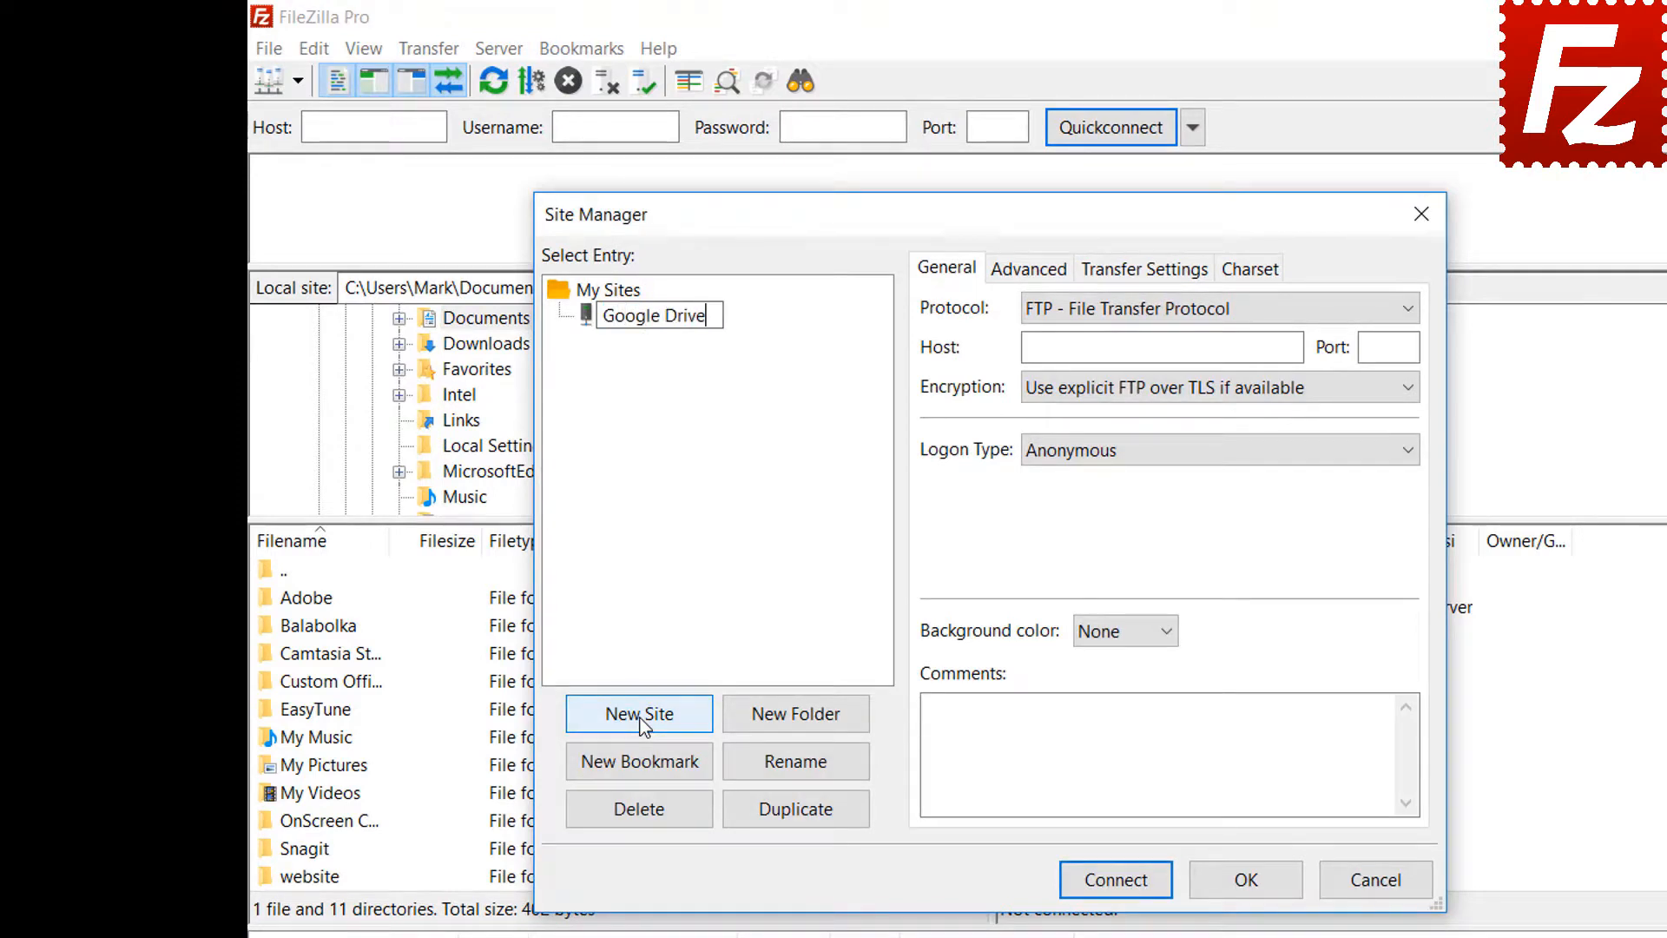
- Set the protocol to Google Drive, enter the Google user account, and connect
{"action": "left_click", "coordinate": [1150, 320]}
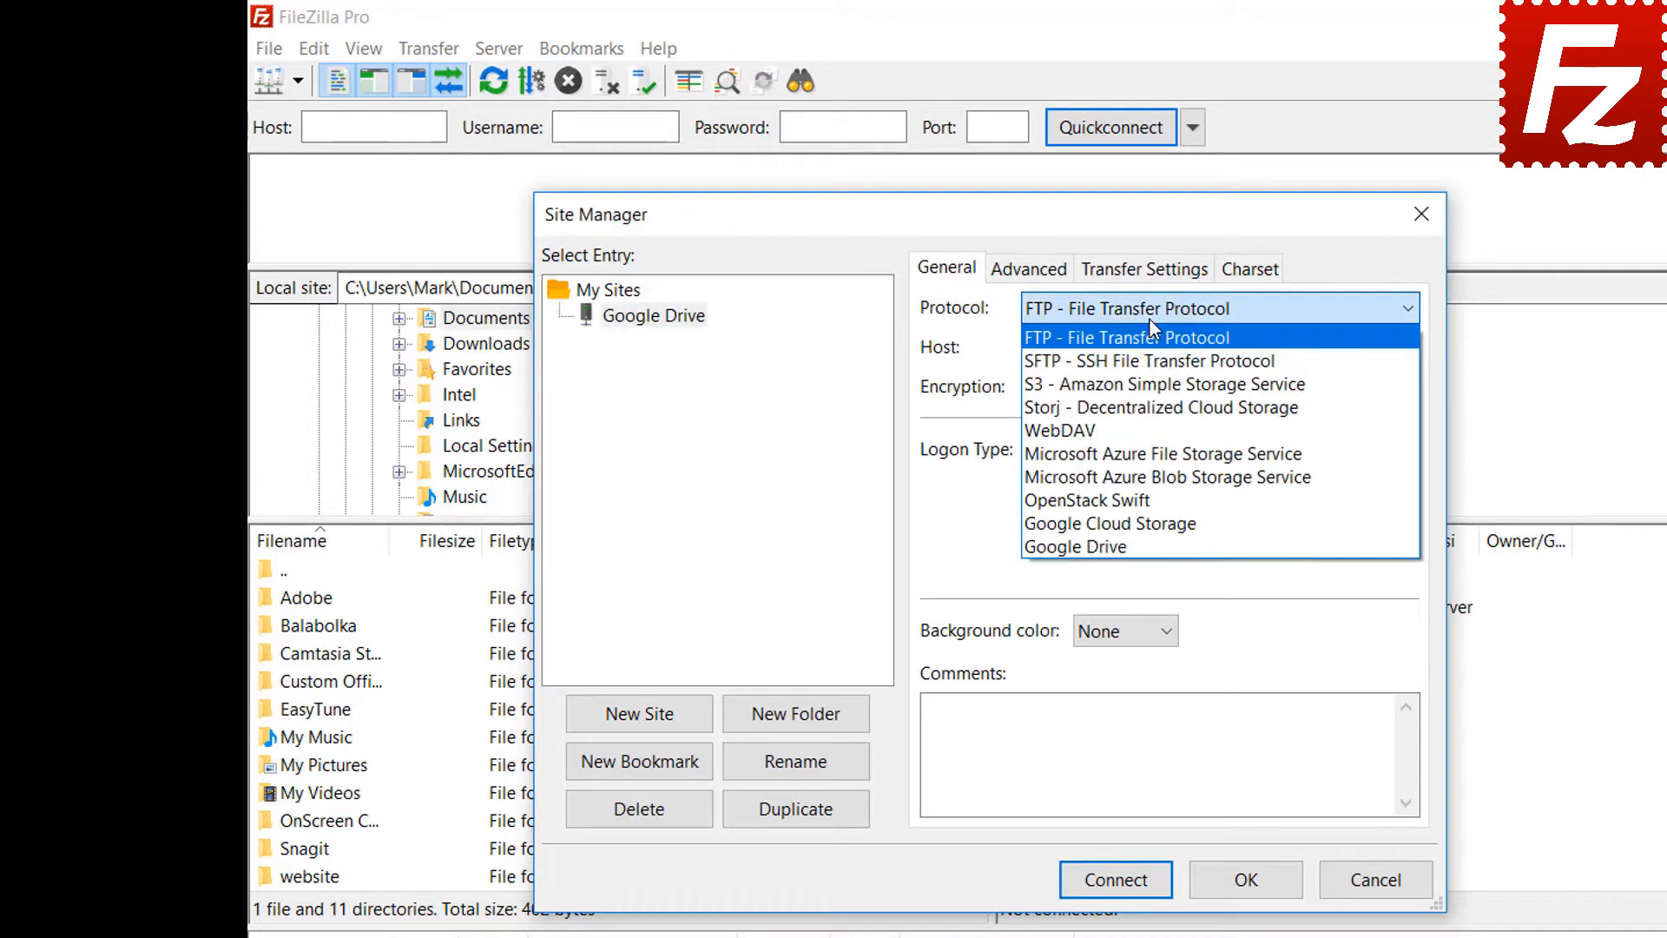
{"action": "left_click", "coordinate": [1144, 546]}
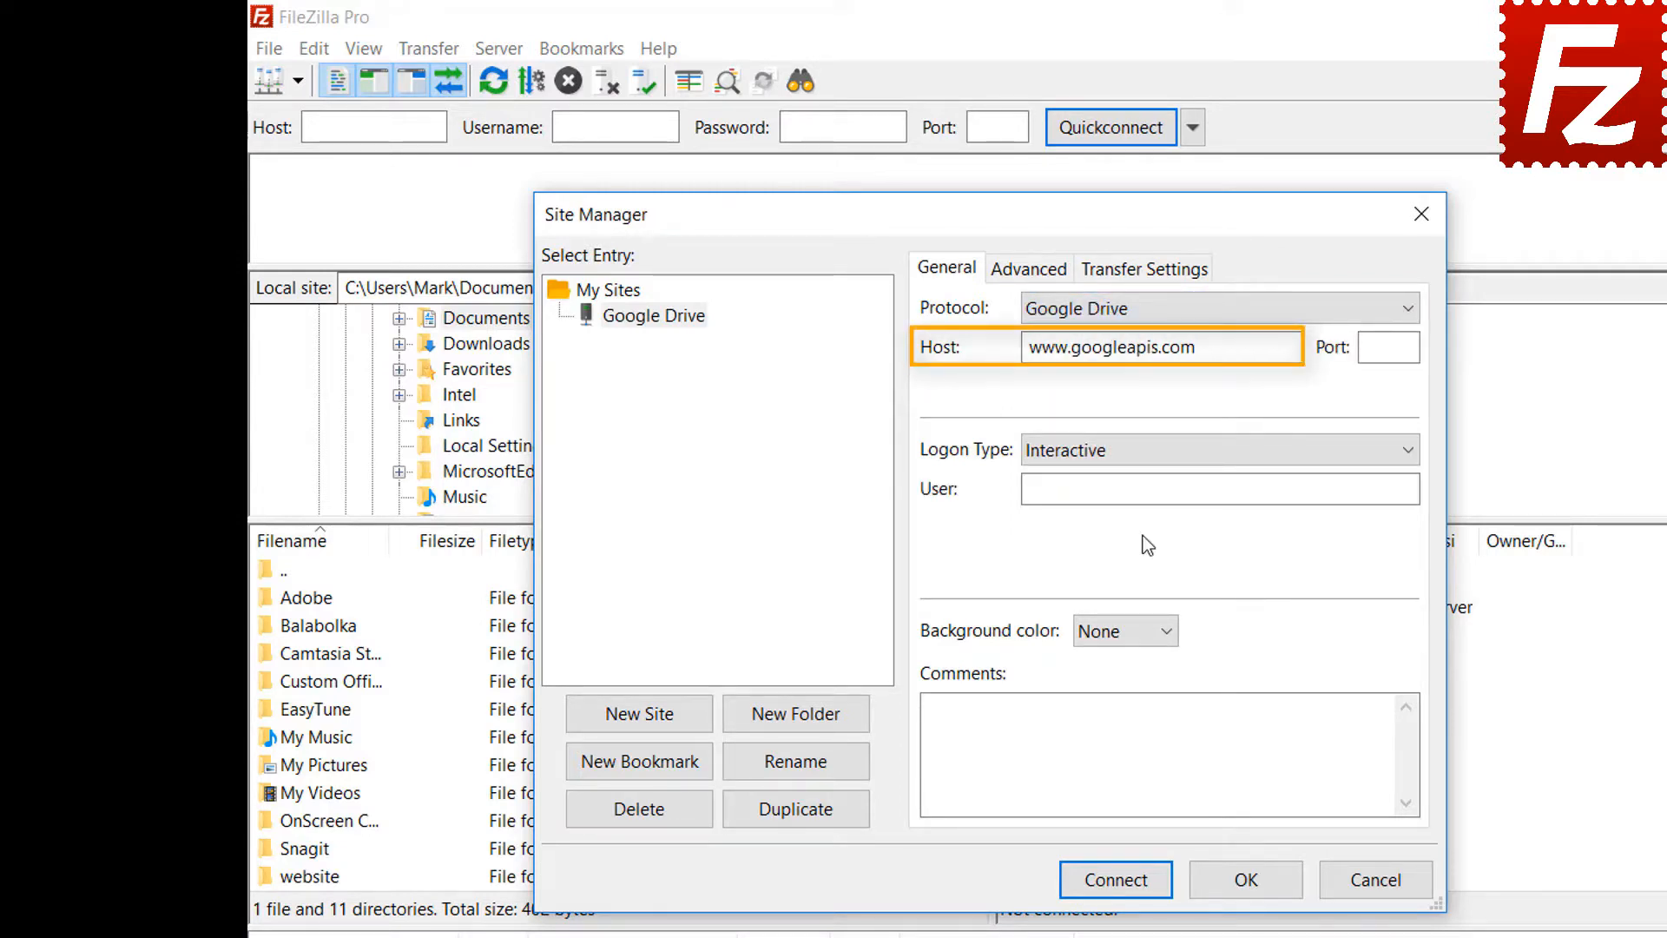
{"action": "left_click", "coordinate": [1254, 487]}
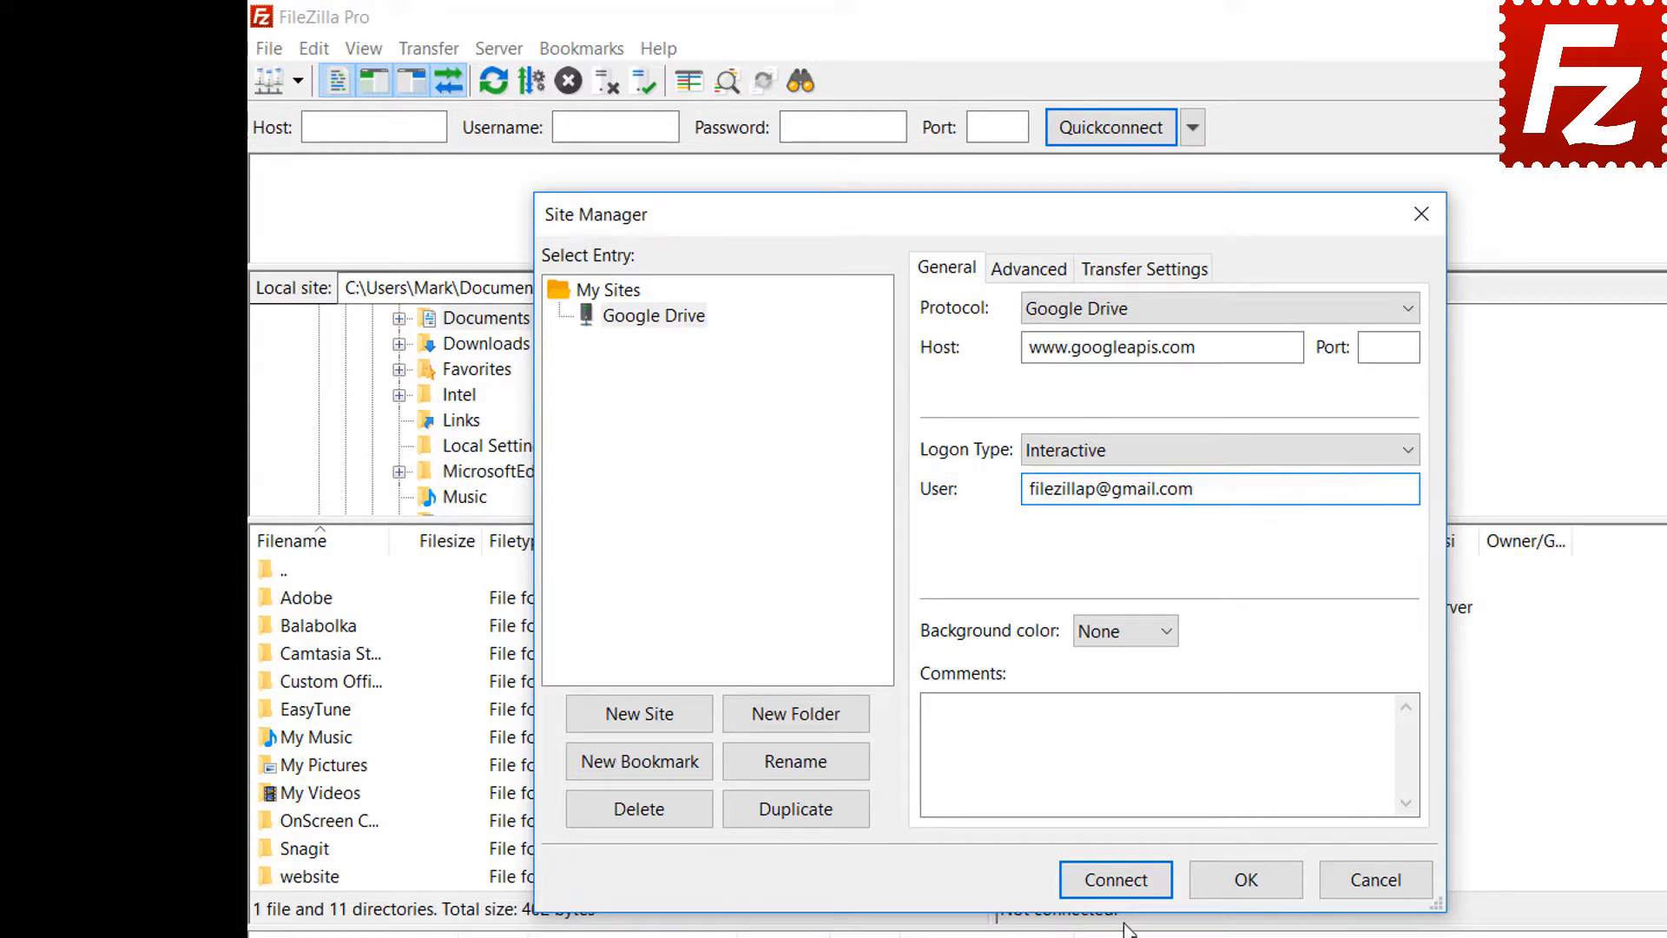
{"action": "left_click", "coordinate": [1125, 886]}
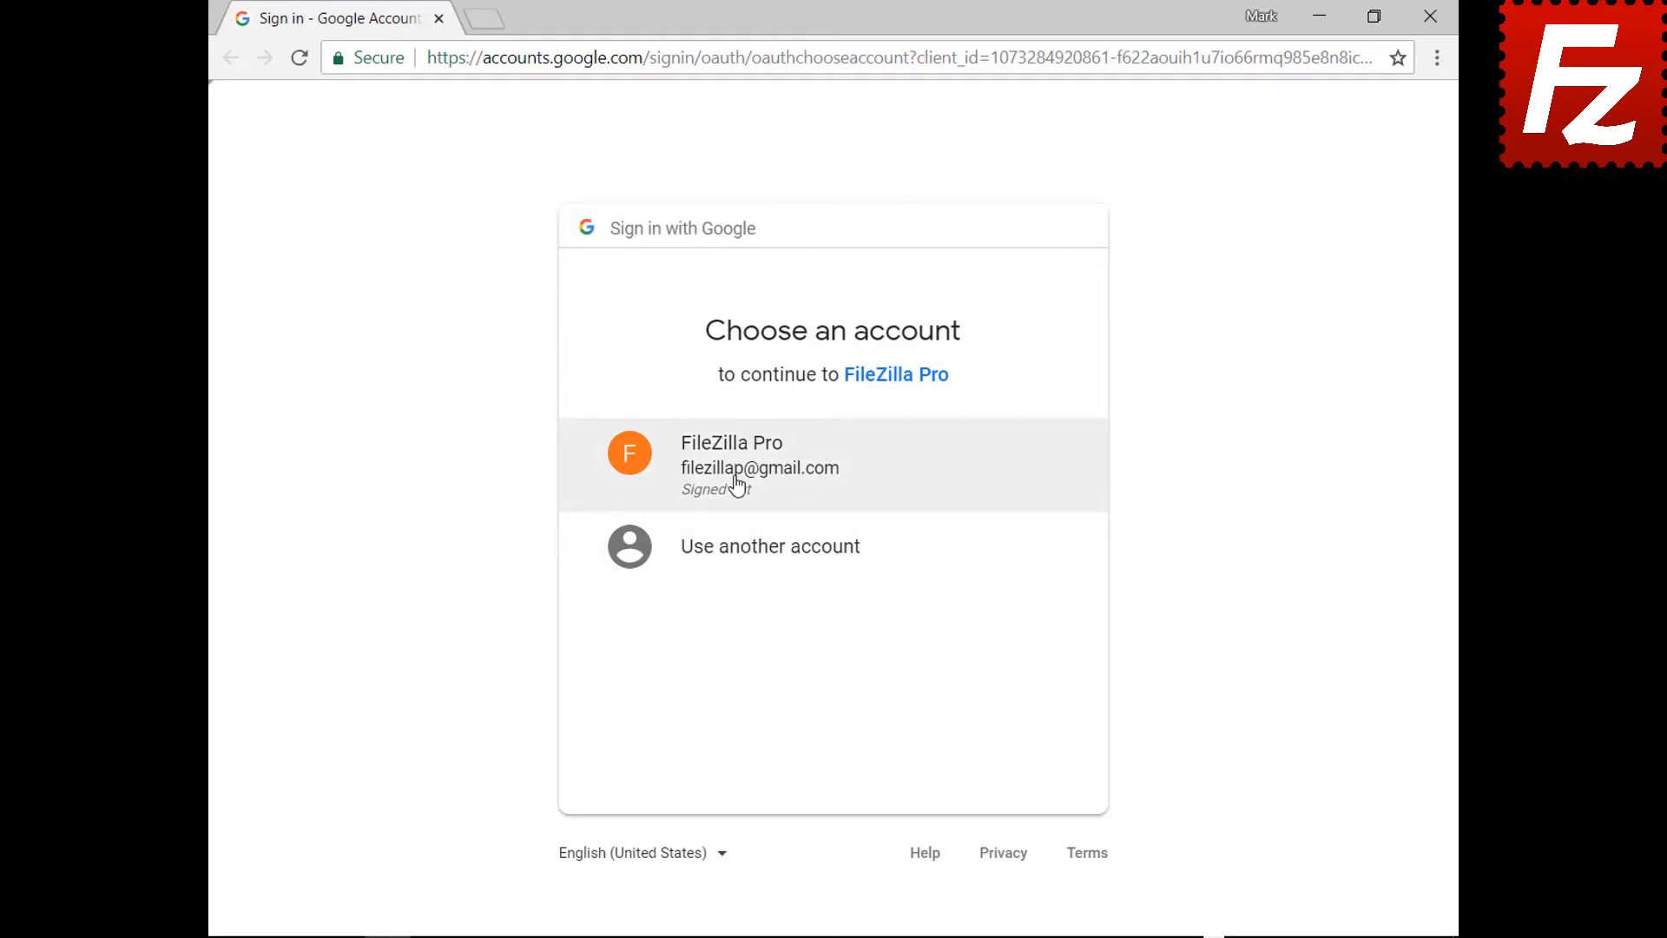
- Choose the FileZilla Pro Google account, enter its password, and allow Google Drive file access
{"action": "left_click", "coordinate": [736, 484]}
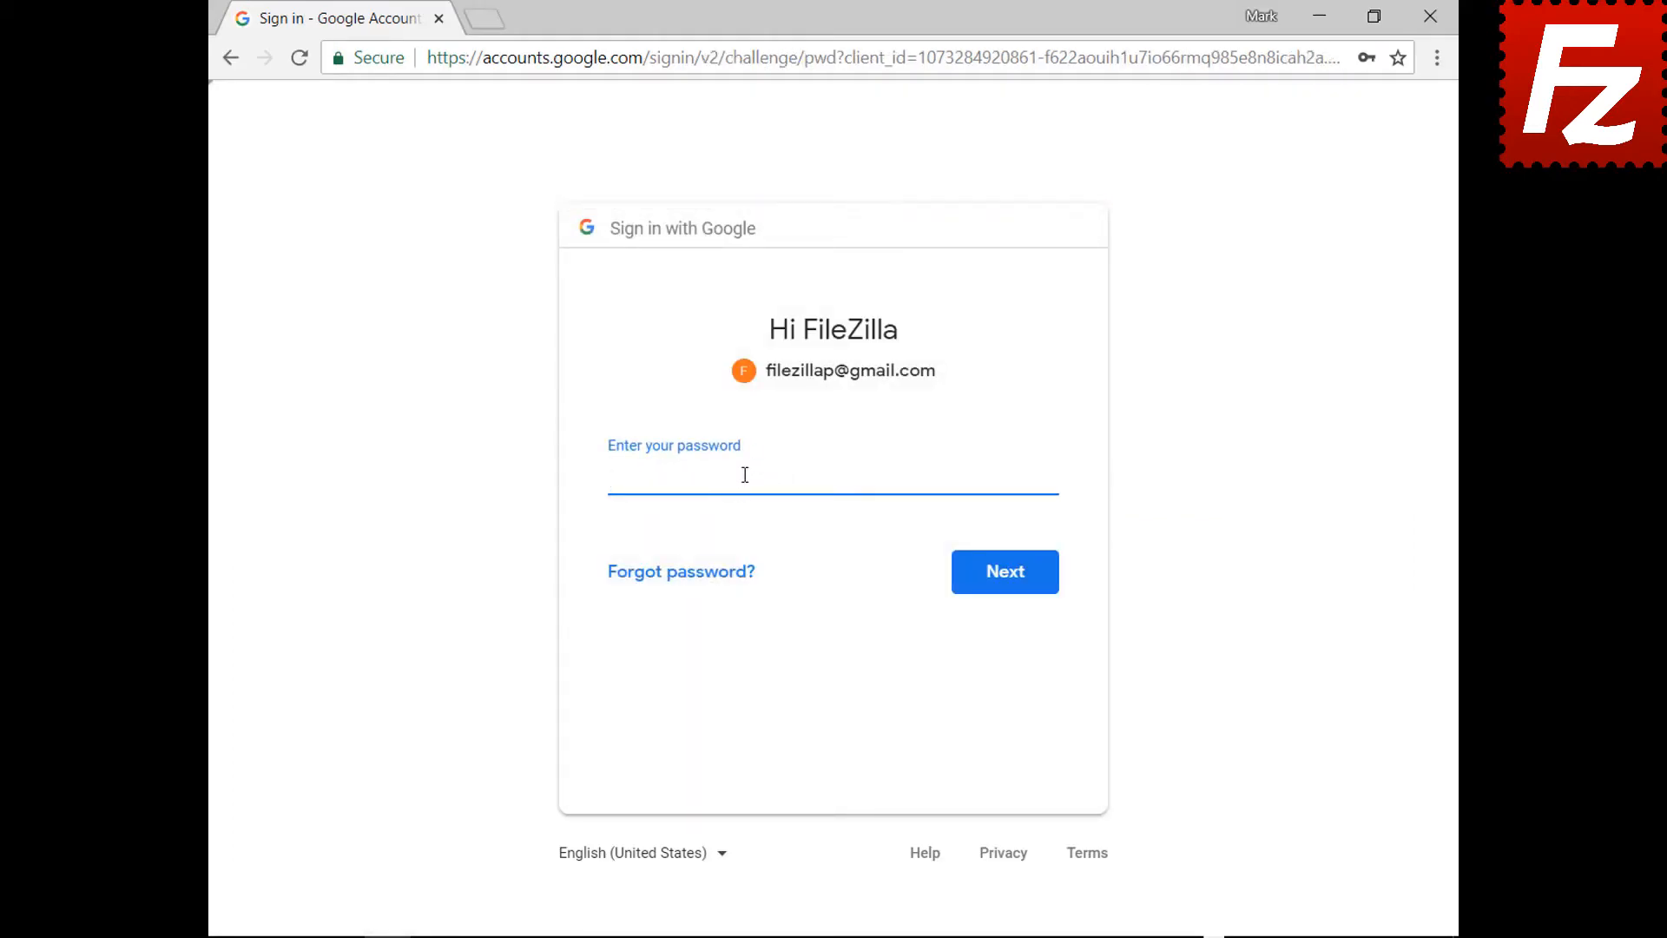
{"action": "key", "text": "ctrl+v"}
{"action": "left_click", "coordinate": [1009, 589]}
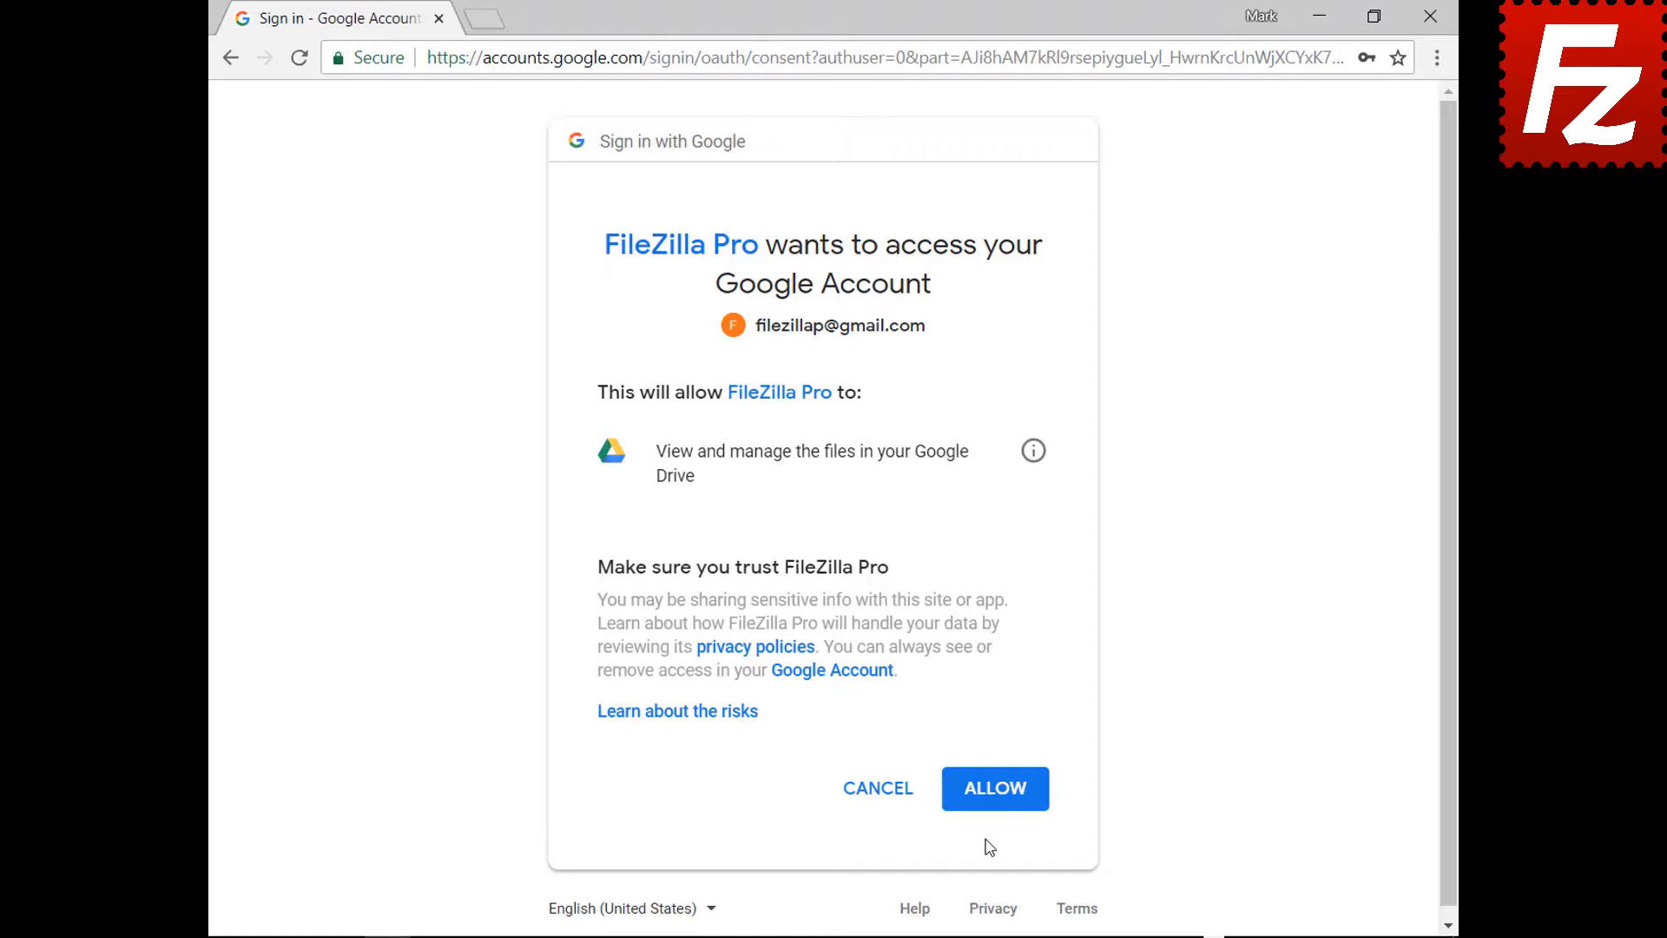
{"action": "left_click", "coordinate": [998, 790]}
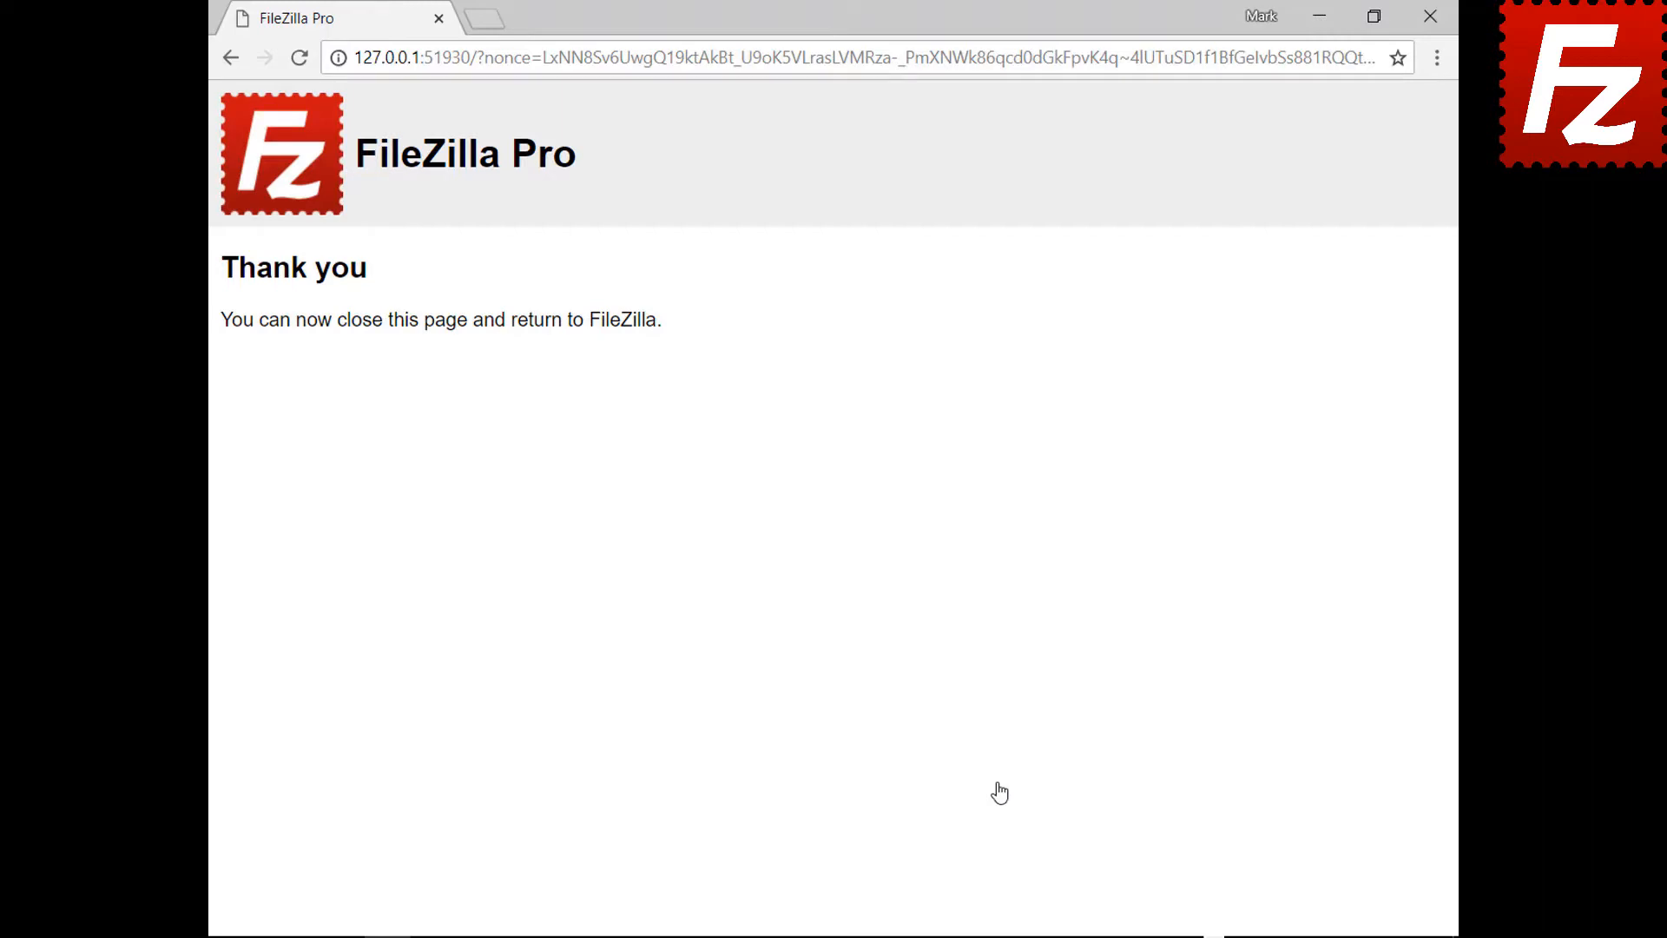
- Close the browser's thank-you page to return to the connected Google Drive site
{"action": "left_click", "coordinate": [1430, 15]}
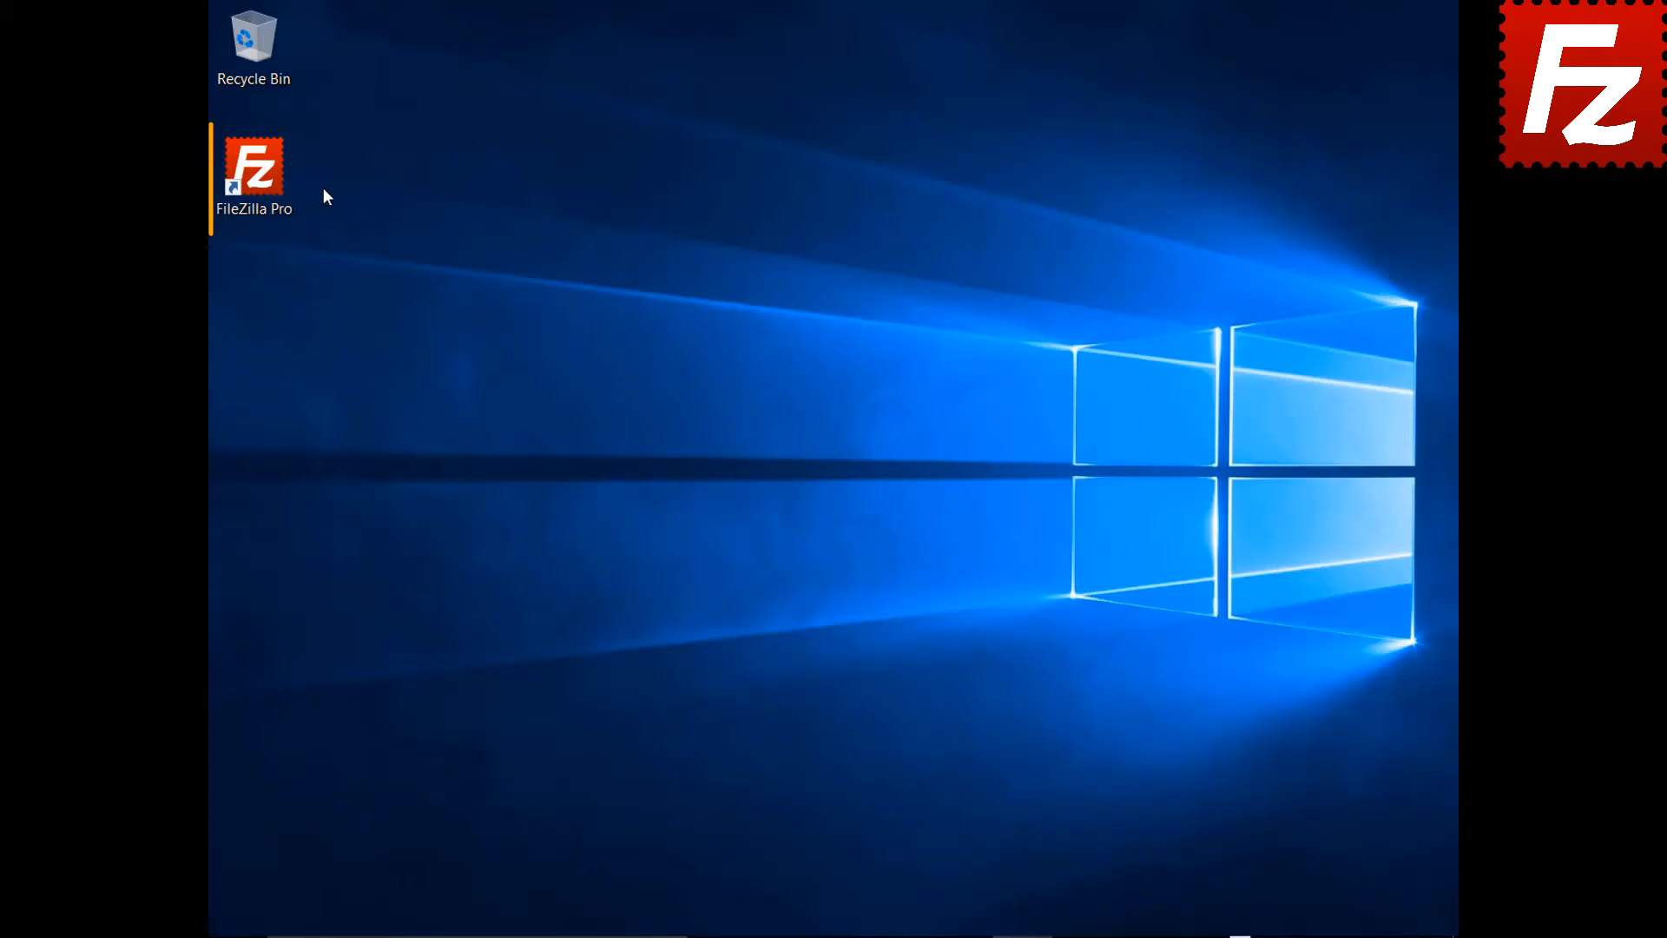
- Launch FileZilla Pro and add a Site Manager entry named 'Dropbox' using the Dropbox protocol
{"action": "double_click", "coordinate": [260, 173]}
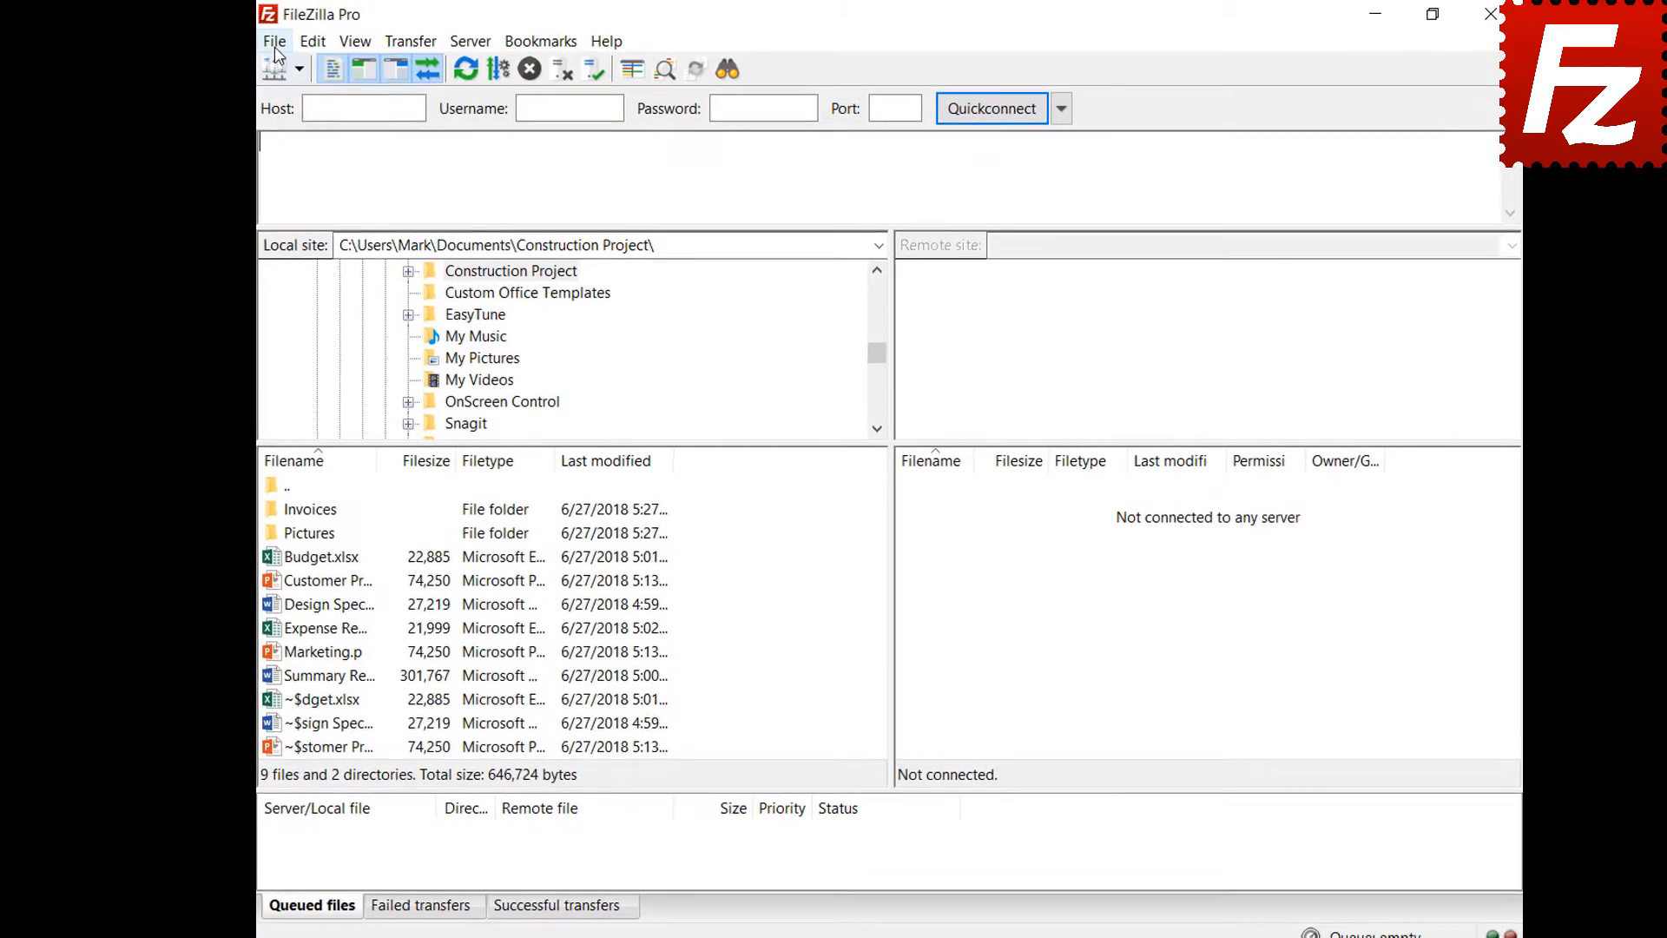
{"action": "left_click", "coordinate": [258, 39]}
{"action": "left_click", "coordinate": [230, 74]}
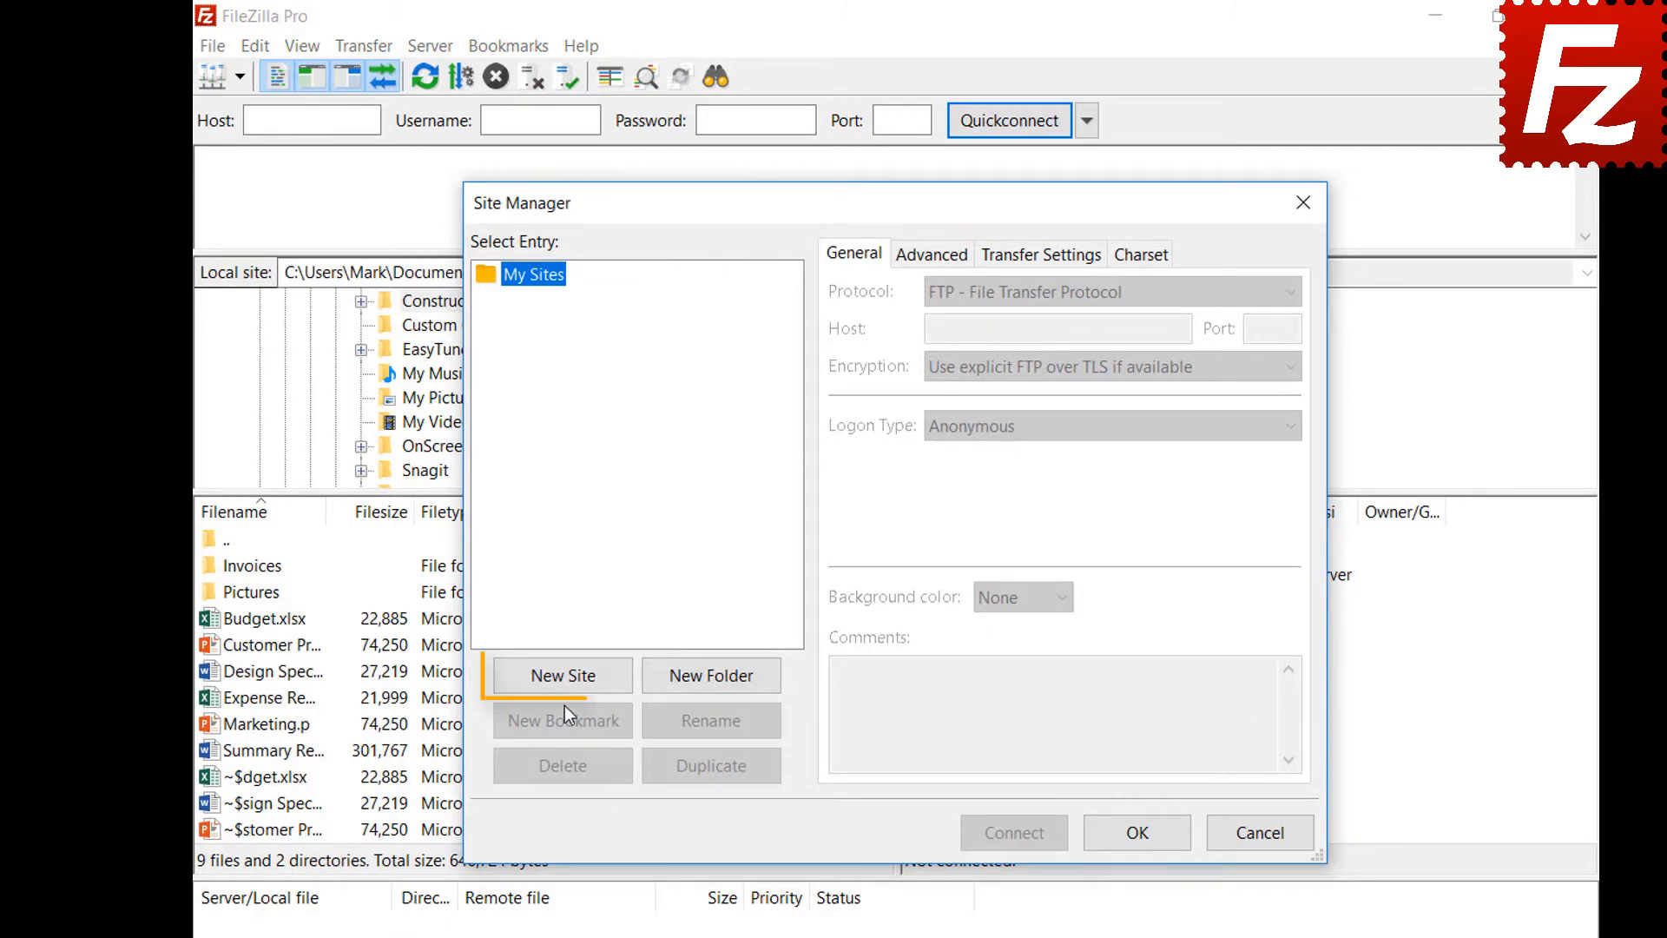
{"action": "left_click", "coordinate": [563, 676]}
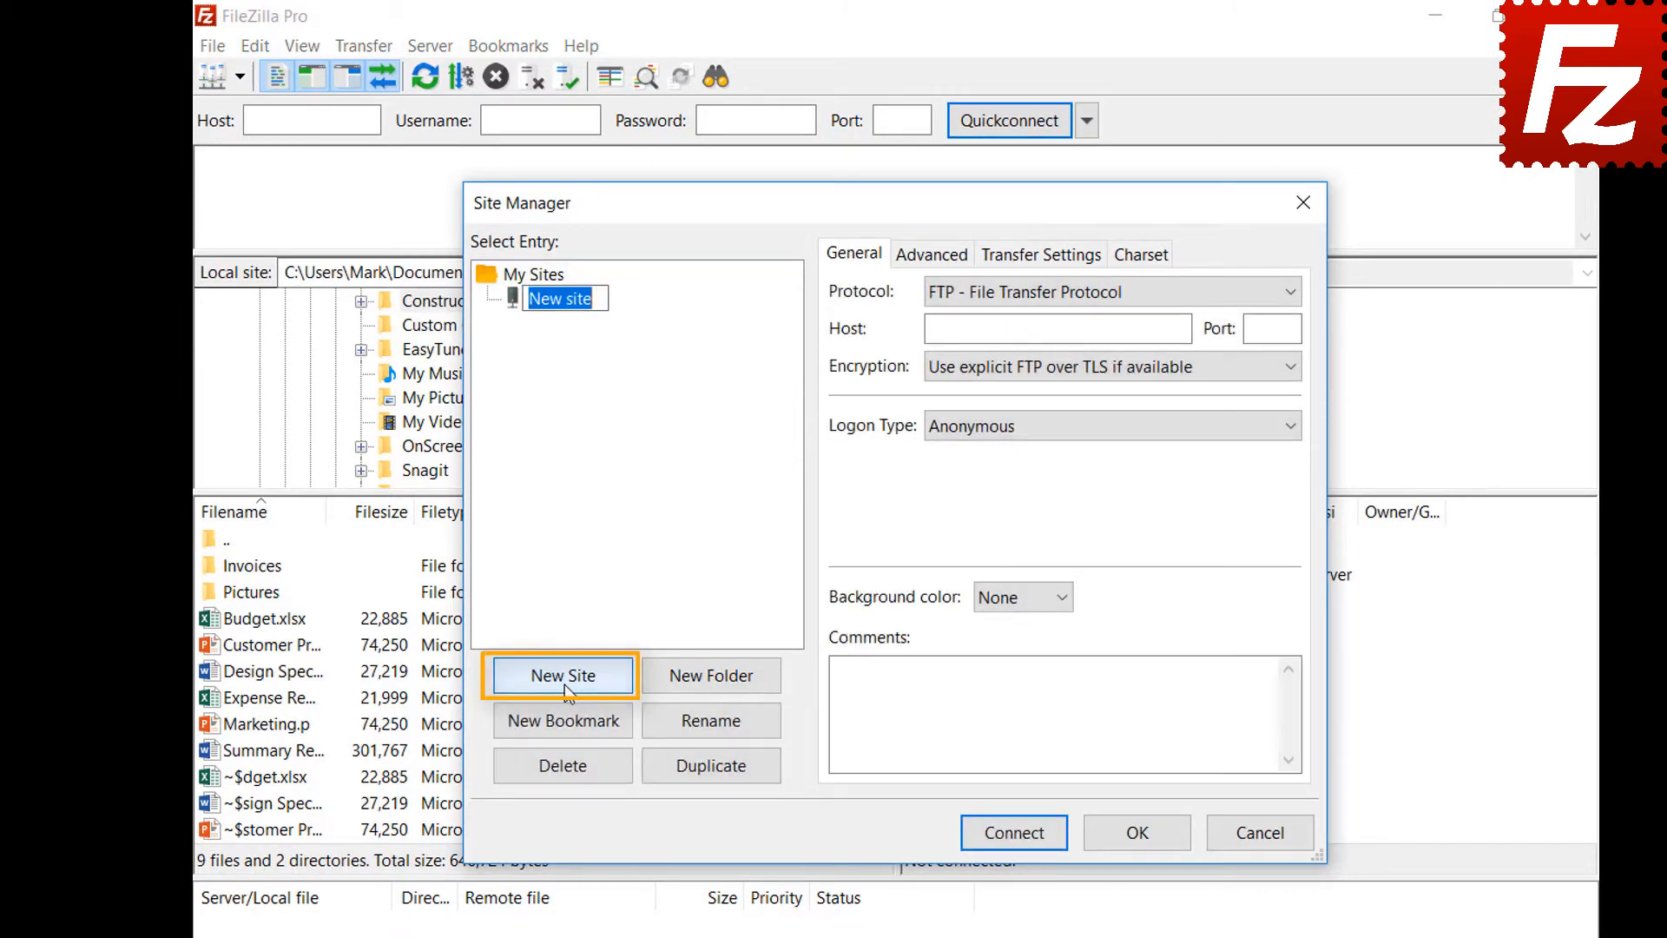
{"action": "type", "text": "Dr"}
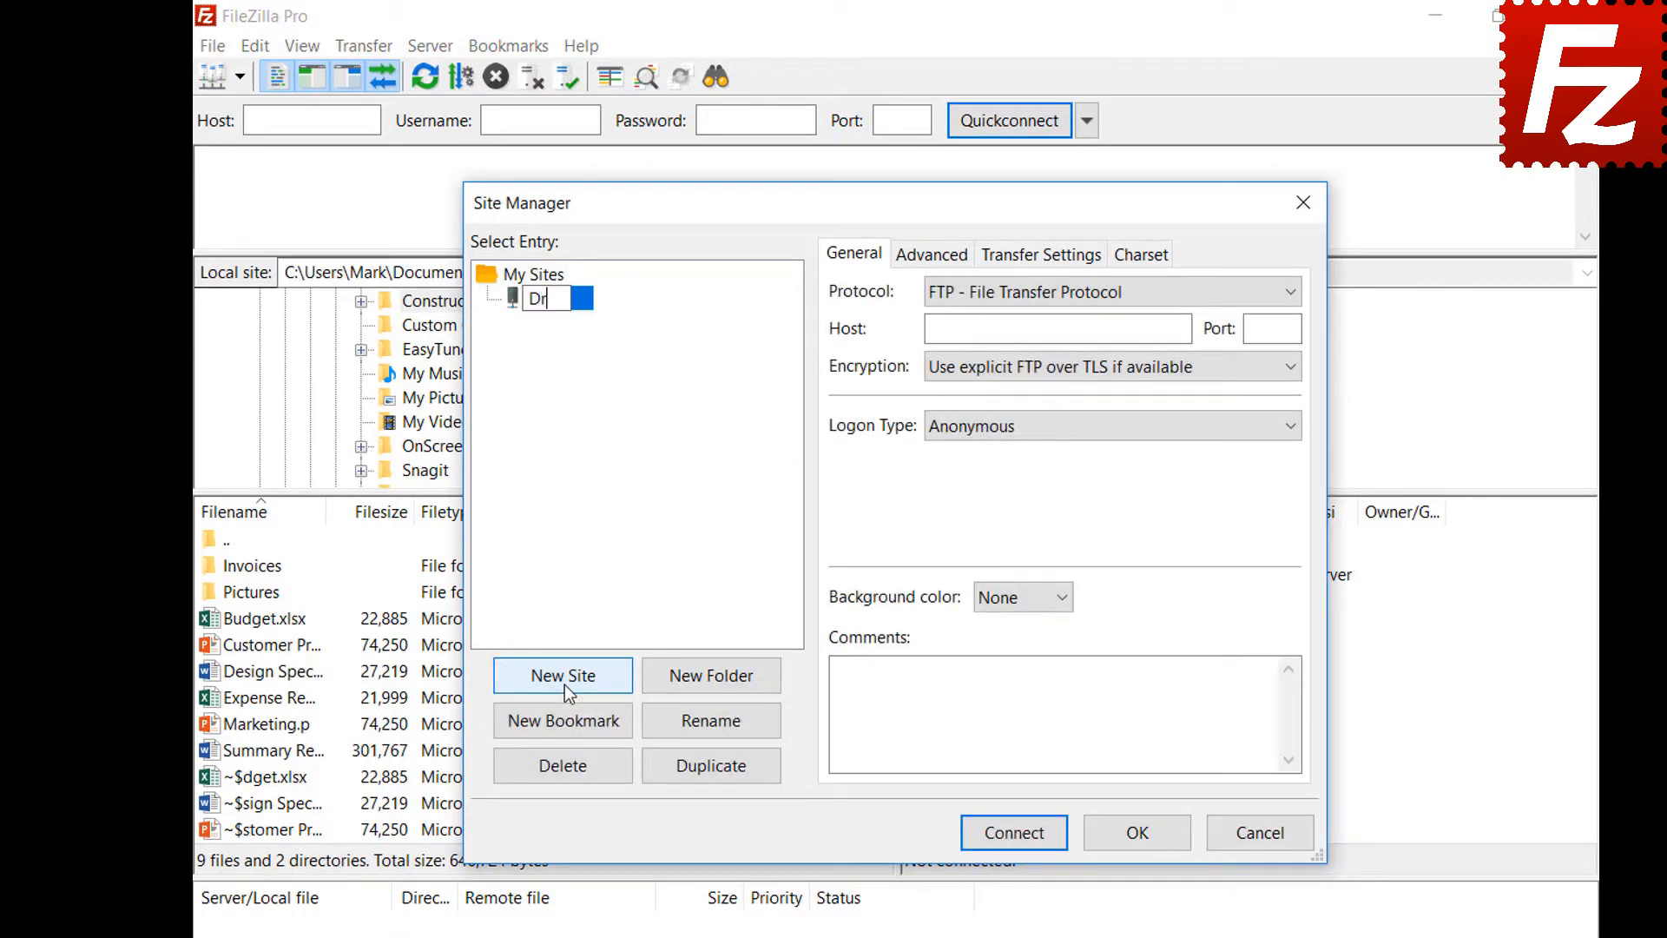
{"action": "type", "text": "opbox"}
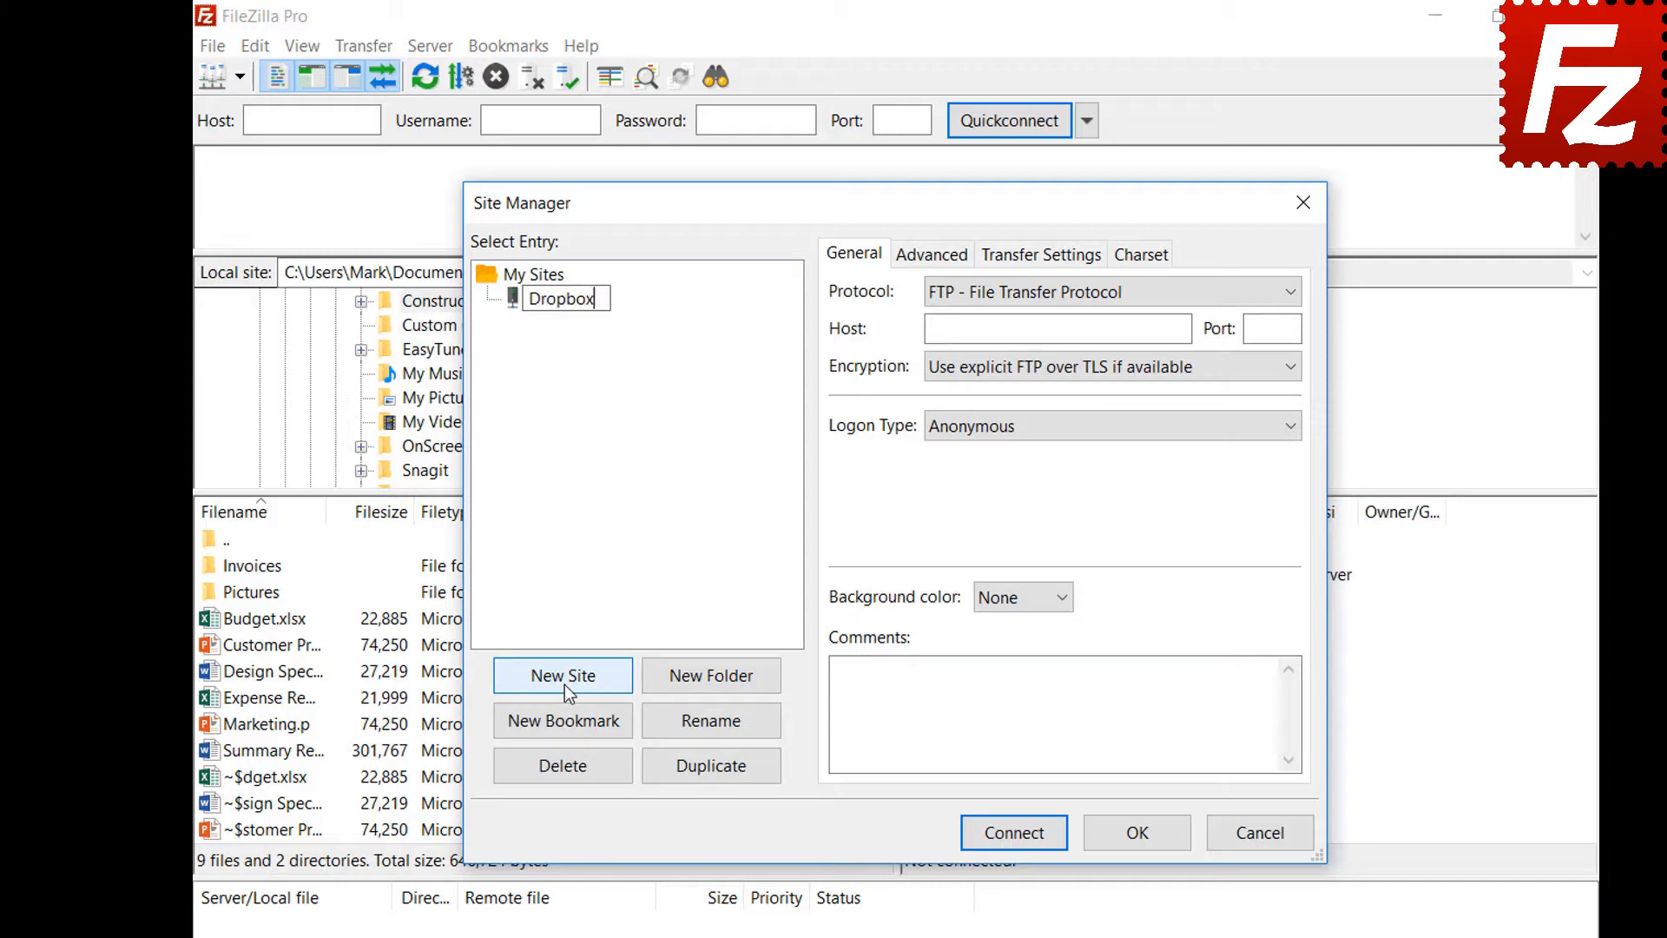
{"action": "left_click", "coordinate": [1217, 293]}
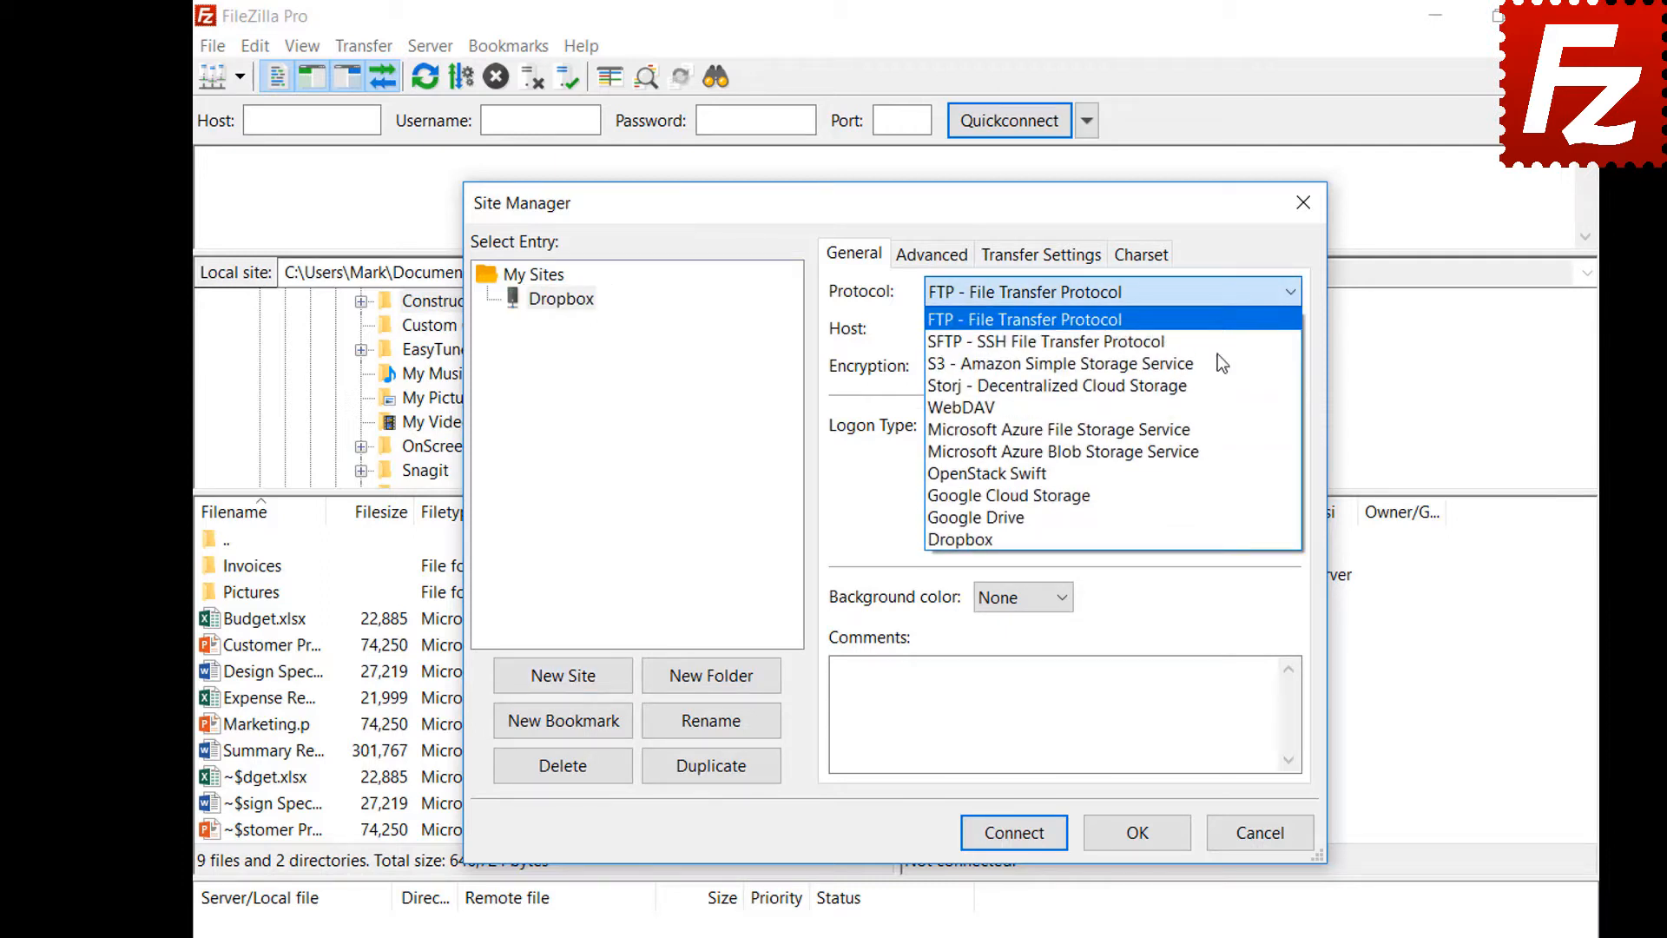
{"action": "left_click", "coordinate": [1218, 541]}
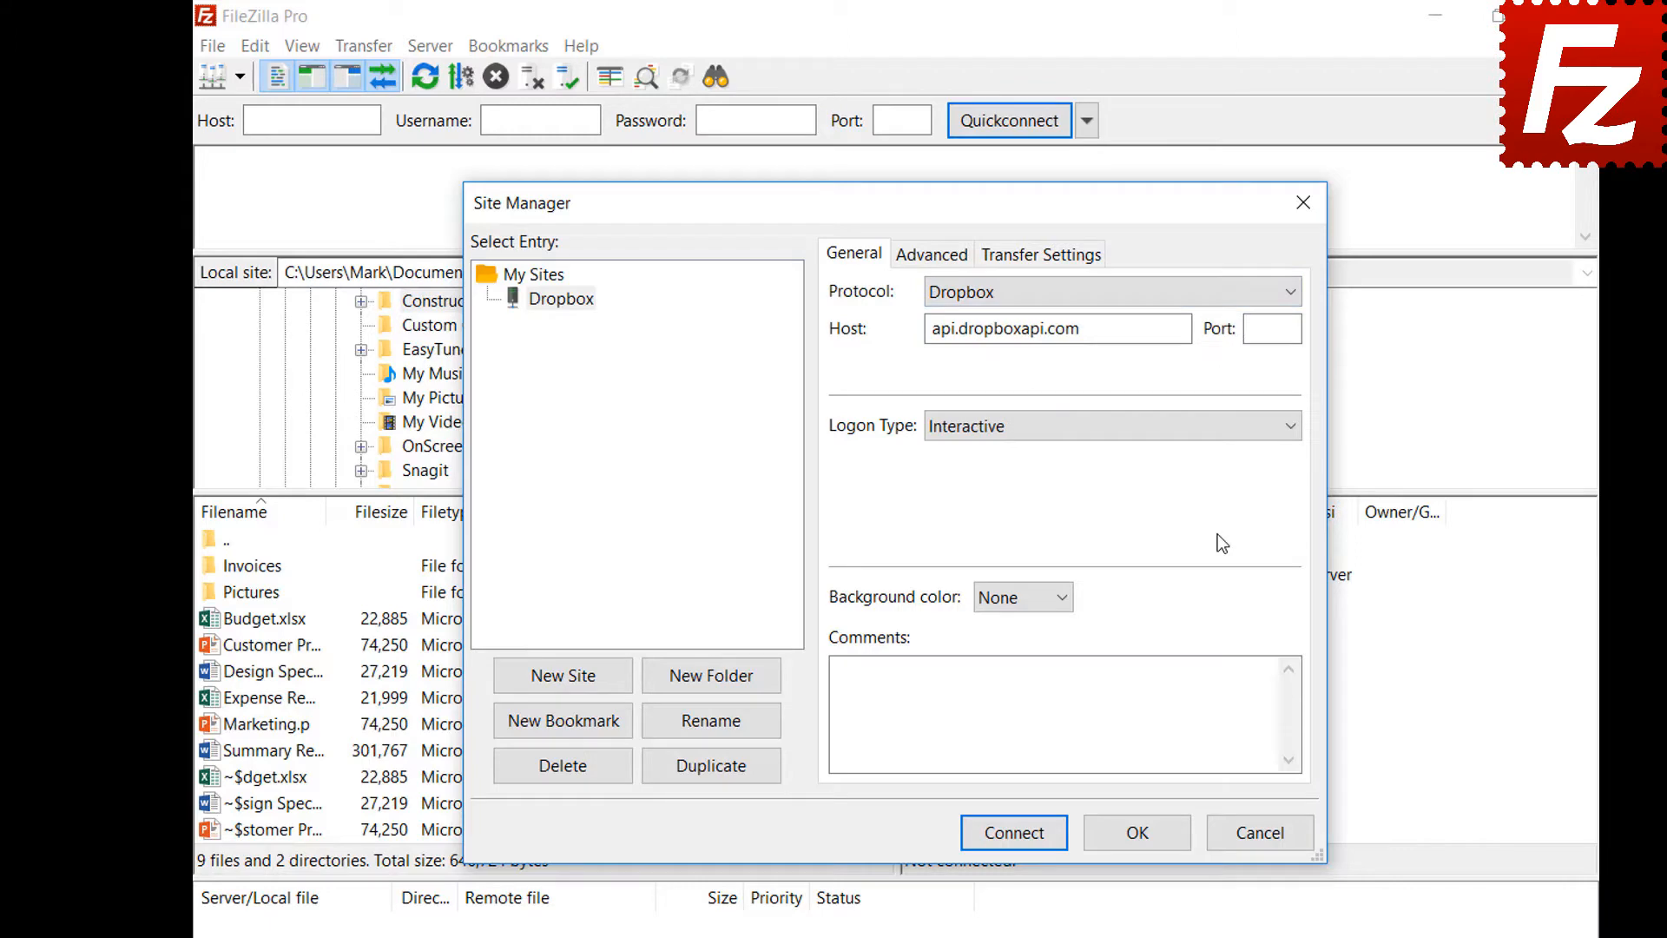
- Connect the Dropbox site and allow FileZilla Pro on the Dropbox API authorization page
{"action": "left_click", "coordinate": [1010, 839]}
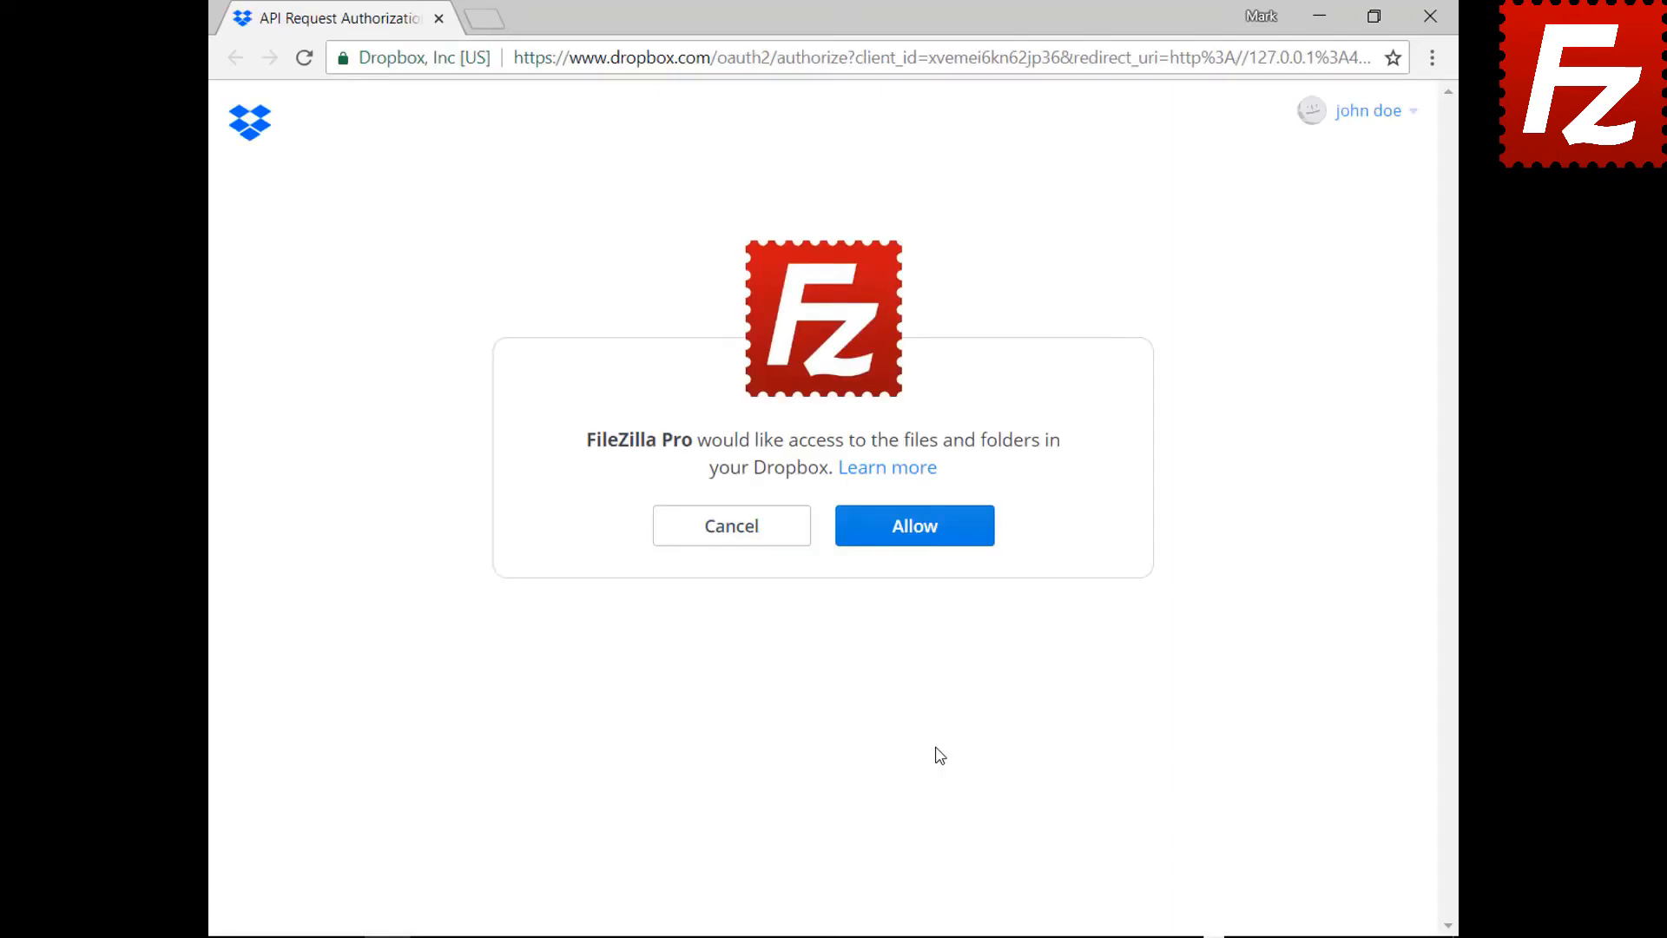
{"action": "left_click", "coordinate": [927, 536]}
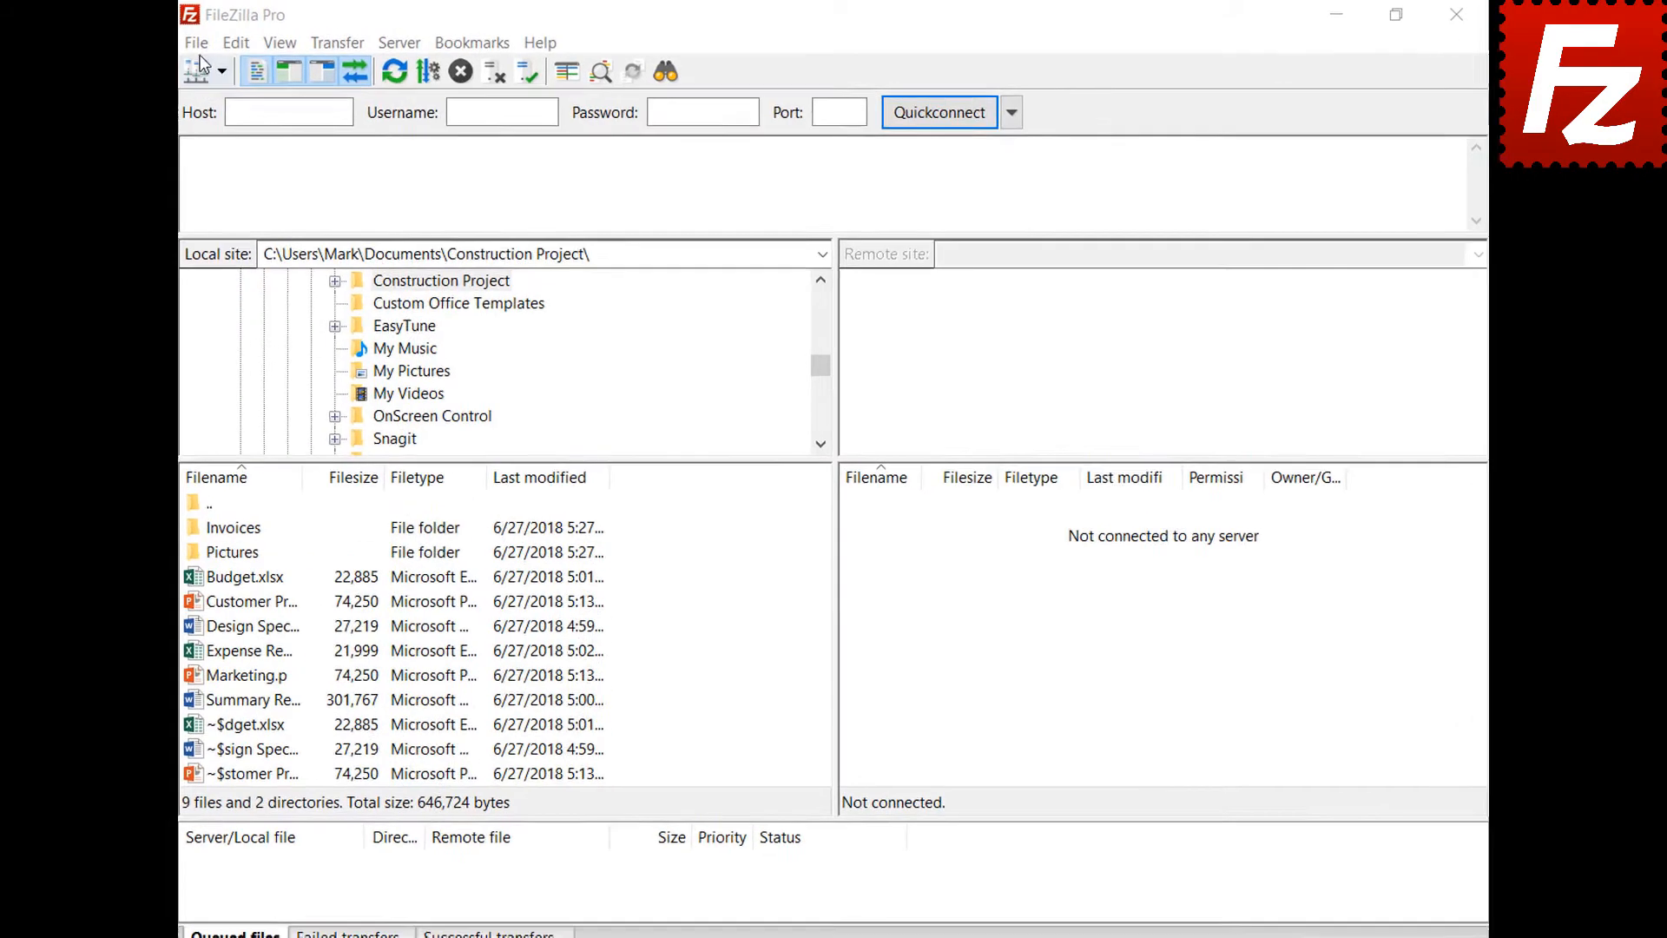
- Add a new Site Manager entry named 'OneDrive' using the Microsoft OneDrive protocol
{"action": "left_click", "coordinate": [157, 46]}
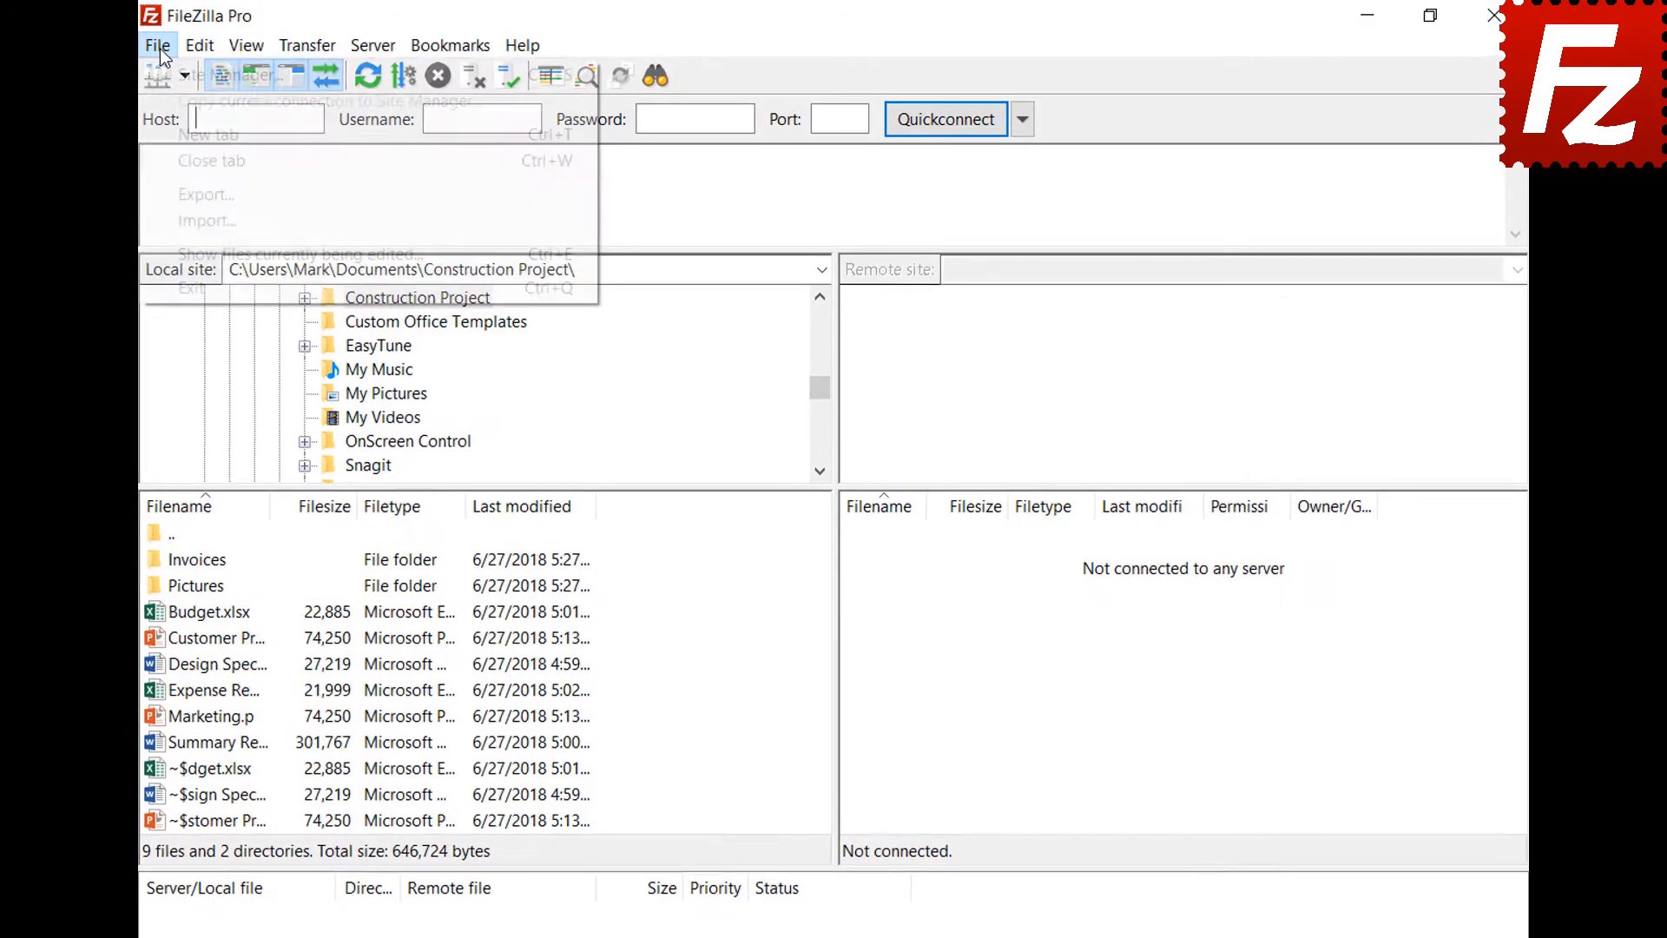
{"action": "left_click", "coordinate": [161, 74]}
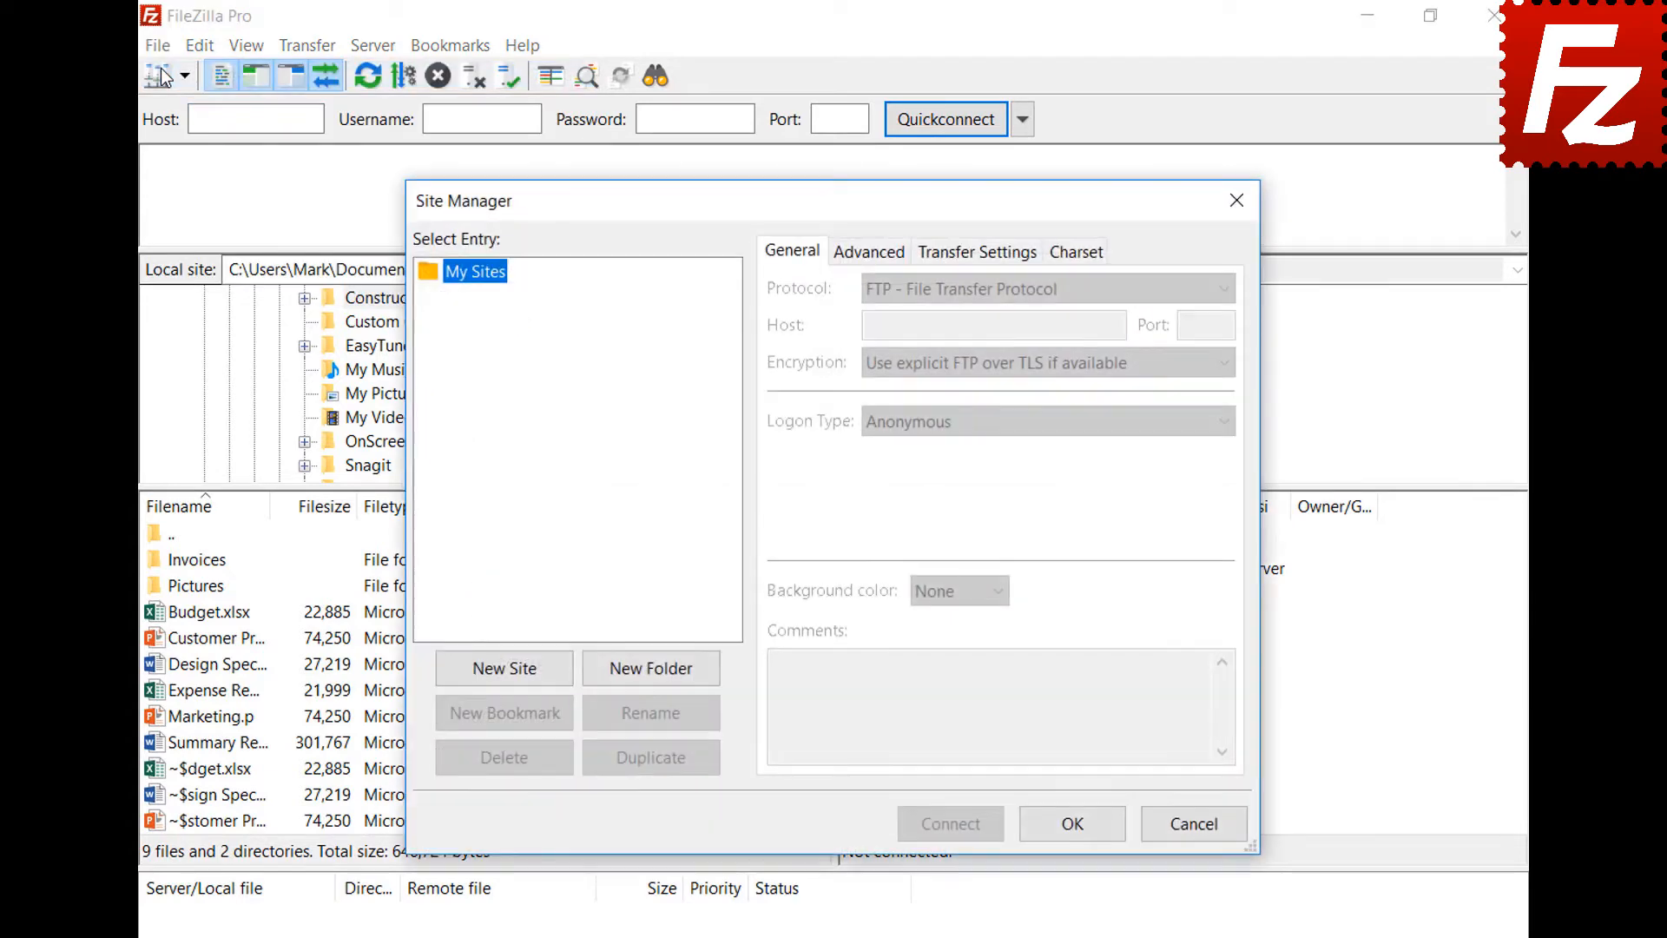
{"action": "left_click", "coordinate": [514, 674]}
{"action": "type", "text": "One"}
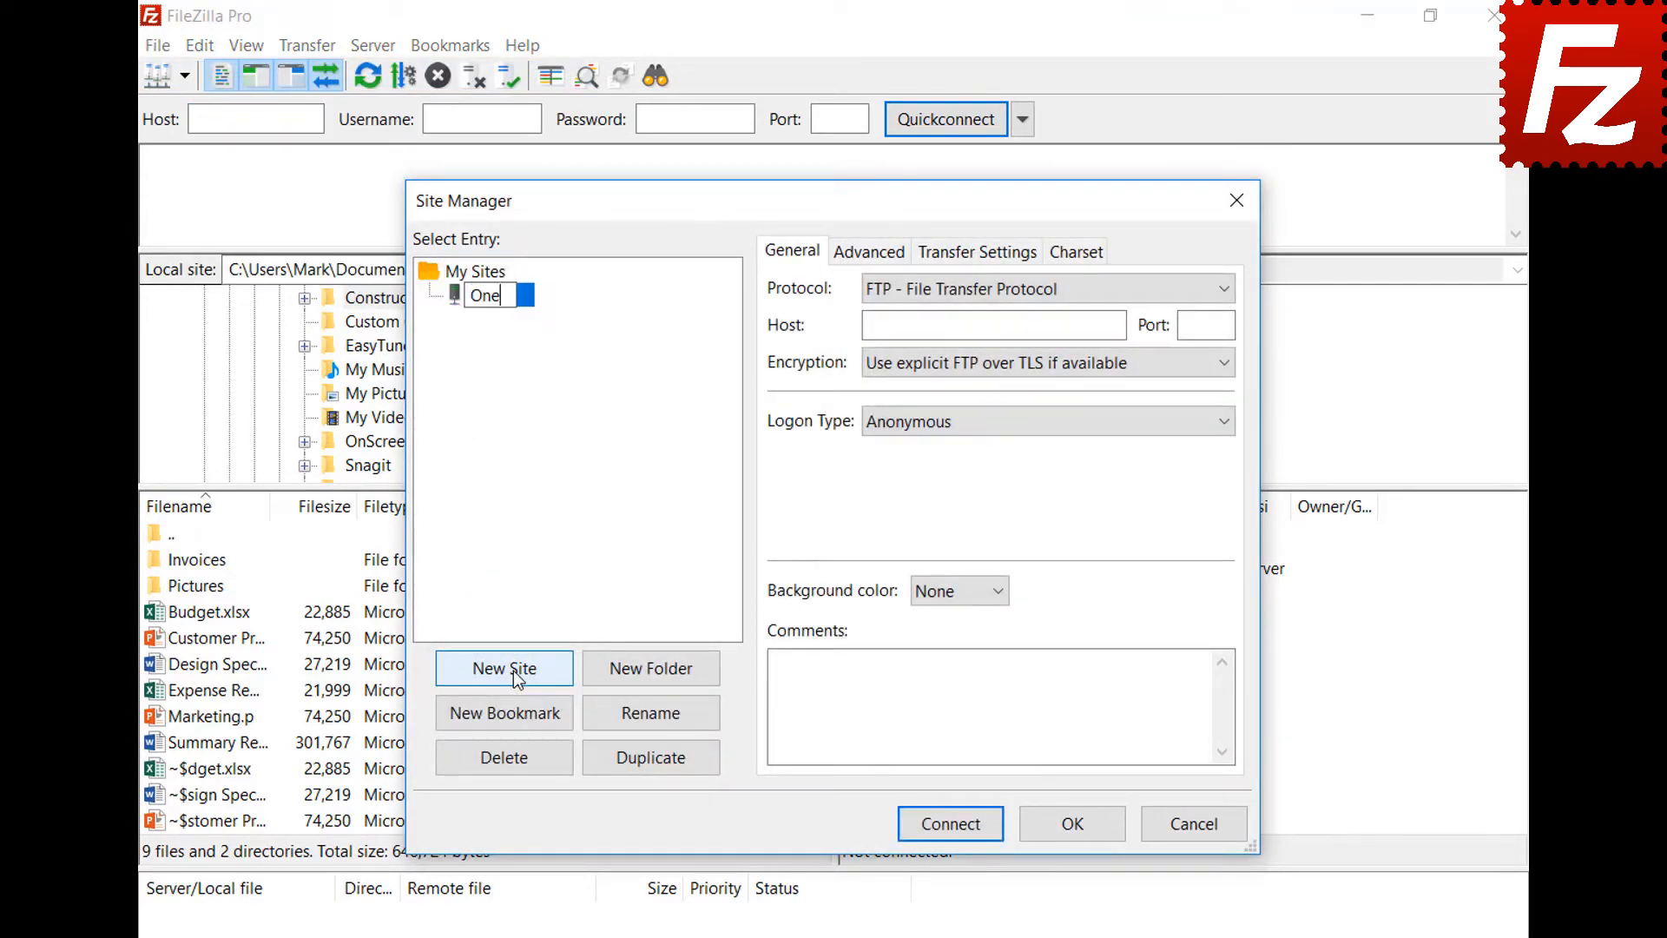
{"action": "type", "text": "Drive"}
{"action": "left_click", "coordinate": [950, 290]}
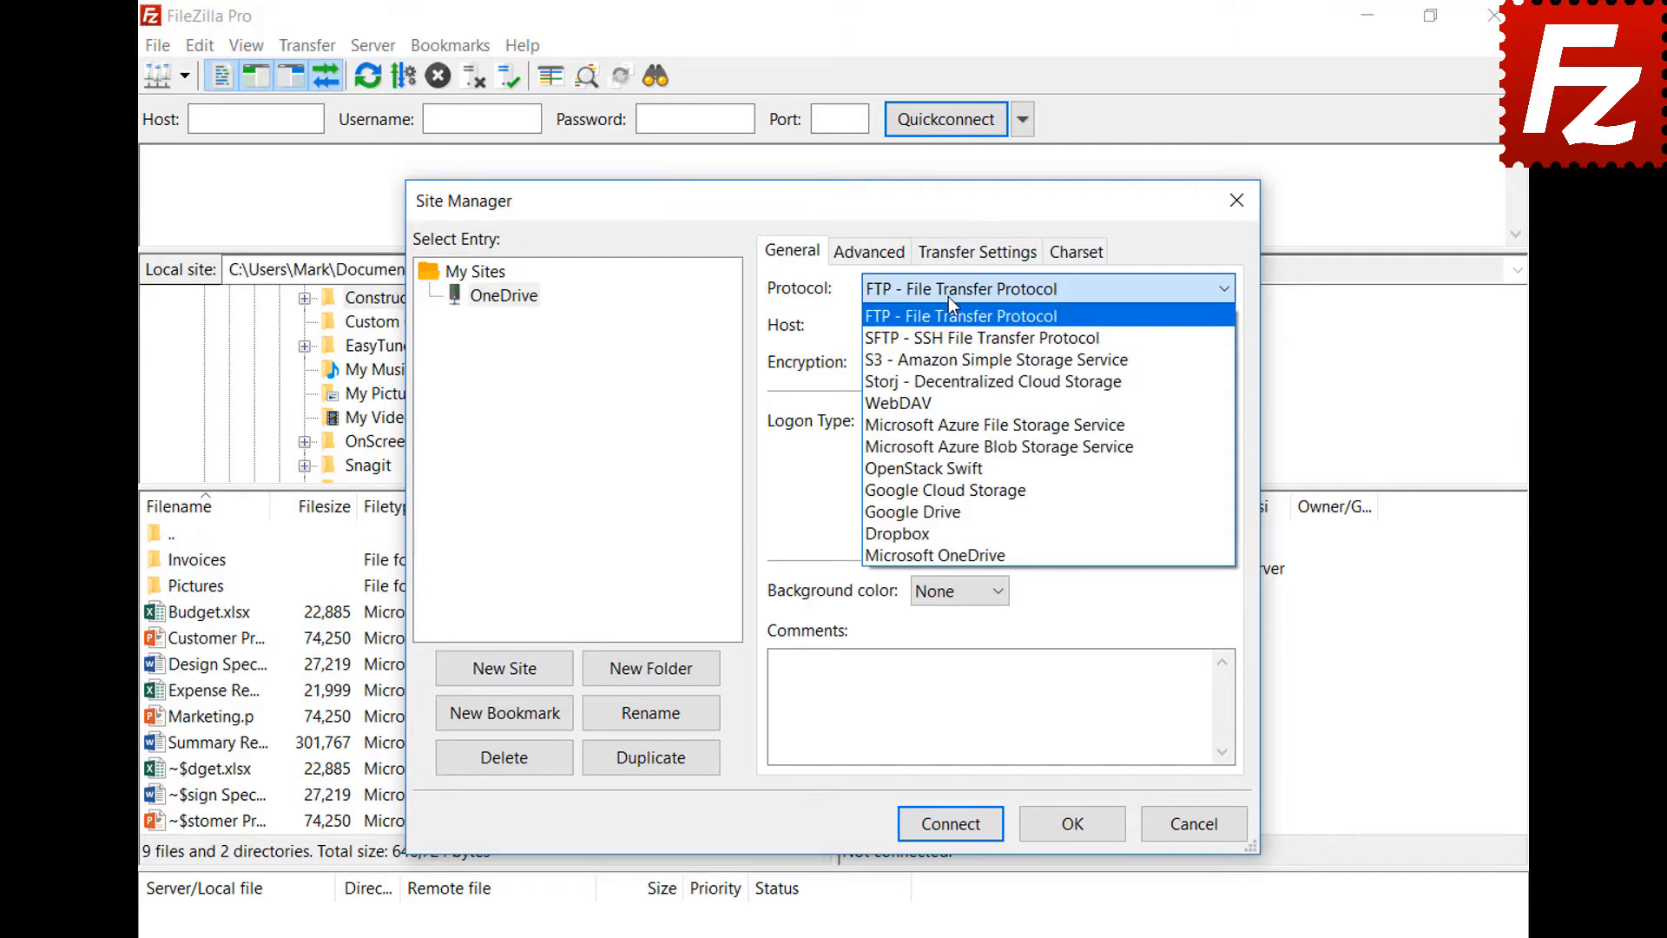
{"action": "left_click", "coordinate": [955, 555]}
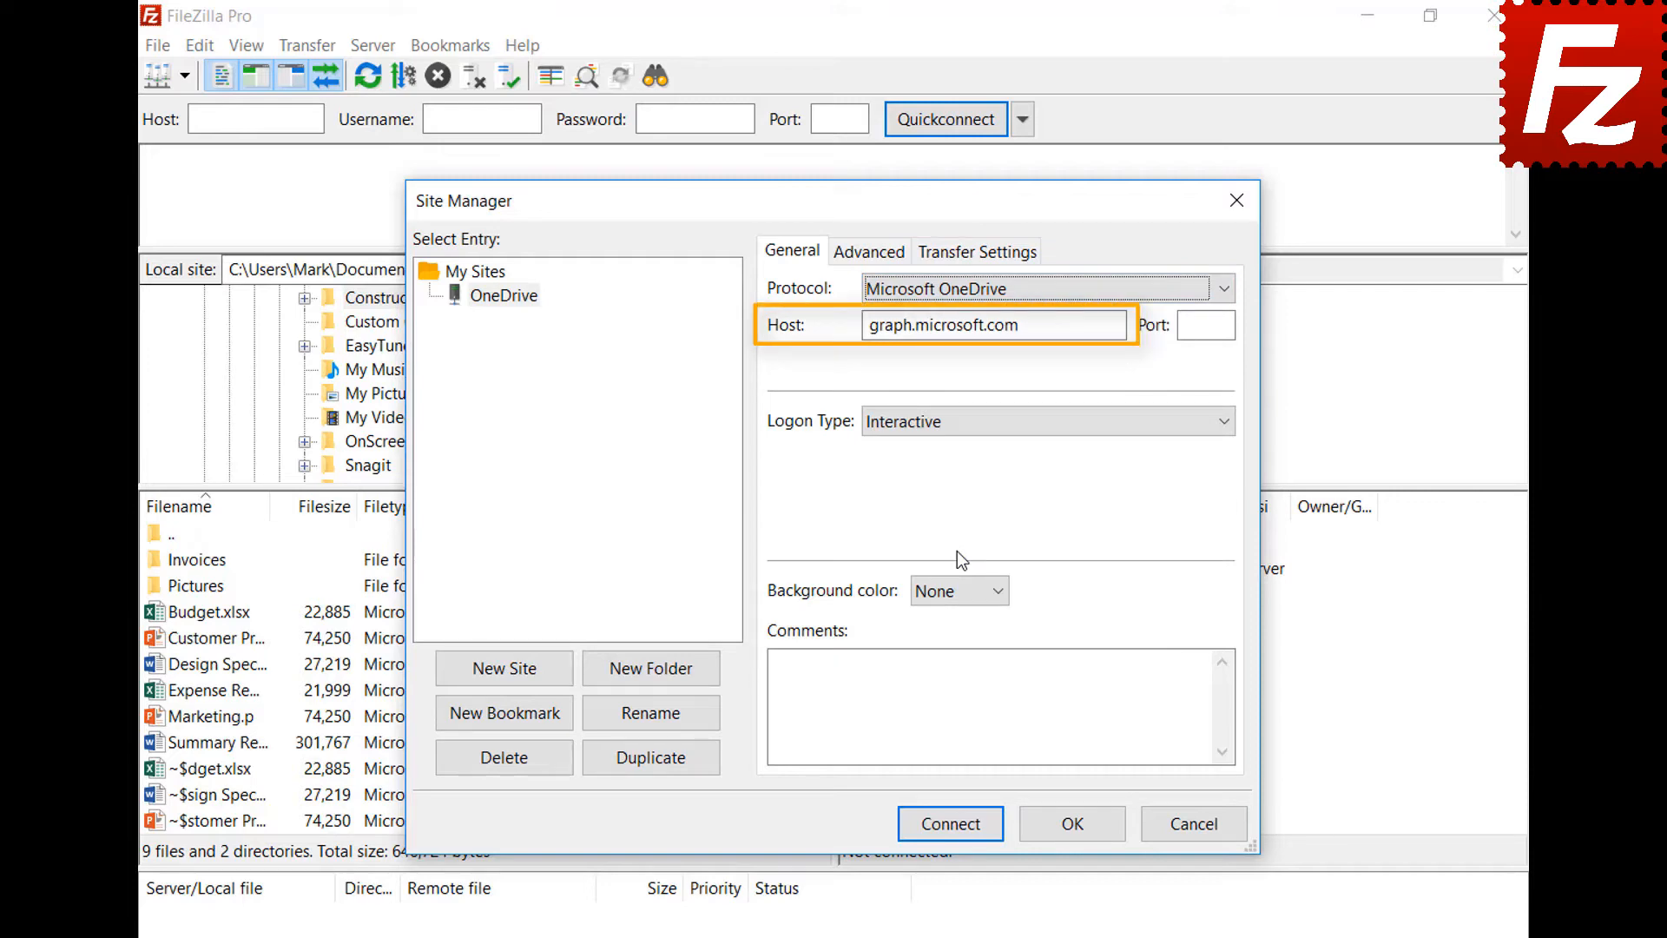
- Connect to OneDrive, sign in with the Microsoft account e-mail and password, and approve access
{"action": "left_click", "coordinate": [948, 824]}
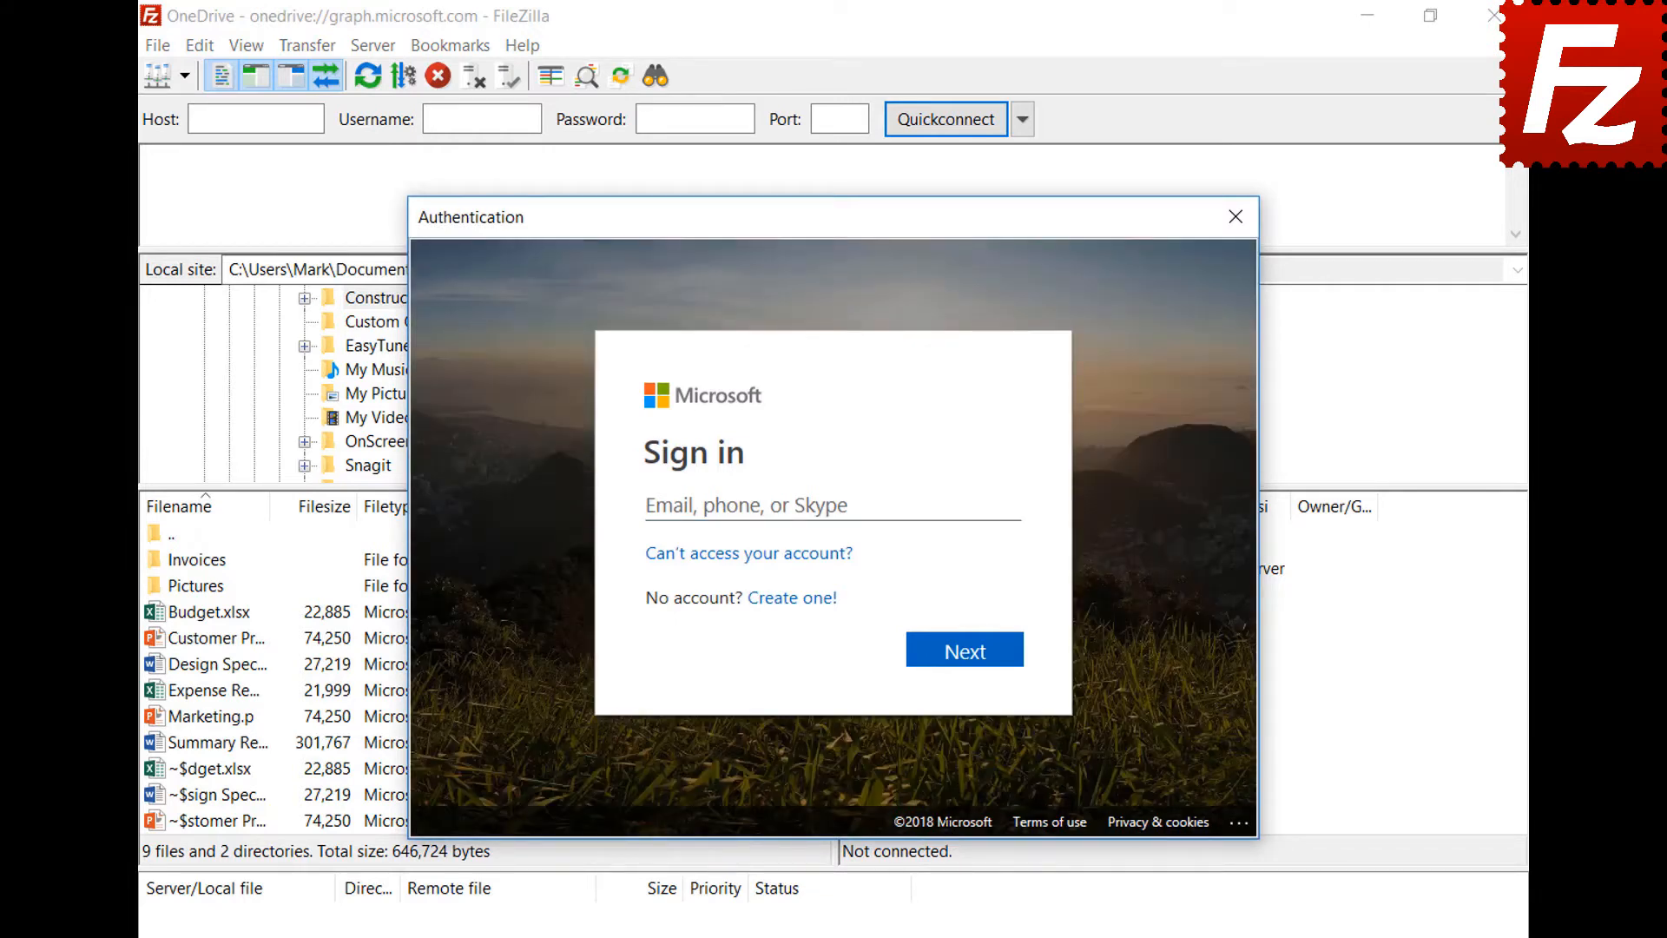
{"action": "key", "text": "ctrl+v"}
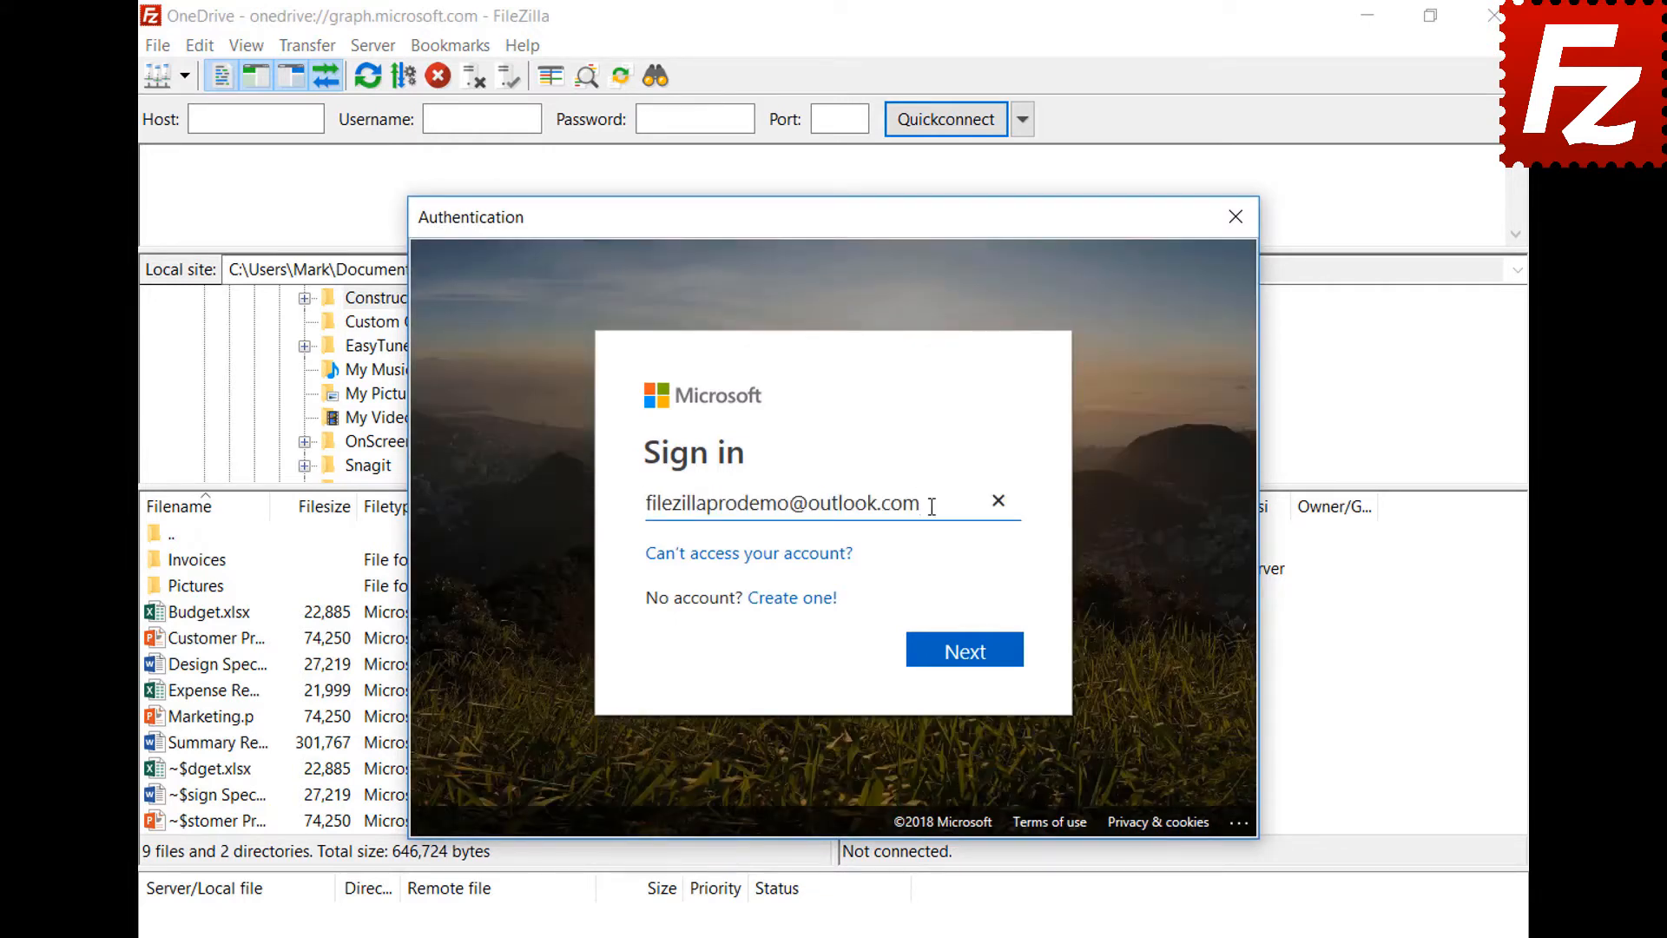
{"action": "left_click", "coordinate": [966, 668]}
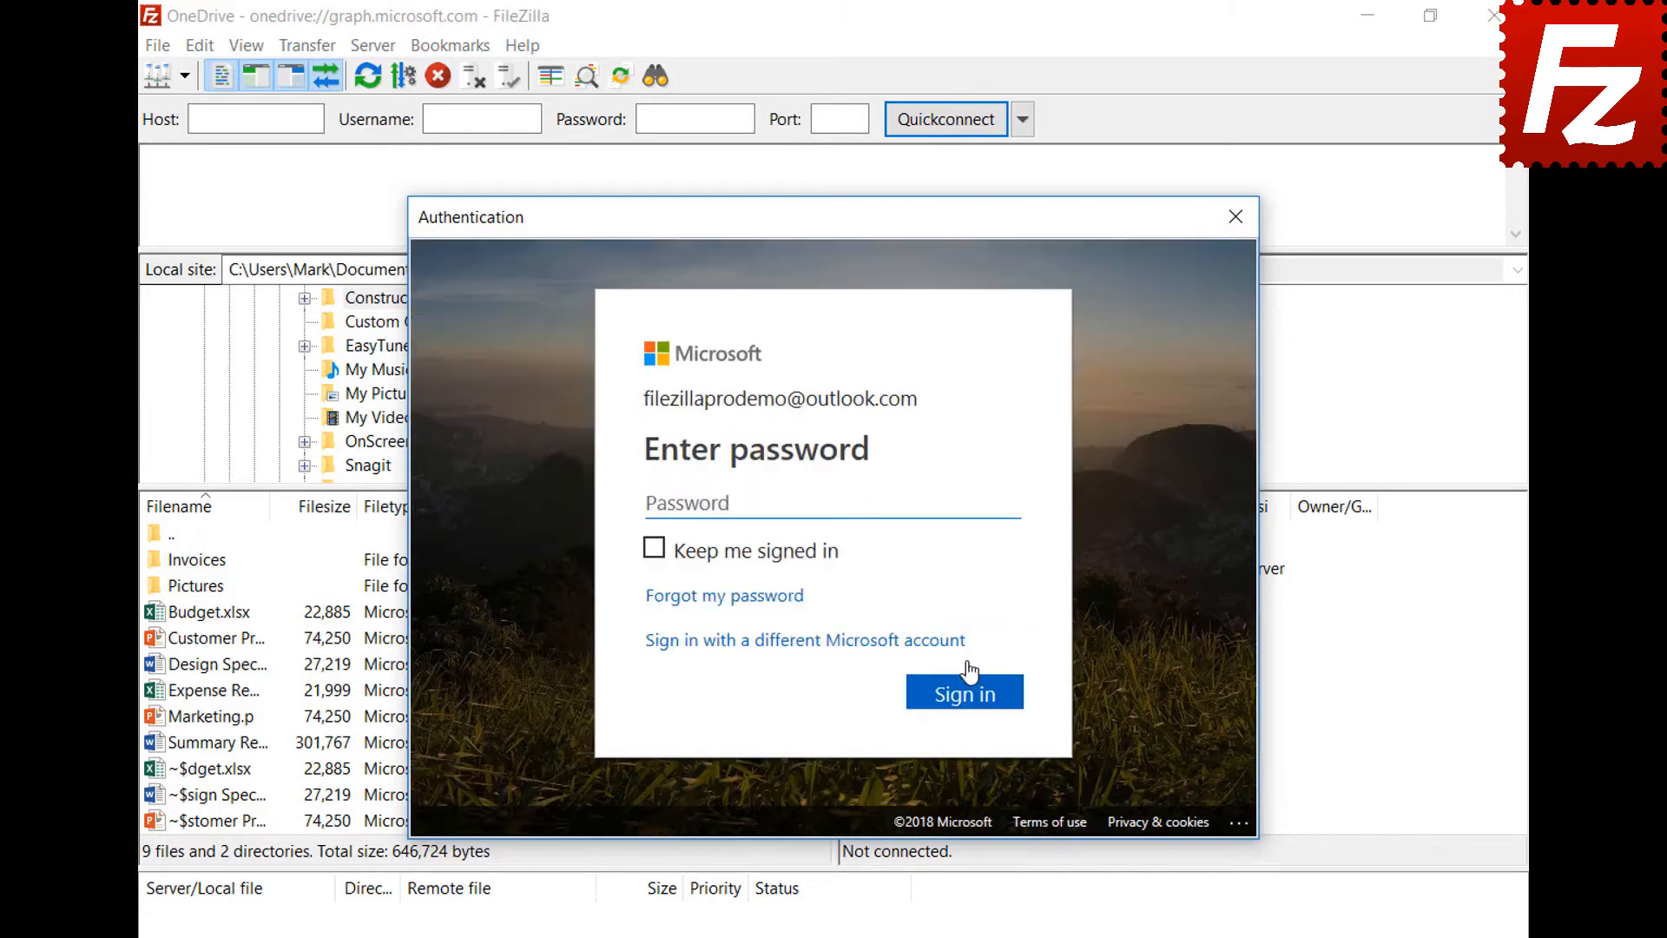
{"action": "key", "text": "ctrl+v"}
{"action": "left_click", "coordinate": [973, 710]}
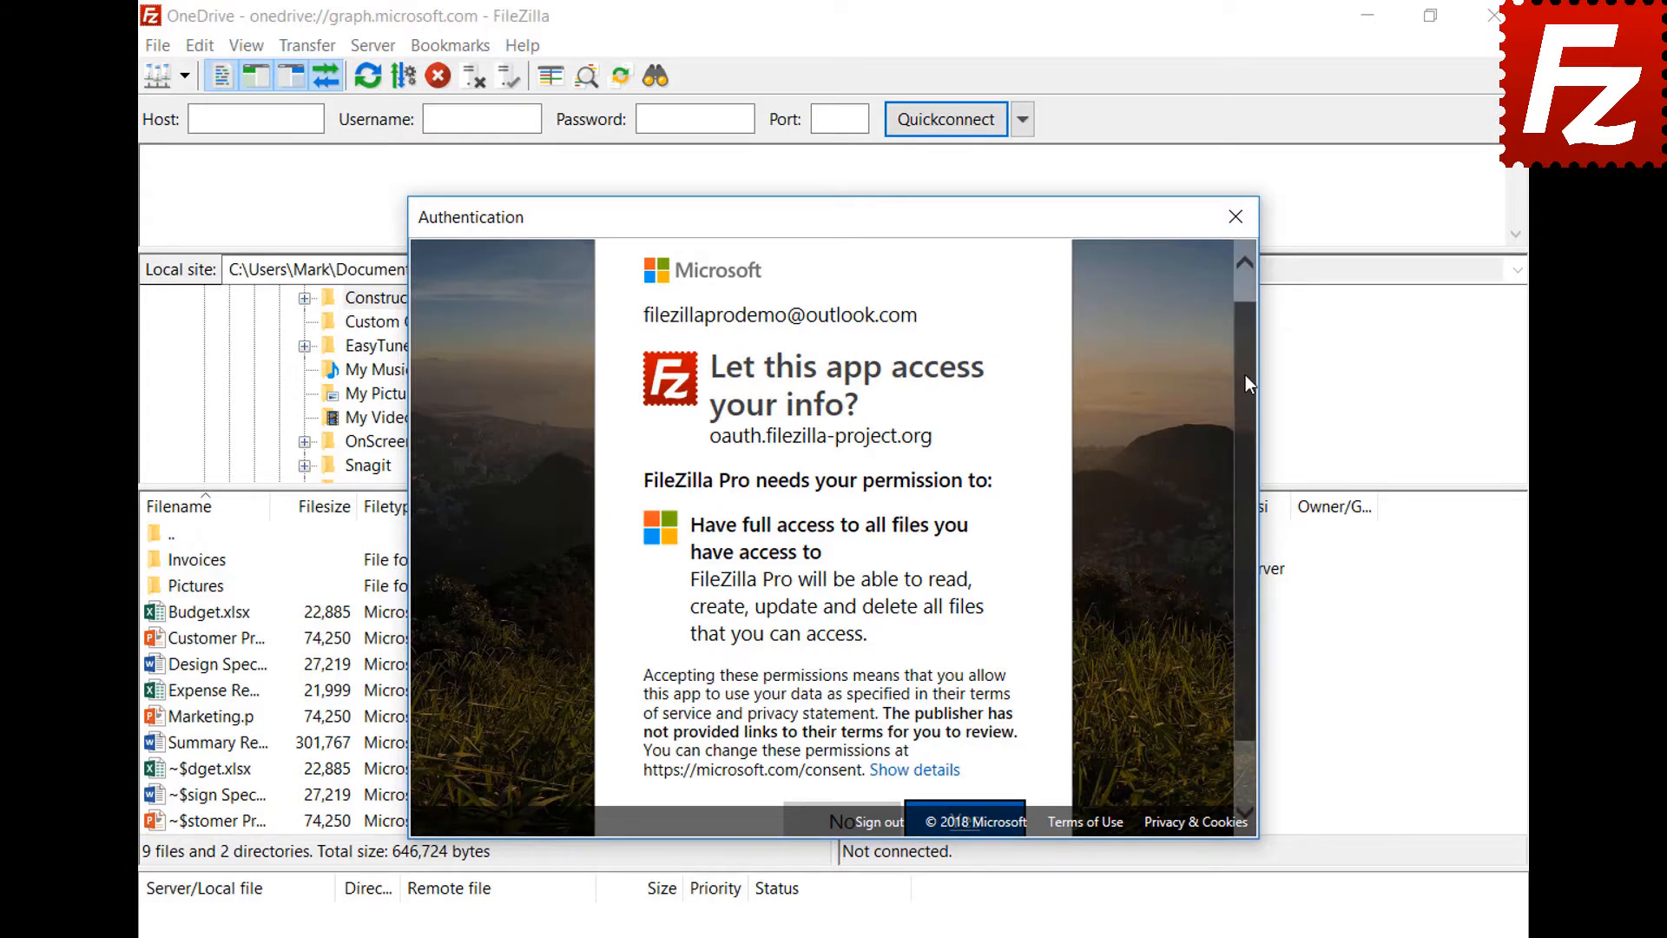
{"action": "left_click_drag", "start_coordinate": [1245, 376], "coordinate": [1259, 472]}
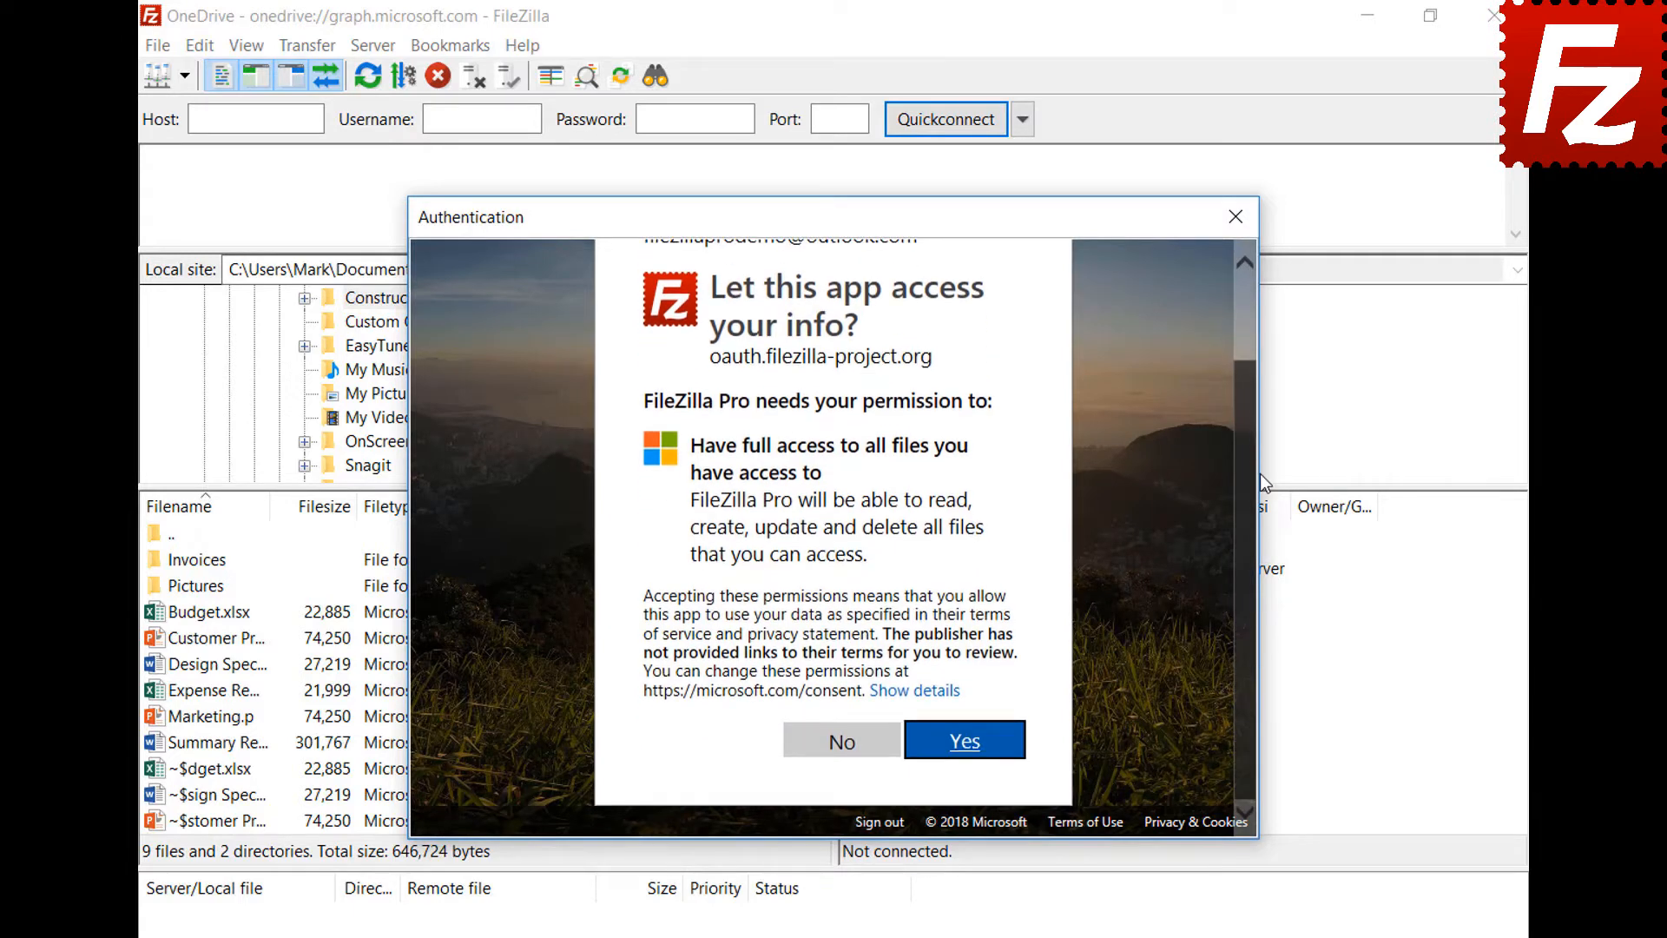
{"action": "left_click", "coordinate": [966, 743]}
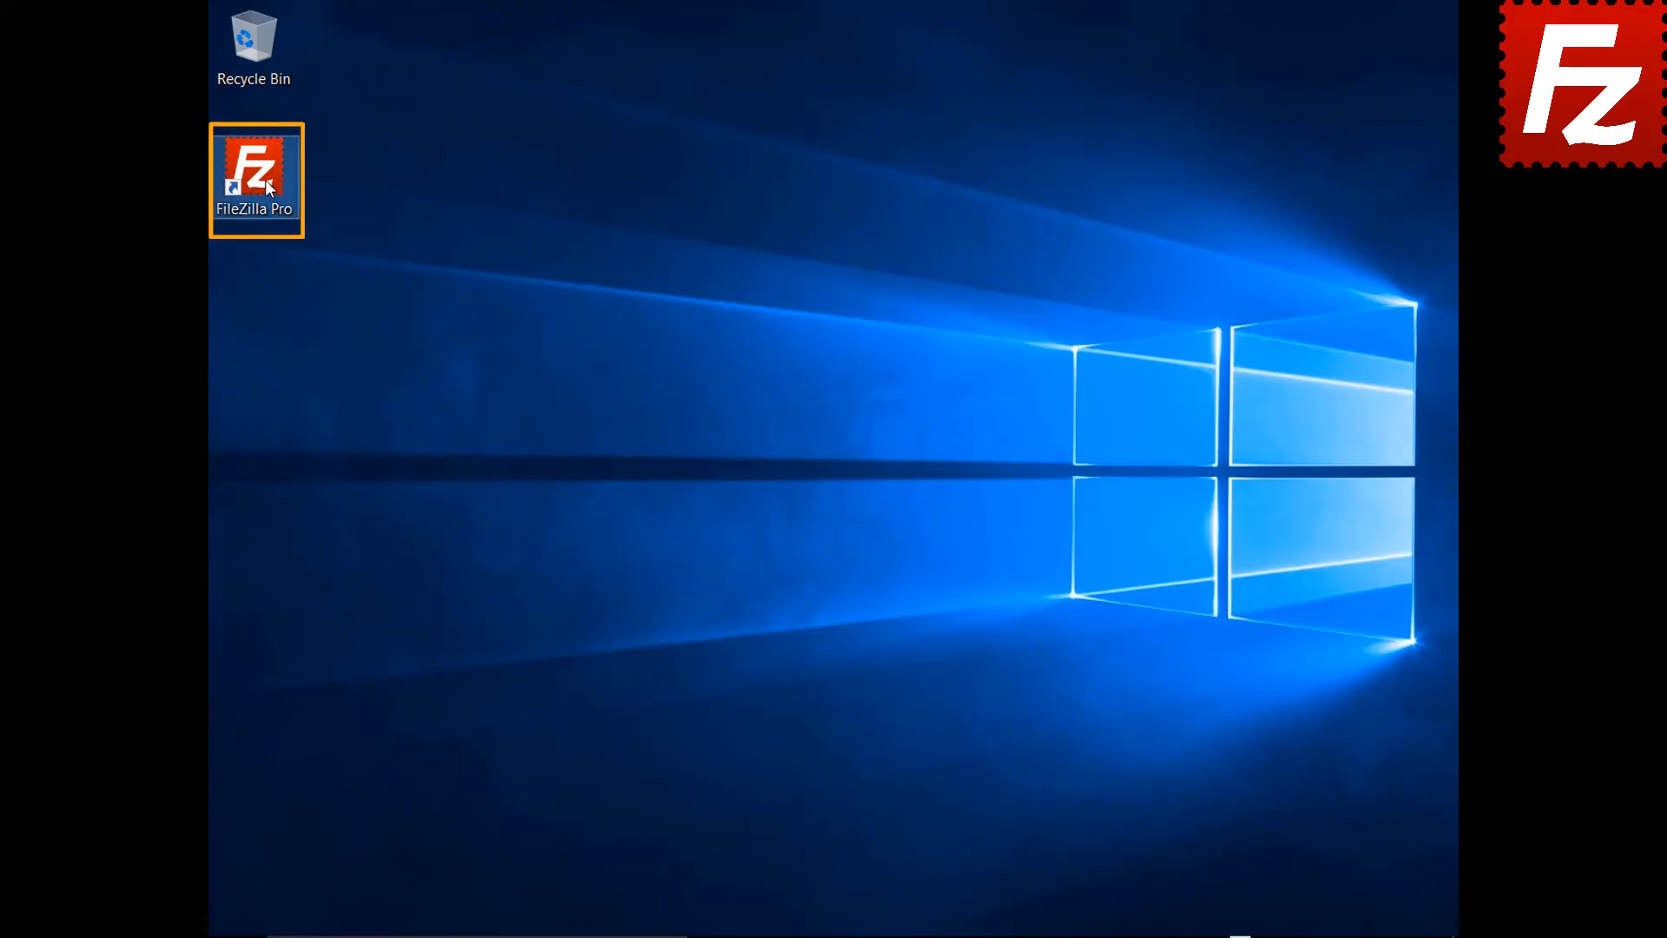
- Launch FileZilla Pro and add a Site Manager entry named B2 using the Backblaze B2 protocol
{"action": "double_click", "coordinate": [264, 180]}
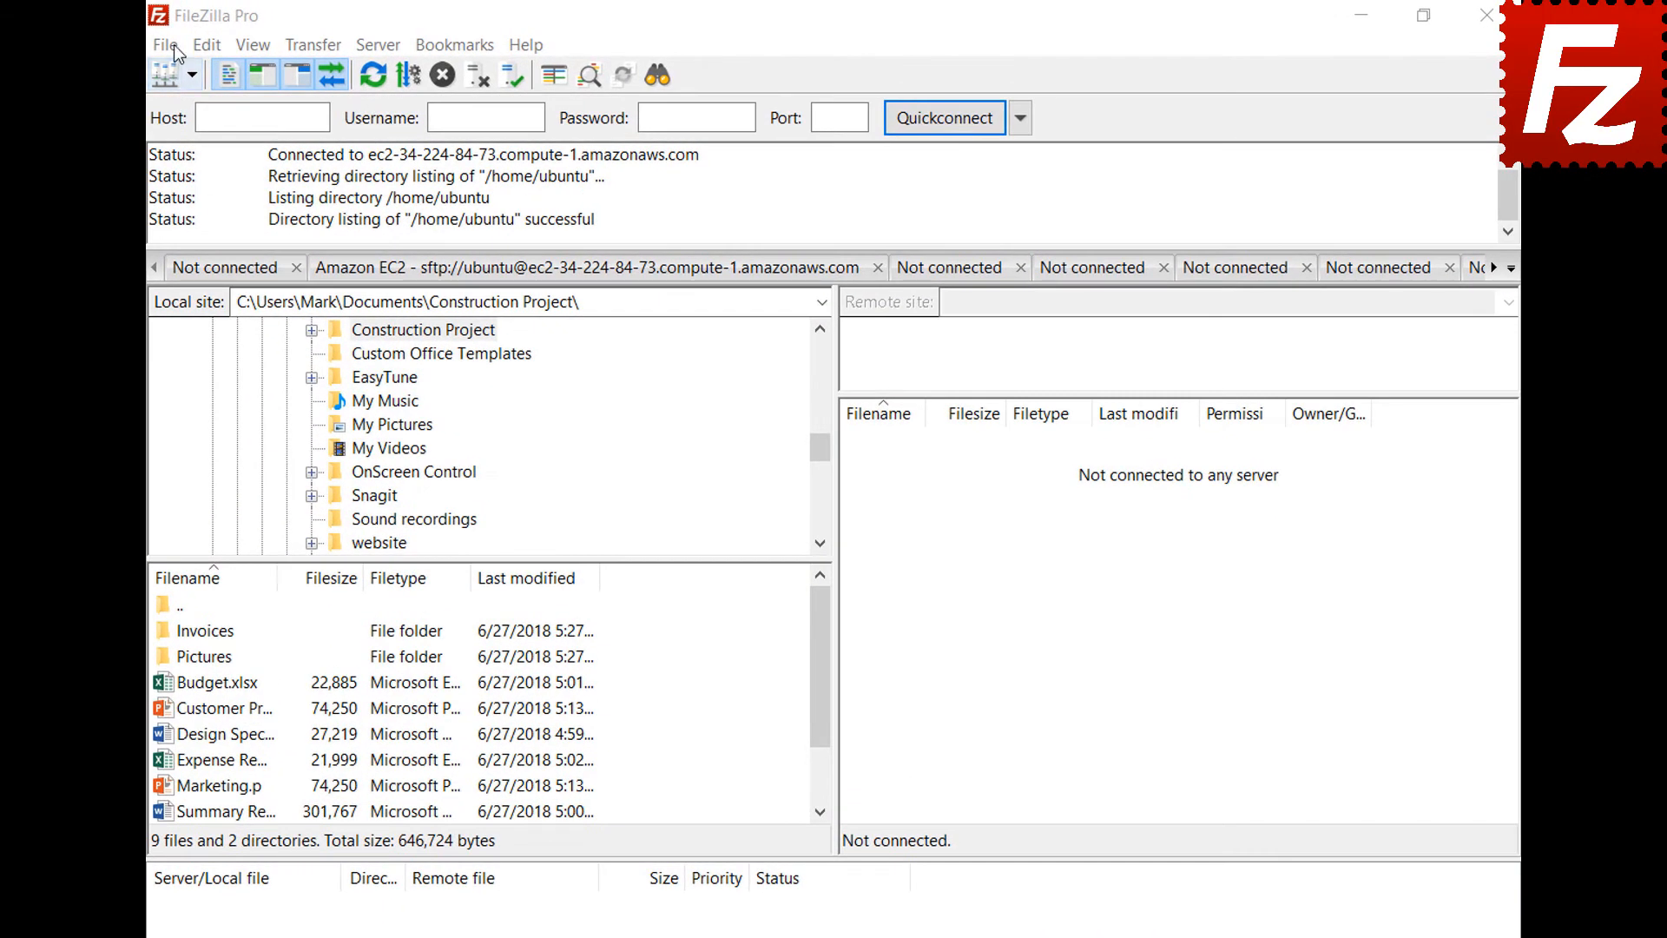
{"action": "left_click", "coordinate": [174, 46]}
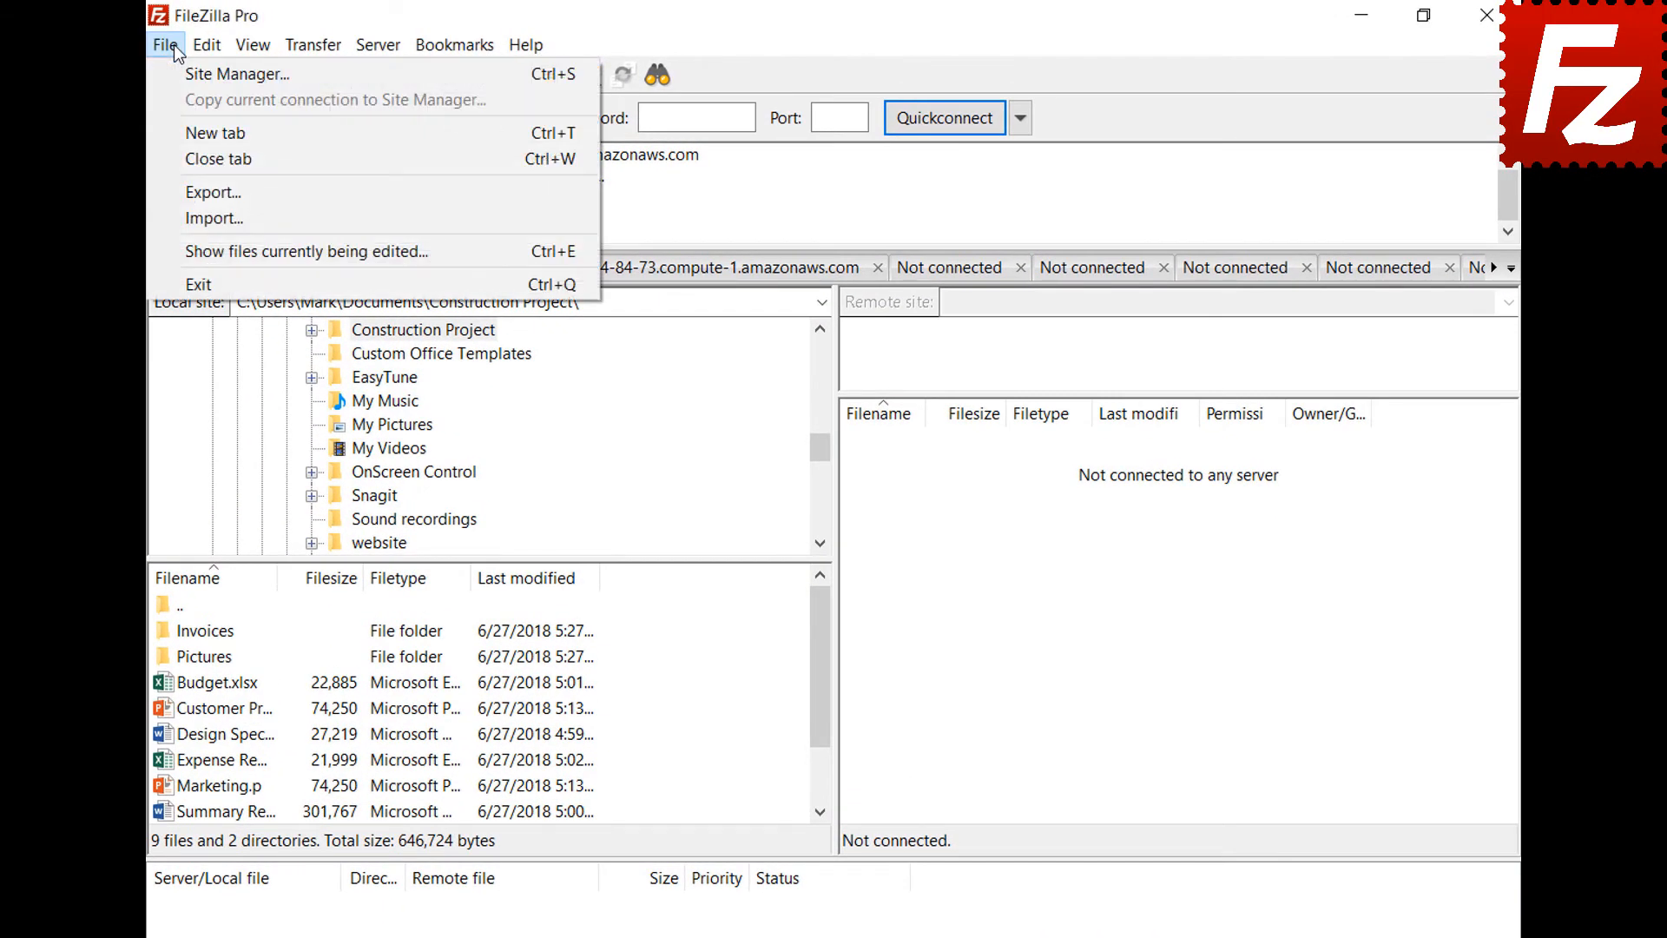
{"action": "left_click", "coordinate": [181, 69]}
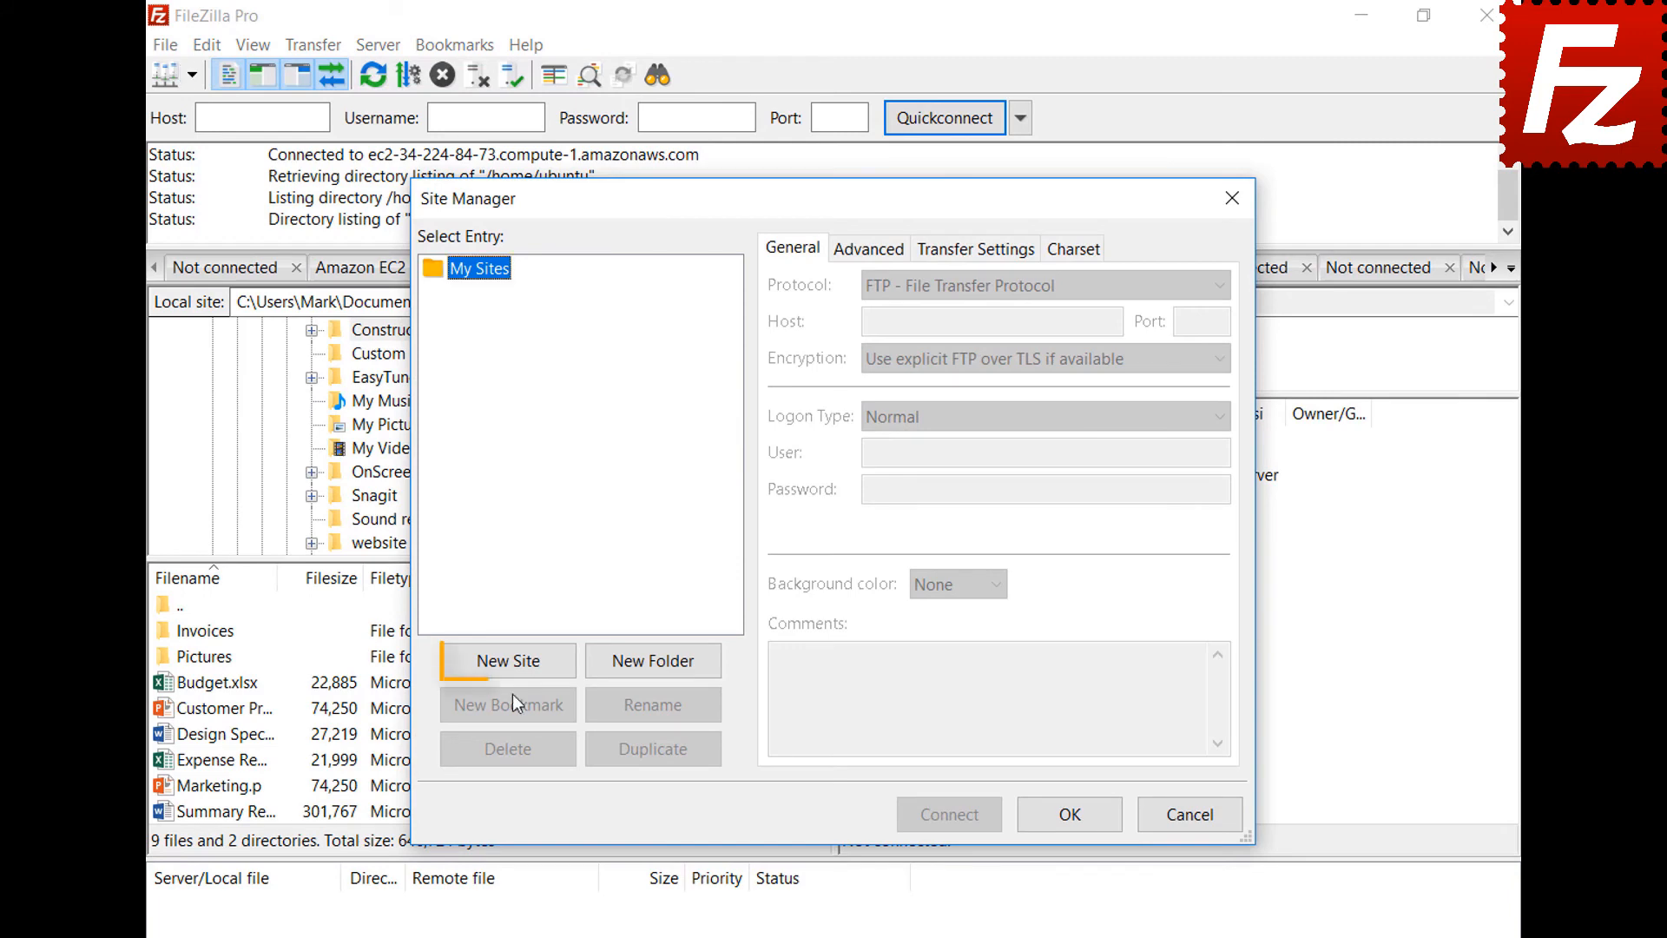
{"action": "left_click", "coordinate": [512, 663]}
{"action": "type", "text": "B2"}
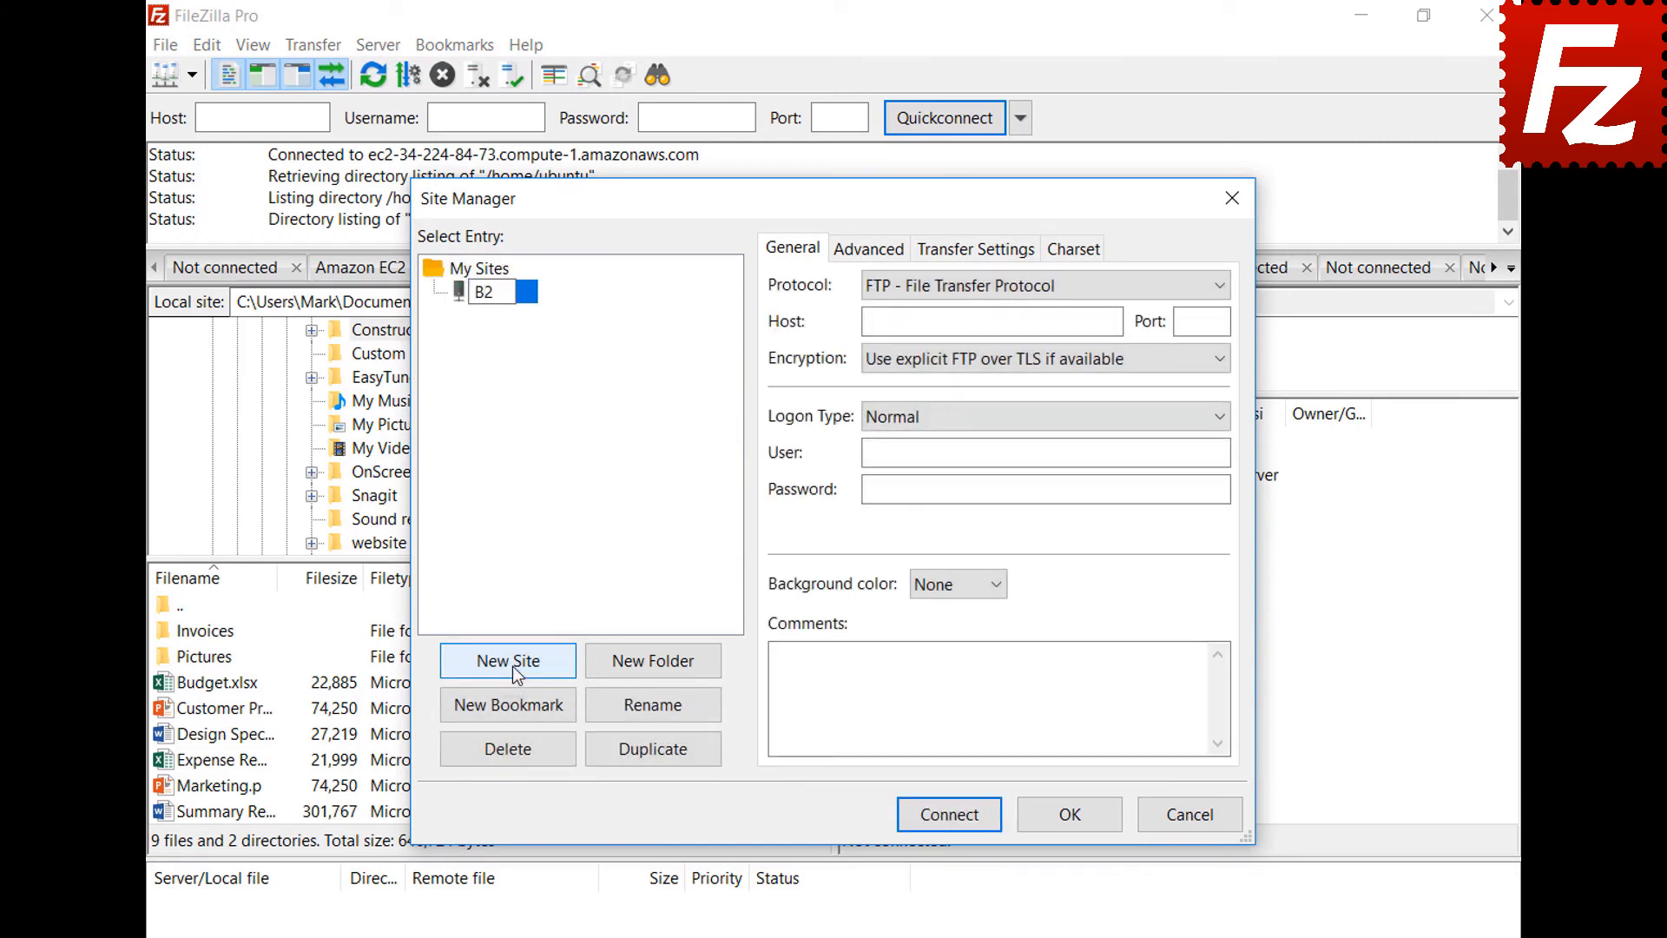
{"action": "left_click", "coordinate": [990, 284]}
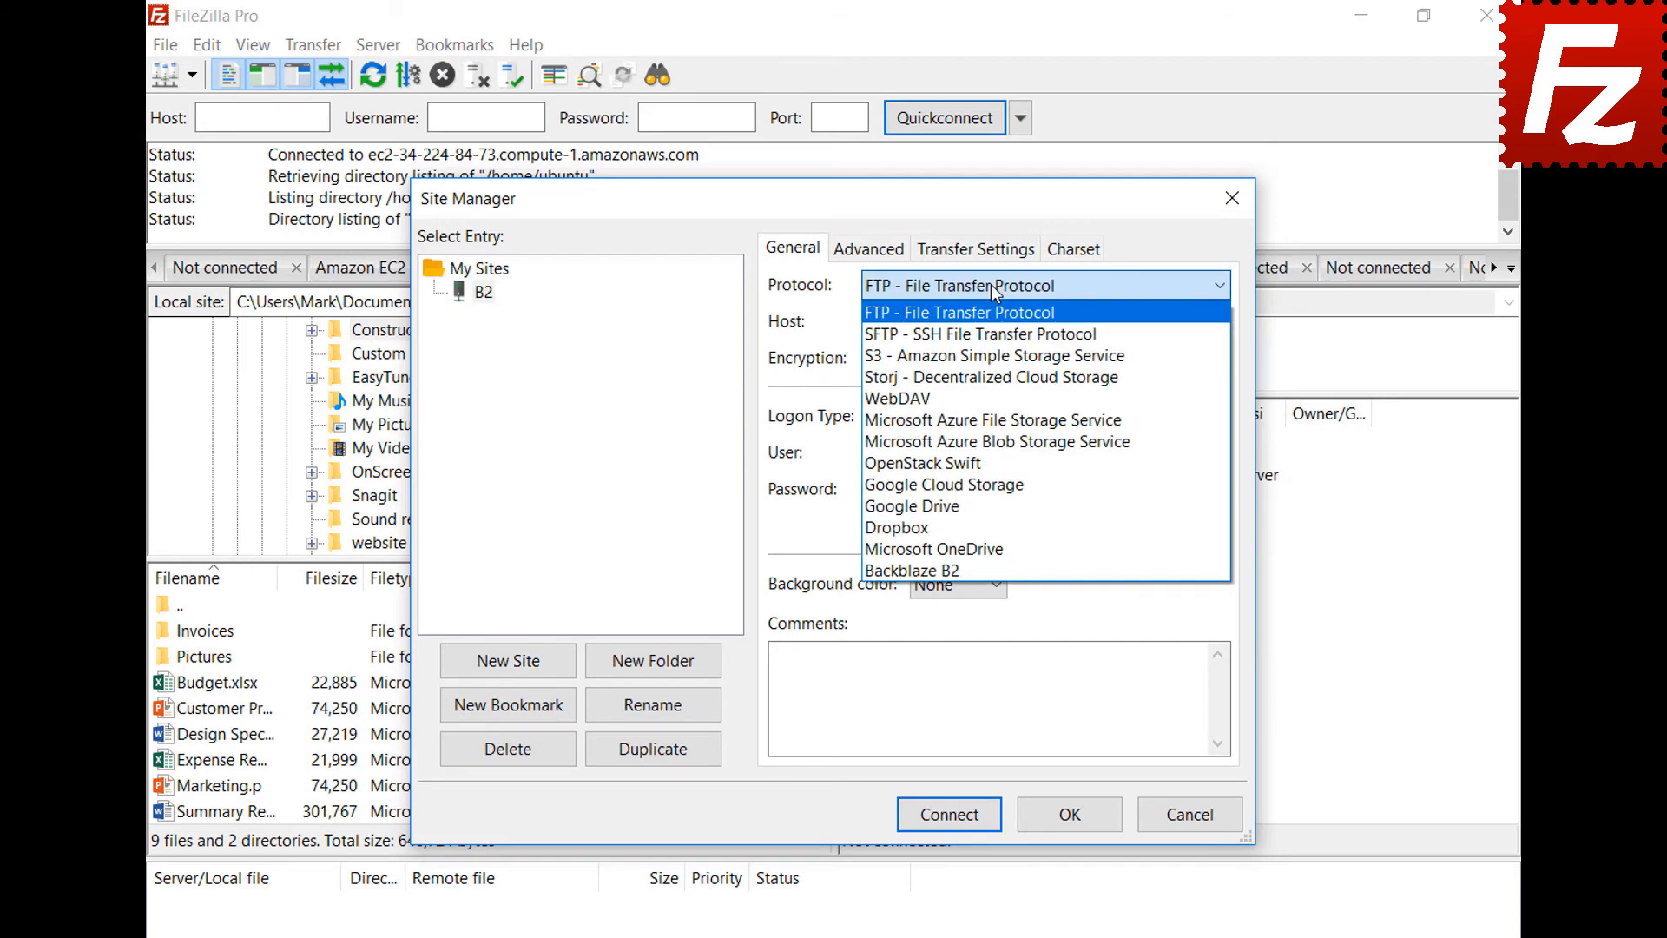
{"action": "left_click", "coordinate": [991, 570]}
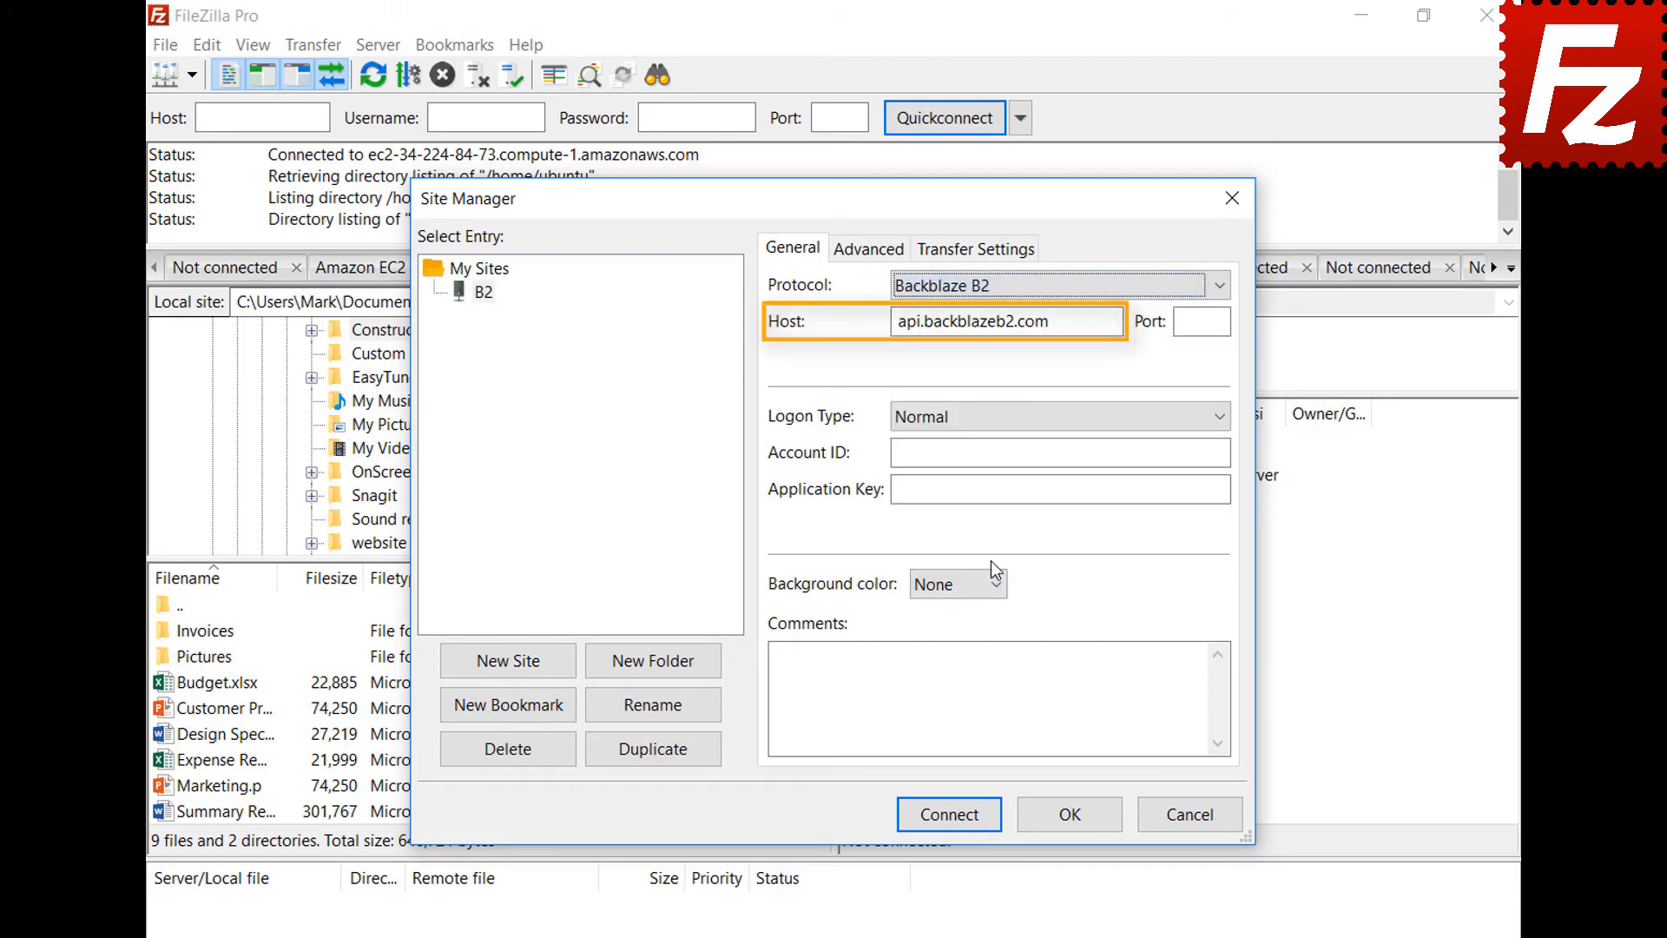
- Paste the Backblaze account ID and application key, then connect to the B2 site
{"action": "left_click", "coordinate": [1229, 452]}
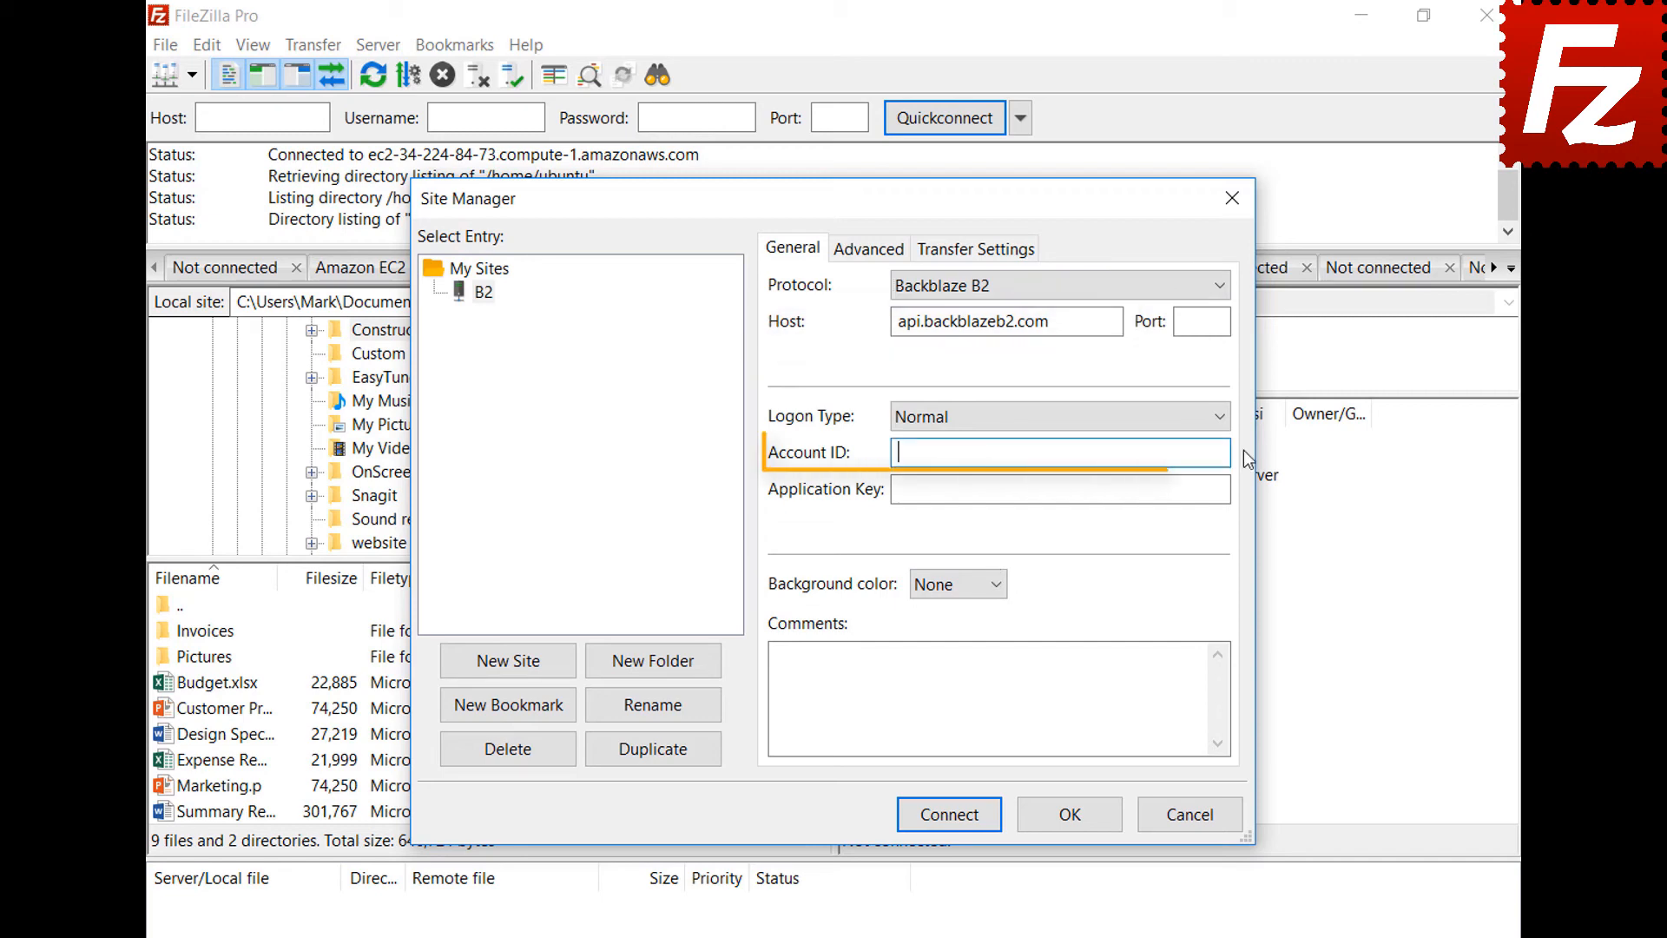
{"action": "type", "text": "17939b0a698e"}
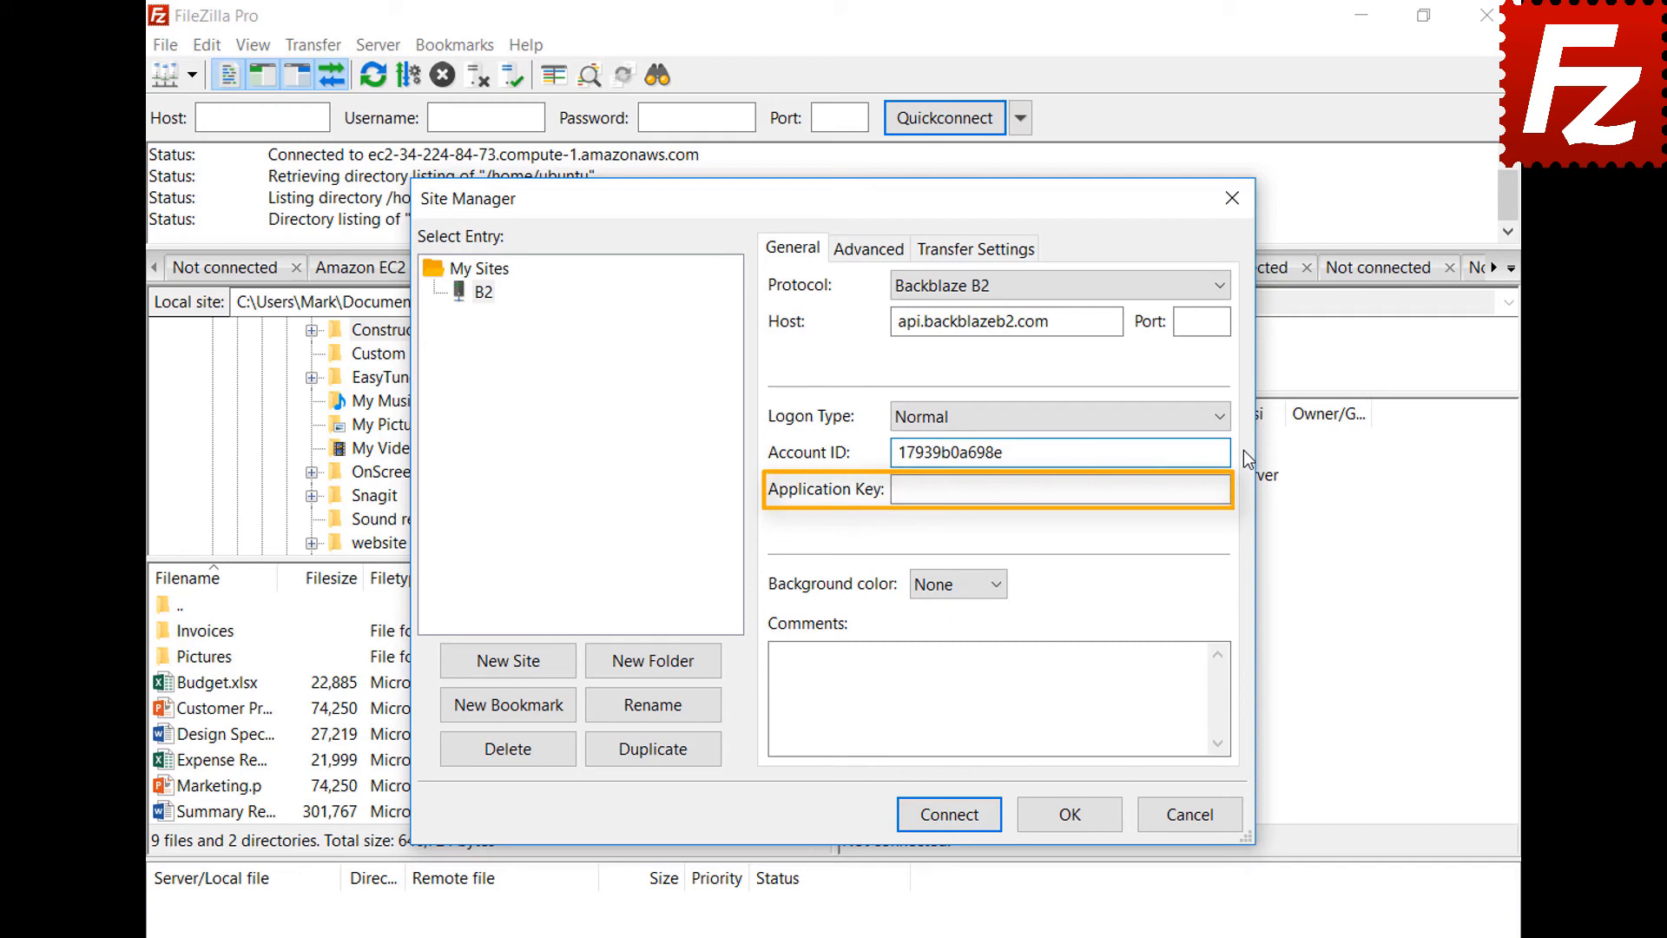
{"action": "key", "text": "Tab"}
{"action": "key", "text": "ctrl+v"}
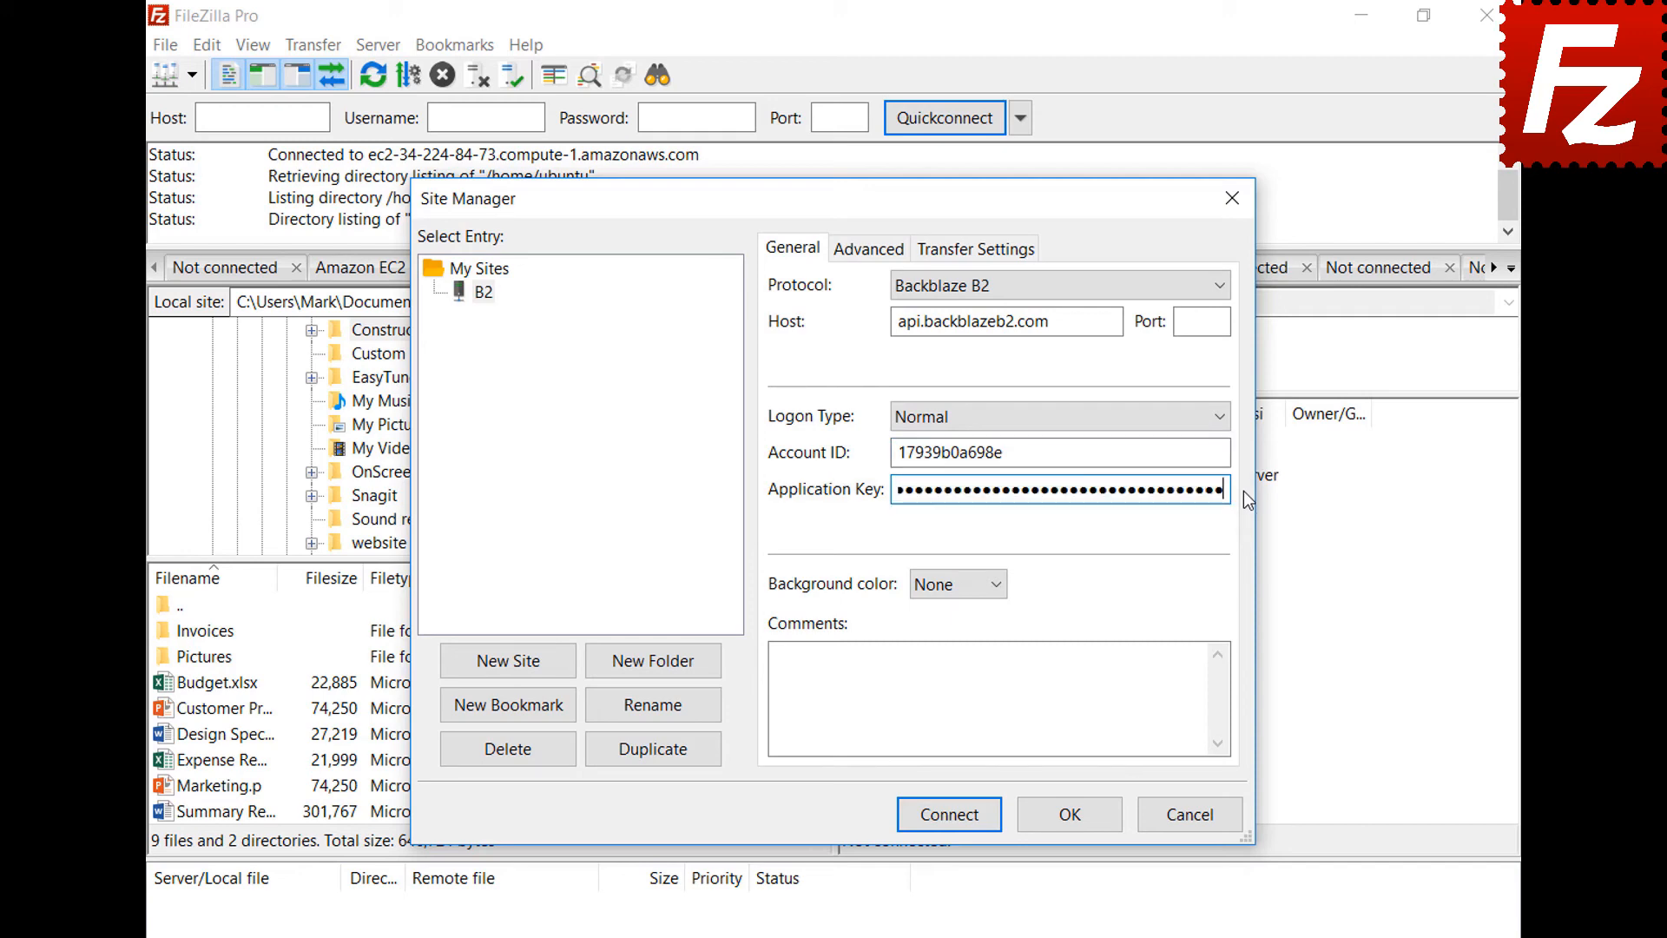
{"action": "left_click", "coordinate": [956, 825]}
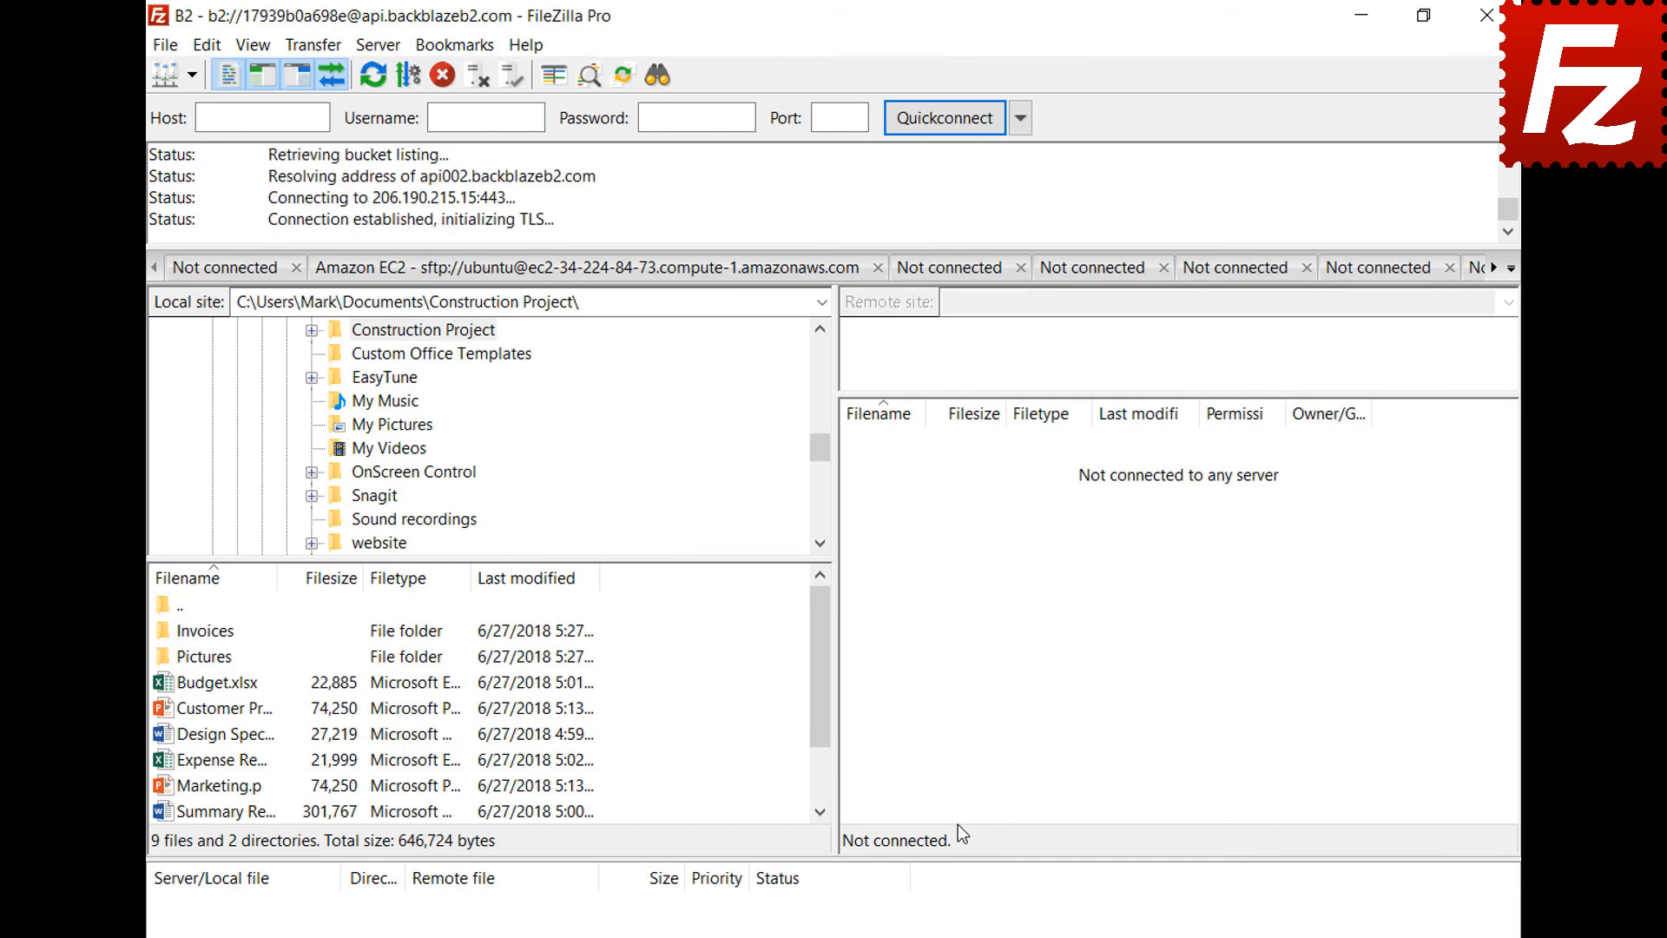